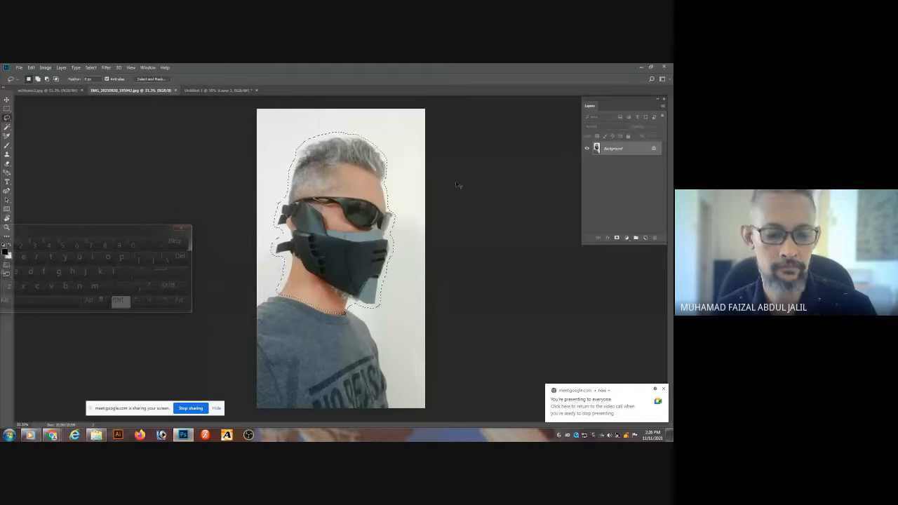
Clear the existing selection and trace a loose new Lasso outline around the masked head, from the hair down to the neckline.
click(455, 181)
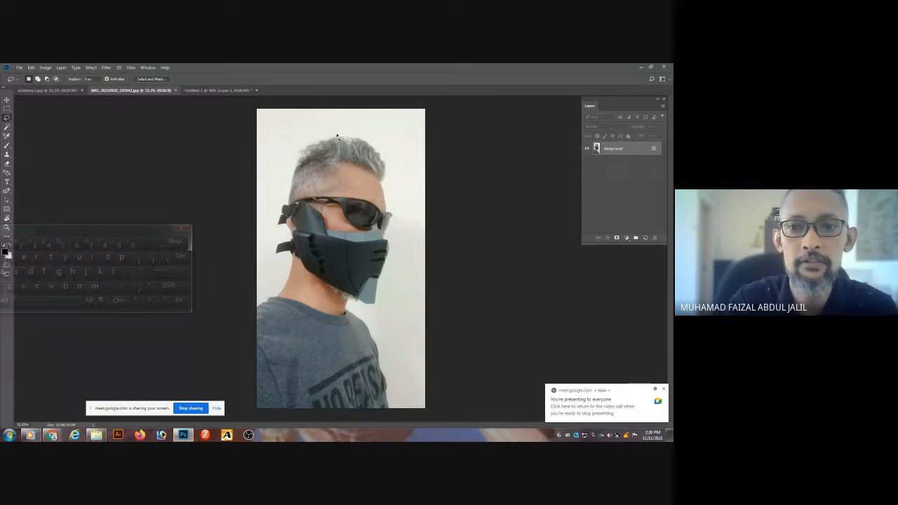
mouse_move(337, 132)
mouse_down()
mouse_move(298, 146)
mouse_move(288, 183)
mouse_up()
key(ctrl+d)
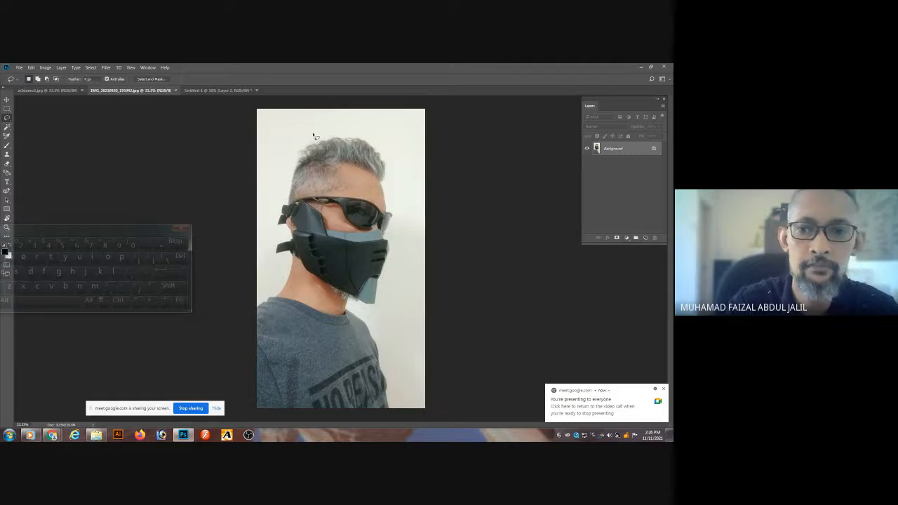
mouse_move(334, 134)
mouse_down()
mouse_move(293, 153)
mouse_move(271, 255)
mouse_move(282, 260)
mouse_move(286, 299)
mouse_move(331, 316)
mouse_move(381, 306)
mouse_move(399, 218)
mouse_move(381, 148)
mouse_move(342, 132)
mouse_move(301, 145)
mouse_move(276, 202)
mouse_move(280, 237)
mouse_move(271, 245)
mouse_move(279, 299)
mouse_move(334, 310)
mouse_move(381, 305)
mouse_move(398, 245)
mouse_move(391, 166)
mouse_move(384, 150)
mouse_move(335, 134)
mouse_up()
key(shift)
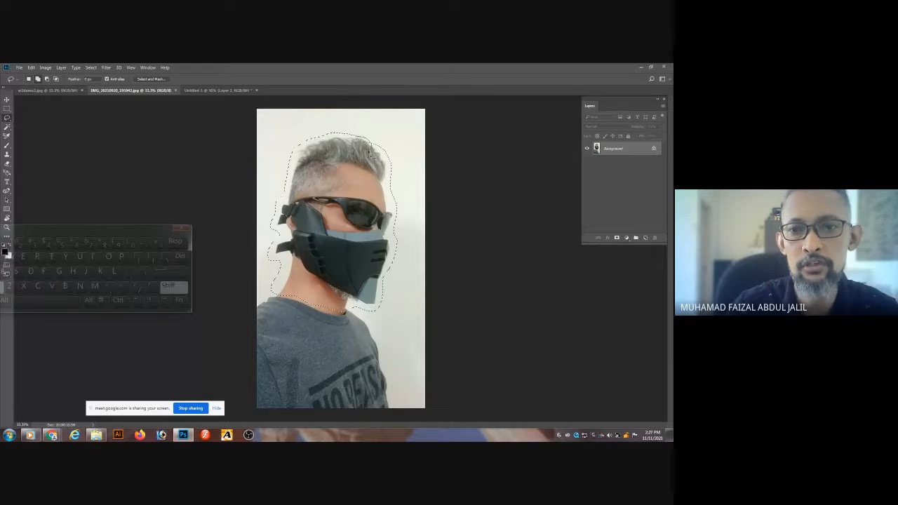
Try to extend the head selection with extra background above the front of the hair.
ctrl+click(364, 155)
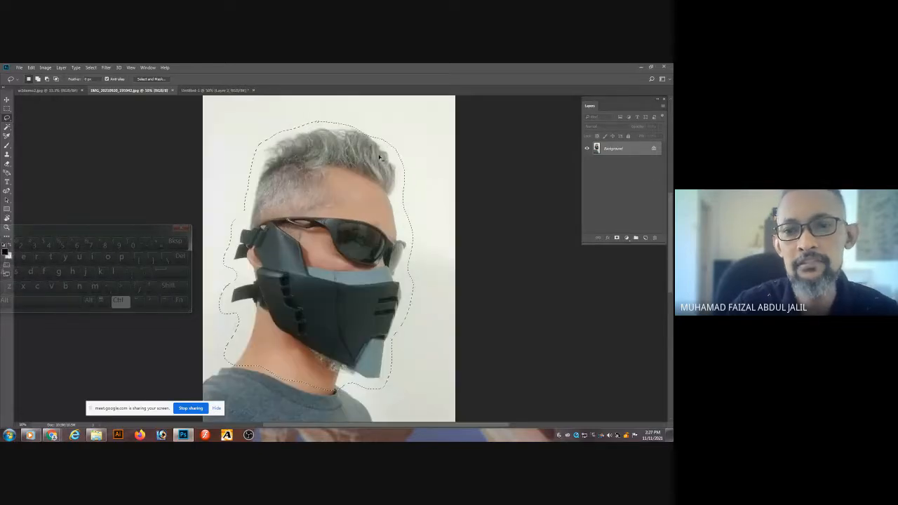
mouse_move(350, 142)
mouse_down()
mouse_move(357, 128)
mouse_move(393, 147)
mouse_up()
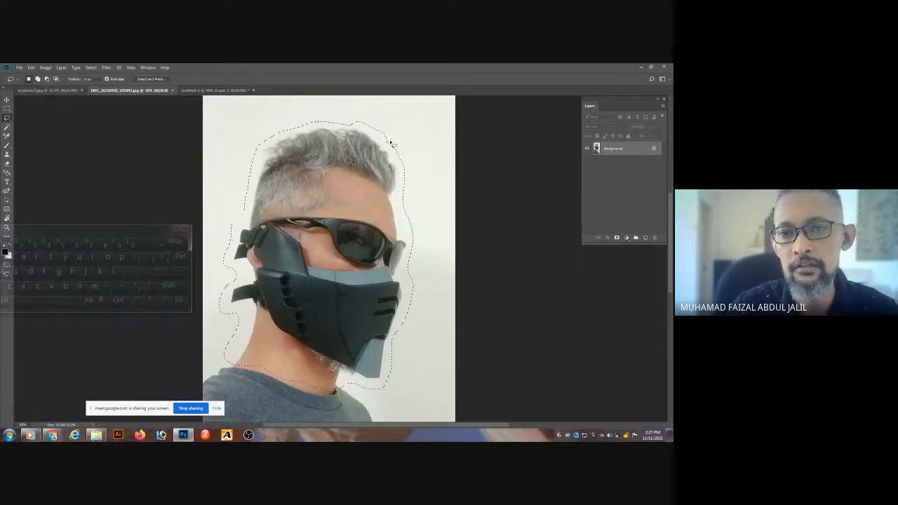
key(ctrl+z)
Subtract a piece of the head selection over the front hair and add the area back for a continuous outline.
key(alt)
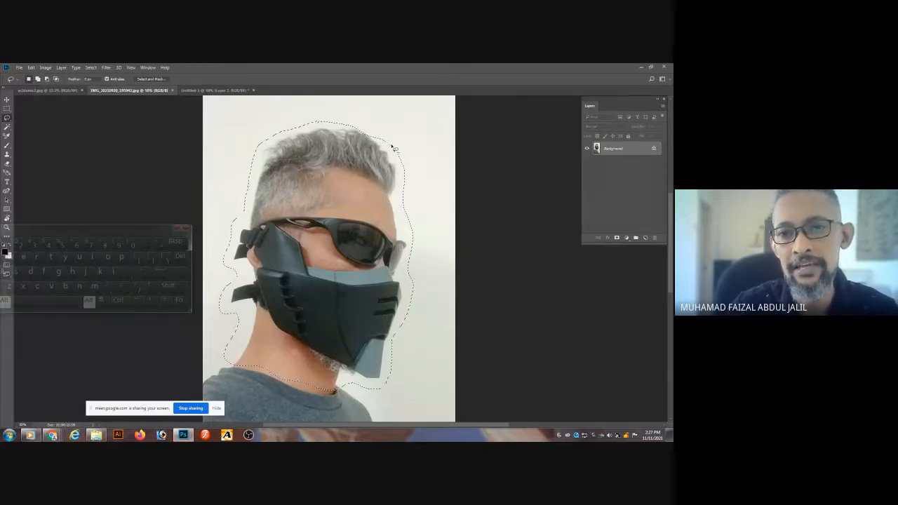
drag(352, 123, 405, 154)
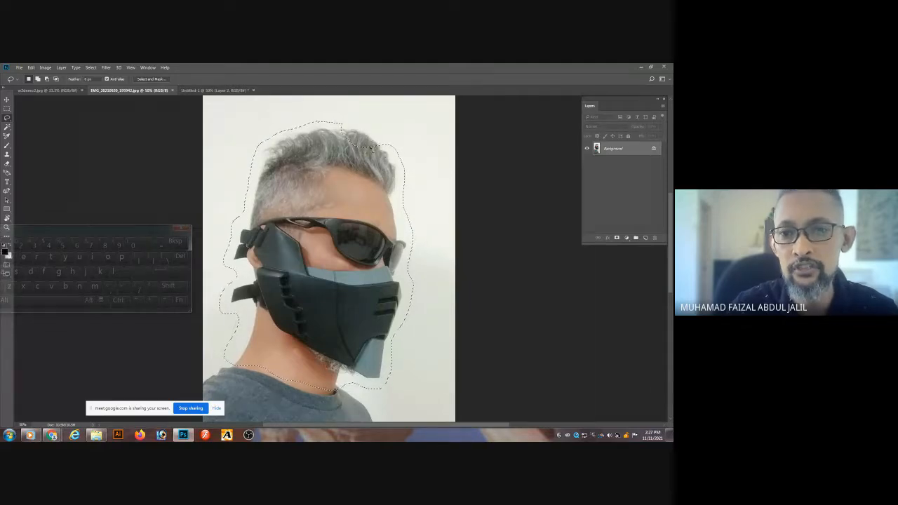
key(shift)
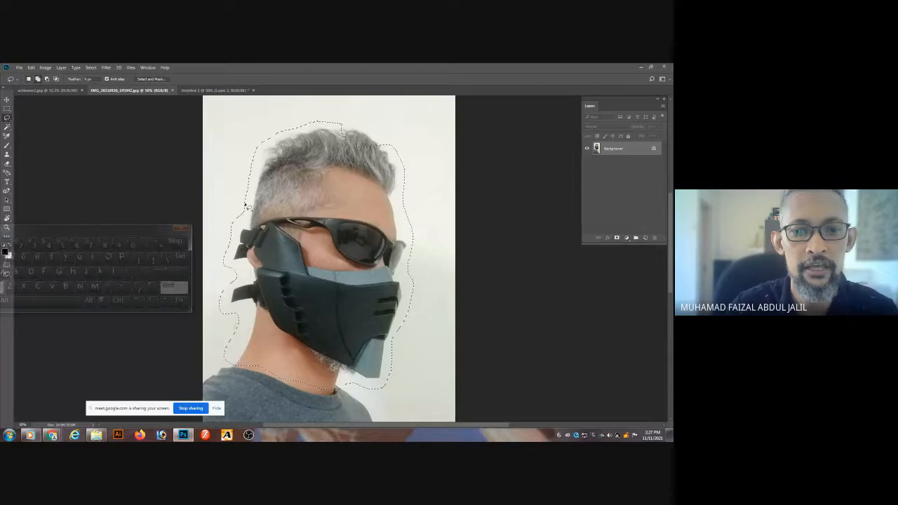
key(shift)
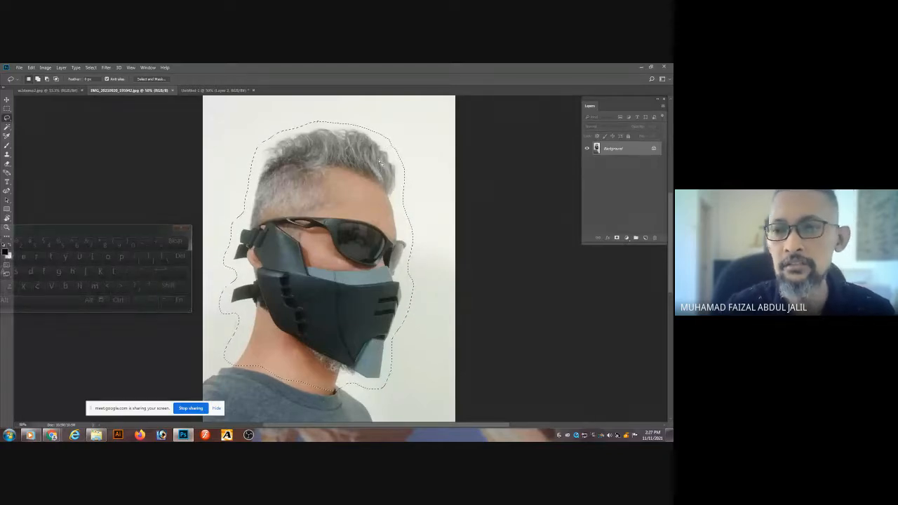
Copy the selected head into the Untitled-1 document and return to the photo.
key(ctrl)
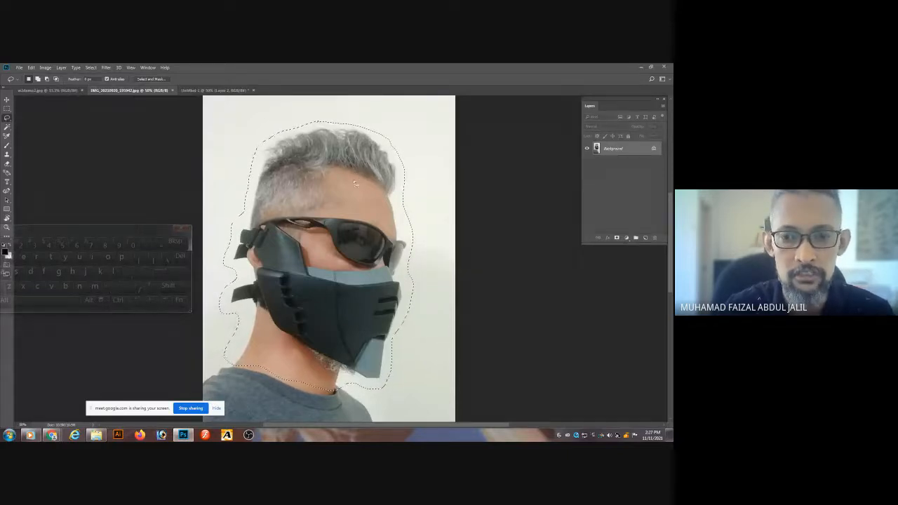
mouse_move(347, 207)
mouse_down()
mouse_move(215, 104)
mouse_move(213, 92)
mouse_move(345, 193)
mouse_up()
key(ctrl+d)
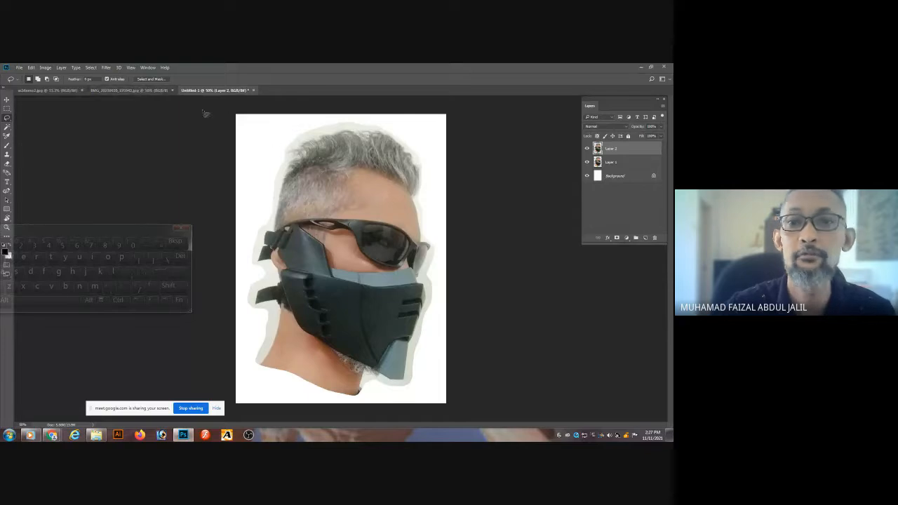
click(164, 91)
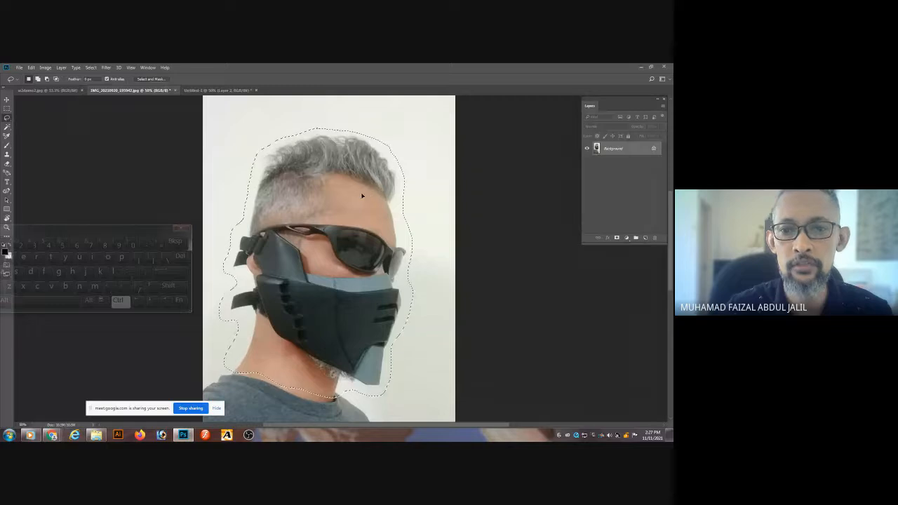
Try to move the selected head upward within the photo itself.
drag(365, 228, 359, 205)
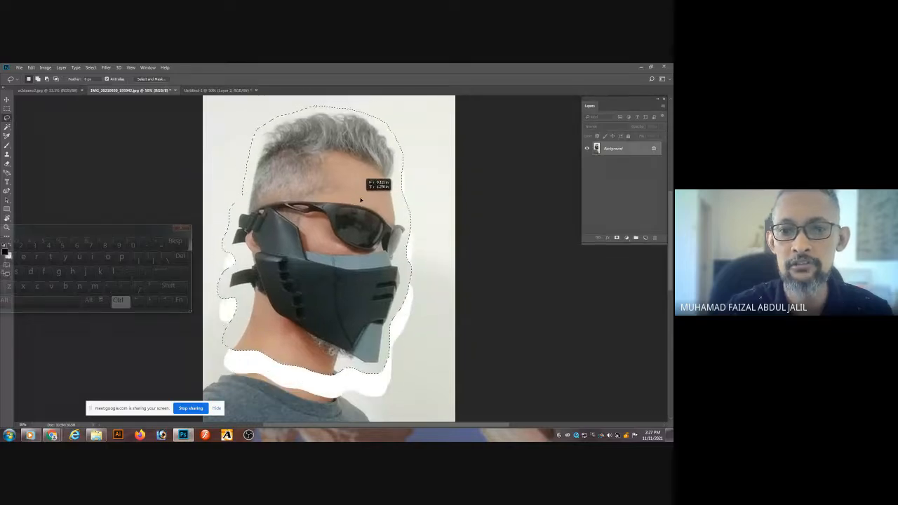
key(ctrl+z)
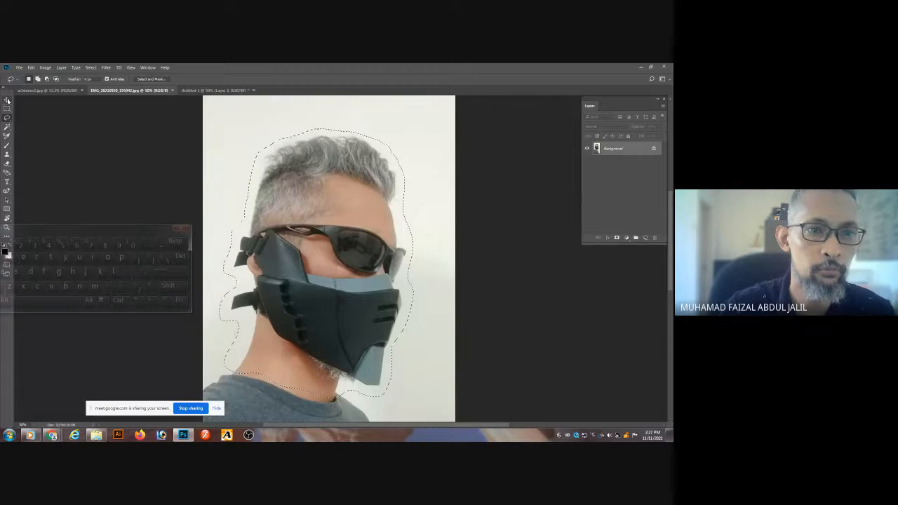
Copy the selected head from the photo into Untitled-1 once more as a new layer.
drag(146, 233, 196, 116)
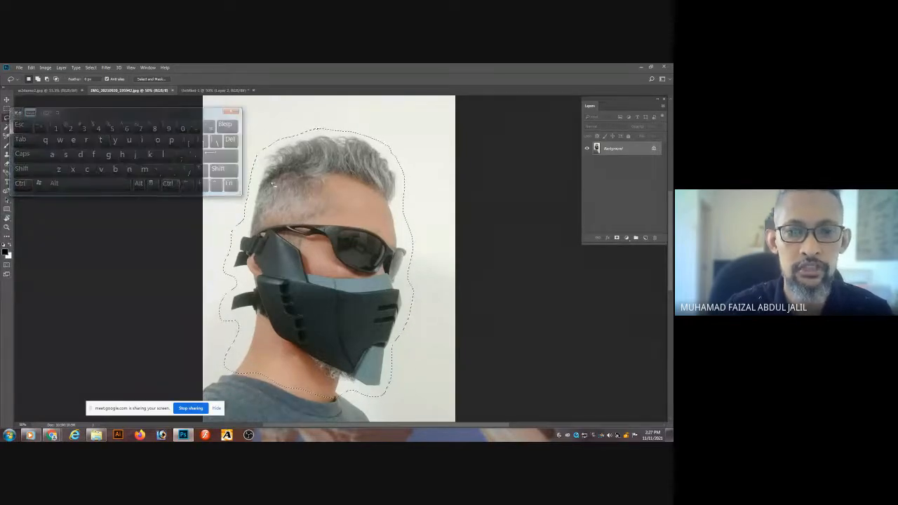
click(170, 184)
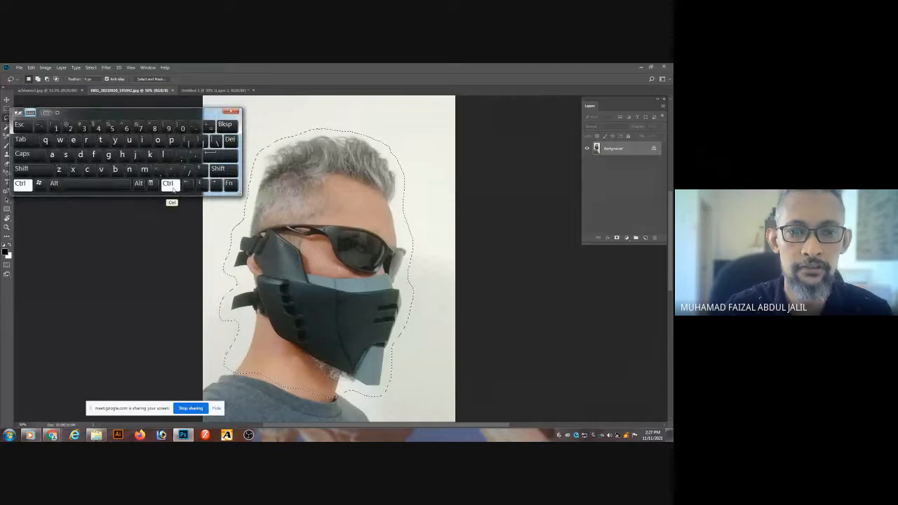
drag(340, 204, 377, 211)
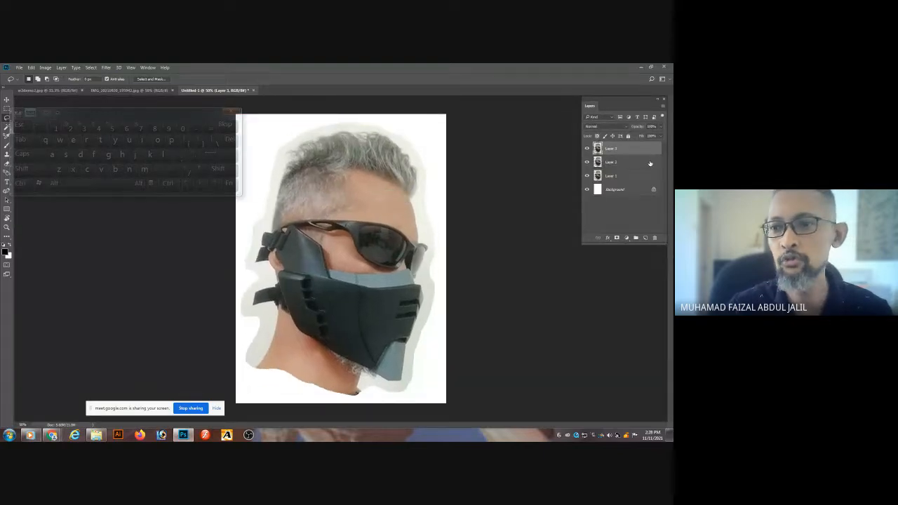
Delete the duplicate head layers Layer 2 and Layer 3 from Untitled-1, keeping Layer 1.
drag(650, 163, 654, 237)
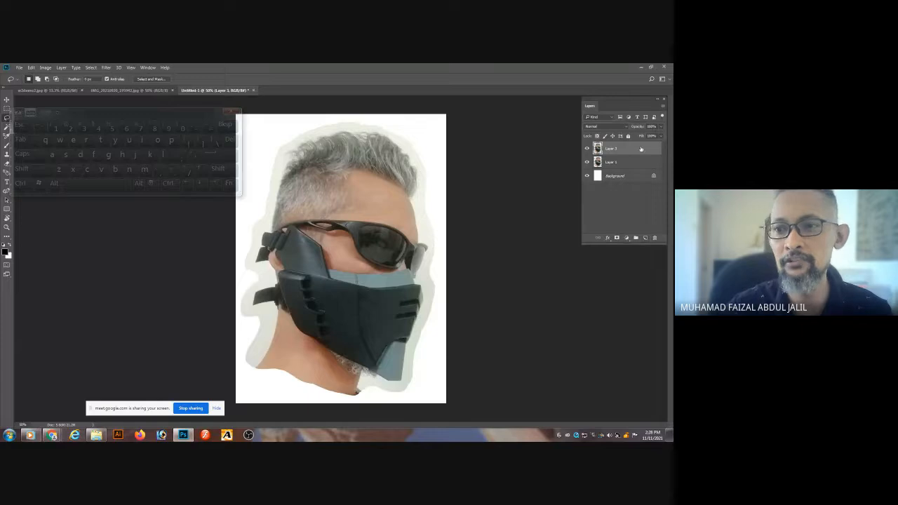
drag(643, 149, 656, 238)
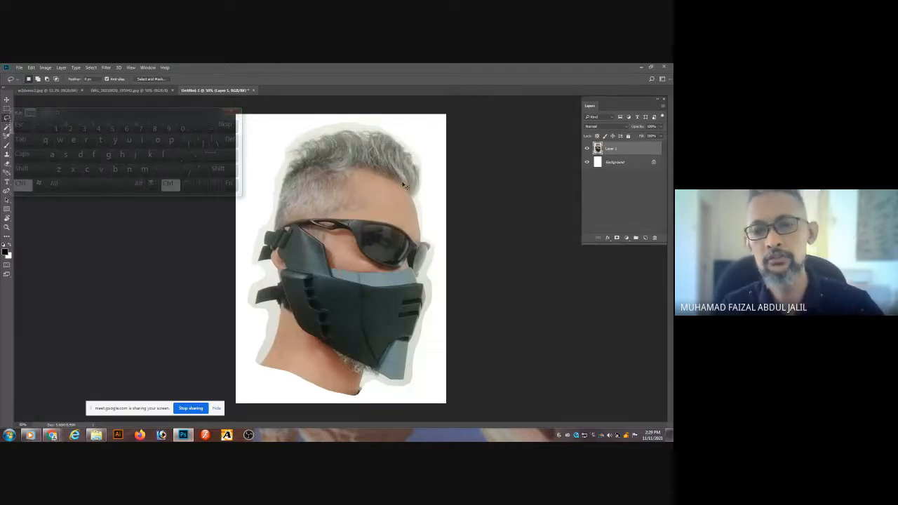
Bring up the Free Transform frame on Layer 1 and close it without resizing the head.
key(ctrl+t)
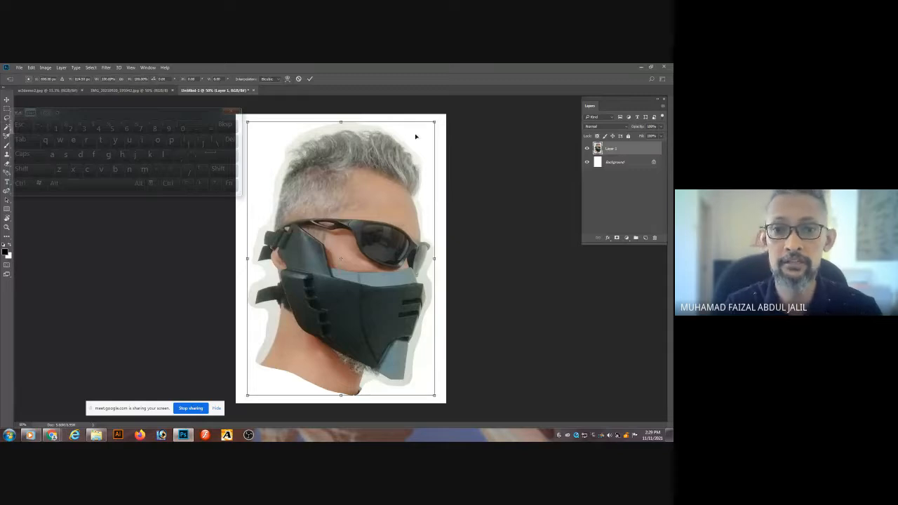
key(Return)
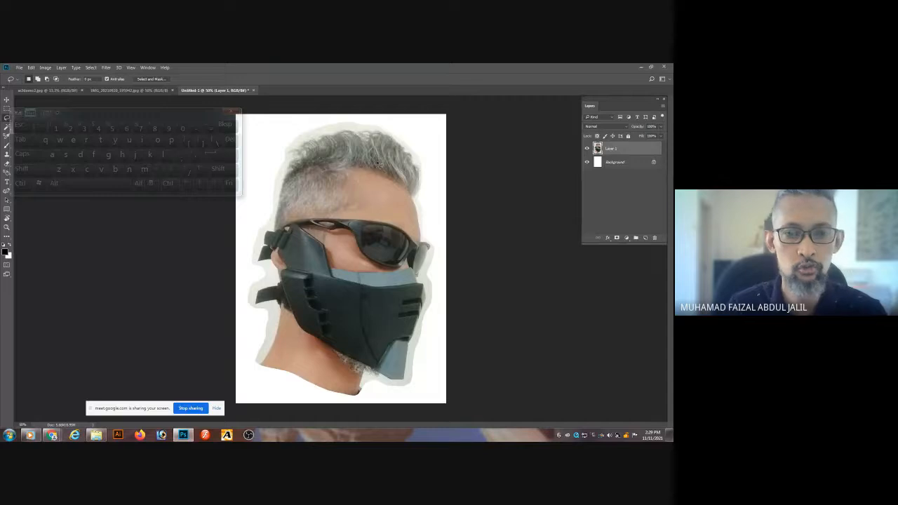
key(ctrl)
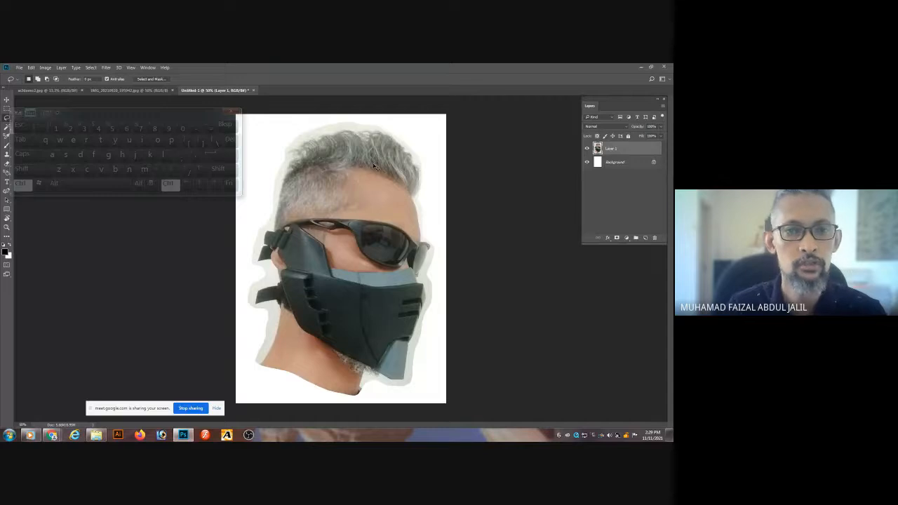
click(103, 141)
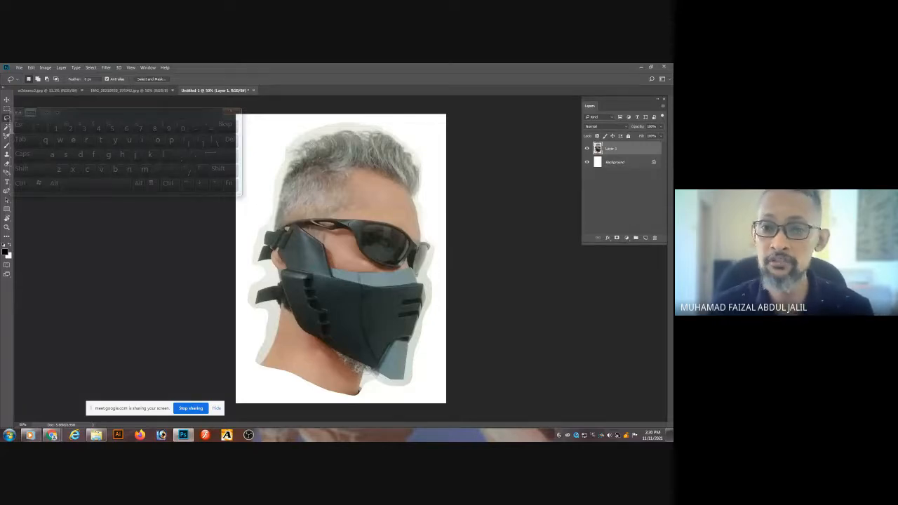
key(ctrl)
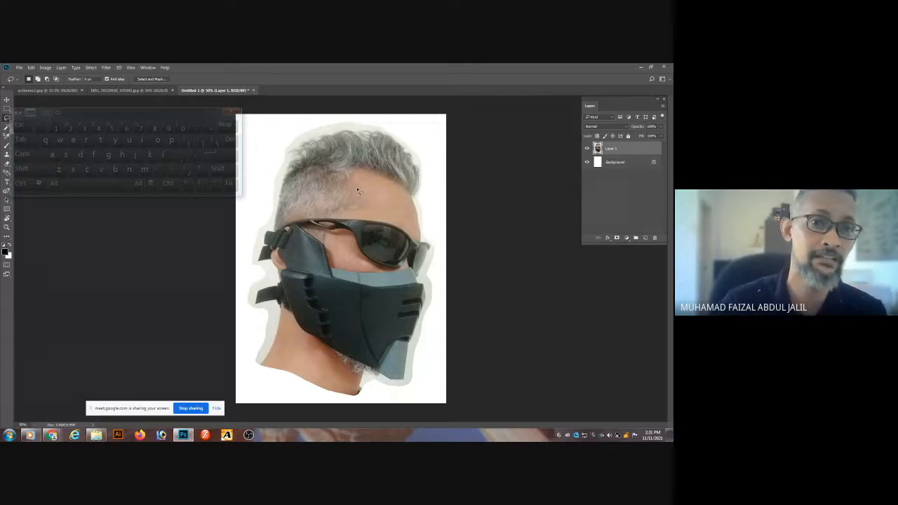
View the moodboard collage document and return to Untitled-1.
click(51, 91)
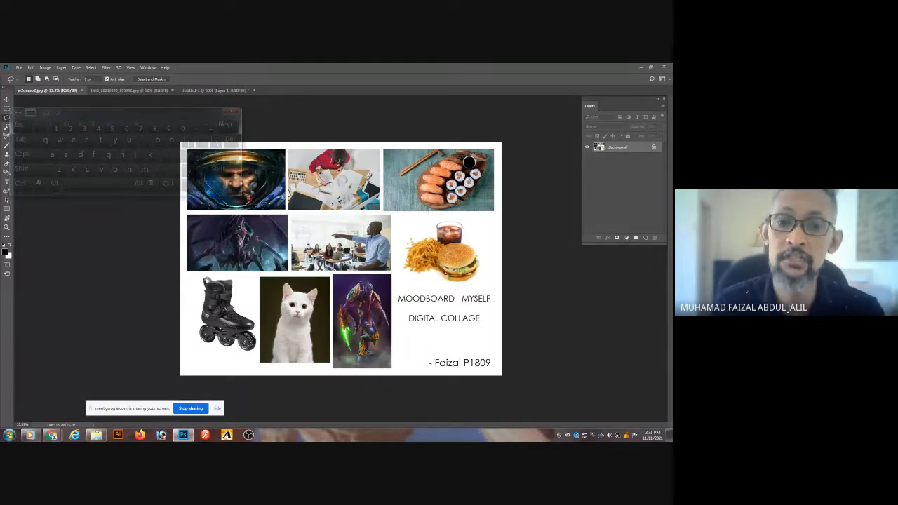
click(210, 90)
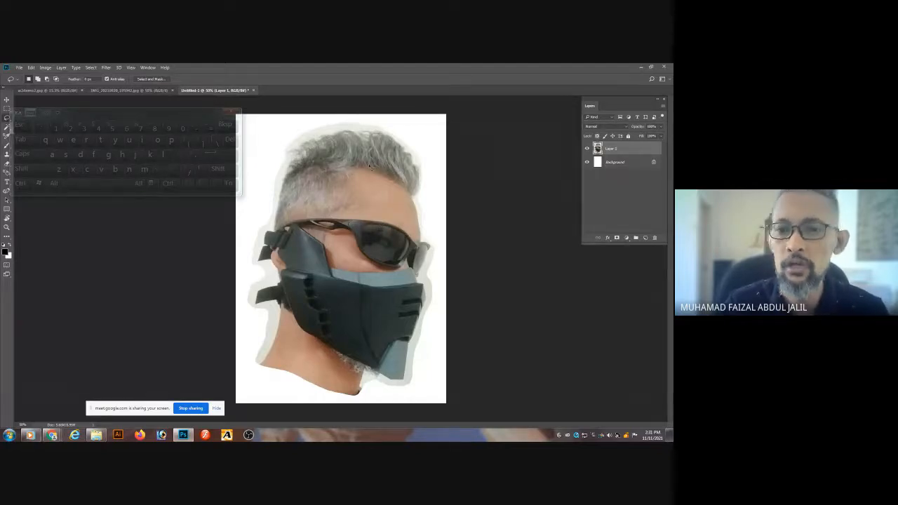
Clear the loose selection in the photo and closely outline the front edge of the hair with the Lasso at 200% zoom.
click(141, 91)
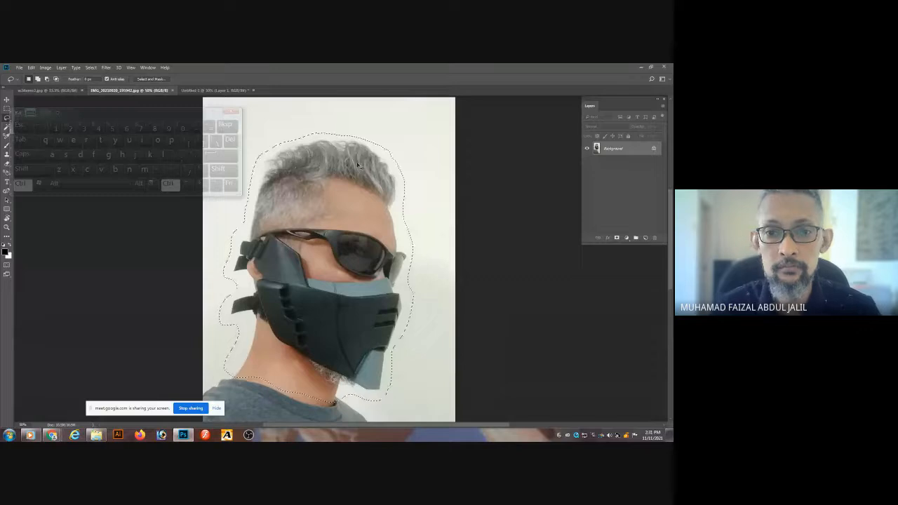
key(ctrl+d)
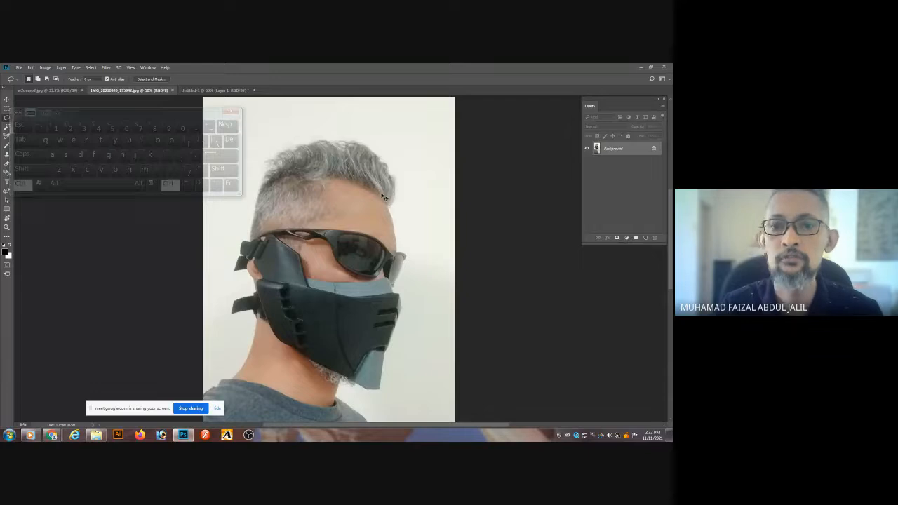
key(ctrl+plus)
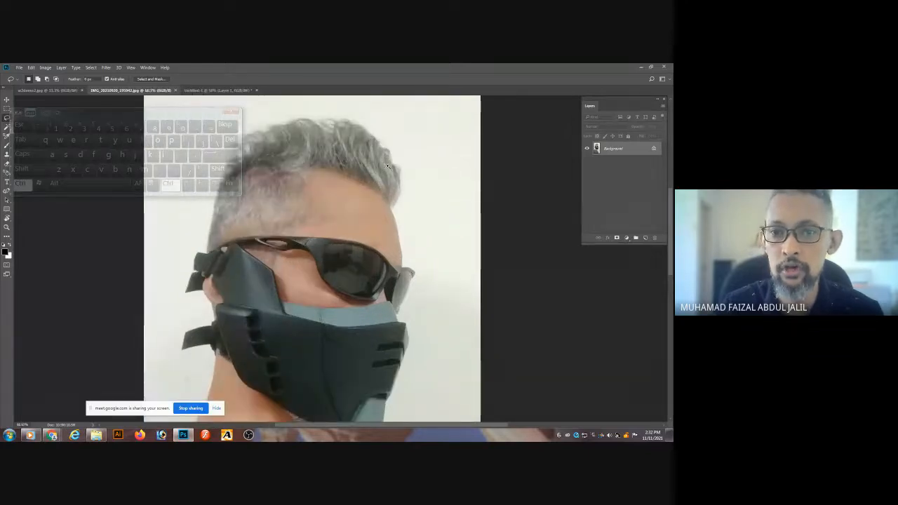
key(ctrl+plus)
key(ctrl+plus)
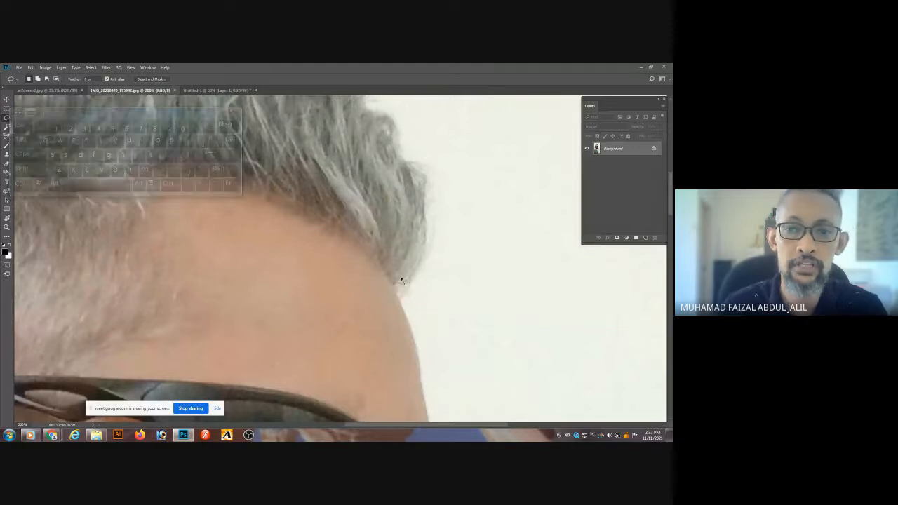
mouse_move(397, 294)
mouse_down()
mouse_move(424, 254)
mouse_move(426, 176)
mouse_move(400, 153)
mouse_move(390, 118)
mouse_move(362, 109)
mouse_up()
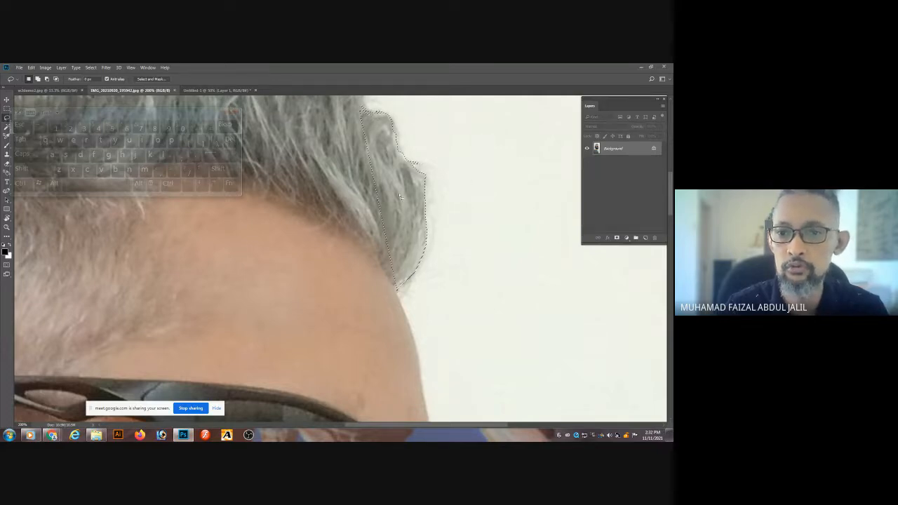
Extend the selection closely along the forehead and the outer edge of the sunglasses to the upper front corner of the mask.
mouse_move(415, 279)
mouse_down()
mouse_move(456, 150)
mouse_move(439, 181)
mouse_move(465, 337)
mouse_move(504, 356)
mouse_move(492, 382)
mouse_move(472, 390)
mouse_move(408, 321)
mouse_move(404, 124)
mouse_move(431, 152)
mouse_up()
drag(480, 321, 444, 132)
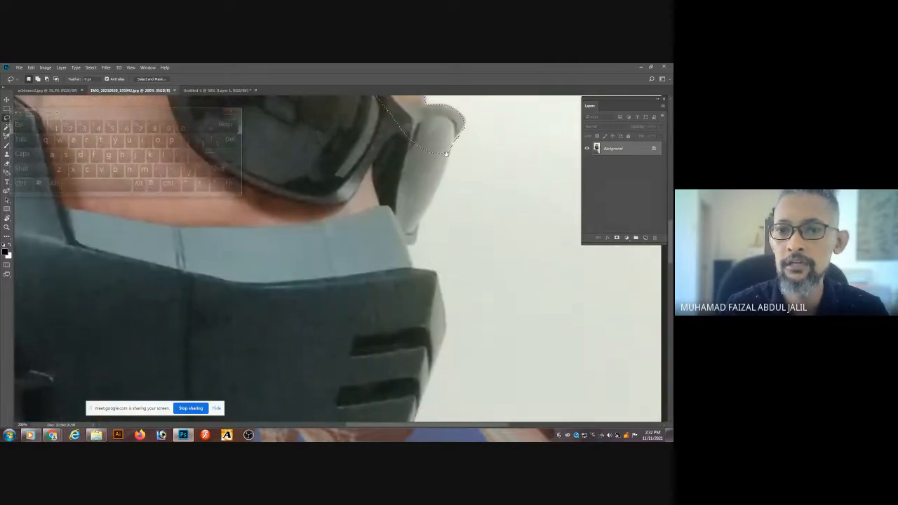
mouse_move(447, 184)
mouse_down()
mouse_move(535, 185)
mouse_move(339, 292)
mouse_move(451, 206)
mouse_move(397, 242)
mouse_move(451, 245)
mouse_up()
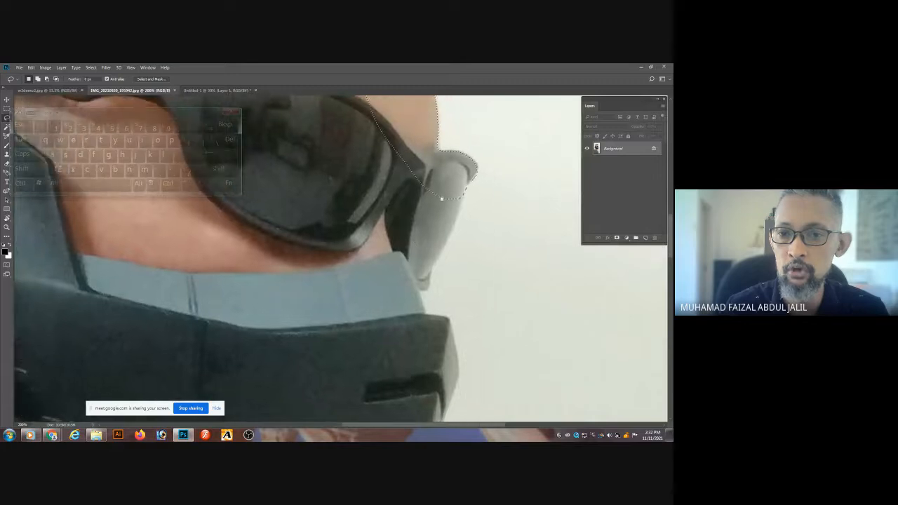
mouse_move(468, 192)
mouse_down()
mouse_move(423, 292)
mouse_move(423, 312)
mouse_move(449, 321)
mouse_move(457, 354)
mouse_move(458, 376)
mouse_move(433, 395)
mouse_move(363, 353)
mouse_move(376, 244)
mouse_up()
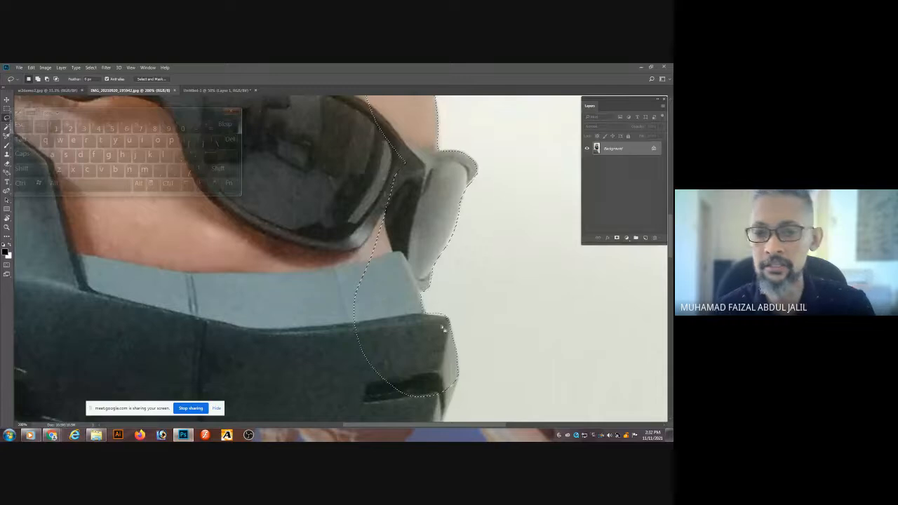
key(ctrl+minus)
key(ctrl+minus)
key(ctrl+minus)
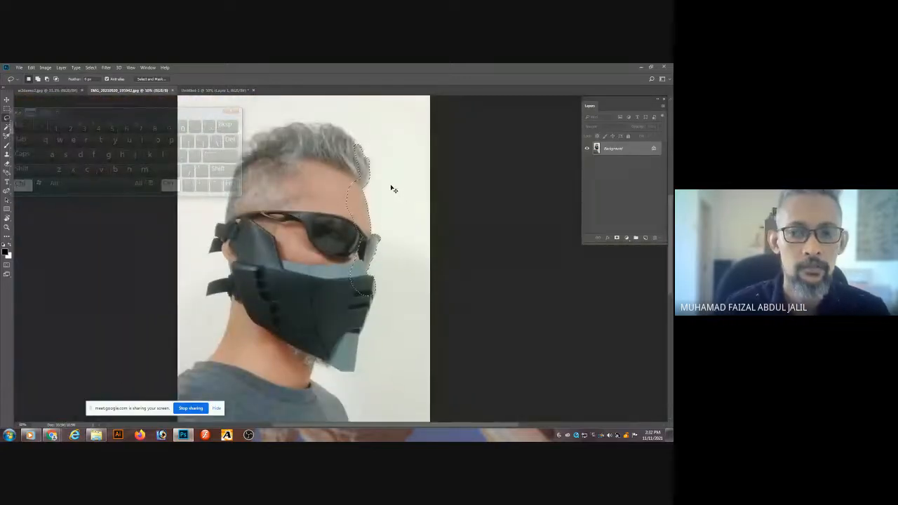
Close the selfie photo and bring up the w2demo2.jpg moodboard.
key(ctrl+w)
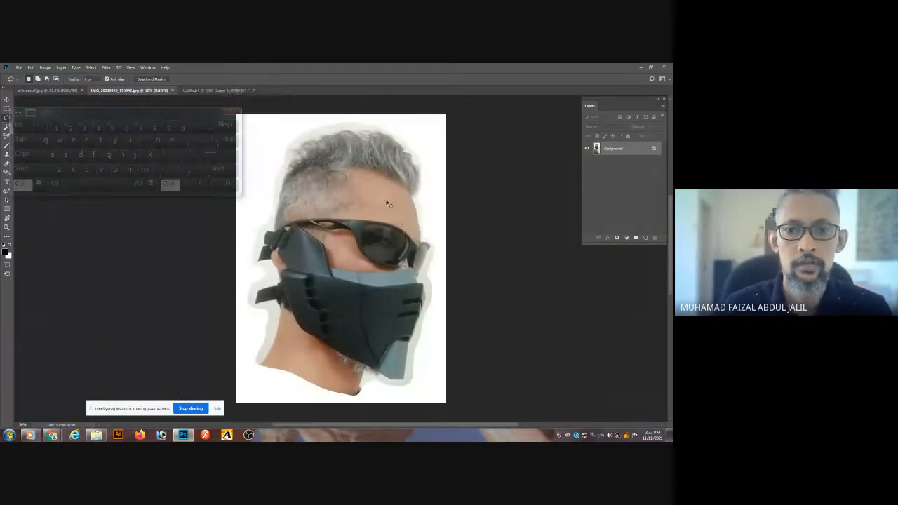
click(69, 91)
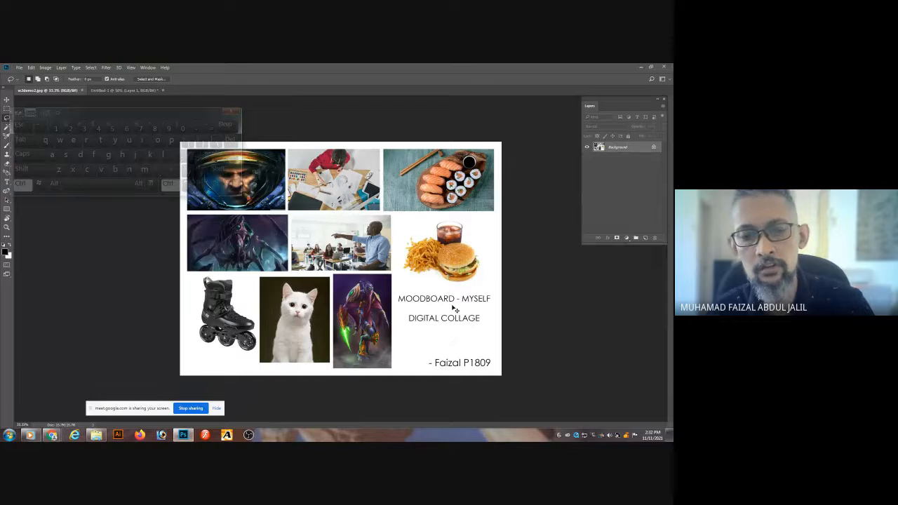
Start opening a file and browse from the foto2020 photos to the mrGlobp_art folder on the Desktop.
key(ctrl+o)
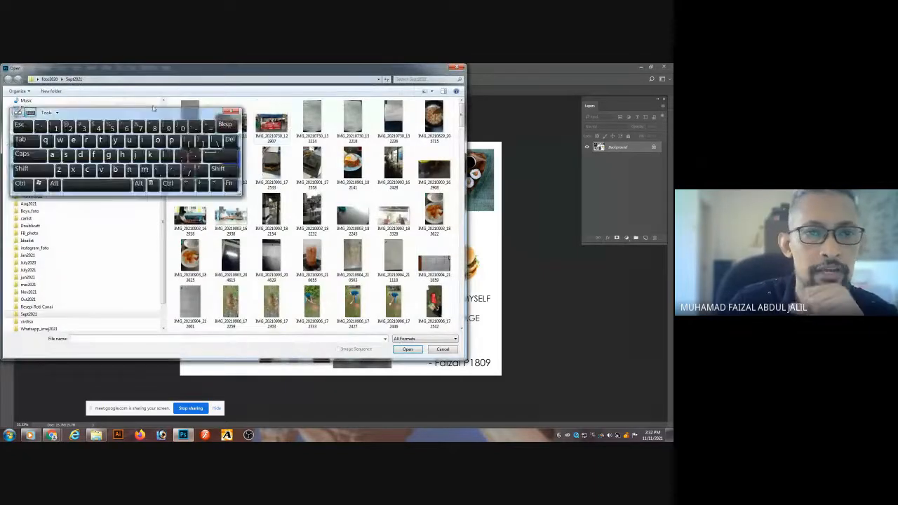
click(46, 78)
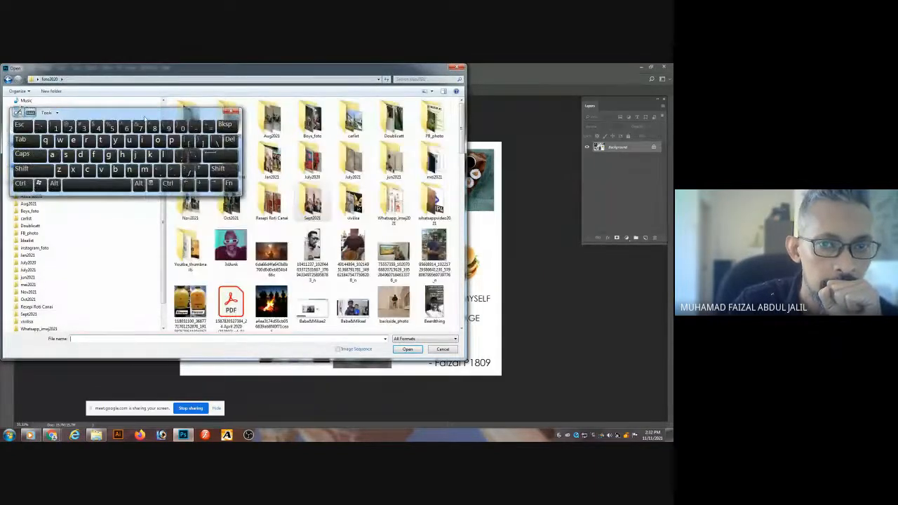
drag(142, 112, 132, 276)
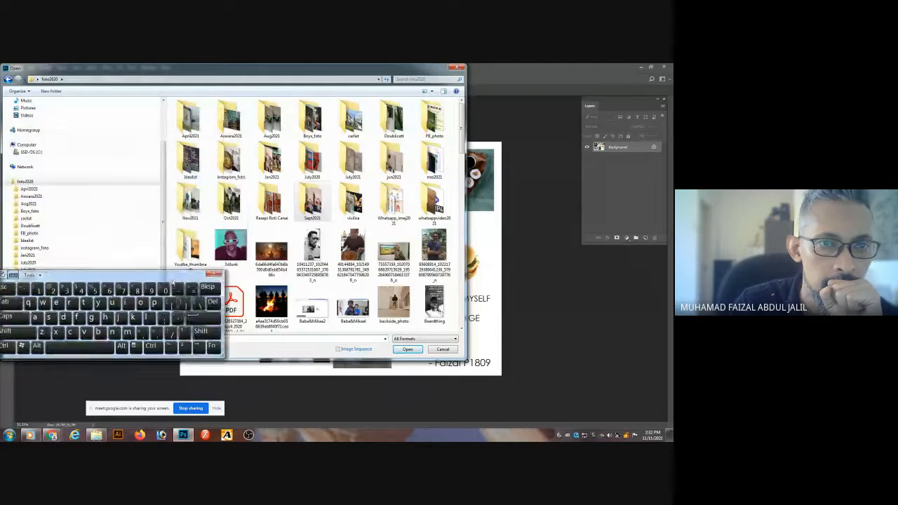
scroll(105, 182, up, 3)
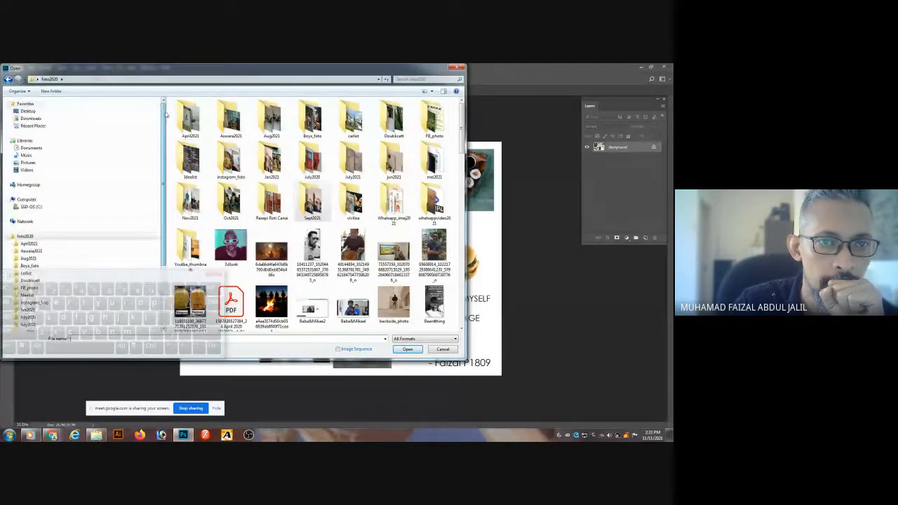
click(35, 112)
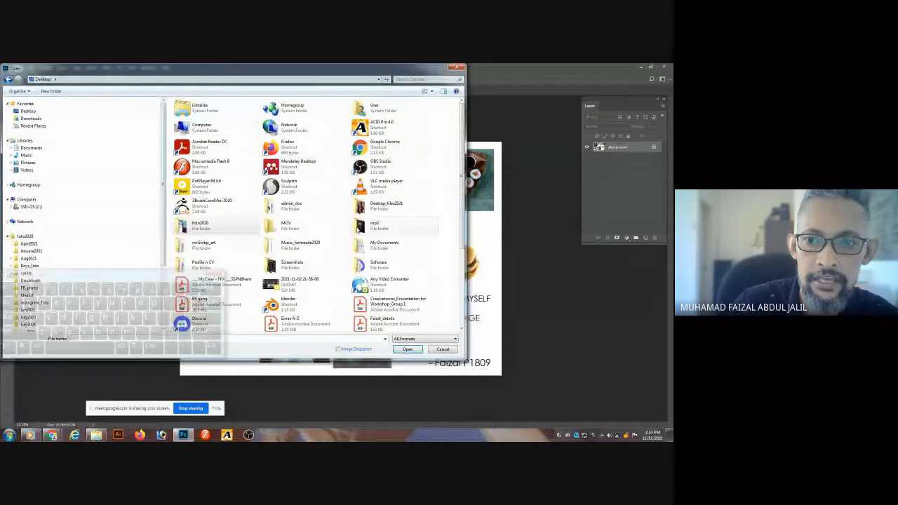
double_click(203, 246)
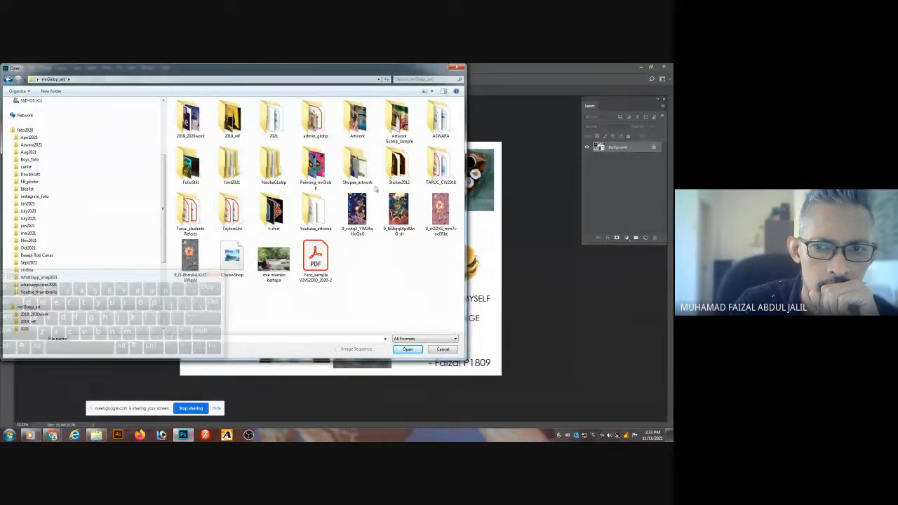
Open the white cat photo from the ref folder of w2, inside TARUC_CW2018, 2021_taruc, RMLG2_Image Manipulation.
double_click(439, 166)
double_click(256, 119)
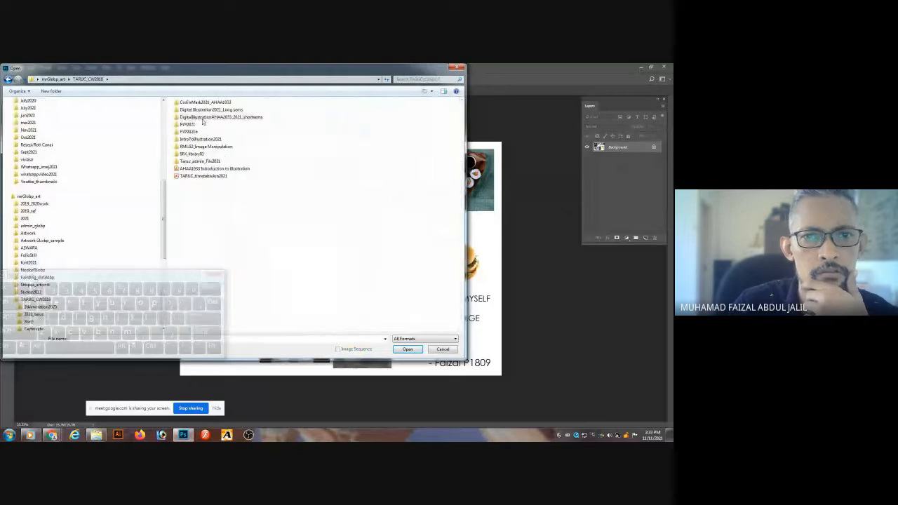
double_click(213, 147)
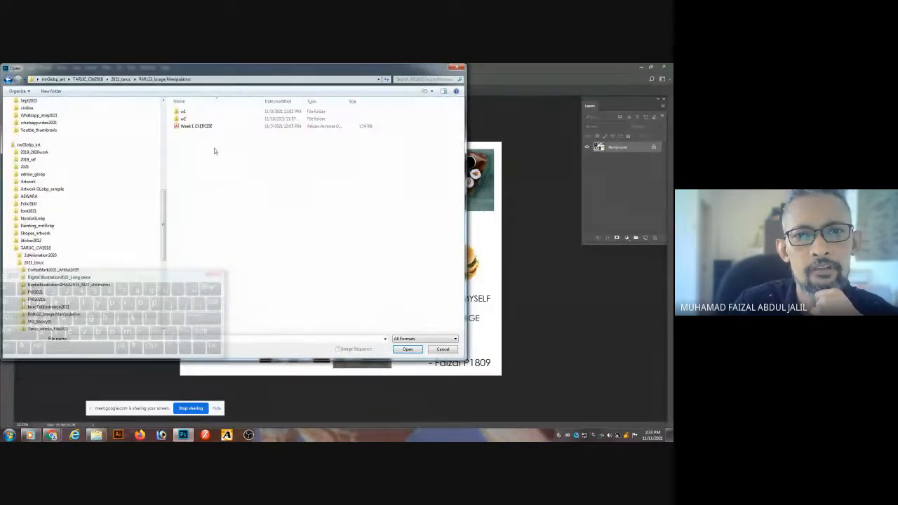
double_click(184, 118)
double_click(190, 115)
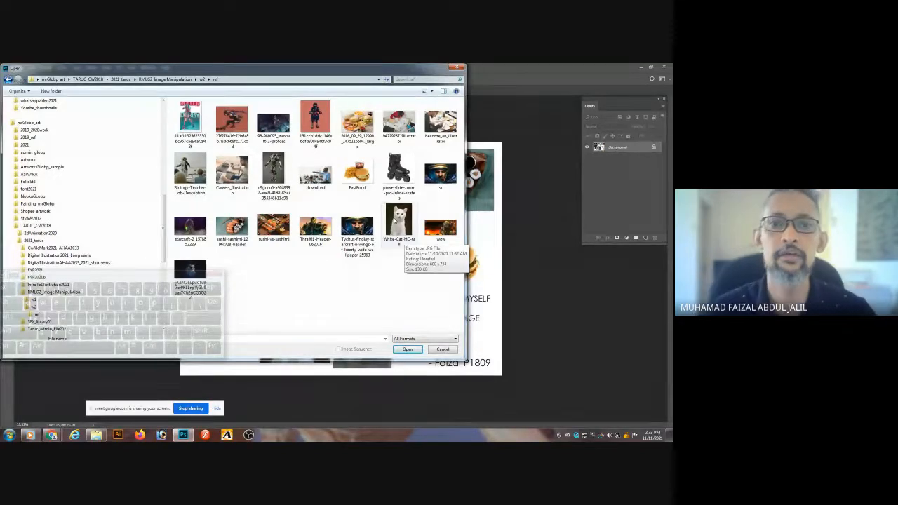
double_click(402, 229)
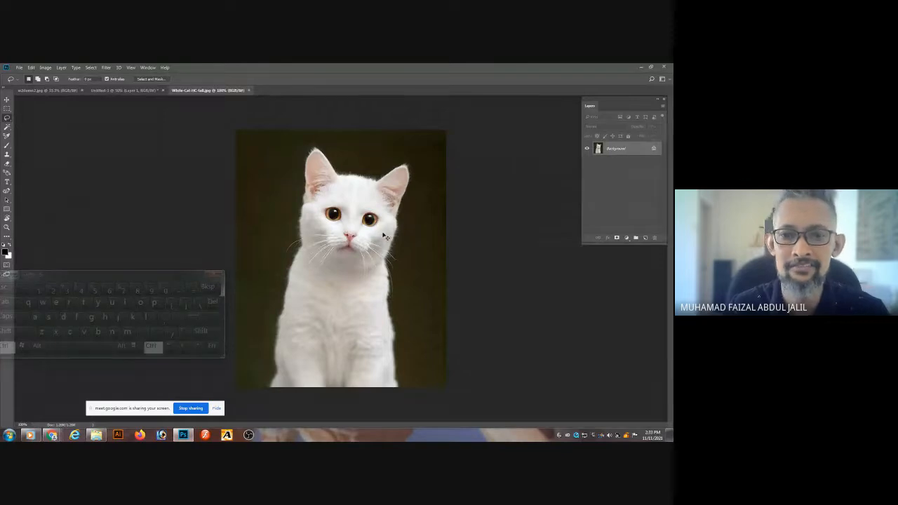
Outline the whole white cat loosely with the Lasso, copy it and close the cat photo.
key(ctrl+plus)
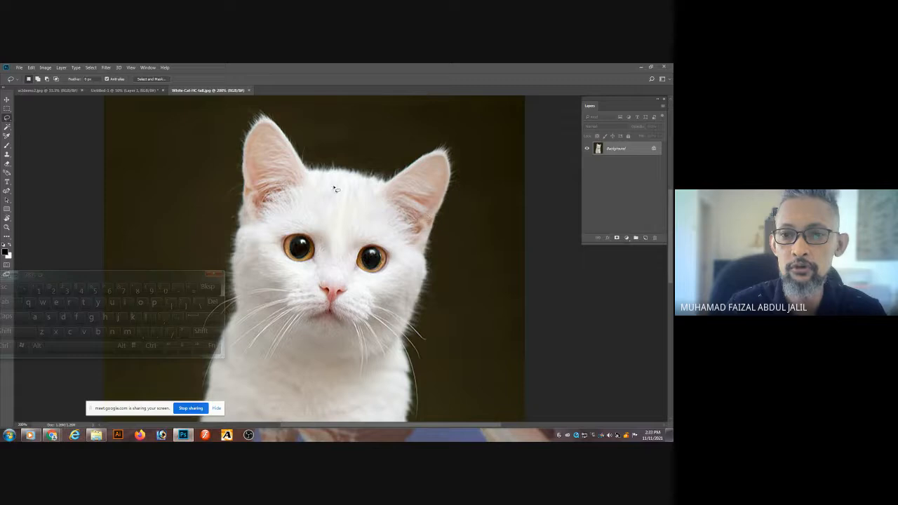
key(ctrl+minus)
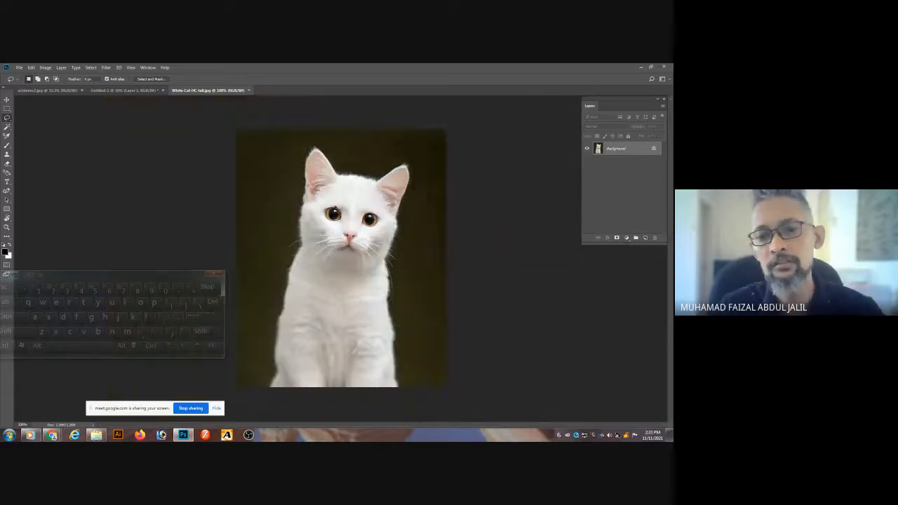
mouse_move(399, 342)
mouse_down()
mouse_move(400, 375)
mouse_move(394, 269)
mouse_move(412, 173)
mouse_move(399, 162)
mouse_move(374, 175)
mouse_move(342, 171)
mouse_move(318, 145)
mouse_move(306, 148)
mouse_move(270, 386)
mouse_up()
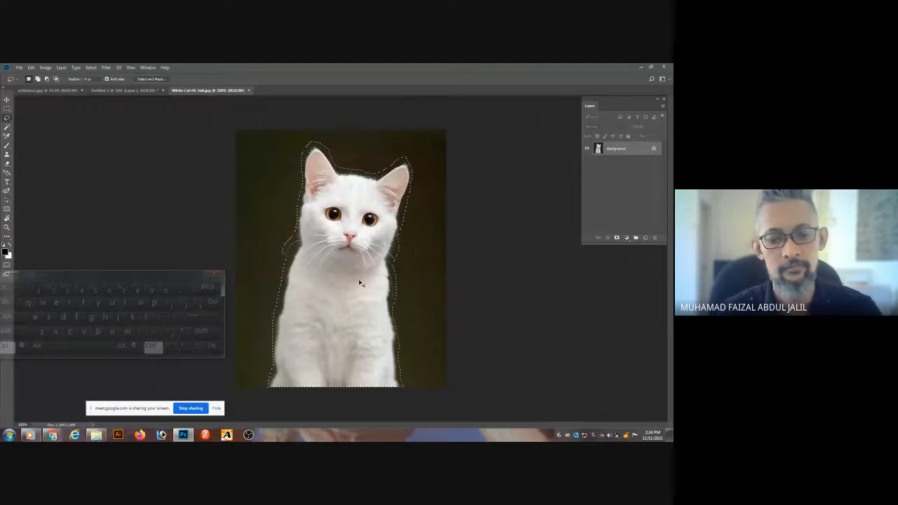
key(ctrl+w)
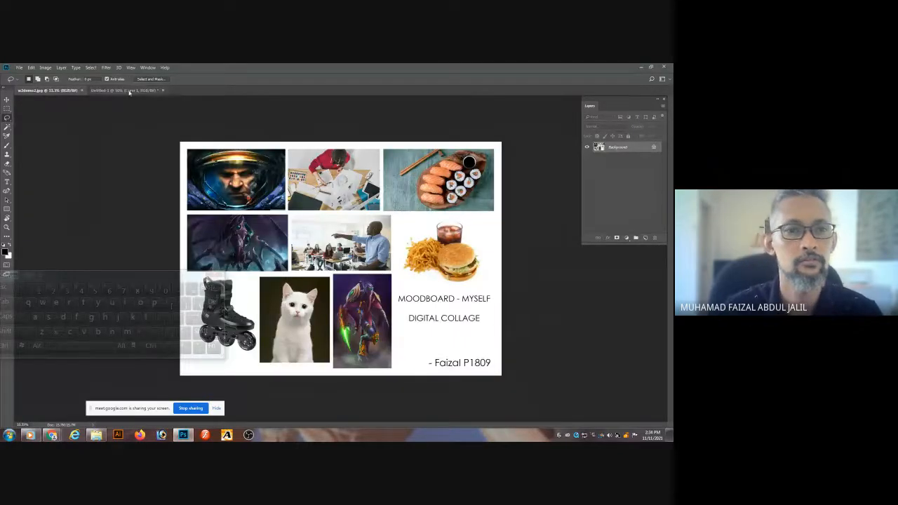
Paste the cat cut-out into Untitled-1 and move it to the page's lower edge, in front of the mask.
click(125, 90)
key(ctrl+v)
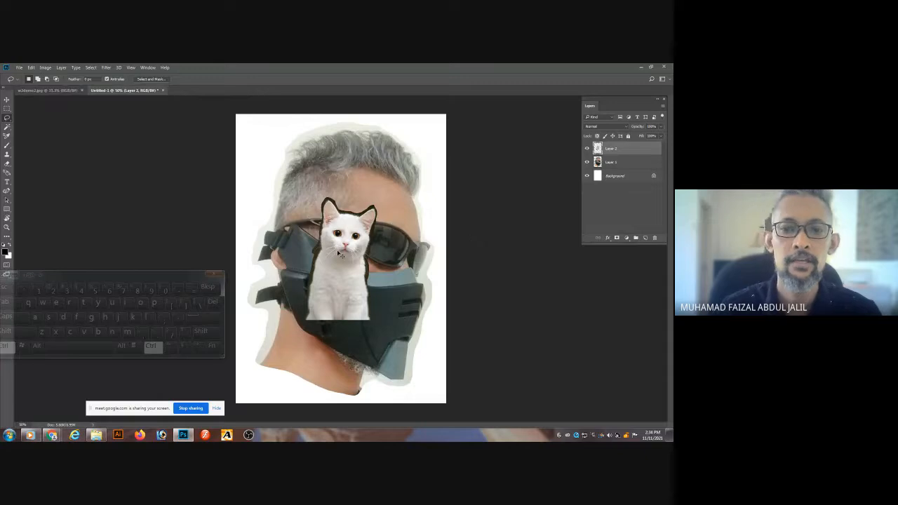
drag(340, 254, 345, 344)
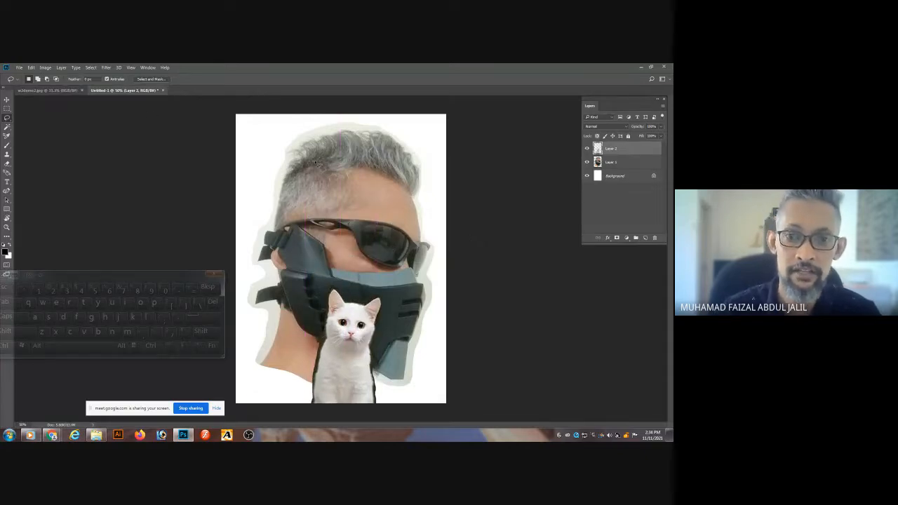
Save the collage in the w2 folder as a Photoshop file named "W2demo_layout and composition", keeping its layers.
key(ctrl+s)
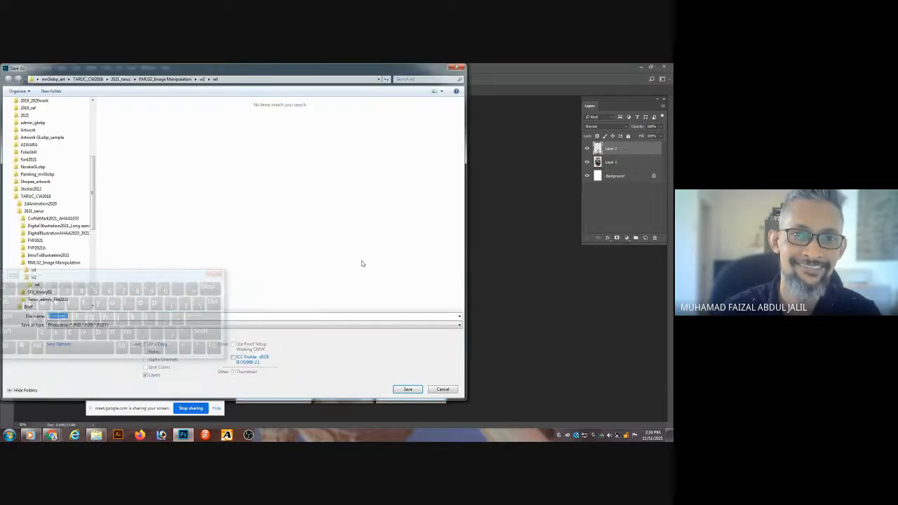
click(203, 79)
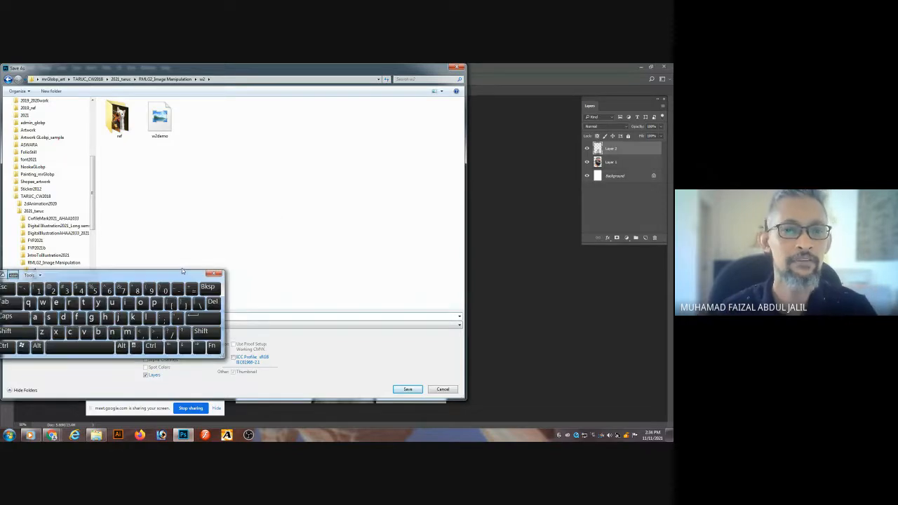
drag(282, 72, 433, 81)
click(294, 325)
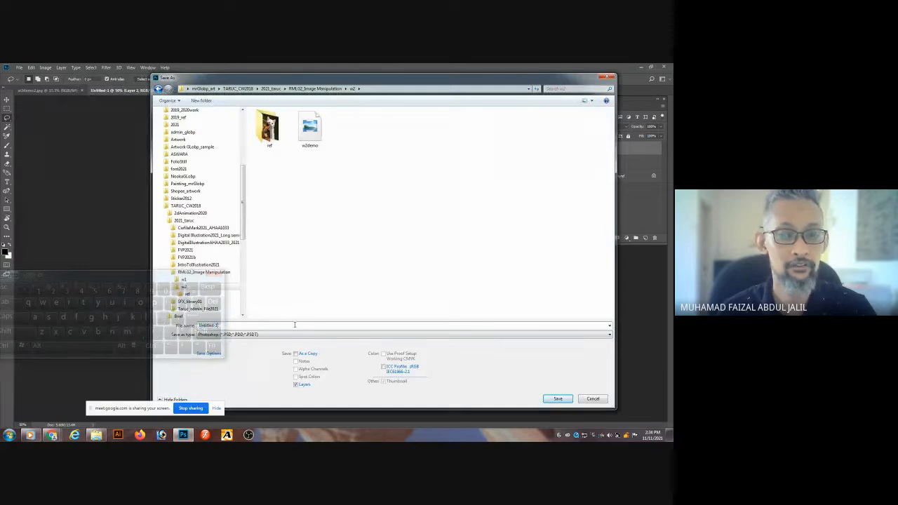
drag(197, 274, 180, 366)
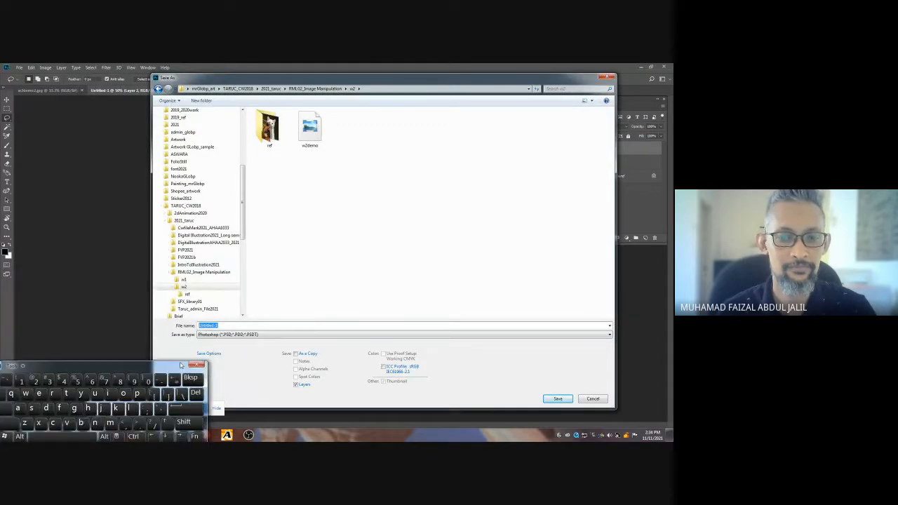
text(w)
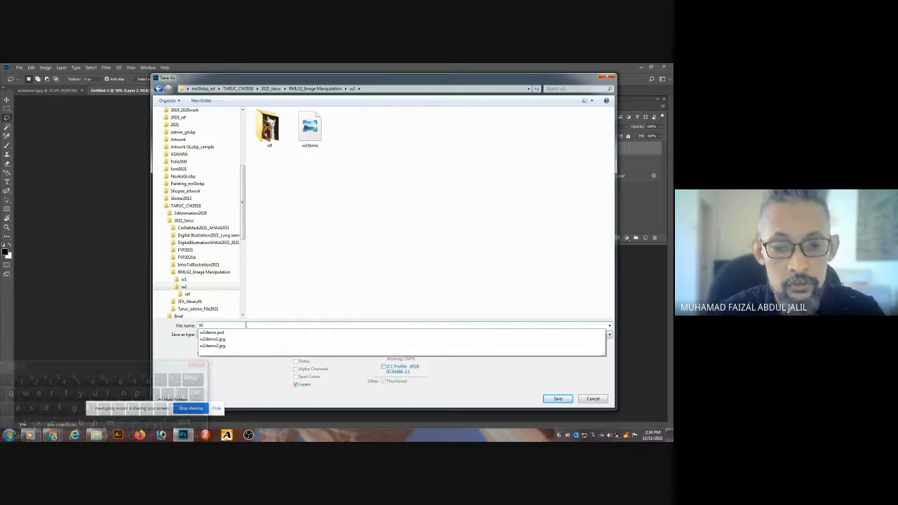
text(2demo)
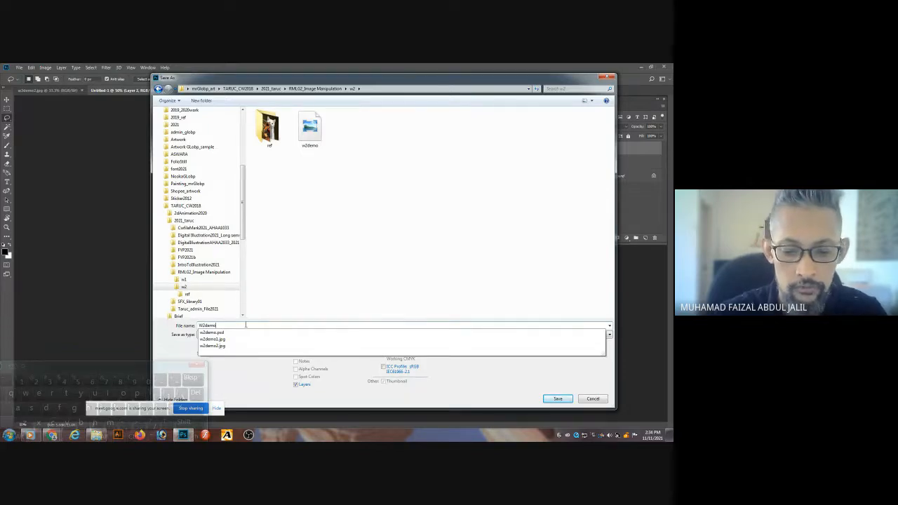
text(.)
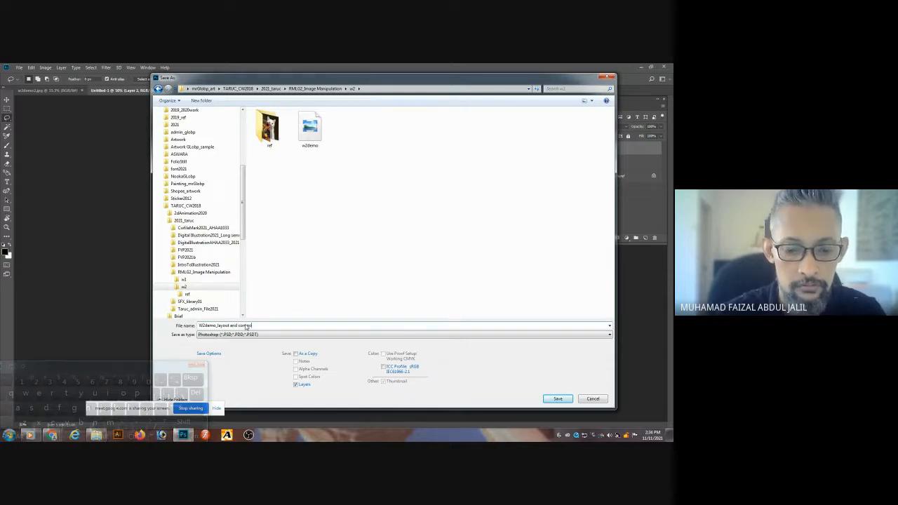
text(ion)
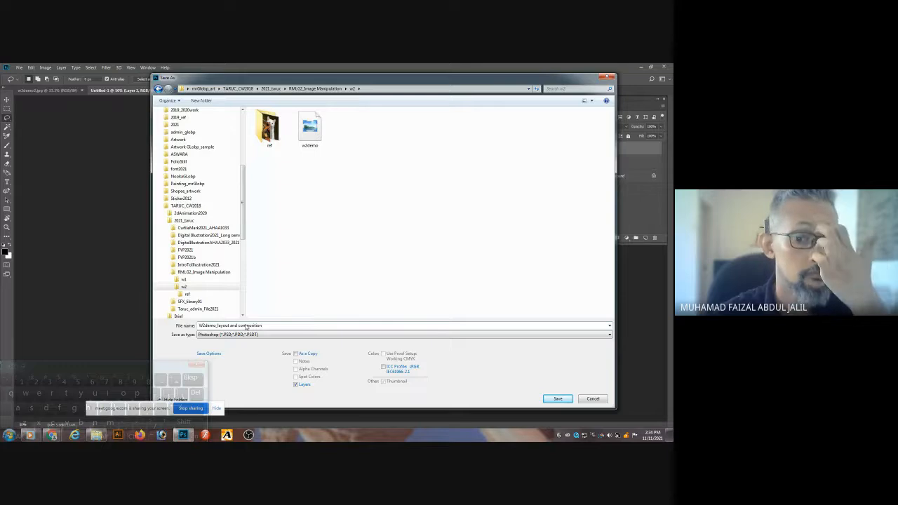
key(Return)
key(Return)
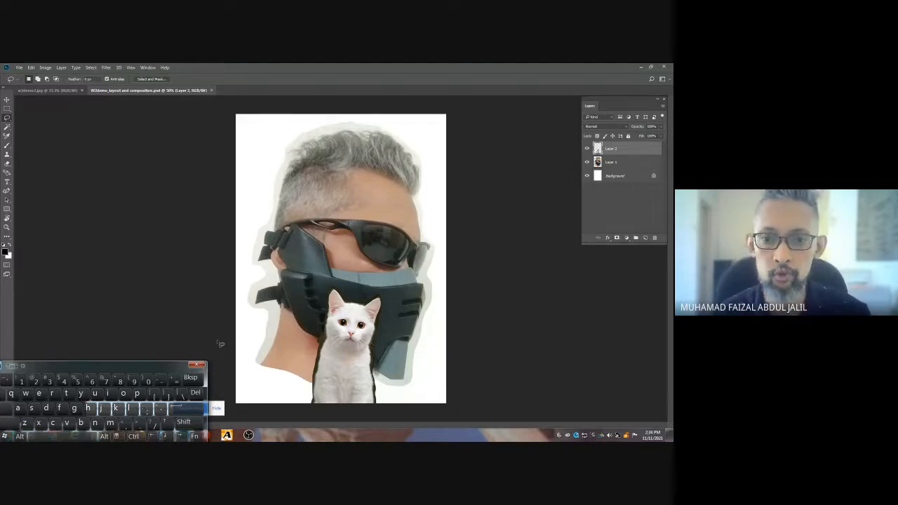
Check the moodboard and open the Powerslide inline skate picture from the ref folder.
click(52, 92)
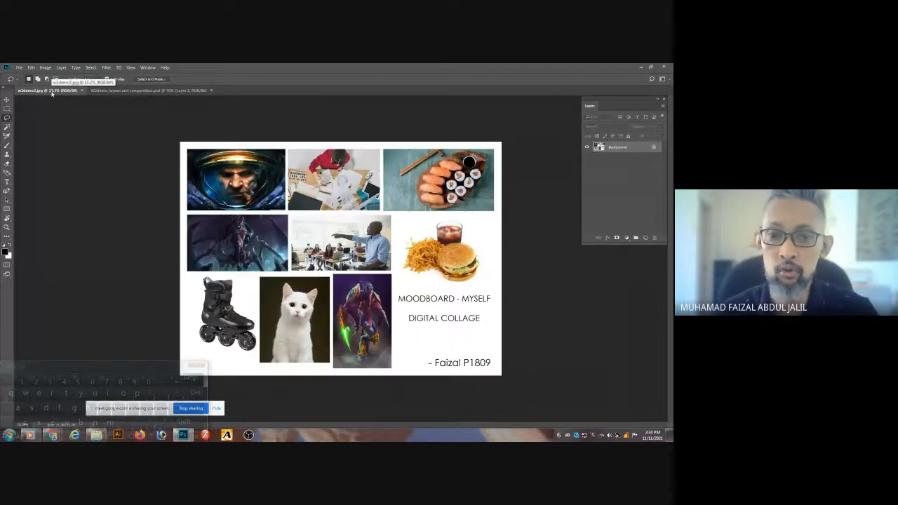
key(ctrl+o)
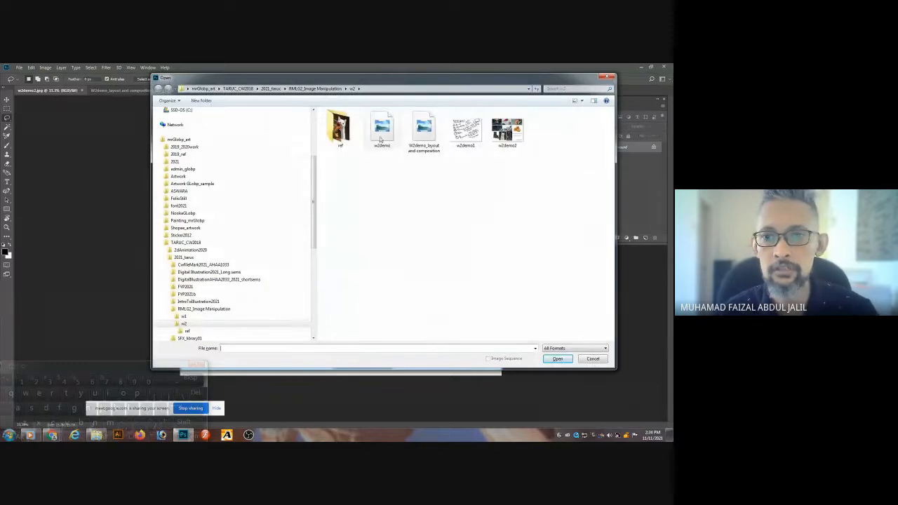
double_click(340, 129)
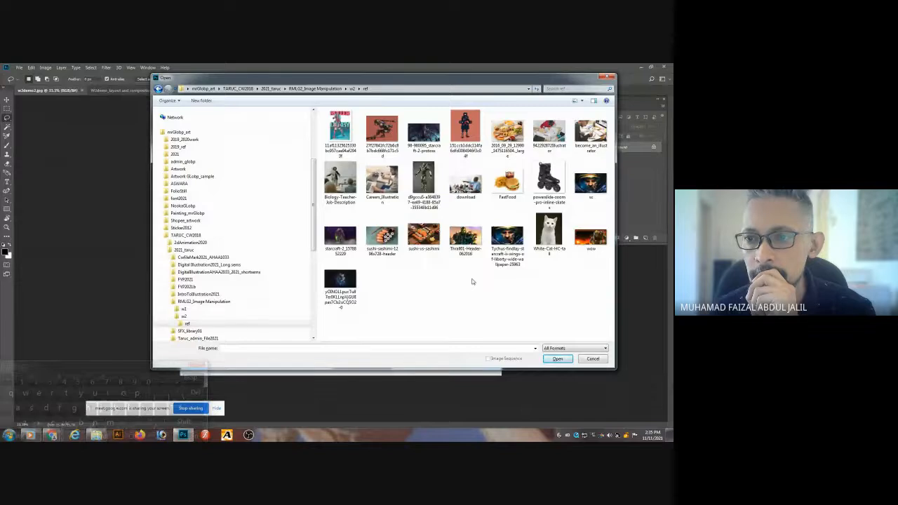
double_click(550, 181)
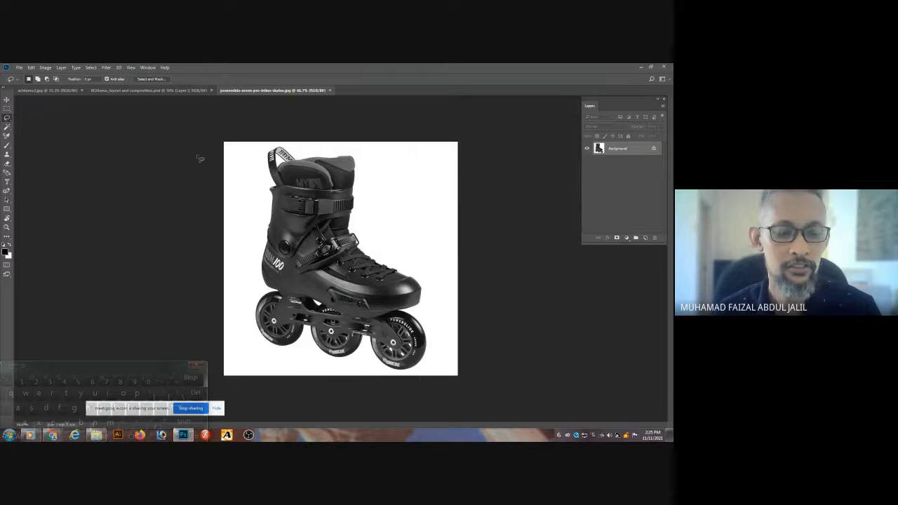
Select the white background around the skate with the Magic Wand and switch to the Quick Selection tool.
key(w)
click(377, 198)
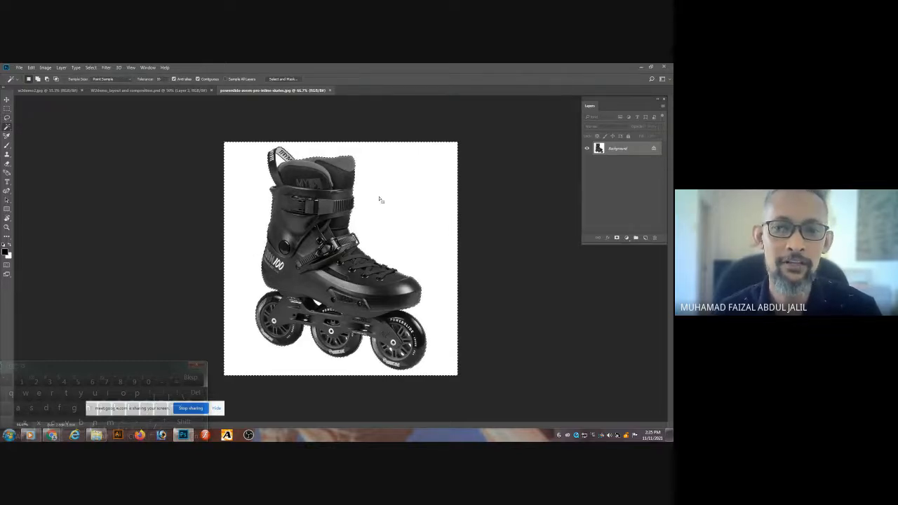
right_click(8, 128)
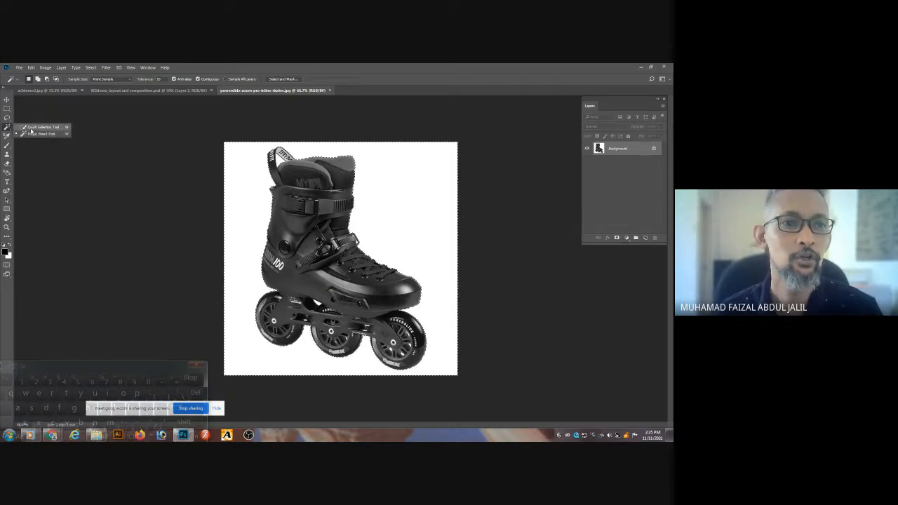
click(42, 127)
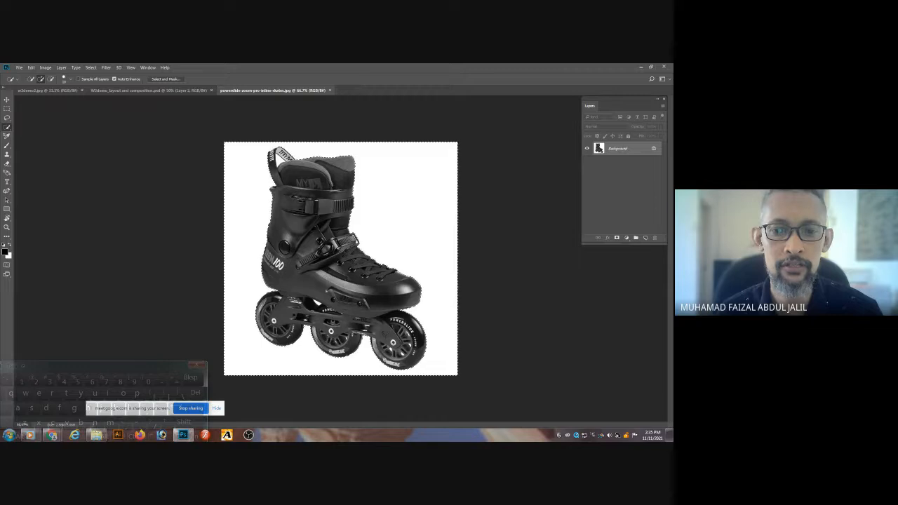
key(shift)
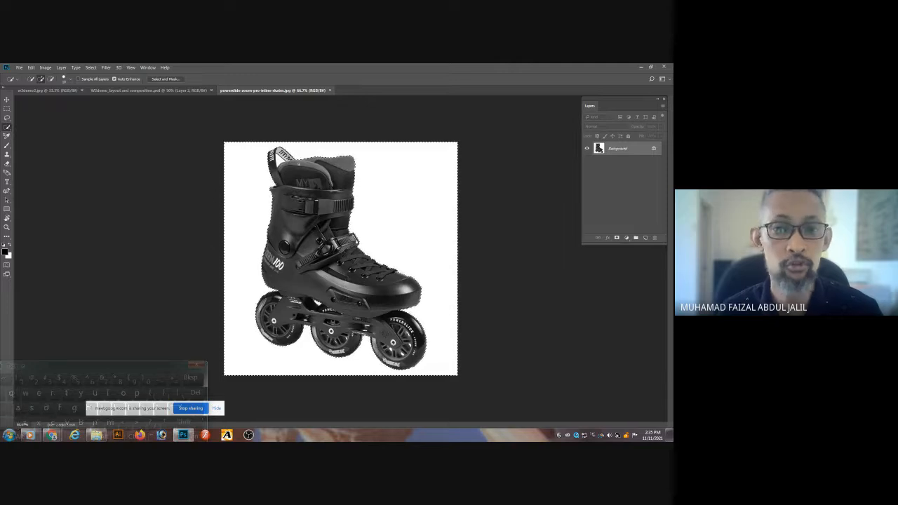
Invert the selection to isolate the skate and place it in the collage document, covering part of the mask and cat.
key(shift)
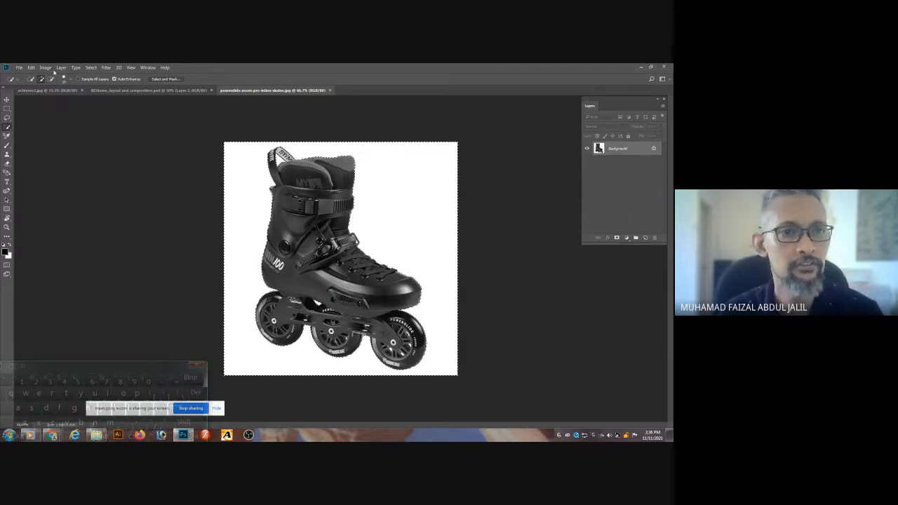
click(89, 68)
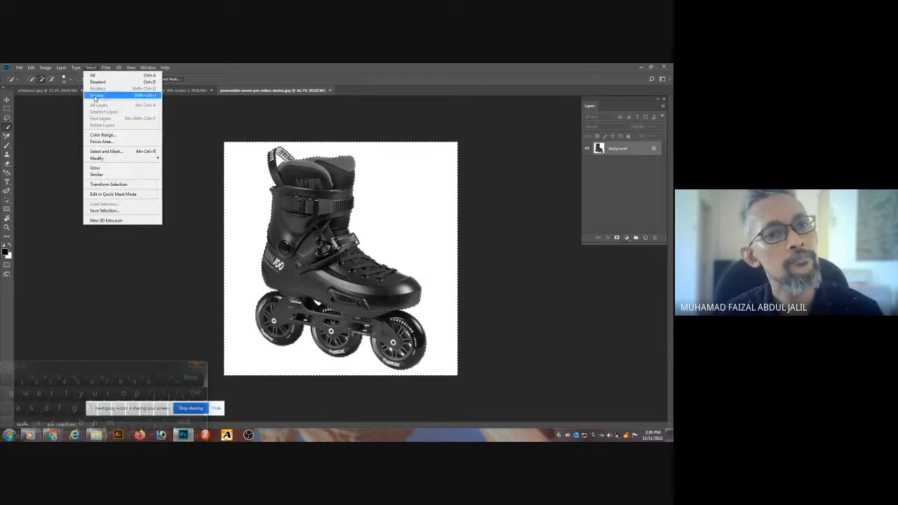
click(96, 94)
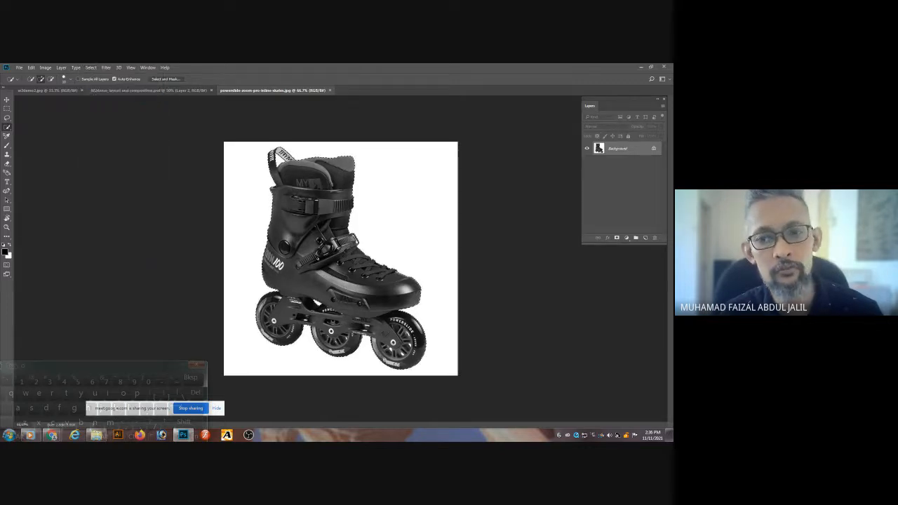
key(v)
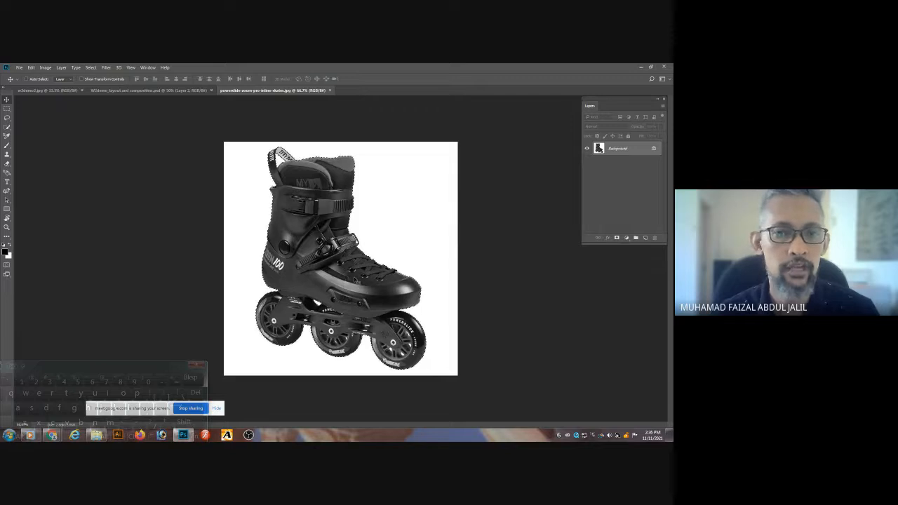
drag(355, 280, 304, 179)
drag(313, 233, 328, 303)
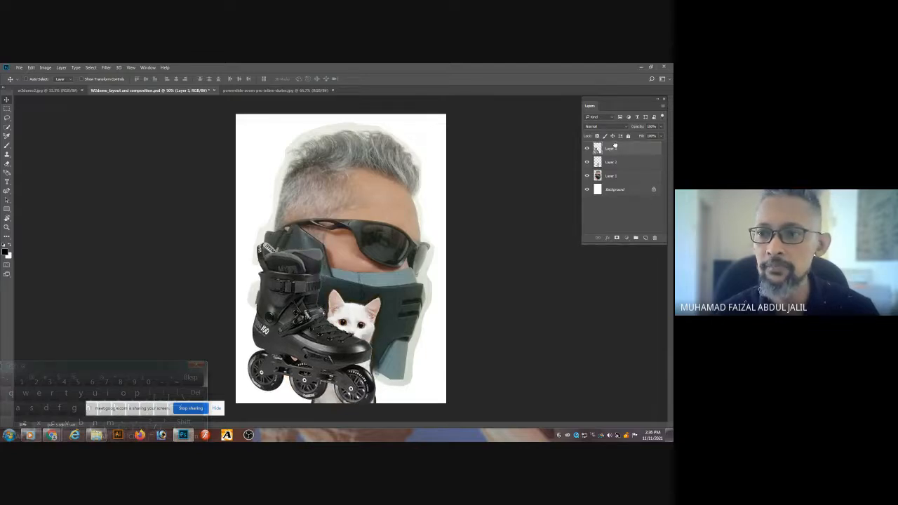
Put the cat layer in front of the skate layer and move the cat right, beside the skate's toe.
drag(614, 146, 615, 143)
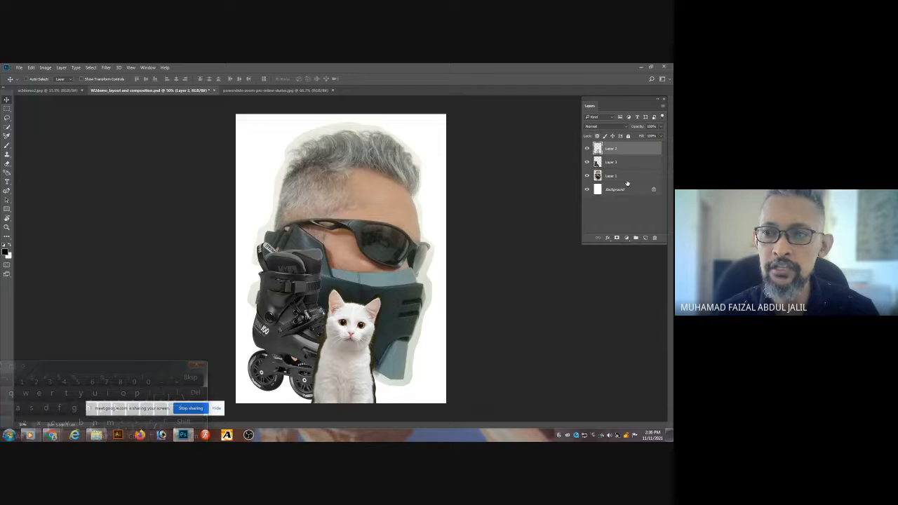
drag(354, 339, 399, 337)
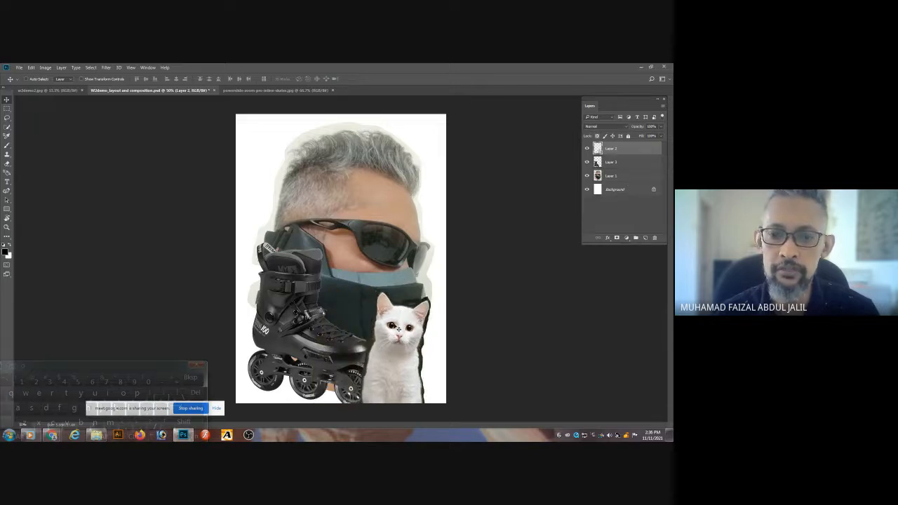
Rename the head layer "me", the skate layer "skate" and the cat layer "cat".
double_click(611, 176)
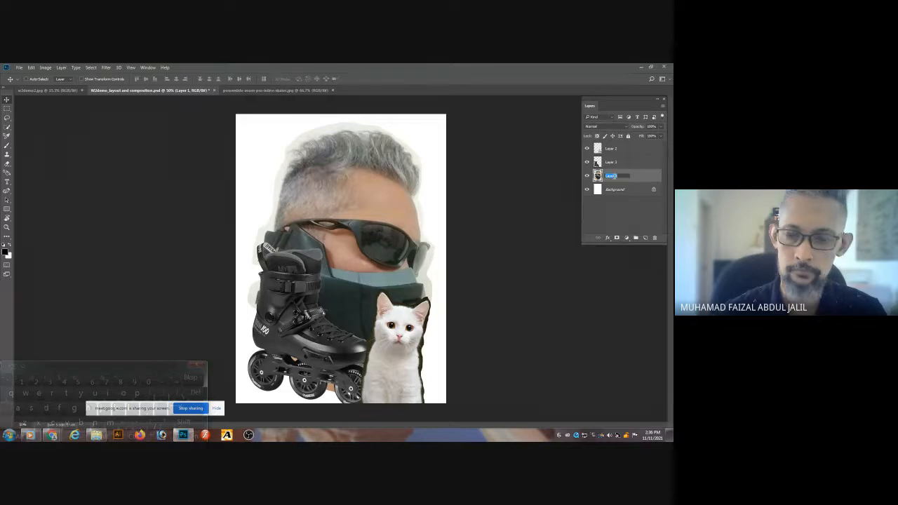
text(me)
double_click(610, 162)
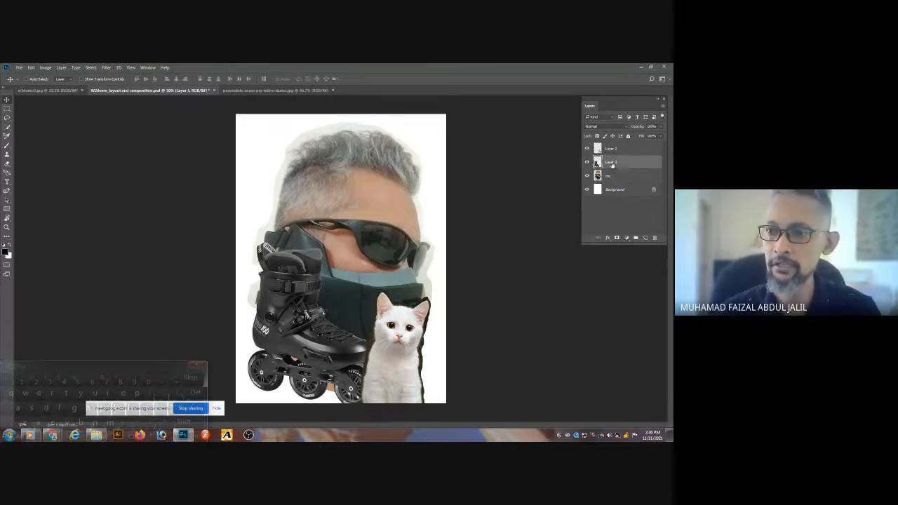
text(skat)
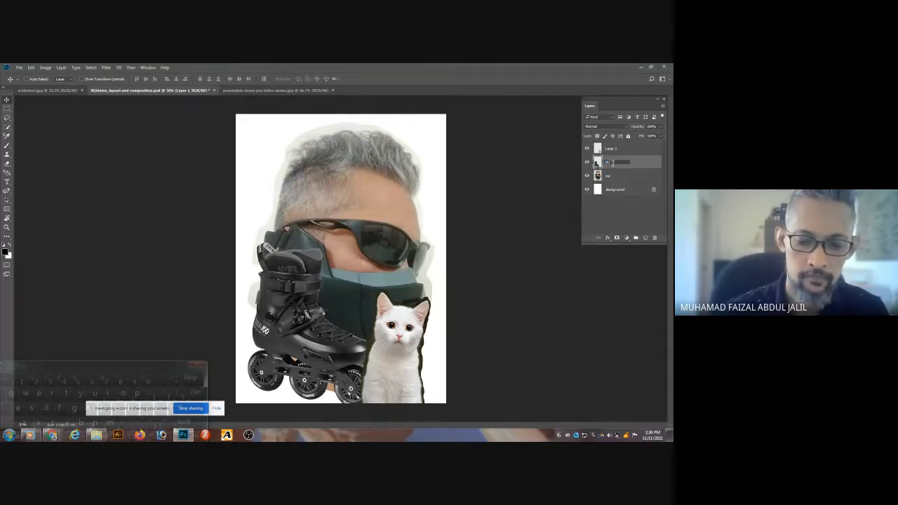
text(e)
key(Return)
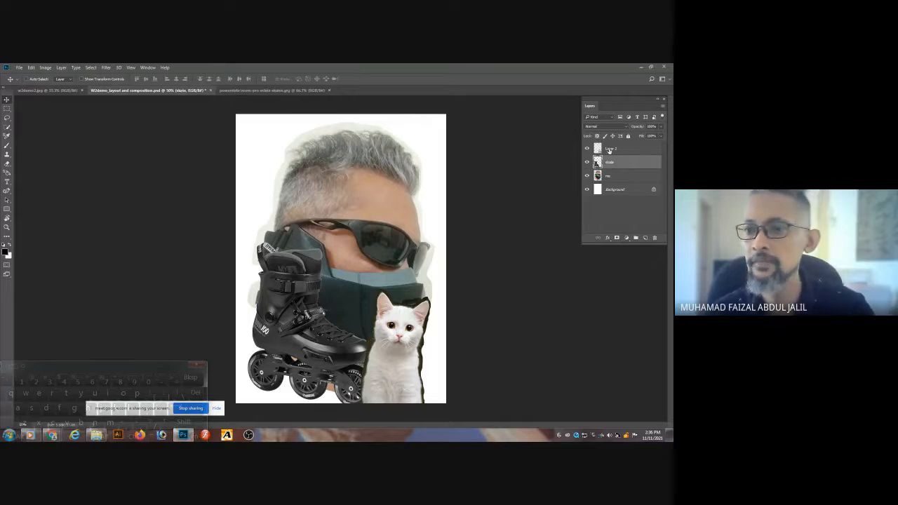
double_click(609, 149)
text(cat)
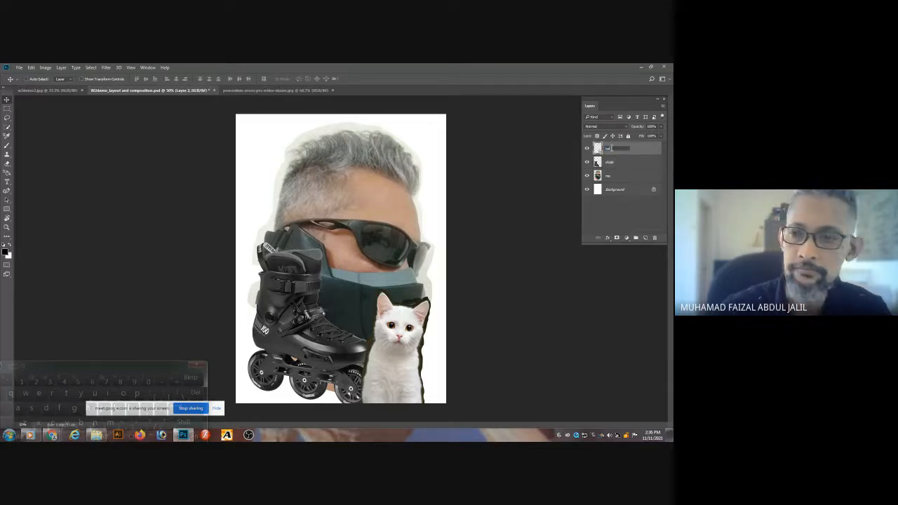
key(Return)
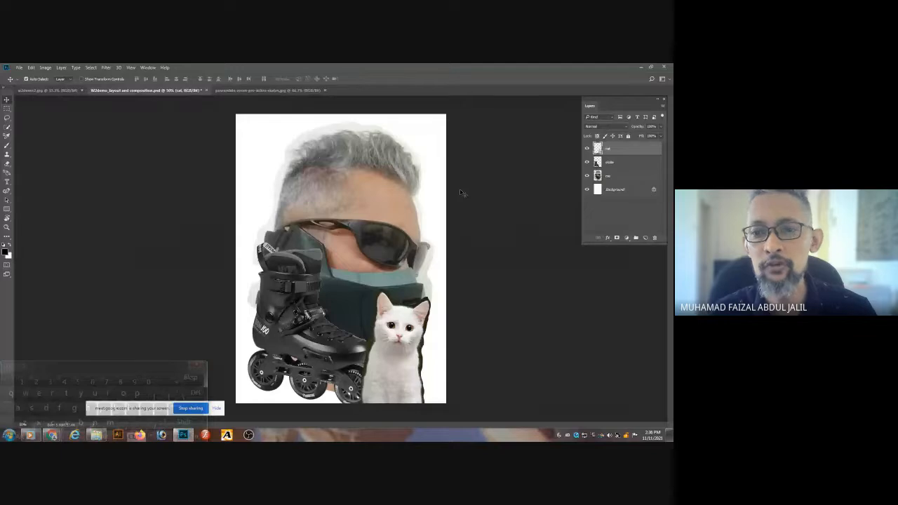
Save the collage document and reposition the on-screen keyboard clear of the artwork.
key(ctrl+s)
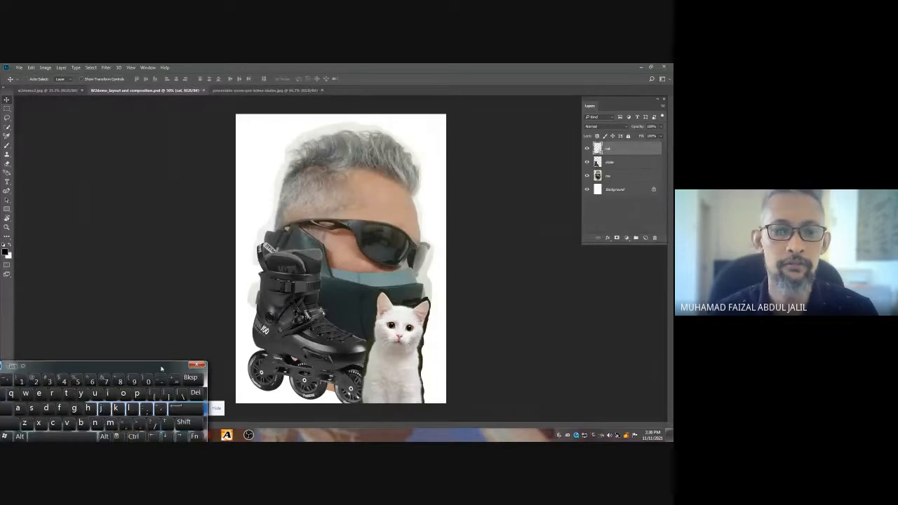
drag(162, 368, 338, 139)
click(165, 210)
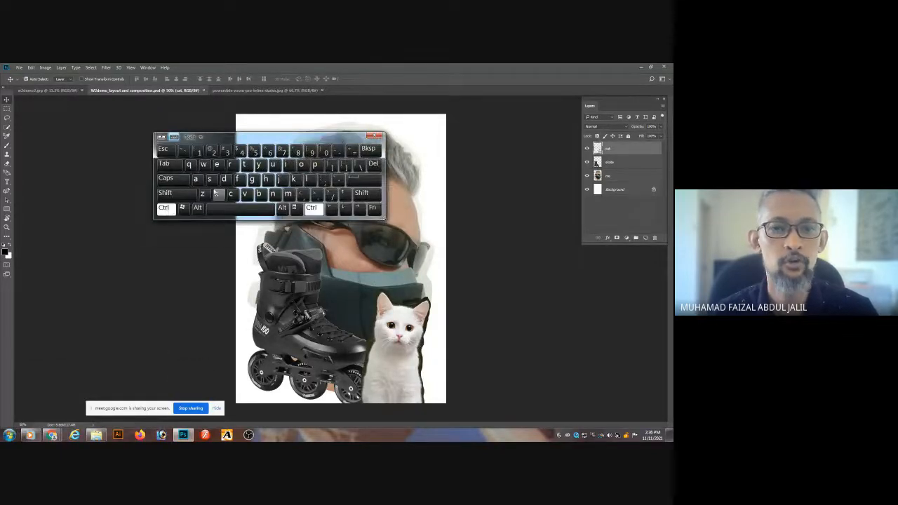
click(211, 180)
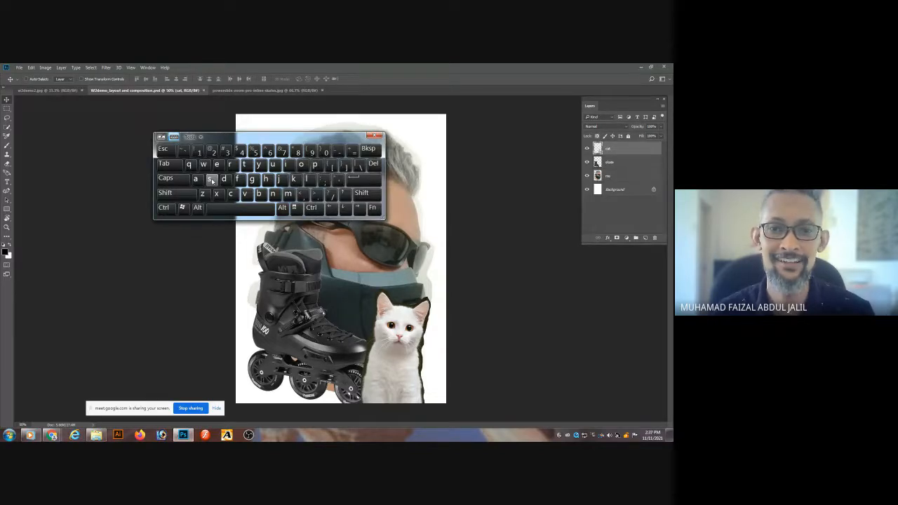
drag(255, 134, 111, 299)
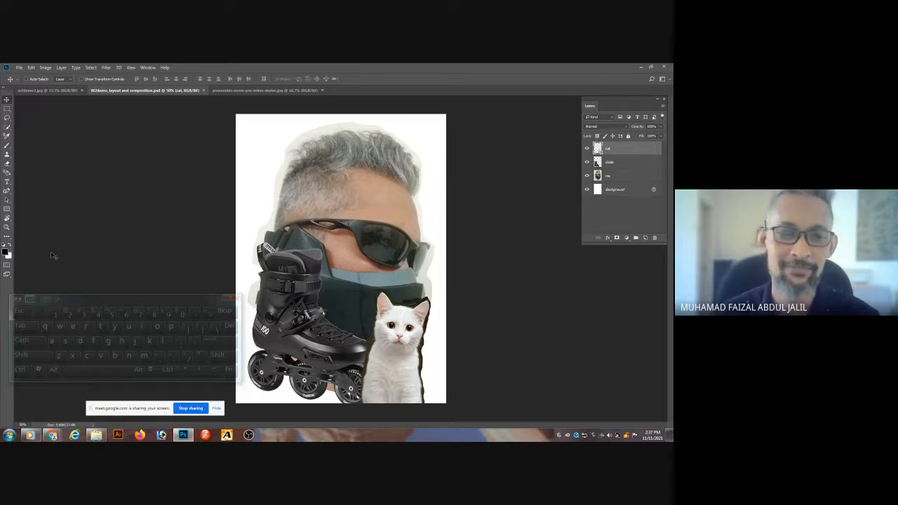
mouse_move(153, 298)
mouse_down()
mouse_move(131, 287)
mouse_move(152, 288)
mouse_move(144, 294)
mouse_up()
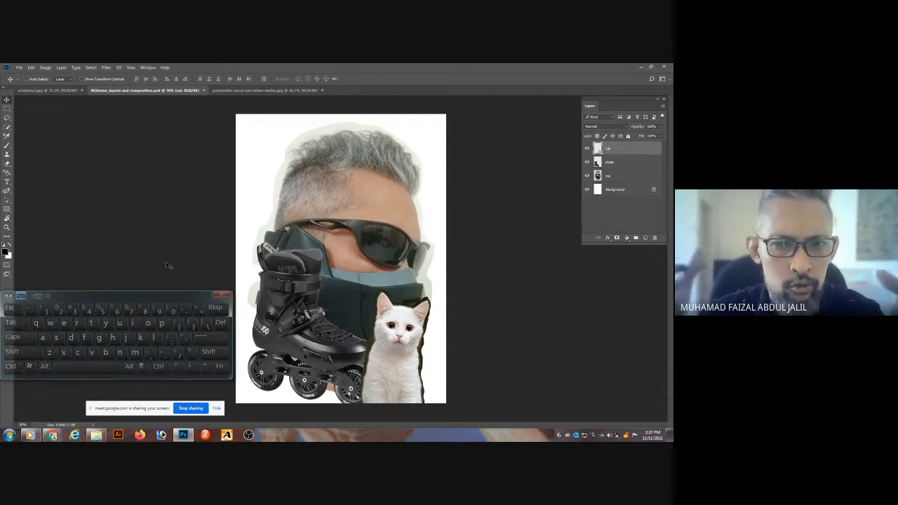
key(ctrl)
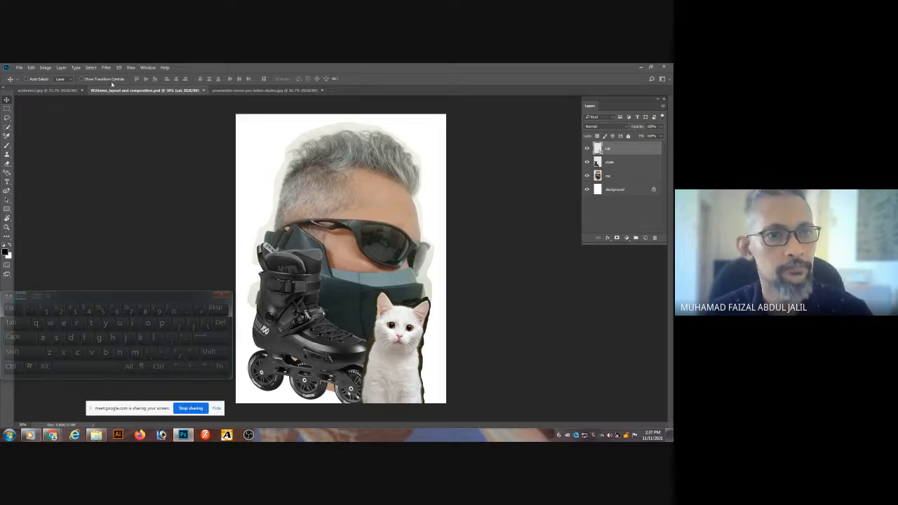
Close the skate picture and open the gold-armoured character picture from the ref folder.
click(271, 90)
key(ctrl+w)
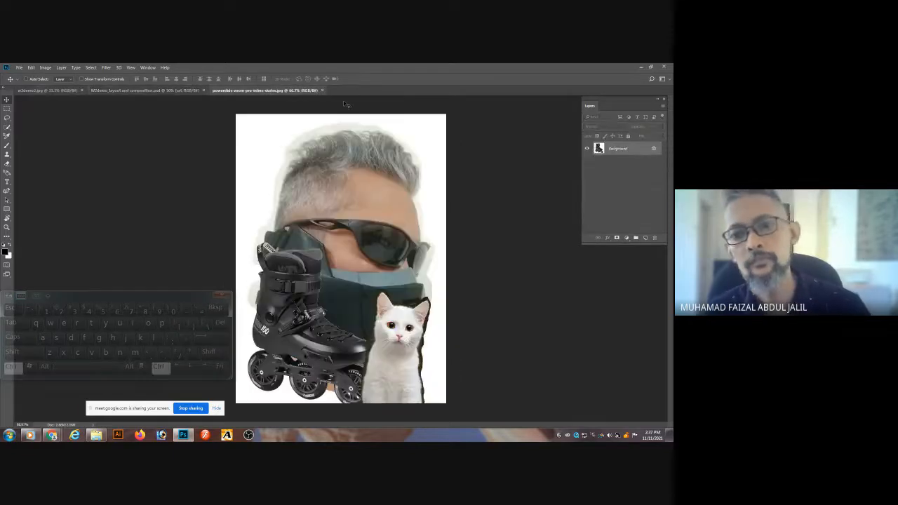
key(ctrl+o)
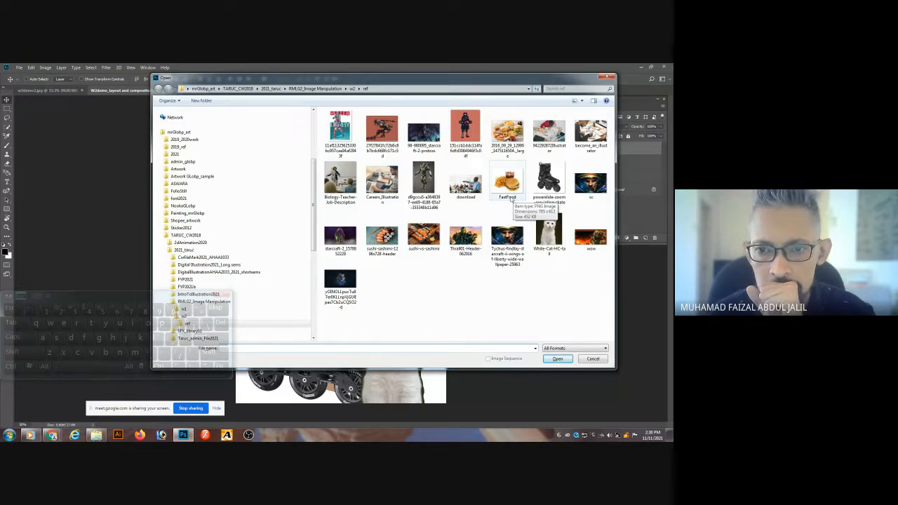
double_click(424, 181)
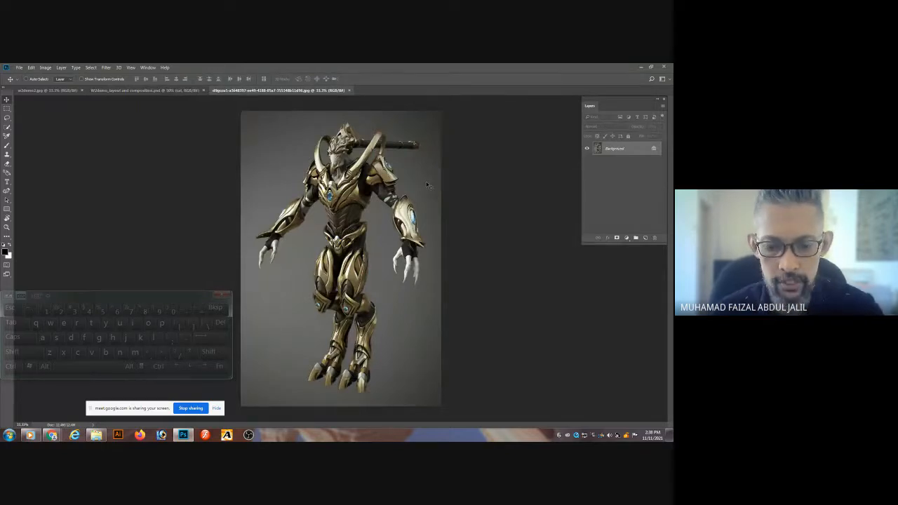
Try selecting the grey backdrop around the armoured character with the Quick Selection tool and clear the selection.
key(l)
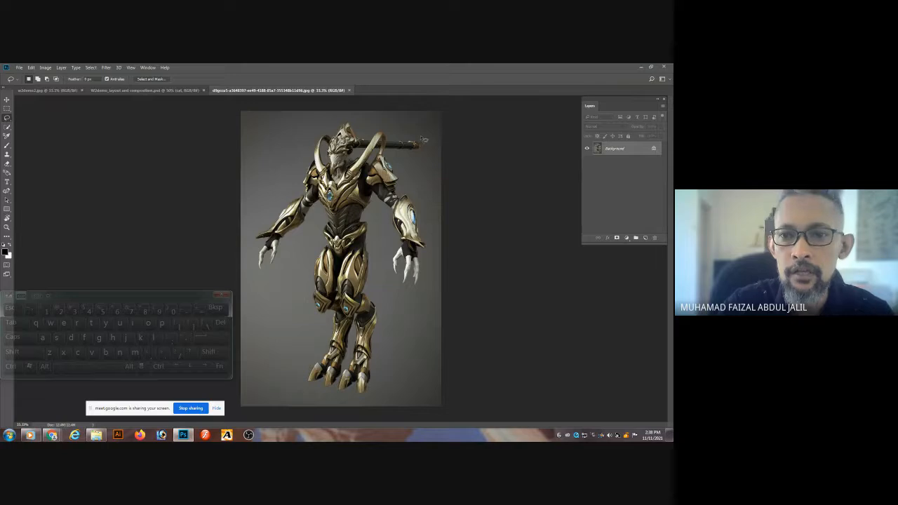
mouse_move(421, 141)
mouse_down()
mouse_move(352, 125)
mouse_move(314, 139)
mouse_move(304, 170)
mouse_up()
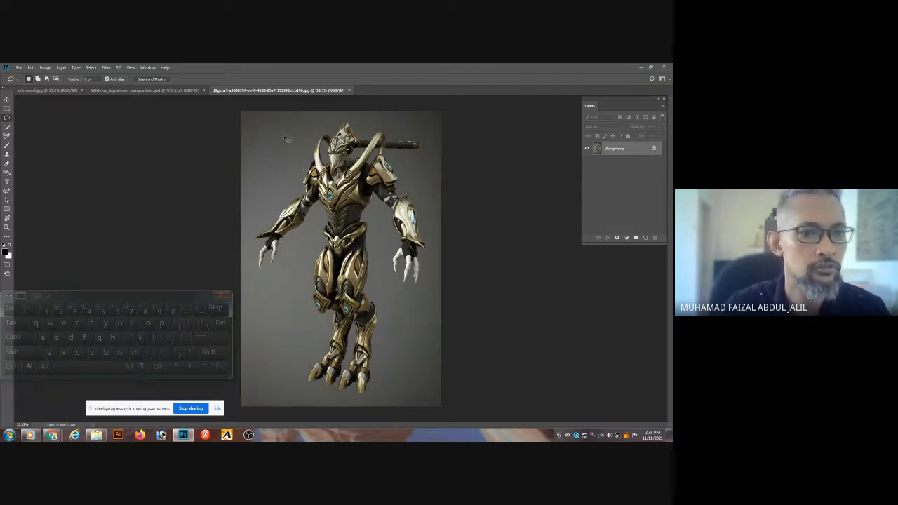
key(w)
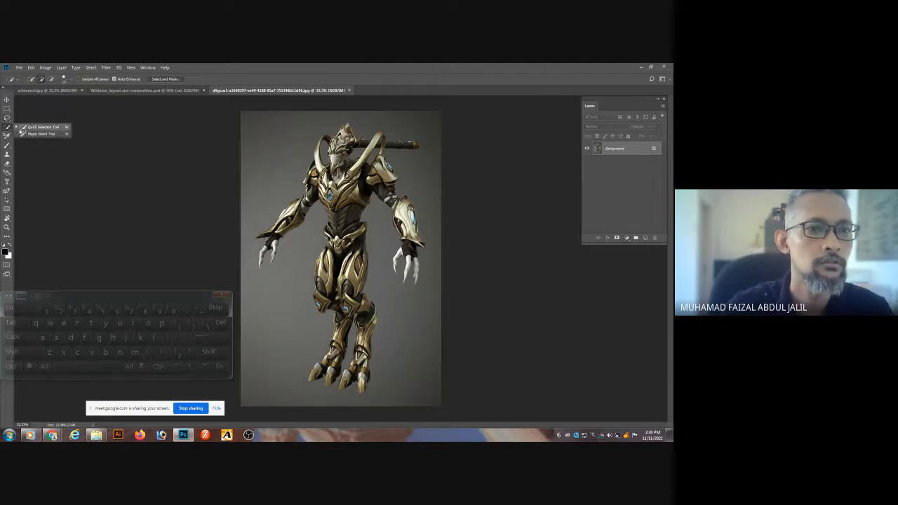
click(282, 126)
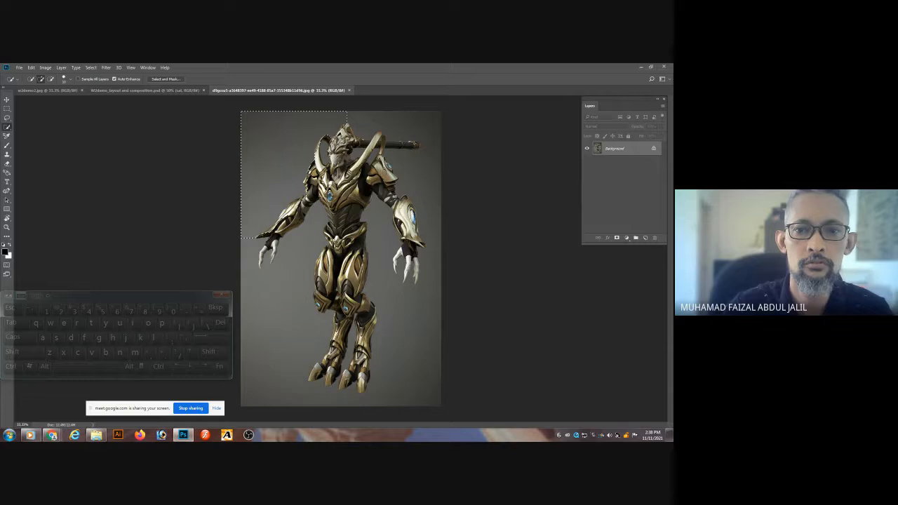
mouse_move(260, 181)
mouse_down()
mouse_move(387, 150)
mouse_move(417, 324)
mouse_up()
mouse_move(303, 384)
mouse_down()
mouse_move(277, 360)
mouse_move(284, 323)
mouse_up()
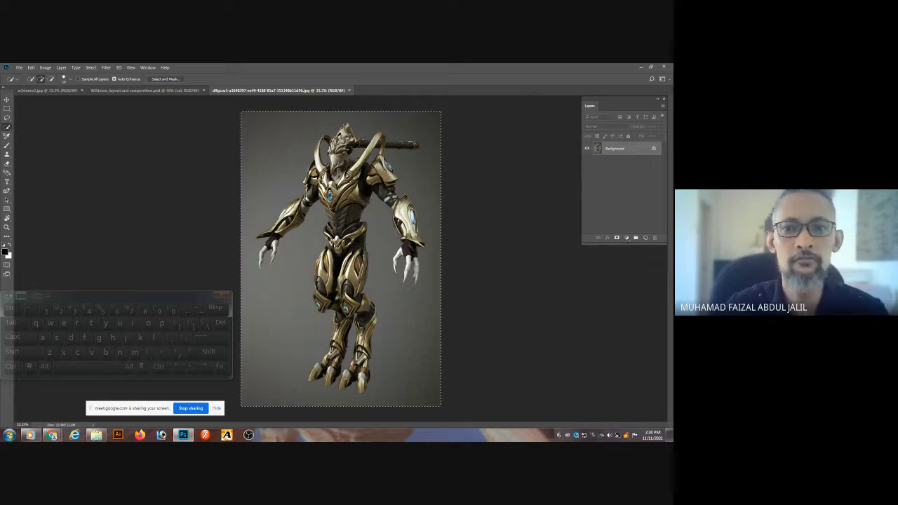
key(ctrl+d)
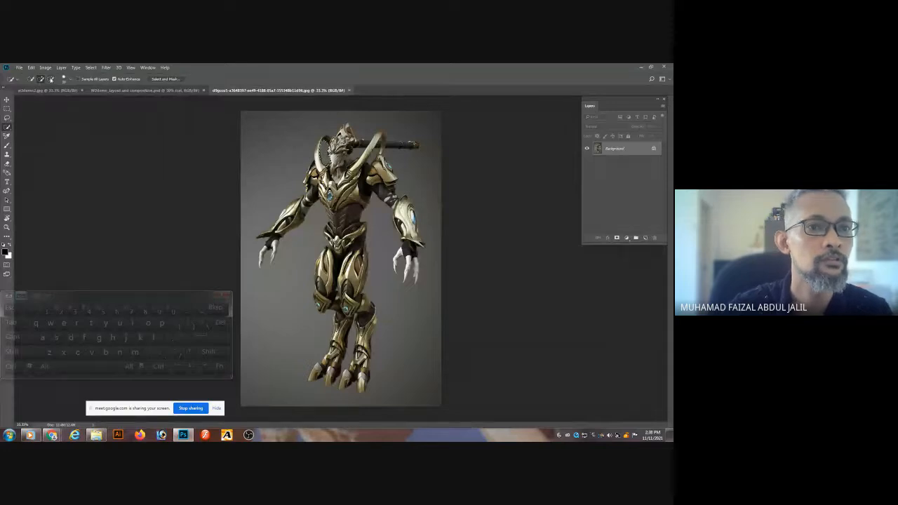
Start a new quick selection on the backdrop, extend it around the whole character, and deselect it.
click(270, 174)
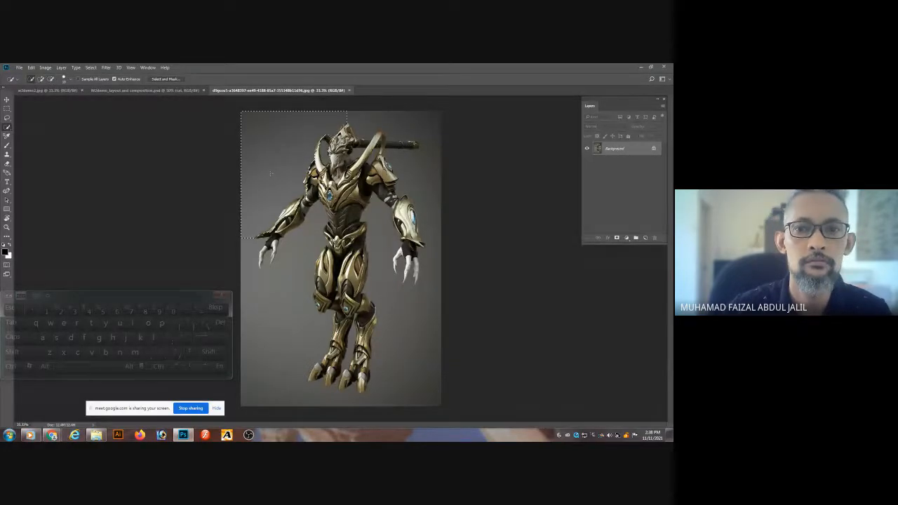
drag(282, 147, 418, 144)
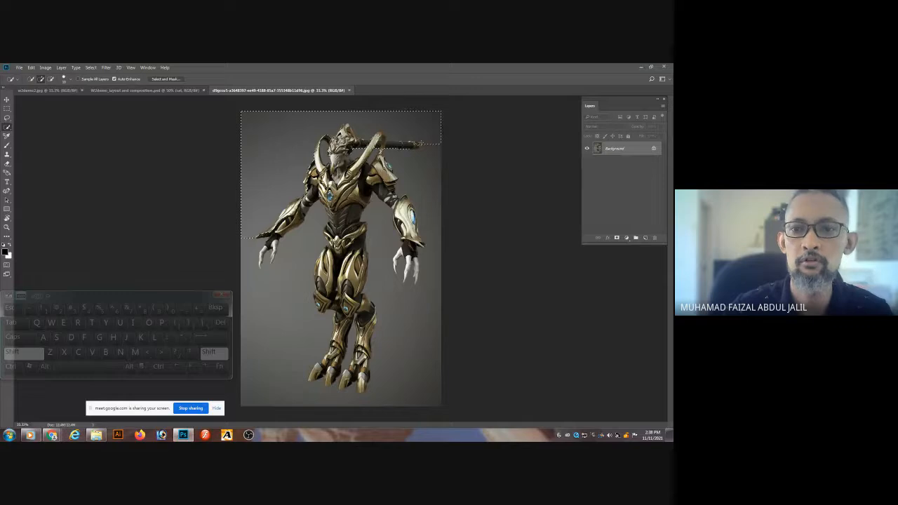
mouse_move(425, 282)
mouse_down()
mouse_move(358, 393)
mouse_move(284, 381)
mouse_up()
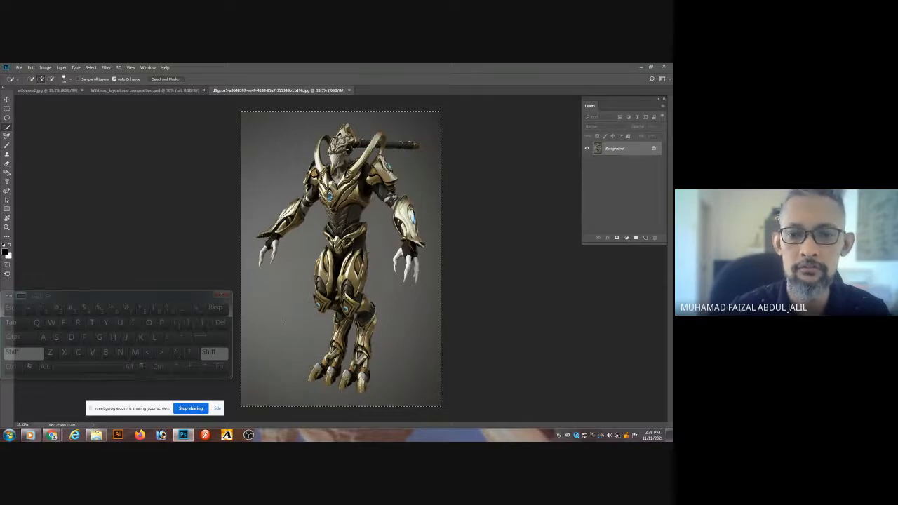
key(ctrl+d)
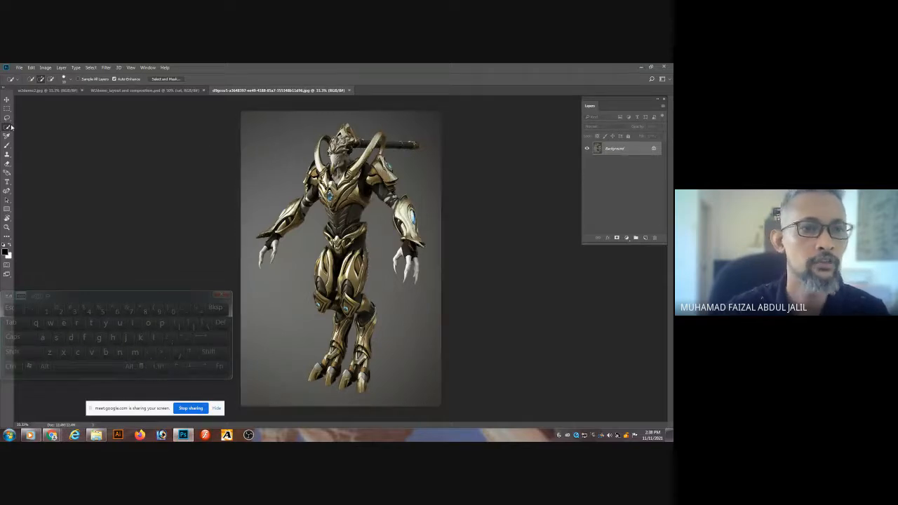
Try selecting the grey backdrop around the armoured character with the Magic Wand tool.
right_click(8, 127)
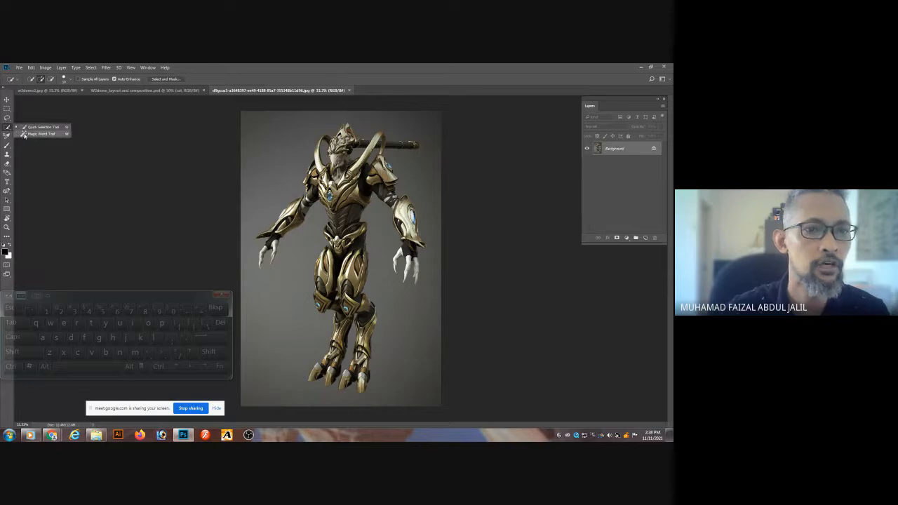
click(35, 135)
click(287, 137)
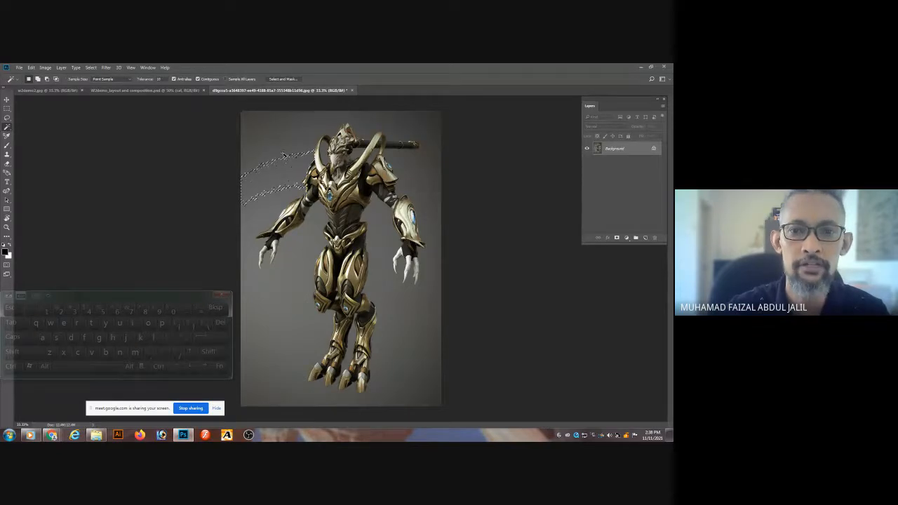
Clear the selection and trace a loose freehand outline around the whole armoured character with the Lasso tool.
click(9, 119)
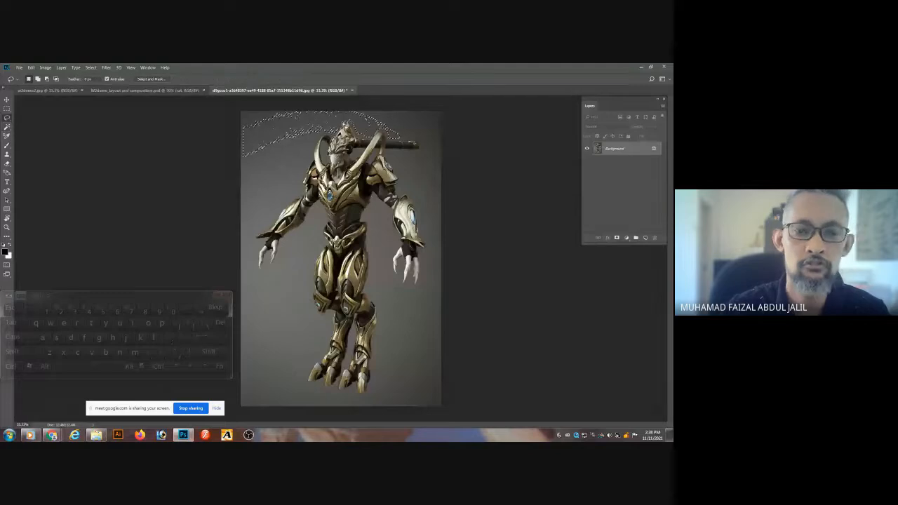
key(ctrl+d)
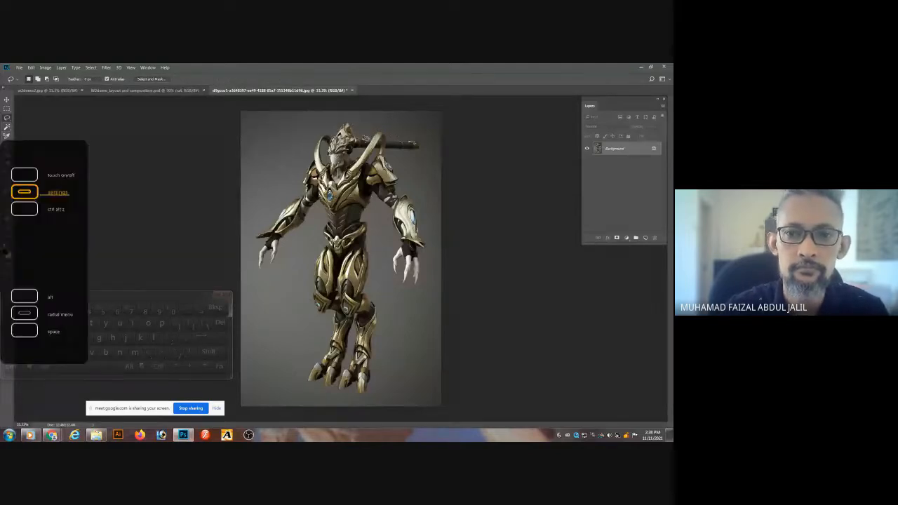
mouse_move(341, 133)
mouse_down()
mouse_move(321, 135)
mouse_move(300, 200)
mouse_move(254, 243)
mouse_move(268, 271)
mouse_move(322, 212)
mouse_move(311, 270)
mouse_move(330, 331)
mouse_move(317, 355)
mouse_move(320, 390)
mouse_move(382, 380)
mouse_move(376, 342)
mouse_up()
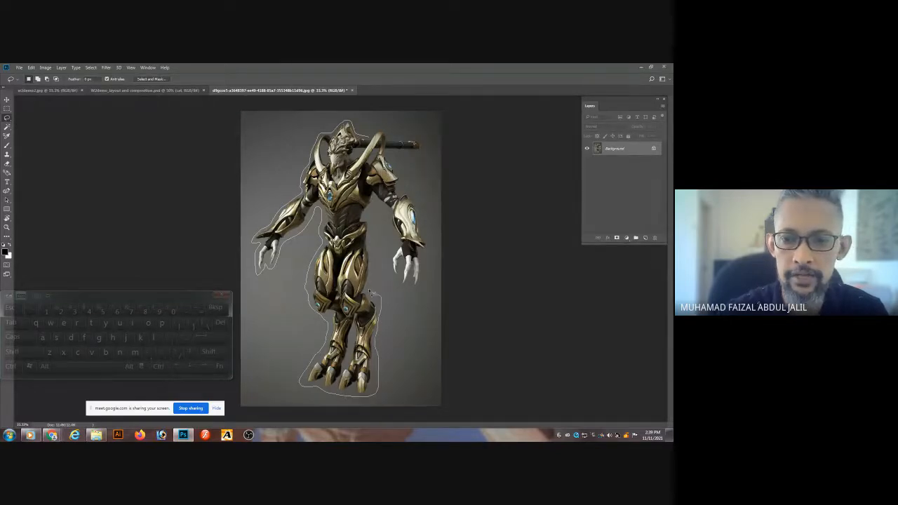
mouse_move(371, 293)
mouse_down()
mouse_move(374, 208)
mouse_move(394, 225)
mouse_move(388, 264)
mouse_move(399, 286)
mouse_move(422, 287)
mouse_move(433, 250)
mouse_move(420, 196)
mouse_move(393, 156)
mouse_move(418, 155)
mouse_move(426, 142)
mouse_move(376, 133)
mouse_up()
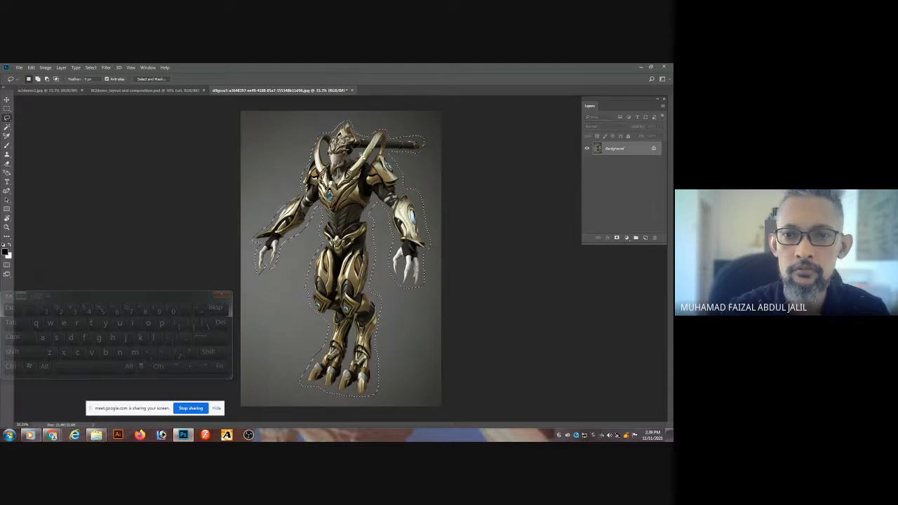
Subtract the patch of backdrop enclosed between the character's head, staff and nearer curved horn from the lasso selection.
ctrl+click(371, 189)
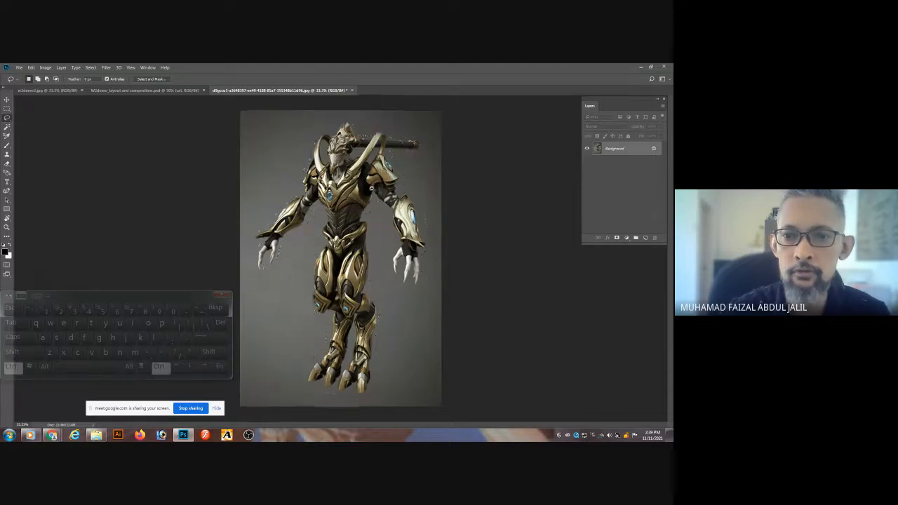
ctrl+click(369, 190)
drag(364, 192, 361, 224)
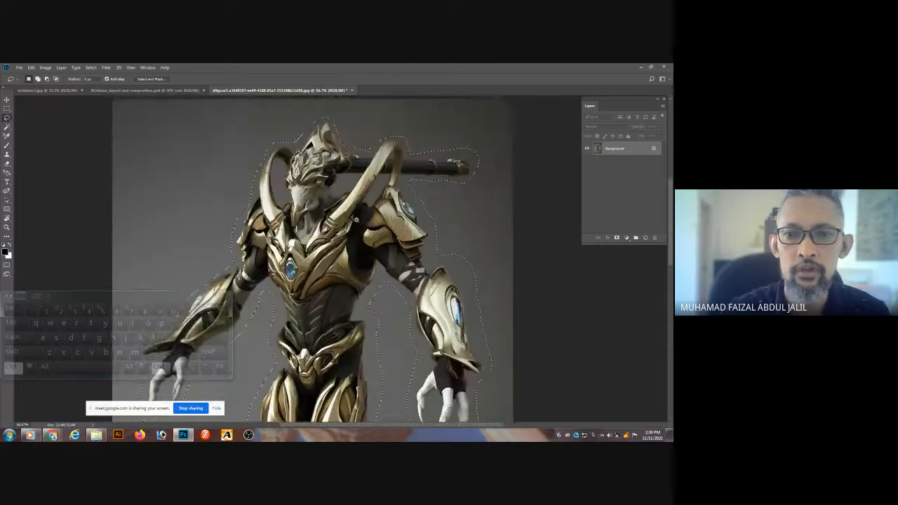
ctrl+click(356, 222)
ctrl+click(357, 223)
drag(340, 137, 365, 226)
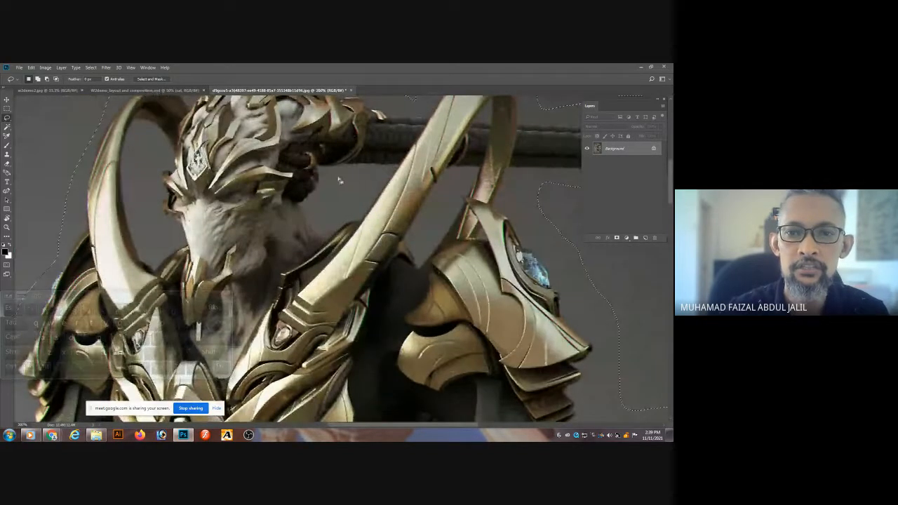
mouse_move(327, 175)
mouse_down()
mouse_move(313, 205)
mouse_move(335, 227)
mouse_move(359, 218)
mouse_move(390, 179)
mouse_move(324, 174)
mouse_up()
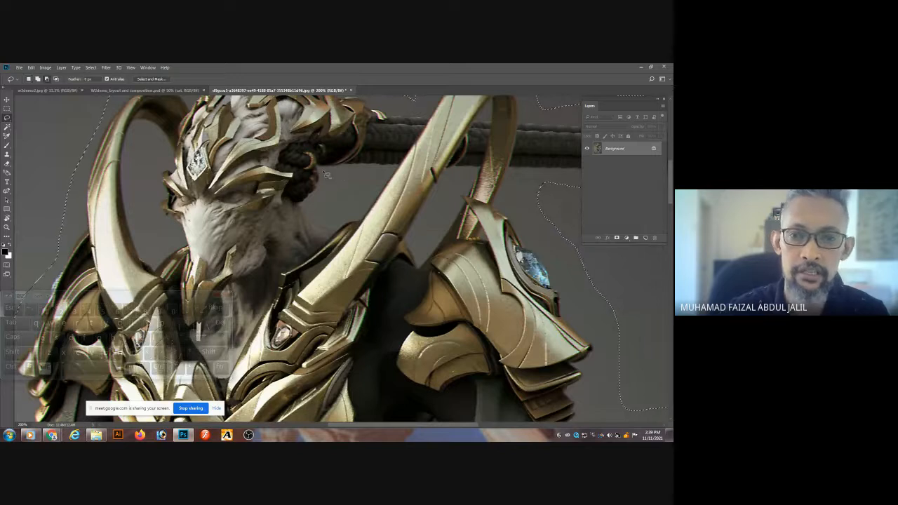
mouse_move(324, 174)
mouse_down()
mouse_move(322, 197)
mouse_move(309, 205)
mouse_move(324, 226)
mouse_move(355, 220)
mouse_move(387, 182)
mouse_move(383, 171)
mouse_move(323, 175)
mouse_up()
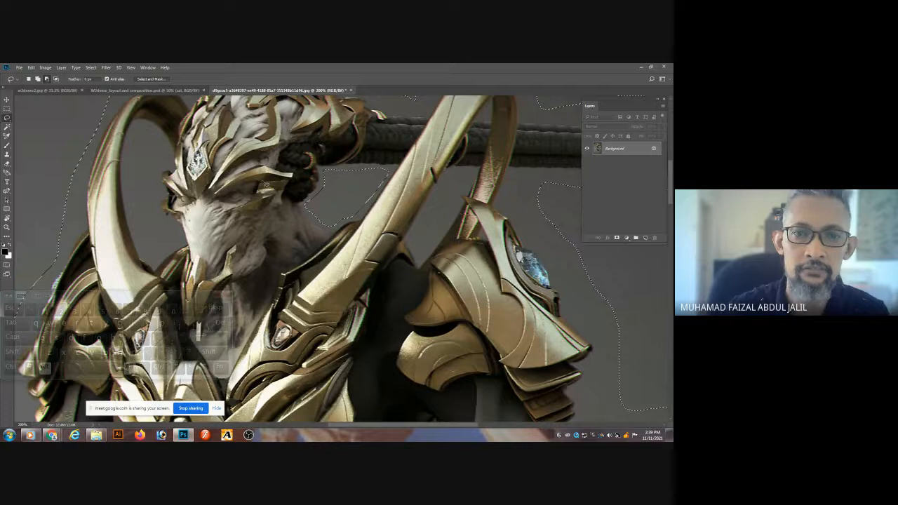
Subtract the backdrop gaps inside the other horn beside the face and between the curved horn and the shoulder armour.
mouse_move(163, 142)
mouse_down()
mouse_move(168, 223)
mouse_move(180, 242)
mouse_move(175, 256)
mouse_move(153, 261)
mouse_move(129, 185)
mouse_move(141, 127)
mouse_up()
mouse_move(448, 175)
mouse_down()
mouse_move(414, 244)
mouse_move(440, 240)
mouse_up()
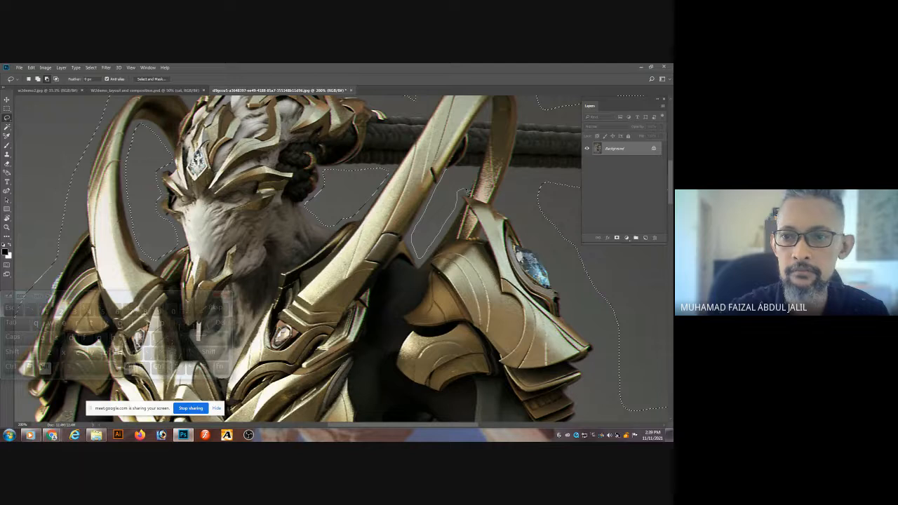
mouse_move(455, 172)
mouse_down()
mouse_move(421, 274)
mouse_move(429, 174)
mouse_up()
Trim excess backdrop from the selection's outer edge around the helmet, horns, staff, shoulder and forearm.
drag(384, 246, 482, 267)
key(ctrl+minus)
key(ctrl+minus)
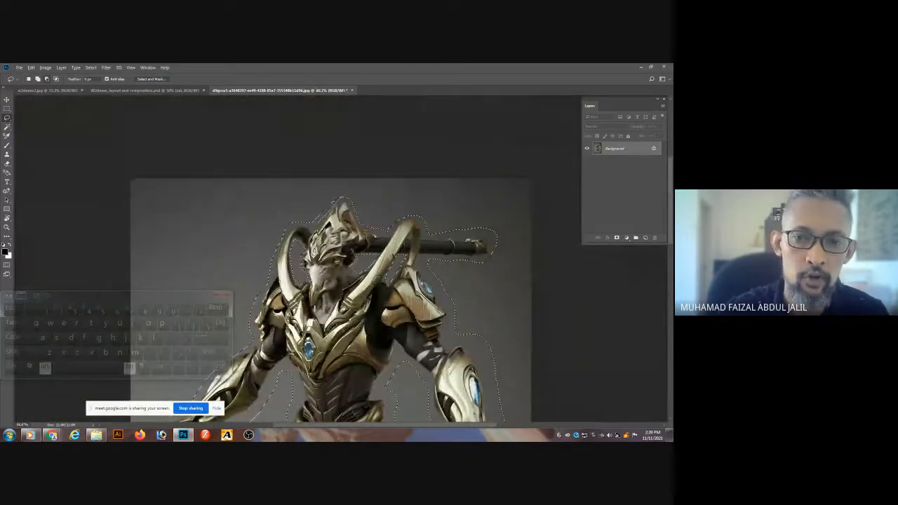
drag(290, 218, 345, 194)
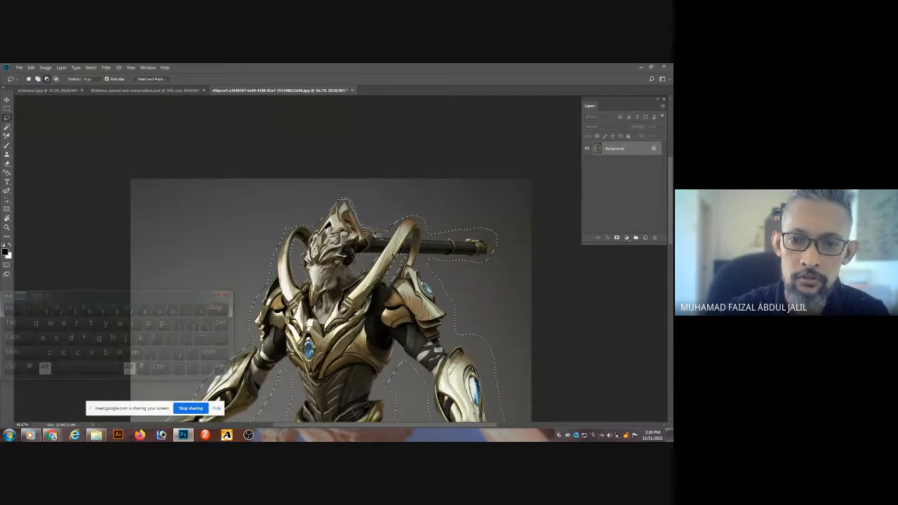
drag(376, 191, 361, 228)
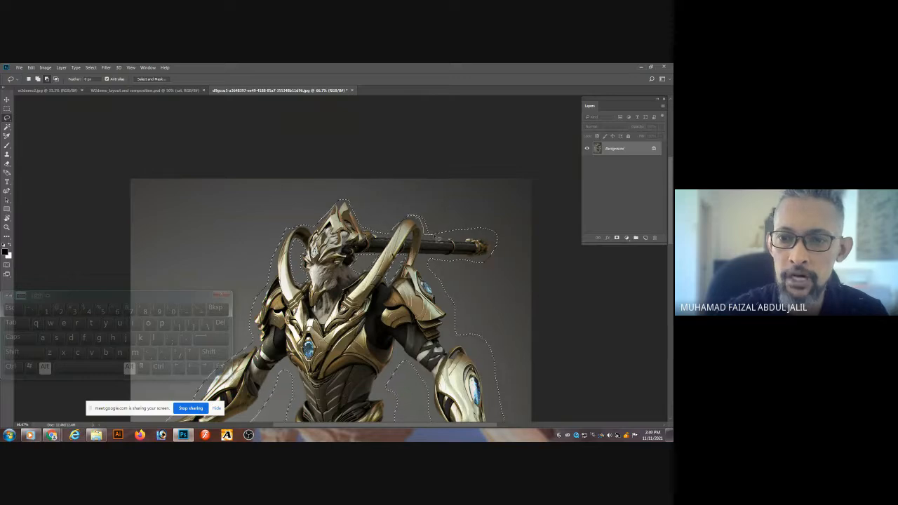
drag(500, 225, 466, 210)
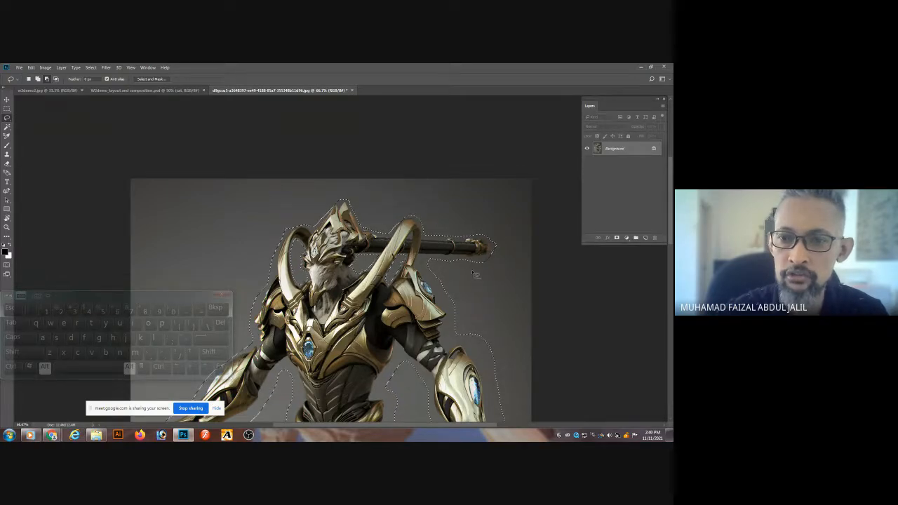
drag(456, 287, 457, 199)
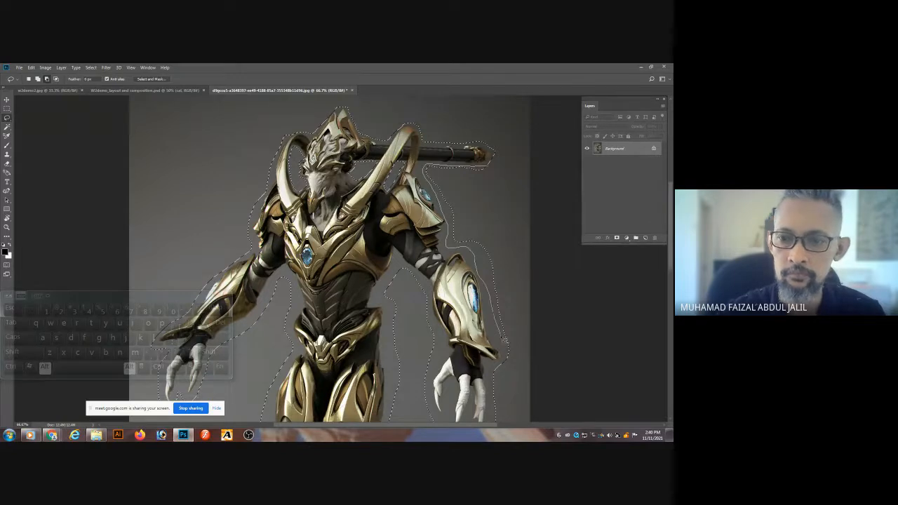
drag(514, 199, 512, 207)
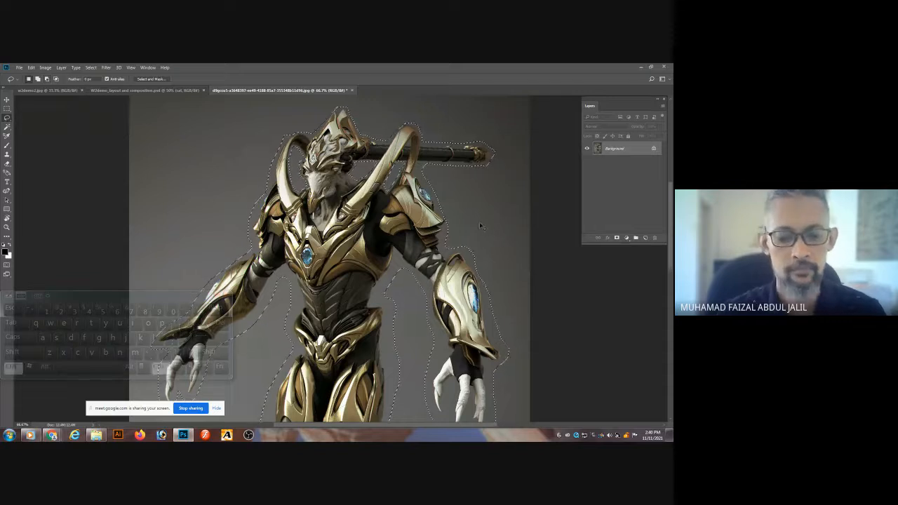
Copy the selected armoured character and paste it into the collage document.
key(ctrl+c)
click(163, 90)
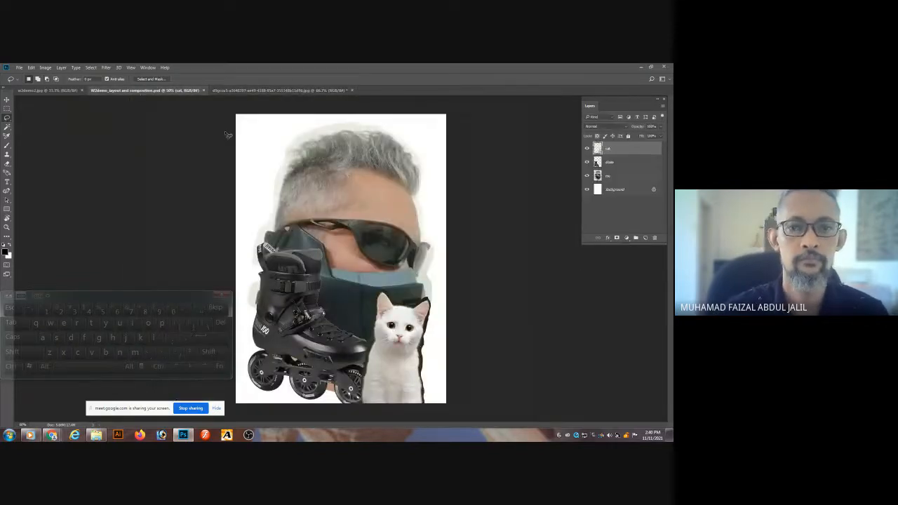
key(ctrl+v)
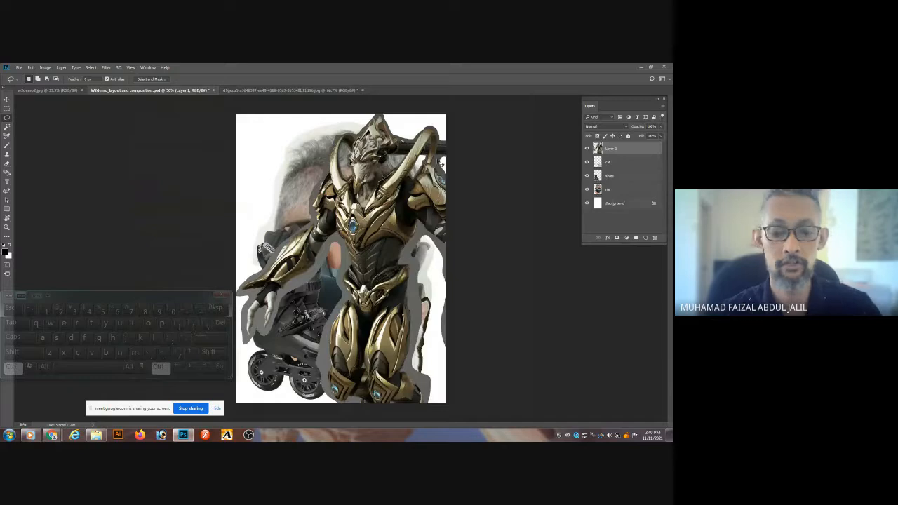
Scale down the pasted character to fit the page and place it over the masked head, between skate and cat.
key(ctrl+t)
drag(505, 113, 419, 188)
mouse_move(390, 237)
mouse_down()
mouse_move(346, 192)
mouse_move(368, 157)
mouse_up()
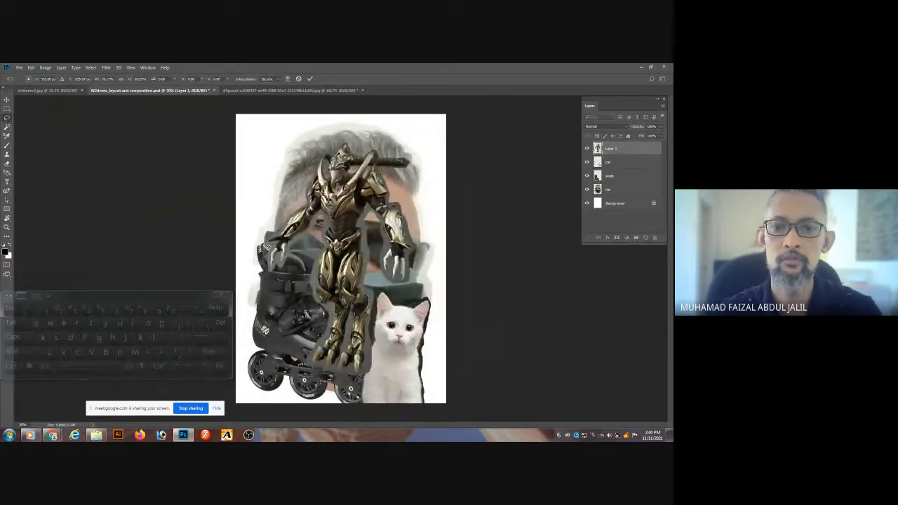
key(Return)
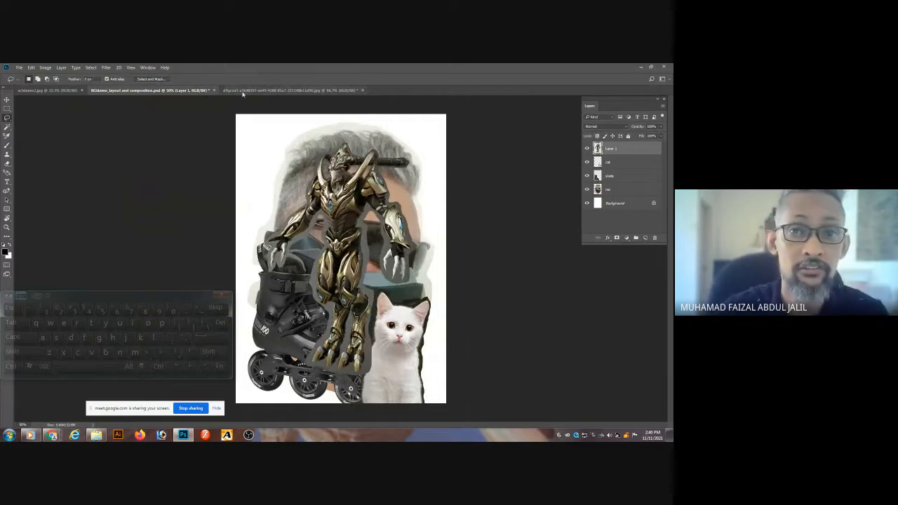
Close the armoured character picture without saving its changes.
click(245, 90)
click(363, 91)
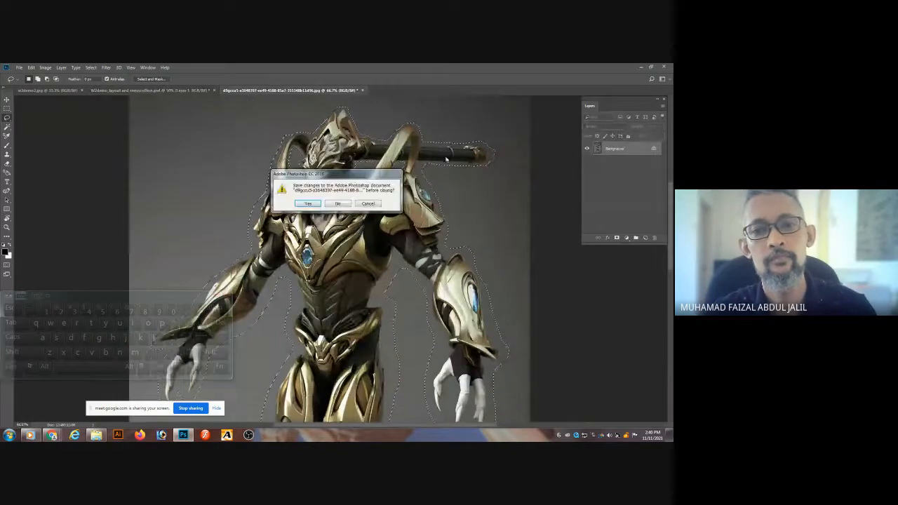
click(344, 205)
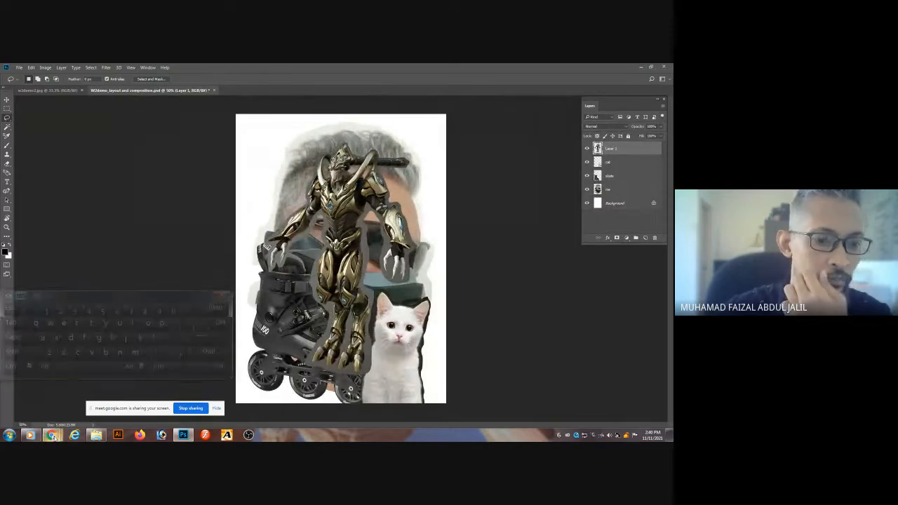
mouse_move(52, 435)
click(56, 401)
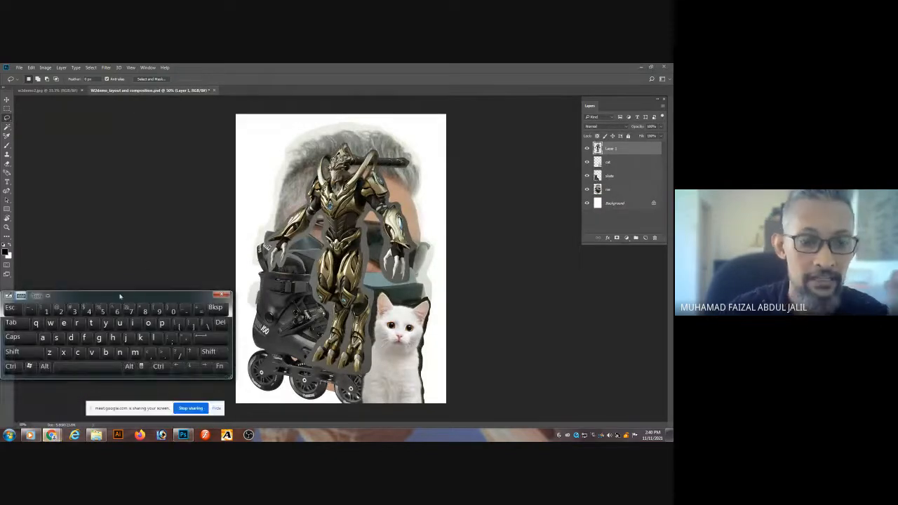
mouse_move(53, 437)
click(117, 399)
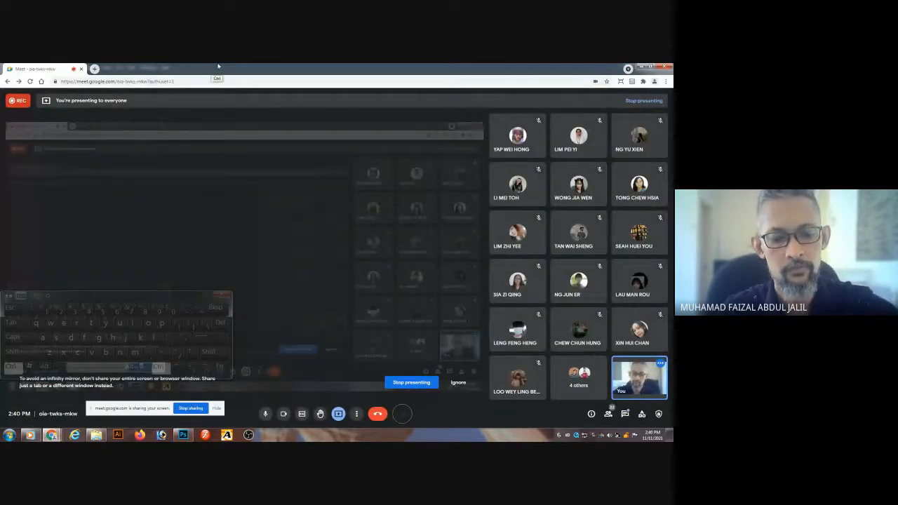
key(ctrl+t)
click(333, 80)
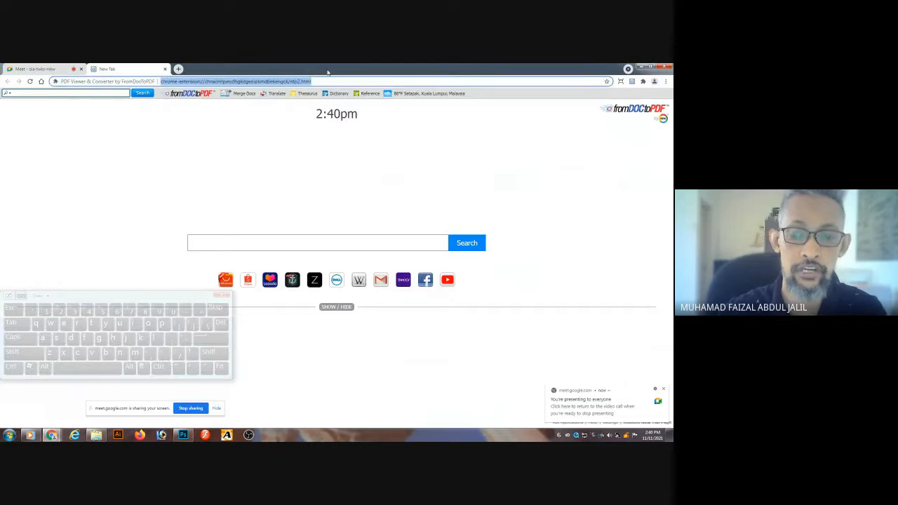
key(BackSpace)
text(www.google.com)
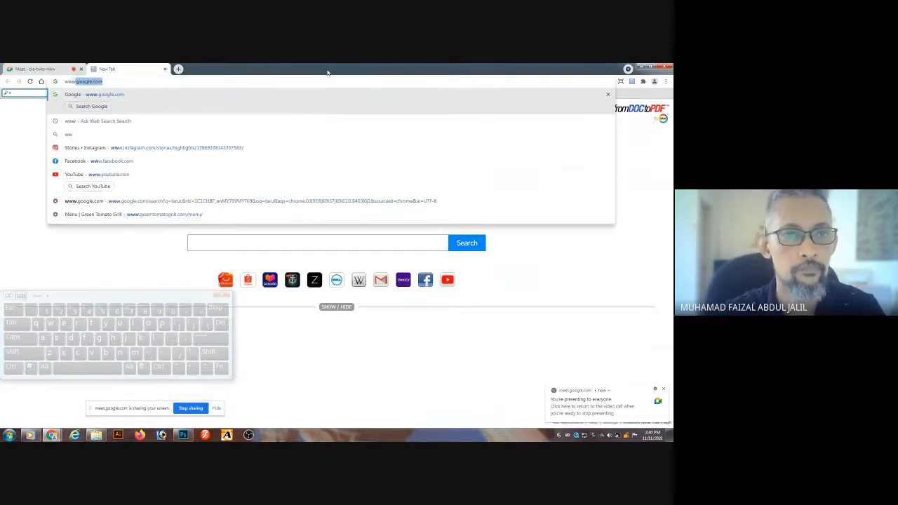
key(Return)
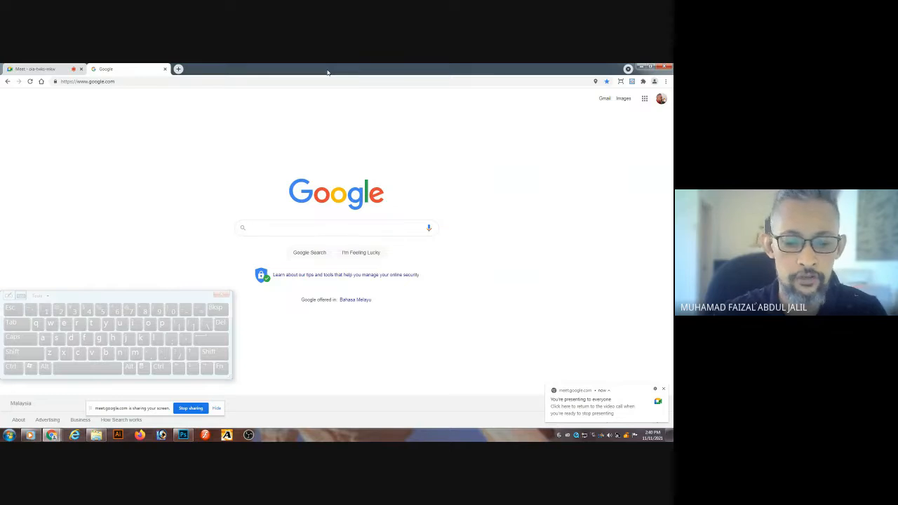
Search Google for "digital collage illustration" and show the image results.
text(digital co)
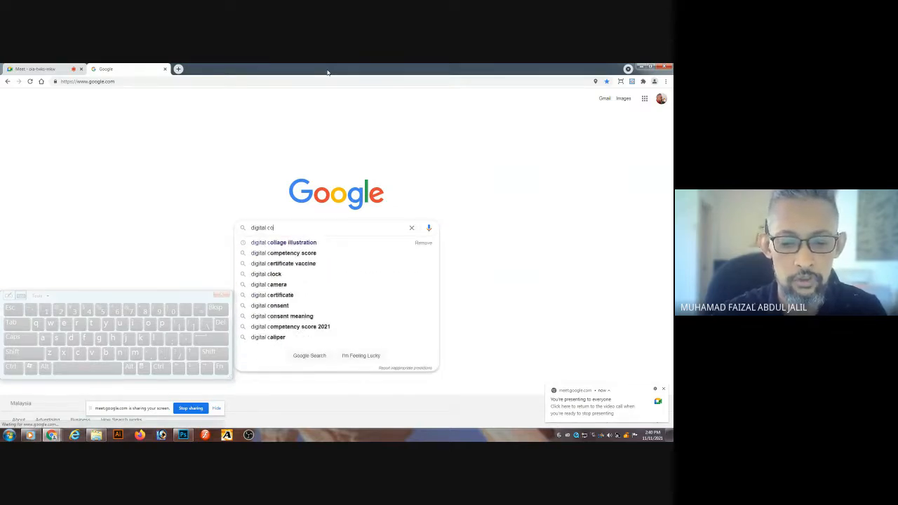
text(llage)
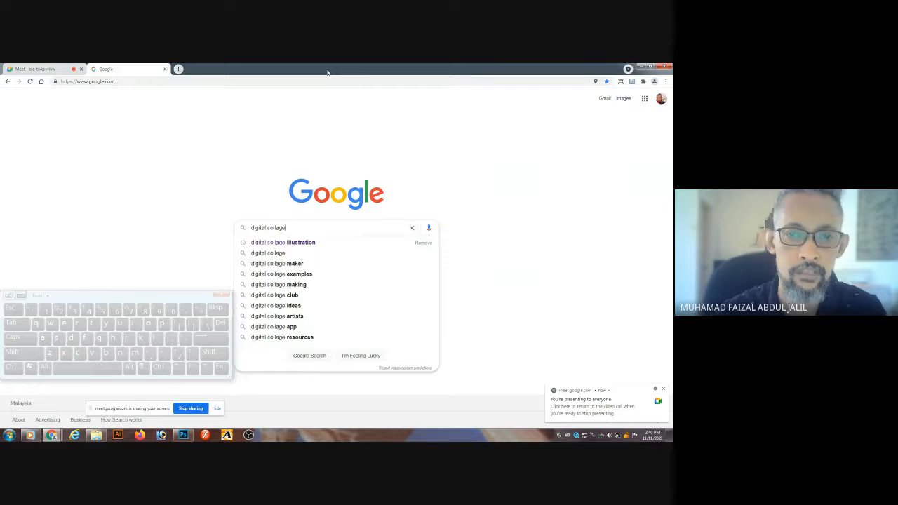
click(319, 242)
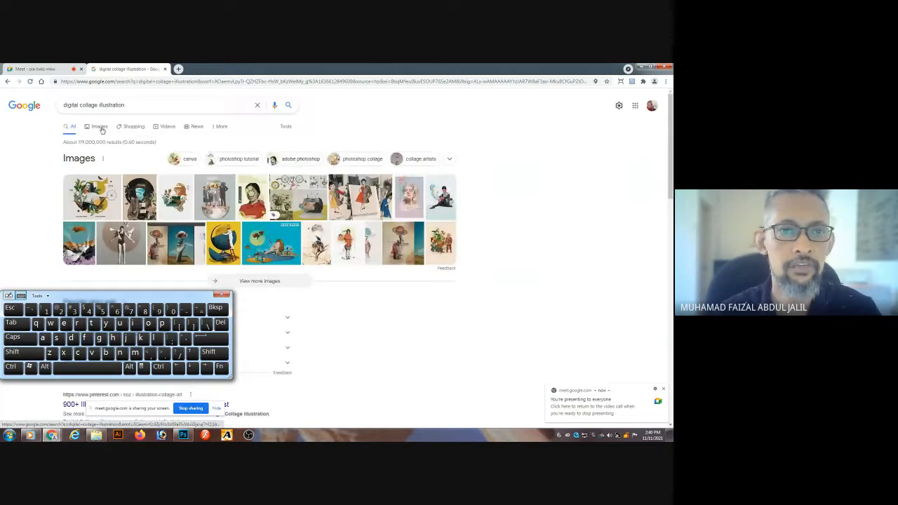
click(99, 126)
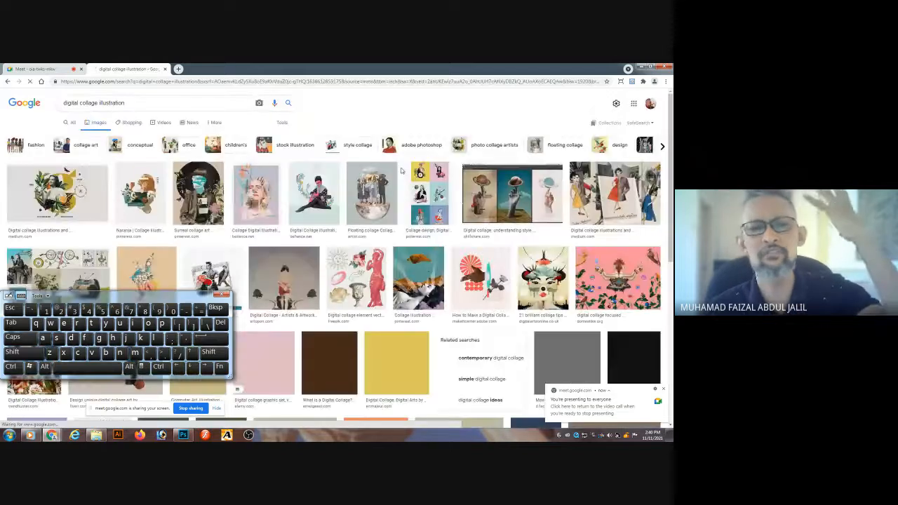
Save the surreal collage of the hatted man with a cloudy-sky face into the ref folder inside week2.
click(199, 193)
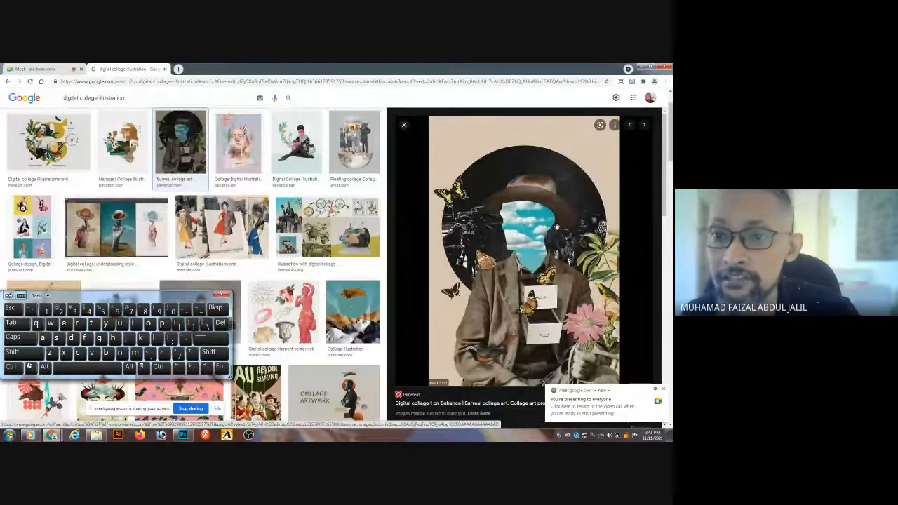
right_click(522, 242)
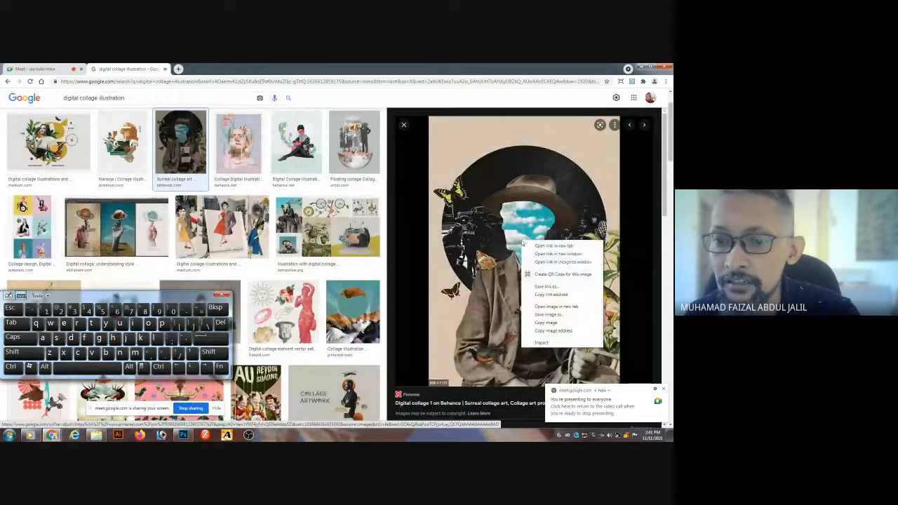
click(548, 317)
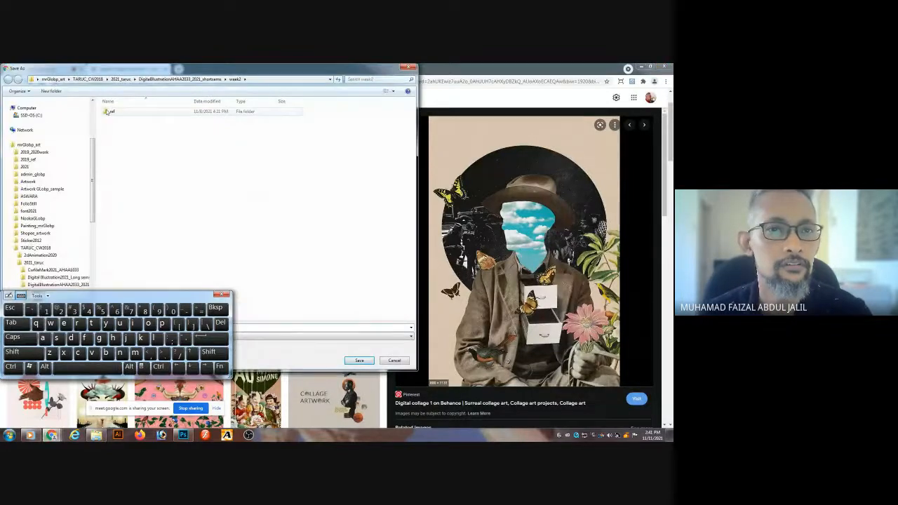
double_click(109, 112)
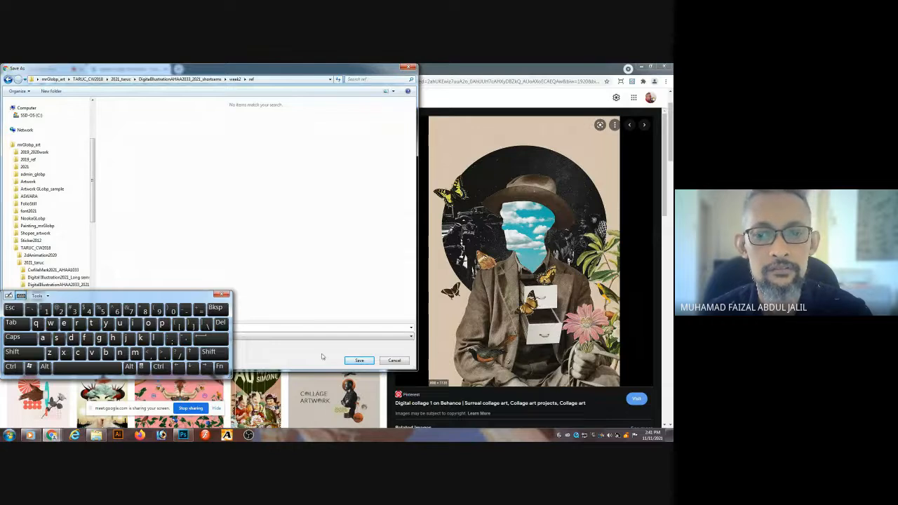
click(358, 360)
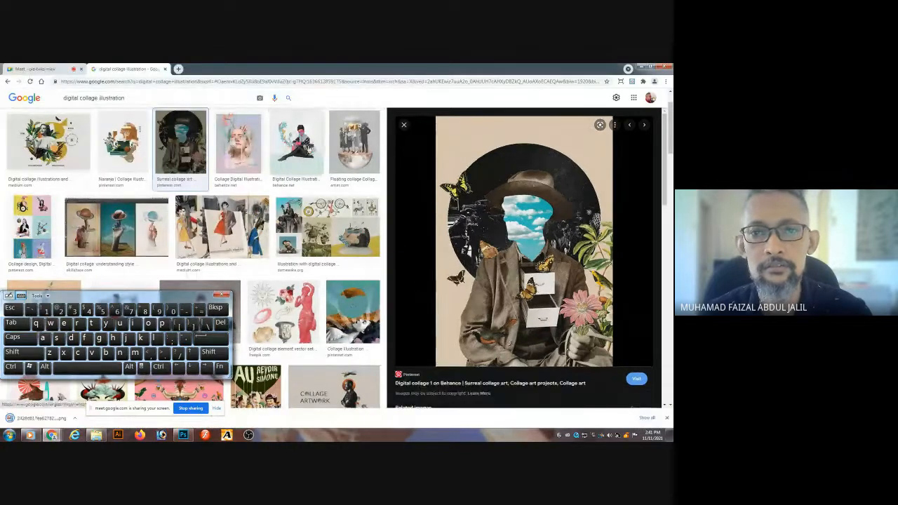
Save the Behance collage of the masked guitarist sitting among colourful leaves to the ref folder.
click(310, 148)
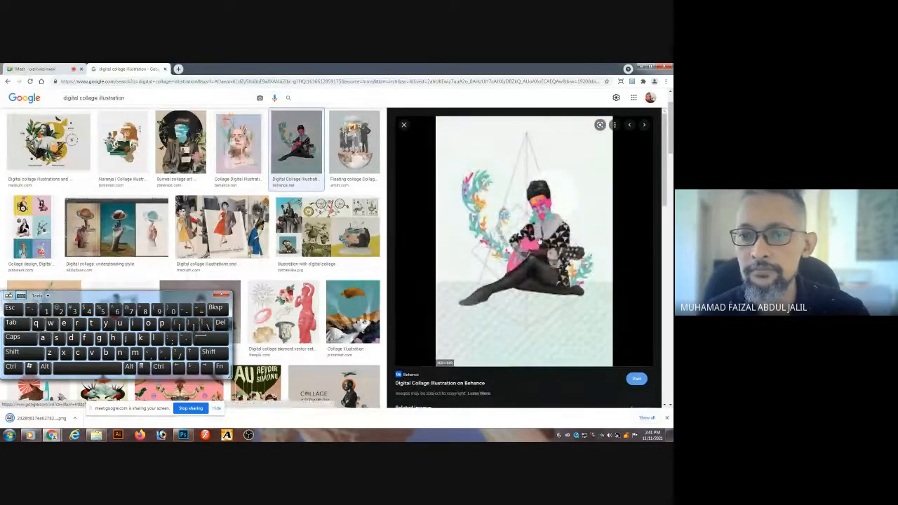
right_click(538, 239)
click(574, 311)
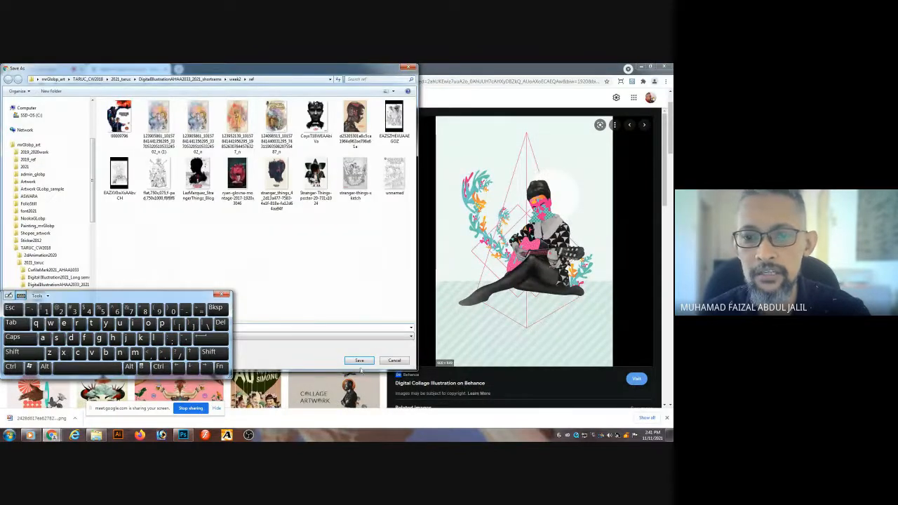
click(359, 361)
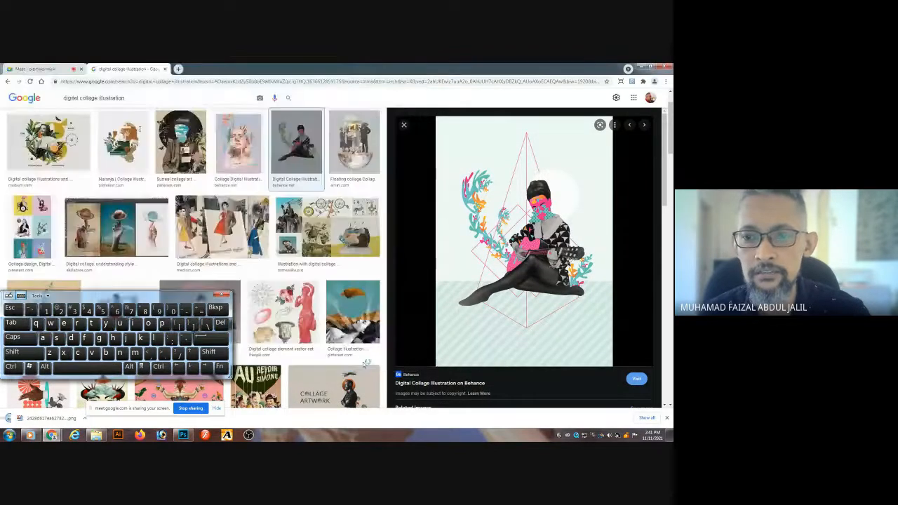
Save the floating collage of animal-headed figures on a half moon to the ref folder and close its preview.
click(404, 127)
click(379, 160)
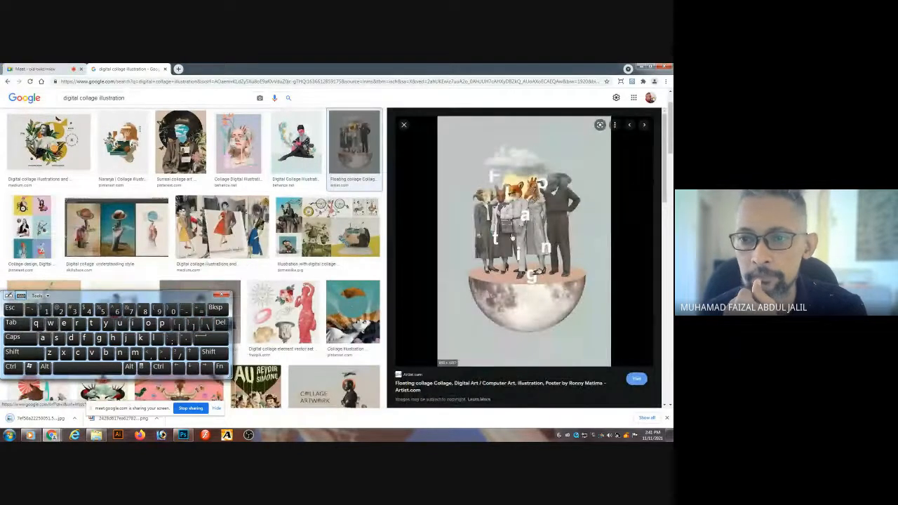
right_click(511, 235)
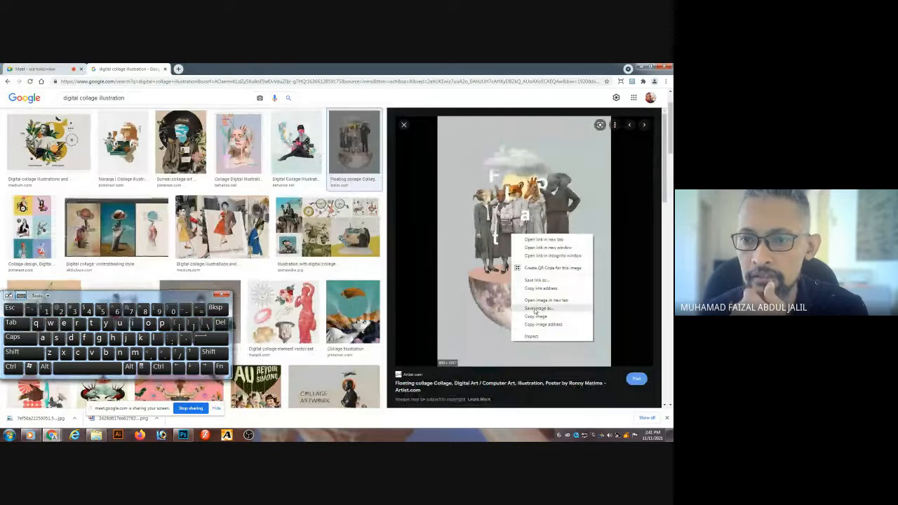
click(535, 310)
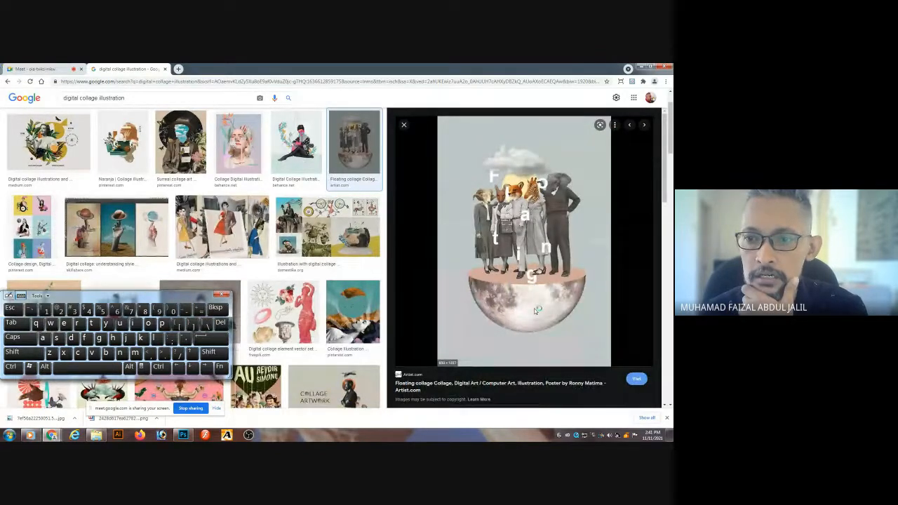
click(366, 360)
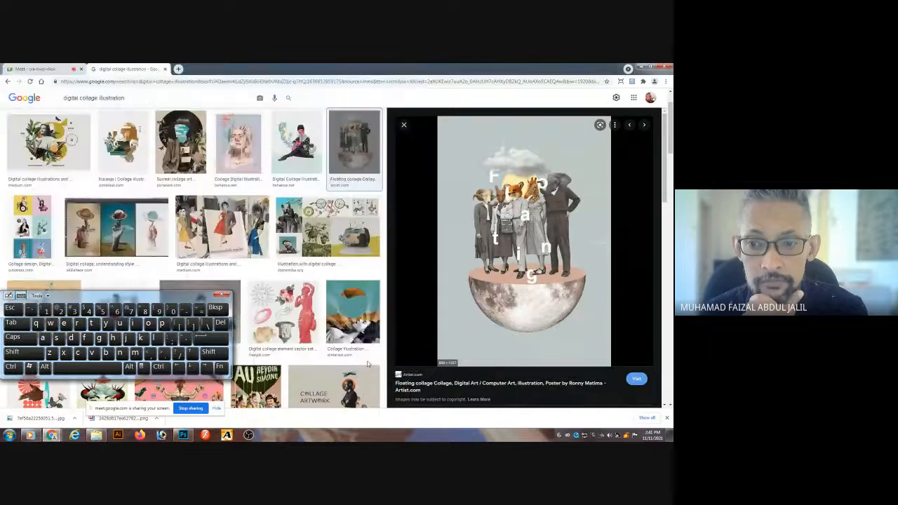
click(405, 125)
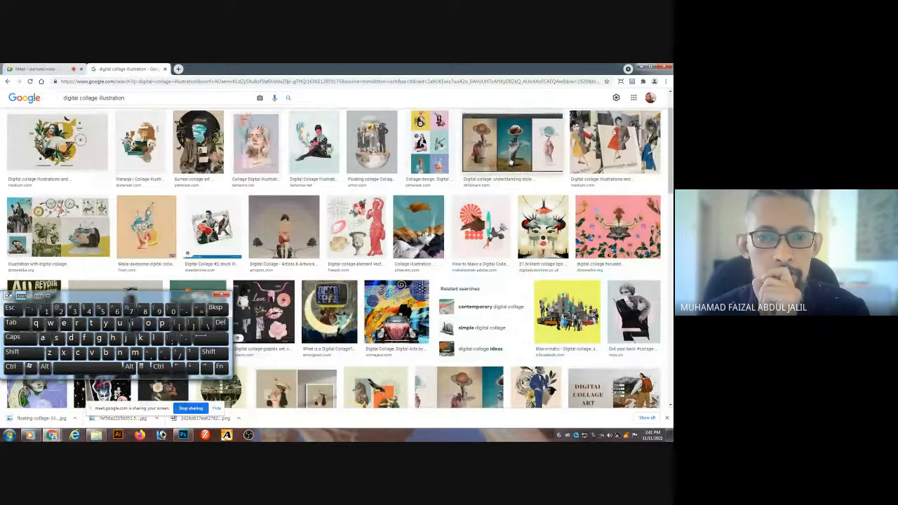
From the images related to the red-shorts figure collage, save the woman rising from an open box to the ref folder and close the preview.
click(272, 234)
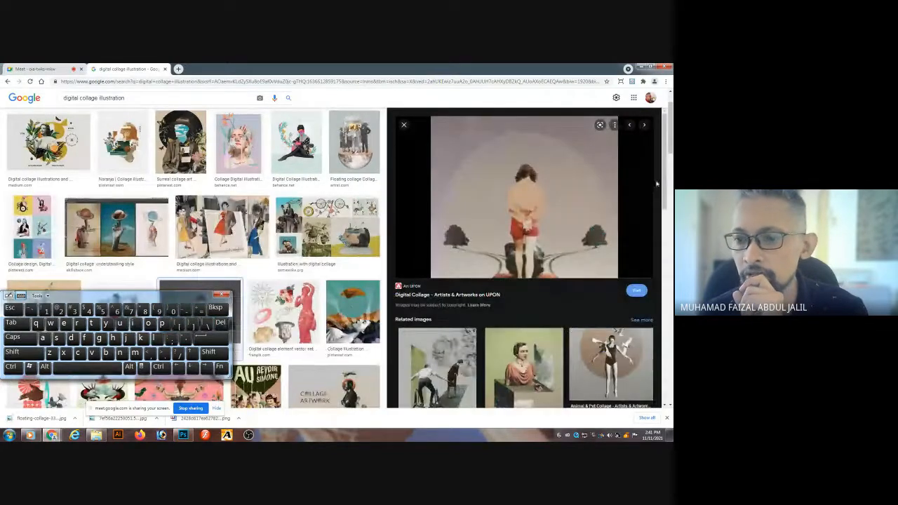
scroll(665, 188, down, 2)
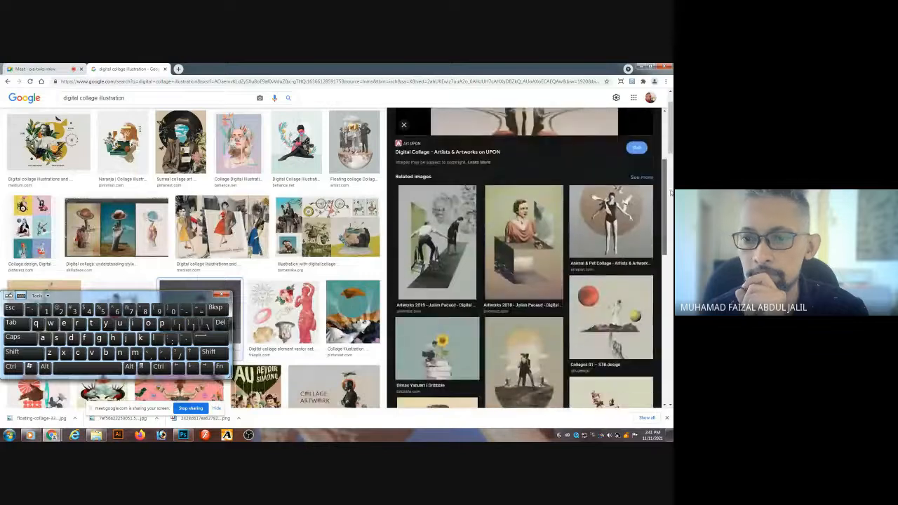
scroll(670, 191, down, 1)
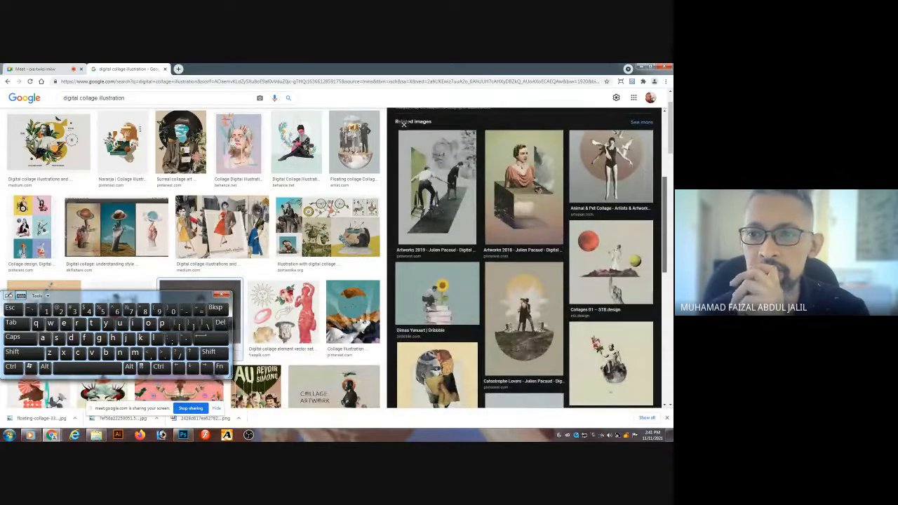
scroll(531, 258, down, 1)
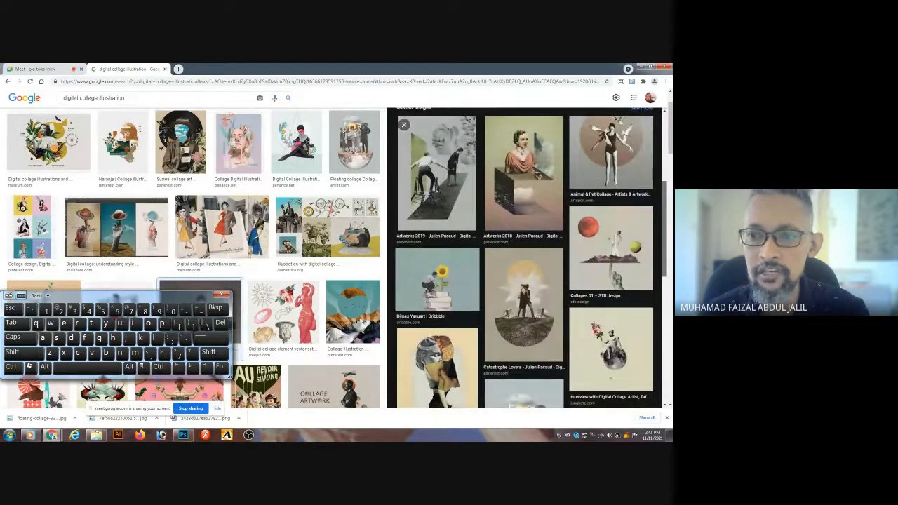
scroll(526, 258, down, 1)
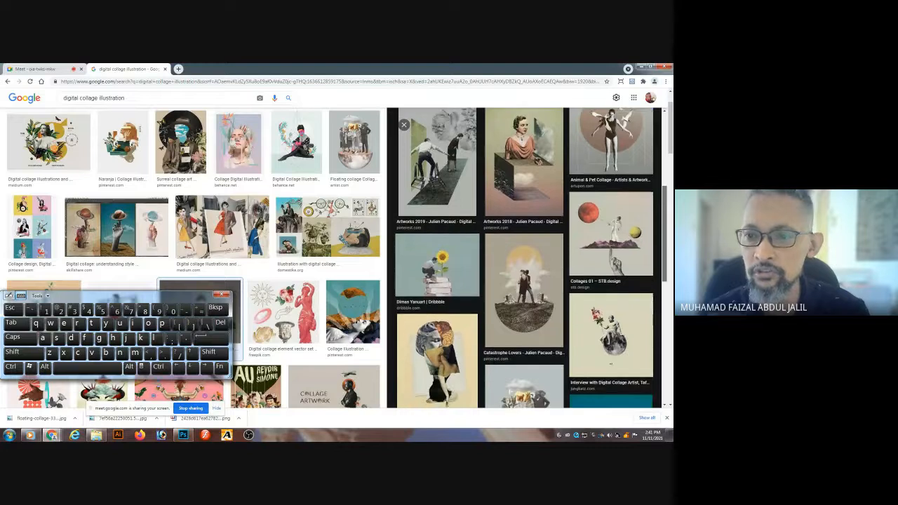
click(531, 180)
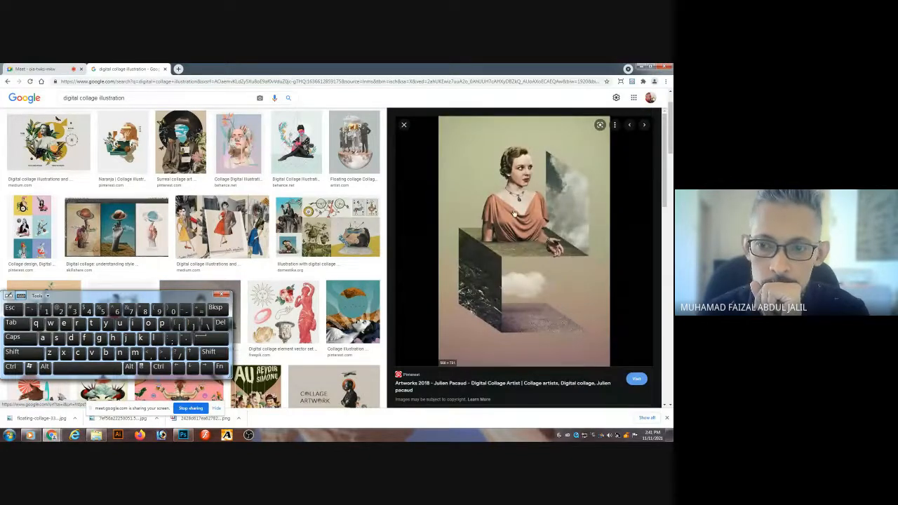
right_click(513, 212)
click(545, 284)
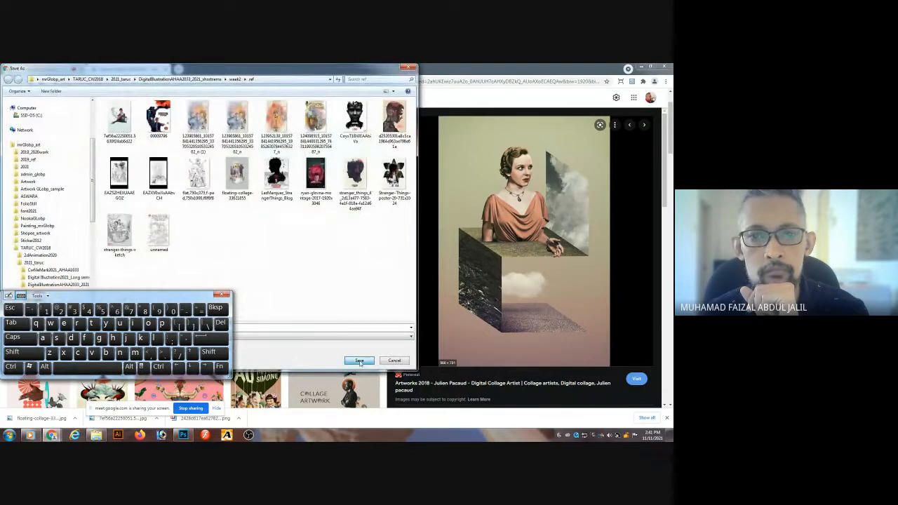
click(359, 360)
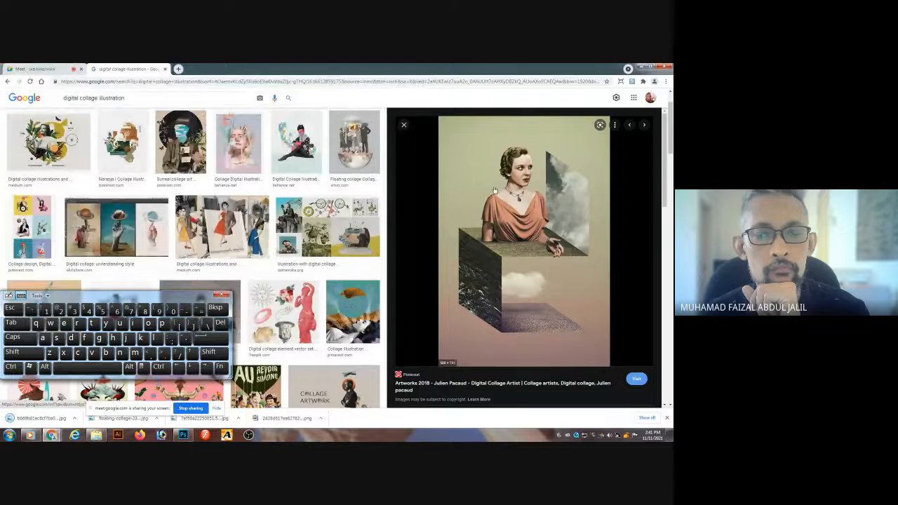
click(404, 126)
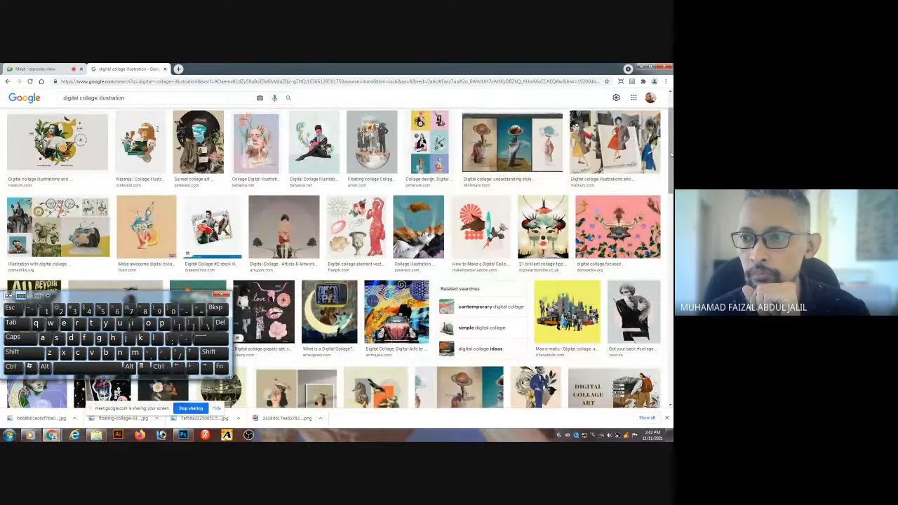
Preview the Digital Collage #11 stock illustration and open the boho collage pack from its related images.
scroll(408, 307, down, 3)
scroll(408, 308, down, 2)
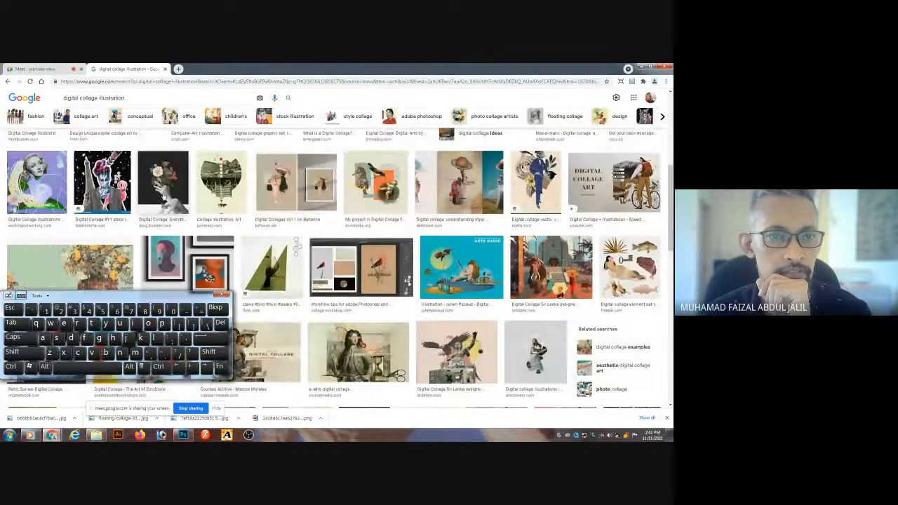
click(110, 189)
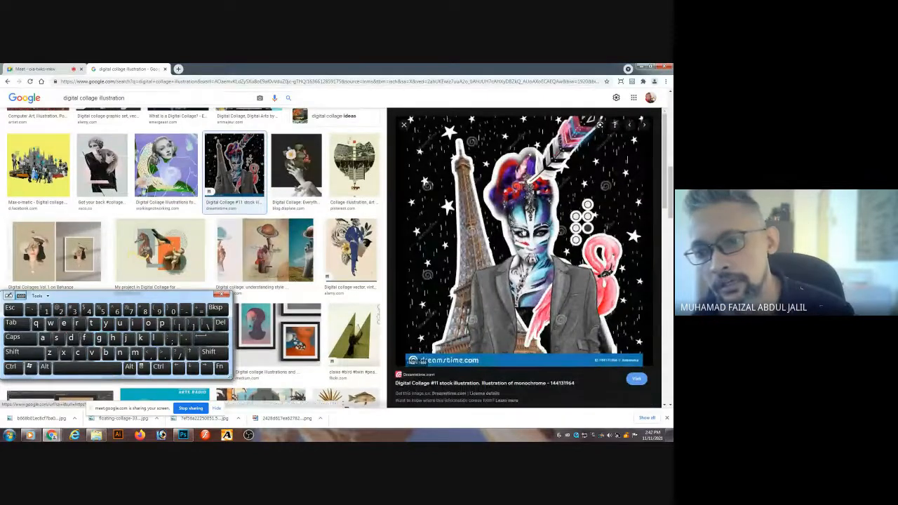
drag(663, 160, 652, 304)
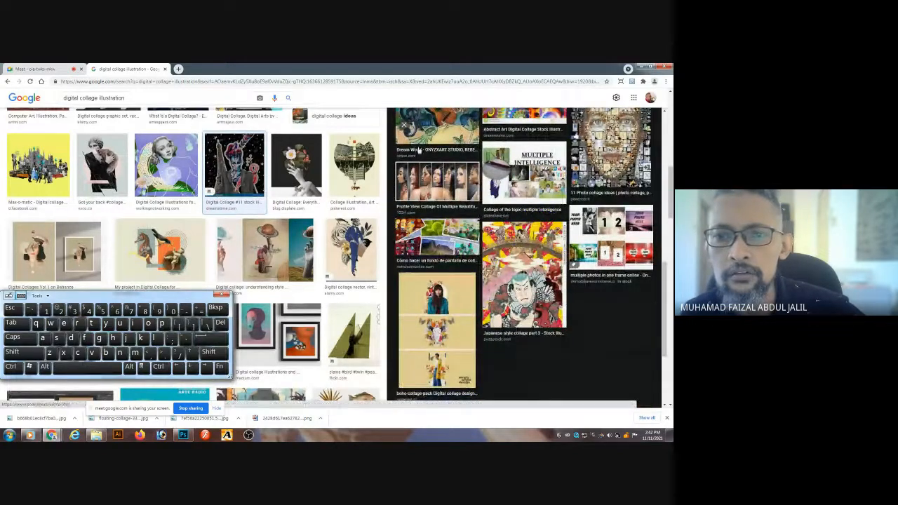
click(433, 281)
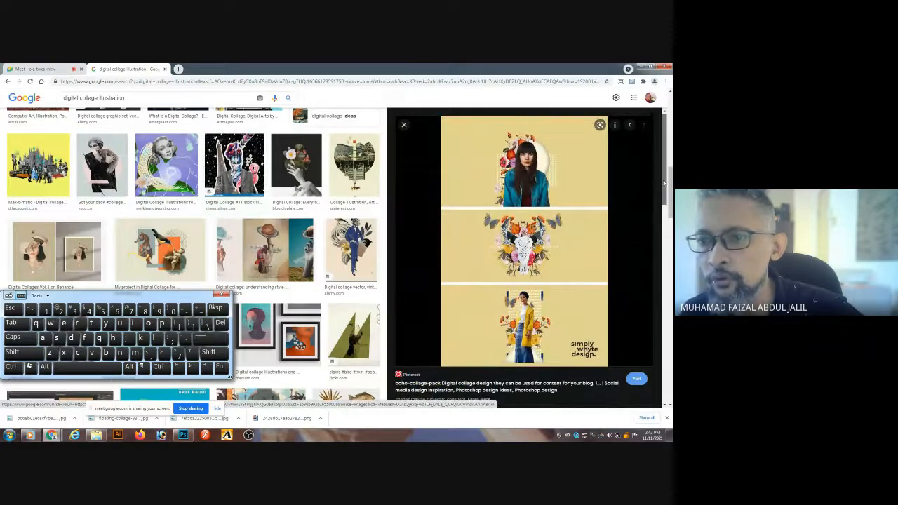
Save the related pink "Digital Collages" poster of the woman among leaves to the ref folder and close its preview.
drag(666, 193, 661, 279)
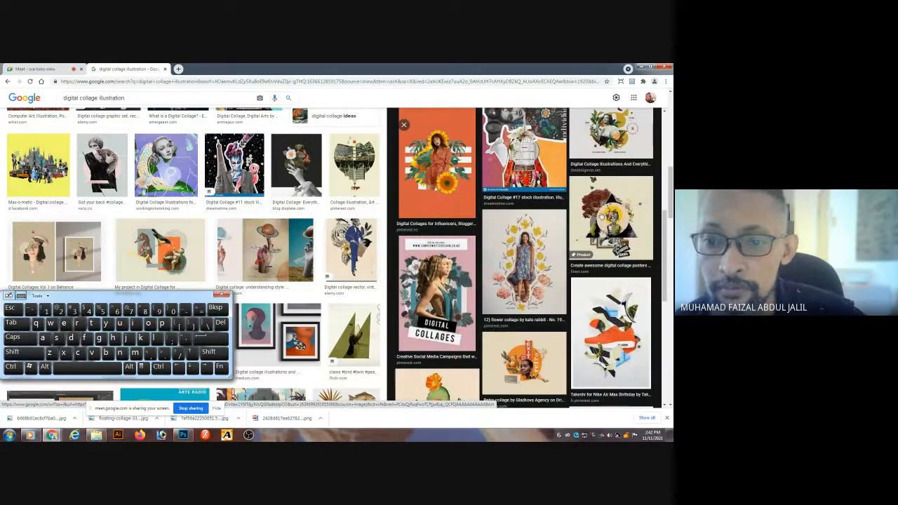
click(438, 289)
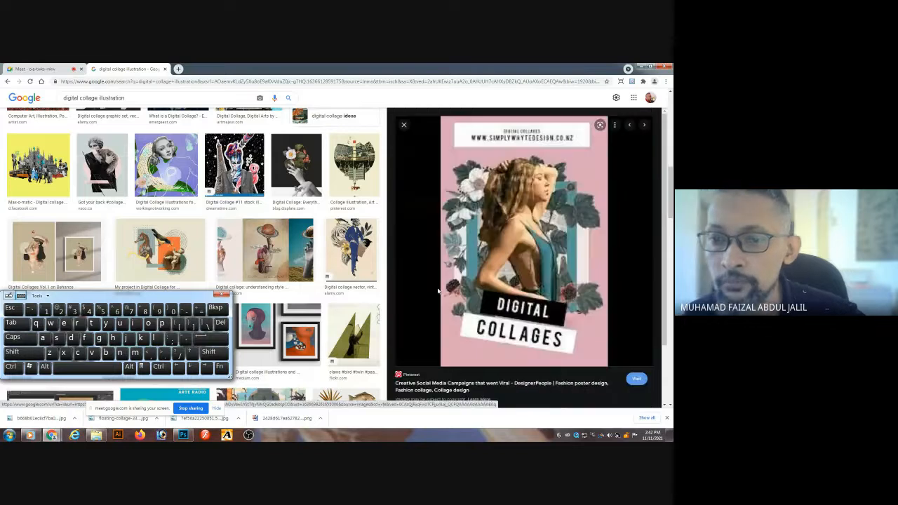
right_click(521, 228)
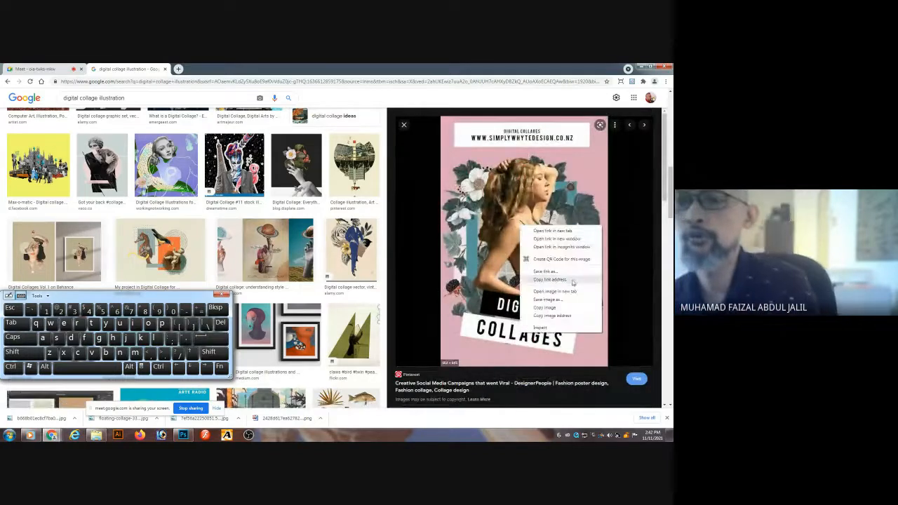
click(571, 301)
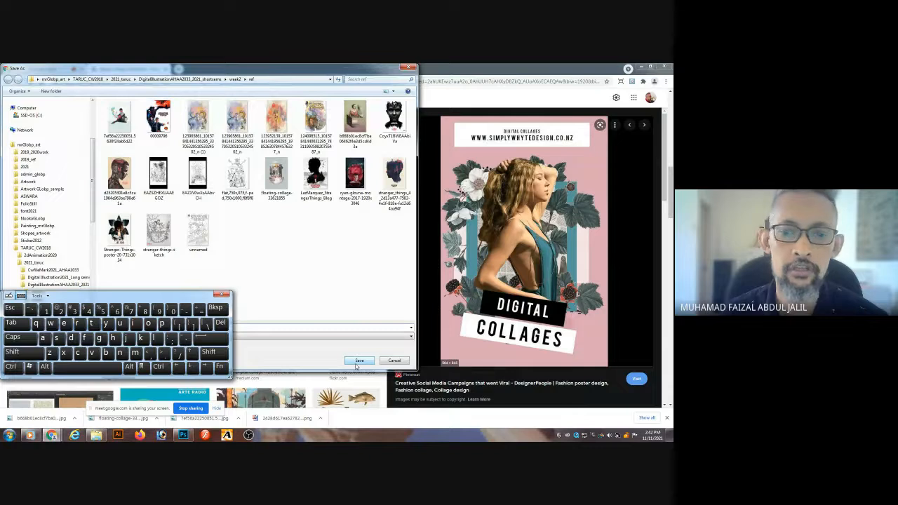
click(358, 361)
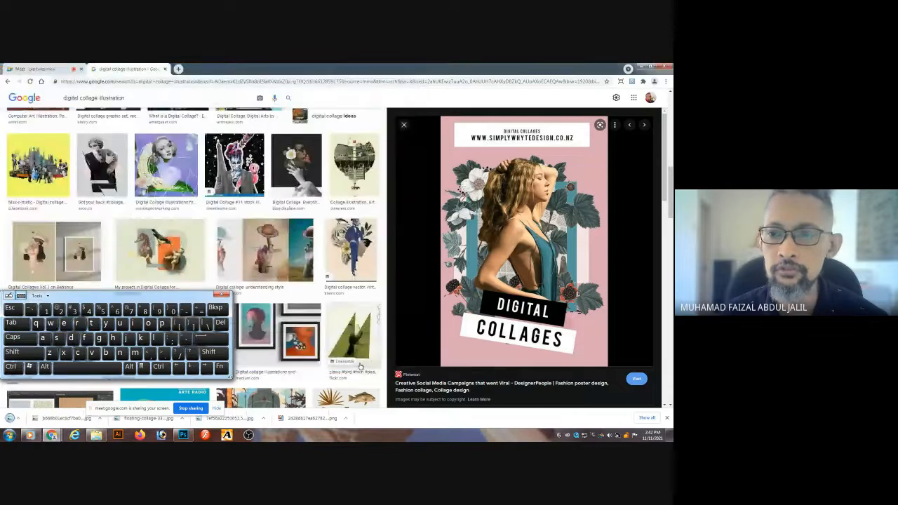
click(404, 123)
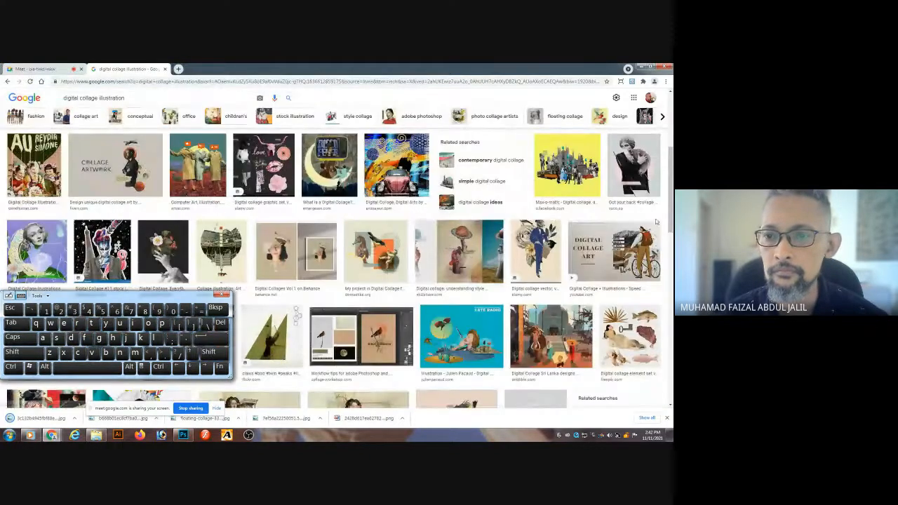
Find the vintage "Unbelievable!" poster collage in the image results and save it to the week2 ref folder.
scroll(669, 191, down, 5)
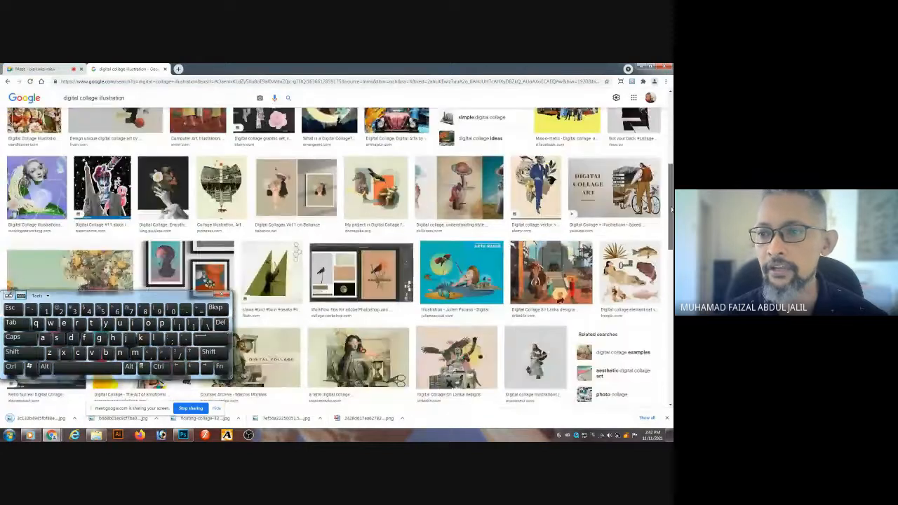
scroll(669, 210, down, 2)
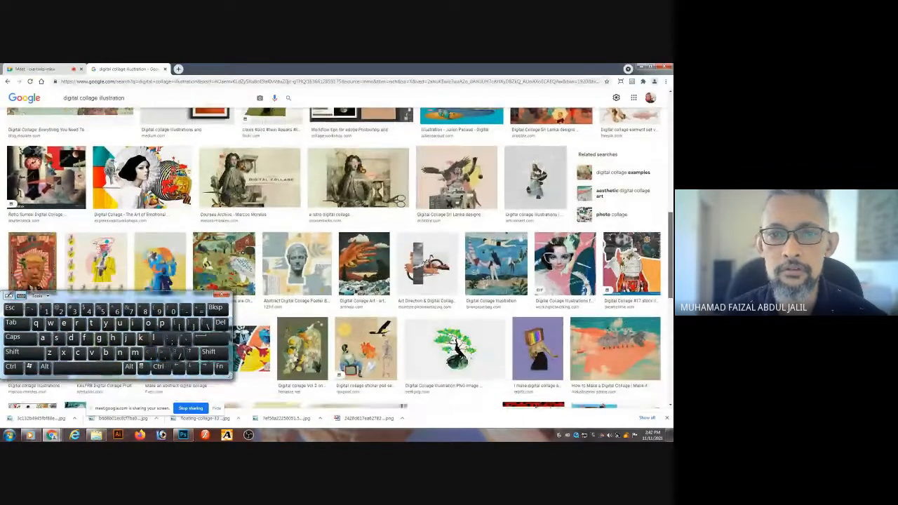
scroll(669, 210, down, 3)
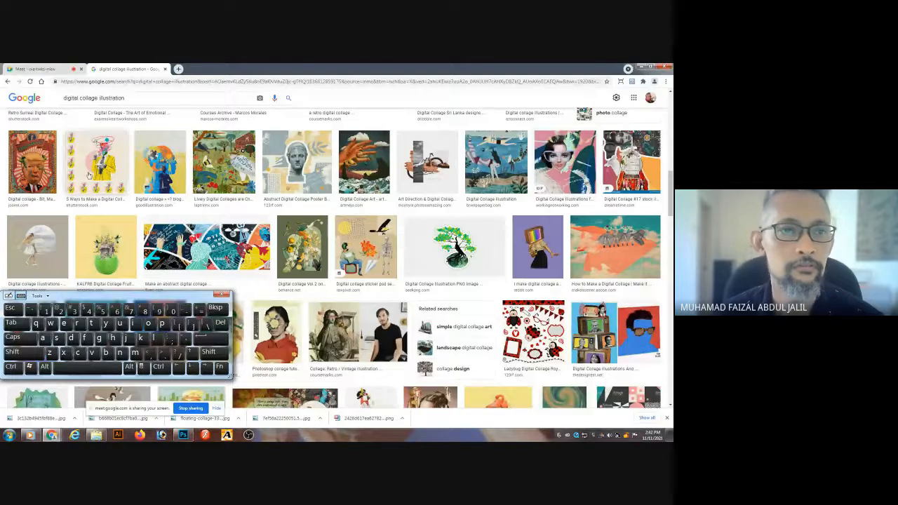
click(32, 161)
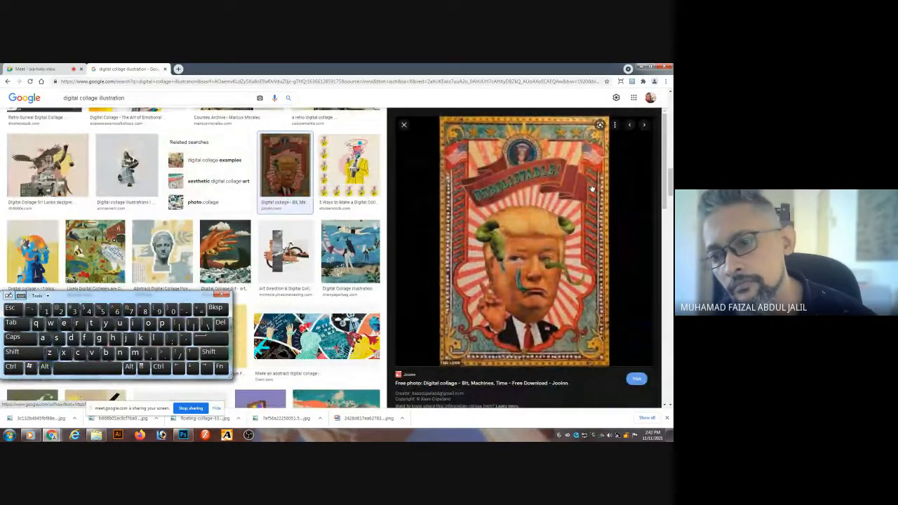
right_click(536, 245)
click(569, 320)
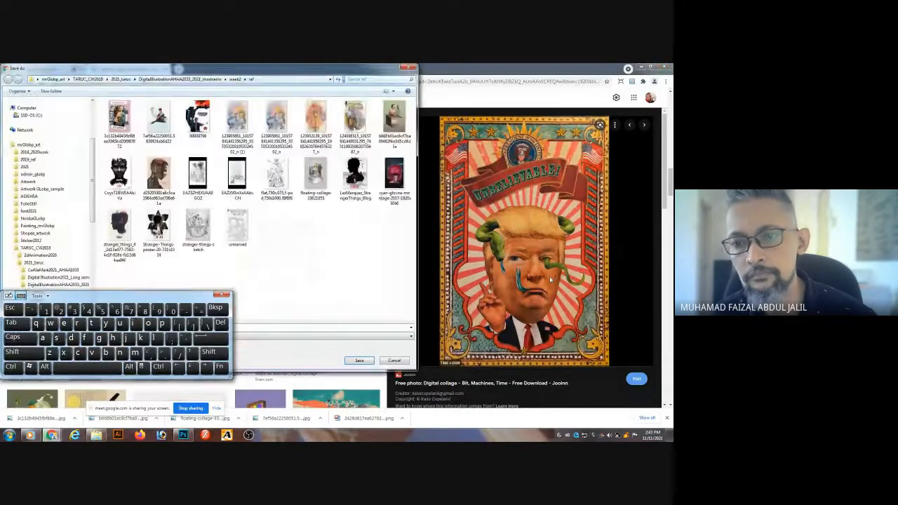
click(360, 361)
From the poster's related images, save the Crazy 8 Art robot-headed woman to the ref folder and close the preview.
scroll(664, 164, down, 10)
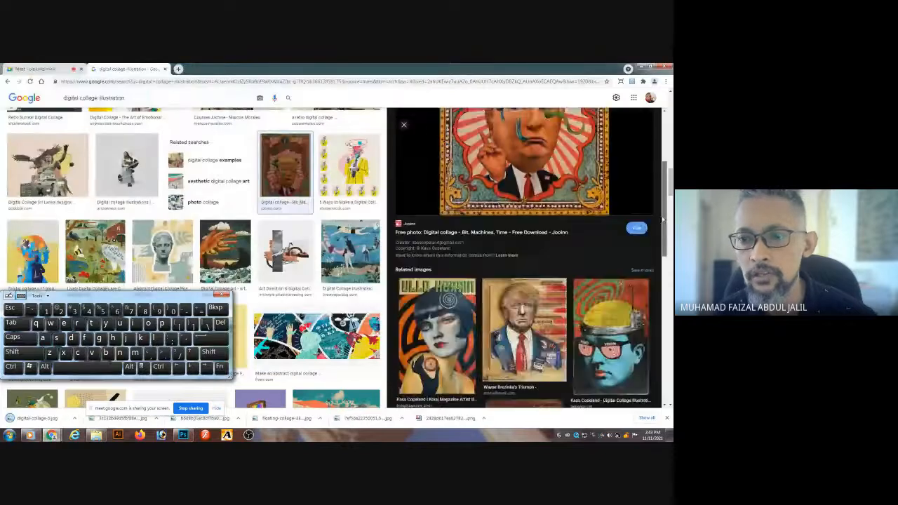
scroll(526, 258, down, 2)
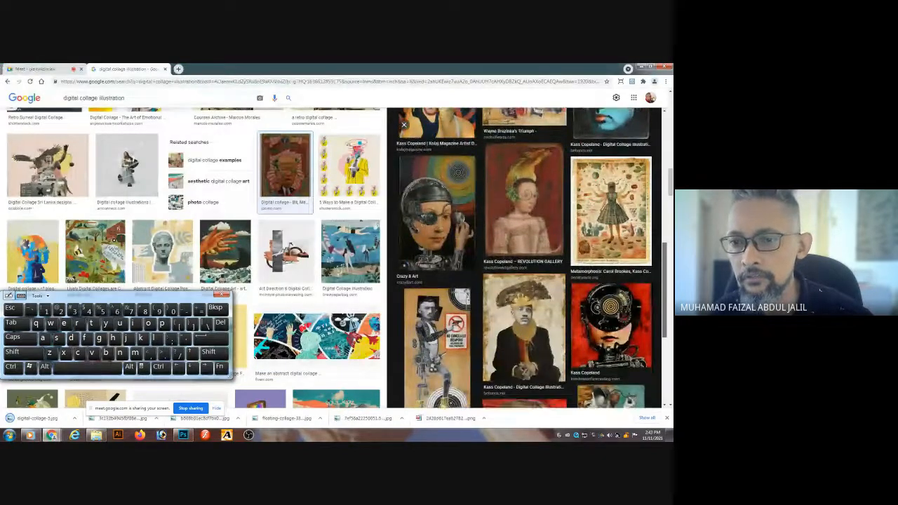
click(446, 188)
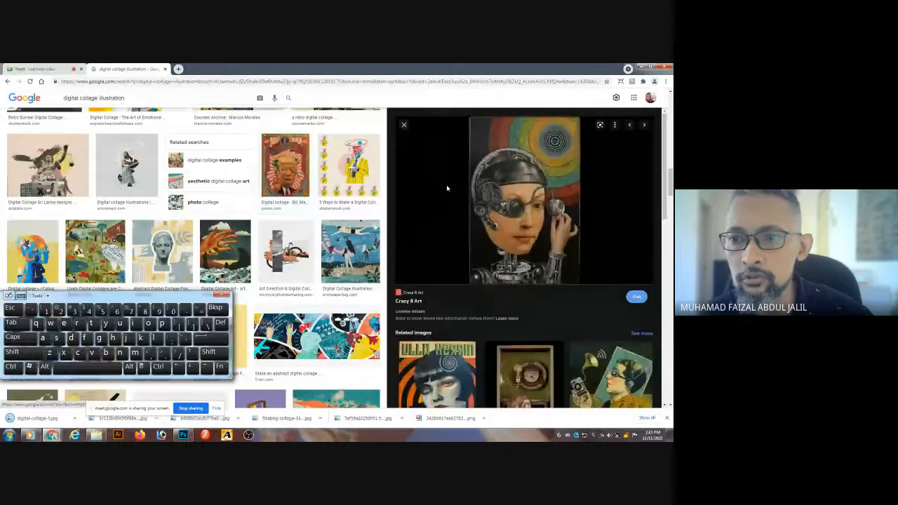
right_click(524, 222)
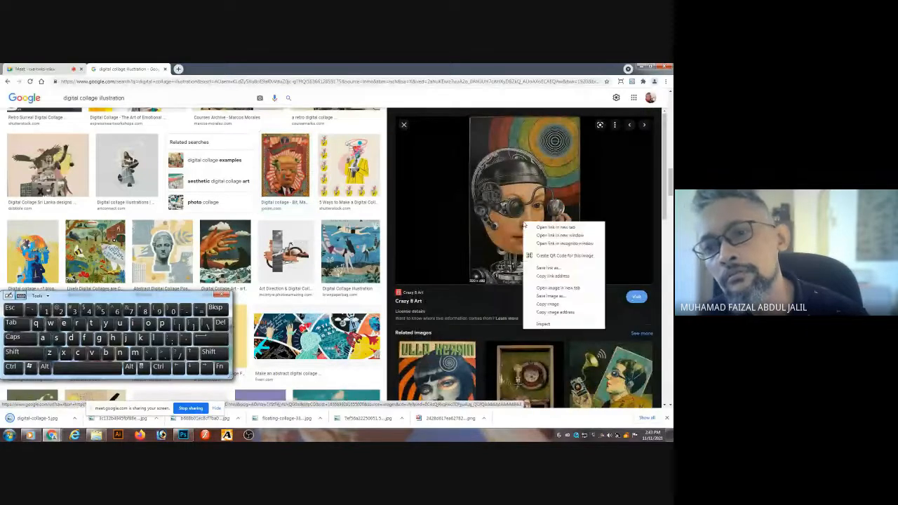
click(560, 296)
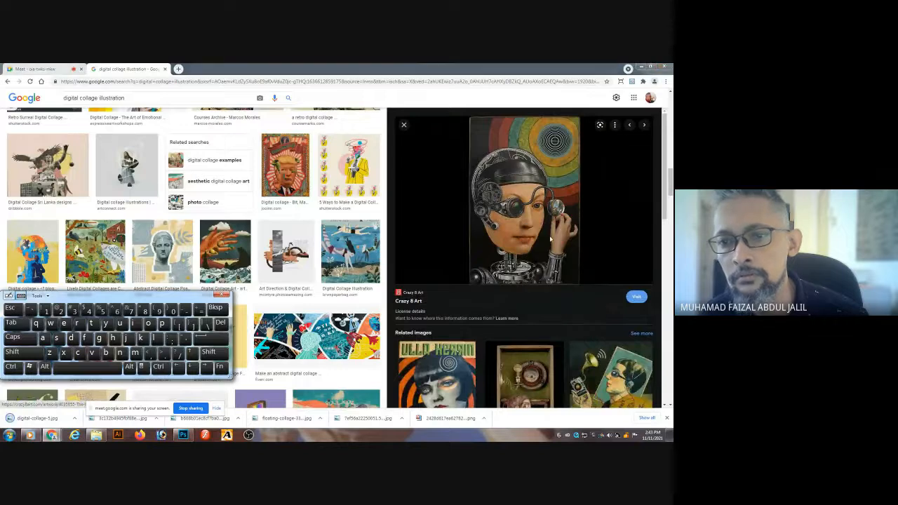
click(359, 364)
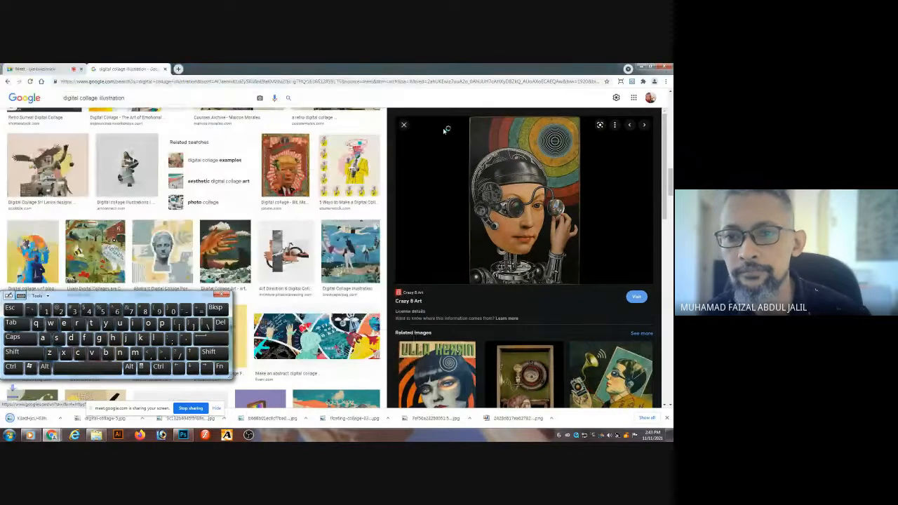
click(403, 125)
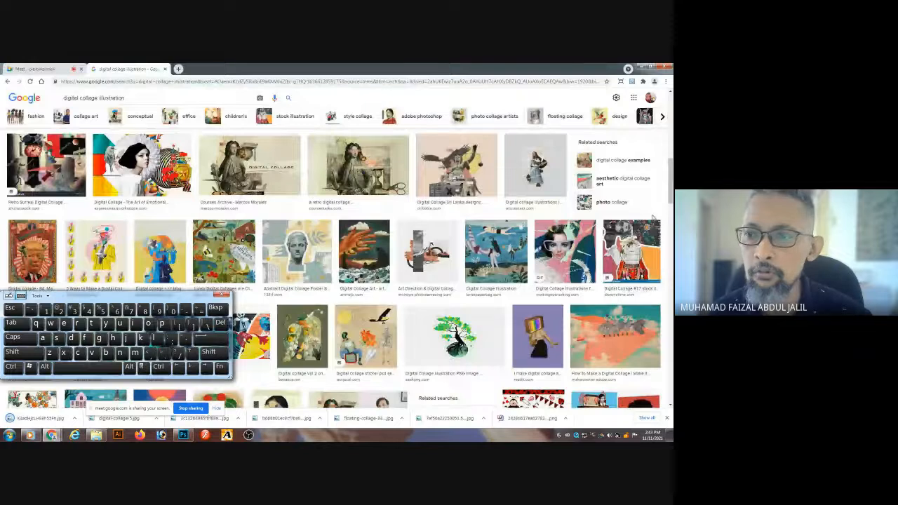
Check the layered collage in Photoshop, return to Chrome and search Google Images for "brain images".
scroll(613, 301, up, 10)
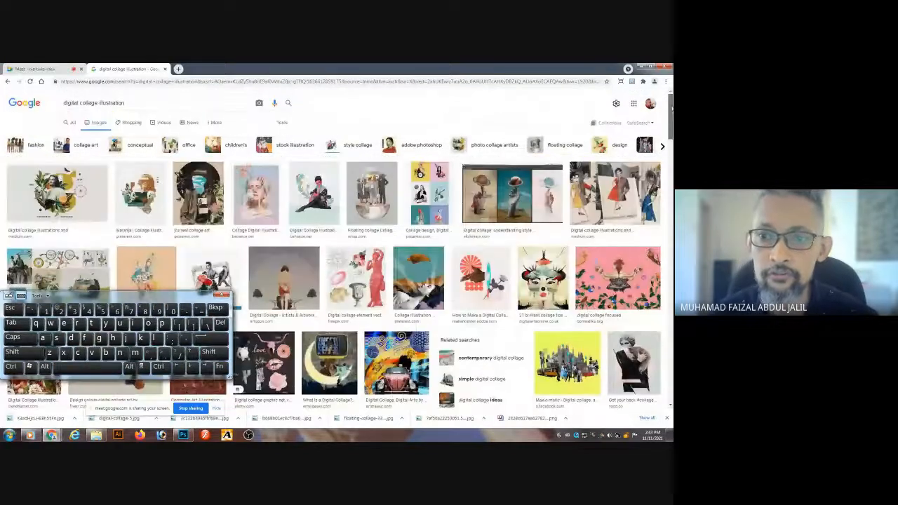
click(182, 435)
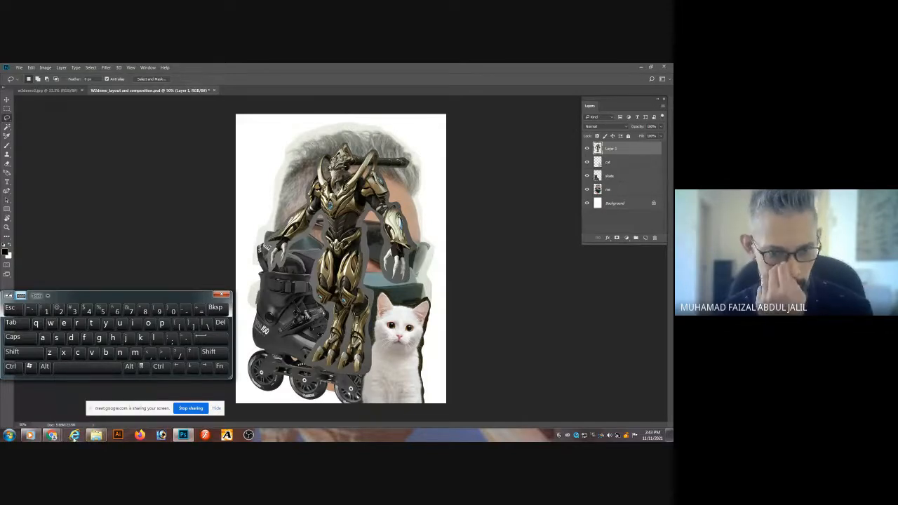
mouse_move(52, 436)
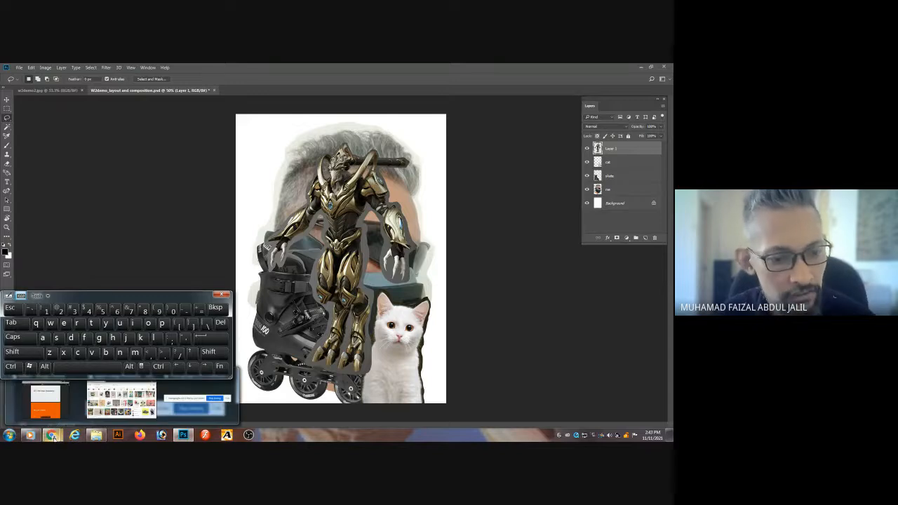
click(121, 399)
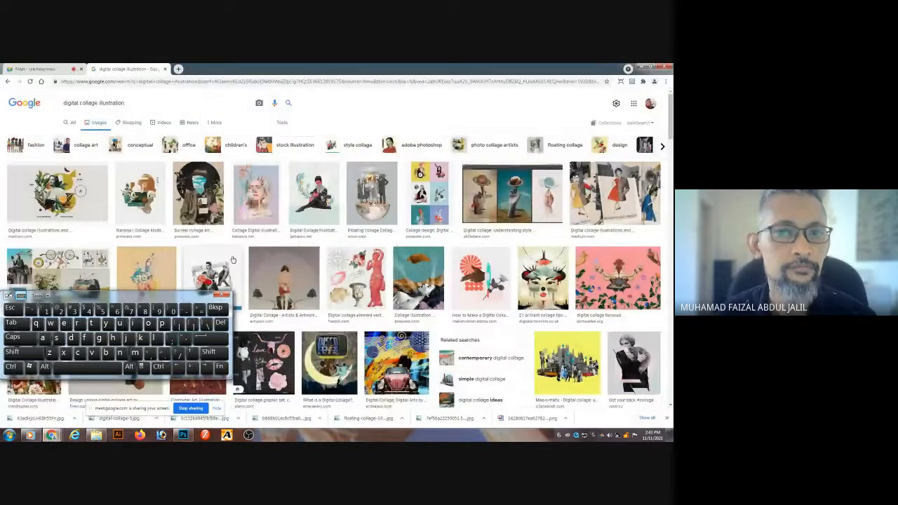
drag(138, 102, 54, 102)
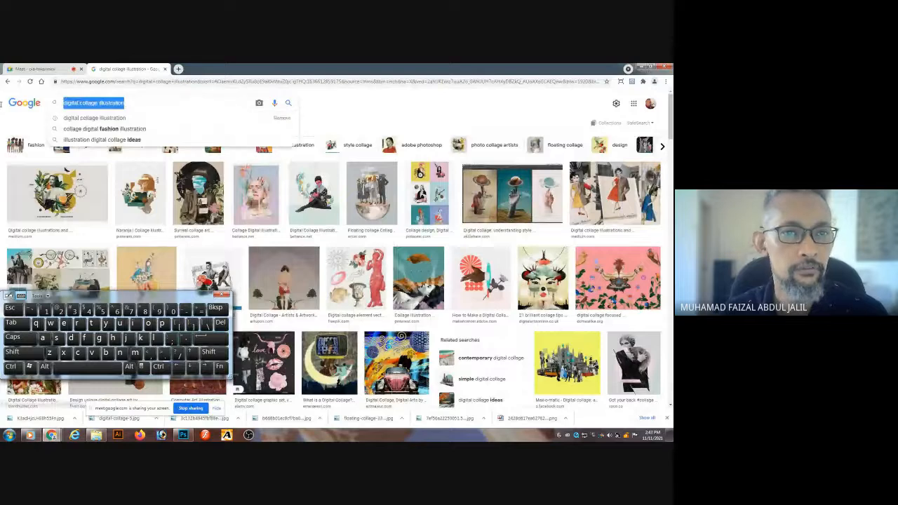
text(brain)
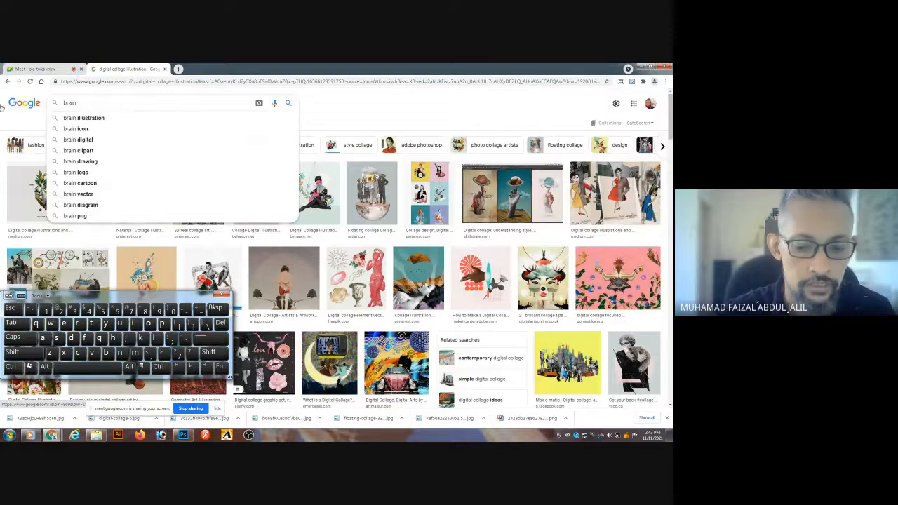
text(images)
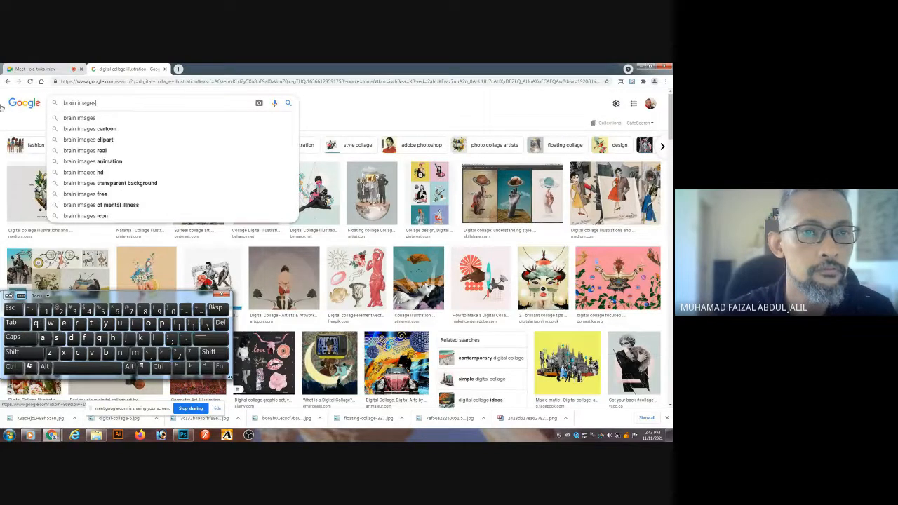
key(Return)
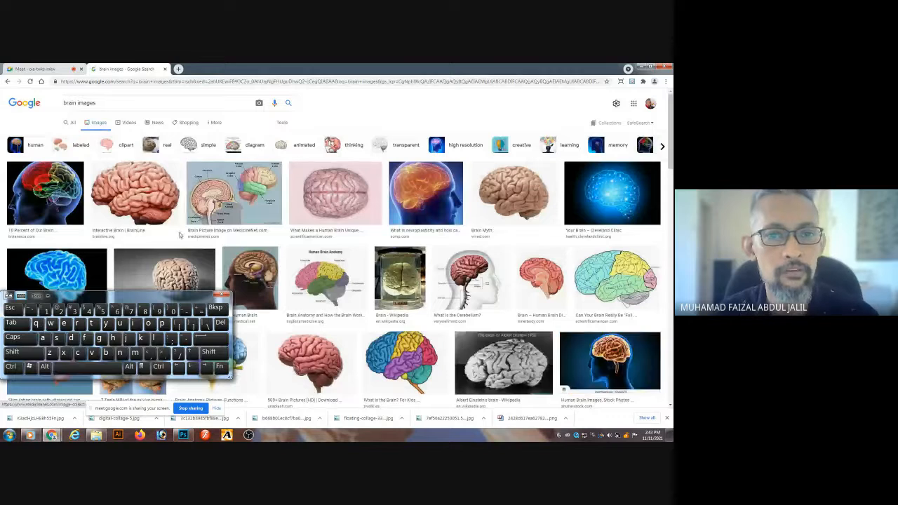
Save the WIRED "Brain Myth" image to the ref folder inside w2 of RMLG2_Image Manipulation.
click(517, 200)
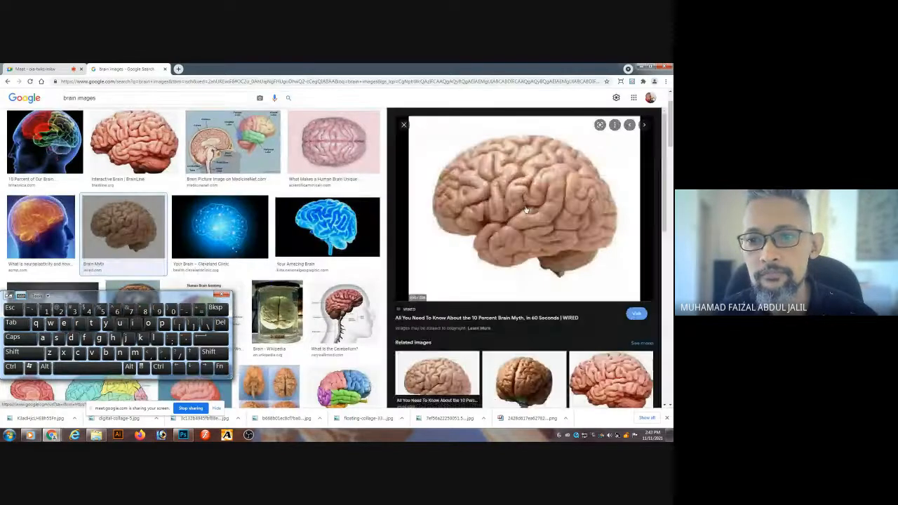
right_click(518, 196)
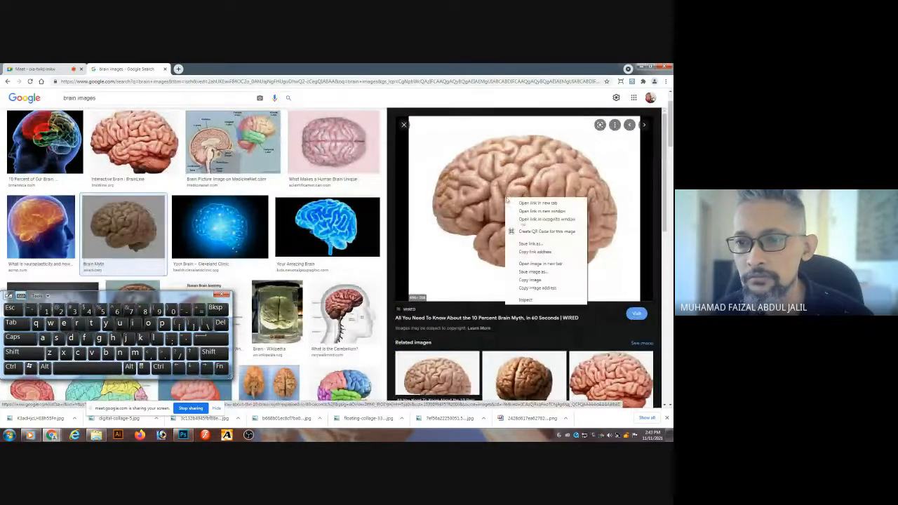
click(536, 272)
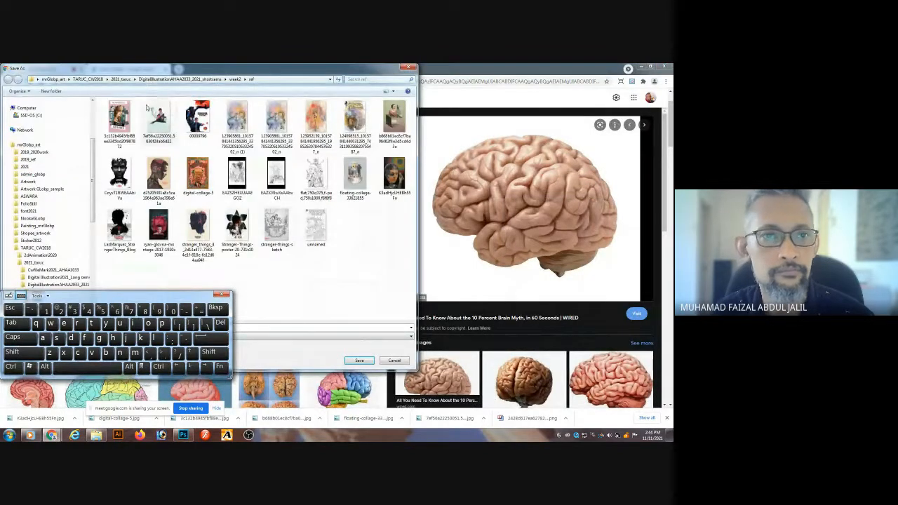
click(121, 79)
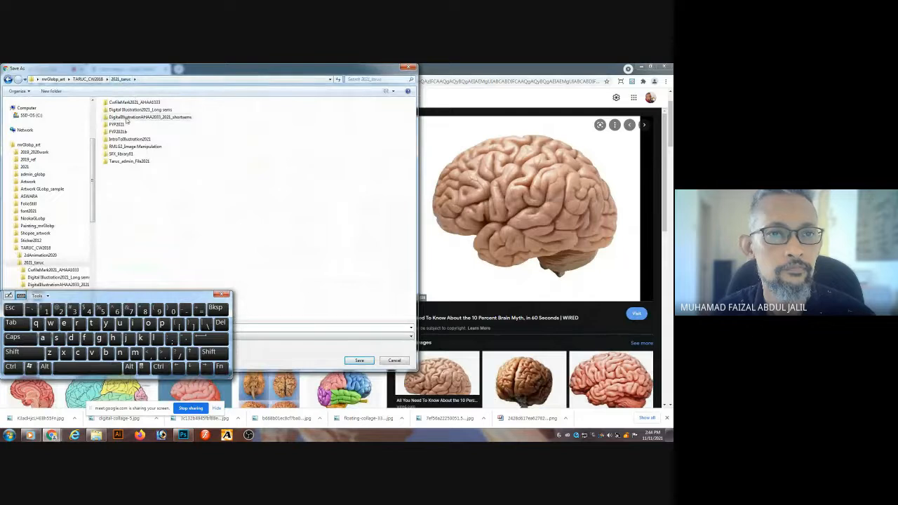
double_click(121, 147)
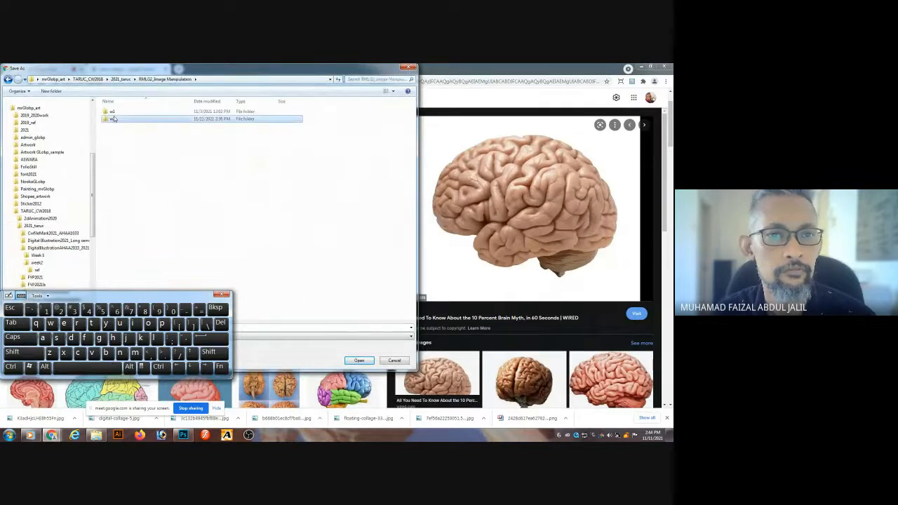
double_click(117, 120)
double_click(117, 120)
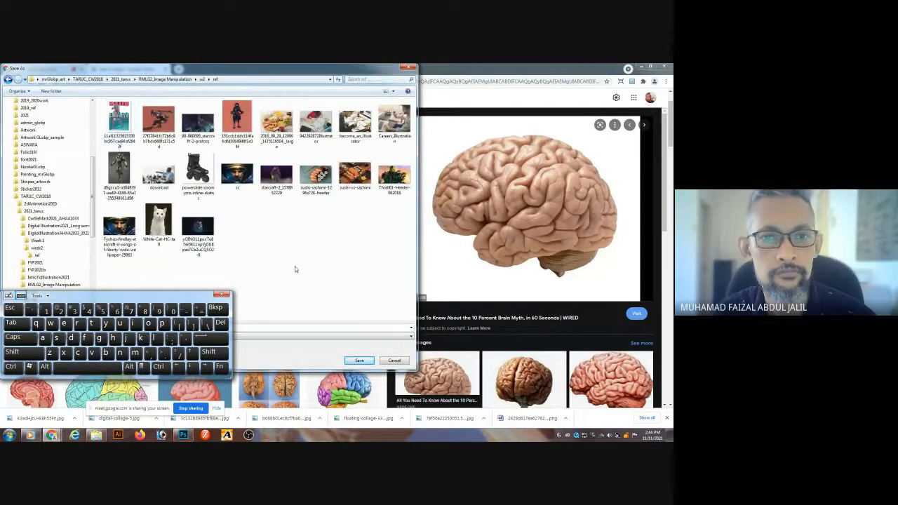
click(362, 361)
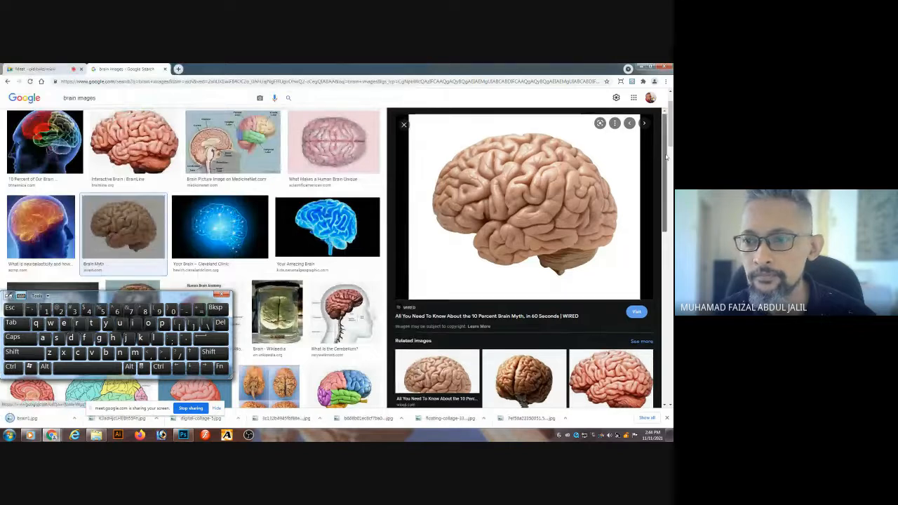
From the related images, save the pink Newsweek brain with its brain stem to the same ref folder.
drag(665, 157, 658, 261)
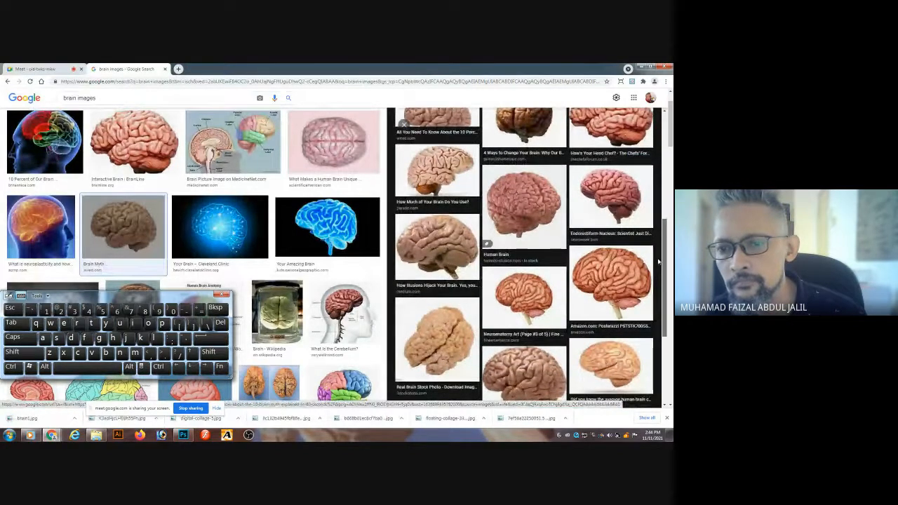
scroll(521, 179, up, 3)
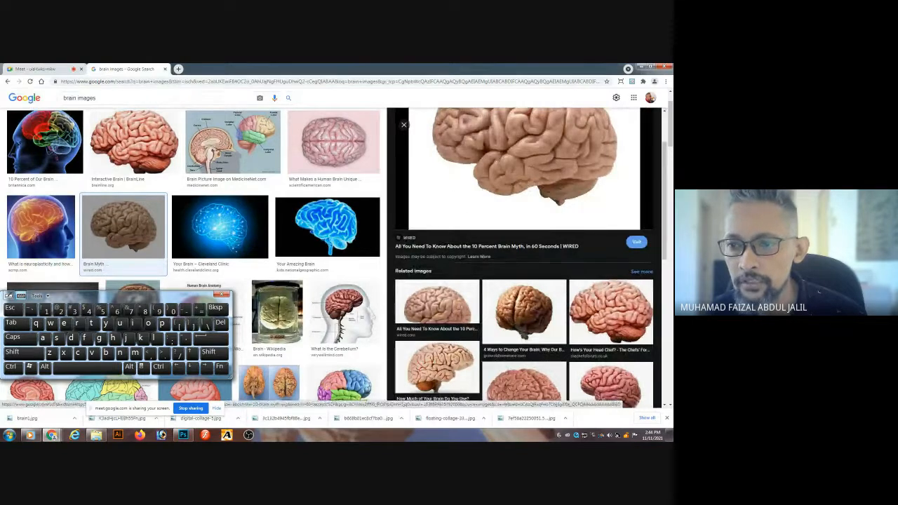
drag(664, 206, 671, 277)
click(635, 224)
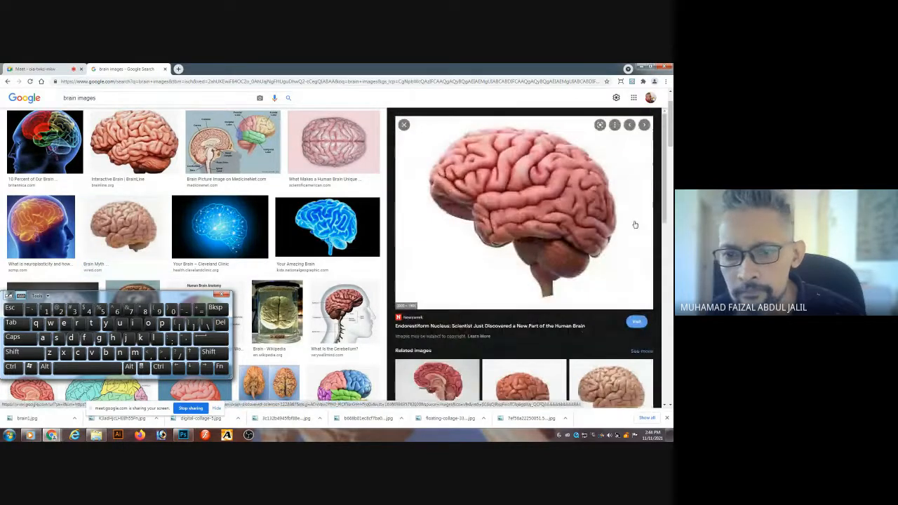
right_click(549, 211)
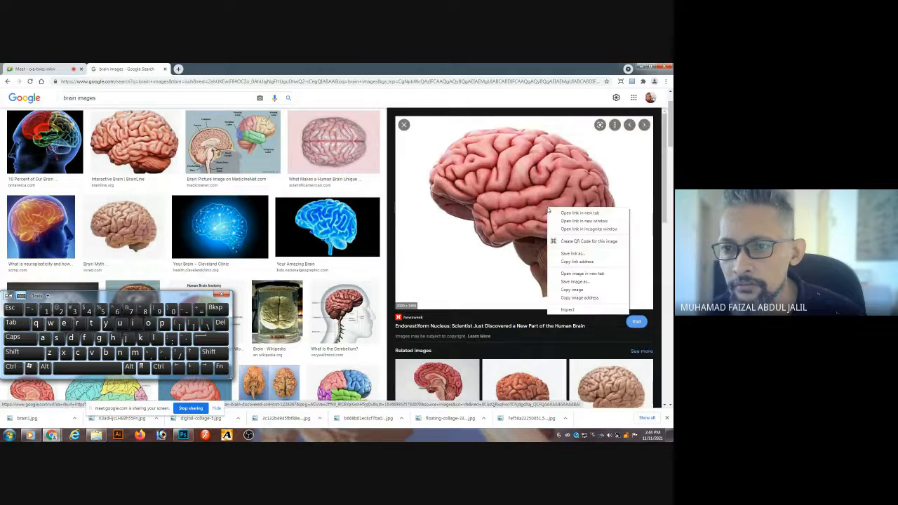
click(571, 282)
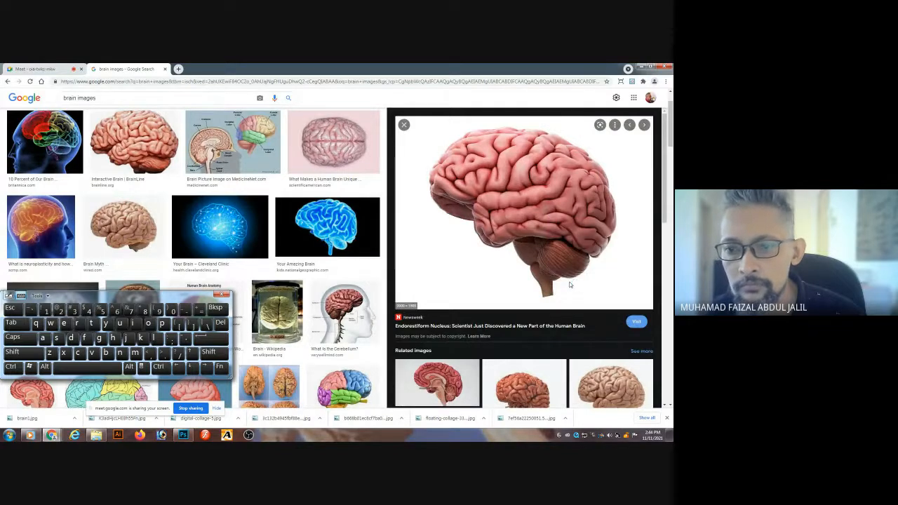
click(355, 362)
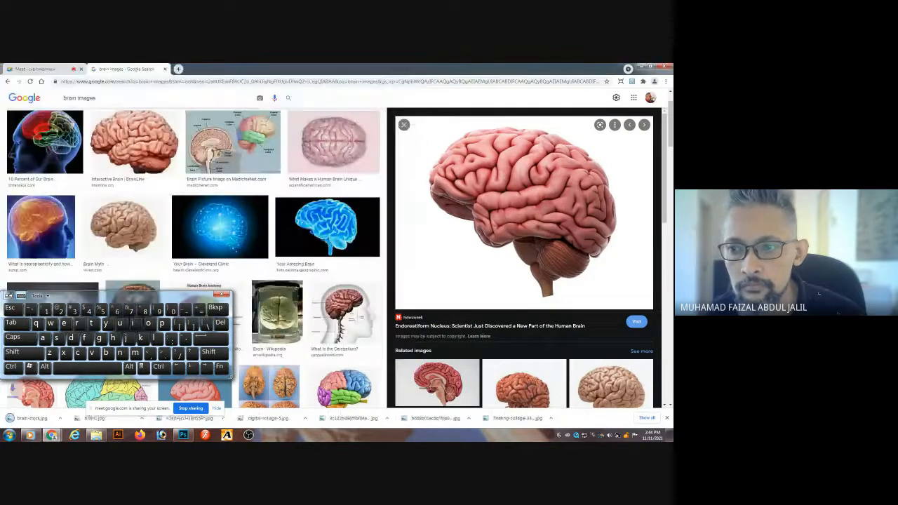
Look through more brain pictures, close the preview and search Google Images for "mechanical brain".
scroll(654, 184, down, 3)
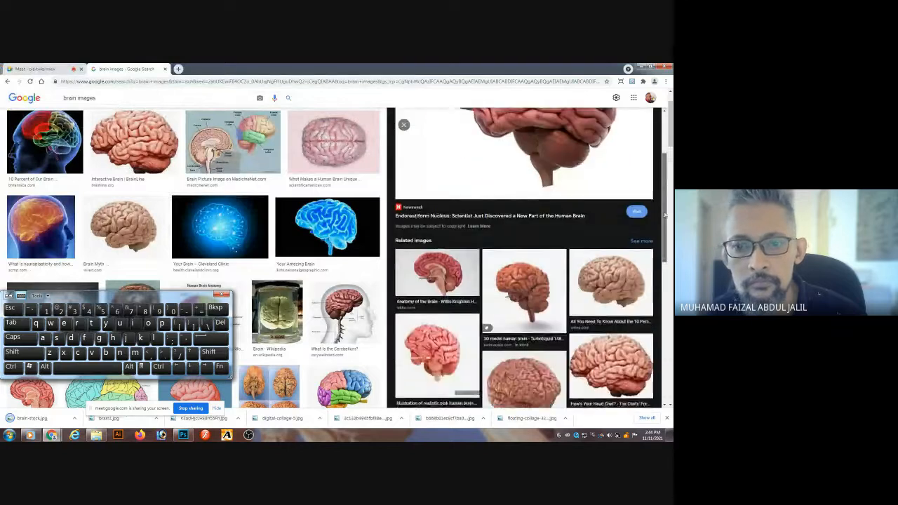
click(352, 397)
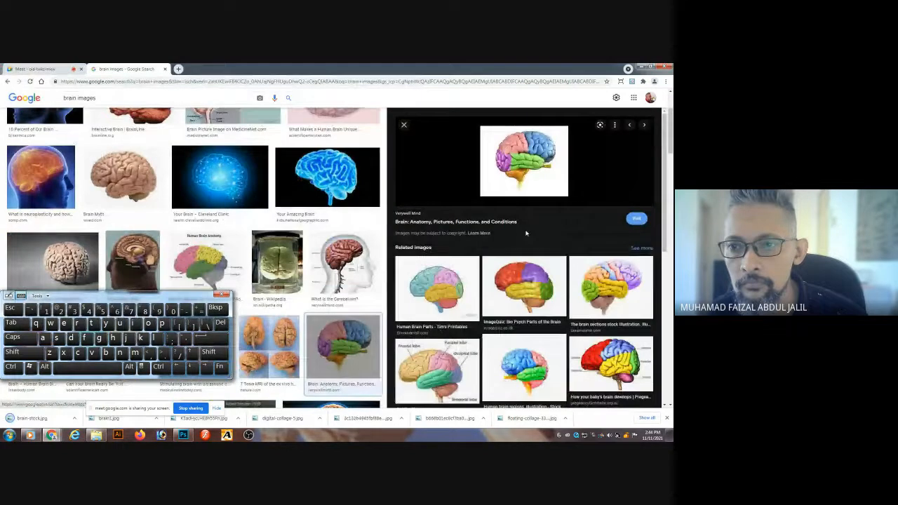
click(404, 124)
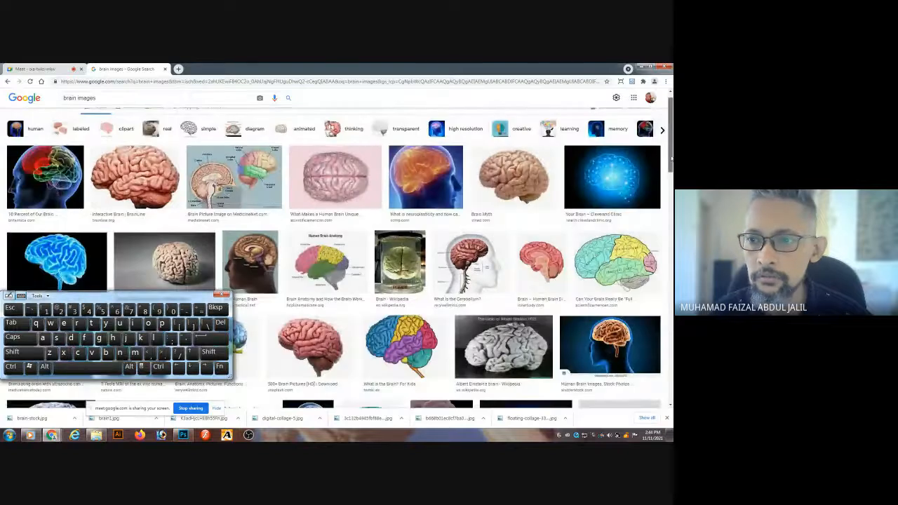
scroll(669, 172, down, 1)
scroll(670, 172, down, 10)
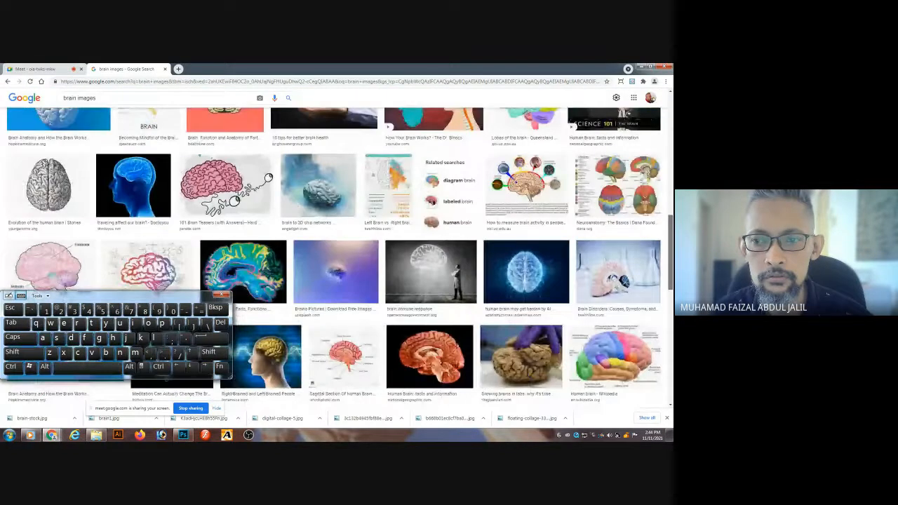
scroll(337, 258, up, 15)
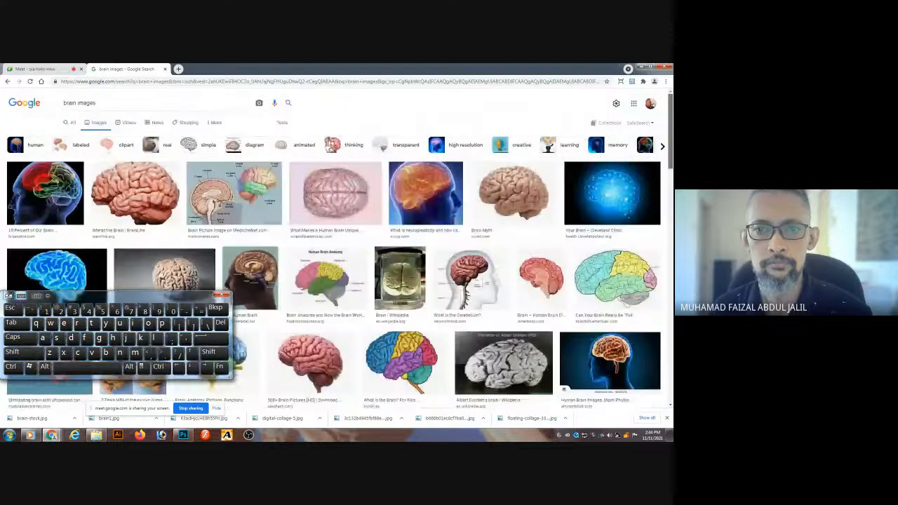
drag(121, 100, 57, 103)
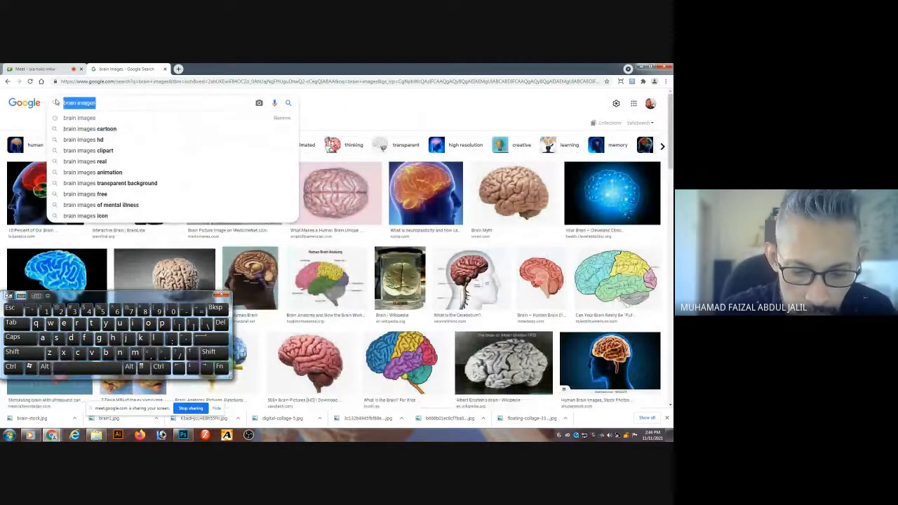
text(mechanical)
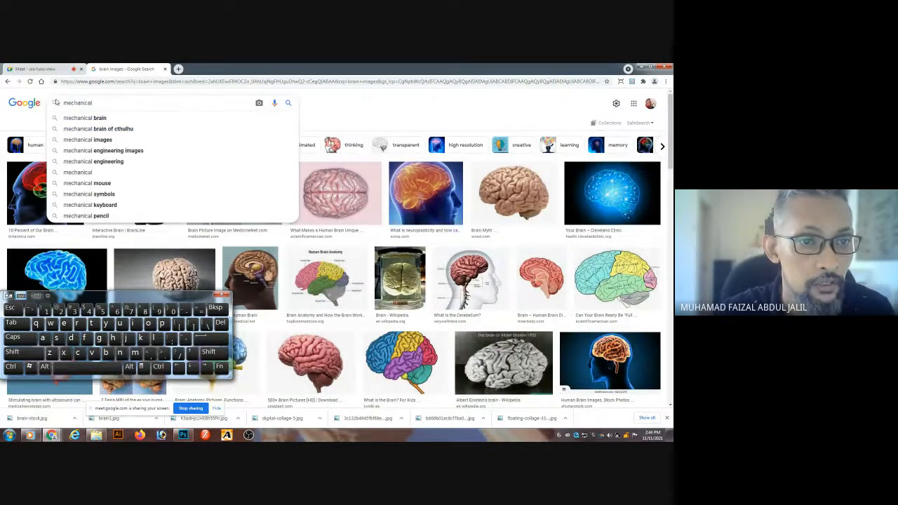
click(108, 121)
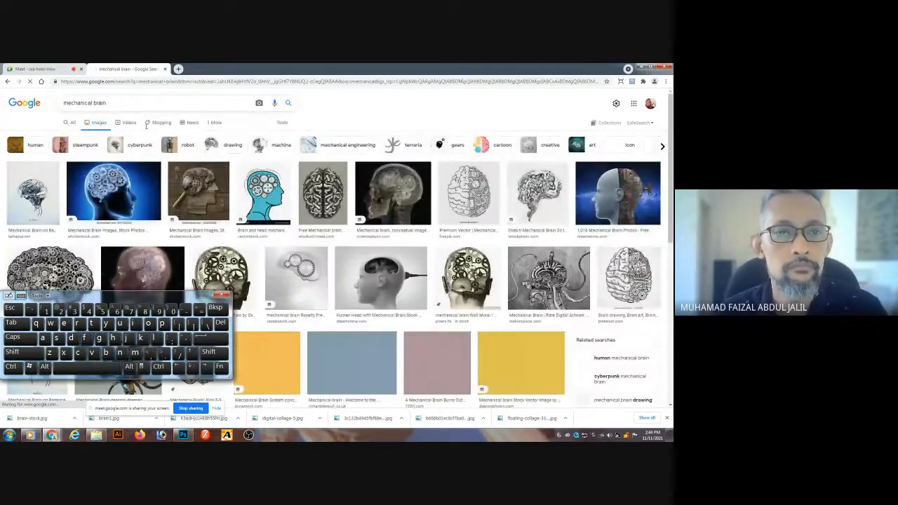
From the related images of the Science Photo Library skull, save the Pixels "Mechanical Brain" photograph with glowing gears to the ref folder.
click(390, 206)
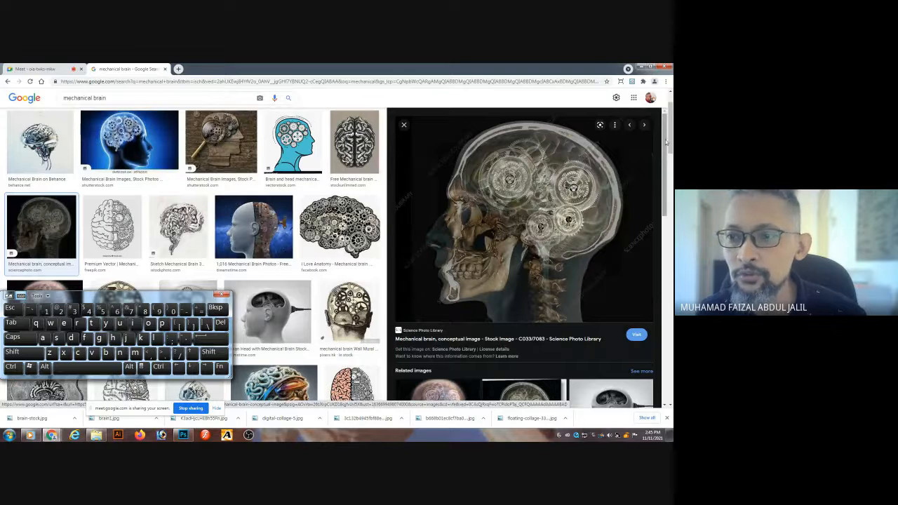
scroll(668, 157, down, 2)
scroll(668, 157, down, 2)
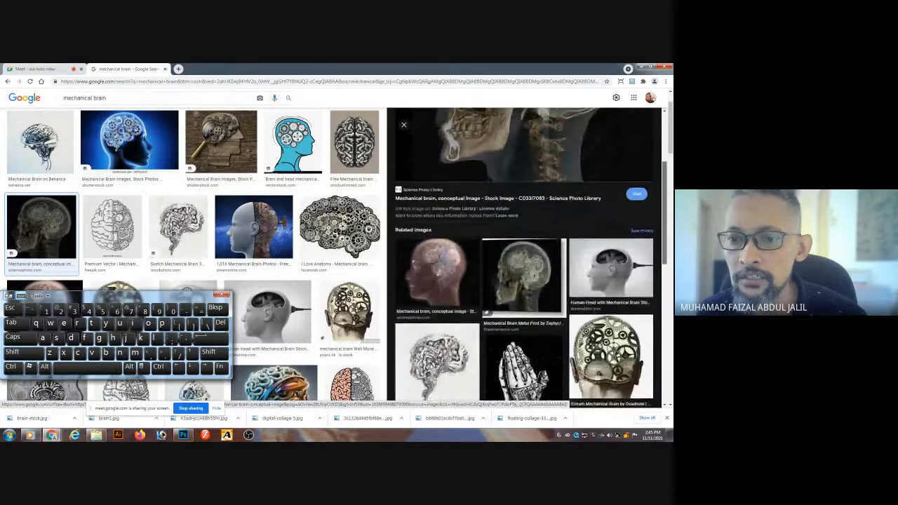
click(548, 248)
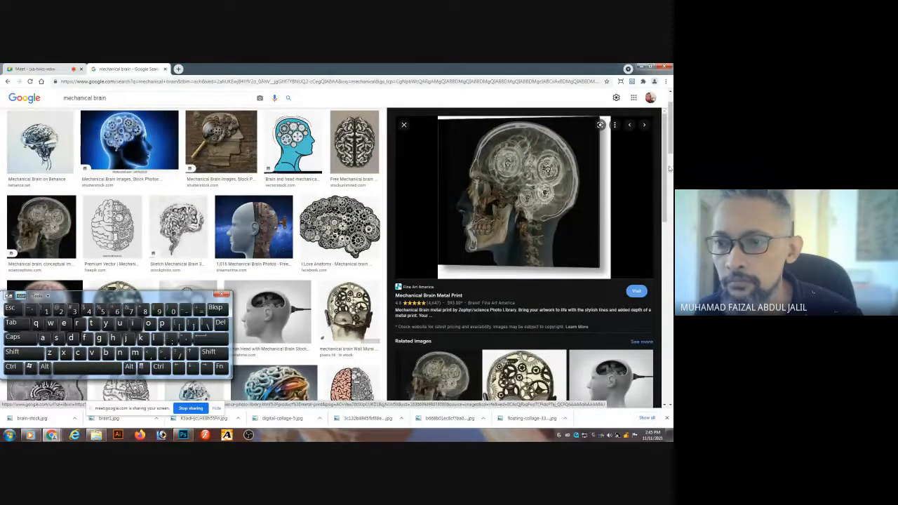
scroll(670, 169, down, 2)
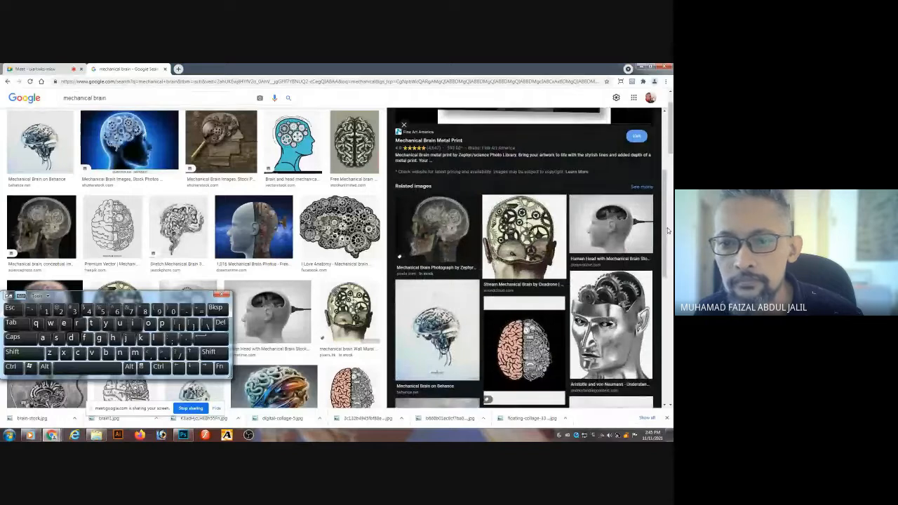
click(439, 235)
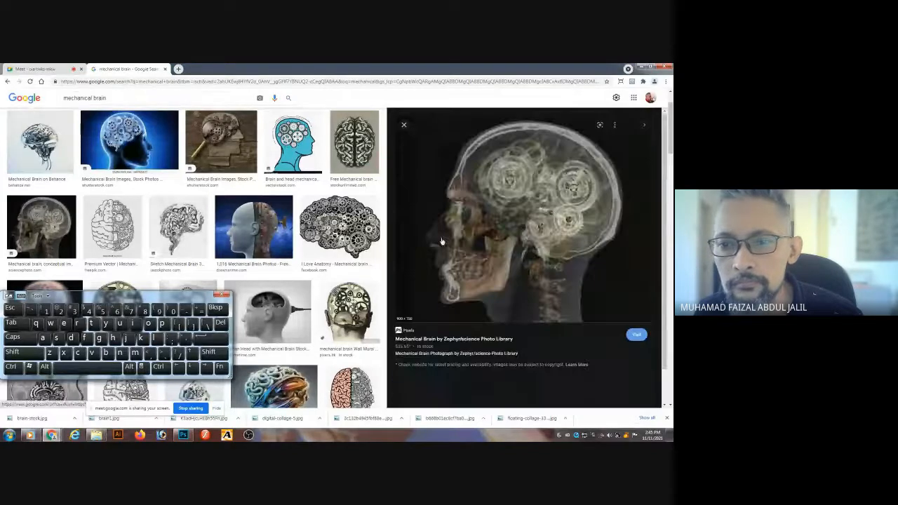
right_click(505, 190)
click(538, 261)
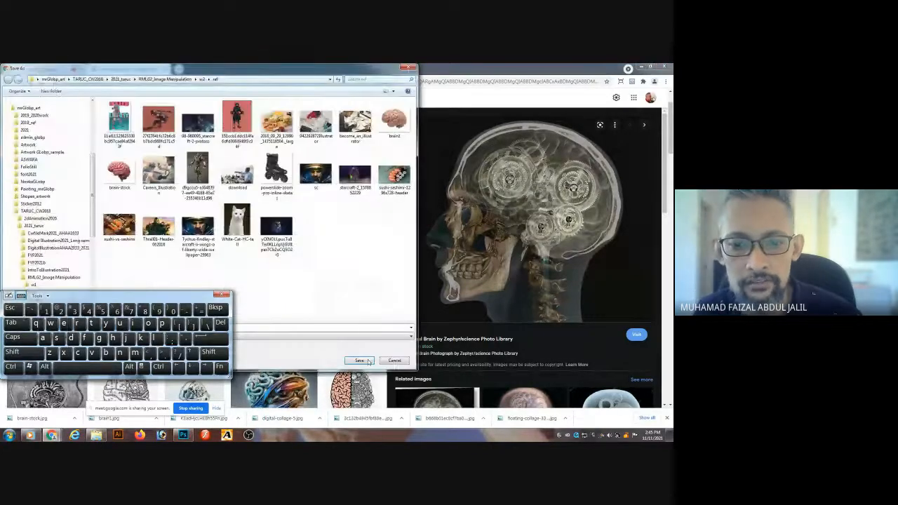
click(362, 361)
From the related images, save the colourful FORCAM Key Visual brain from Dribbble to the ref folder.
scroll(573, 350, down, 5)
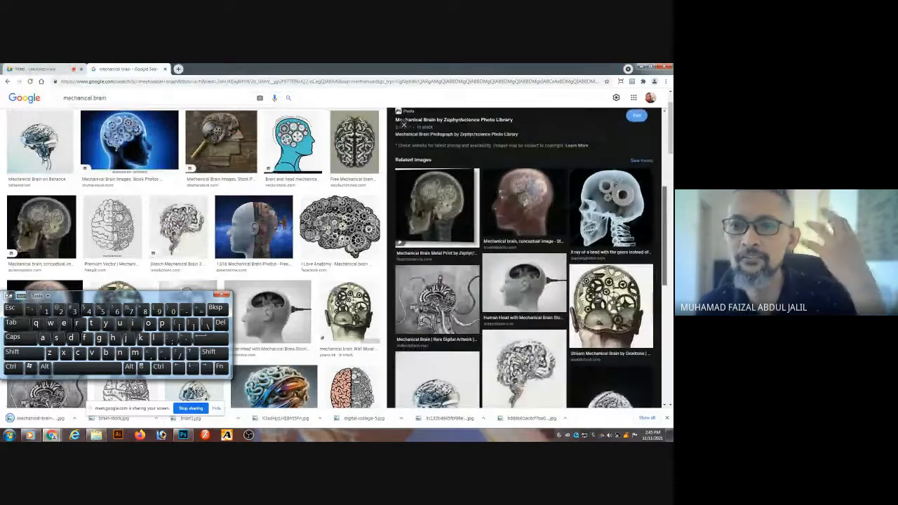
scroll(573, 350, down, 3)
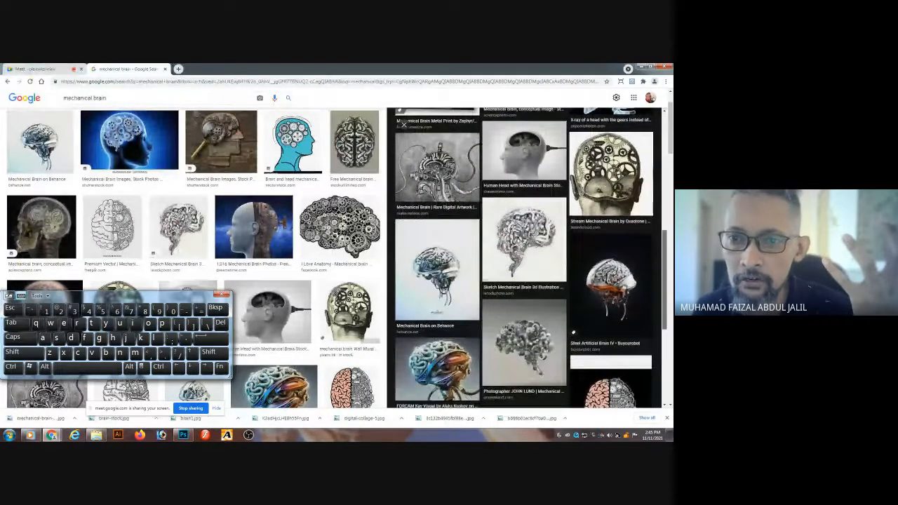
scroll(573, 350, down, 4)
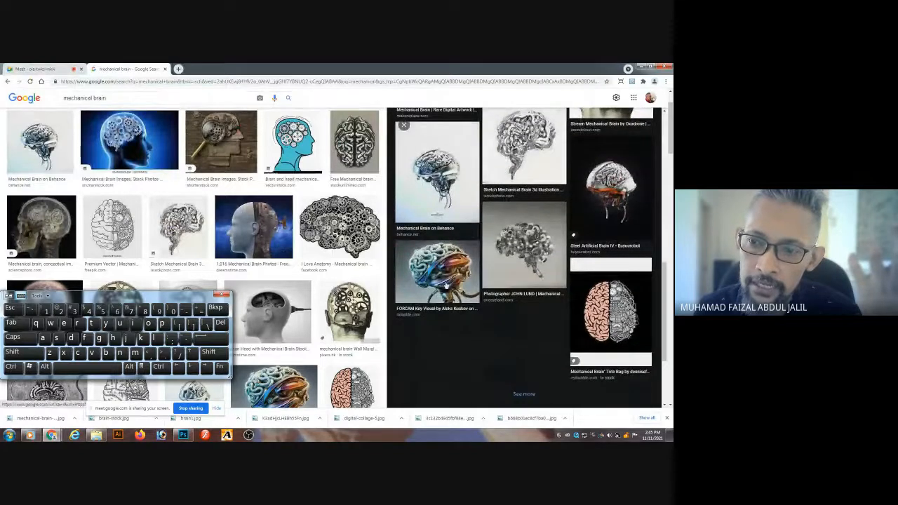
click(446, 284)
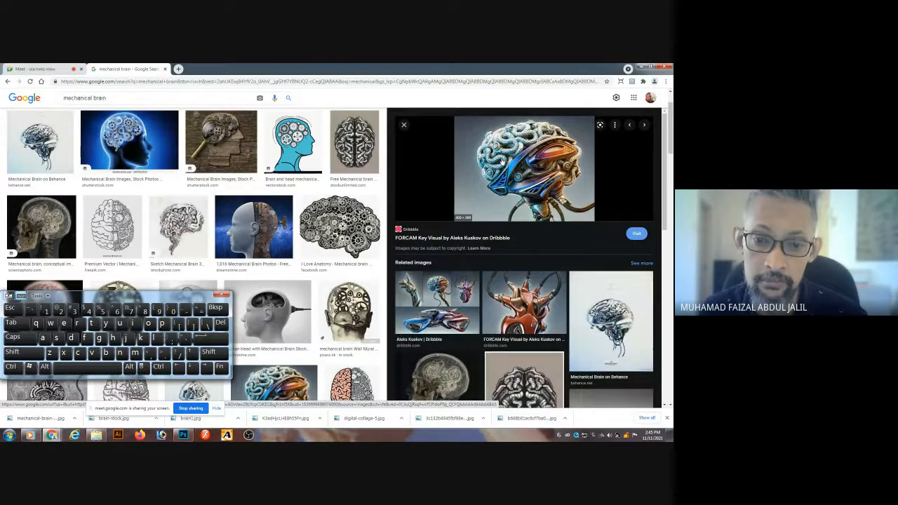
right_click(511, 160)
click(536, 234)
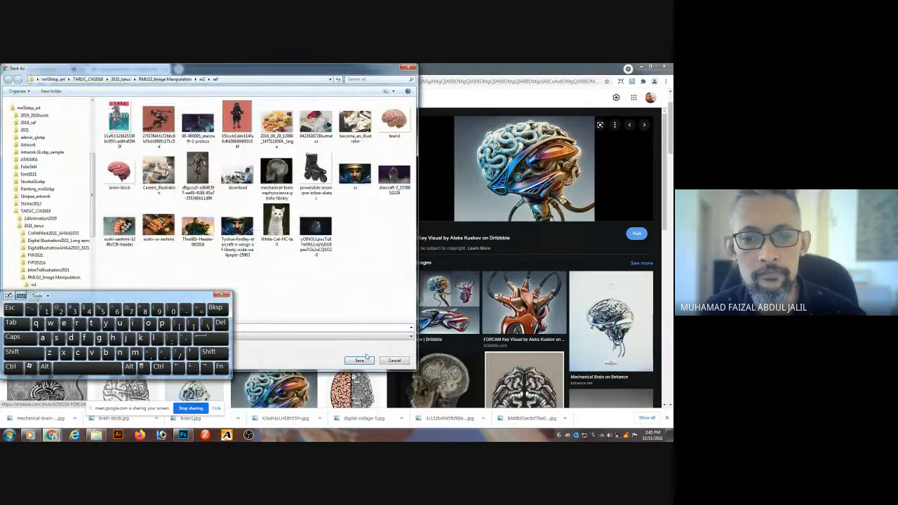
click(359, 361)
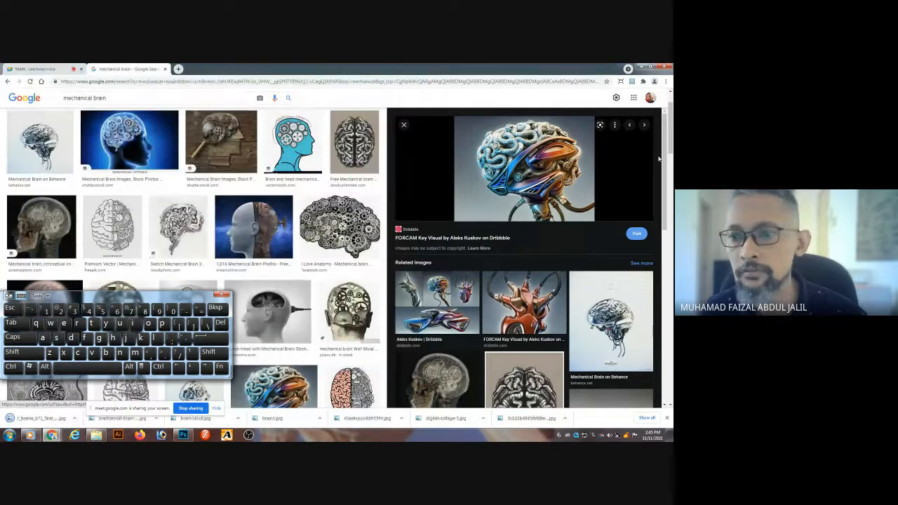
From the related images, save One Eyeland's brain built from metal gears to the ref folder and close the preview.
scroll(660, 217, down, 5)
drag(661, 217, 653, 234)
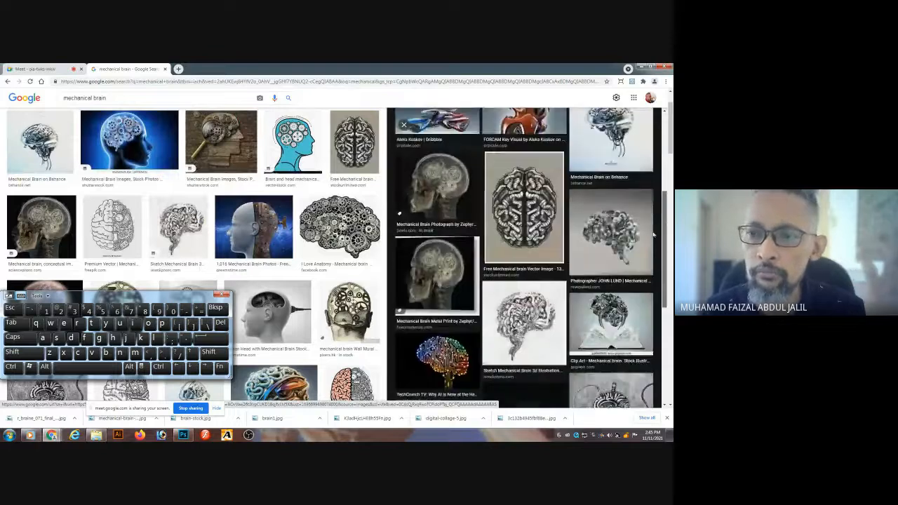
click(636, 240)
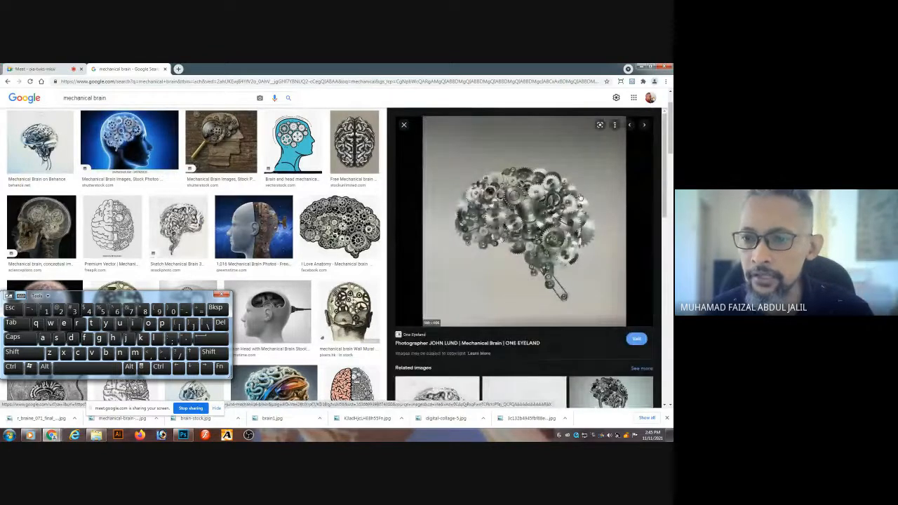
right_click(540, 219)
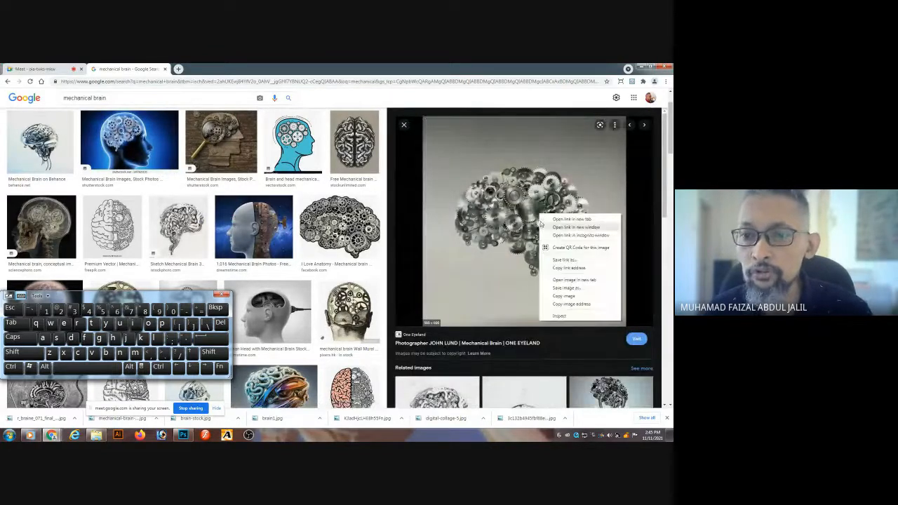
click(570, 289)
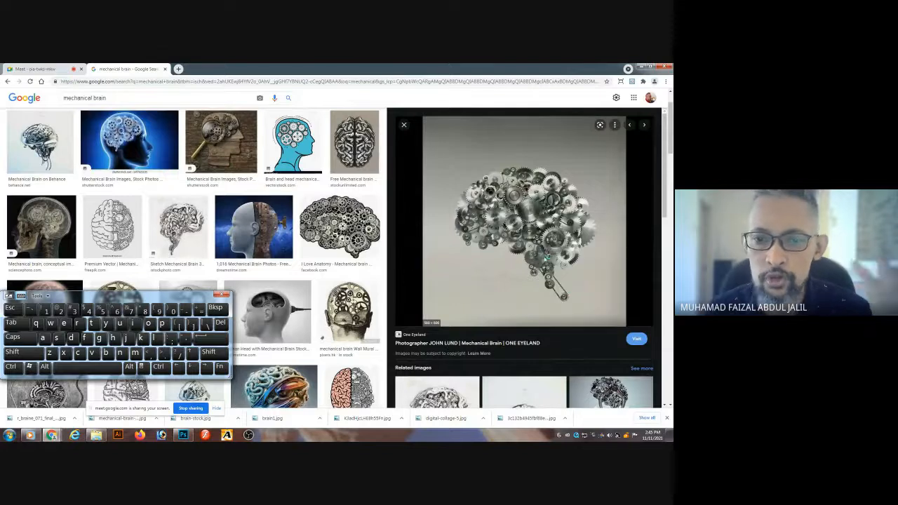
click(369, 361)
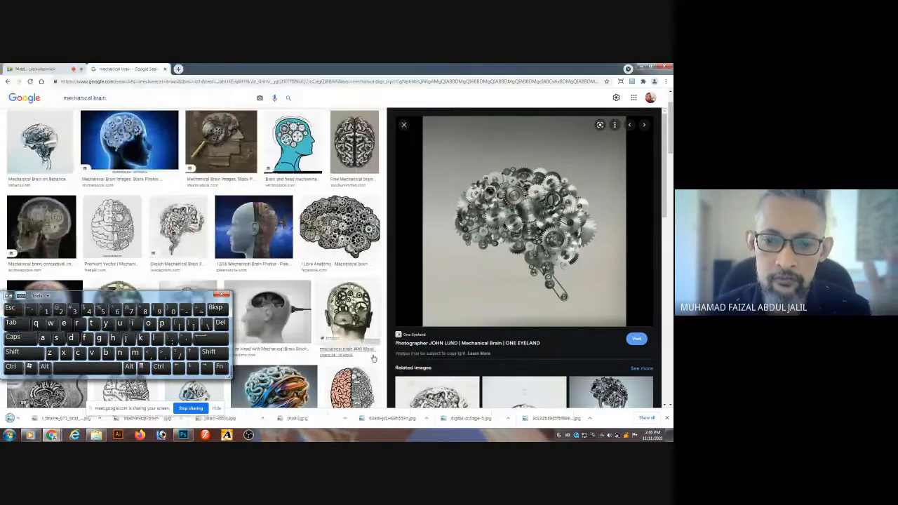
click(404, 126)
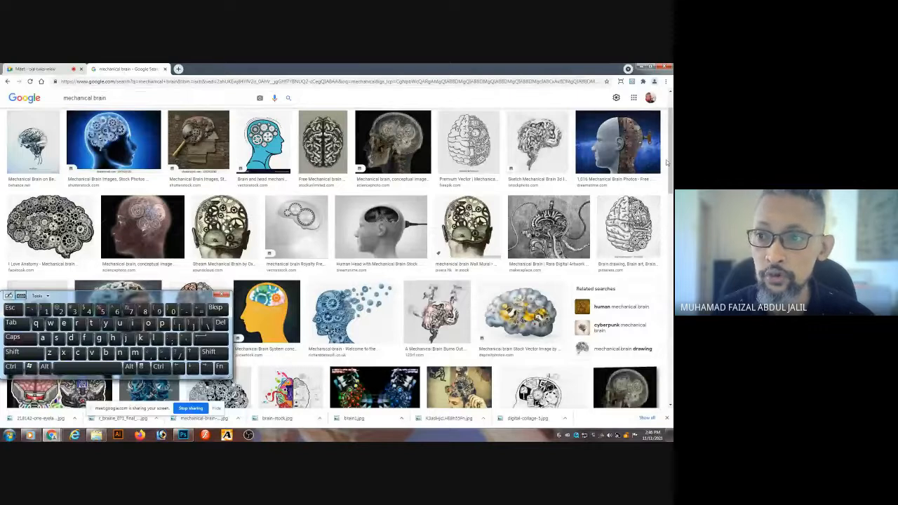
From the related images of Dreamstime's wind-up key head, save the 8tracks "Mechanical Mind" head with wires and gears to the ref folder.
scroll(669, 156, up, 1)
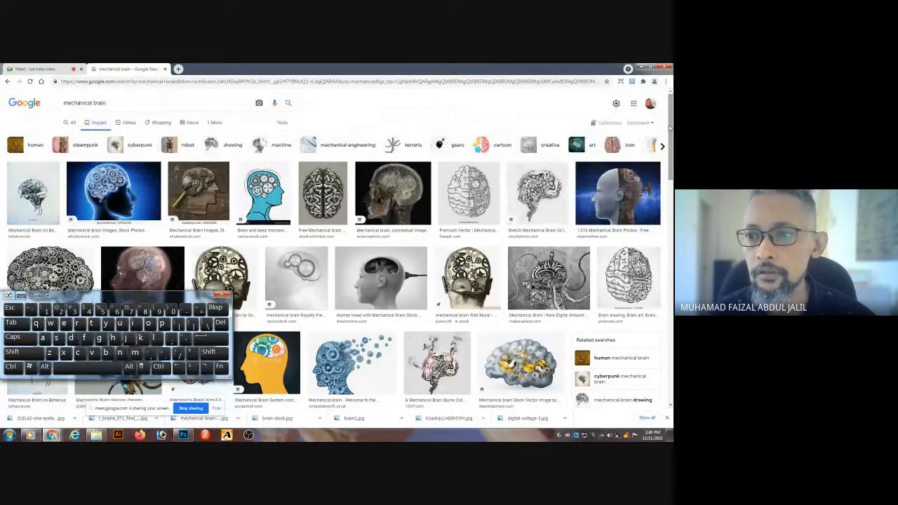
click(635, 199)
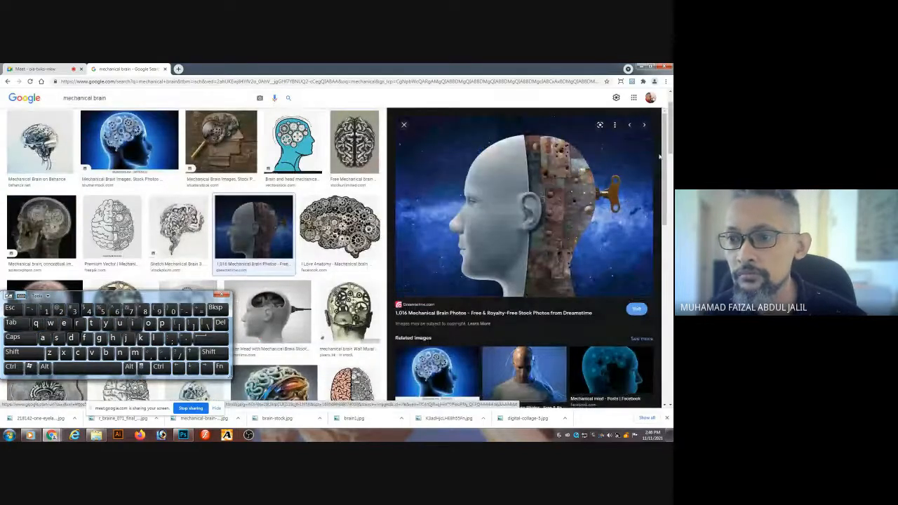
drag(662, 150, 659, 316)
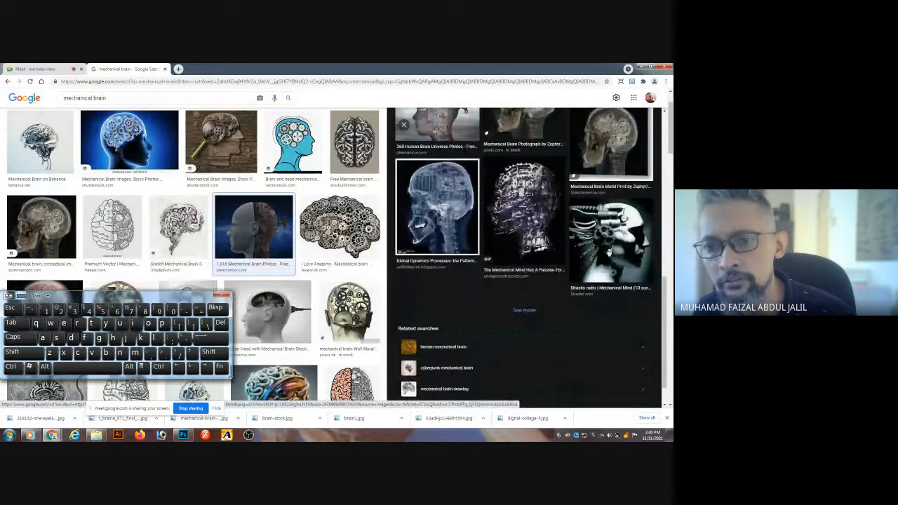
click(617, 239)
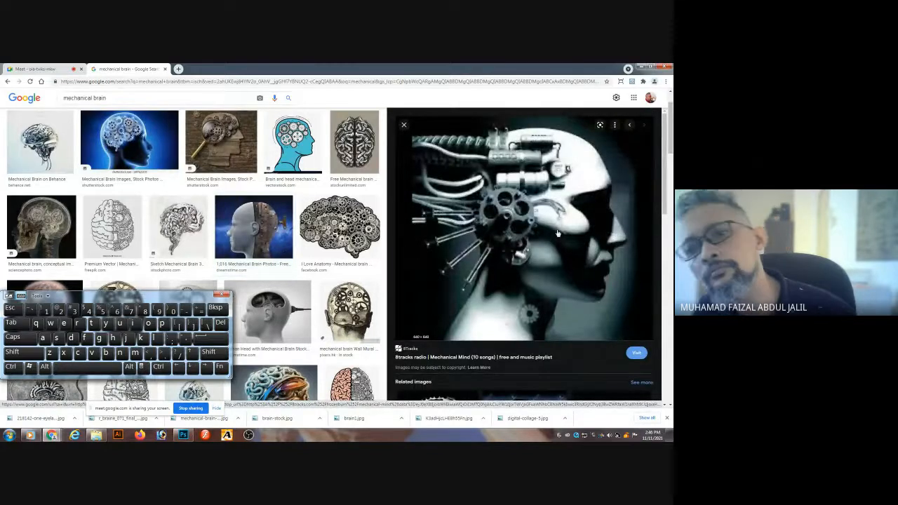
right_click(508, 215)
click(536, 289)
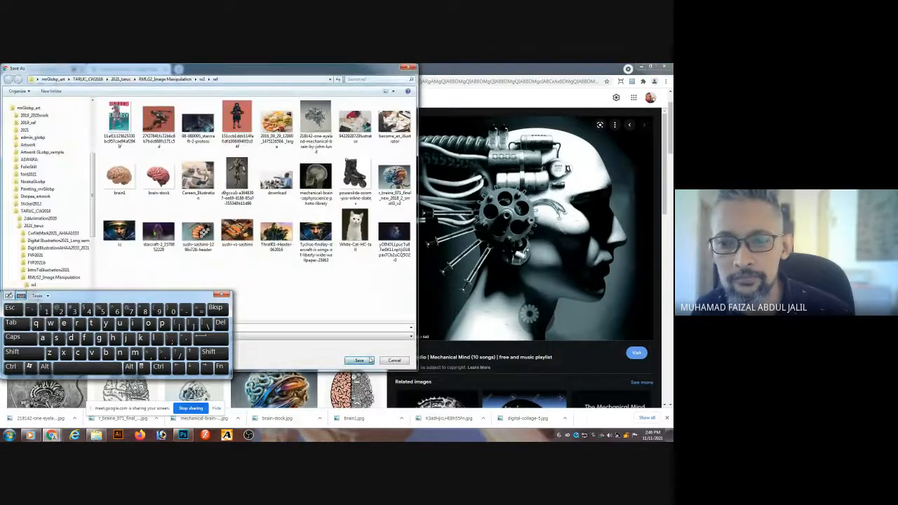
click(359, 360)
Check the mechanical head's related images, close the preview and clear the selection in the search results.
scroll(664, 267, down, 5)
scroll(668, 279, down, 1)
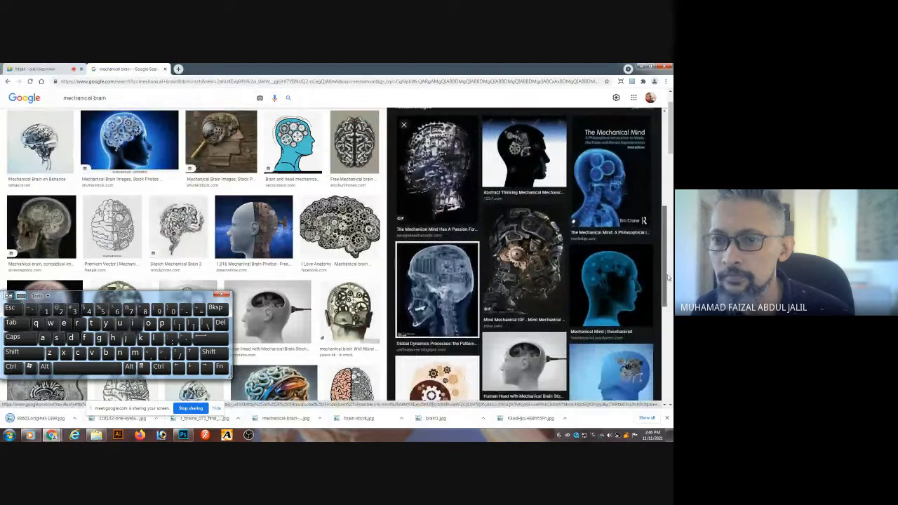
drag(669, 279, 666, 175)
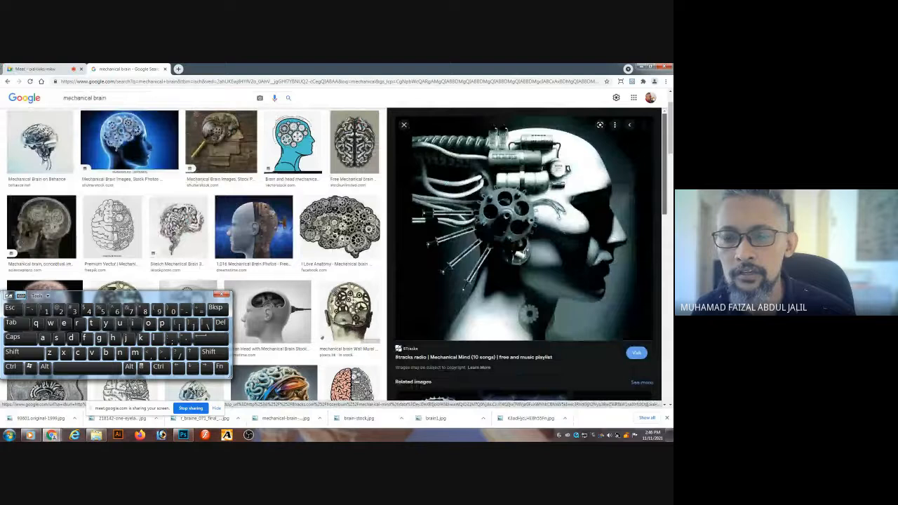
click(403, 124)
drag(666, 167, 665, 181)
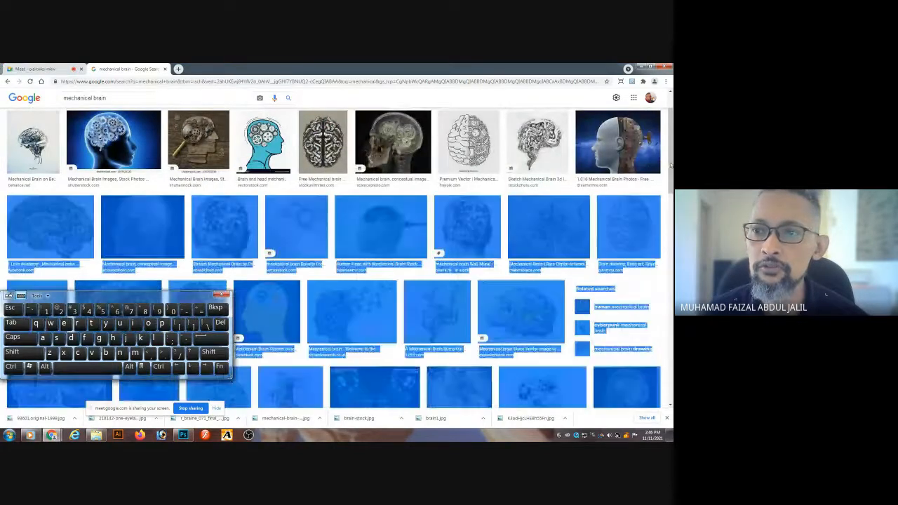
click(564, 191)
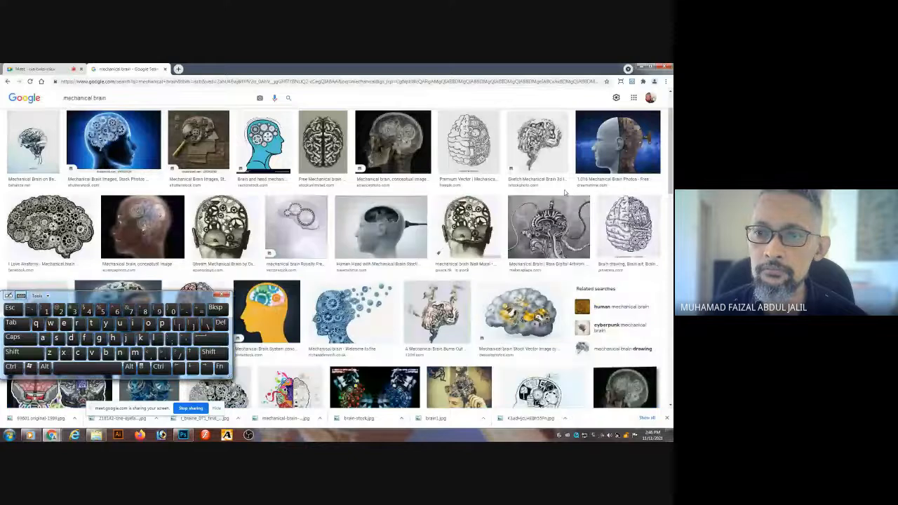
Search Google Images for "cyber punk helmet" and look through the results for usable helmets.
drag(671, 167, 671, 135)
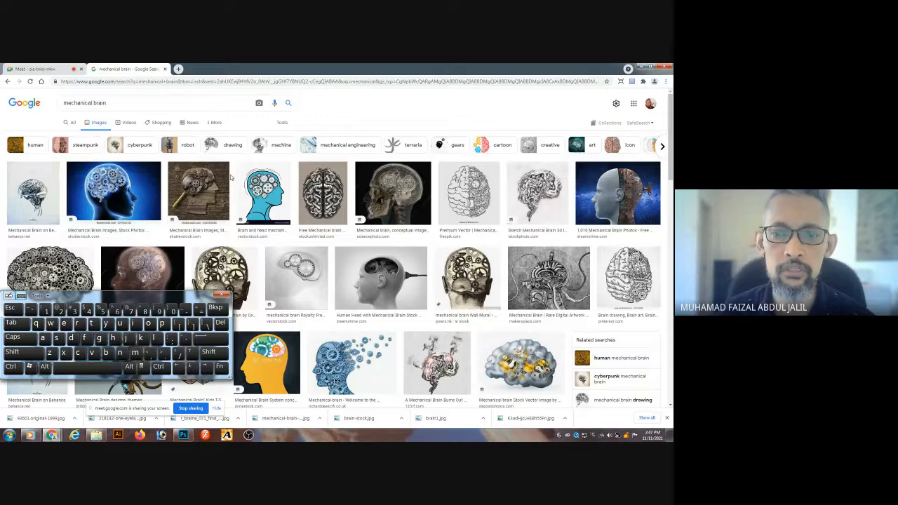
click(84, 103)
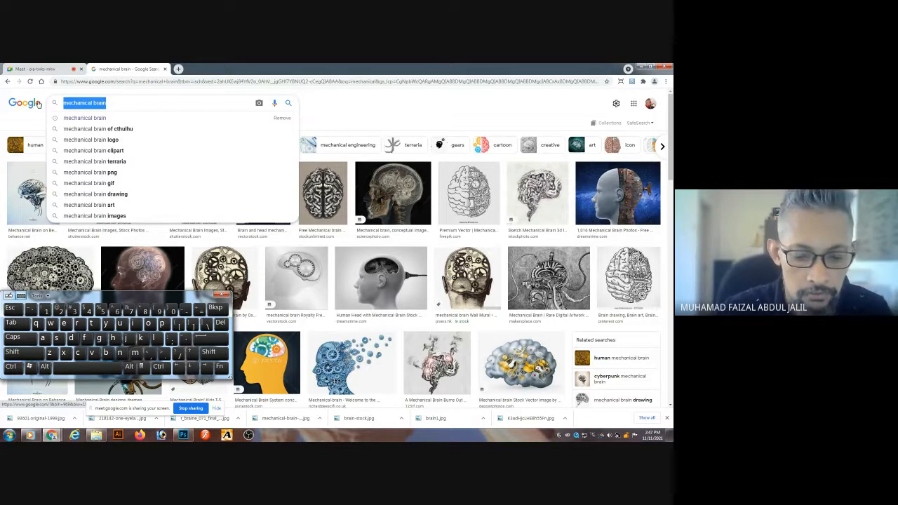
text(cyber)
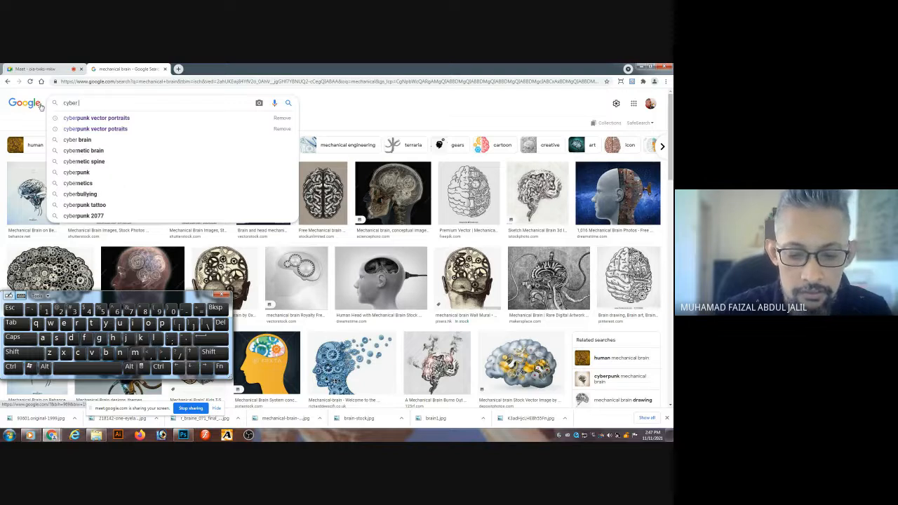
text( punk he)
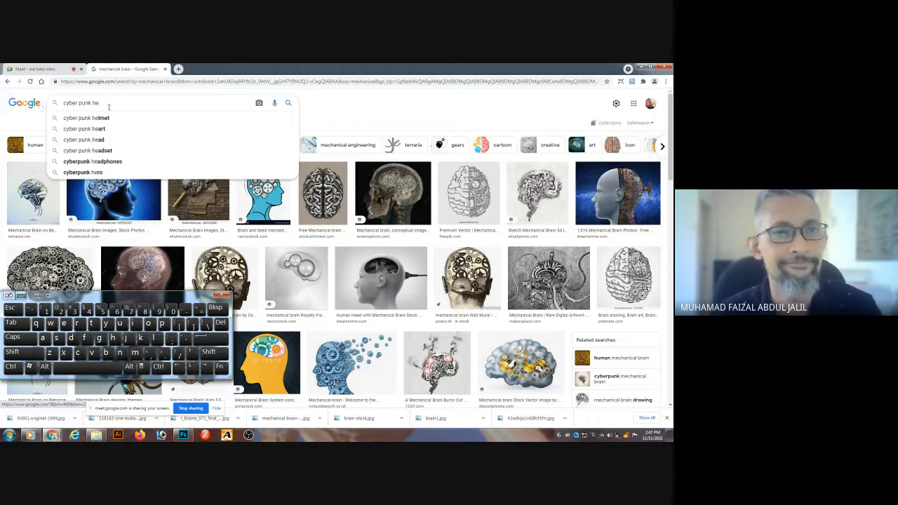
click(141, 119)
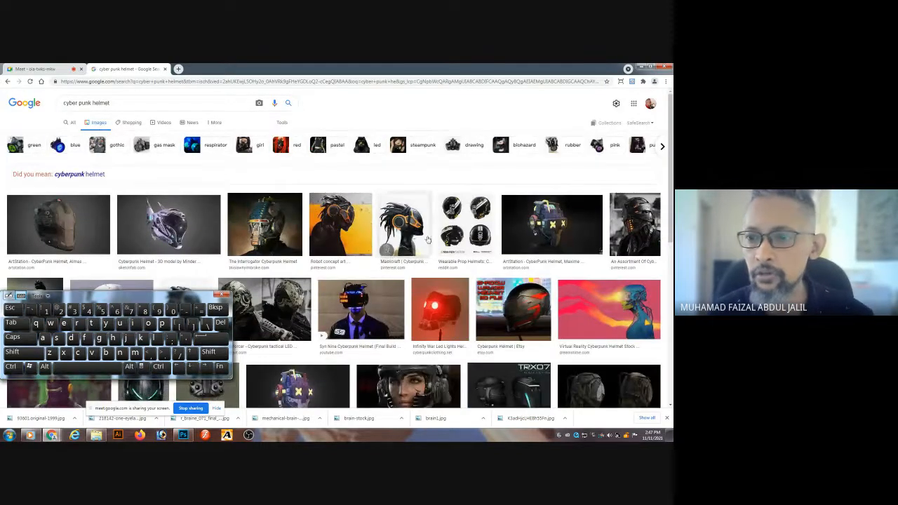
drag(670, 144, 668, 172)
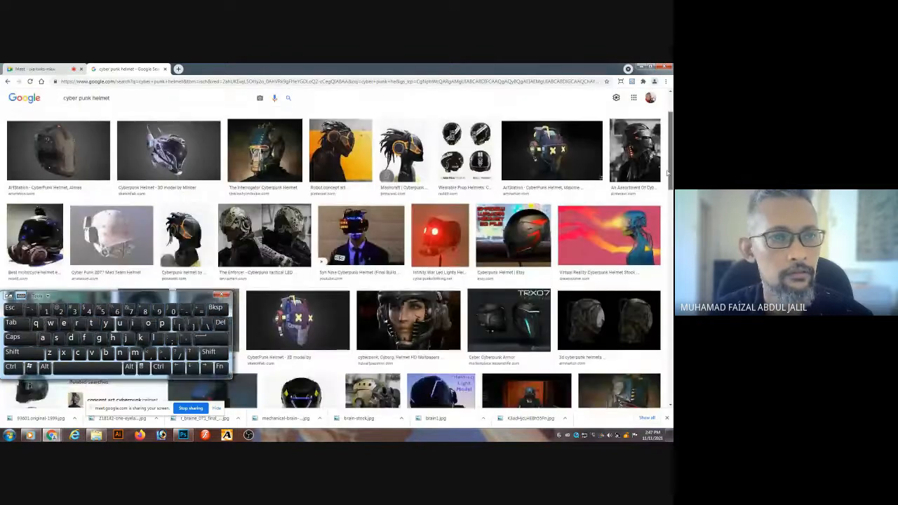
scroll(669, 172, down, 1)
scroll(668, 171, up, 1)
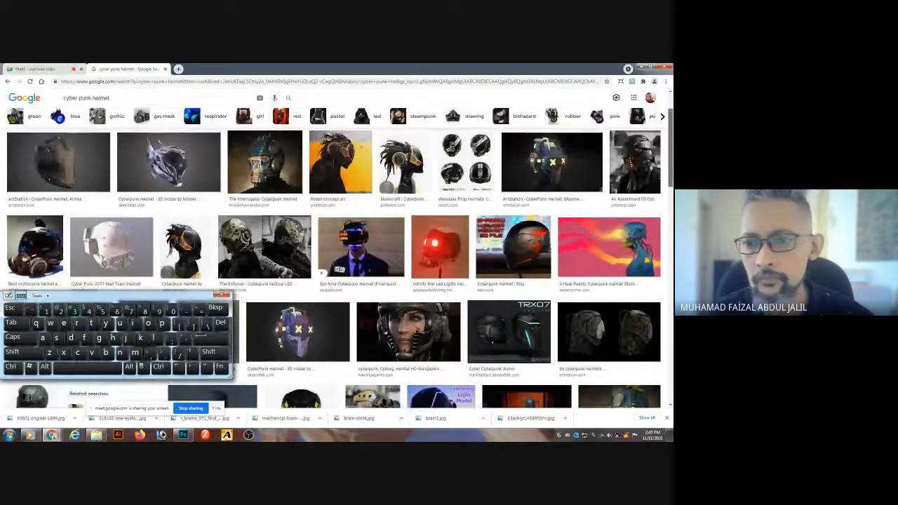
scroll(669, 171, down, 5)
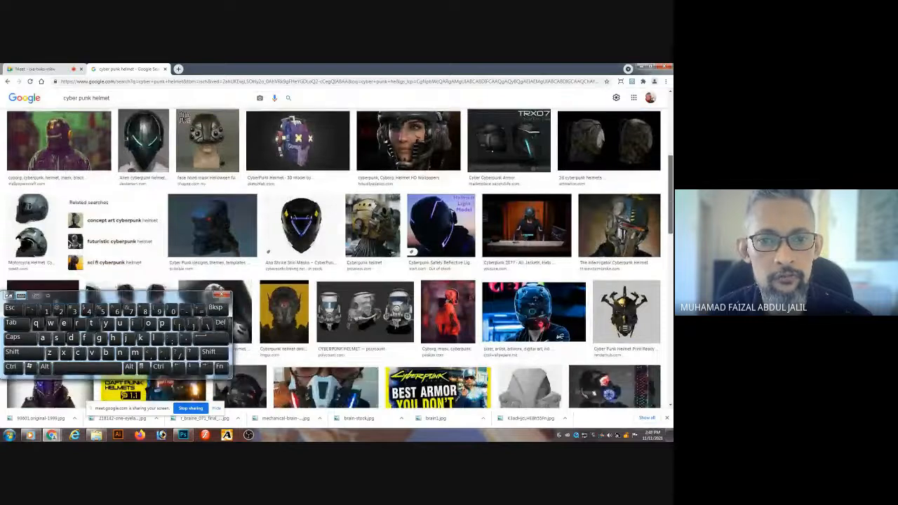
mouse_move(670, 194)
mouse_down()
mouse_move(670, 219)
mouse_move(670, 206)
mouse_up()
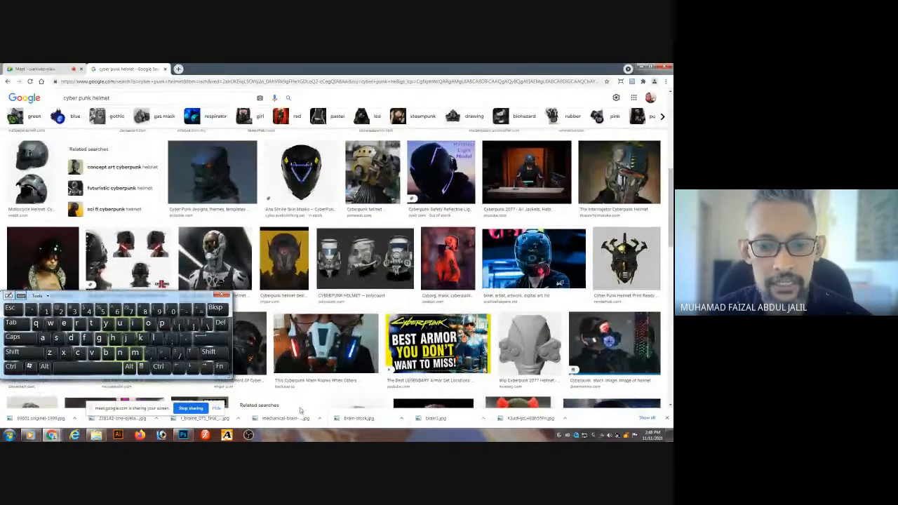
Switch to the Photoshop composition and hide Layer 1 and the cat and skate layers, leaving the masked portrait.
click(183, 434)
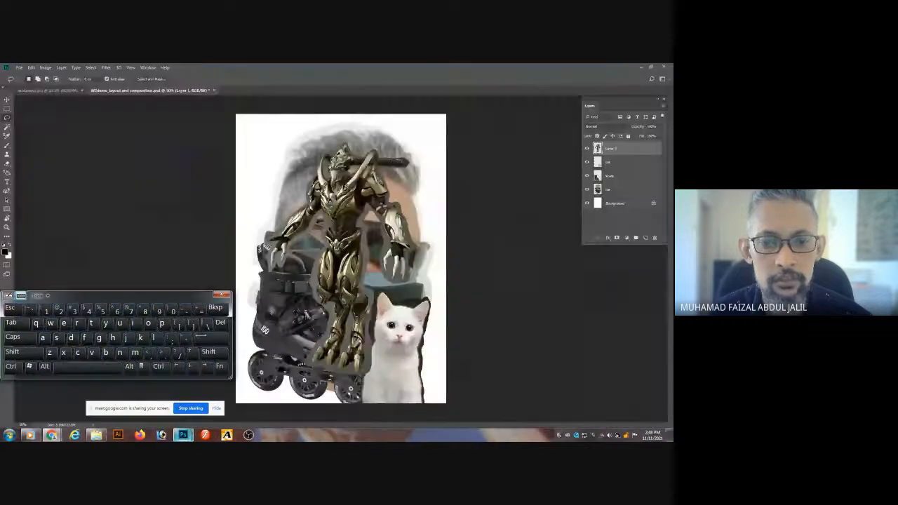
click(587, 148)
click(587, 162)
click(586, 175)
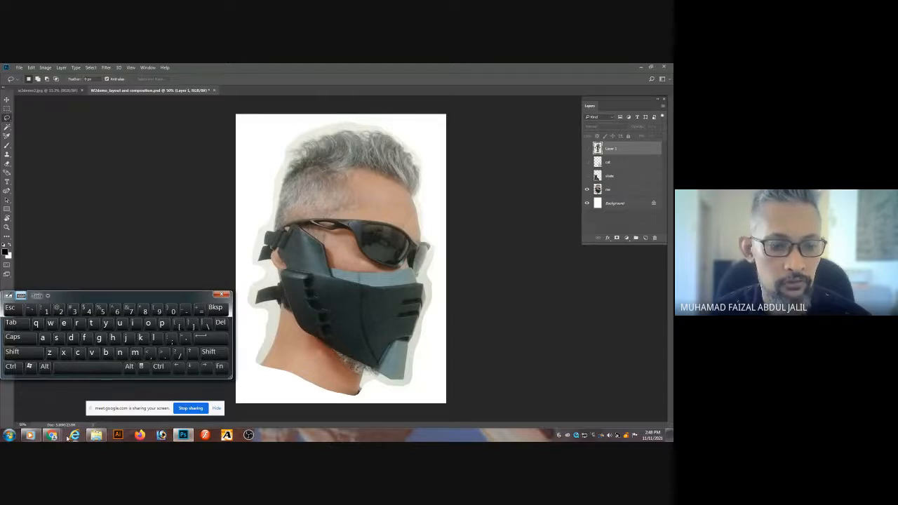
Return to the helmet results in Chrome and save Reddit's "Motorcycle Helmet: Cyberpunk" image with two helmets to the ref folder.
mouse_move(53, 435)
click(149, 411)
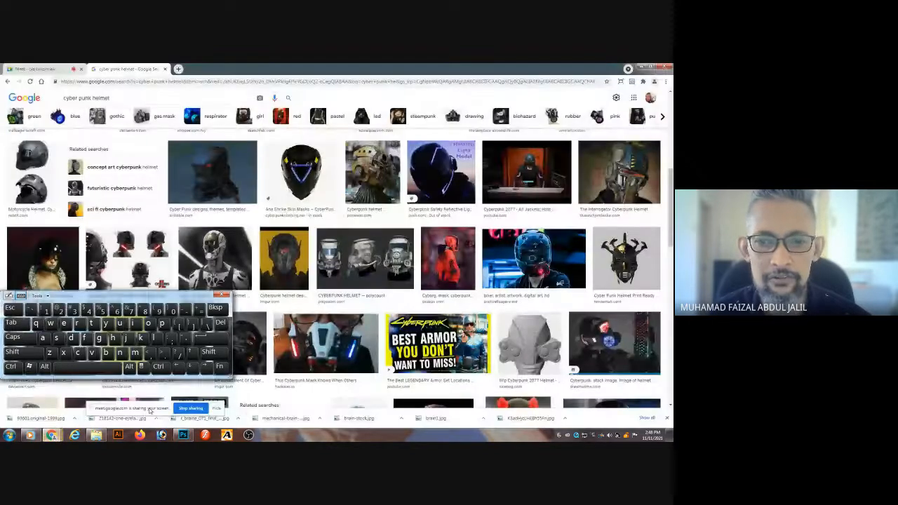
scroll(666, 224, down, 2)
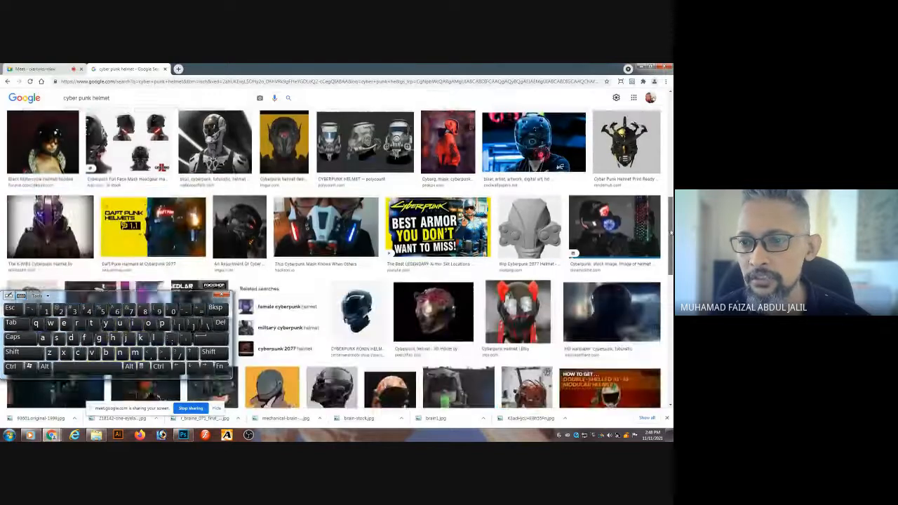
scroll(671, 231, down, 3)
scroll(672, 232, up, 5)
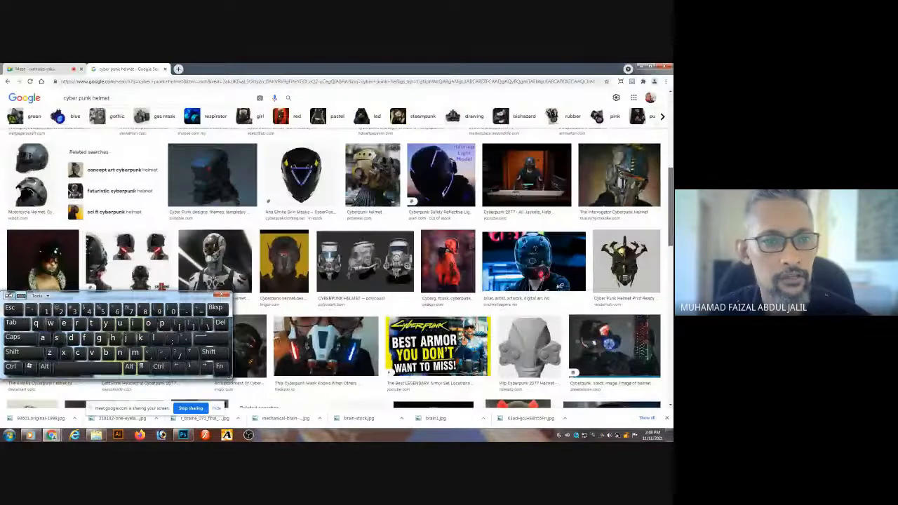
drag(670, 212, 670, 201)
click(33, 219)
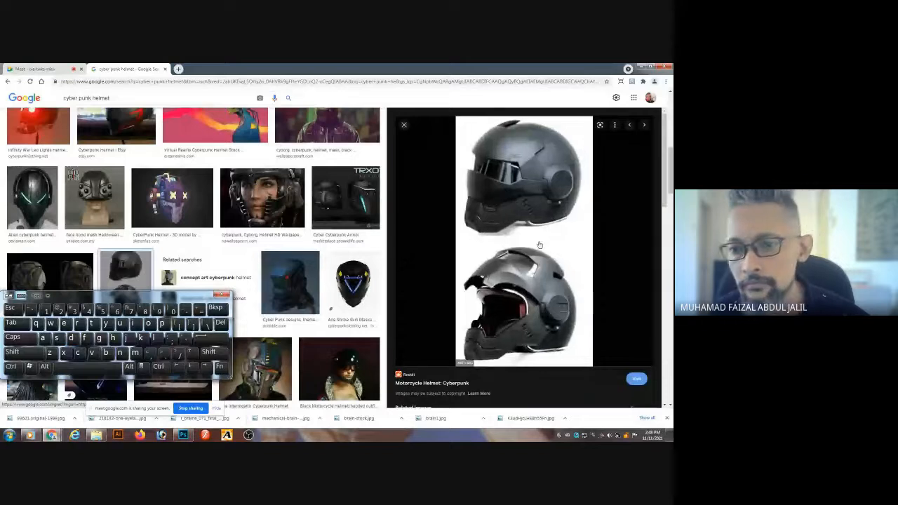
right_click(508, 312)
click(525, 354)
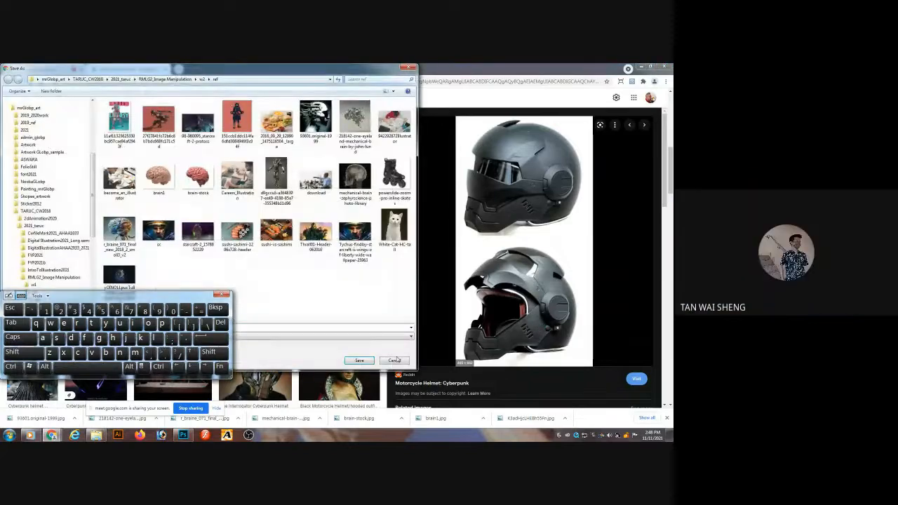
click(366, 361)
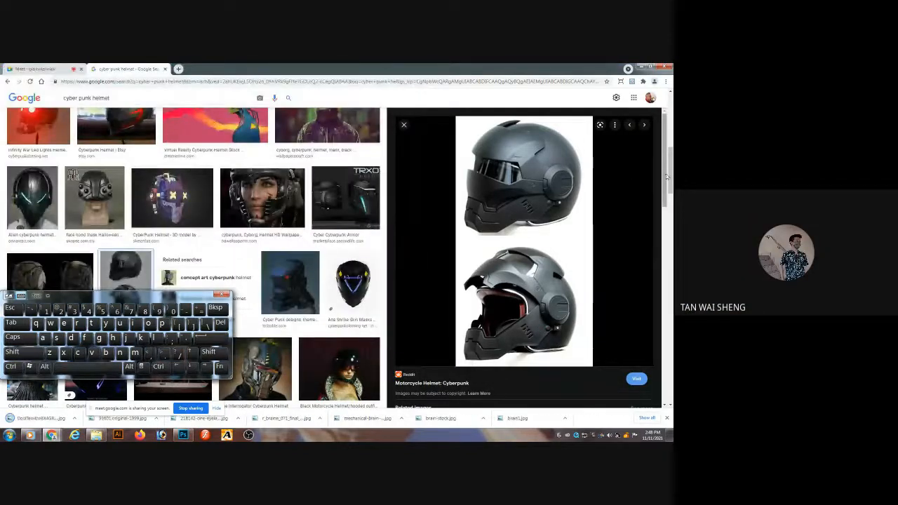
Look through the related images of the Reddit motorcycle helmet for other helmet pictures.
drag(666, 178, 664, 274)
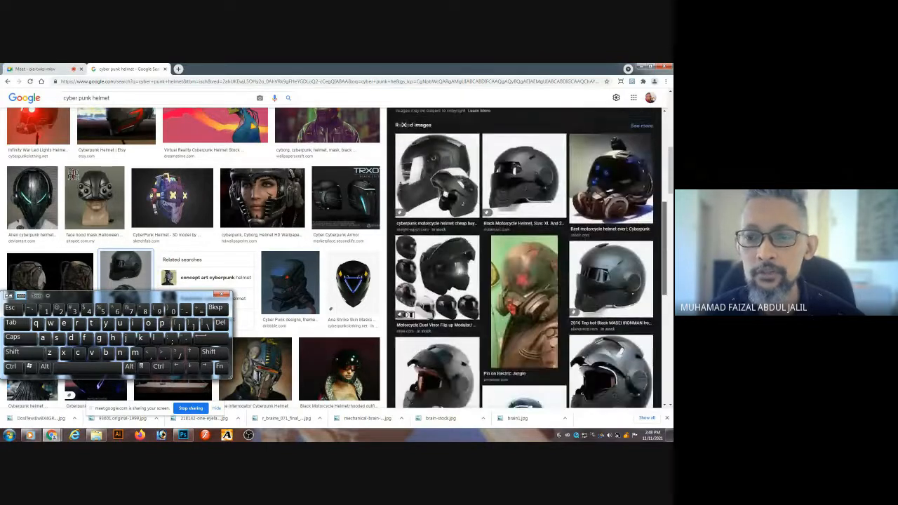
scroll(403, 124, down, 3)
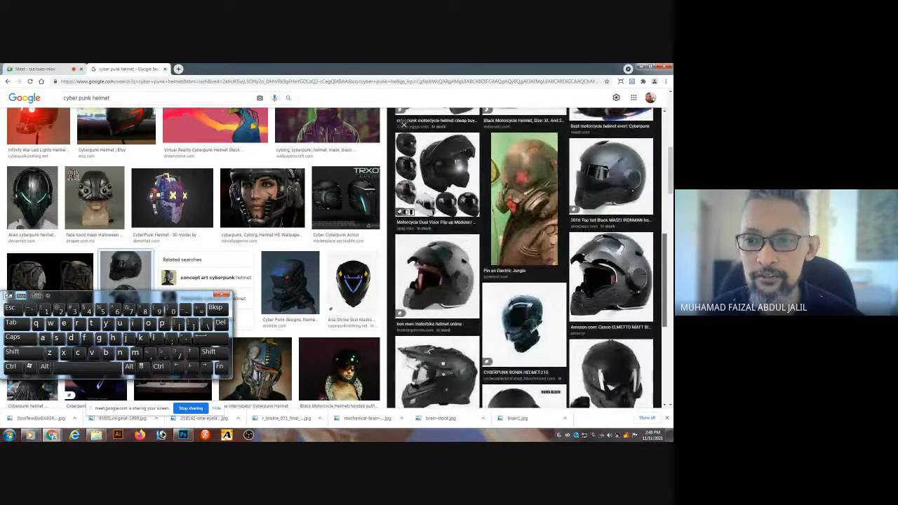
drag(665, 303, 665, 306)
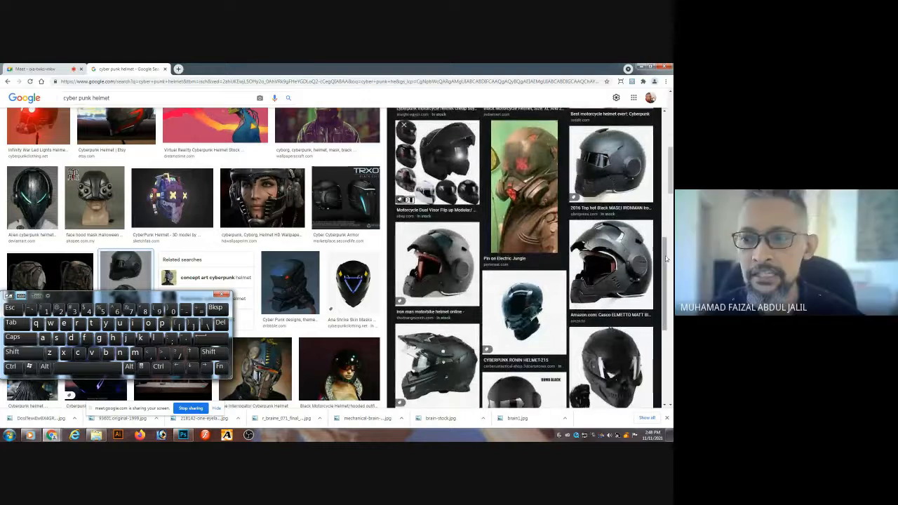
drag(667, 259, 667, 263)
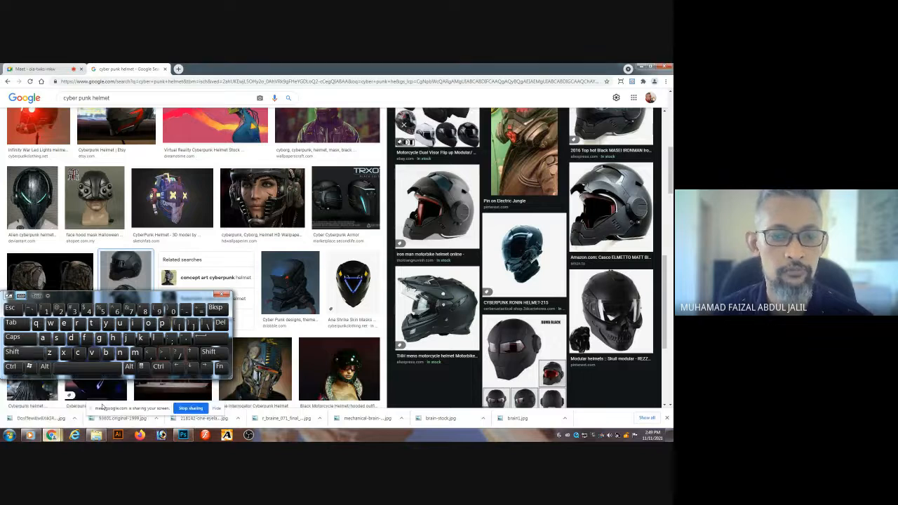
Switch to Photoshop, review the "Moodboard - Myself" image and return to the layout and composition document.
click(183, 435)
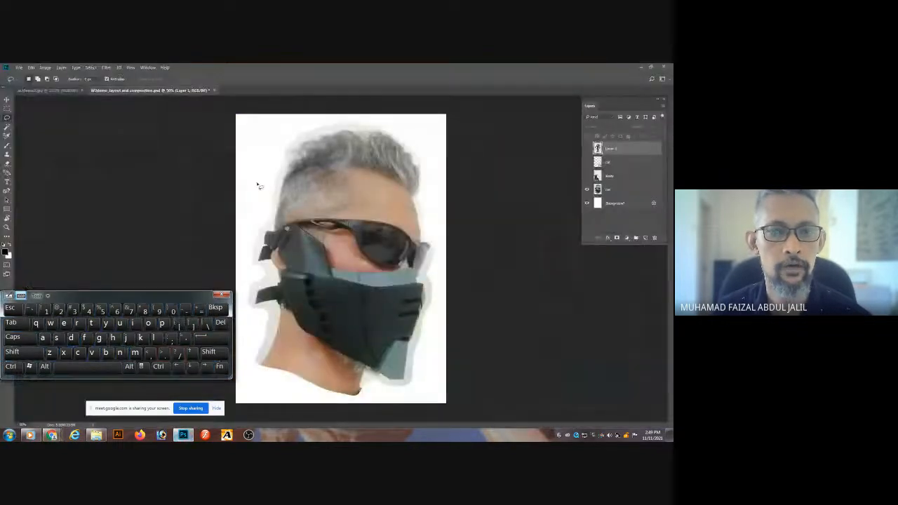
click(74, 93)
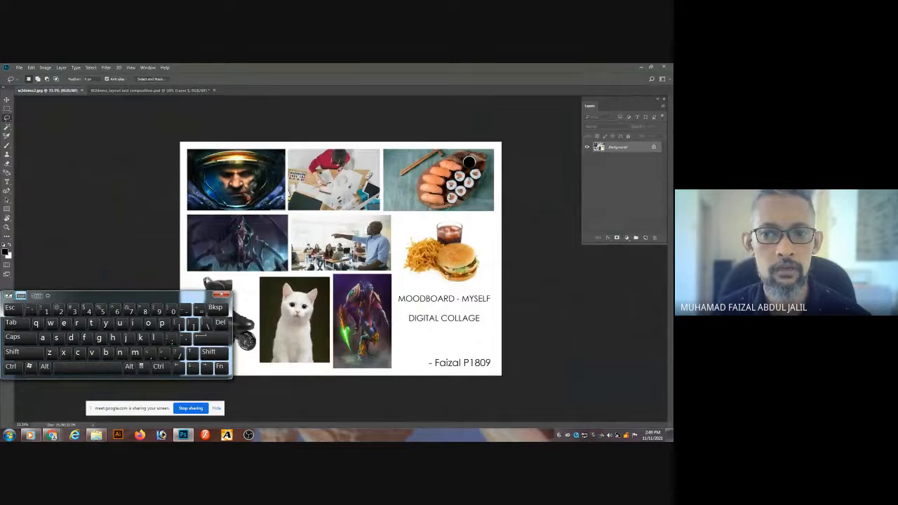
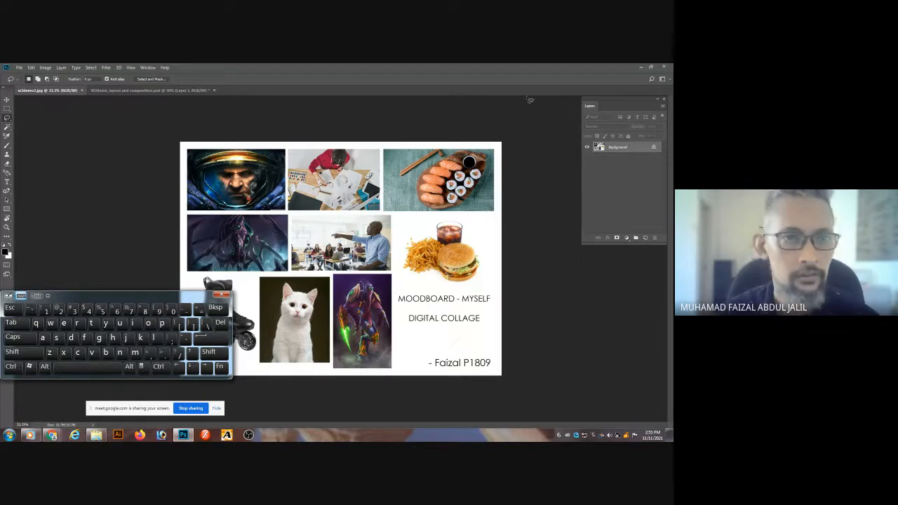
click(180, 90)
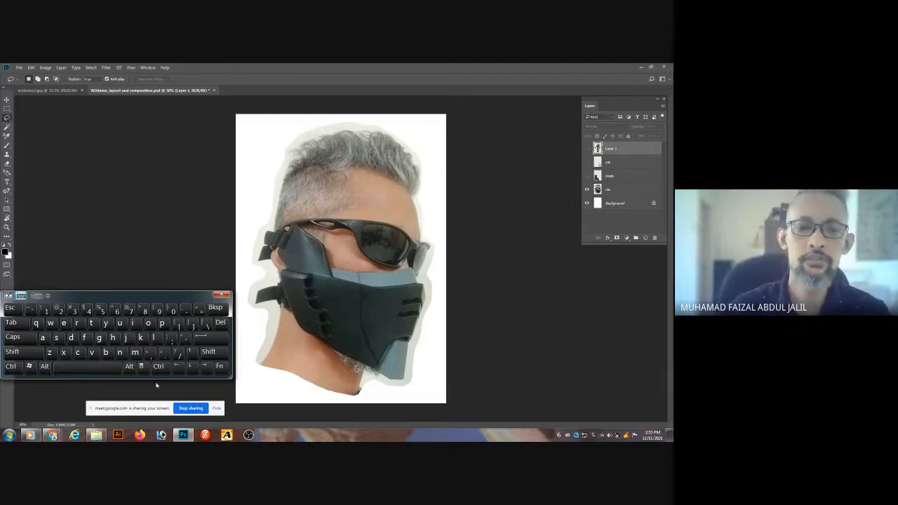
Back in Chrome, save Amazon's open black Casco Elmetto helmet from the related images to the ref folder and close the preview.
mouse_move(52, 429)
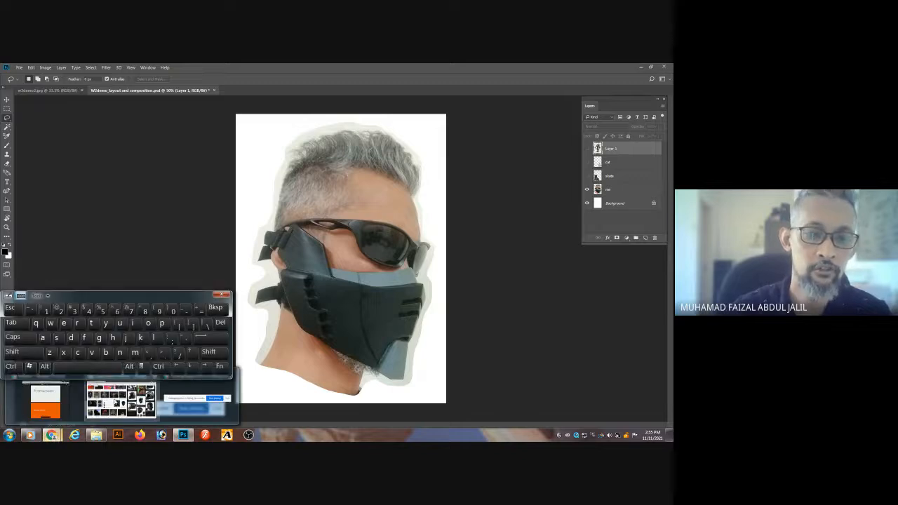
click(121, 398)
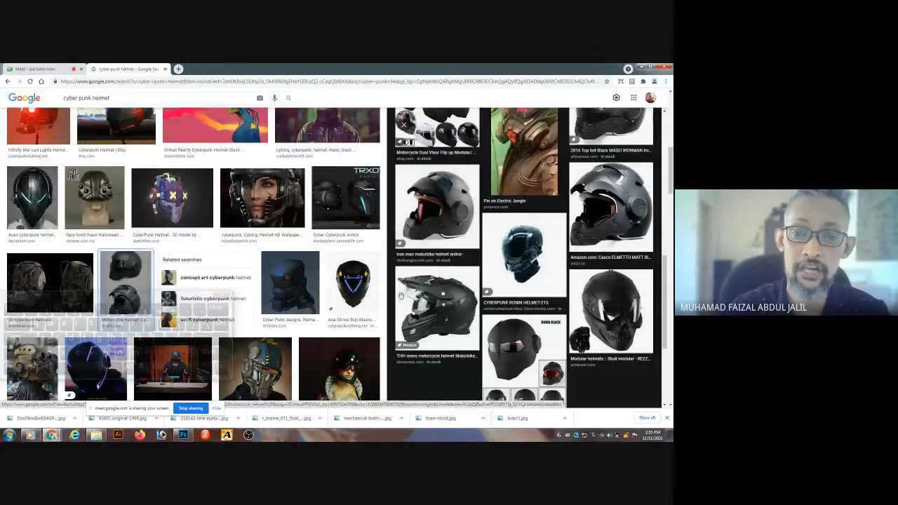
drag(666, 170, 667, 193)
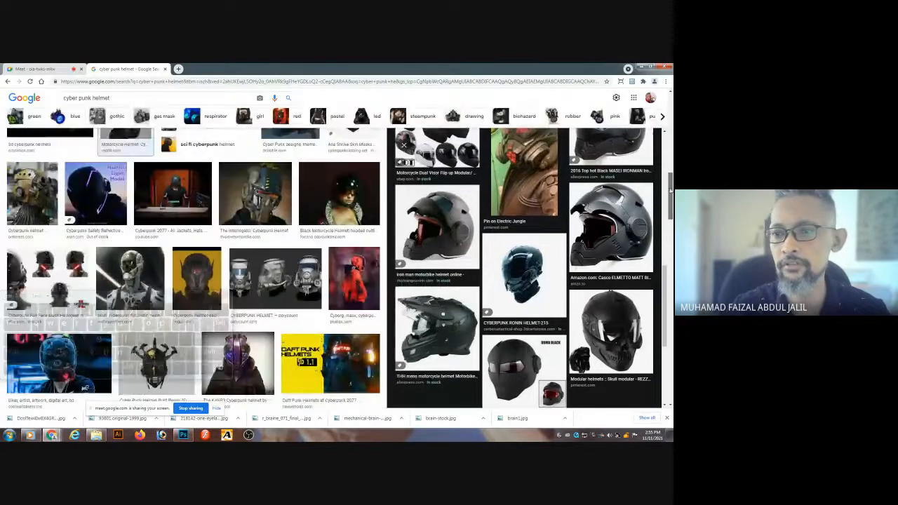
click(617, 226)
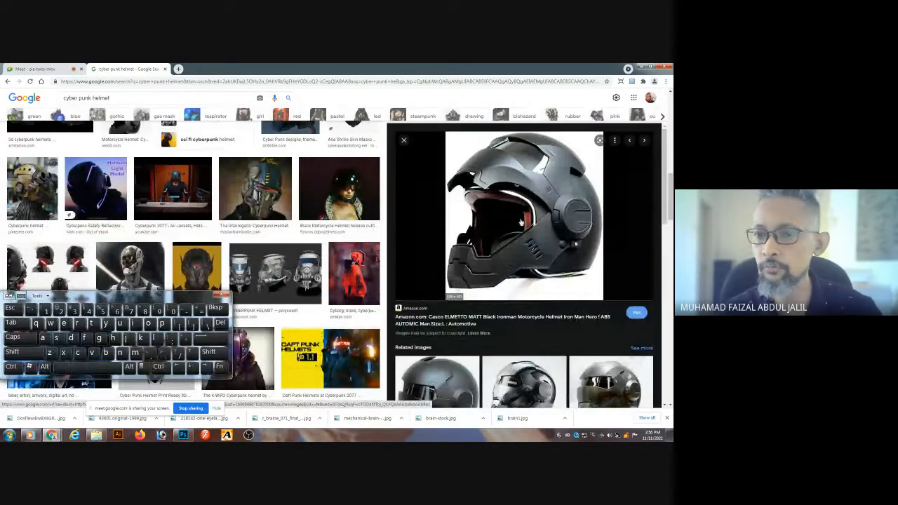
right_click(519, 220)
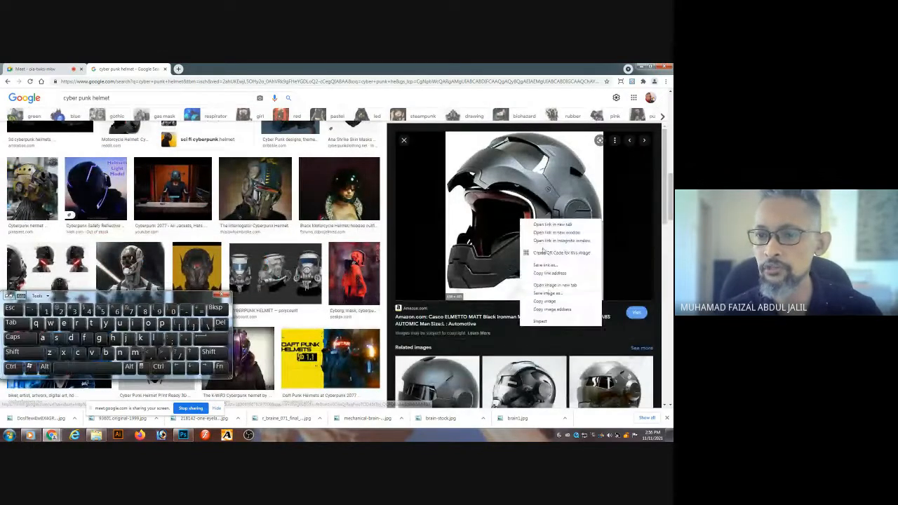
click(551, 294)
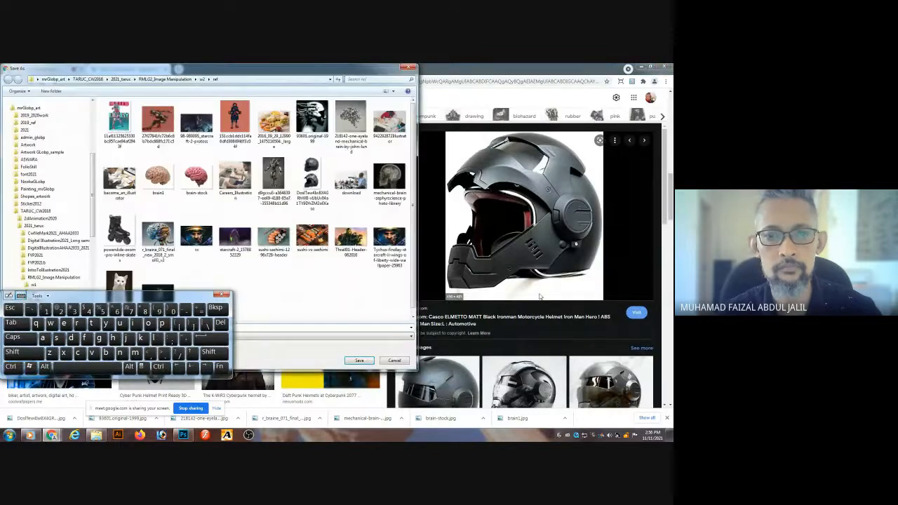
click(360, 360)
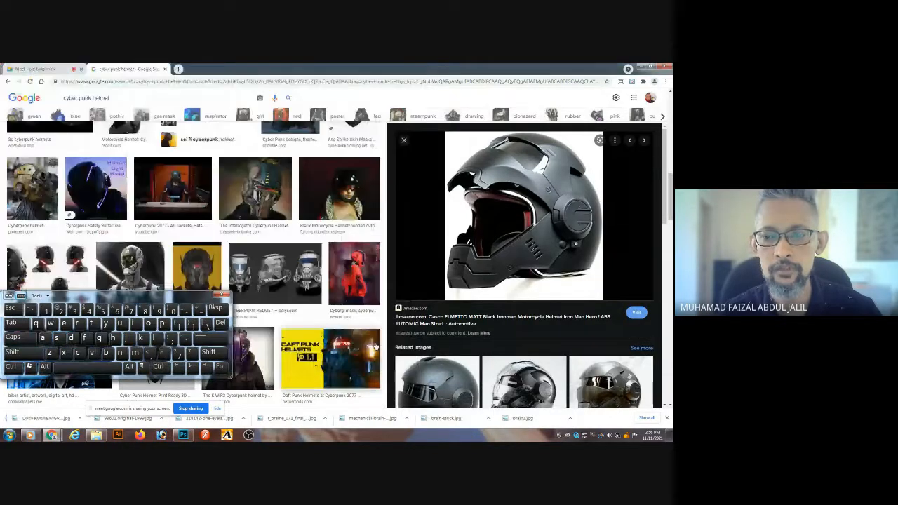
click(403, 142)
Switch from the cyberpunk helmet results to Photoshop and open the brain-stock image from the ref folder.
scroll(671, 207, down, 15)
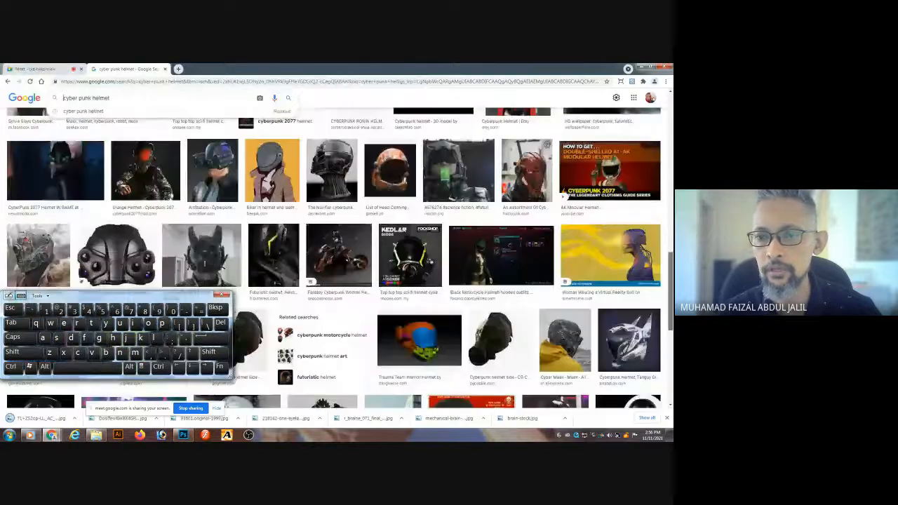
scroll(373, 296, up, 1)
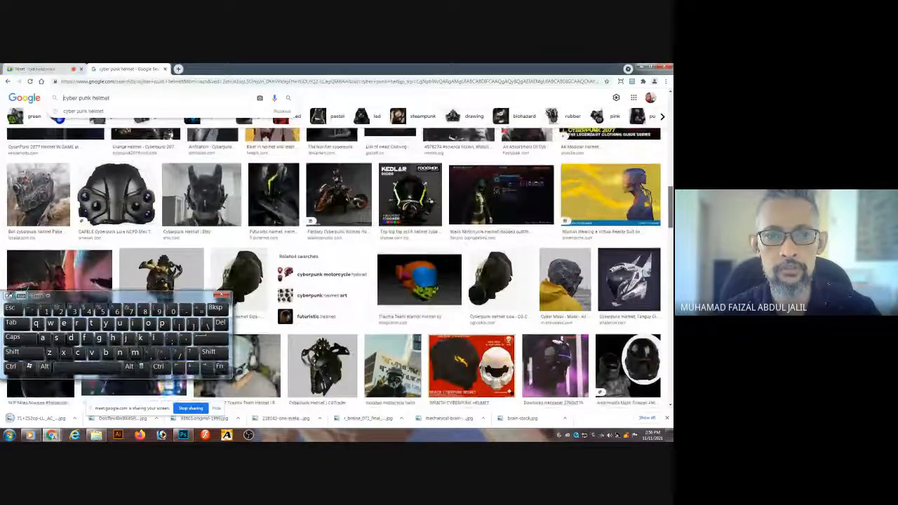
scroll(373, 296, down, 5)
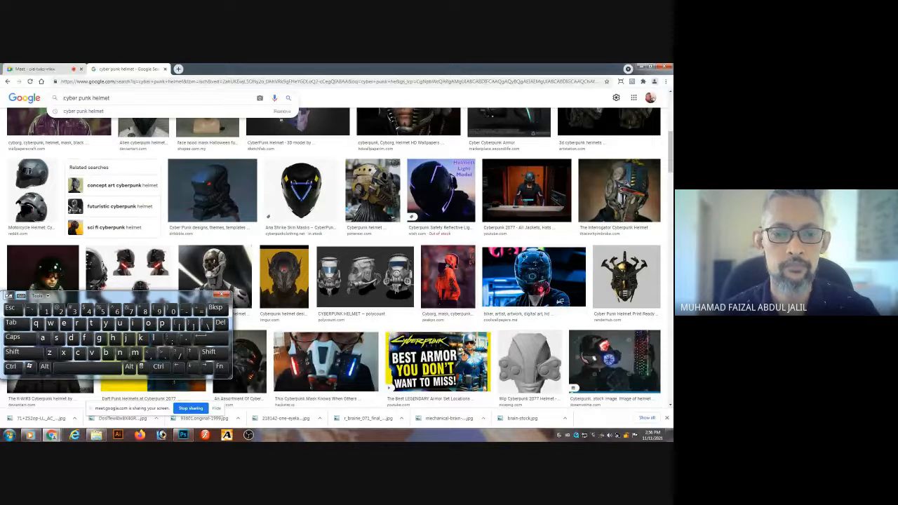
click(183, 435)
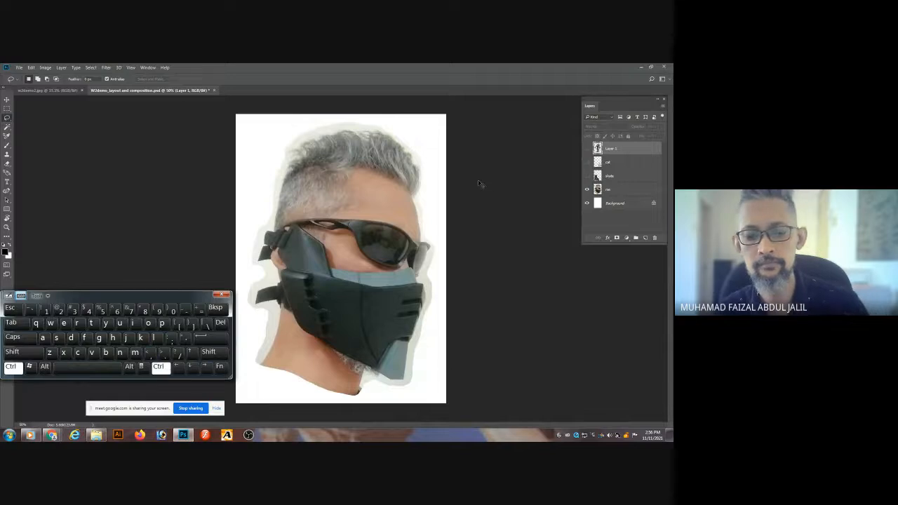
key(ctrl+o)
click(428, 140)
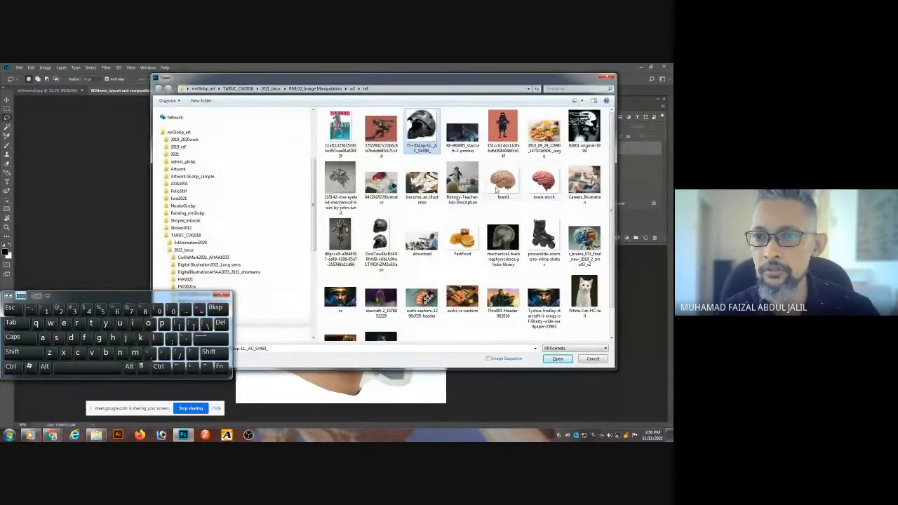
click(537, 184)
double_click(540, 184)
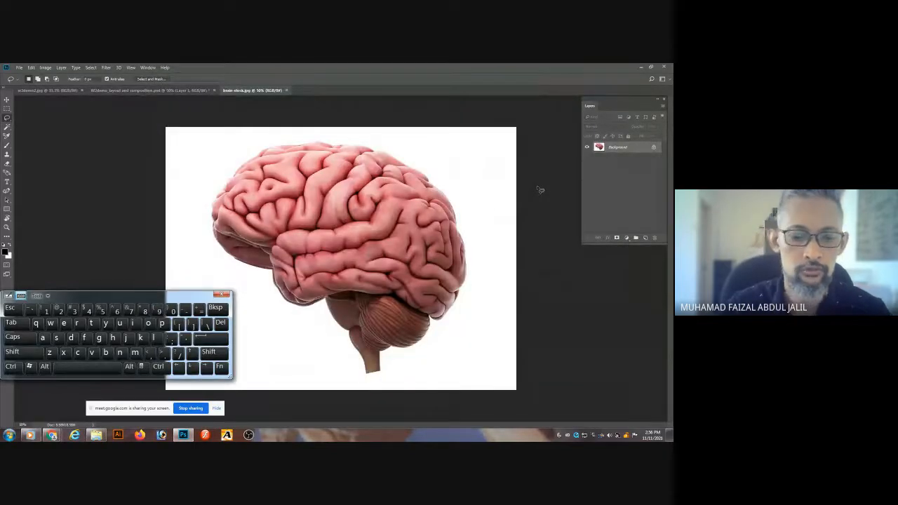
Select the pink brain without its white background, copy it into the layout and composition document and place it over the head.
key(w)
click(443, 153)
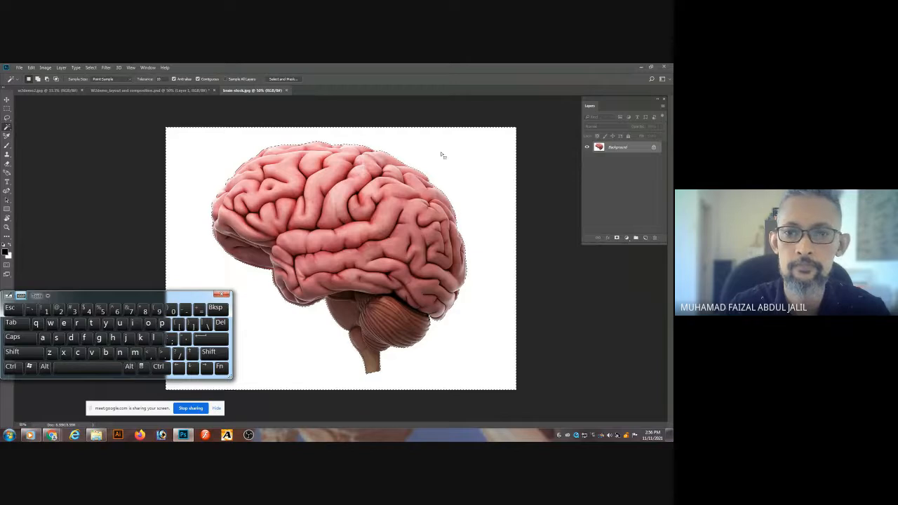
key(ctrl+shift+i)
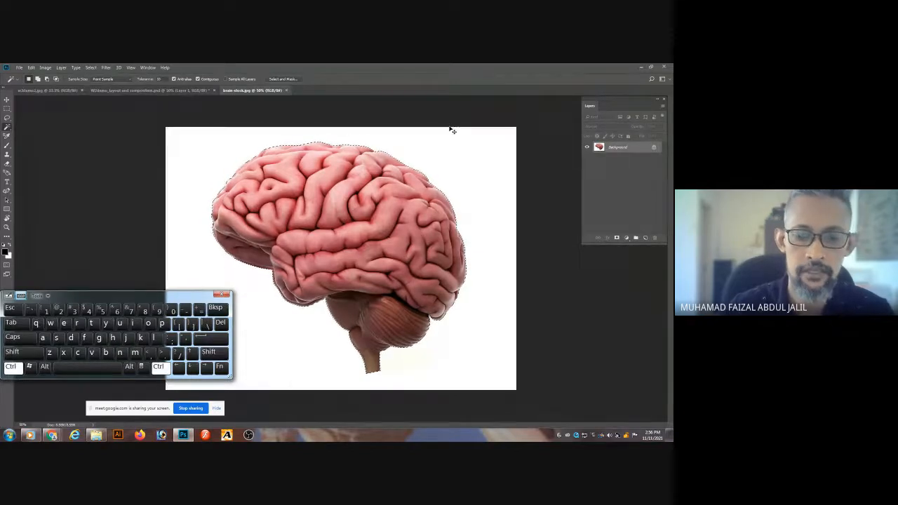
key(ctrl+w)
key(ctrl+v)
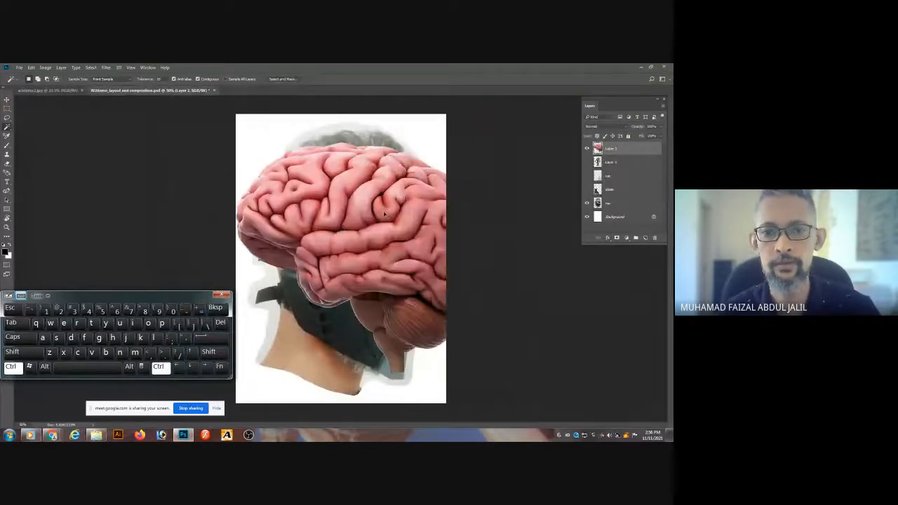
drag(362, 214, 378, 198)
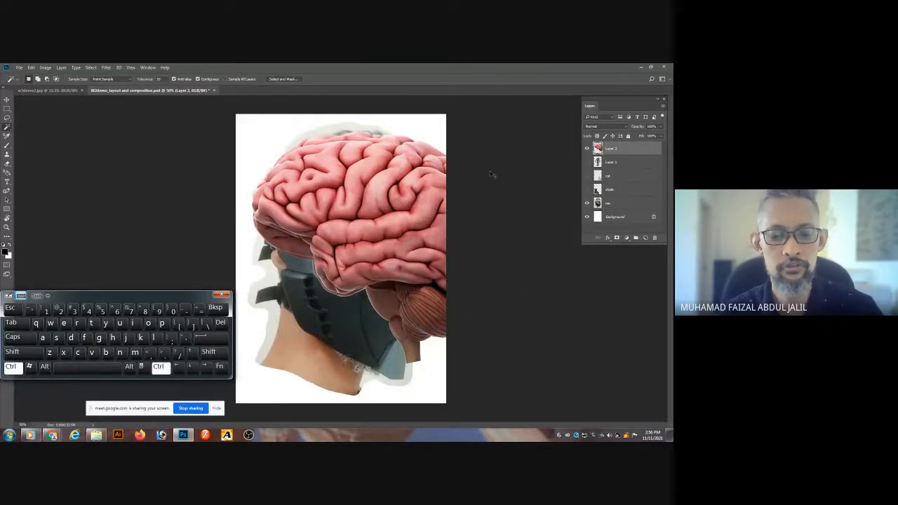
Scale the brain layer down to about 54%, move it over the forehead and flip it horizontally.
key(ctrl+t)
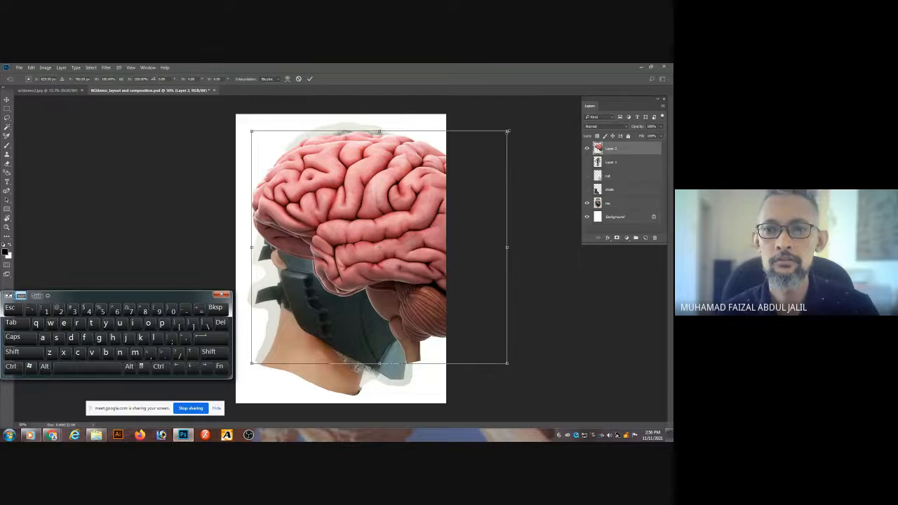
drag(507, 131, 387, 234)
drag(331, 291, 362, 225)
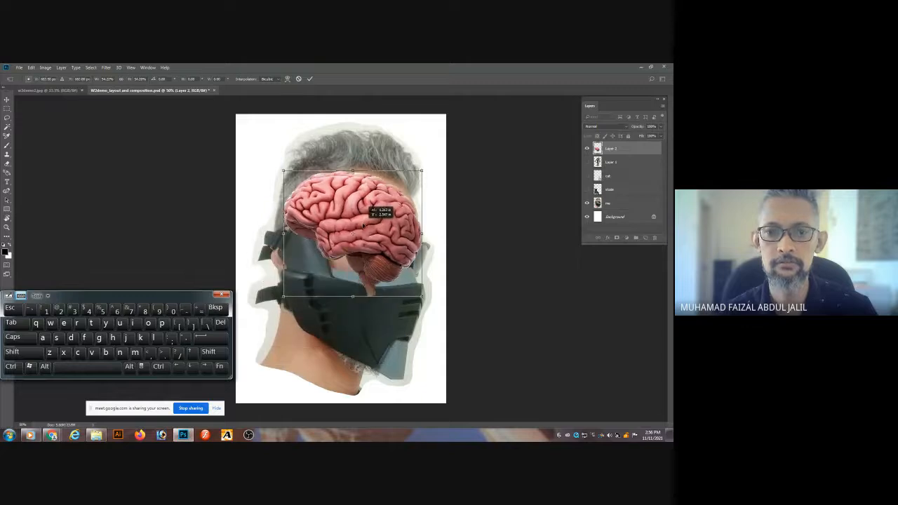
click(45, 68)
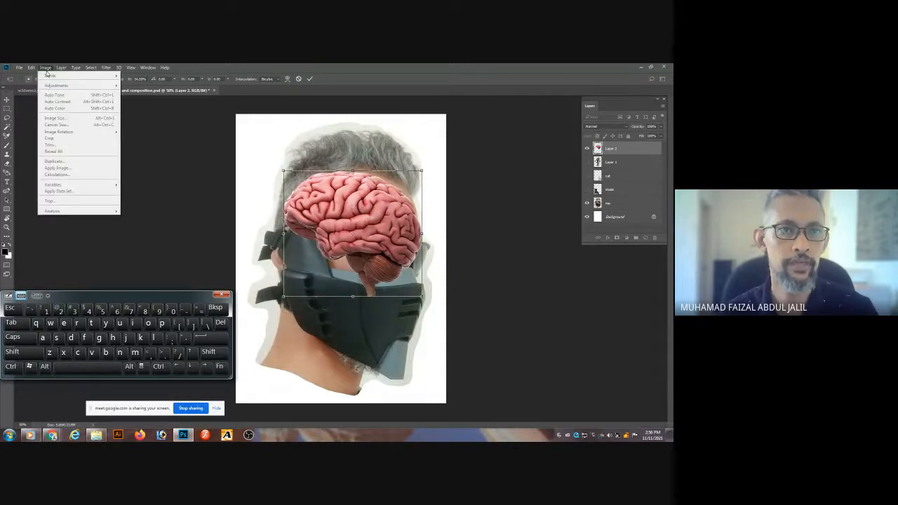
mouse_move(32, 68)
mouse_move(60, 218)
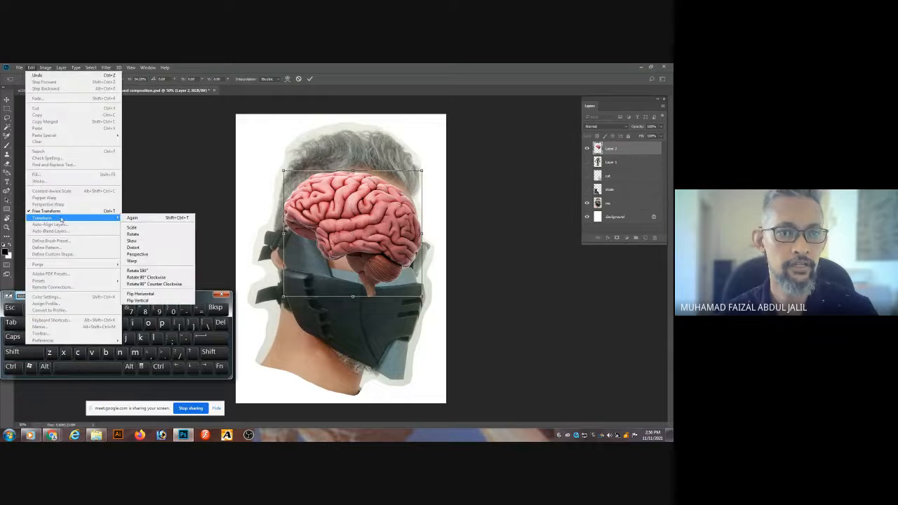
click(137, 294)
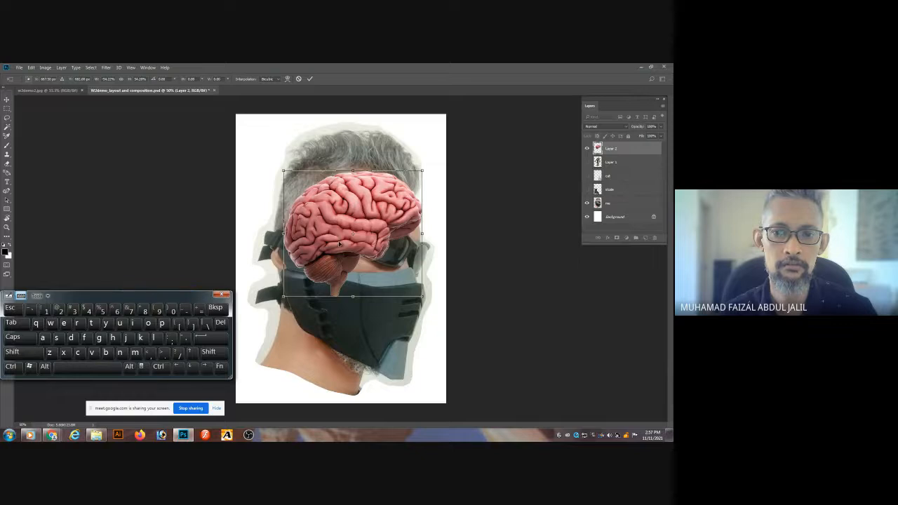
Shrink the brain to about 49%, rotate it about 23 degrees clockwise and fit it inside the upper head.
drag(351, 209, 347, 197)
drag(423, 151, 429, 186)
drag(370, 191, 377, 187)
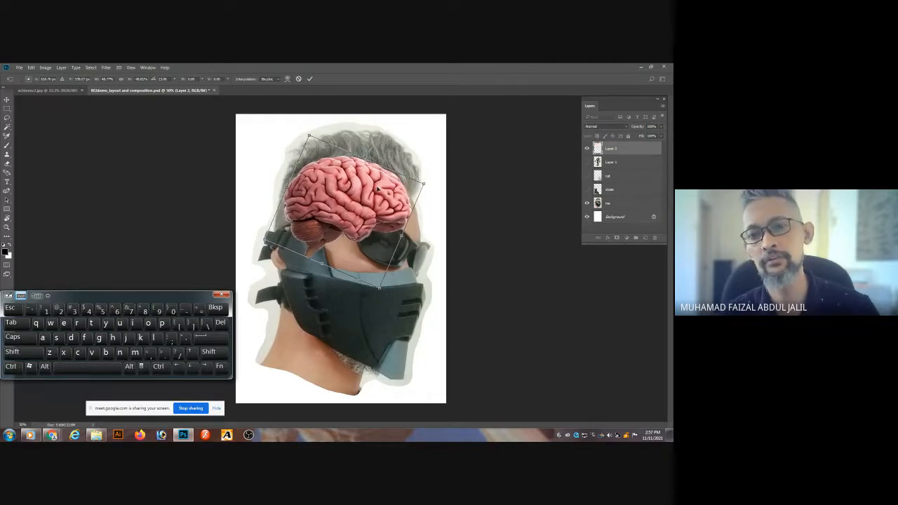
key(Return)
key(w)
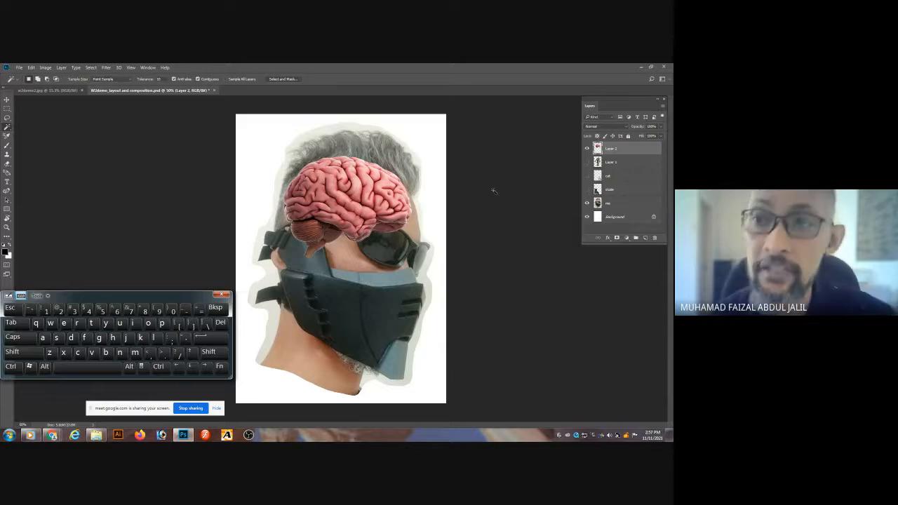
Toggle the brain layer's visibility to compare the portrait with and without it, leaving the layer shown.
click(586, 149)
click(586, 150)
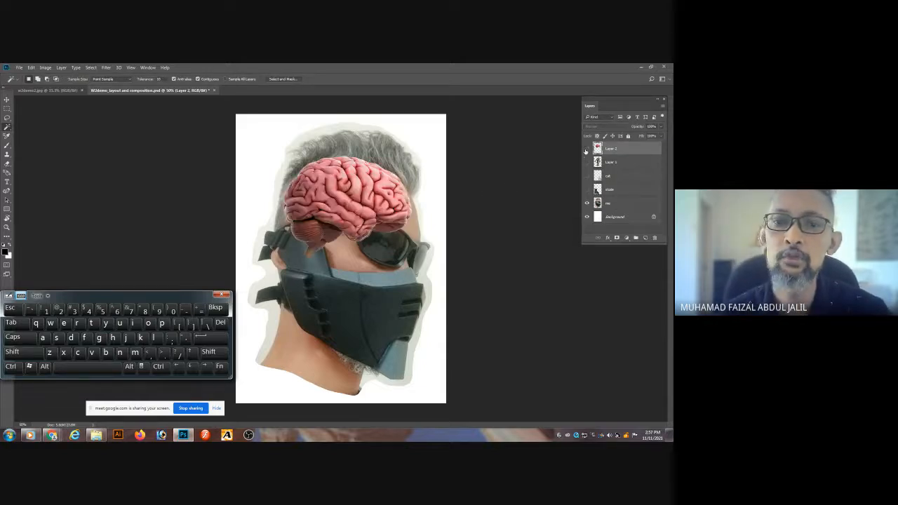
click(586, 149)
click(586, 149)
click(586, 149)
click(586, 150)
click(586, 149)
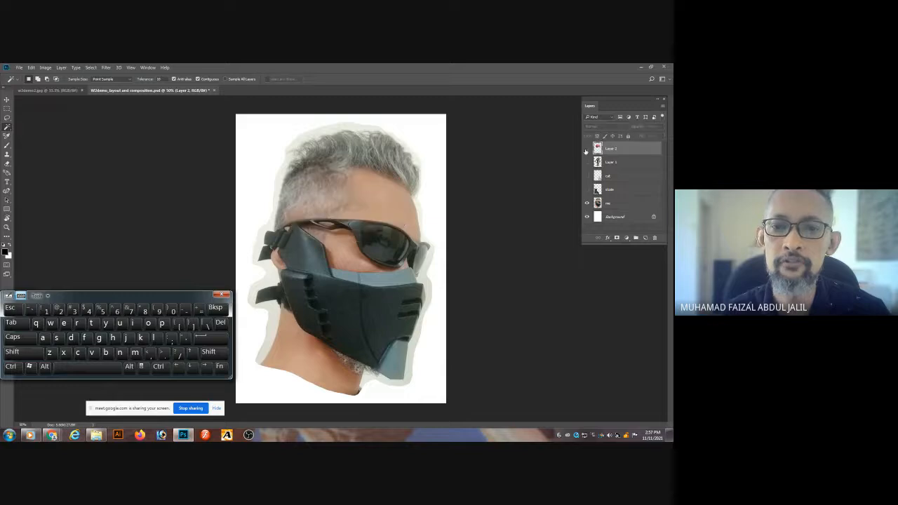
click(587, 149)
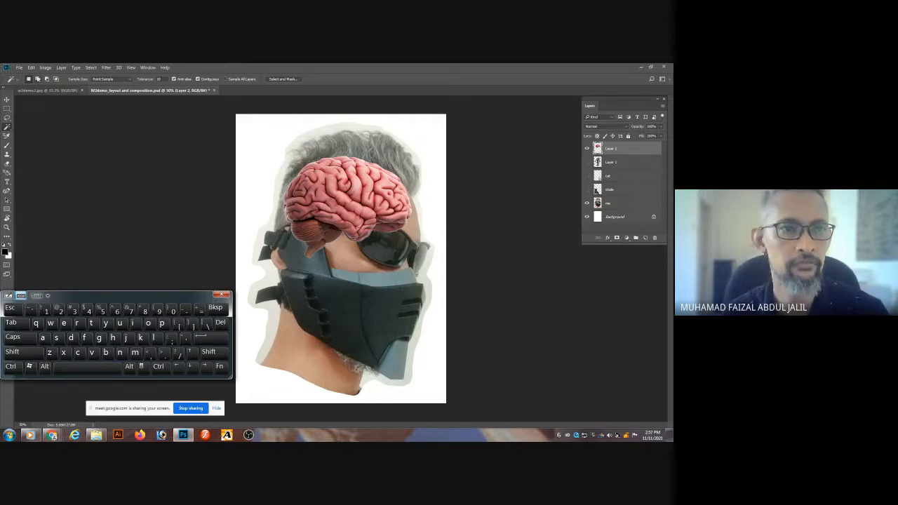
Apply a Perspective transform to the brain layer, tapering its back end to match the angle of the head.
click(31, 68)
mouse_move(66, 218)
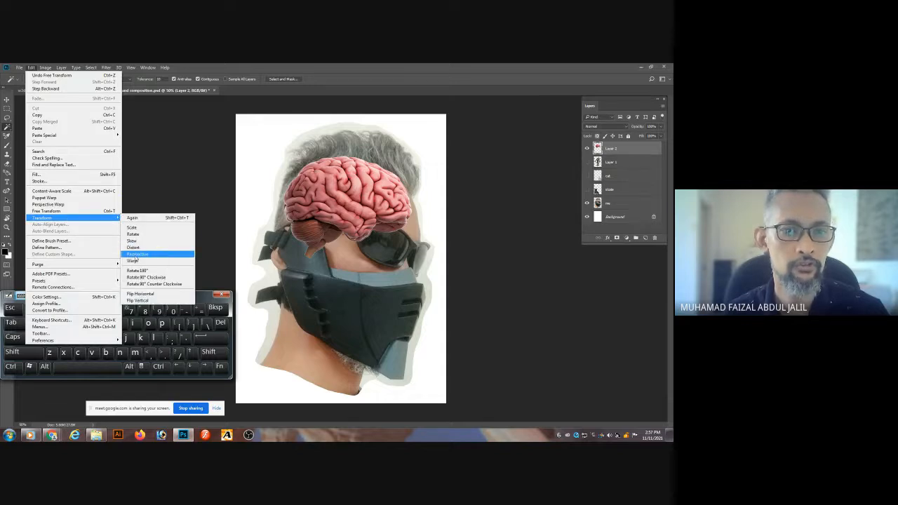
click(135, 254)
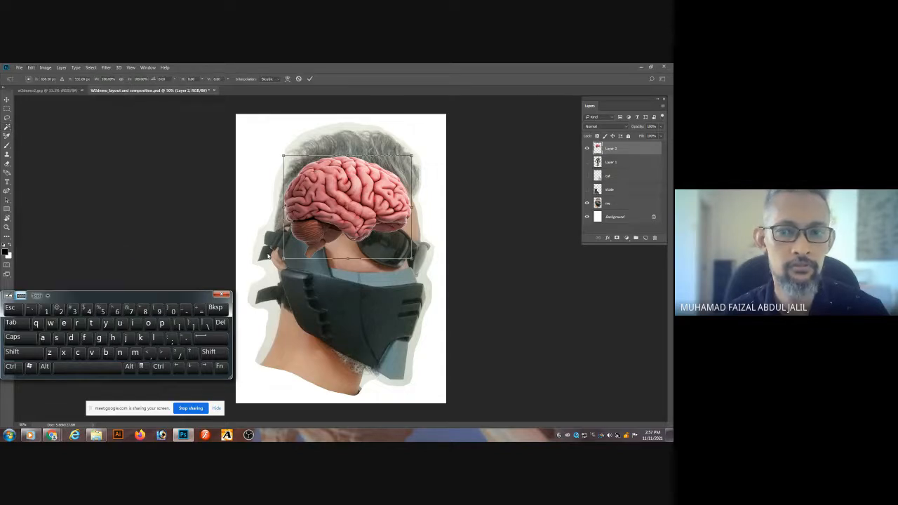
drag(281, 261, 283, 251)
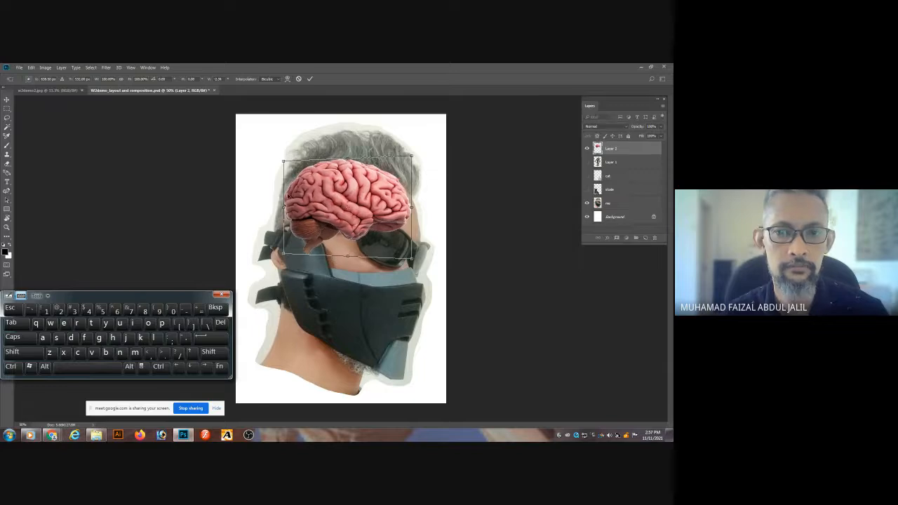
drag(284, 161, 290, 159)
mouse_move(283, 251)
mouse_down()
mouse_move(290, 250)
mouse_move(284, 243)
mouse_up()
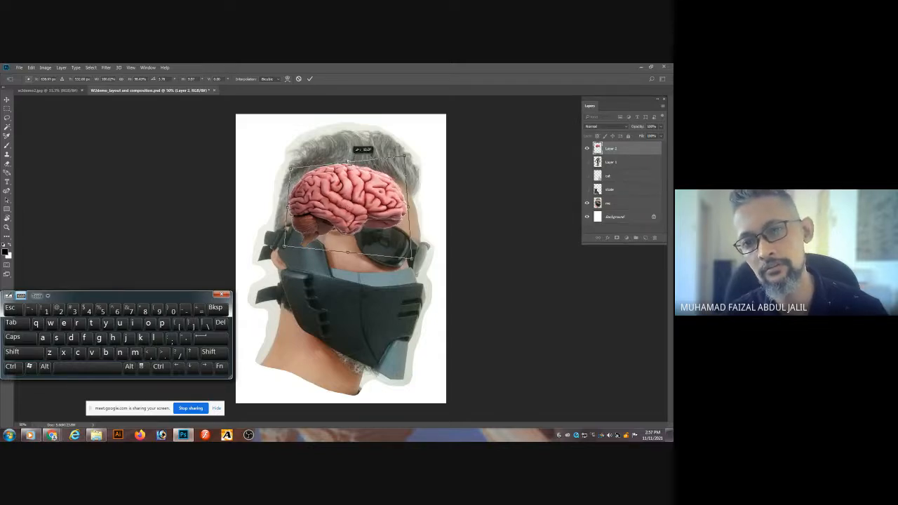
key(Return)
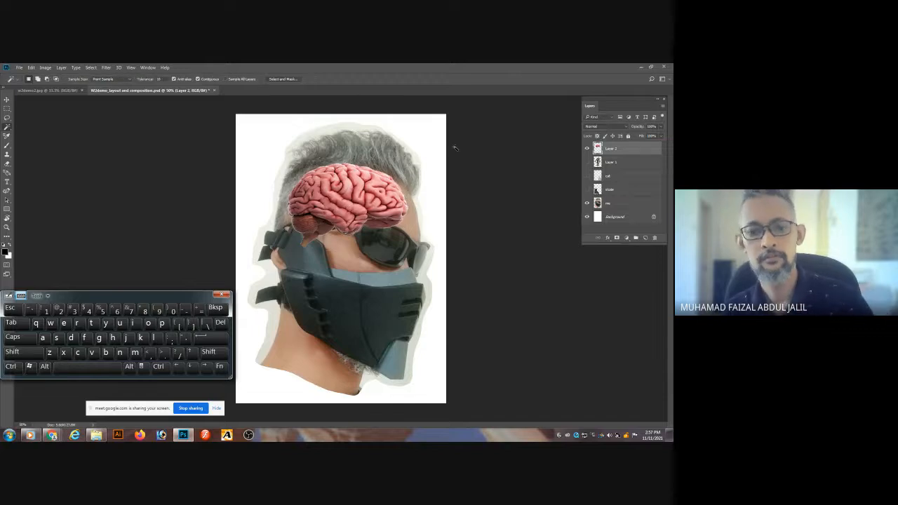
Free Transform the brain to stretch it slightly upward, nudge it toward the face and rotate it slightly clockwise.
key(ctrl+t)
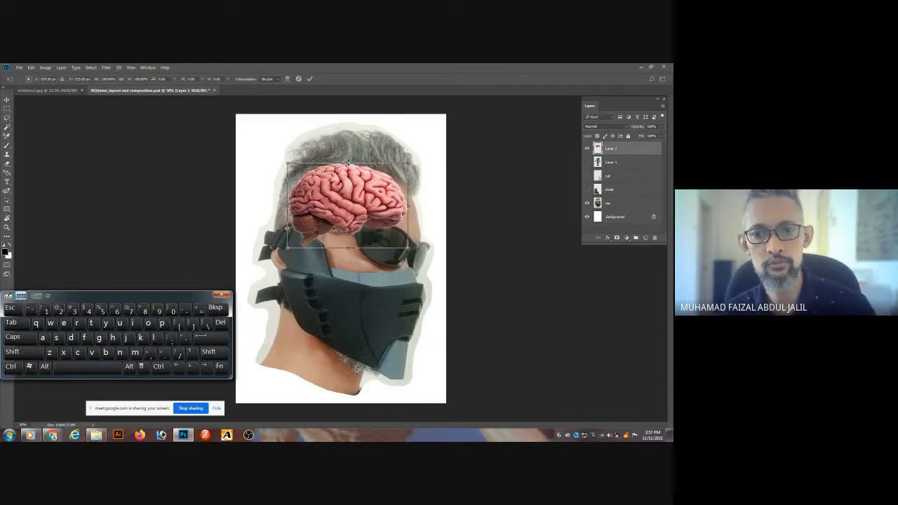
drag(349, 162, 349, 158)
drag(387, 182, 391, 182)
drag(426, 154, 428, 162)
key(Return)
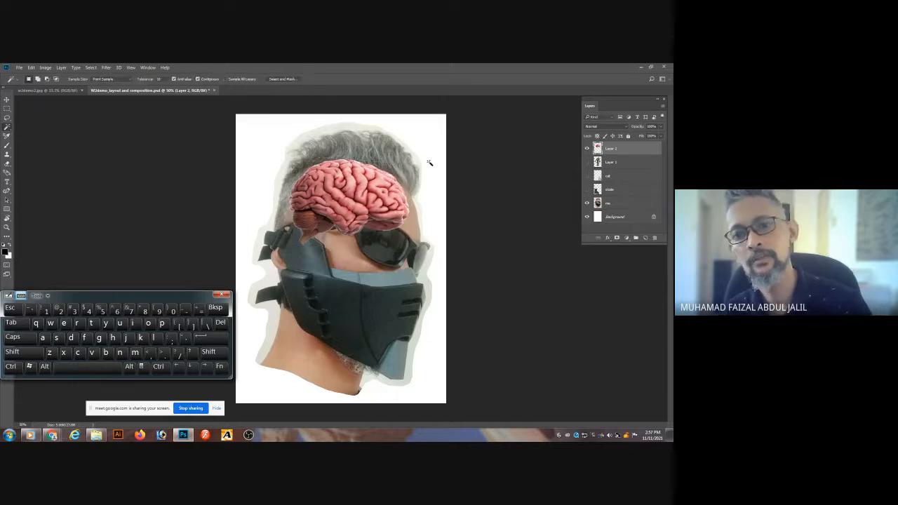
key(w)
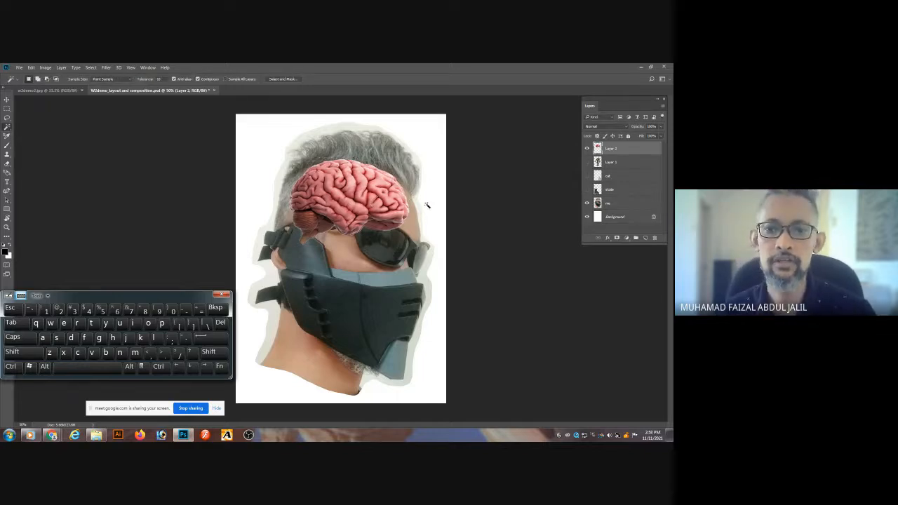
Toggle the visibility of the portrait, brain and armoured figure layers to compare how they combine in the composition.
key(ctrl)
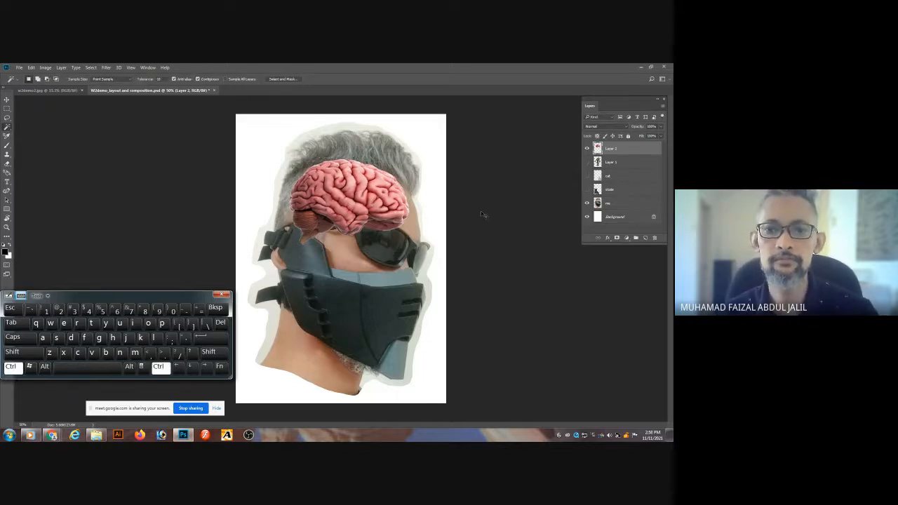
click(586, 202)
click(586, 202)
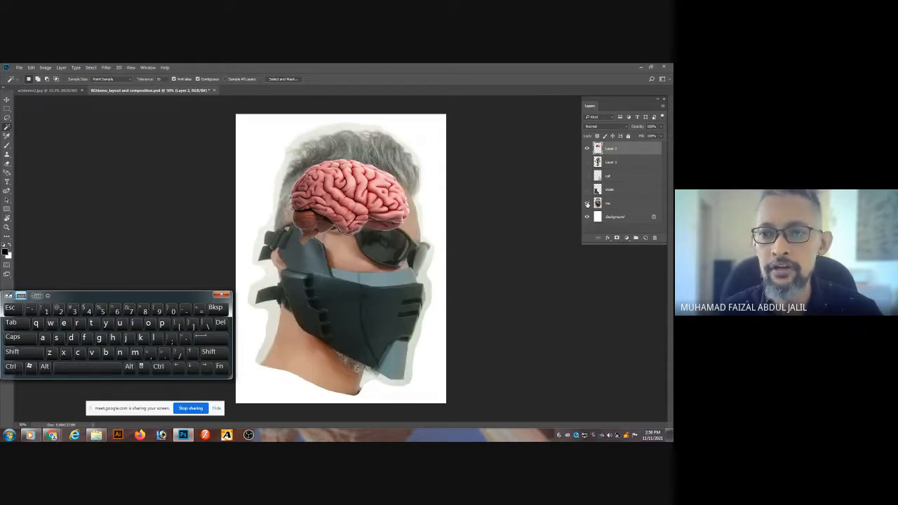
click(587, 204)
click(587, 204)
click(587, 149)
click(587, 149)
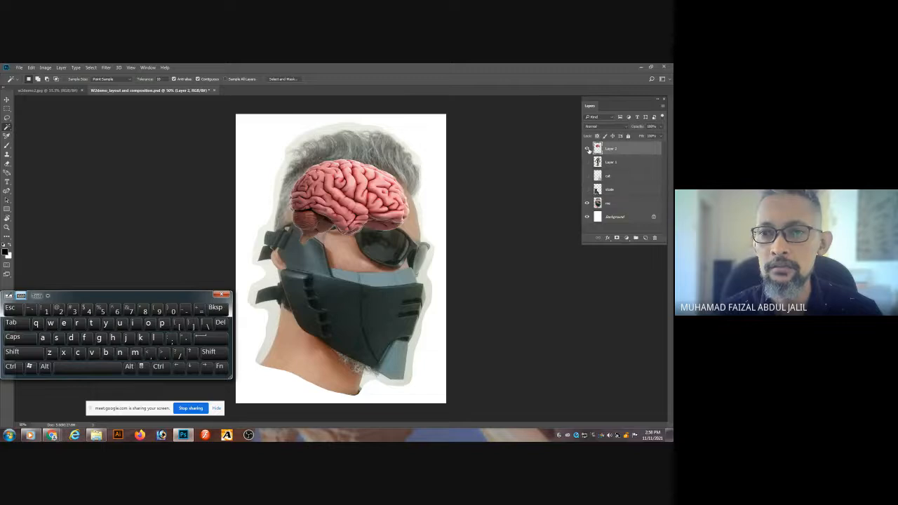
click(587, 149)
click(587, 149)
click(586, 162)
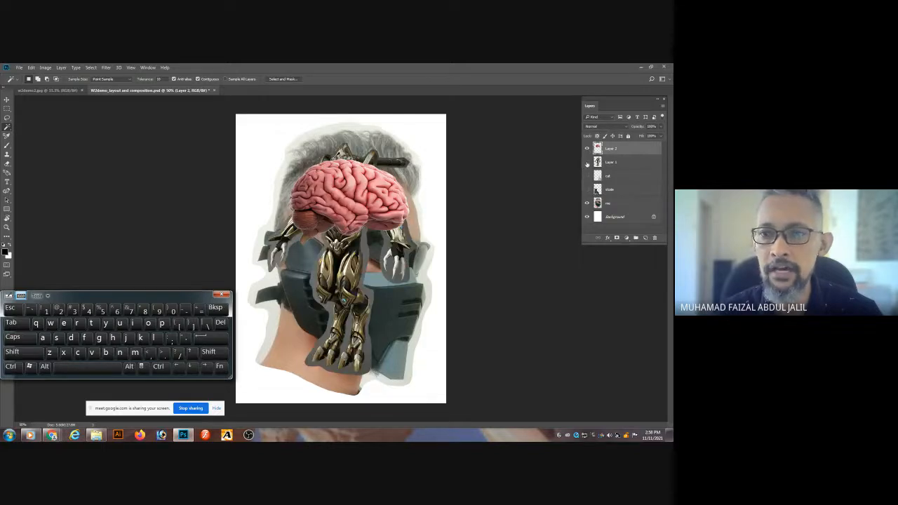
click(587, 163)
click(587, 163)
click(587, 163)
click(587, 162)
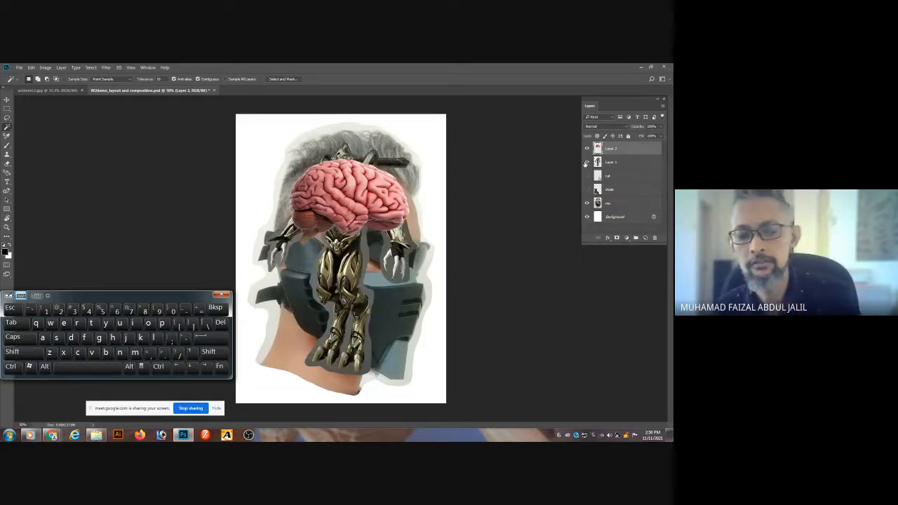
Browse the reference images in the ref folder without opening any of them.
key(ctrl+o)
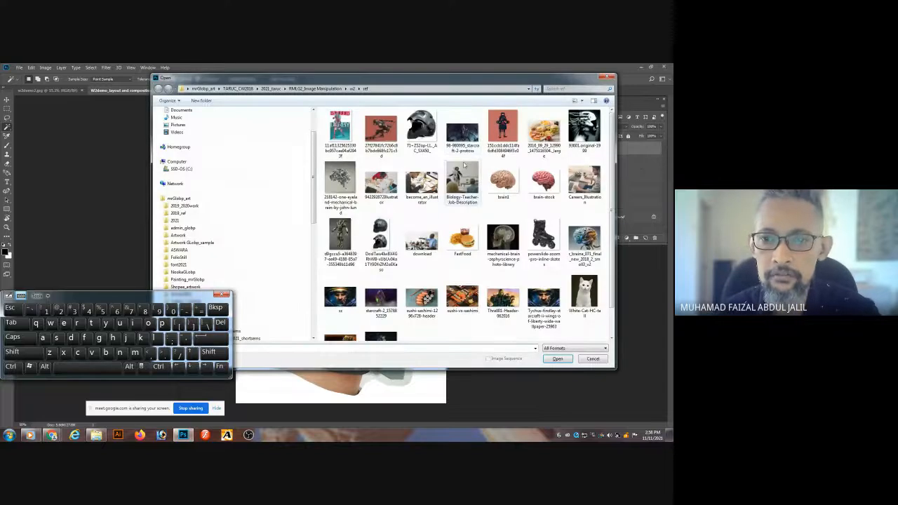
mouse_move(613, 169)
mouse_down()
mouse_move(612, 192)
mouse_move(612, 159)
mouse_up()
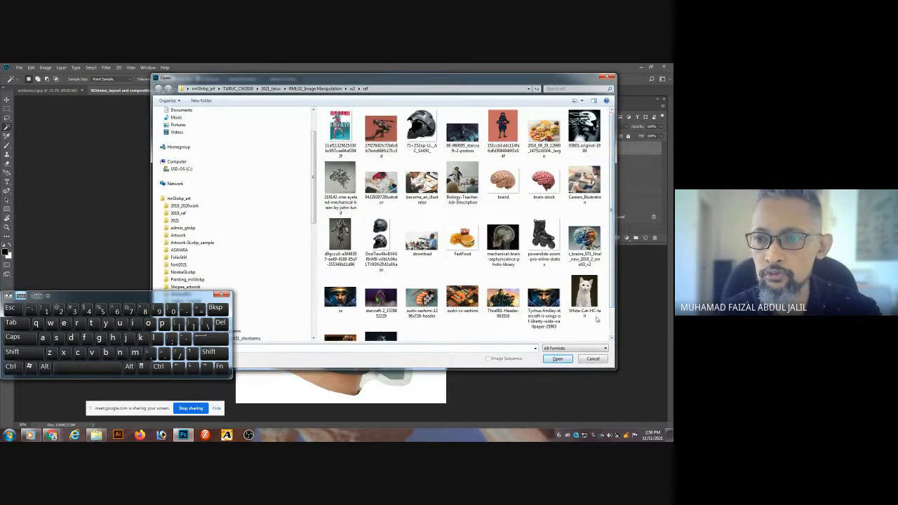
click(600, 361)
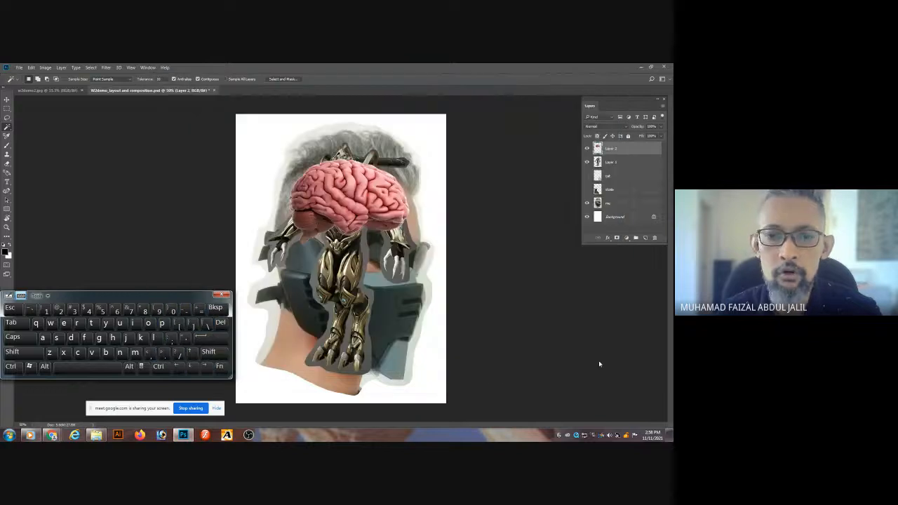
Hide the armoured figure and brain layers so only the portrait shows on the background.
click(587, 161)
click(587, 148)
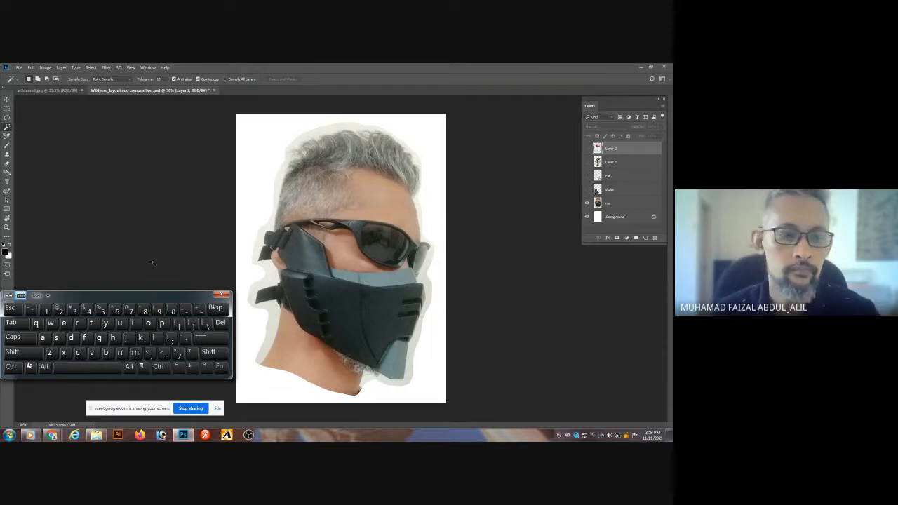
Switch to the Google Meet call in Chrome, read the in-call messages, and return to Photoshop.
mouse_move(52, 434)
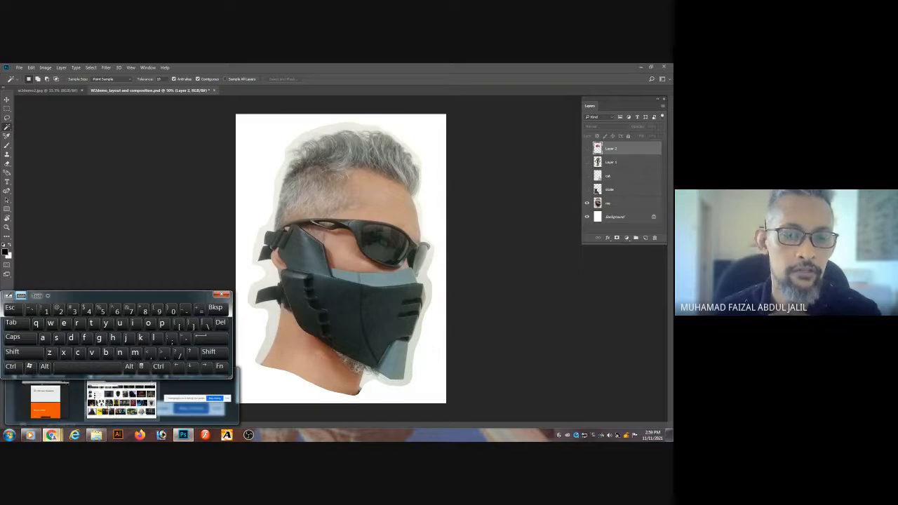
click(109, 403)
click(52, 68)
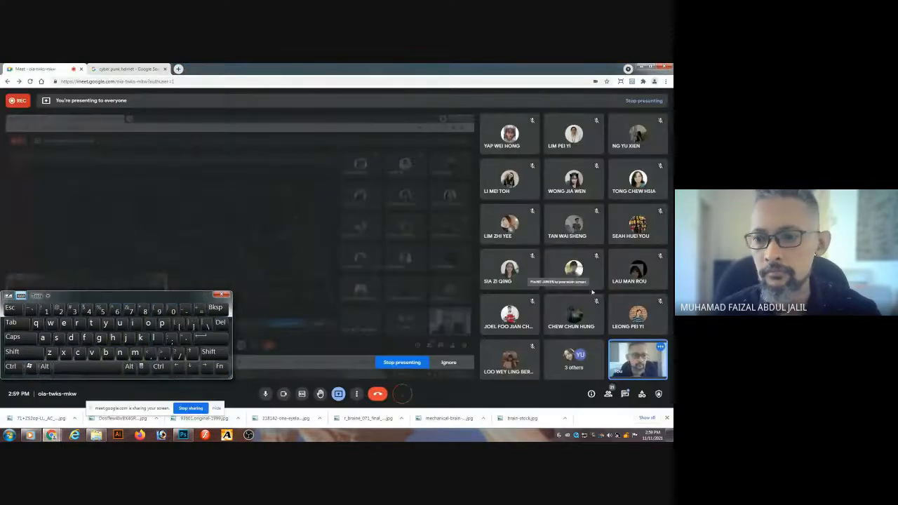
click(625, 393)
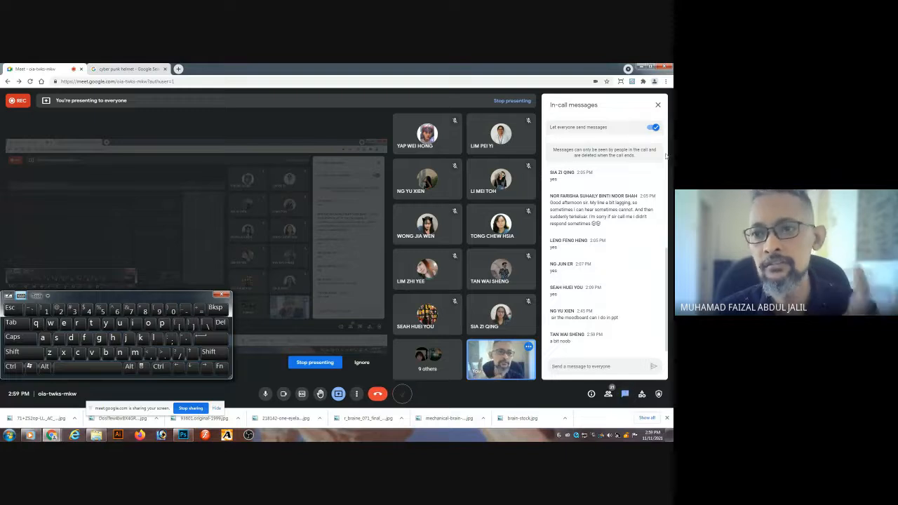
click(657, 106)
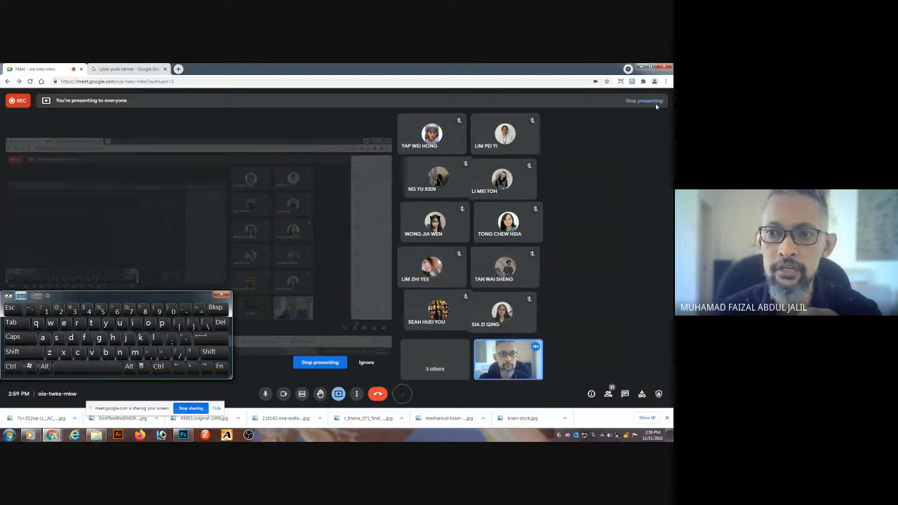
click(183, 434)
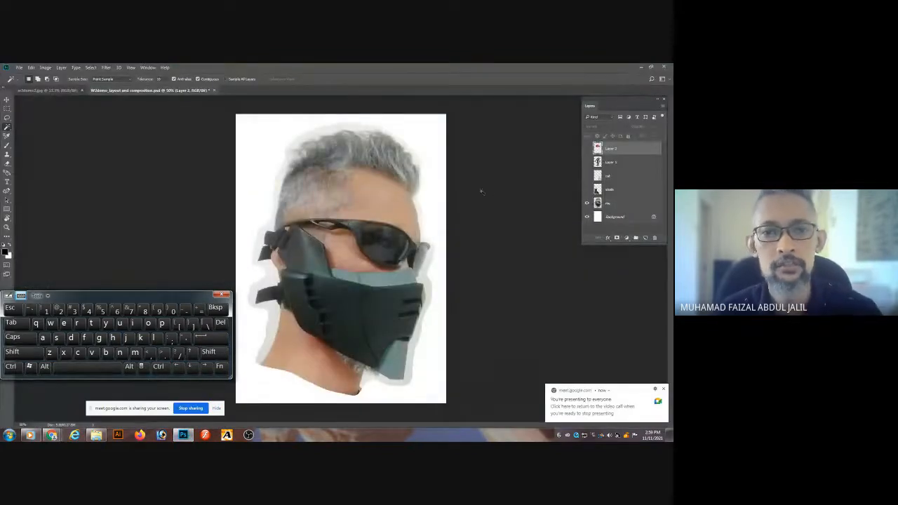
Float the composition and moodboard documents in separate windows side by side, and close the on-screen keyboard.
drag(161, 91, 129, 101)
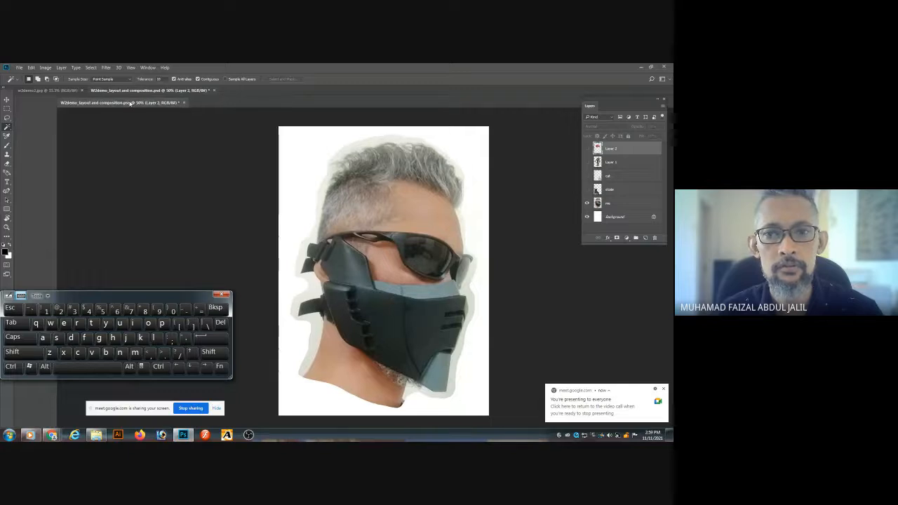
drag(130, 102, 198, 98)
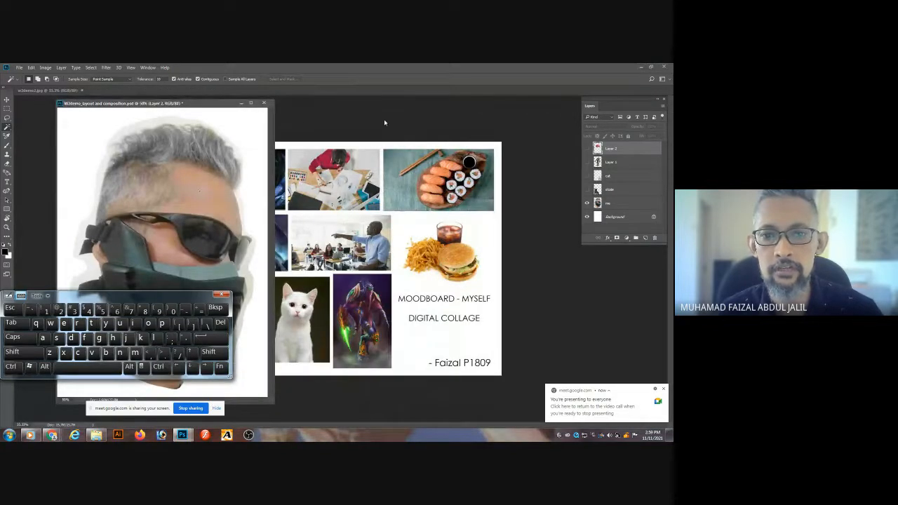
drag(219, 110, 187, 109)
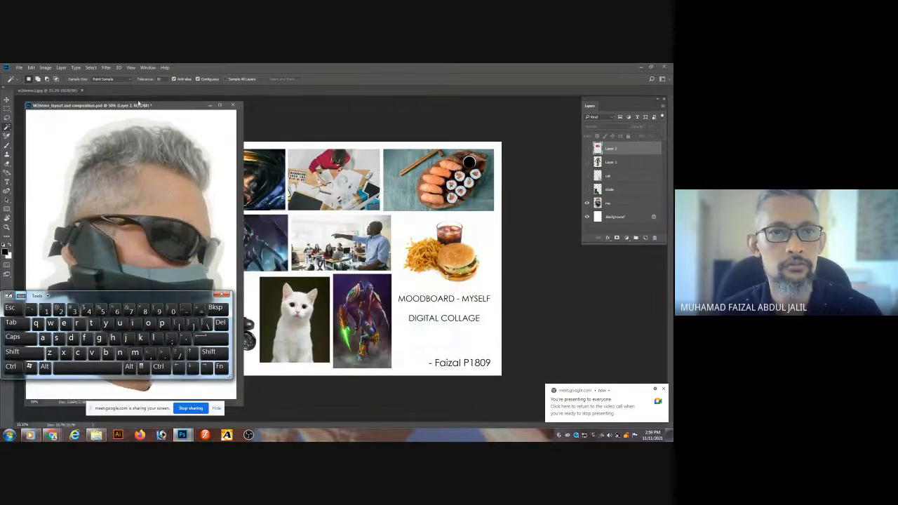
drag(64, 98, 319, 115)
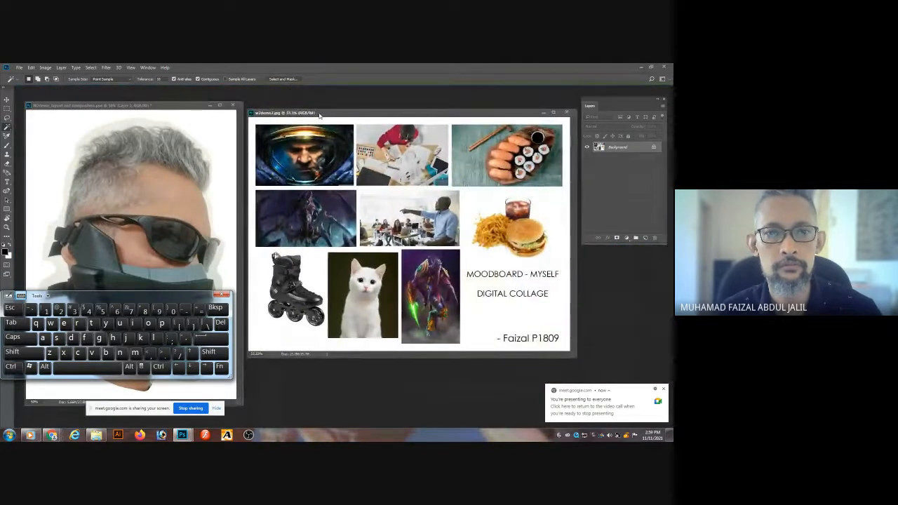
click(222, 295)
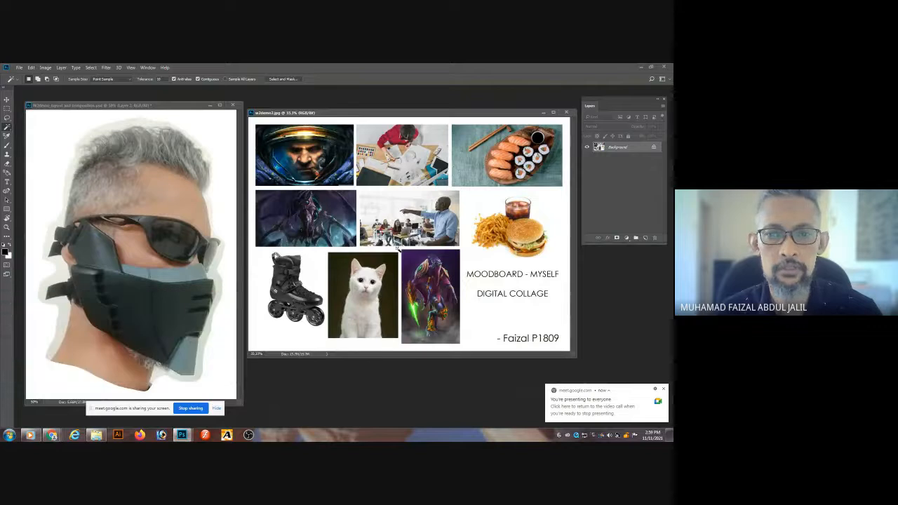
Close the floating moodboard image, leaving the composition document open.
drag(375, 117, 370, 111)
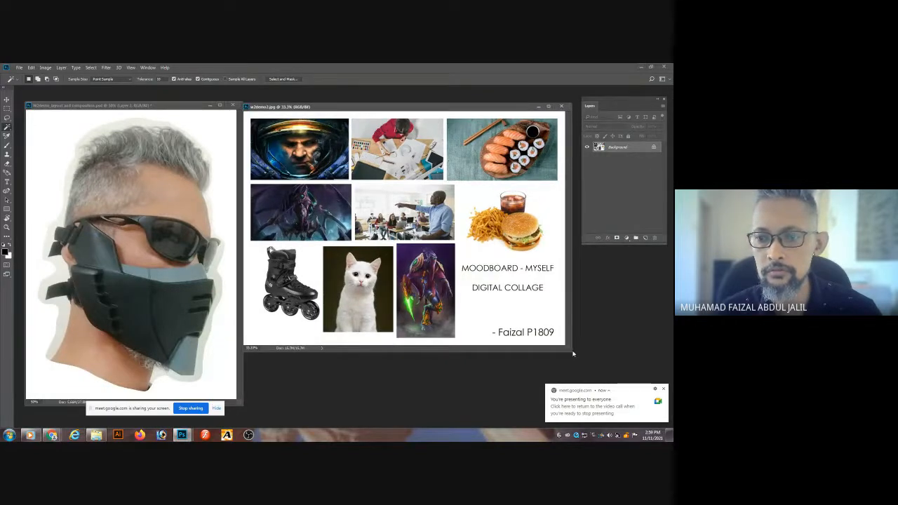
drag(570, 349, 542, 307)
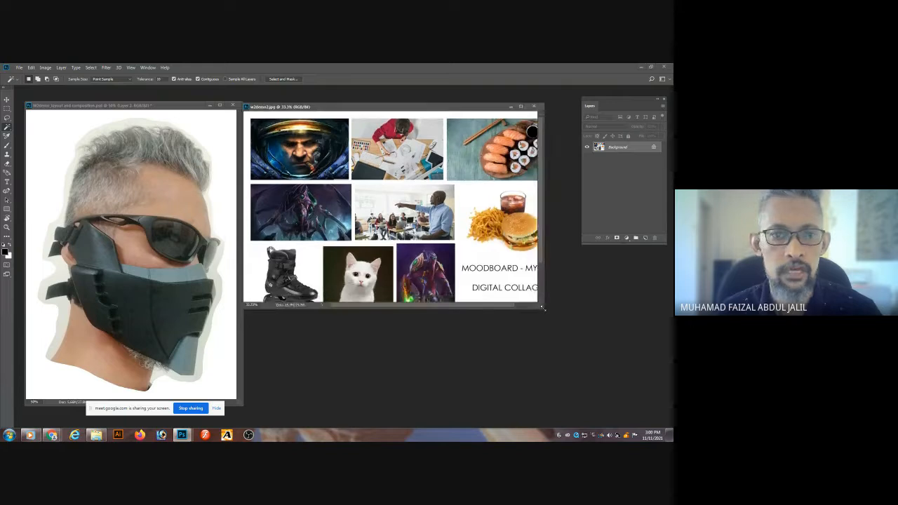
click(533, 106)
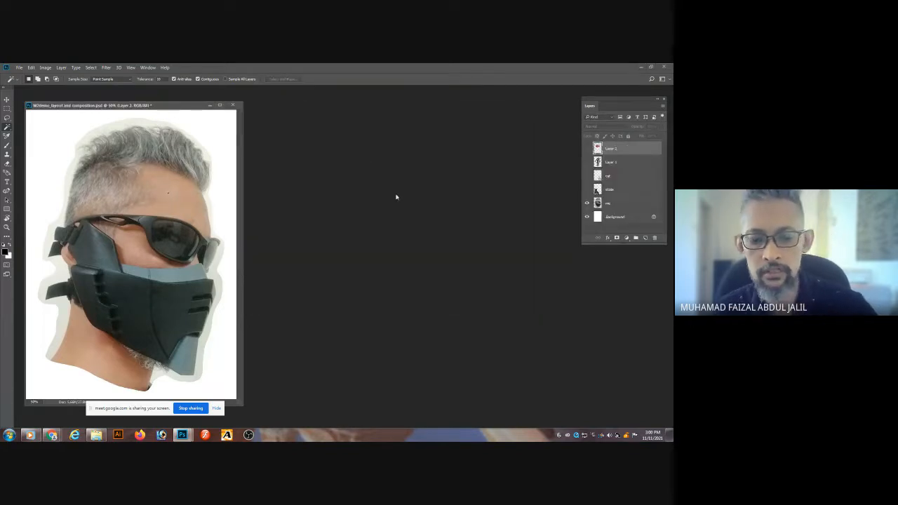
Create a new landscape document of 11 x 8 inches at 150 pixels/inch, in RGB Color with a white background.
key(ctrl+n)
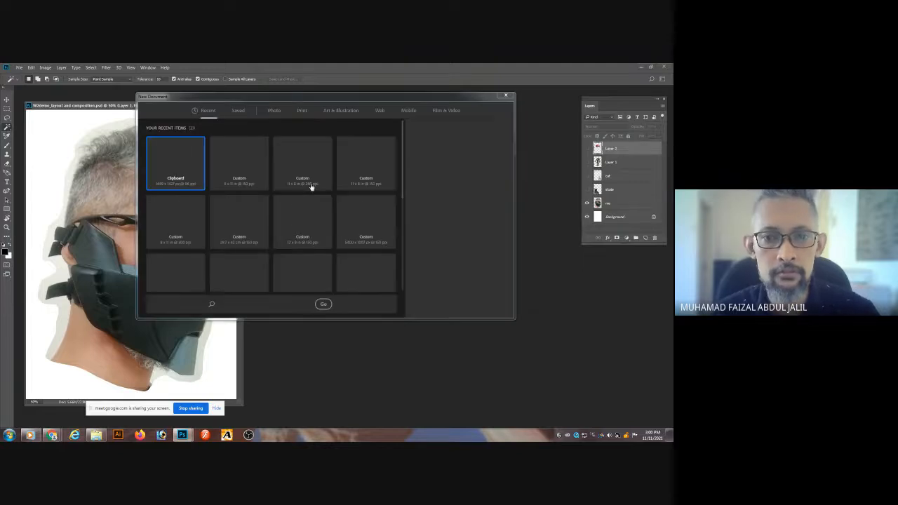
click(299, 176)
click(245, 175)
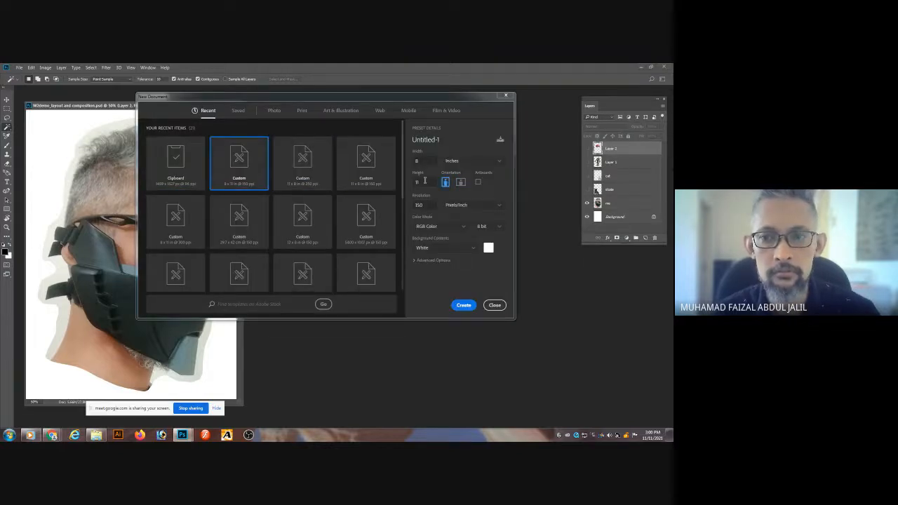
click(462, 306)
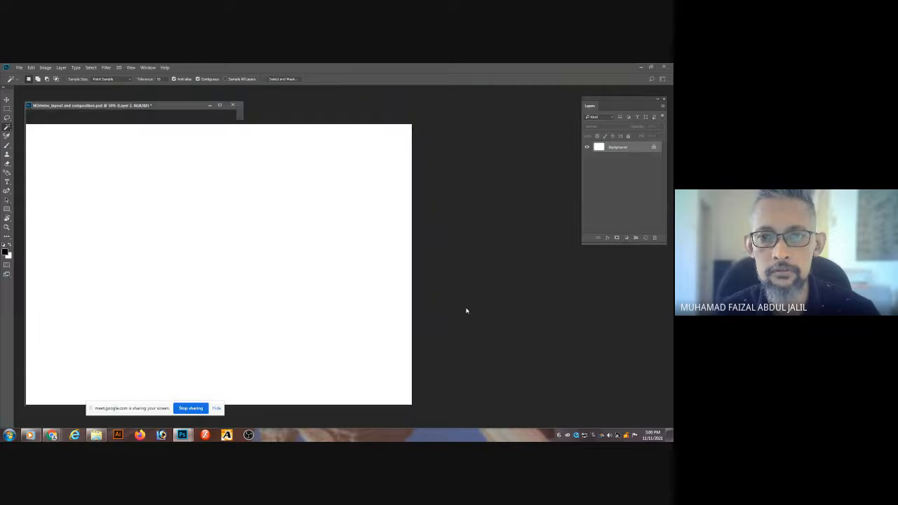
Arrange the portrait composition and the blank document windows side by side.
drag(201, 121, 439, 116)
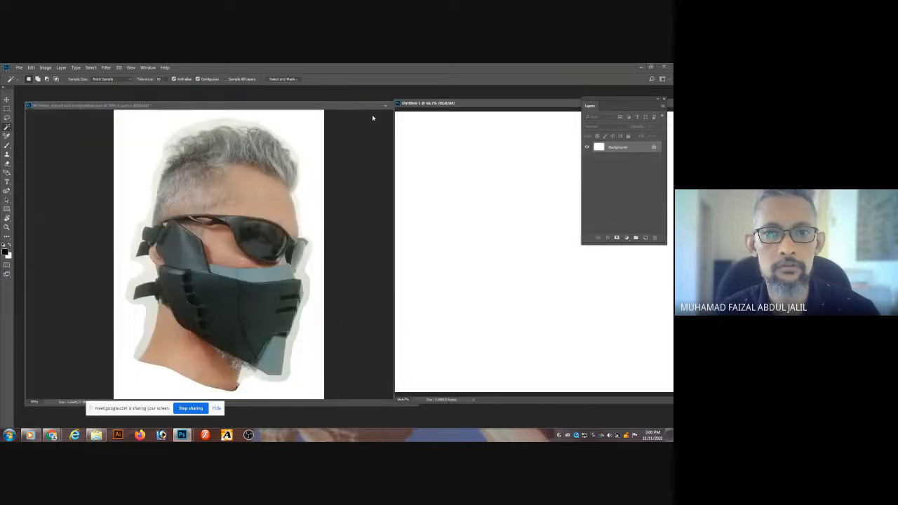
drag(307, 109, 264, 103)
drag(457, 102, 424, 104)
Copy the masked portrait layer from the composition into the blank document with the Move tool.
key(v)
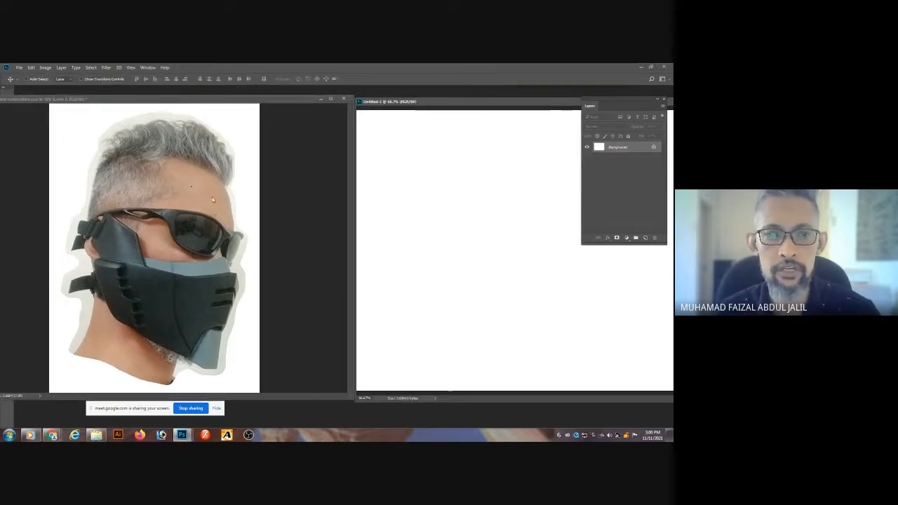
right_click(221, 197)
click(226, 210)
drag(224, 211, 485, 214)
Free Transform the copied portrait to a small thumbnail and place it in the canvas's upper-left corner.
key(ctrl+t)
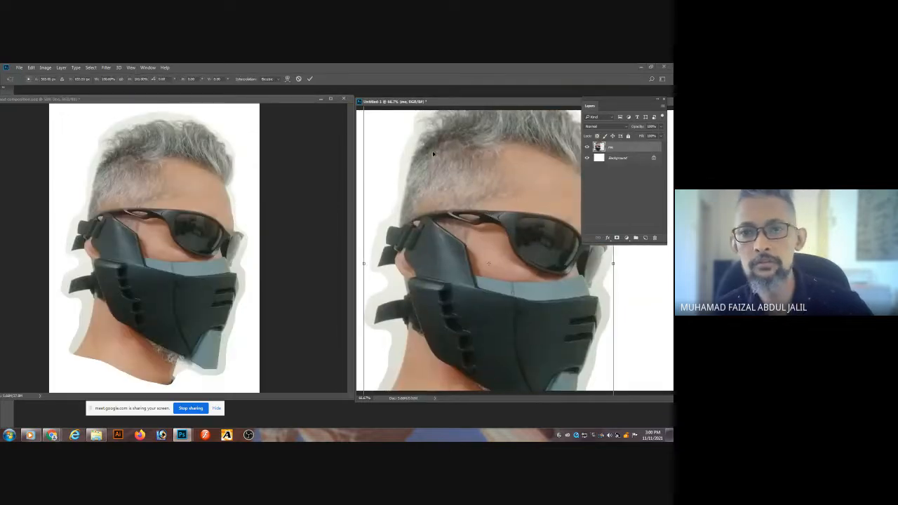
drag(406, 134, 411, 172)
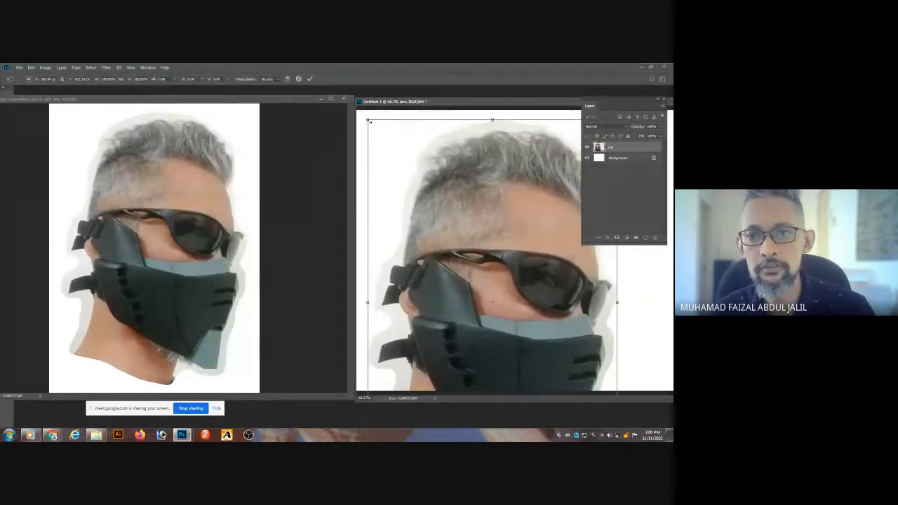
drag(370, 121, 452, 244)
drag(504, 280, 425, 160)
key(Return)
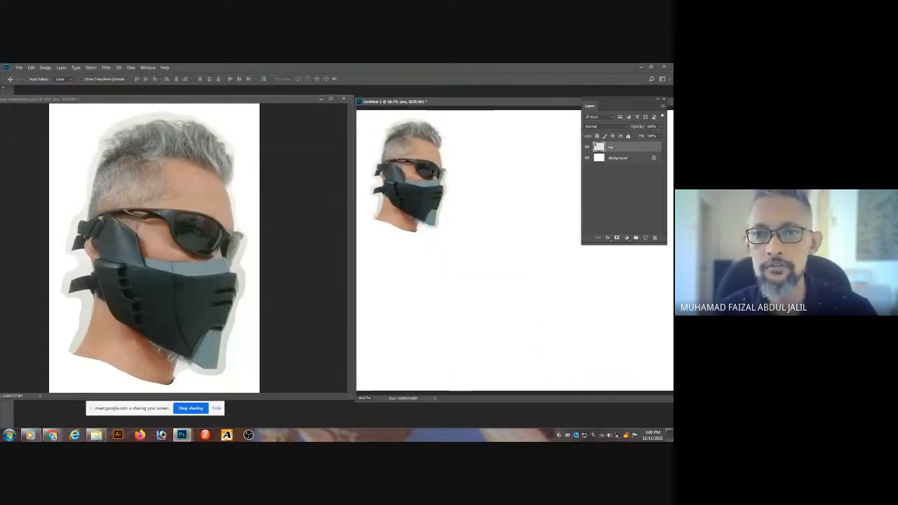
Show the armoured figure layer in the composition and copy it into the new document.
click(278, 184)
click(586, 161)
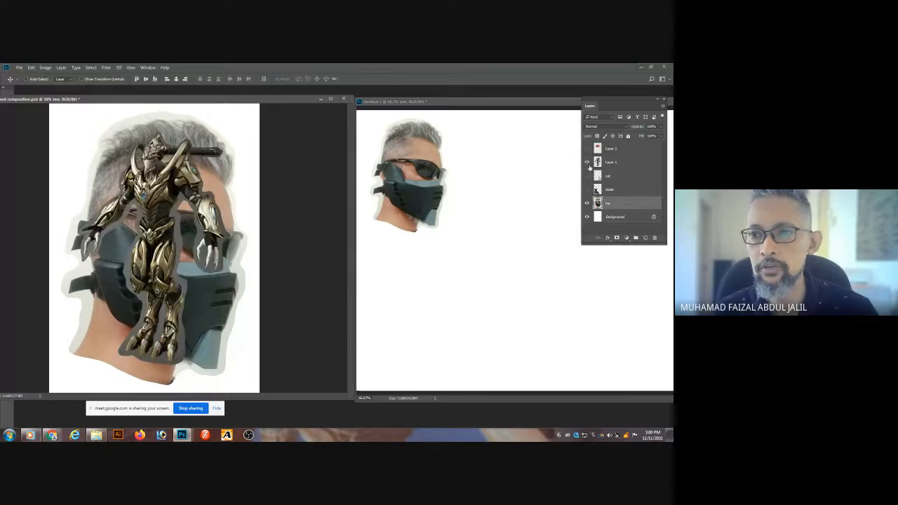
click(612, 161)
drag(188, 197, 529, 199)
Scale the copied armoured figure down to thumbnail size and place it directly below the small portrait.
key(ctrl+t)
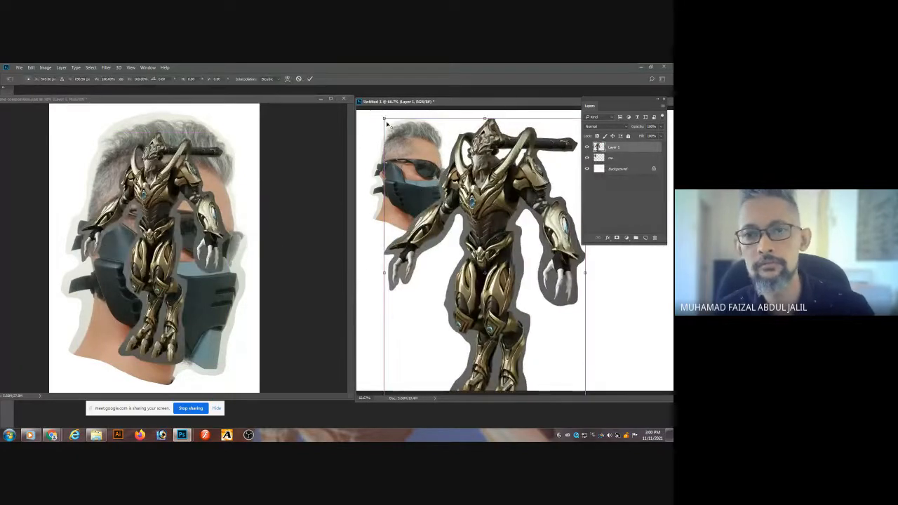
drag(384, 120, 439, 208)
drag(493, 221, 418, 258)
key(Return)
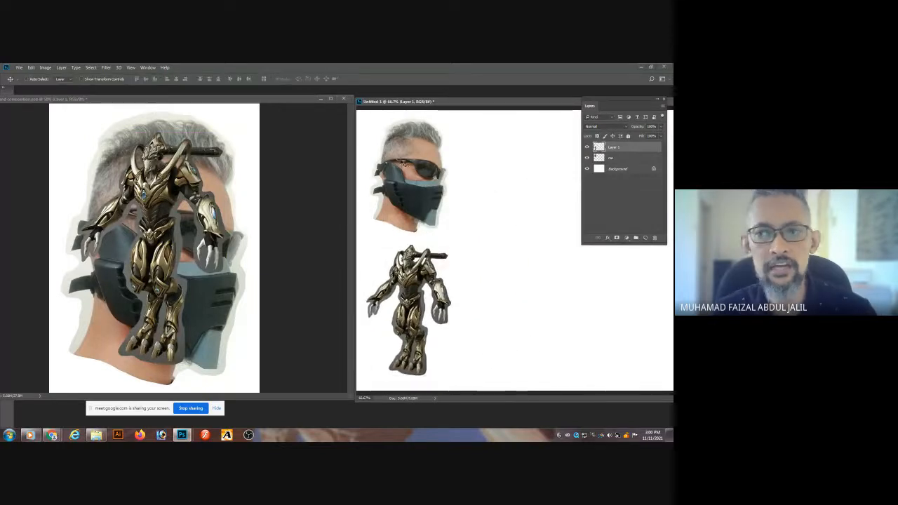
Hide the armoured figure in the composition, show the cat layer, and copy the cat into the new document.
click(177, 196)
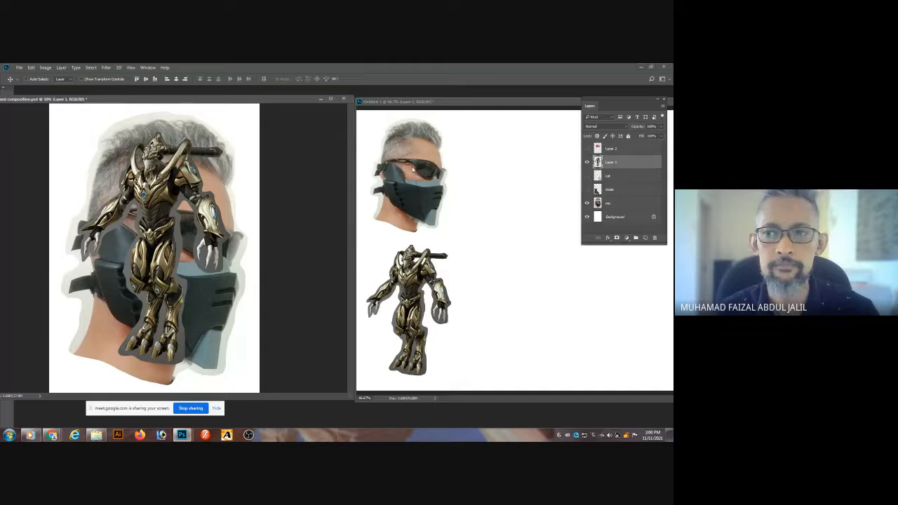
click(586, 162)
click(607, 175)
click(587, 175)
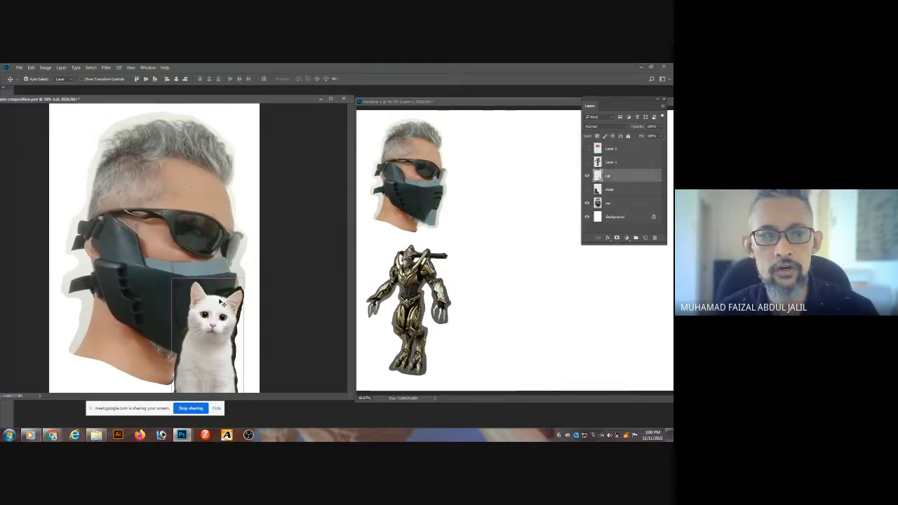
right_click(220, 310)
click(226, 313)
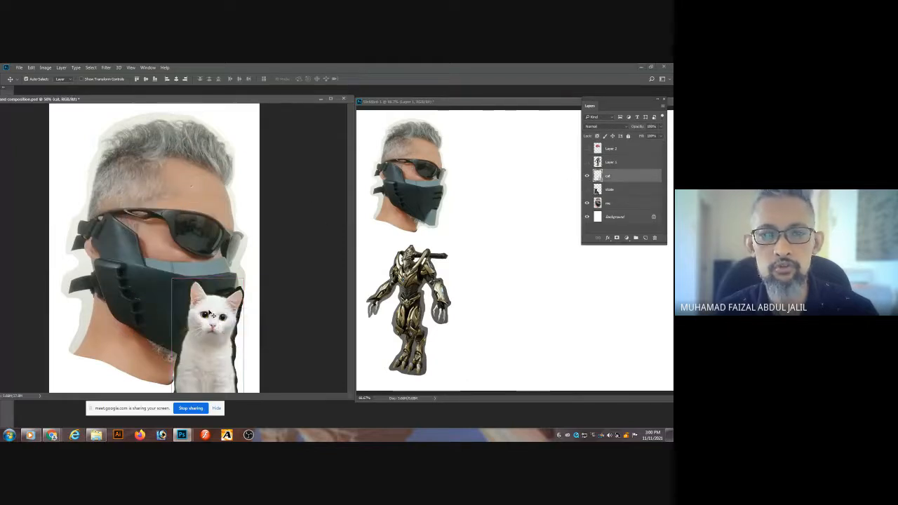
drag(223, 319, 513, 157)
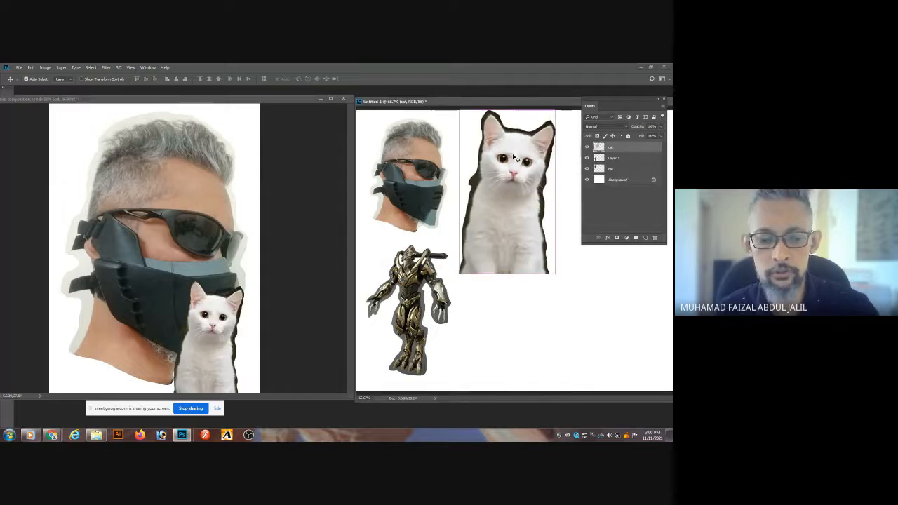
Scale the copied cat down with Free Transform and place it beside the small portrait.
key(ctrl+t)
drag(555, 110, 530, 155)
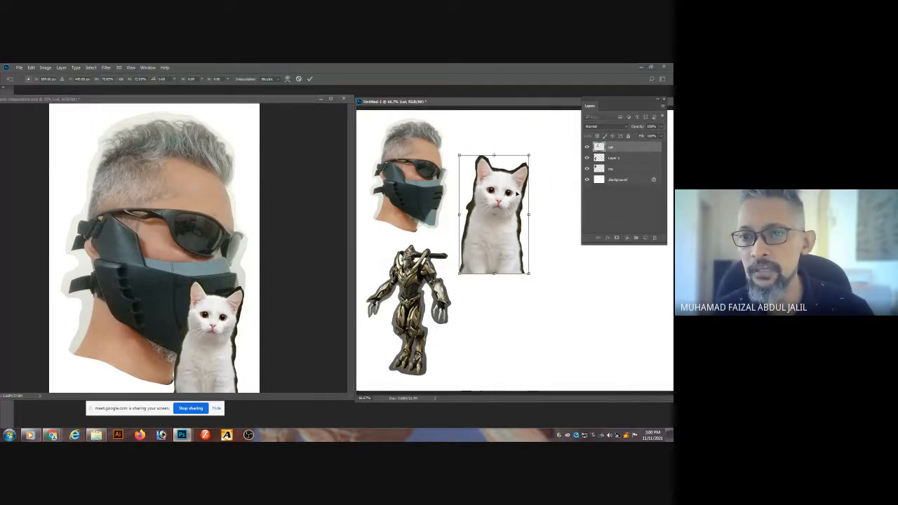
drag(509, 199, 513, 162)
key(Return)
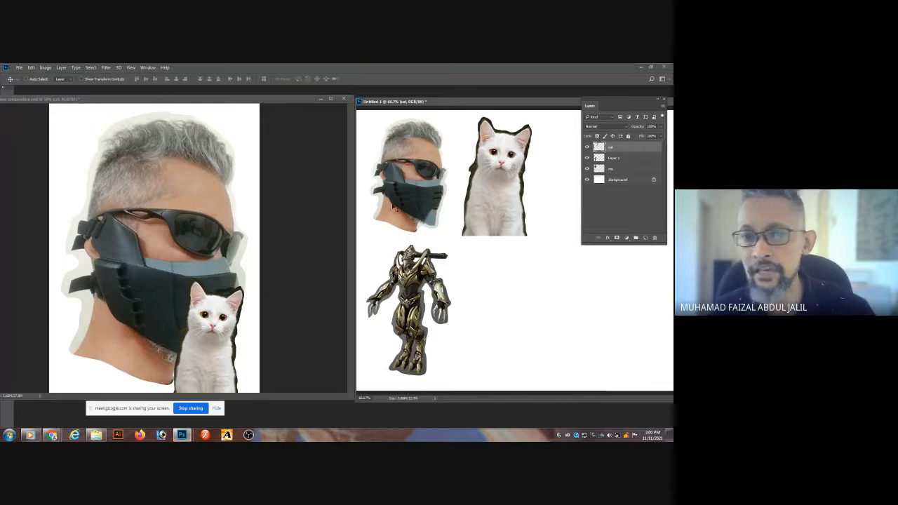
Hide the cat in the composition, show the skate layer, and copy the skate into the new document.
click(203, 222)
click(587, 175)
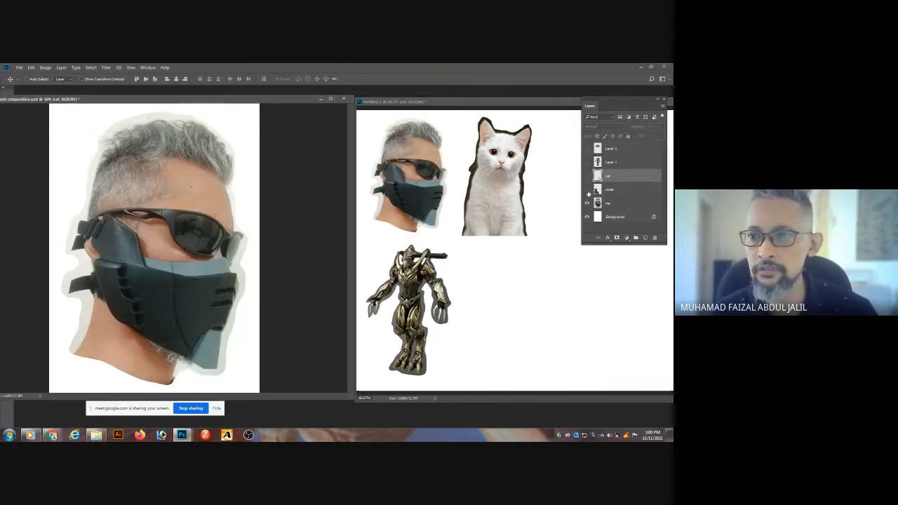
click(587, 189)
click(597, 189)
drag(597, 189, 519, 288)
Scale the copied skate down with Free Transform and place it beside the armoured figure, below the cat.
key(ctrl+t)
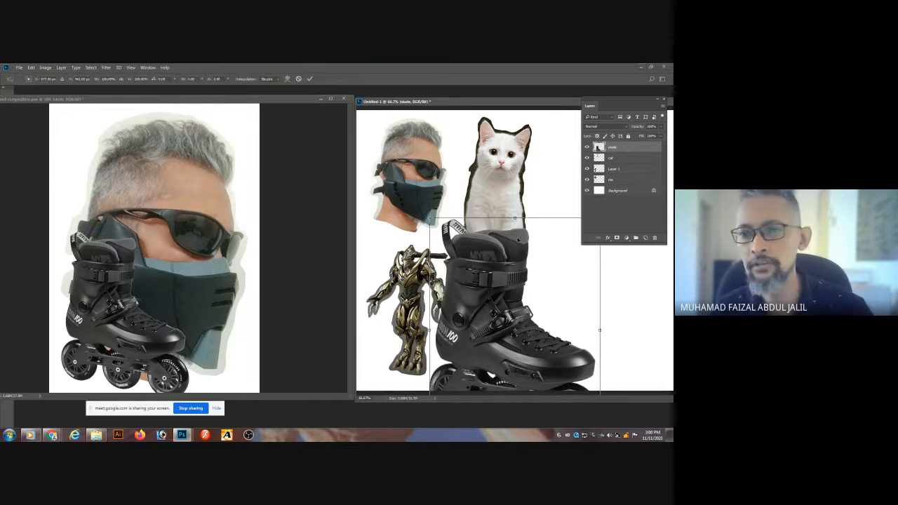
drag(429, 218, 499, 311)
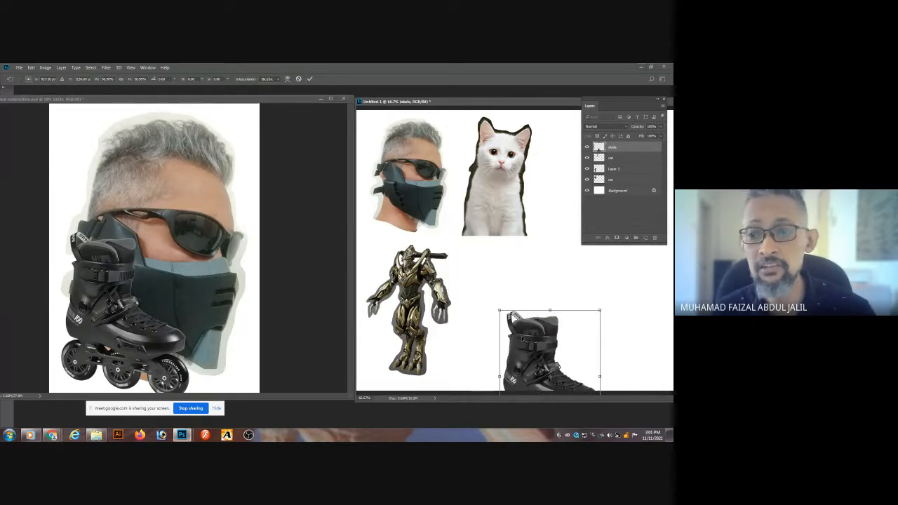
drag(526, 345, 493, 266)
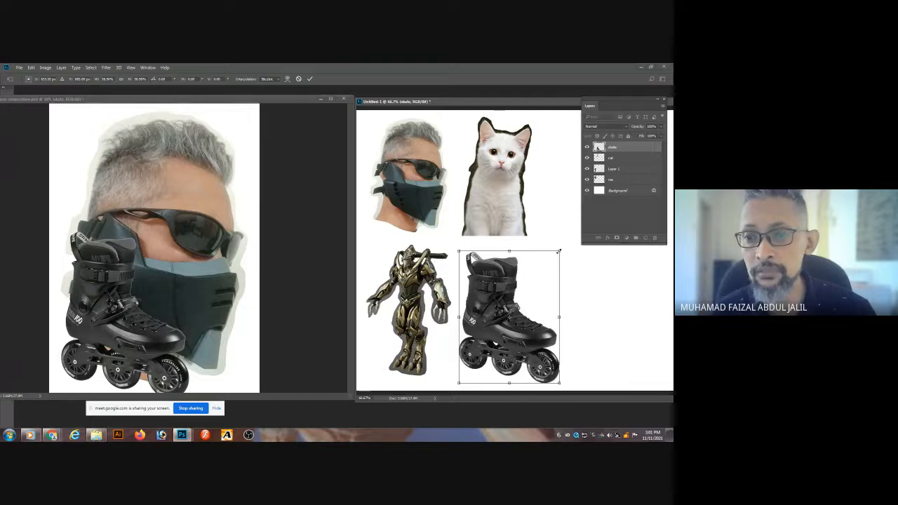
drag(559, 251, 552, 261)
key(Return)
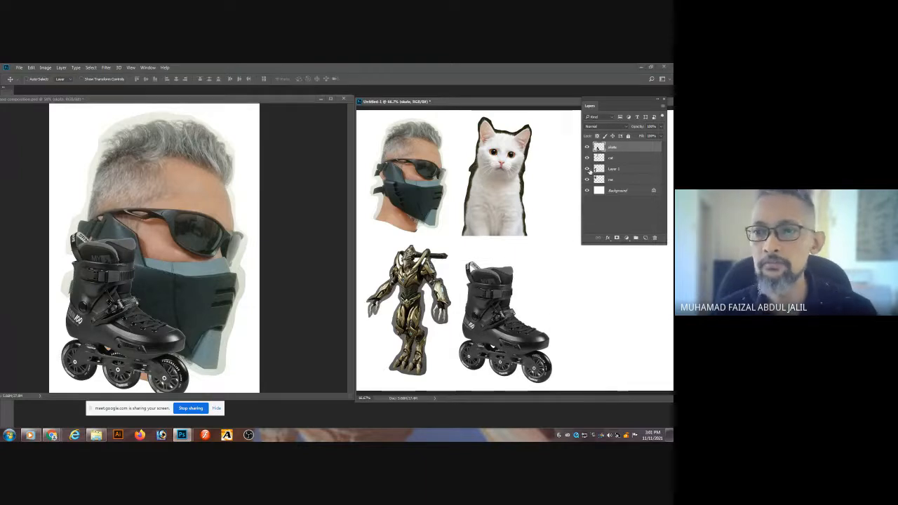
Hide the skate in the composition, show the brain layer, and copy the brain into the new document.
click(587, 169)
click(587, 169)
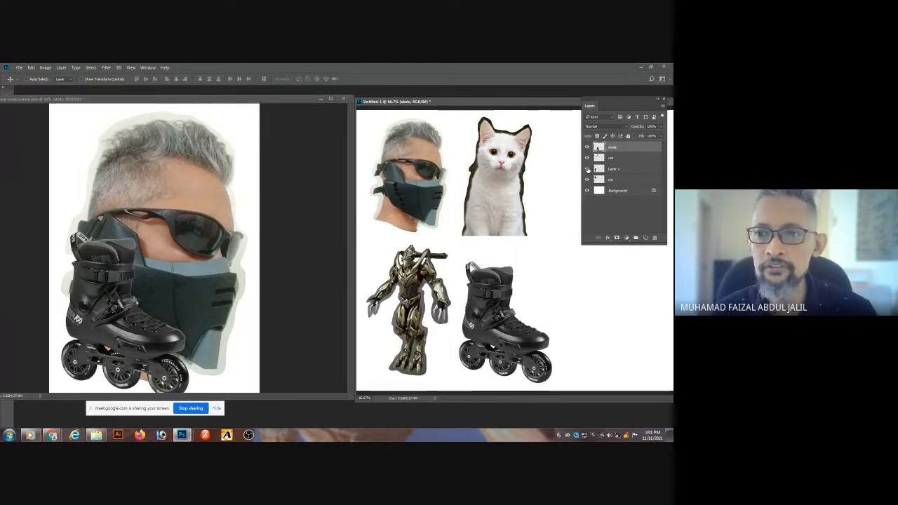
click(291, 259)
click(587, 189)
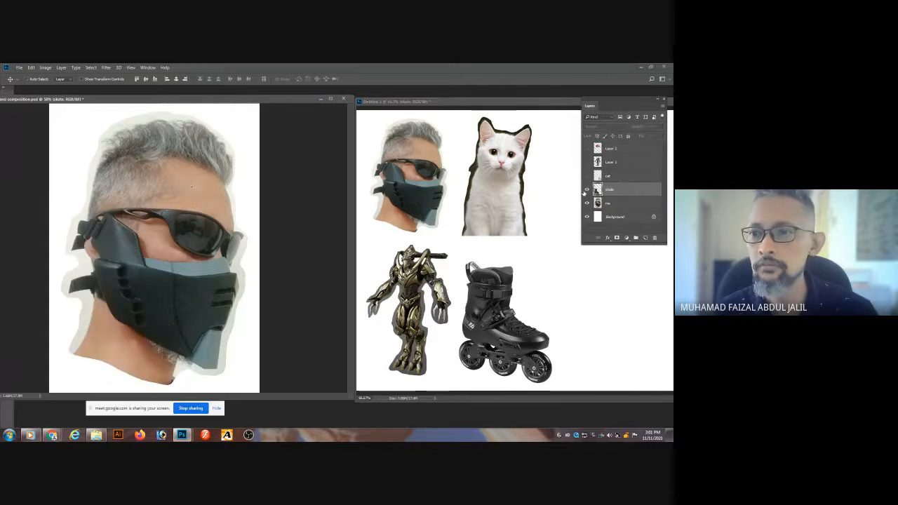
click(587, 190)
click(587, 189)
click(587, 148)
click(619, 149)
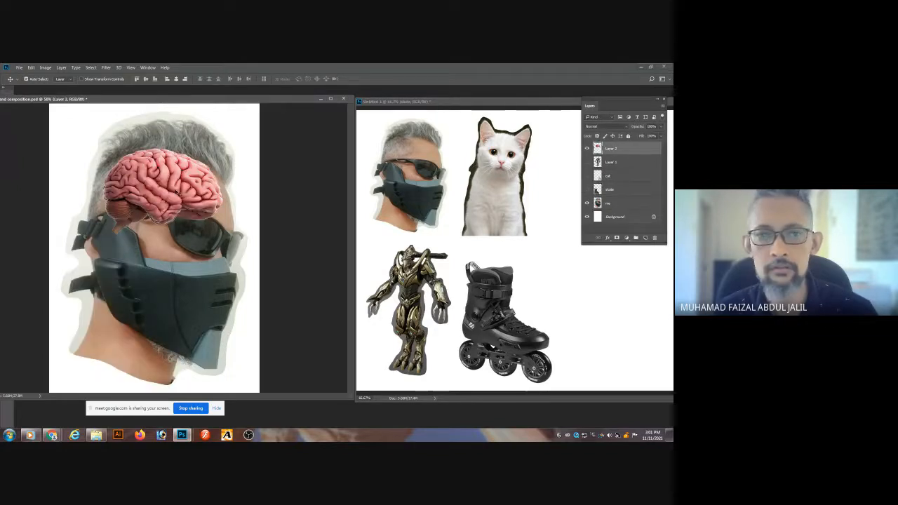
drag(168, 186, 490, 189)
Scale the copied brain down to thumbnail size with Free Transform and place it beside the cat.
key(Tab)
drag(526, 114, 551, 123)
drag(533, 182, 616, 165)
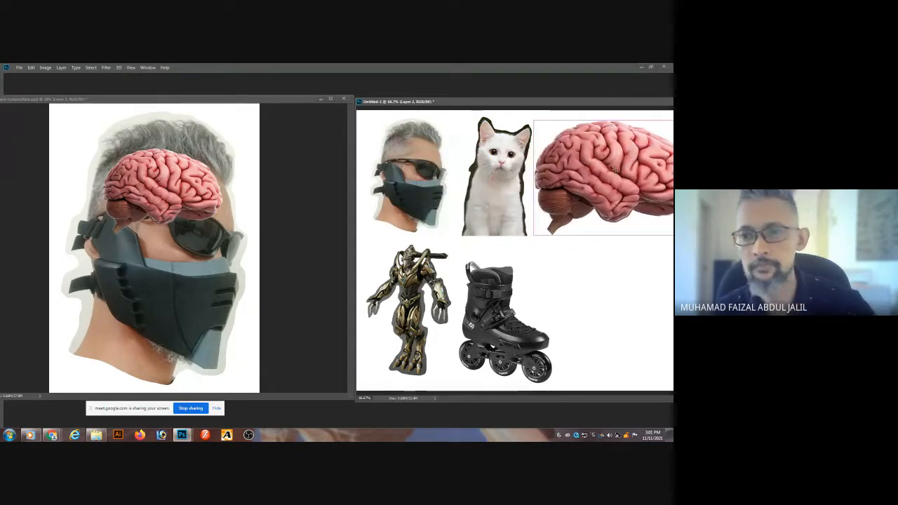
key(ctrl+t)
drag(535, 122, 591, 163)
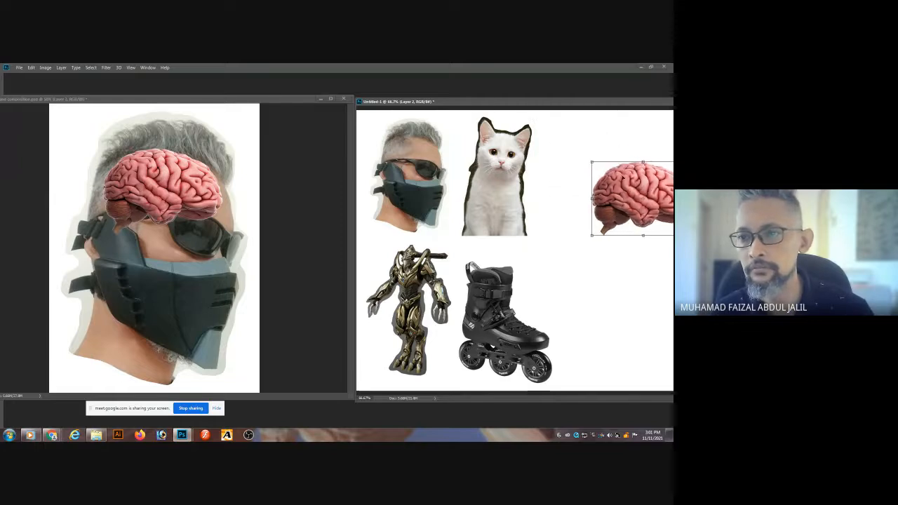
drag(650, 191, 602, 166)
key(Return)
Open the black helmet image, copy the whole picture into the thumbnail document, and close the source file.
key(ctrl+o)
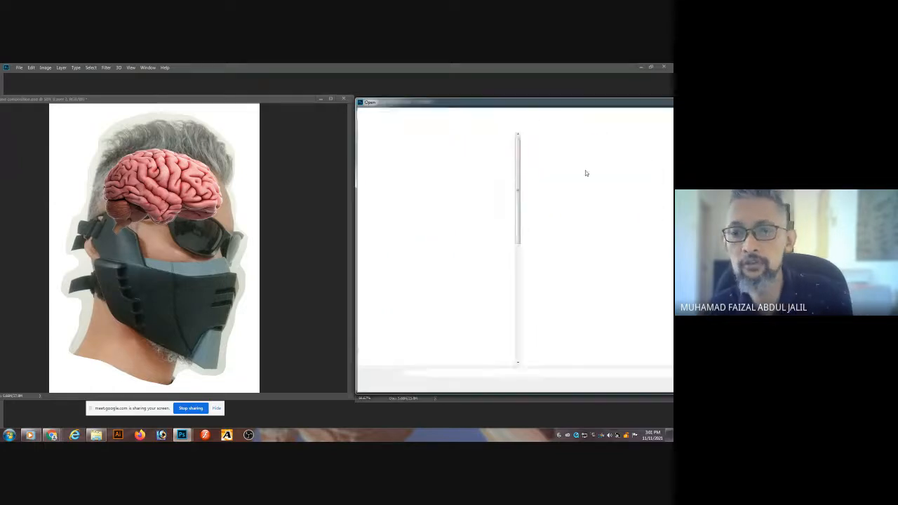
double_click(477, 153)
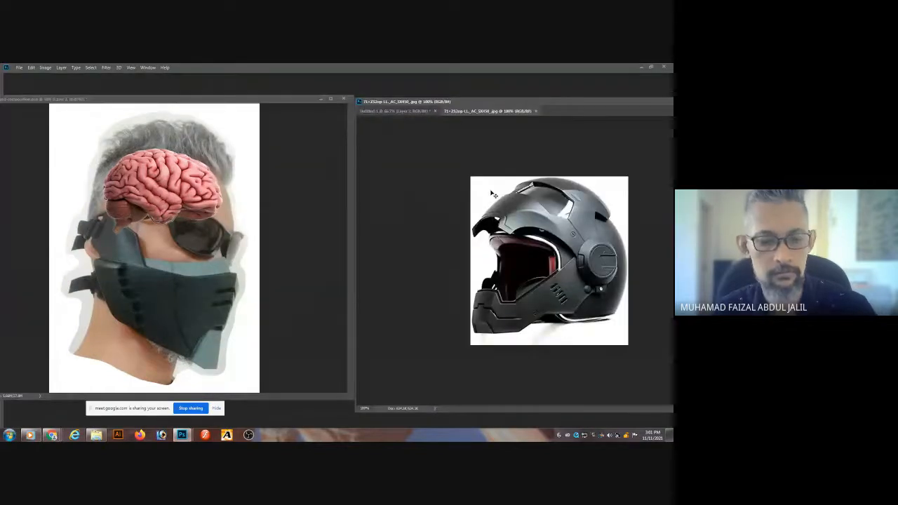
key(ctrl+a)
key(ctrl+d)
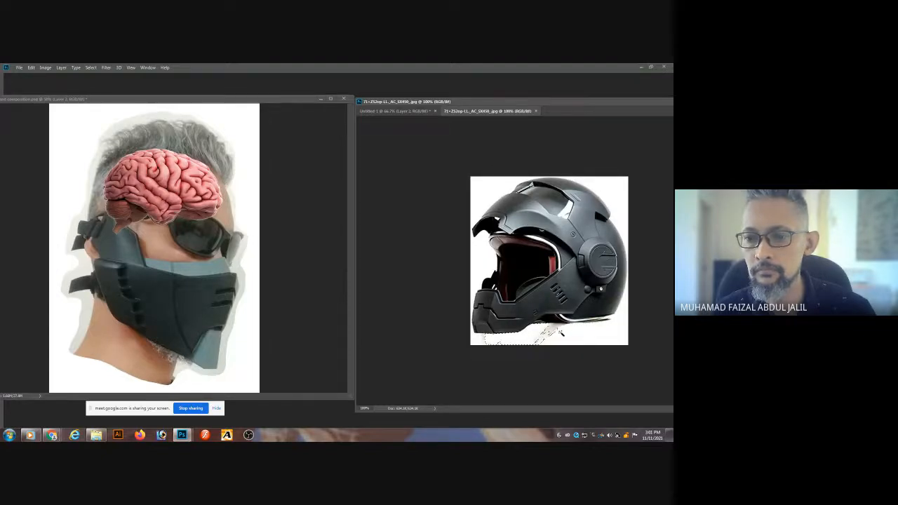
click(556, 333)
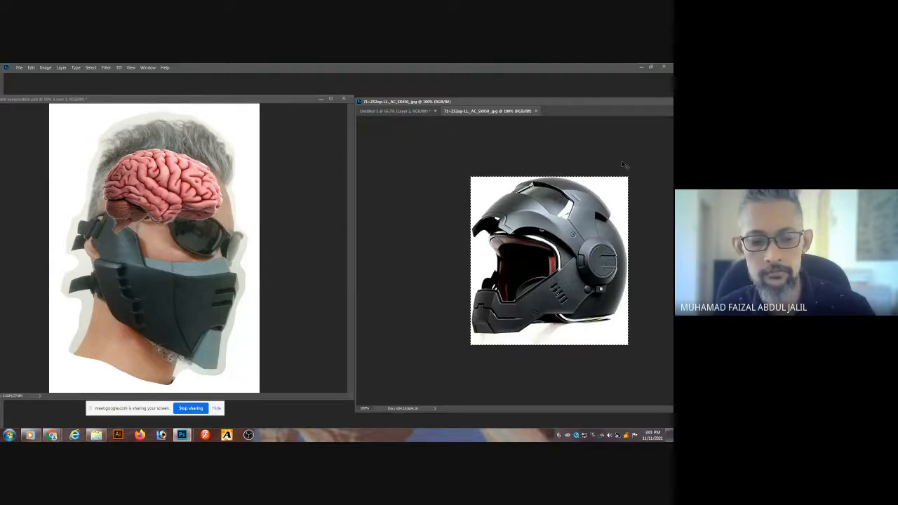
key(ctrl+w)
key(ctrl+v)
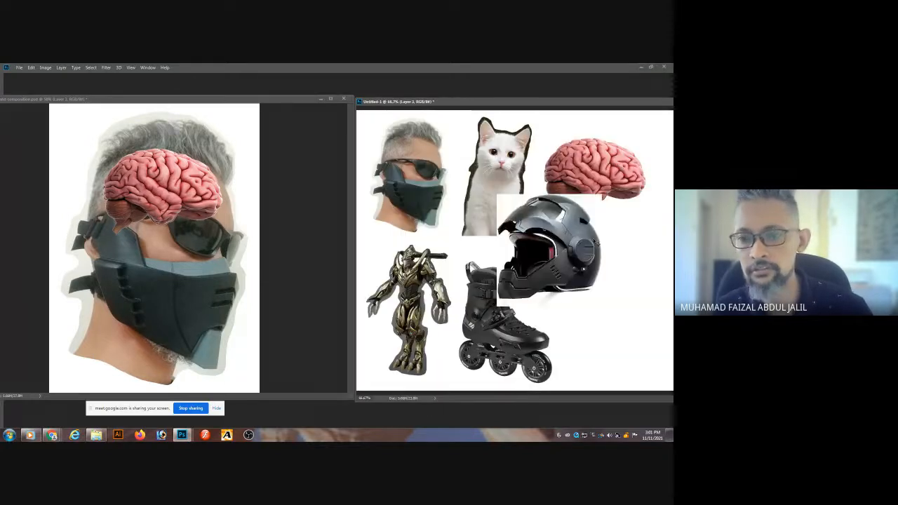
Scale the pasted helmet down slightly and place it beside the skate, below the brain.
drag(555, 244, 607, 276)
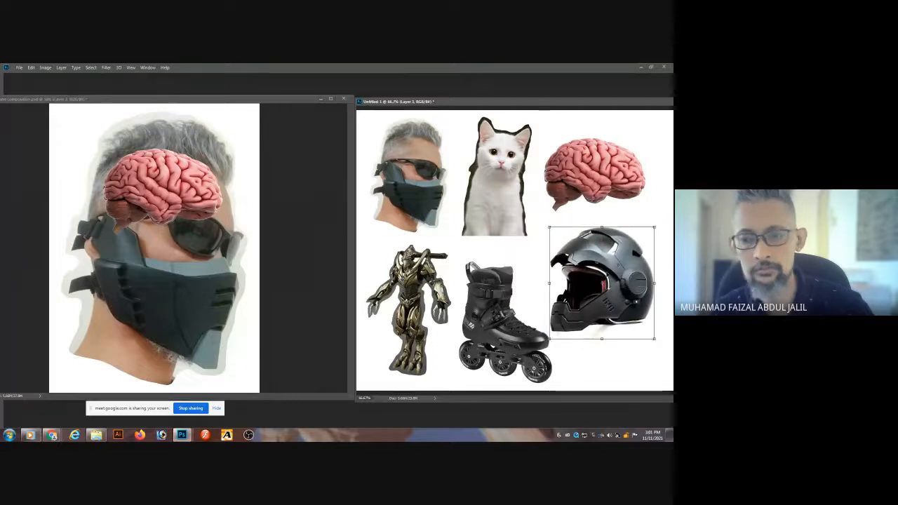
drag(548, 227, 568, 248)
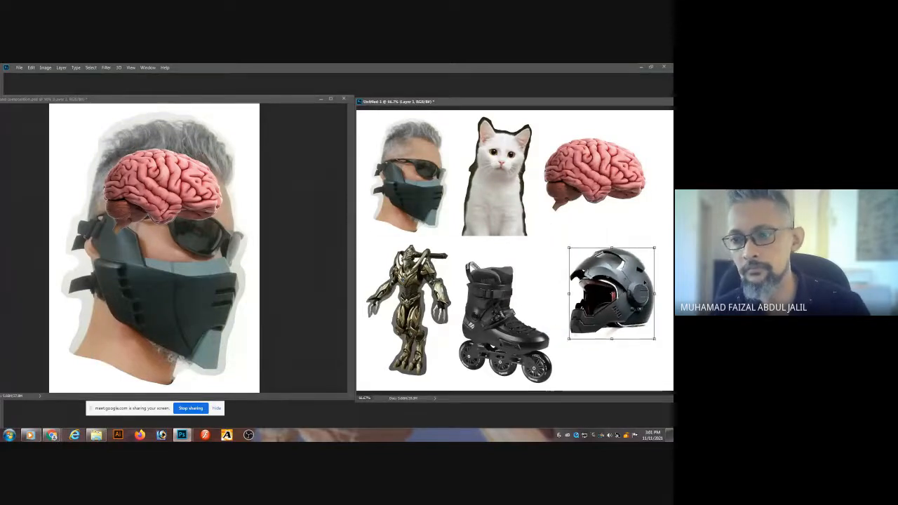
key(Return)
Shift the thumbnail document's window over and bring the composition to the front, keeping it open.
drag(590, 109, 367, 112)
drag(409, 300, 392, 289)
click(92, 203)
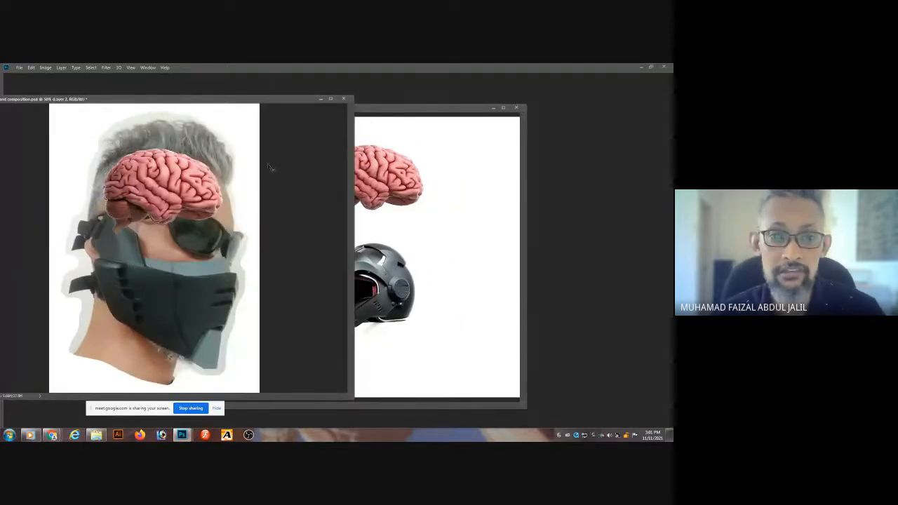
key(ctrl+w)
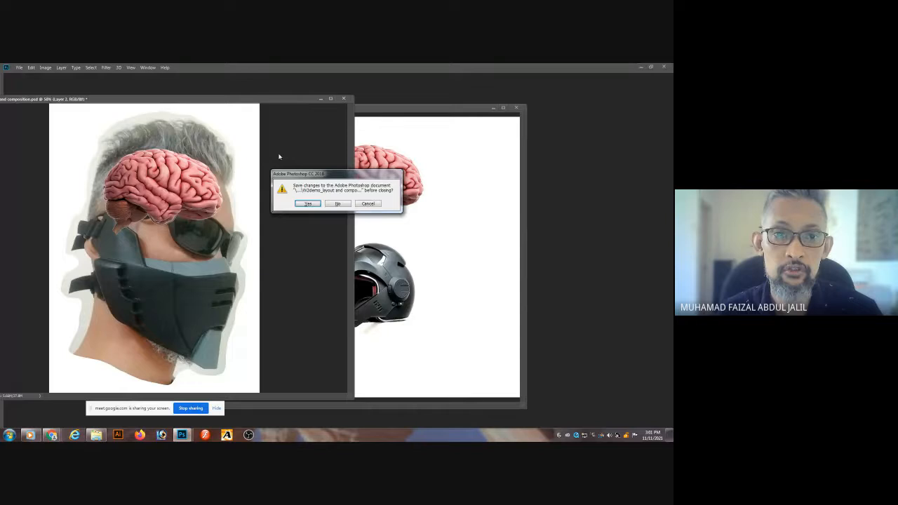
click(364, 206)
Hide the portrait and brain layers in the composition and select its Background layer.
key(Tab)
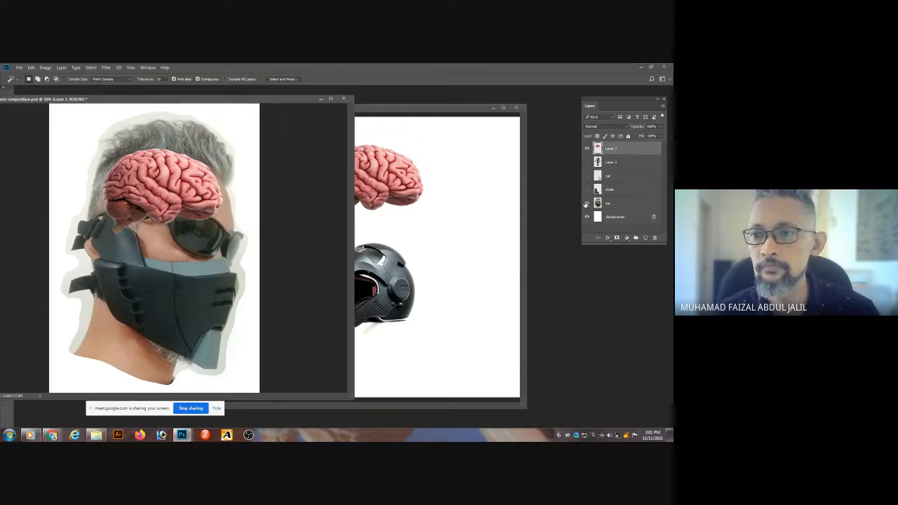
click(586, 203)
click(586, 149)
click(617, 216)
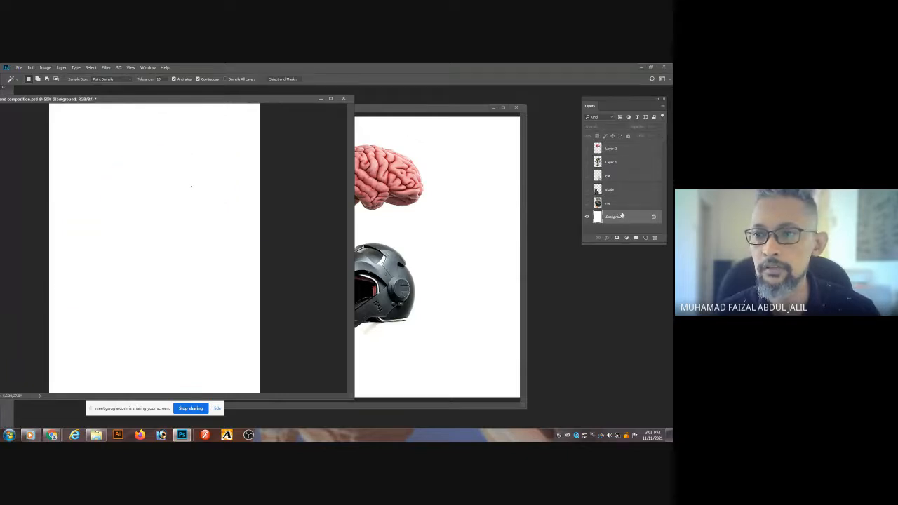
Open the FastFood image from the ref folder and paste its content into the thumbnail document.
click(444, 109)
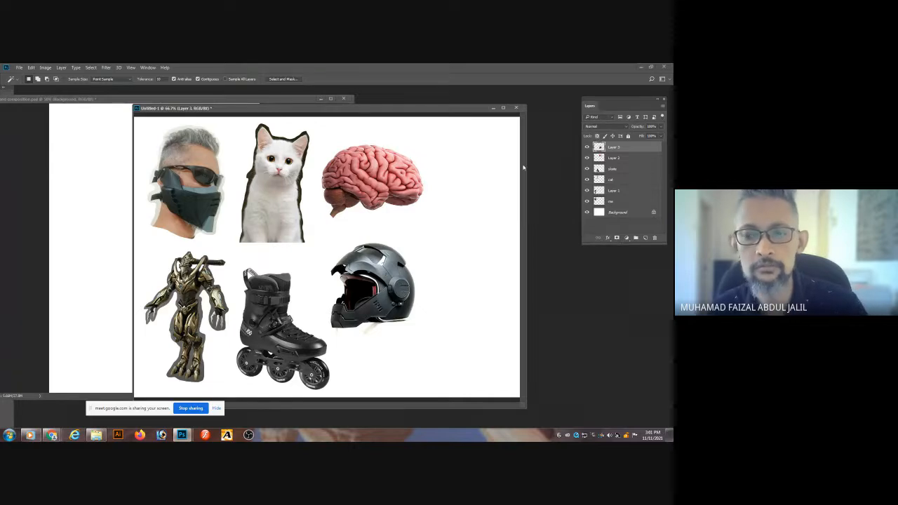
key(ctrl+o)
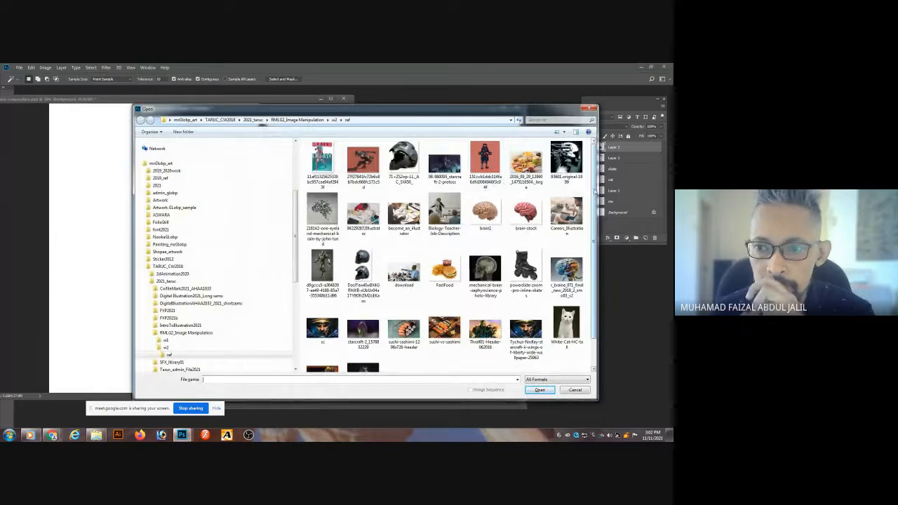
drag(594, 189, 592, 219)
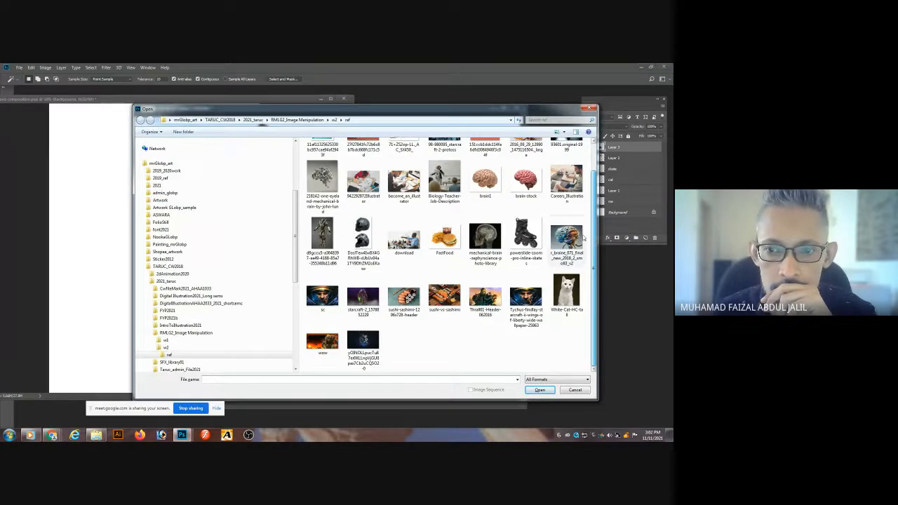
double_click(445, 238)
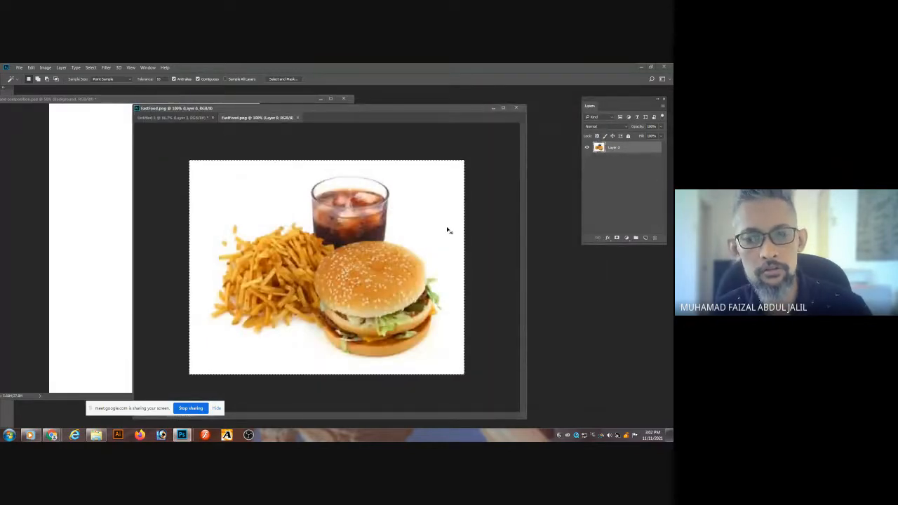
key(ctrl+Tab)
key(ctrl+v)
Scale the pasted fast food picture down with Free Transform and place it beside the brain and helmet.
drag(418, 252, 463, 272)
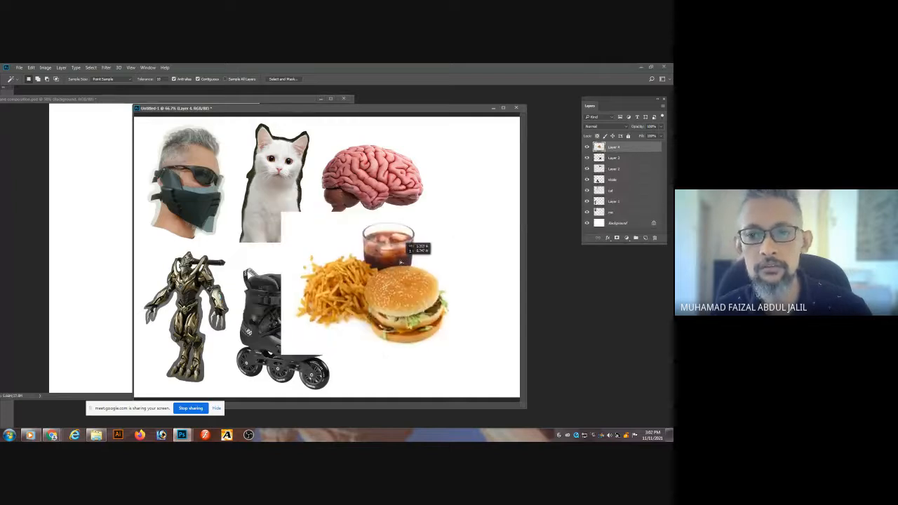
key(ctrl+t)
drag(467, 213, 391, 272)
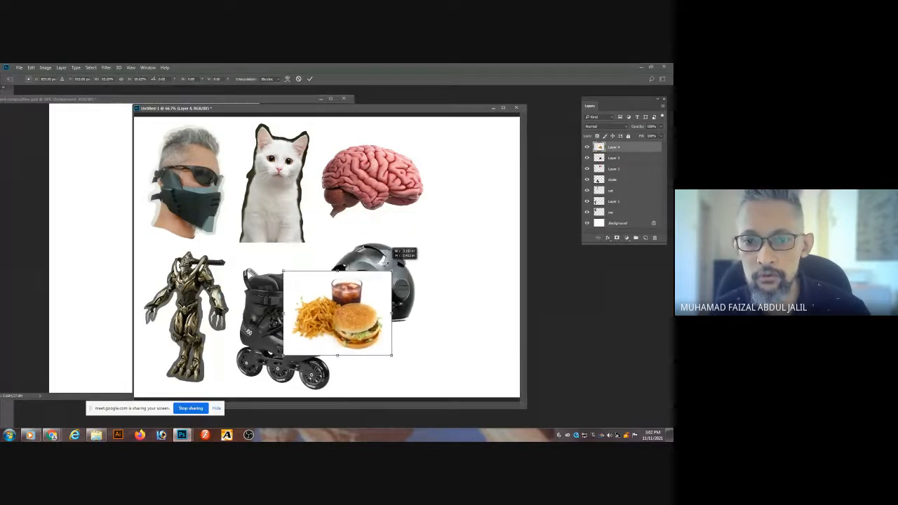
drag(359, 317, 497, 243)
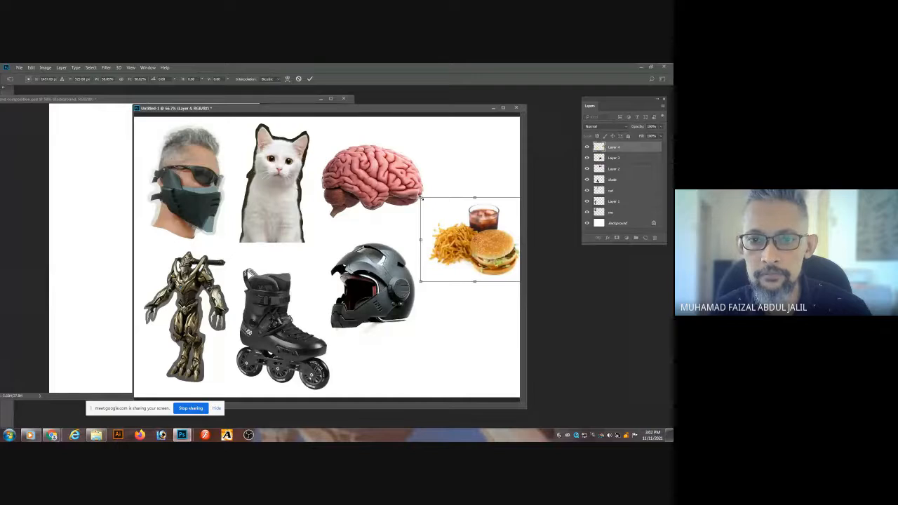
drag(421, 198, 444, 217)
drag(488, 242, 465, 234)
key(Return)
key(w)
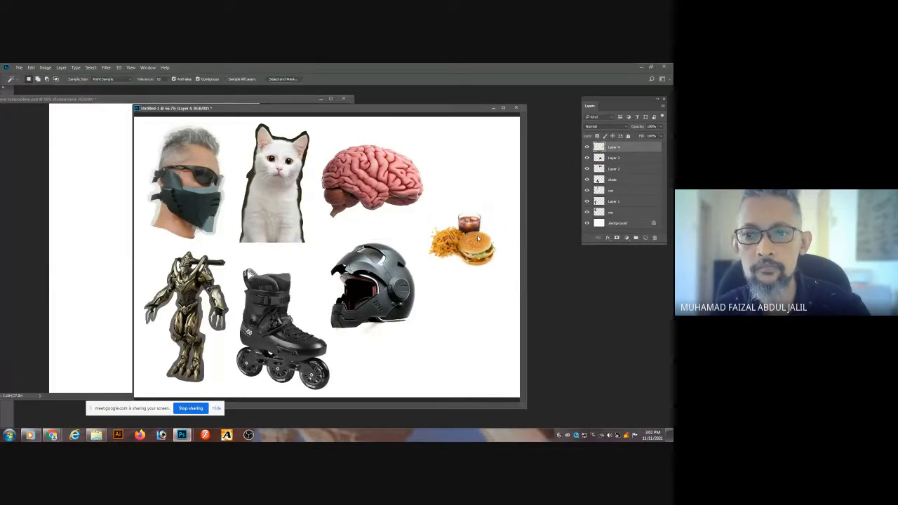
Save the thumbnail document as a Photoshop file named moodboard2 in the w2 folder.
drag(433, 114, 300, 129)
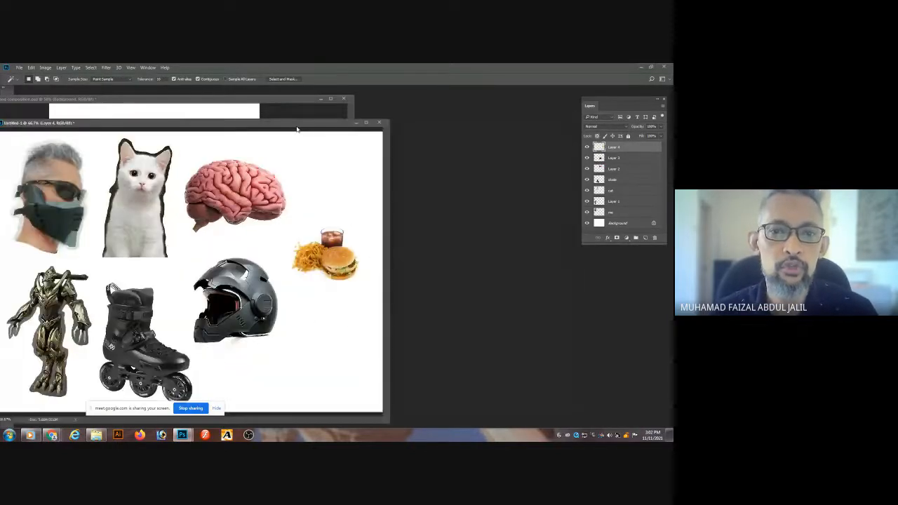
key(ctrl+shift+s)
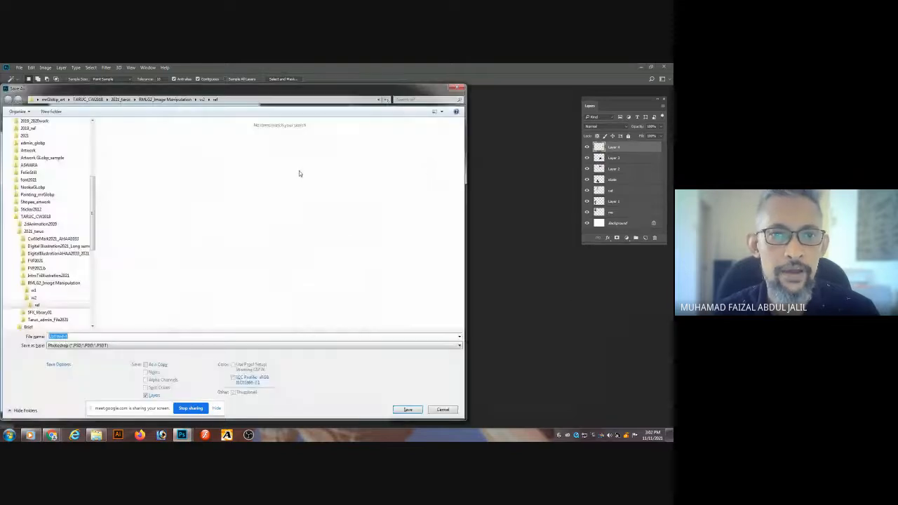
click(208, 99)
click(202, 99)
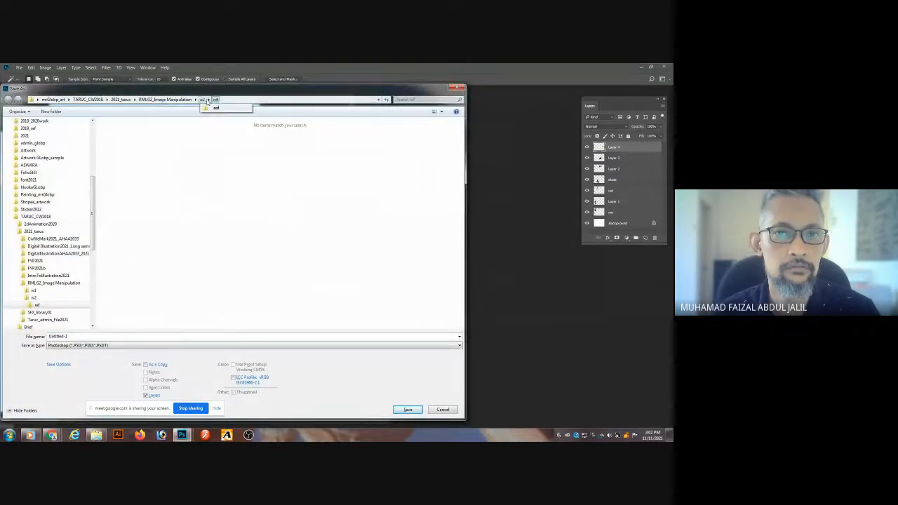
click(156, 337)
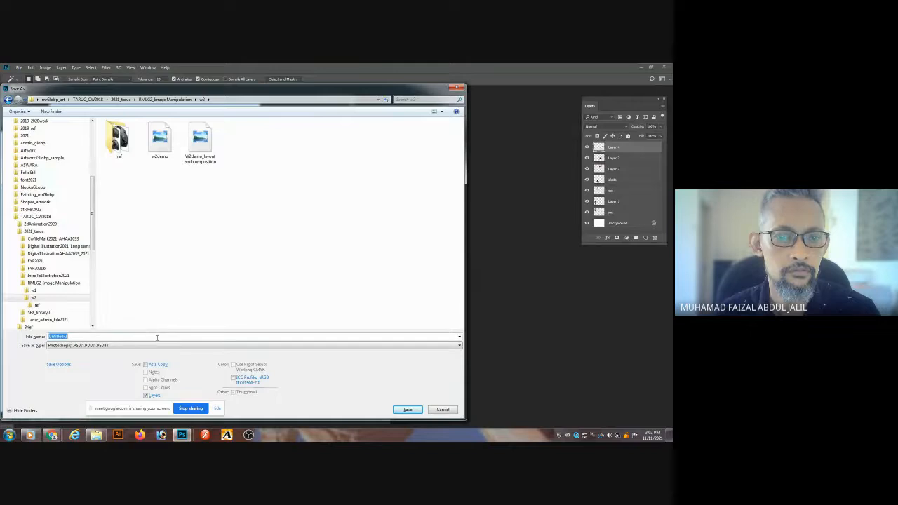
text(mo)
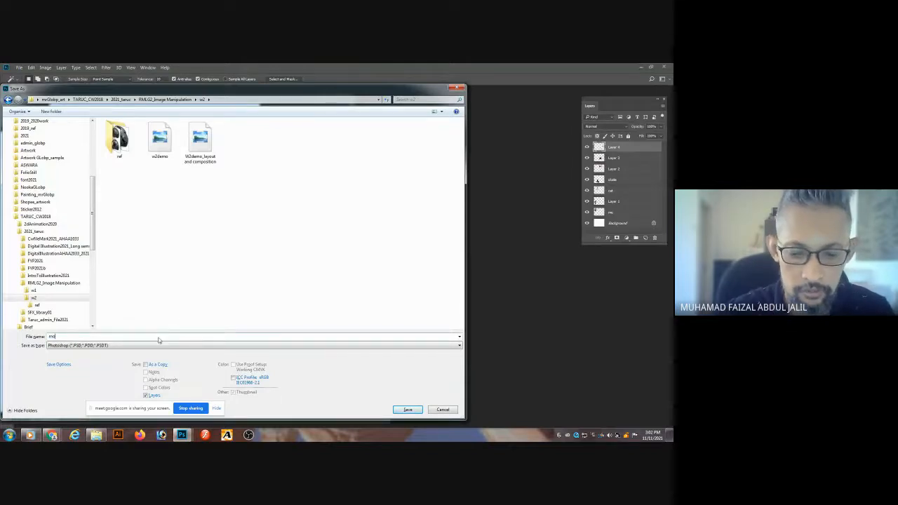
text(odboard2)
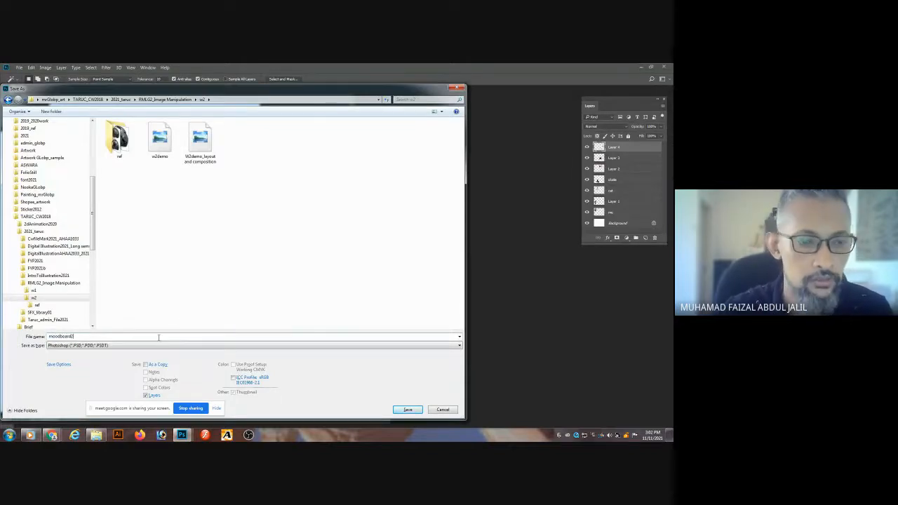
key(Return)
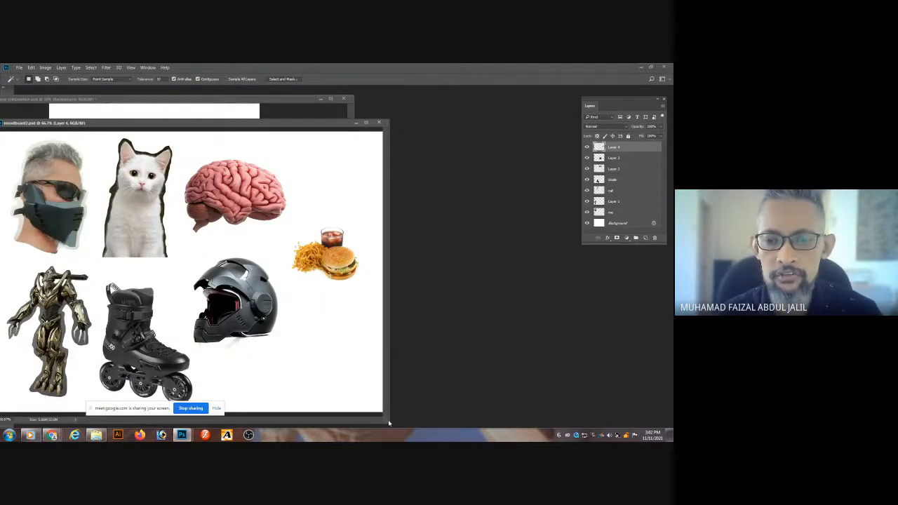
Shrink the moodboard2 window with its view at 33.3% and place the composition window beside it.
drag(386, 420, 239, 323)
key(ctrl+minus)
key(ctrl+minus)
key(ctrl+minus)
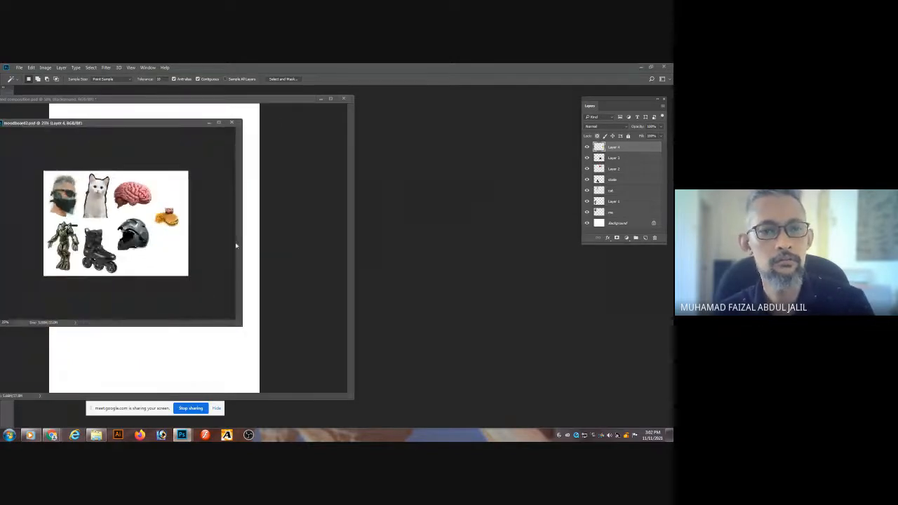
key(ctrl+plus)
drag(218, 104, 501, 102)
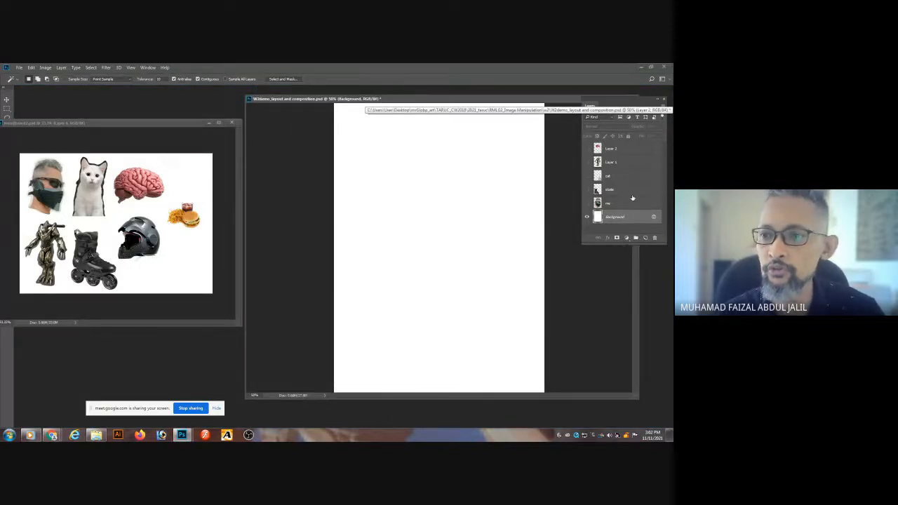
Add a layer named sketch1 directly above the composition's Background layer and activate the Brush tool.
click(644, 238)
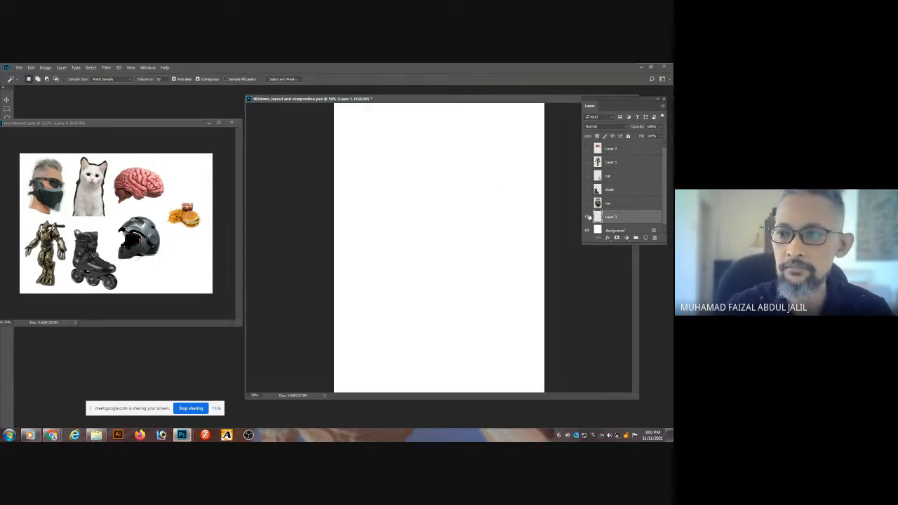
double_click(610, 217)
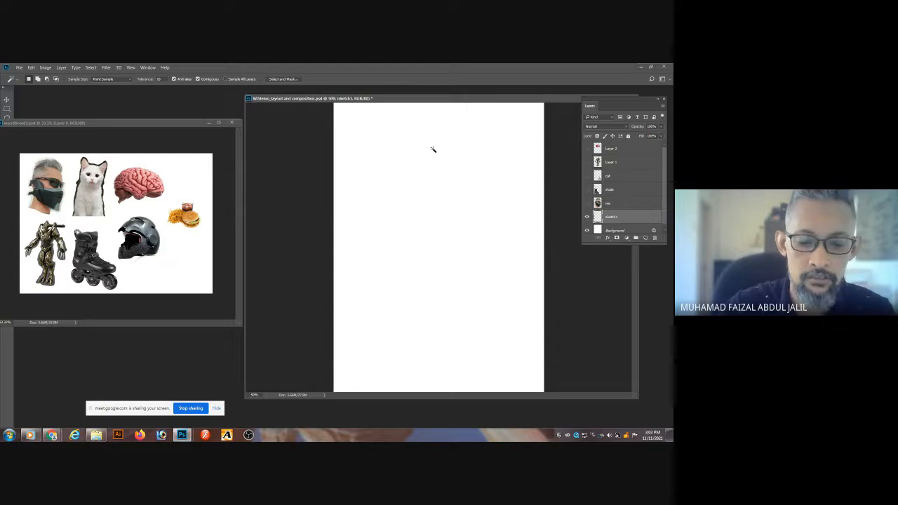
key(b)
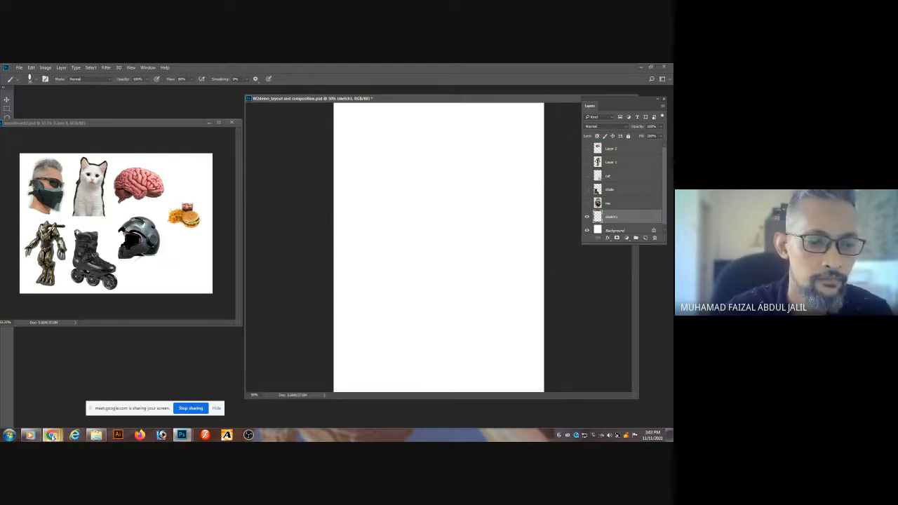
Switch to the Google Meet call in Chrome to check on the participants, and return to Photoshop.
mouse_move(51, 435)
click(105, 398)
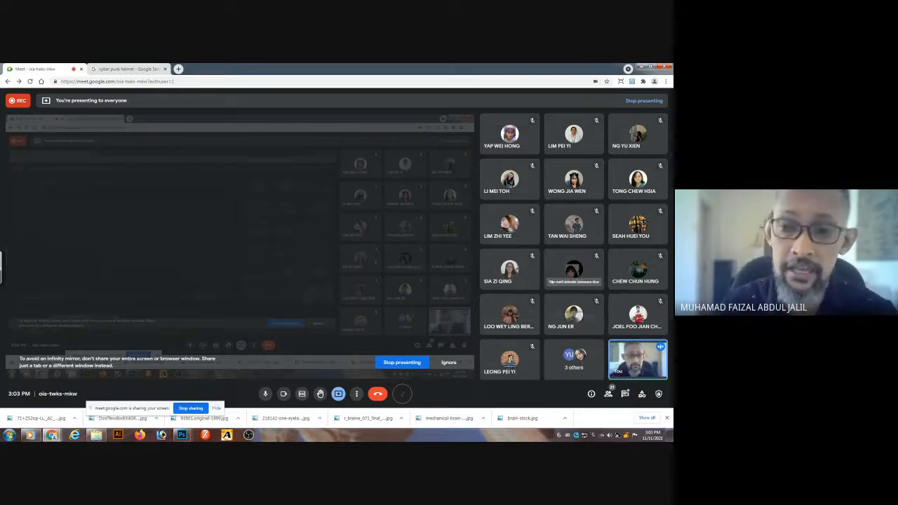
click(182, 435)
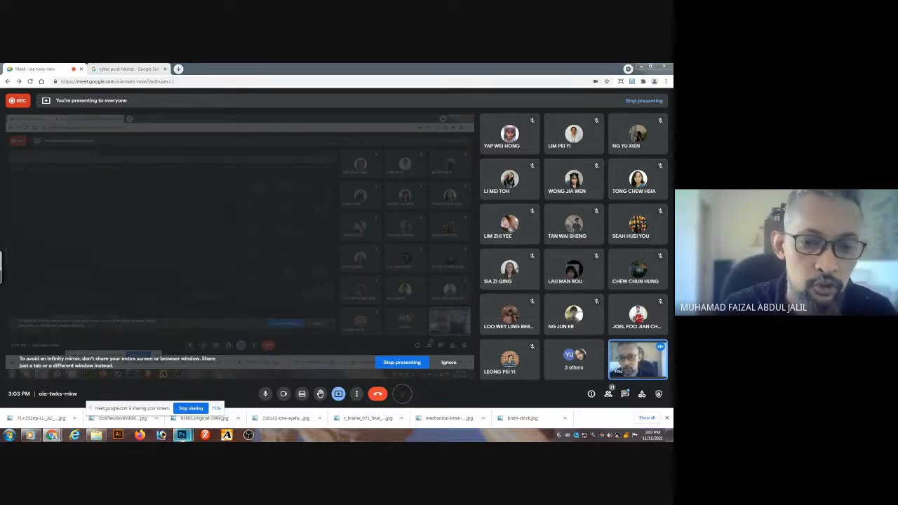
click(264, 391)
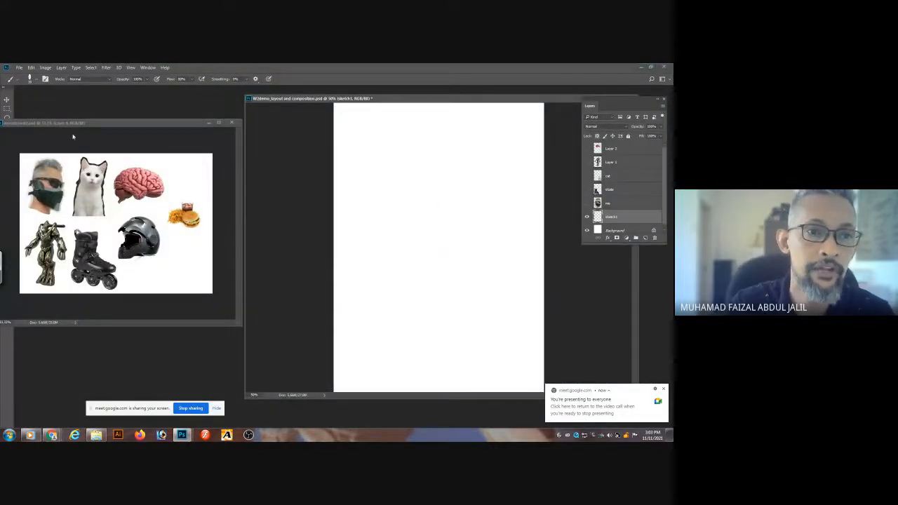
Move the moodboard2 window so it is fully visible and clear of the tools.
drag(93, 124, 121, 98)
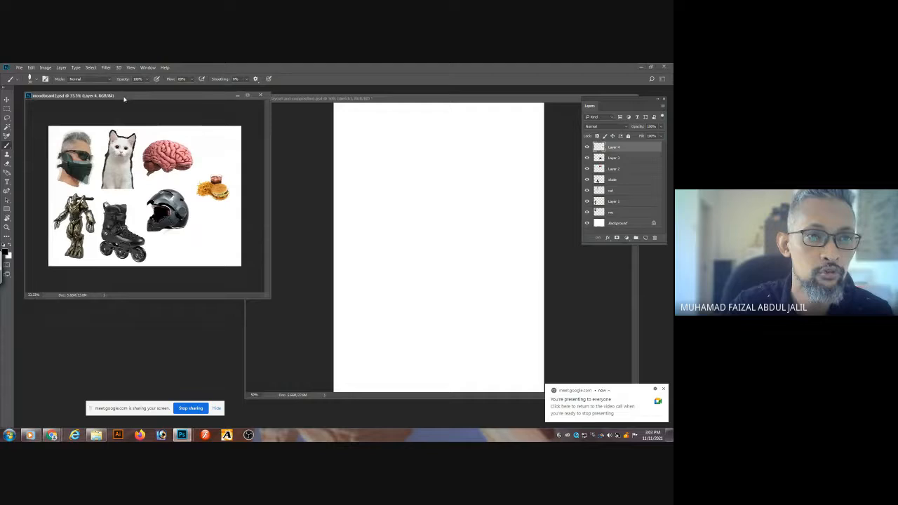
Select the Brush tool with the KYLE Ultimate Pencil Hard brush preset.
click(8, 145)
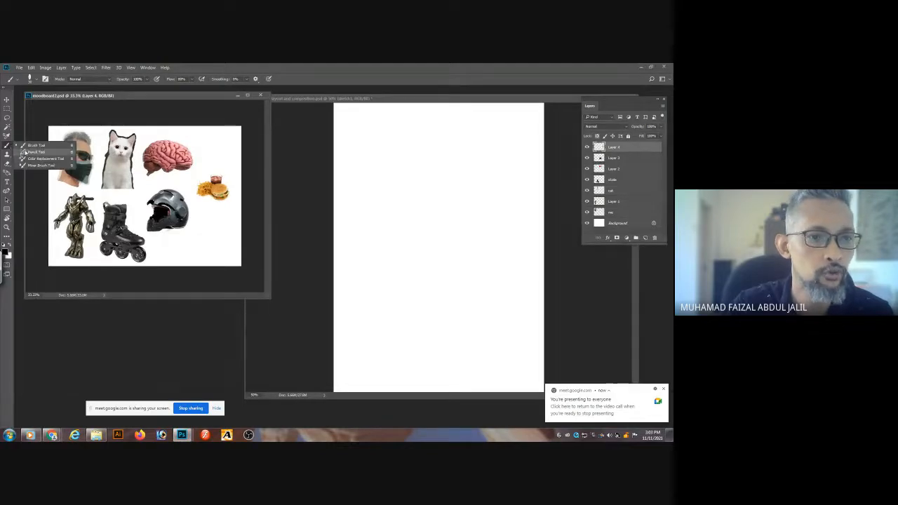
click(8, 148)
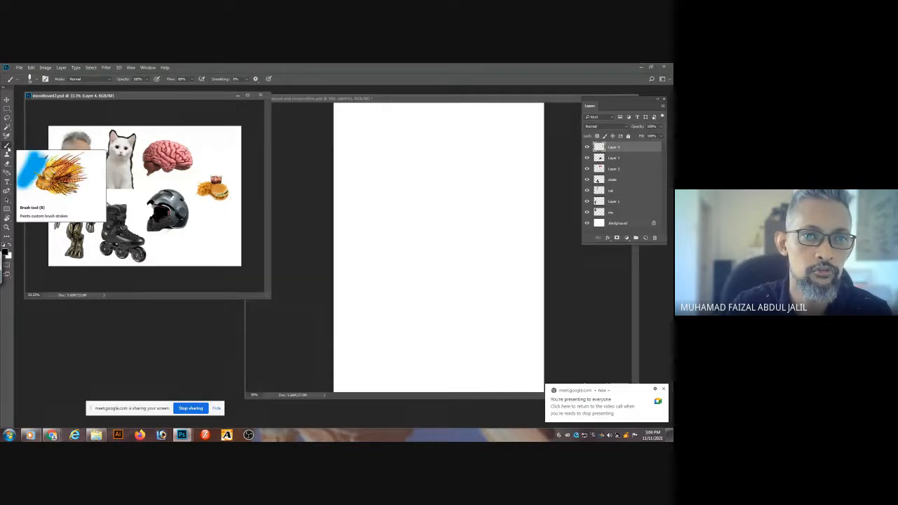
click(35, 79)
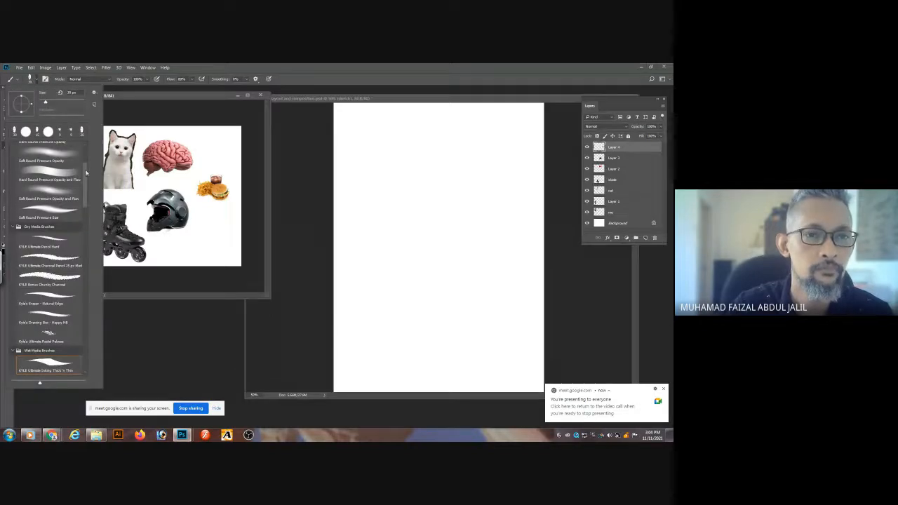
scroll(82, 173, down, 1)
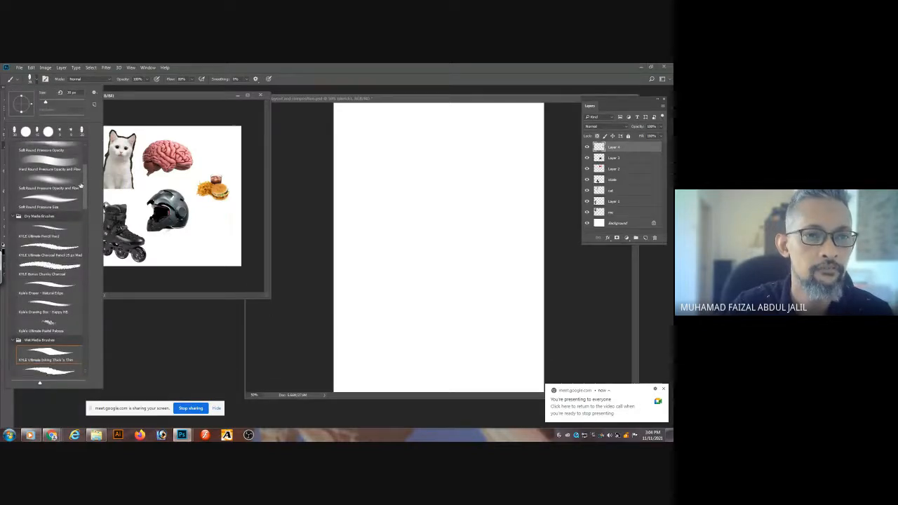
click(56, 237)
key(Return)
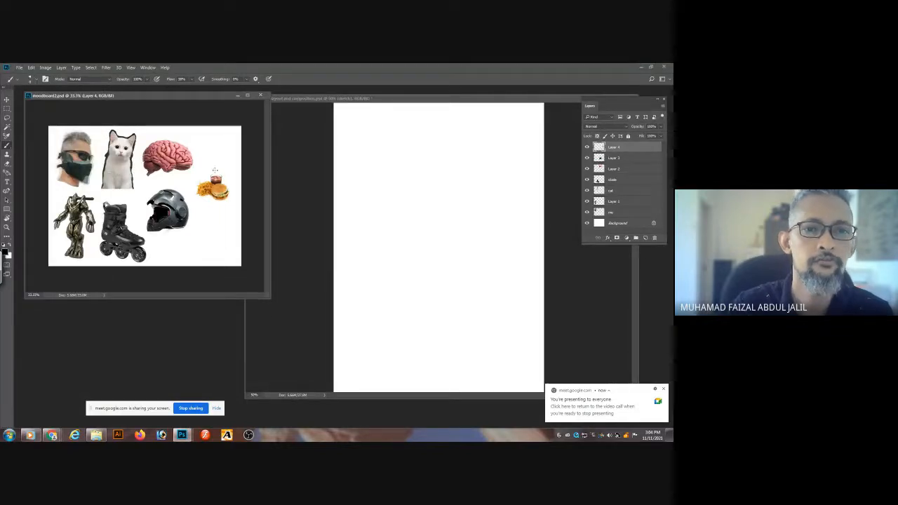
Activate the W2demo_layout and composition document and place its window beside the moodboard window.
click(368, 98)
drag(416, 98, 441, 95)
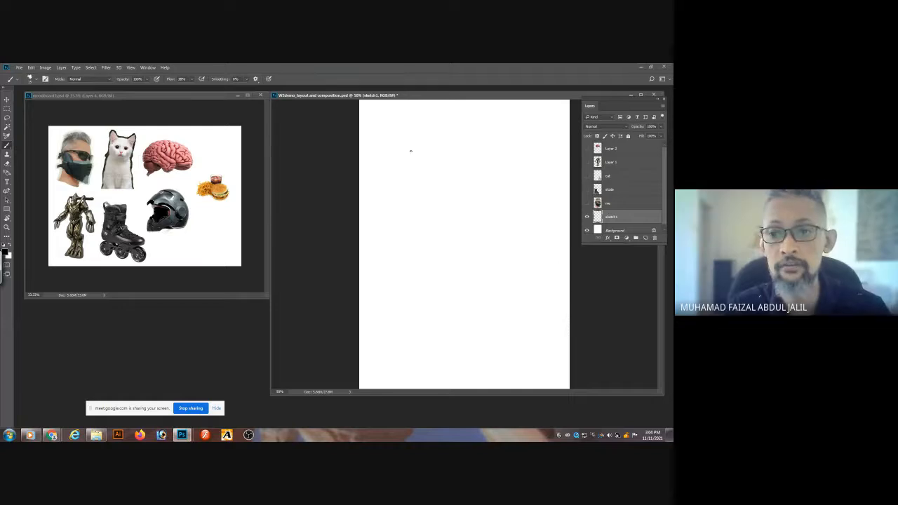
drag(434, 151, 464, 268)
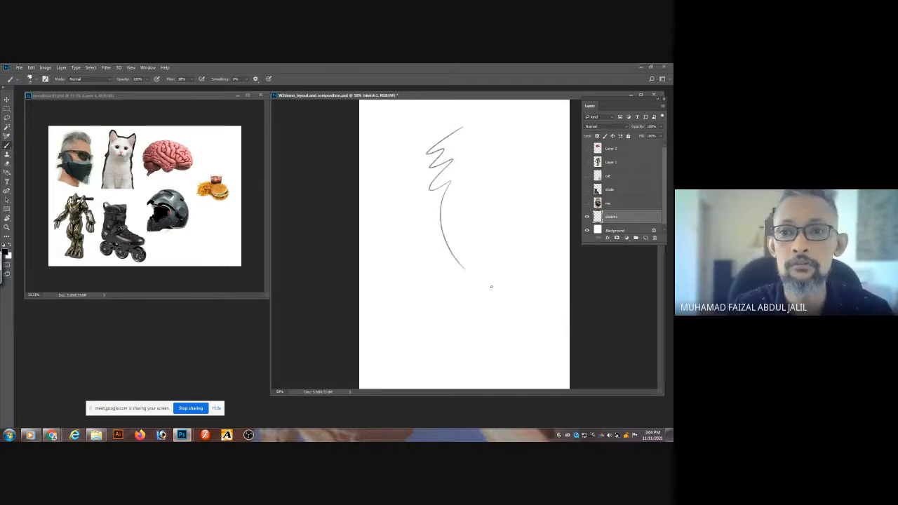
key(ctrl+z)
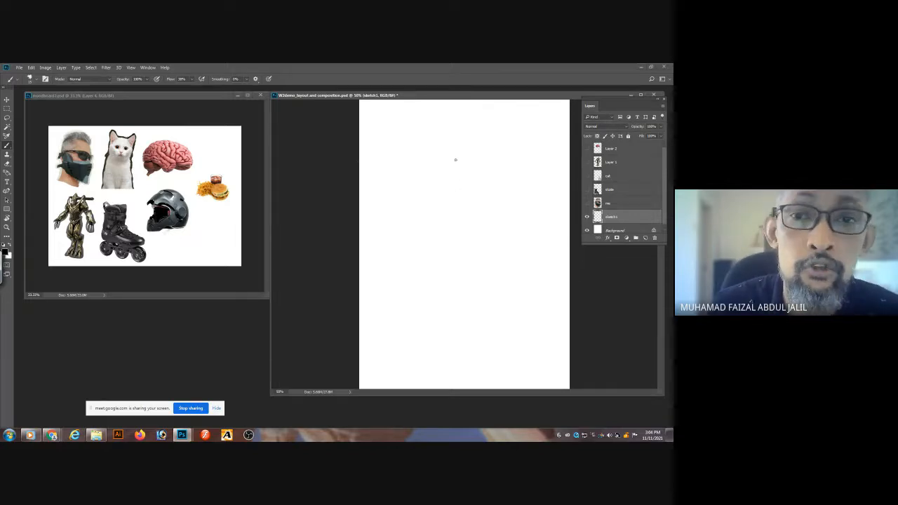
drag(456, 96, 458, 96)
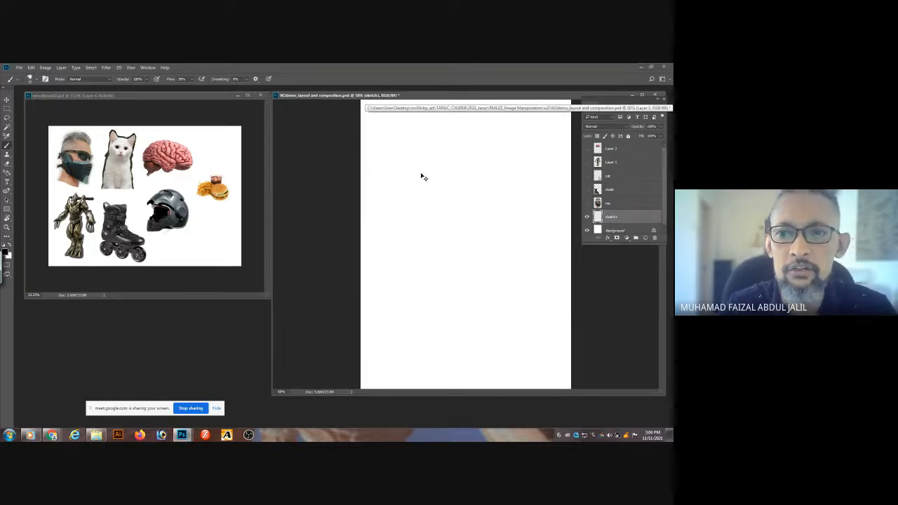
Try to sketch a tilted rectangular thumbnail frame in the upper-left area of the page on the sketch1 layer.
key(ctrl+plus)
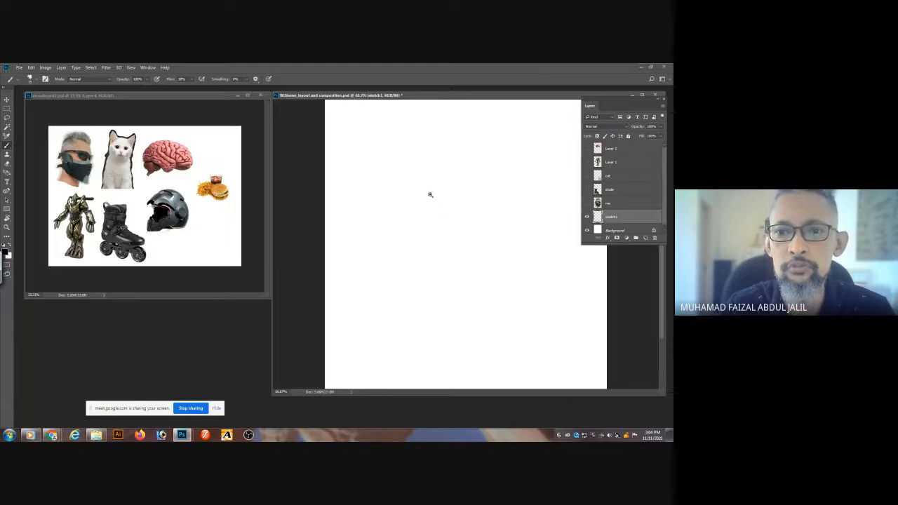
ctrl+click(431, 196)
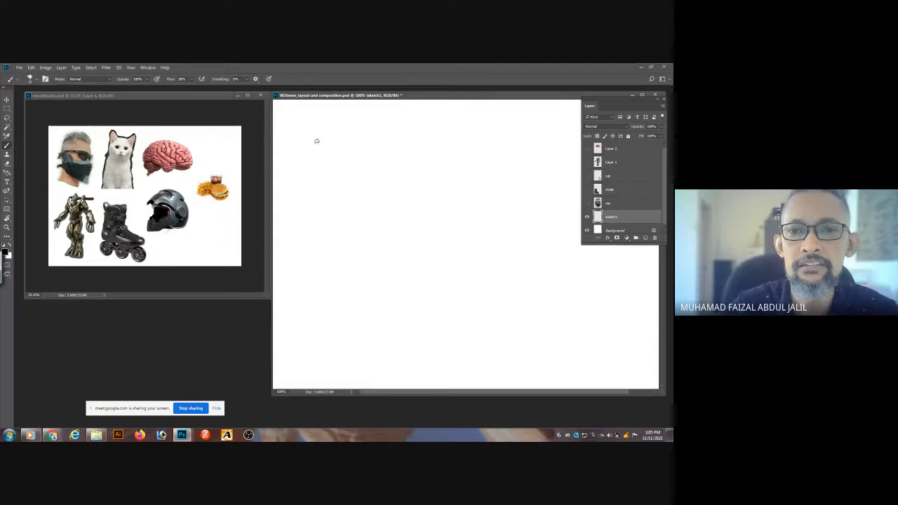
drag(319, 119, 323, 223)
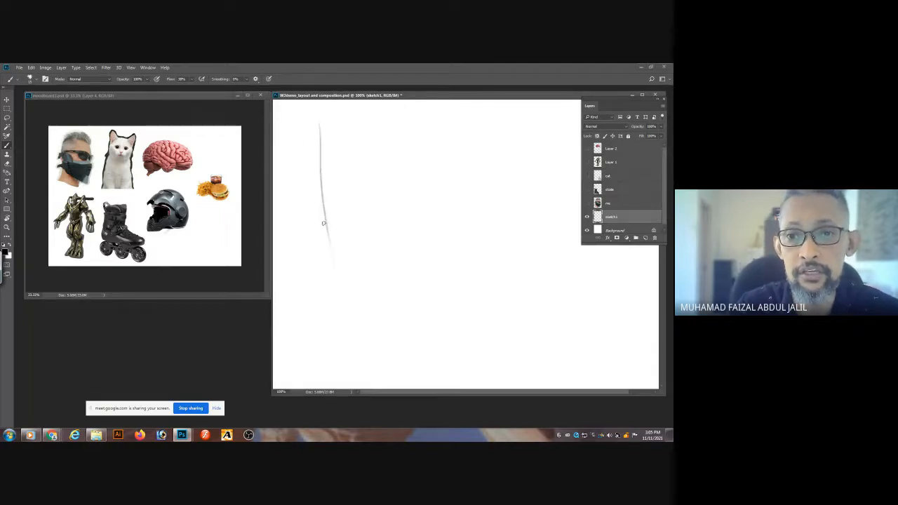
key(ctrl+z)
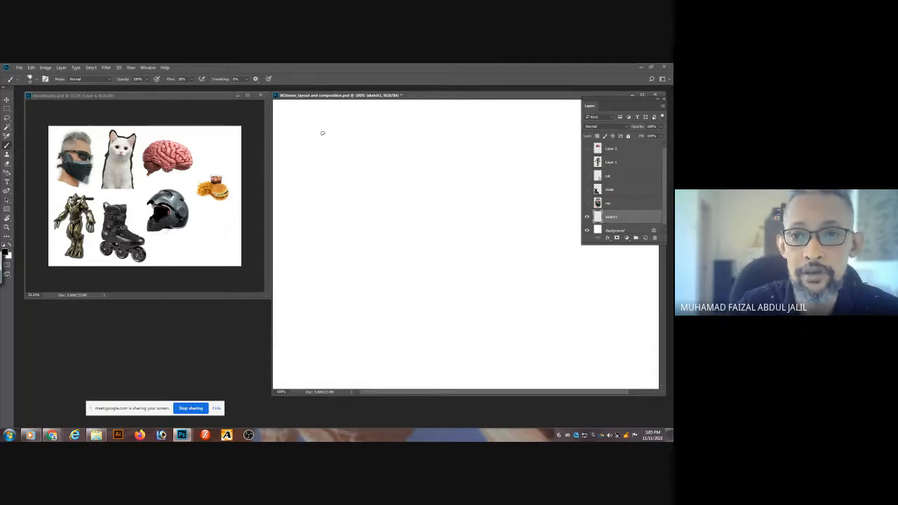
drag(323, 130, 344, 302)
mouse_move(311, 130)
mouse_down()
mouse_move(465, 121)
mouse_move(494, 303)
mouse_up()
drag(348, 319, 485, 305)
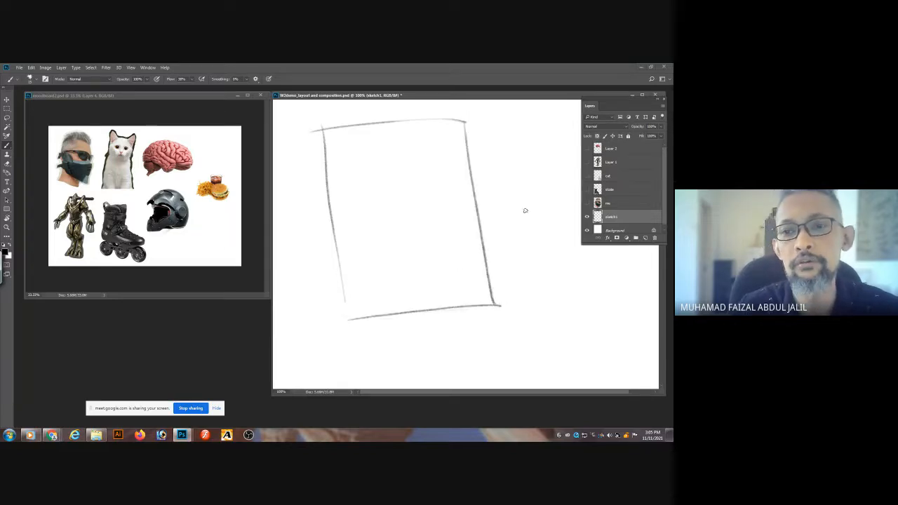
drag(525, 213, 491, 228)
key(ctrl+minus)
key(ctrl+minus)
key(ctrl+minus)
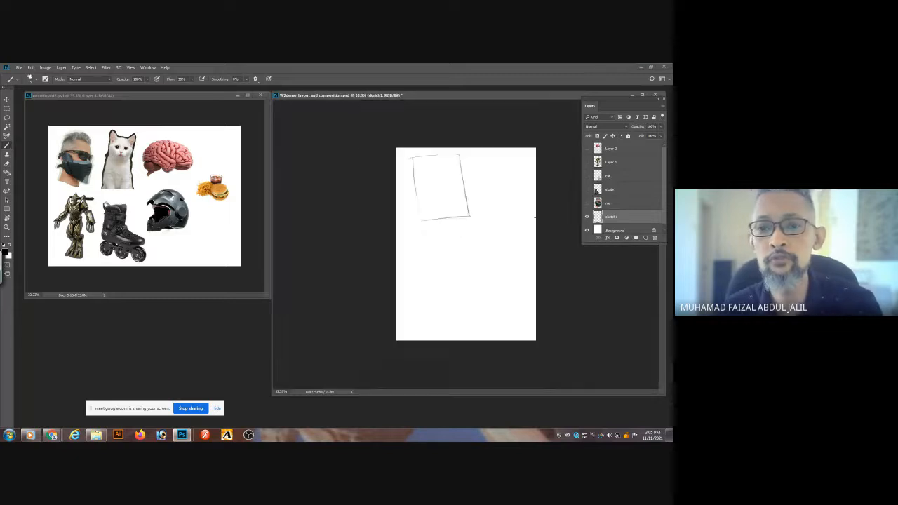
Undo all strokes of the tilted thumbnail frame on the sketch1 layer.
ctrl+click(475, 198)
ctrl+click(475, 198)
ctrl+click(475, 199)
drag(485, 171, 493, 250)
key(ctrl+z)
key(ctrl+z)
key(ctrl+z)
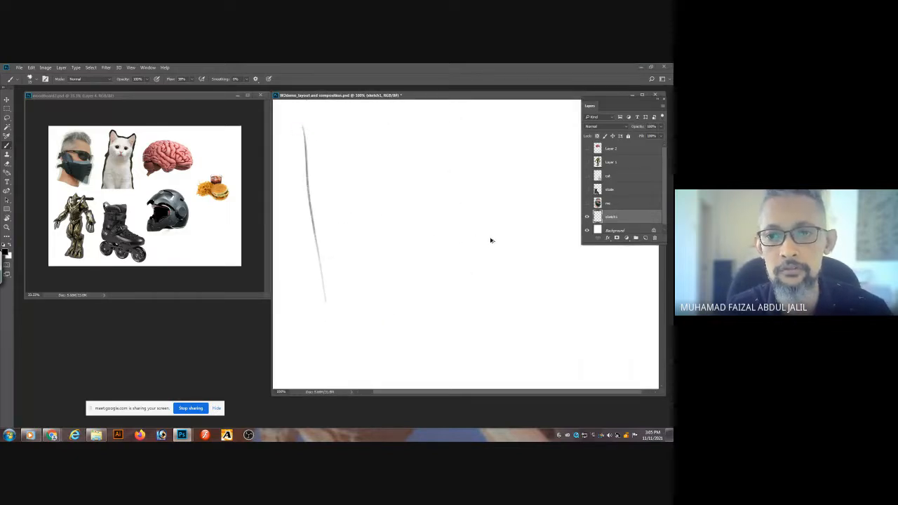
key(ctrl+z)
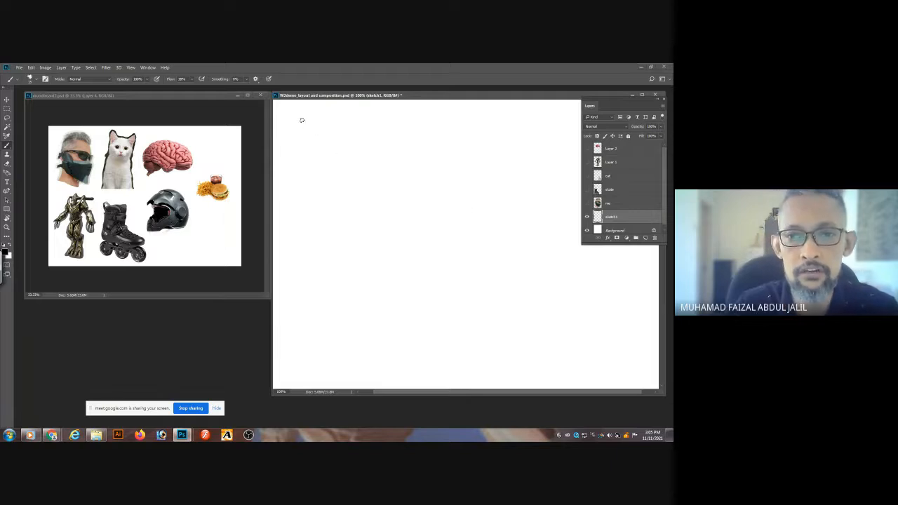
Sketch an upright four-sided thumbnail frame with pencil strokes in the upper-left area of the page.
drag(302, 120, 309, 310)
mouse_move(290, 121)
mouse_down()
mouse_move(452, 117)
mouse_move(477, 327)
mouse_up()
key(ctrl+z)
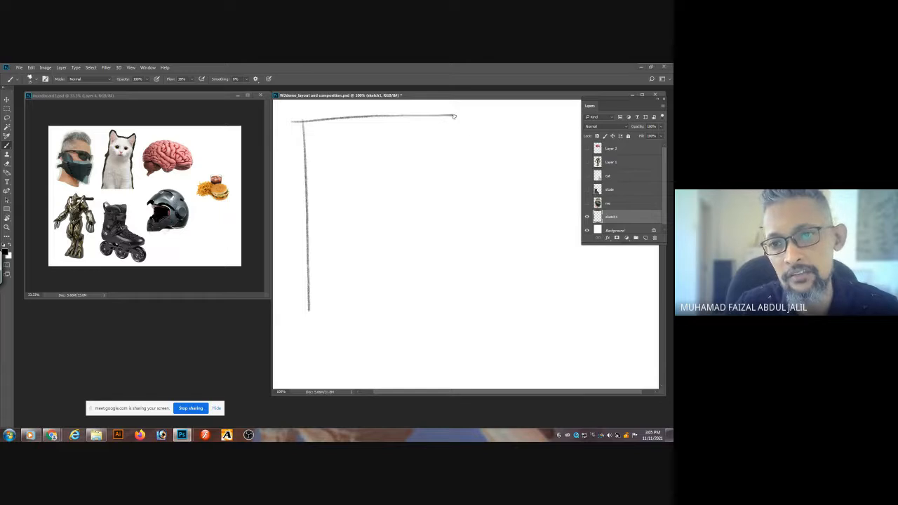
drag(455, 112, 463, 281)
drag(353, 312, 485, 309)
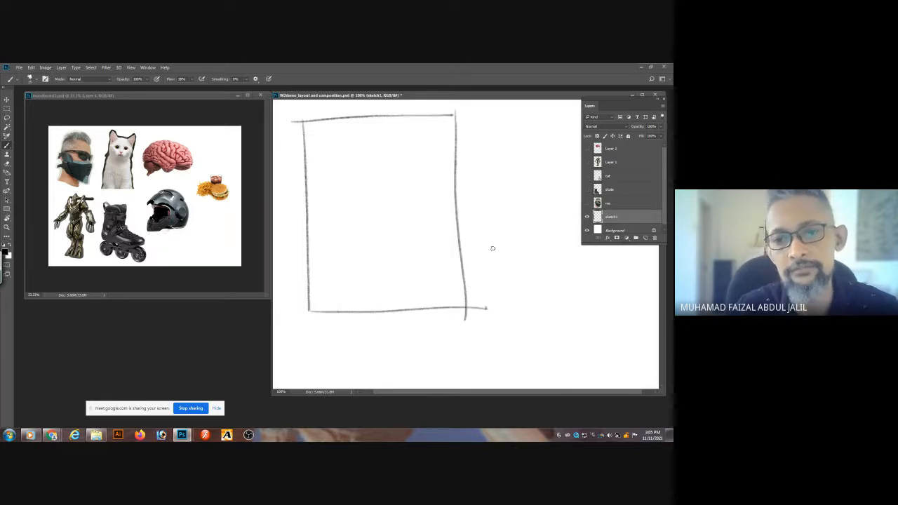
Duplicate the sketched frame three times to form a two-by-two grid of thumbnail frames.
scroll(431, 250, right, 2)
key(ctrl+minus)
key(ctrl+minus)
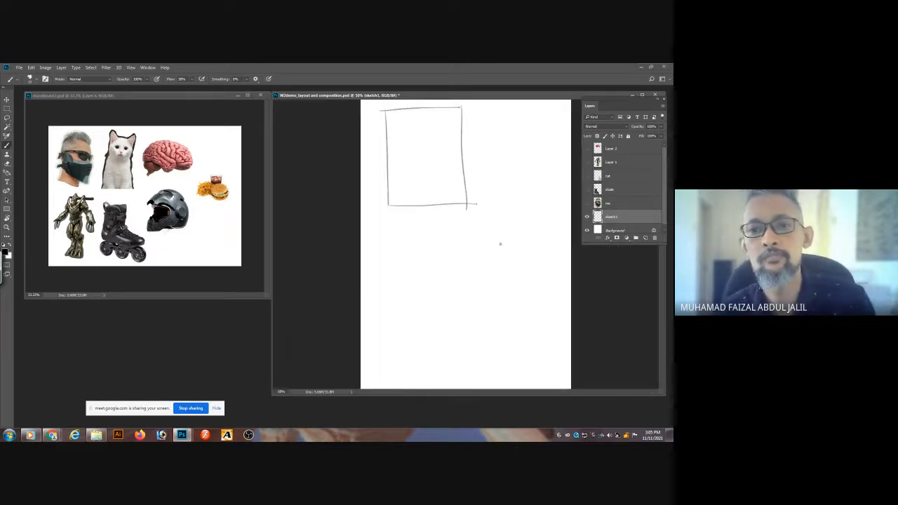
mouse_move(467, 202)
mouse_down()
mouse_move(557, 201)
mouse_move(510, 255)
mouse_move(471, 327)
mouse_move(568, 300)
mouse_up()
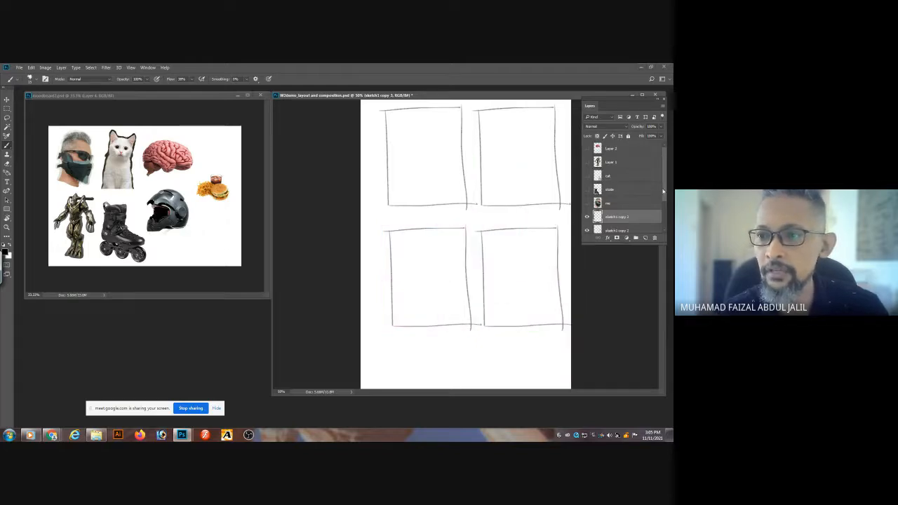
Shift all four frame layers down and slightly left to centre the grid on the page, and merge them into one layer.
scroll(654, 220, down, 3)
shift+click(630, 212)
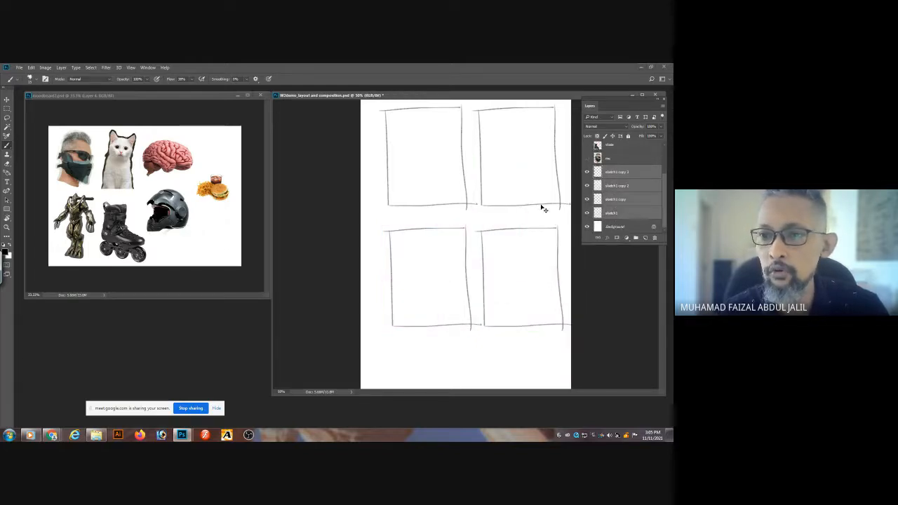
drag(541, 206, 530, 240)
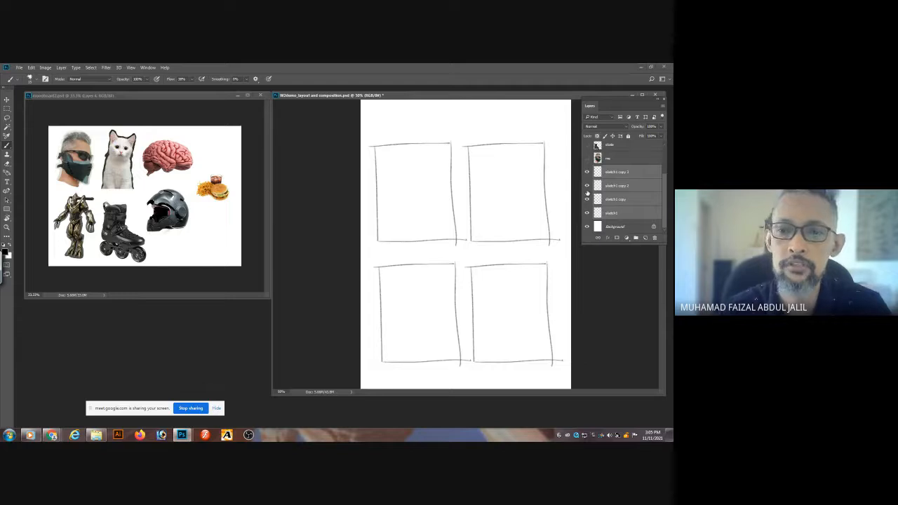
click(661, 106)
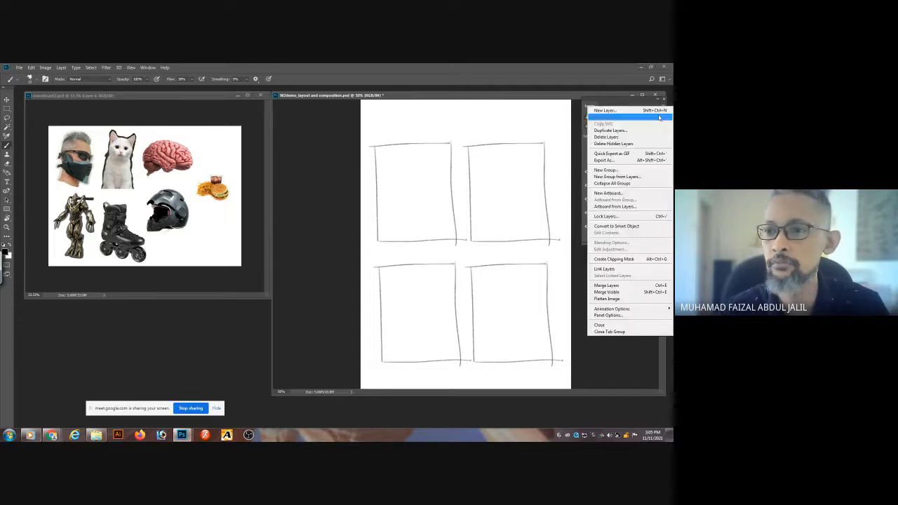
click(607, 285)
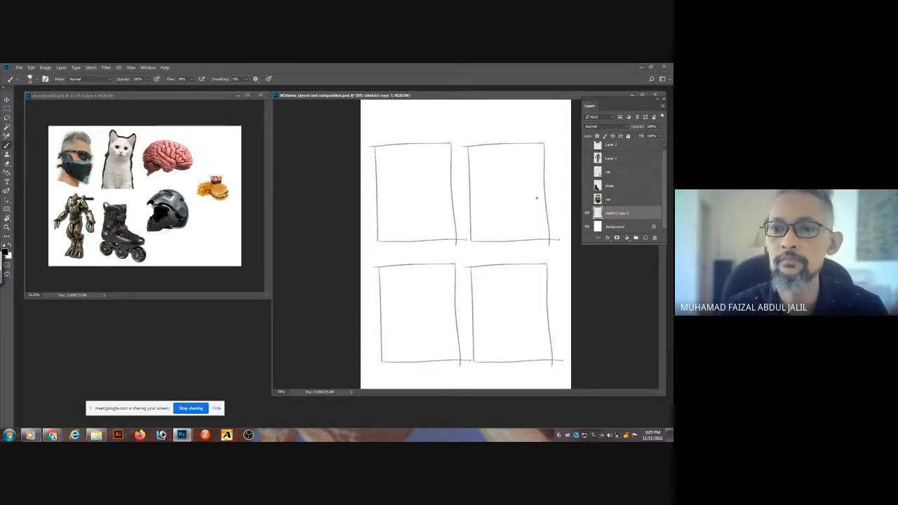
Hide the toolbars and panels to free space for sketching inside the upper-left thumbnail frame.
key(ctrl+equal)
key(ctrl+equal)
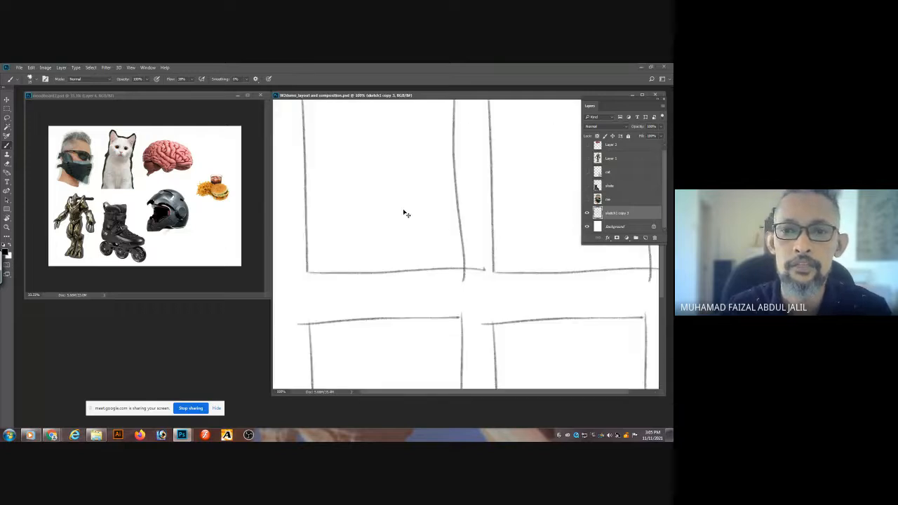
scroll(405, 213, up, 2)
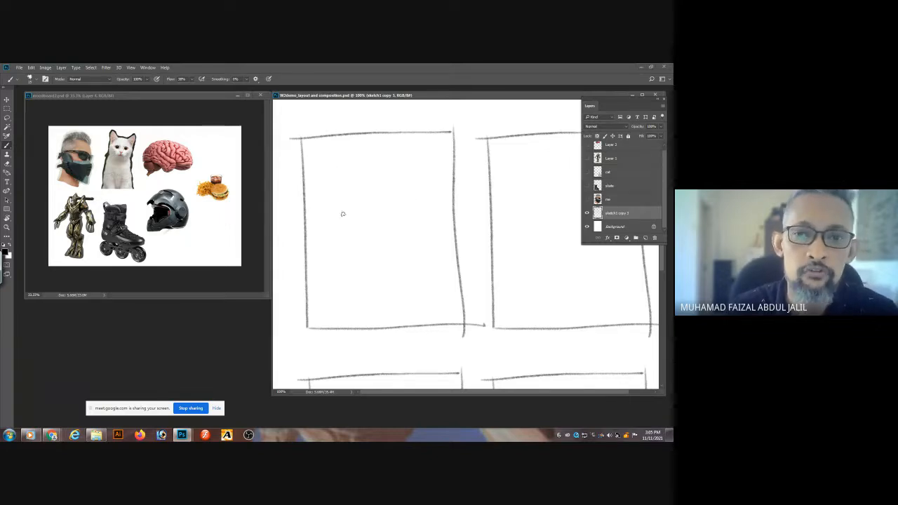
ctrl+click(395, 237)
drag(396, 236, 492, 233)
key(Tab)
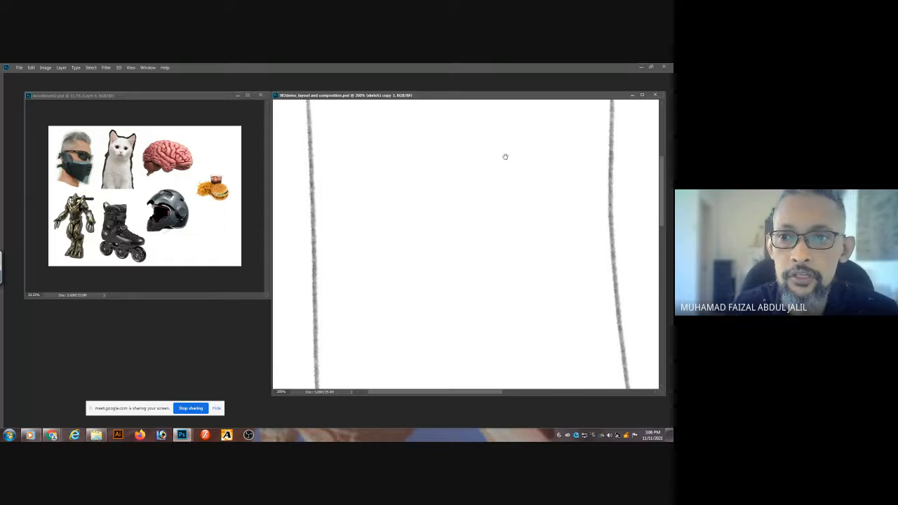
drag(505, 156, 501, 190)
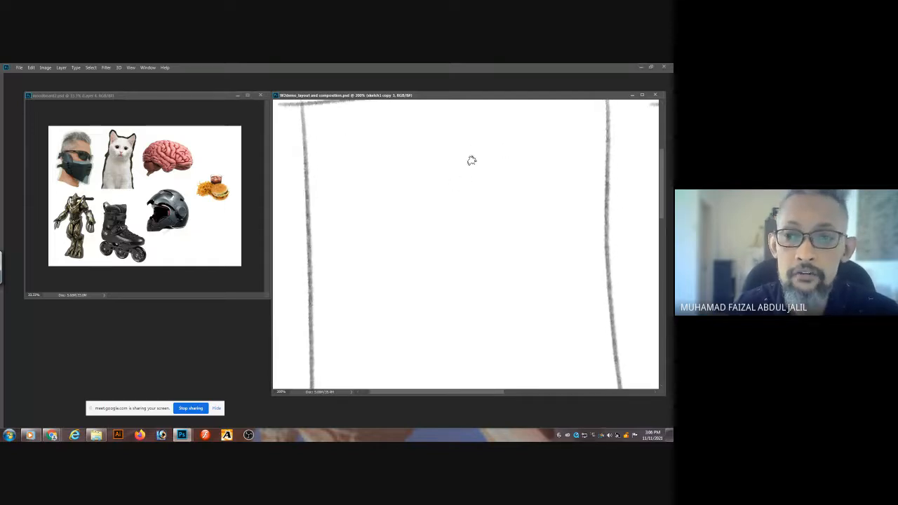
Sketch a round skull shape with the face side and jaw lines in the upper-left frame.
mouse_move(383, 217)
mouse_down()
mouse_move(387, 241)
mouse_move(494, 163)
mouse_move(519, 201)
mouse_move(511, 303)
mouse_up()
drag(533, 214, 511, 325)
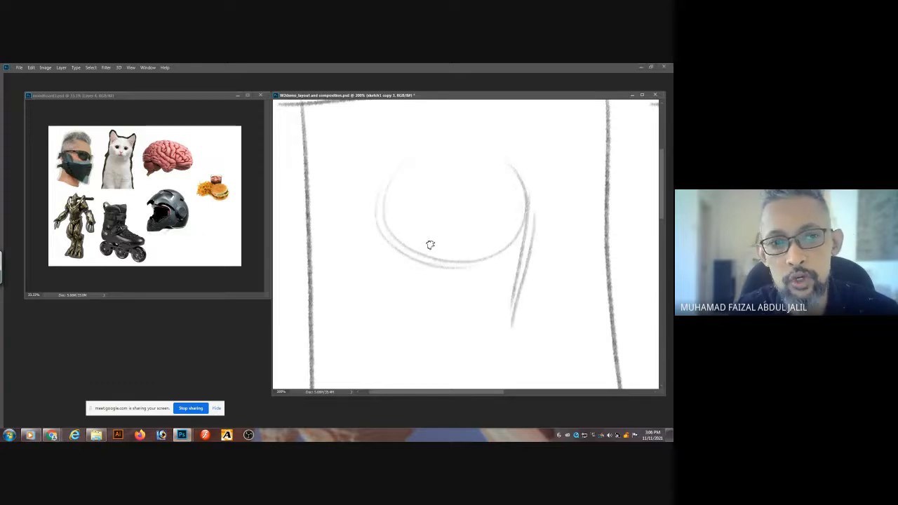
drag(421, 239, 423, 306)
drag(419, 292, 513, 327)
mouse_move(421, 294)
mouse_down()
mouse_move(509, 327)
mouse_move(491, 237)
mouse_up()
Sketch the neck lines and a slanted collar line below the head.
drag(384, 205, 379, 256)
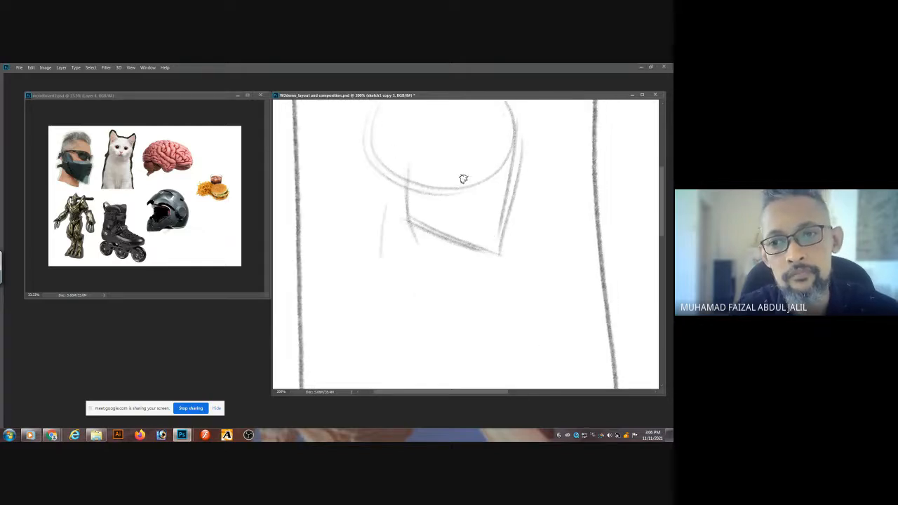
drag(464, 198, 462, 280)
mouse_move(362, 244)
mouse_down()
mouse_move(479, 301)
mouse_move(460, 297)
mouse_up()
mouse_move(496, 211)
mouse_down()
mouse_move(497, 276)
mouse_move(489, 265)
mouse_up()
drag(348, 312, 373, 260)
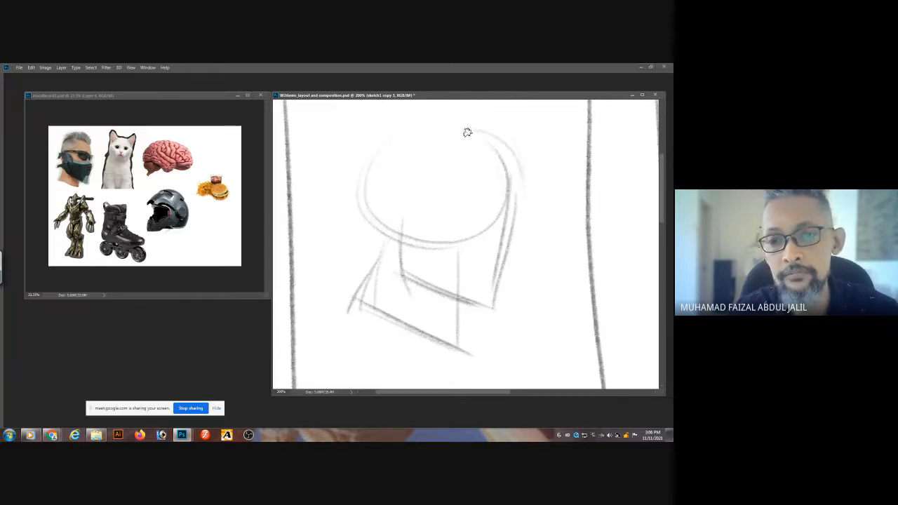
Round out the skull and sketch slanted eye-level guide lines and the mask's upper edge across the face.
drag(375, 184, 519, 197)
drag(390, 191, 519, 232)
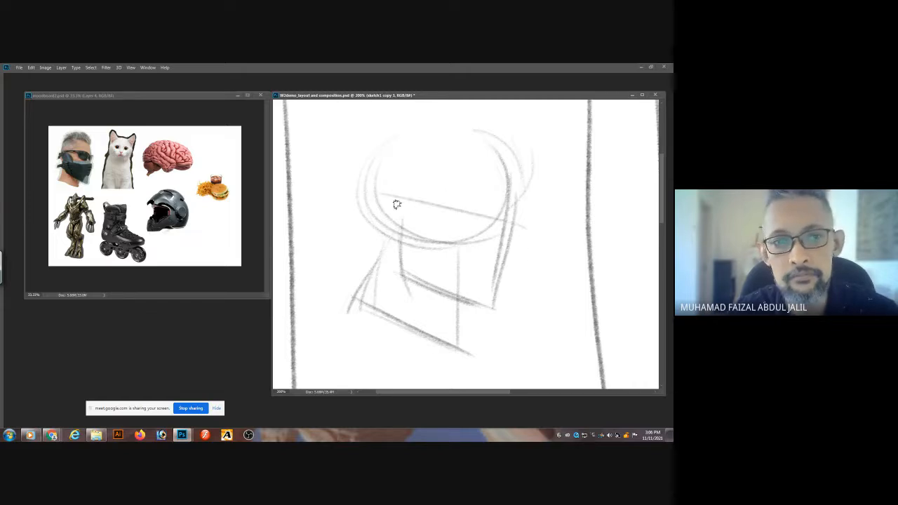
drag(425, 188, 429, 239)
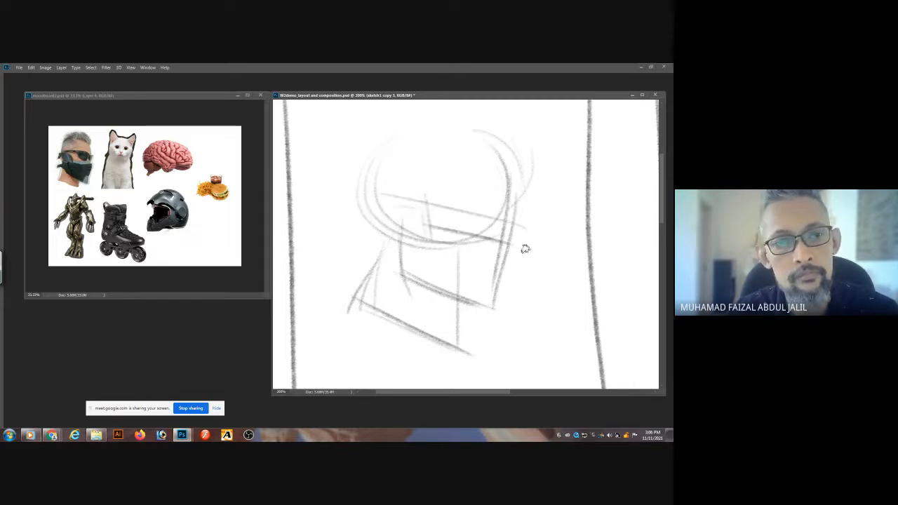
drag(522, 229, 425, 238)
Sketch the face mask's side edge, lower jaw edge and chin, plus strap lines at the back of the head.
drag(400, 199, 399, 274)
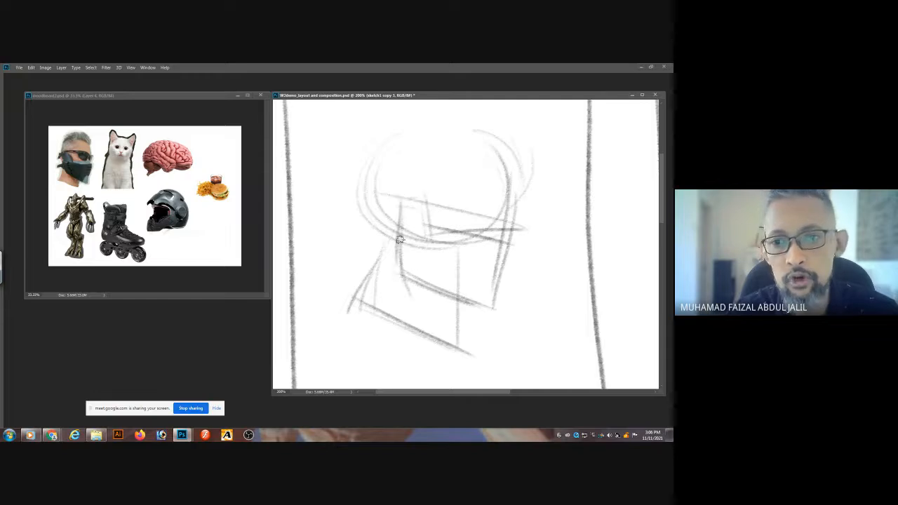
mouse_move(423, 234)
mouse_down()
mouse_move(407, 274)
mouse_move(394, 242)
mouse_move(415, 278)
mouse_move(399, 275)
mouse_move(498, 313)
mouse_up()
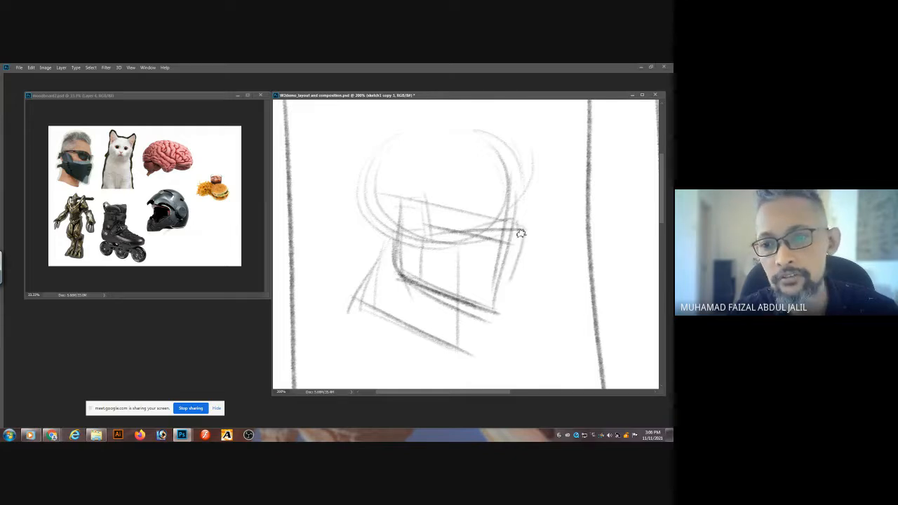
drag(489, 330, 504, 300)
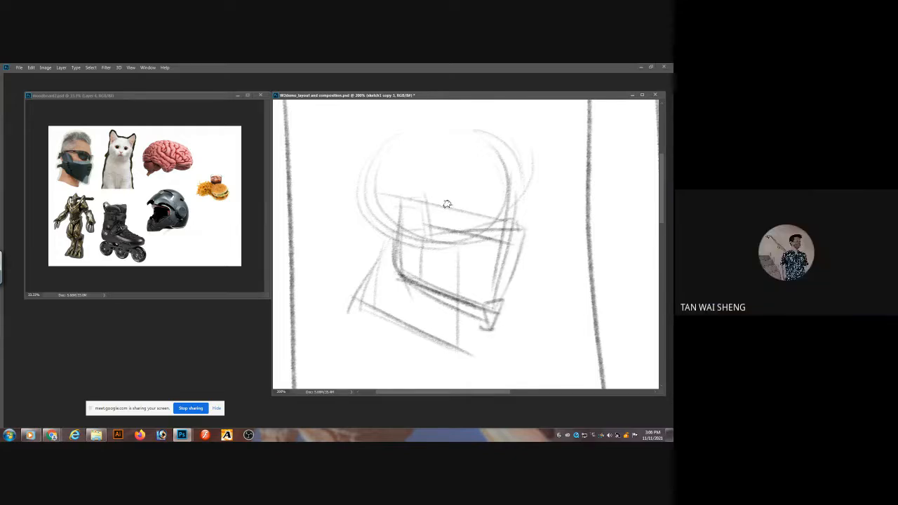
mouse_move(411, 192)
mouse_down()
mouse_move(354, 196)
mouse_move(400, 201)
mouse_up()
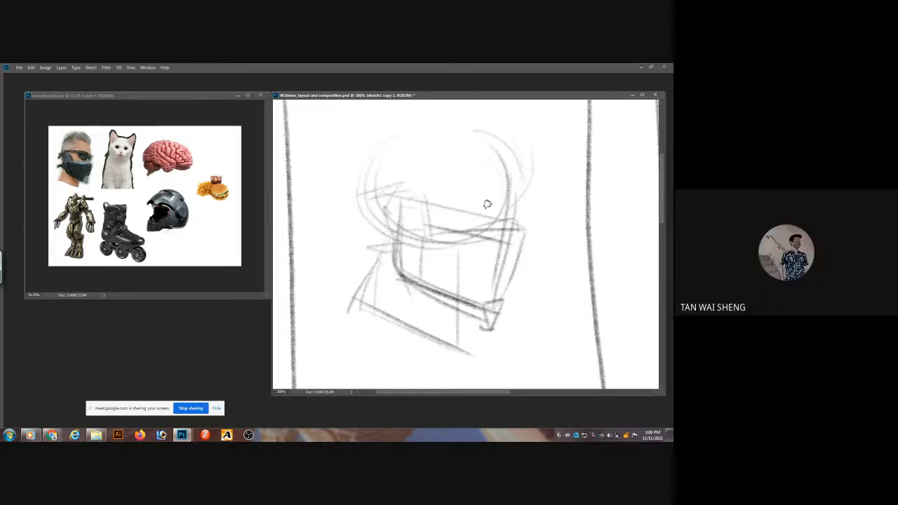
Sketch the sunglasses over the eyes, with the near lens, the far lens edge and the temple arm.
key(ctrl+plus)
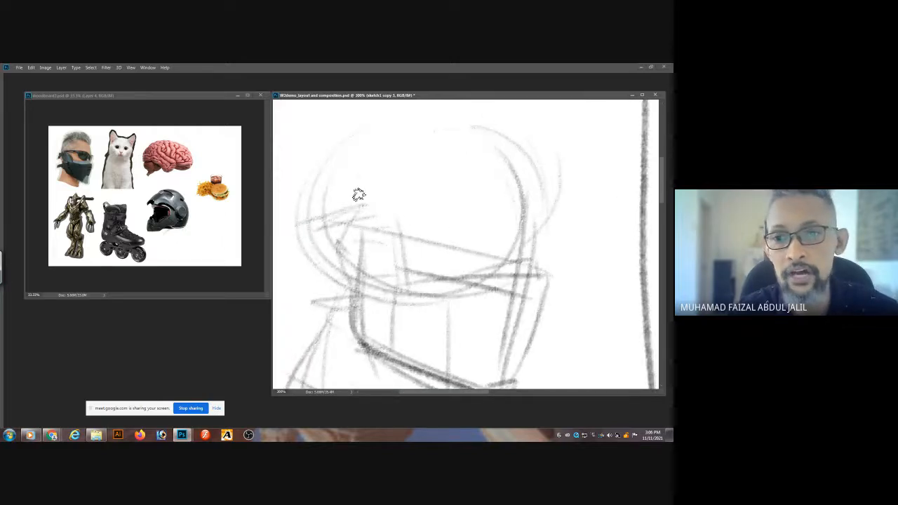
mouse_move(354, 203)
mouse_down()
mouse_move(469, 208)
mouse_move(455, 207)
mouse_move(519, 227)
mouse_move(493, 259)
mouse_up()
drag(524, 230, 540, 261)
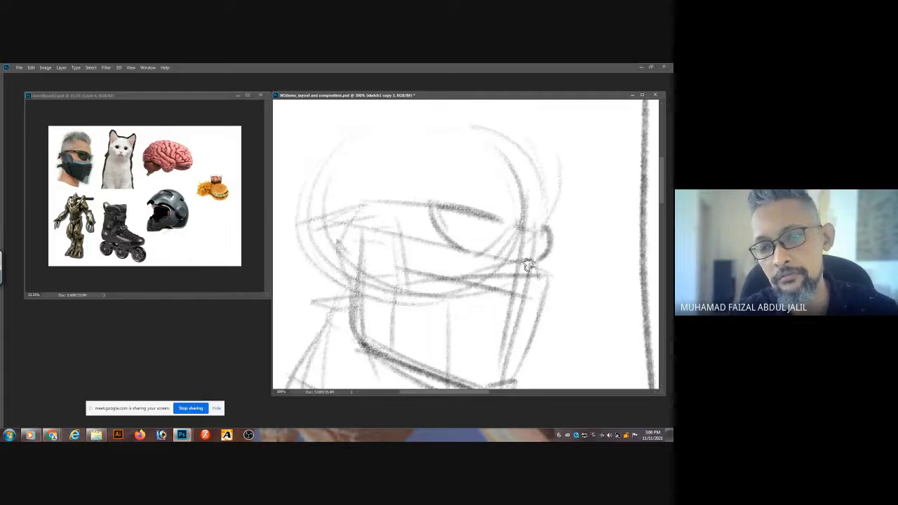
Sketch the crown outline, the edge of the forehead and the hairline at the temple.
drag(369, 186, 408, 206)
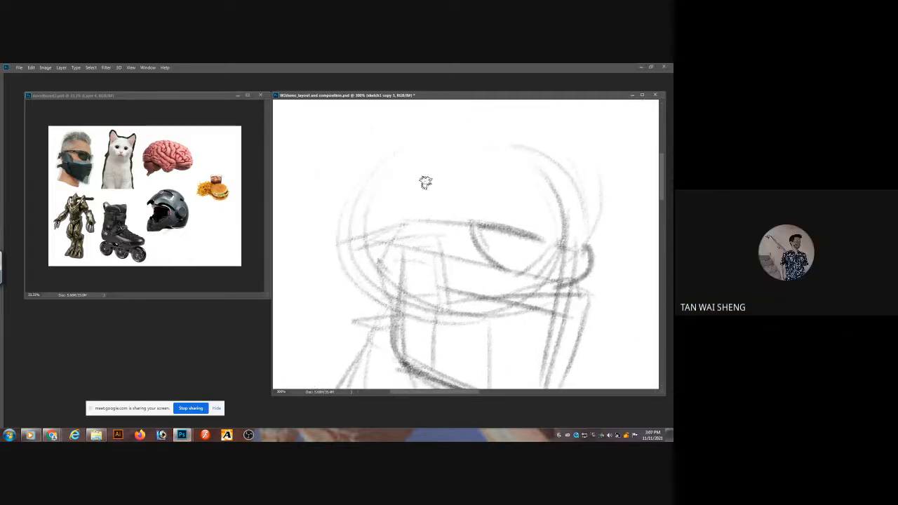
drag(497, 128, 587, 184)
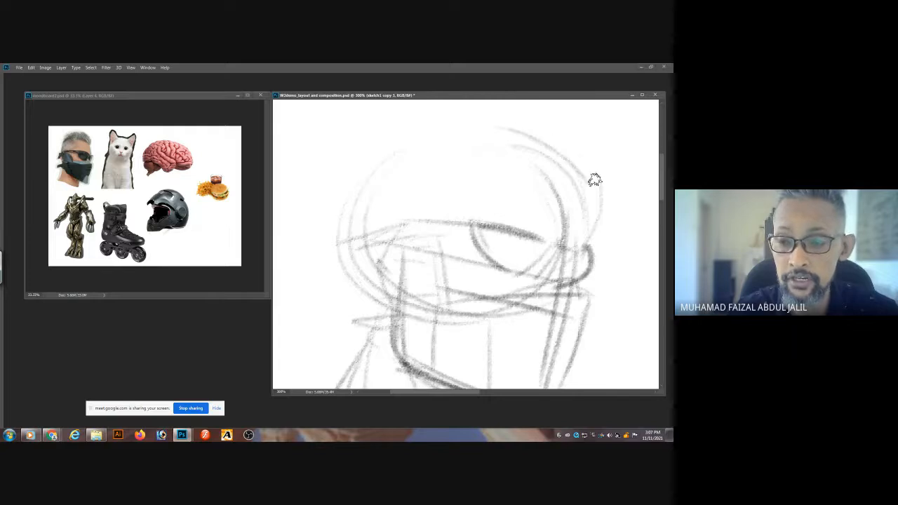
scroll(400, 225, down, 3)
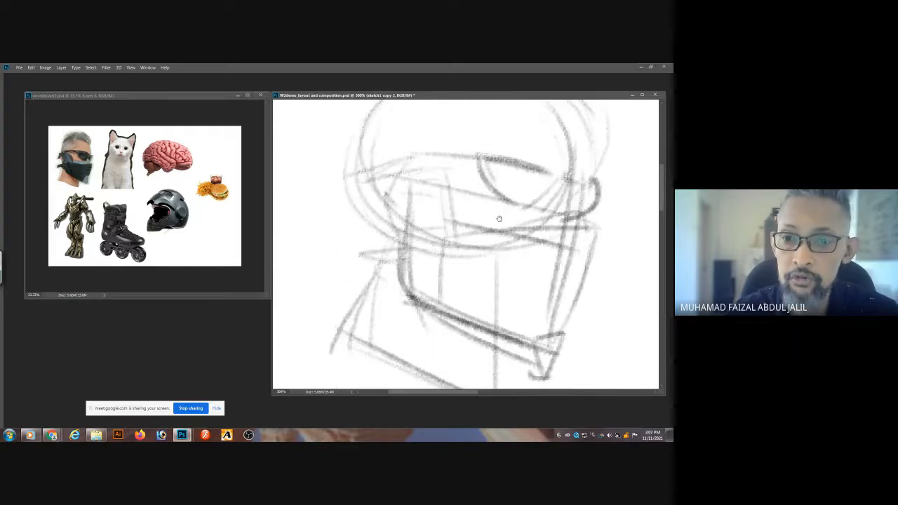
scroll(483, 281, up, 3)
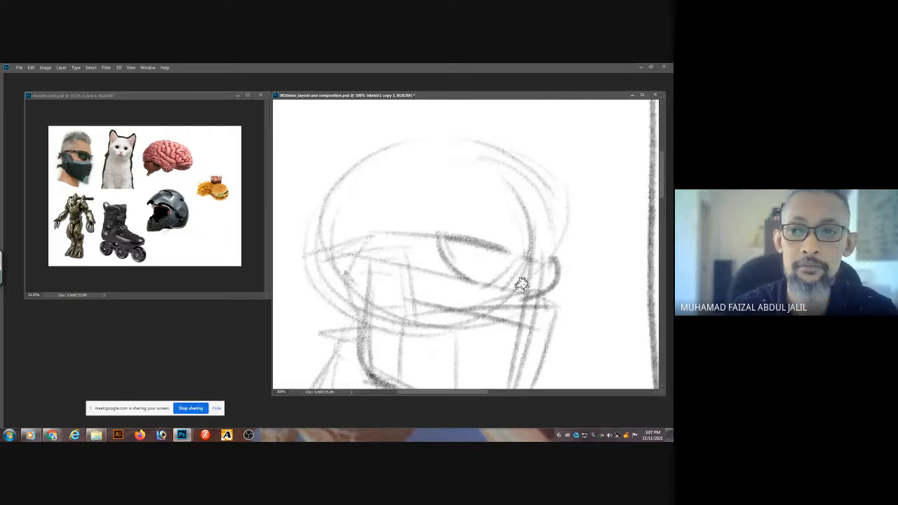
drag(525, 257, 534, 173)
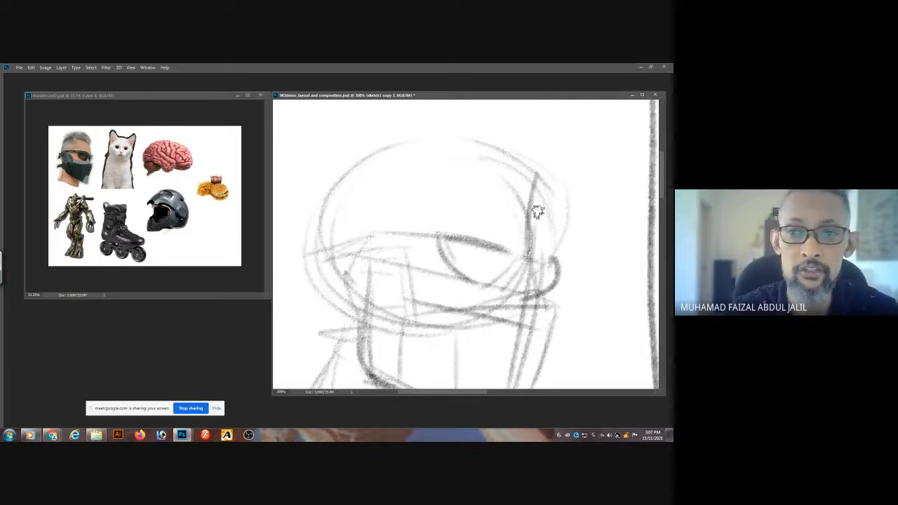
mouse_move(406, 132)
mouse_down()
mouse_move(431, 205)
mouse_move(417, 194)
mouse_move(382, 266)
mouse_up()
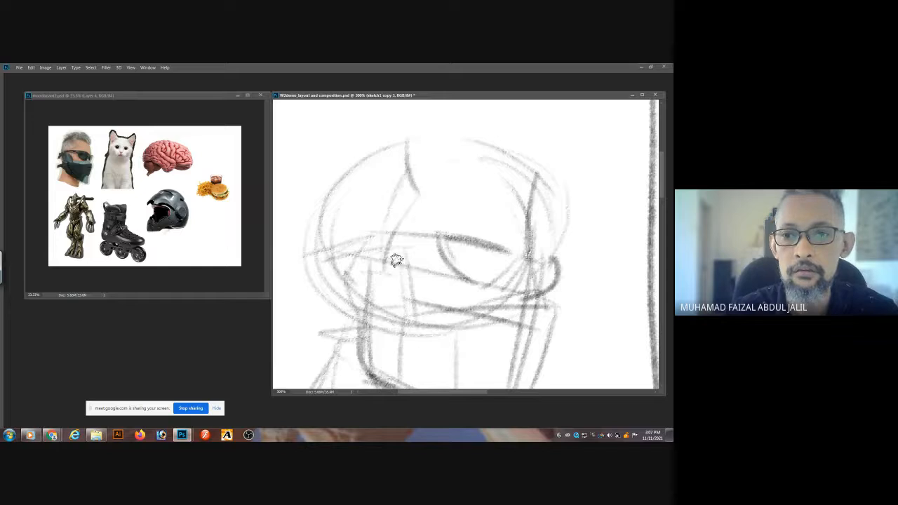
Add swept hair strokes over the top of the head and a line down its back.
drag(404, 189, 427, 135)
drag(557, 181, 568, 210)
mouse_move(443, 171)
mouse_down()
mouse_move(524, 213)
mouse_move(552, 166)
mouse_move(492, 129)
mouse_move(444, 116)
mouse_move(341, 154)
mouse_up()
mouse_move(403, 138)
mouse_down()
mouse_move(331, 175)
mouse_move(323, 196)
mouse_up()
mouse_move(359, 177)
mouse_down()
mouse_move(331, 231)
mouse_move(349, 212)
mouse_move(332, 237)
mouse_move(350, 288)
mouse_up()
drag(446, 279, 441, 197)
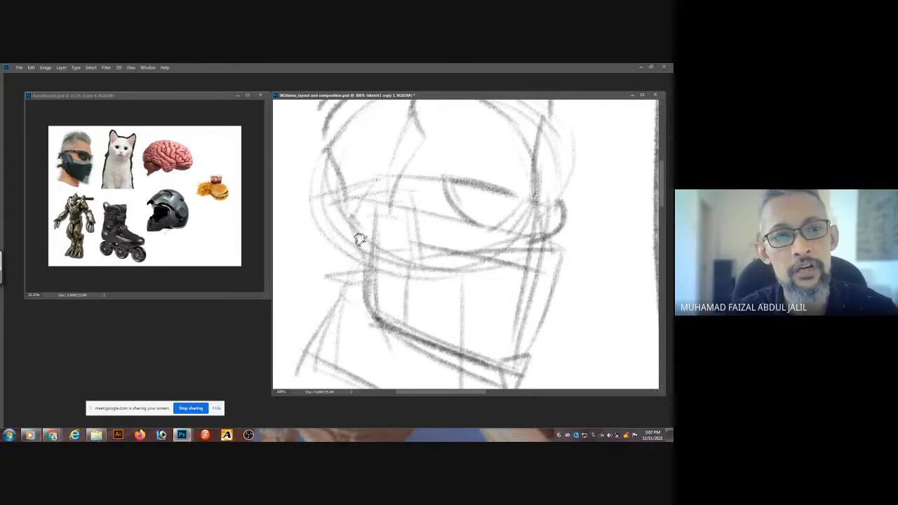
Check the head within the four-frame page and reinforce the neck and slanted collar lines.
mouse_move(463, 228)
mouse_down()
mouse_move(446, 280)
mouse_move(466, 249)
mouse_up()
key(ctrl+0)
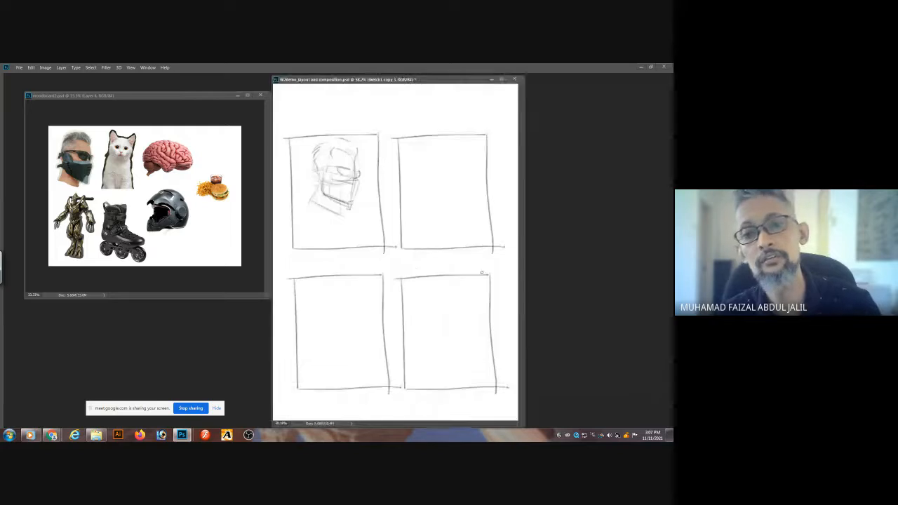
double_click(339, 221)
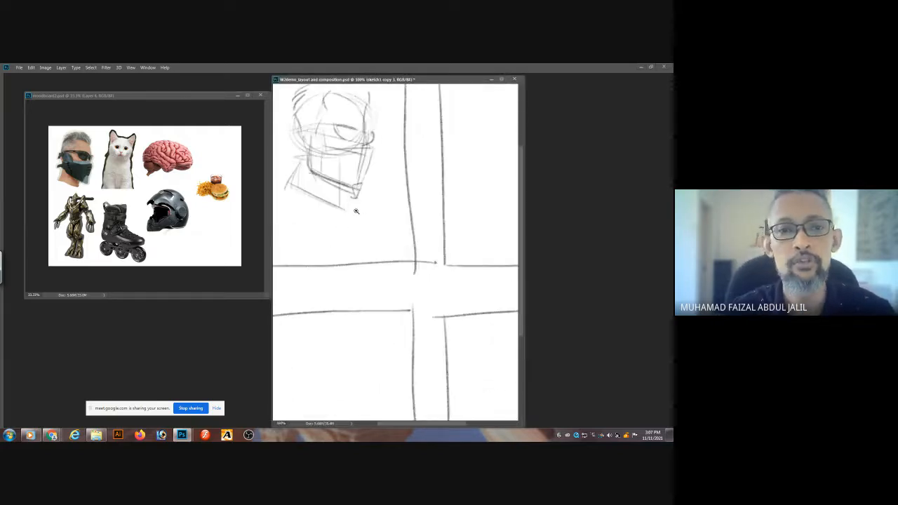
click(356, 211)
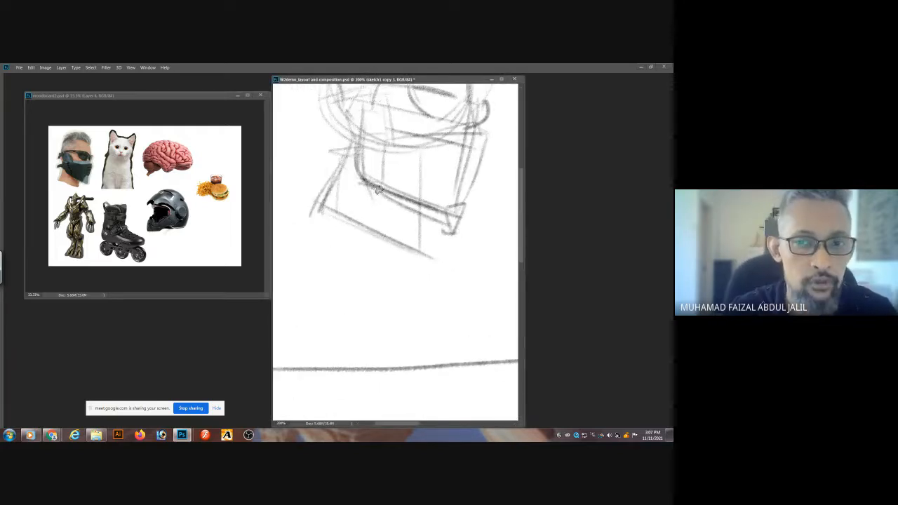
drag(414, 195, 423, 266)
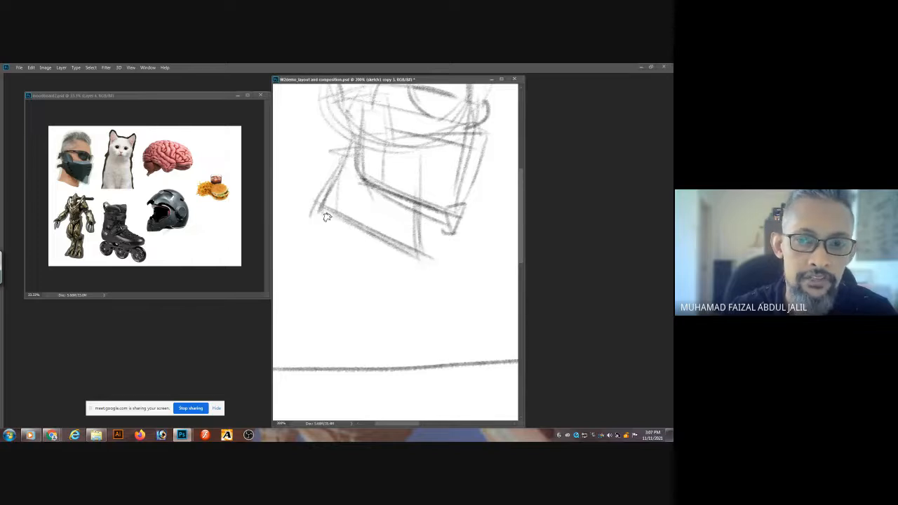
drag(447, 129, 415, 232)
mouse_move(477, 204)
mouse_down()
mouse_move(347, 175)
mouse_move(521, 195)
mouse_move(514, 192)
mouse_up()
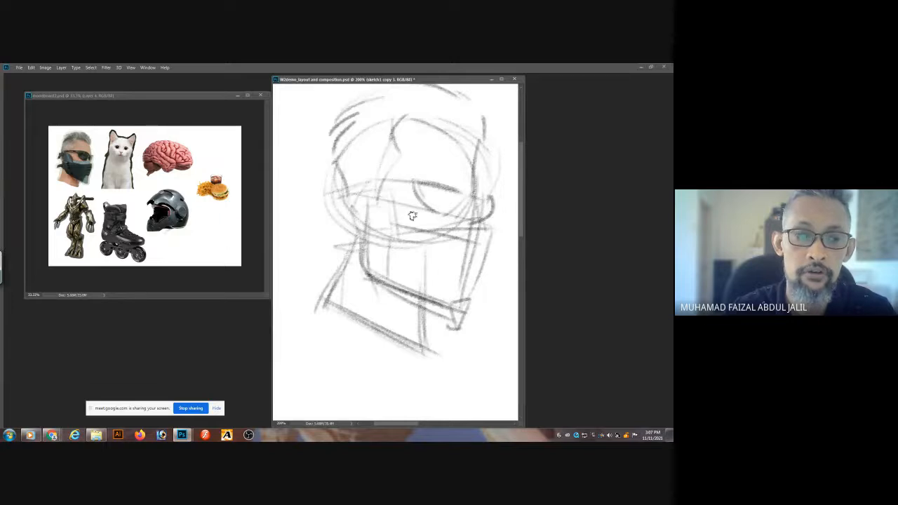
Sketch a helmet shell around the head with a visor opening over the face, following the helmet reference.
drag(426, 220, 413, 265)
drag(407, 164, 399, 161)
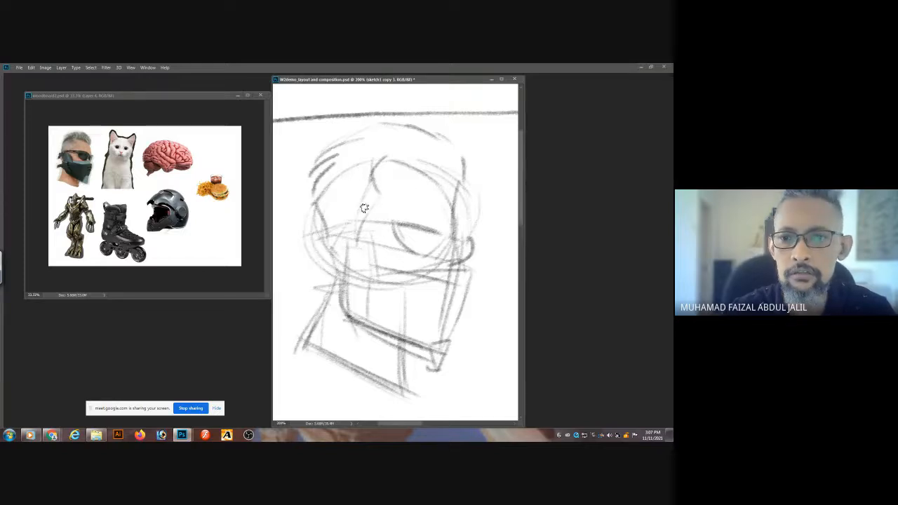
mouse_move(364, 207)
mouse_down()
mouse_move(415, 176)
mouse_move(471, 240)
mouse_move(481, 233)
mouse_move(468, 160)
mouse_move(354, 117)
mouse_move(301, 172)
mouse_move(324, 237)
mouse_up()
drag(382, 254, 388, 271)
mouse_move(377, 242)
mouse_down()
mouse_move(336, 271)
mouse_move(404, 334)
mouse_up()
drag(320, 213, 335, 306)
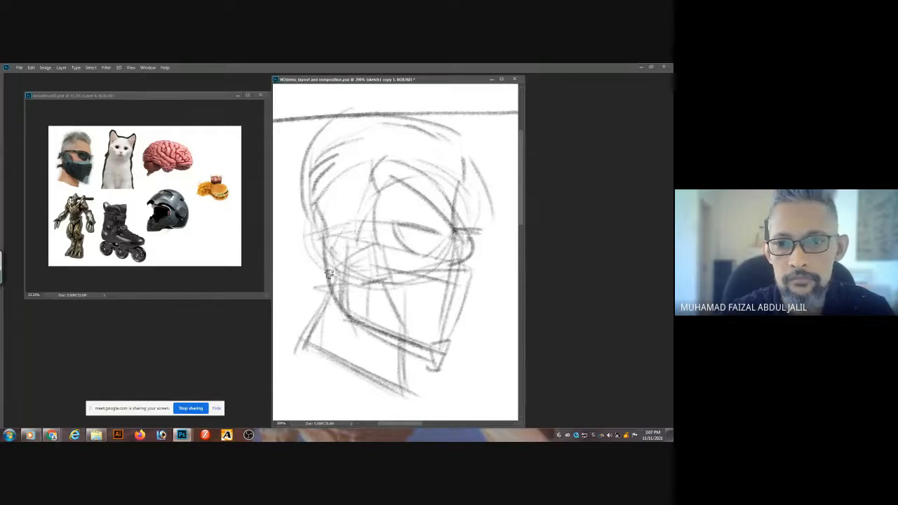
Extend the helmet's back curve into a chin guard along the jaw, ending in a small oval at the chin.
mouse_move(300, 196)
mouse_down()
mouse_move(347, 315)
mouse_move(391, 307)
mouse_move(457, 338)
mouse_up()
drag(336, 307, 456, 341)
drag(459, 335, 431, 351)
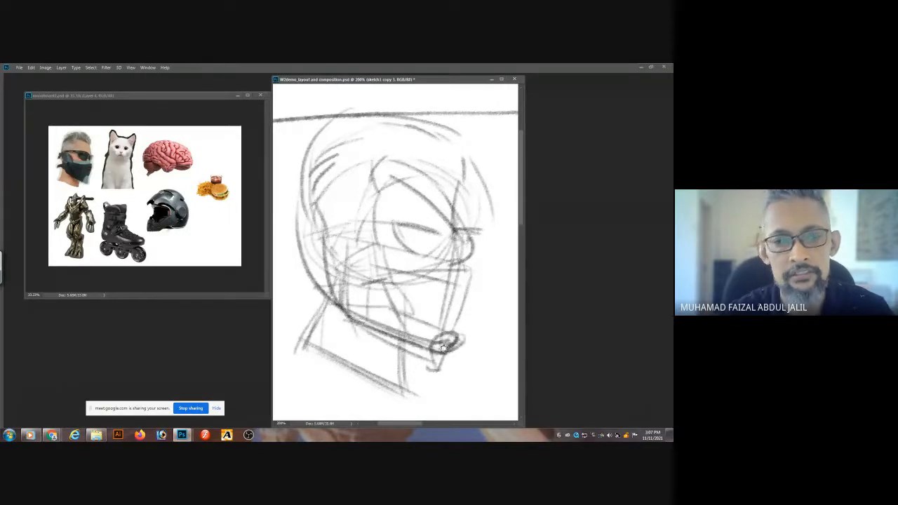
Add round ear pieces on the side of the helmet and wavy brain-like folds across the forehead.
mouse_move(311, 209)
mouse_down()
mouse_move(340, 227)
mouse_move(326, 258)
mouse_move(325, 207)
mouse_move(348, 235)
mouse_move(342, 264)
mouse_up()
mouse_move(411, 264)
mouse_down()
mouse_move(421, 221)
mouse_move(416, 260)
mouse_up()
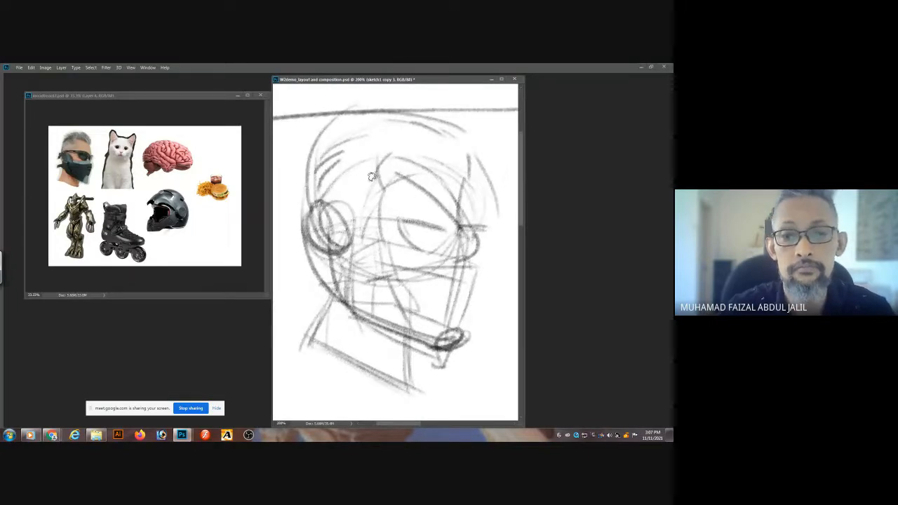
drag(428, 154, 323, 183)
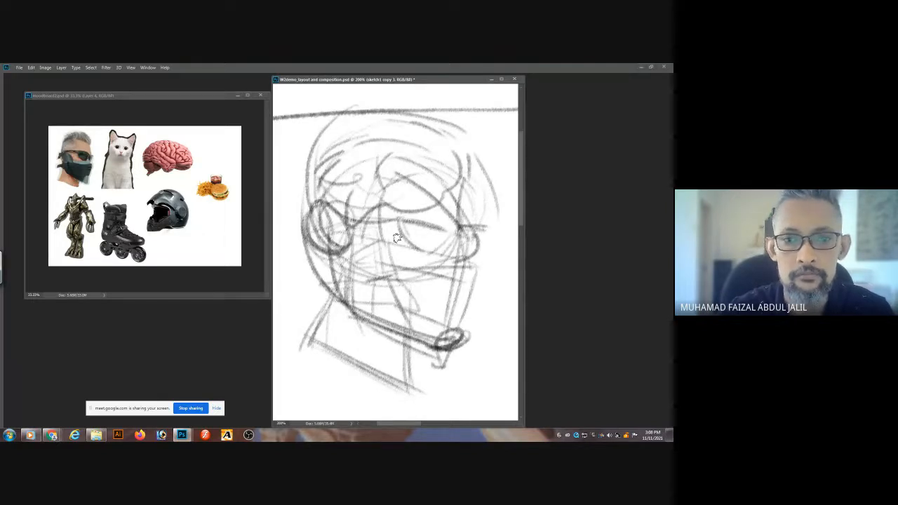
Sketch the inline skate's boot below the head, with cuff, shaft, ankle, foot, sole and a loop behind the cuff.
drag(406, 259, 421, 183)
drag(417, 234, 427, 191)
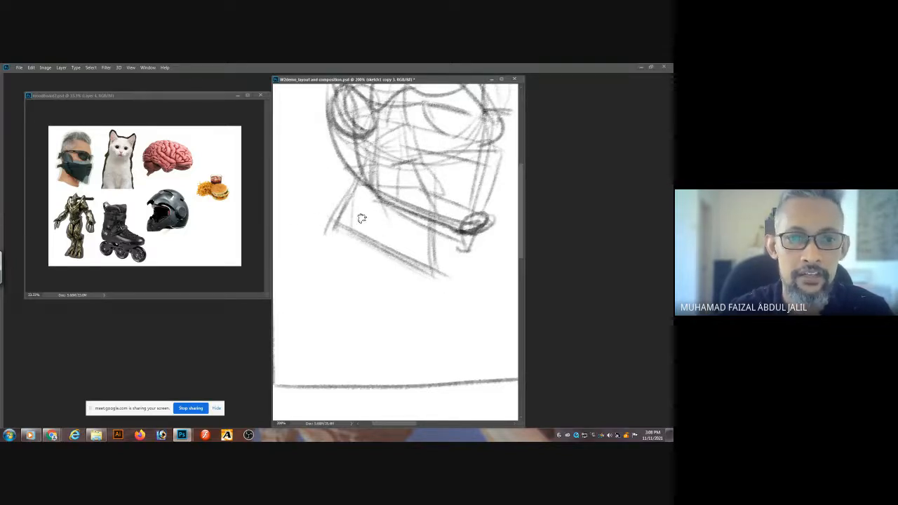
drag(328, 208, 379, 230)
drag(323, 214, 323, 293)
drag(383, 226, 383, 290)
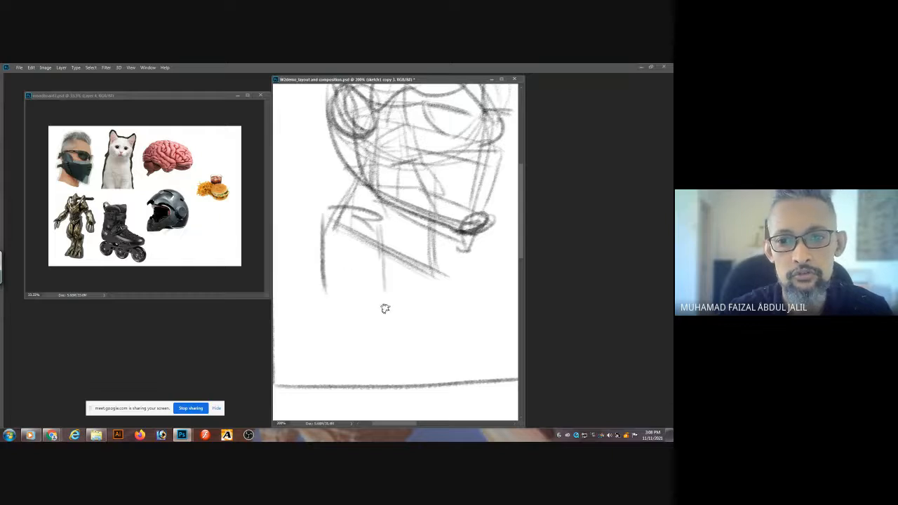
mouse_move(360, 229)
mouse_down()
mouse_move(360, 287)
mouse_move(379, 277)
mouse_up()
mouse_move(352, 320)
mouse_down()
mouse_move(376, 290)
mouse_move(399, 326)
mouse_up()
drag(387, 282, 450, 320)
drag(335, 313, 441, 342)
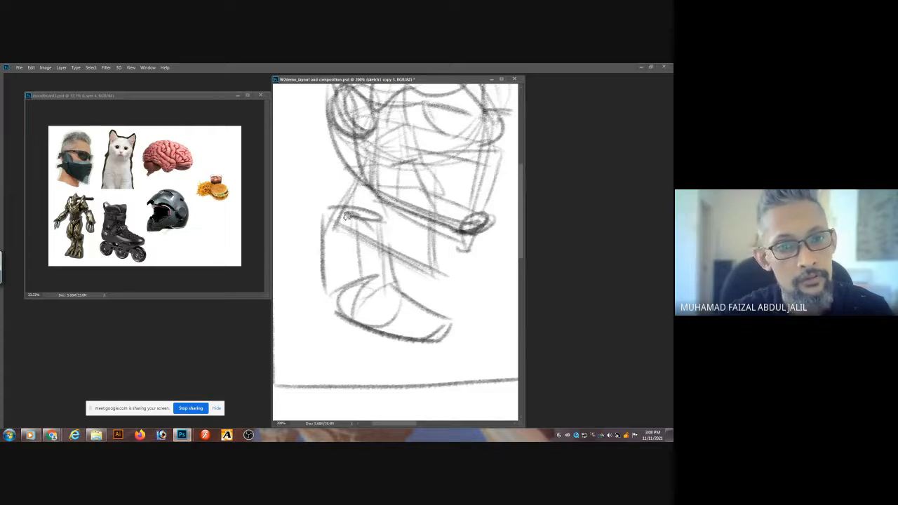
drag(323, 213, 326, 202)
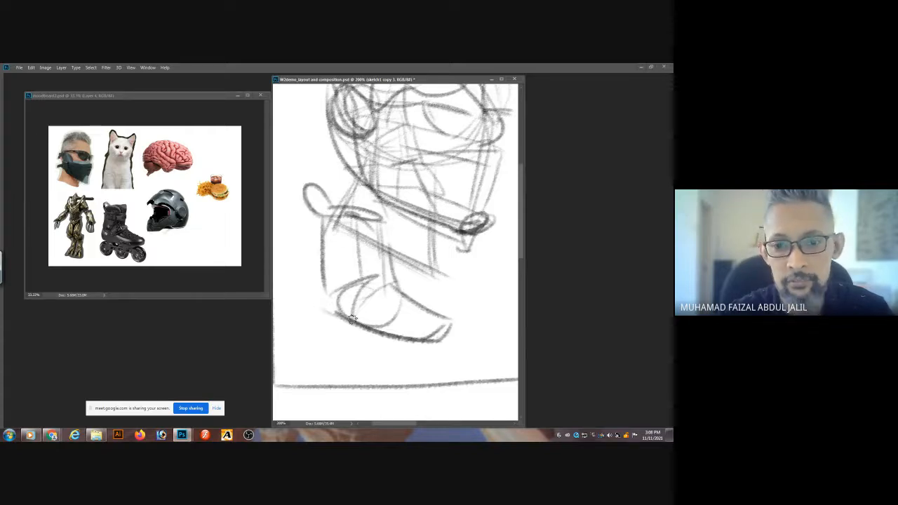
Draw three round wheels under the skate boot and connect them with a slanted frame.
mouse_move(322, 313)
mouse_down()
mouse_move(384, 335)
mouse_move(371, 363)
mouse_move(361, 334)
mouse_move(337, 354)
mouse_up()
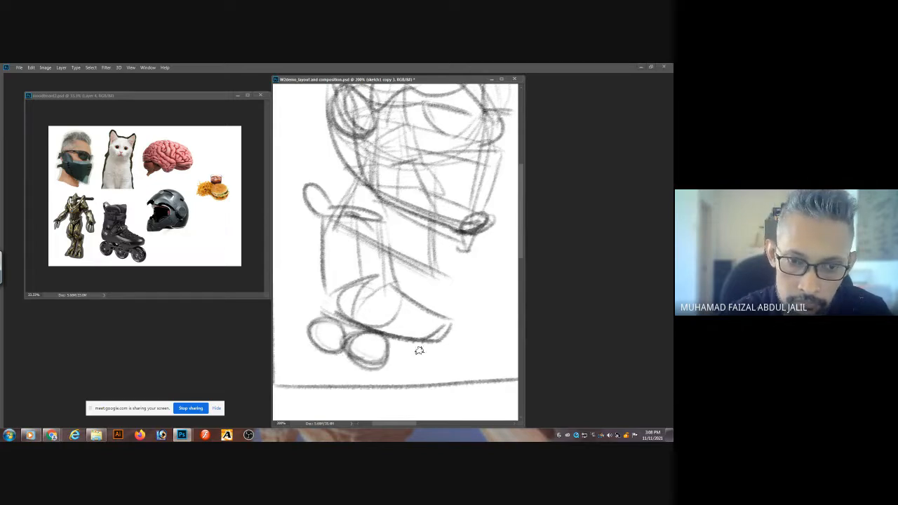
mouse_move(416, 344)
mouse_down()
mouse_move(414, 365)
mouse_move(396, 346)
mouse_up()
drag(335, 331, 429, 356)
drag(321, 313, 401, 339)
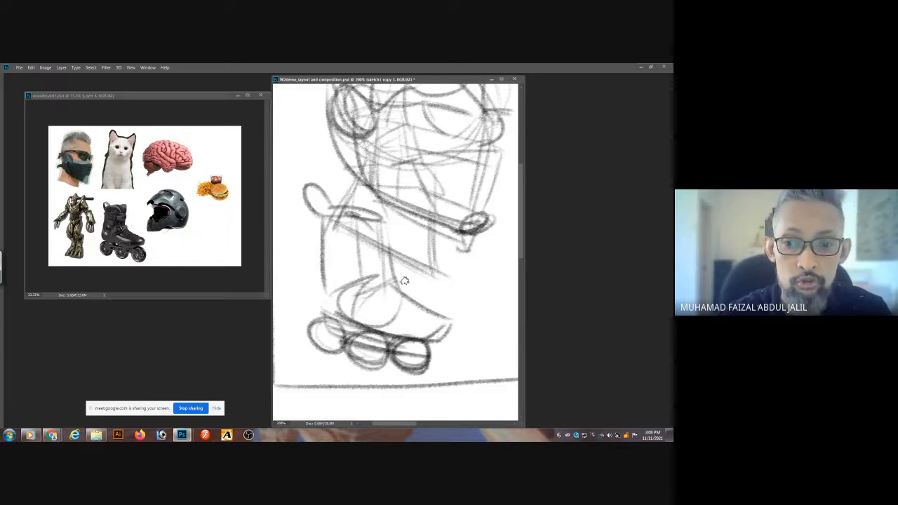
Add strap, ankle and toe details to the skate boot and darken the front wheel.
mouse_move(404, 281)
mouse_down()
mouse_move(366, 266)
mouse_move(358, 302)
mouse_move(413, 307)
mouse_move(437, 329)
mouse_up()
drag(409, 302, 436, 325)
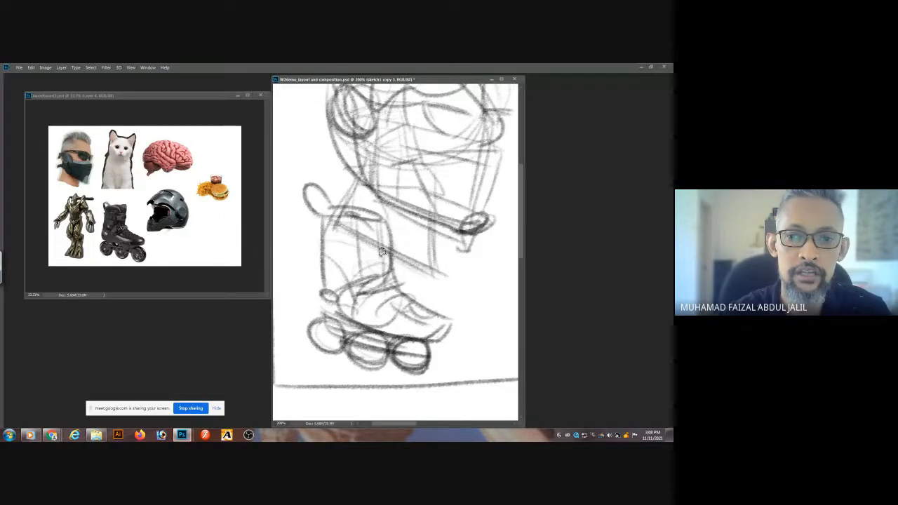
mouse_move(393, 288)
mouse_down()
mouse_move(440, 332)
mouse_move(427, 333)
mouse_move(412, 372)
mouse_up()
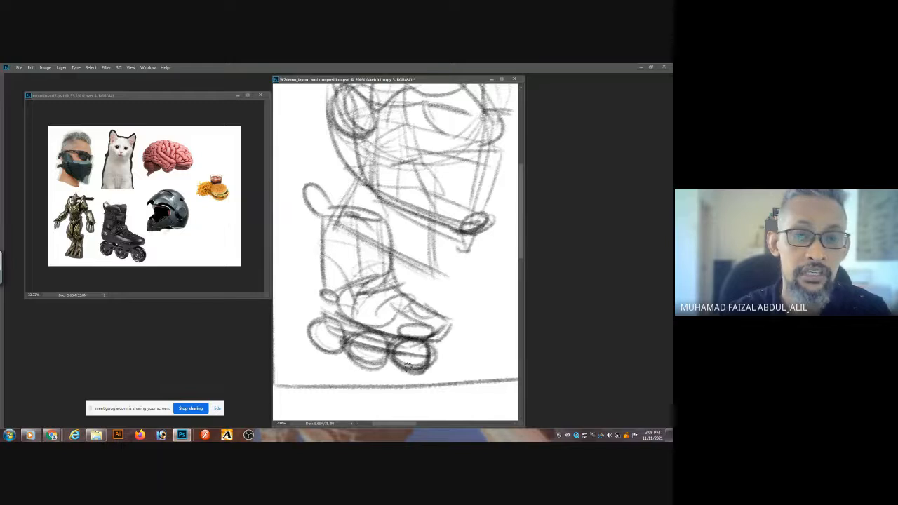
Sketch curved lines from the neck and chin down to a base line beside the skate.
mouse_move(466, 222)
mouse_down()
mouse_move(430, 296)
mouse_move(428, 226)
mouse_move(408, 228)
mouse_move(380, 282)
mouse_move(384, 304)
mouse_up()
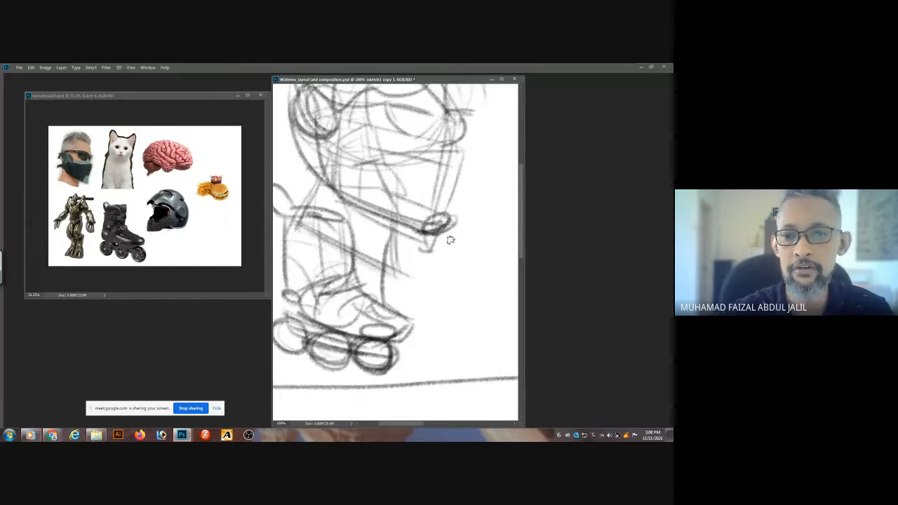
mouse_move(451, 239)
mouse_down()
mouse_move(478, 339)
mouse_move(416, 354)
mouse_up()
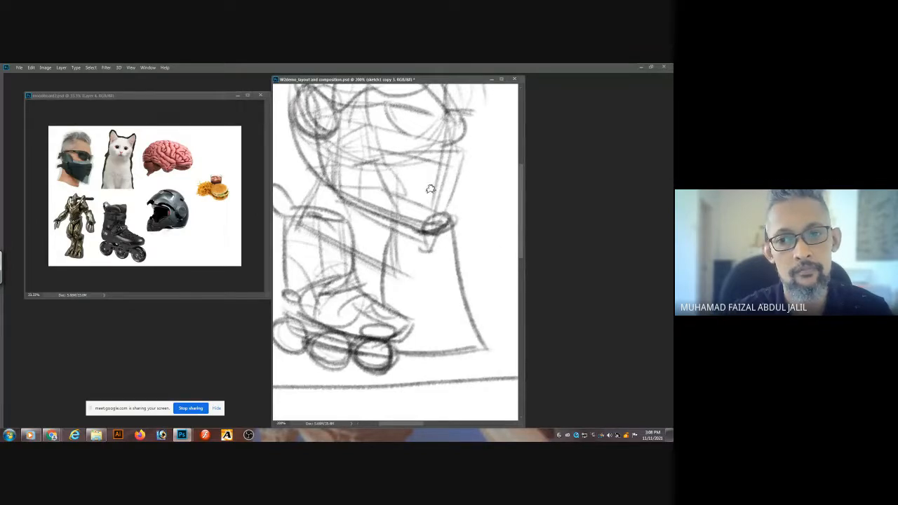
Draw a round shape around the mask's chin and a domed form with a curved base in front of the skate.
mouse_move(430, 190)
mouse_down()
mouse_move(403, 251)
mouse_move(469, 214)
mouse_move(421, 185)
mouse_up()
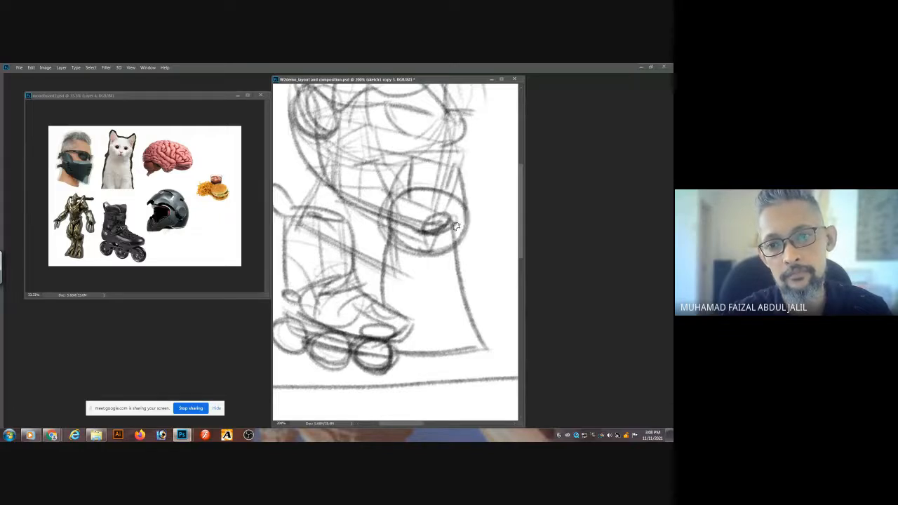
mouse_move(424, 232)
mouse_down()
mouse_move(447, 224)
mouse_move(441, 280)
mouse_move(411, 242)
mouse_up()
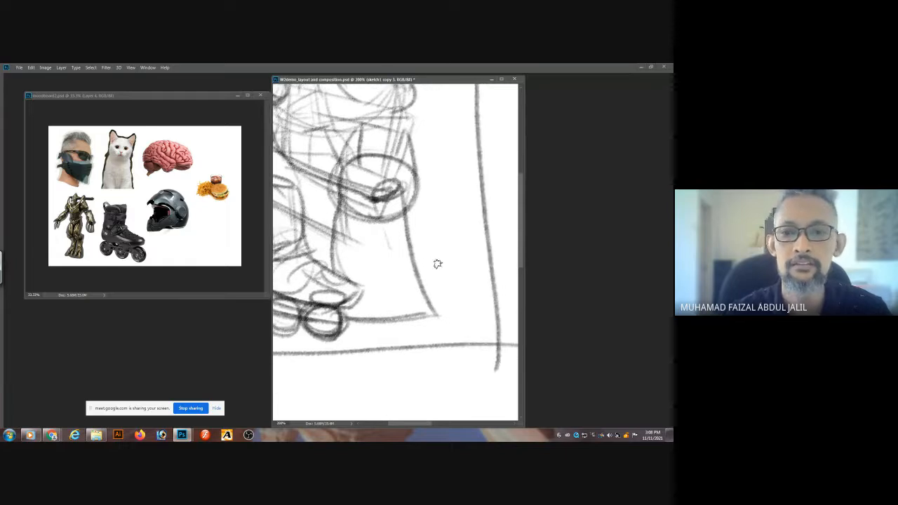
mouse_move(460, 281)
mouse_down()
mouse_move(368, 298)
mouse_move(466, 309)
mouse_up()
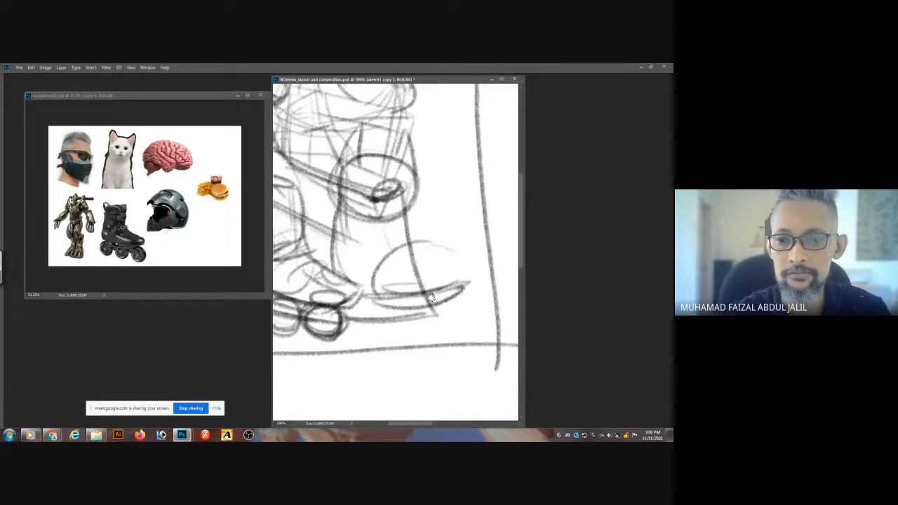
drag(384, 323, 458, 302)
mouse_move(342, 200)
mouse_down()
mouse_move(434, 251)
mouse_move(487, 293)
mouse_up()
Sketch a small robot figure at the helmet's ear, with jointed arms reaching out behind the head and down across the jaw.
mouse_move(418, 201)
mouse_down()
mouse_move(416, 169)
mouse_move(360, 308)
mouse_move(394, 170)
mouse_move(427, 155)
mouse_up()
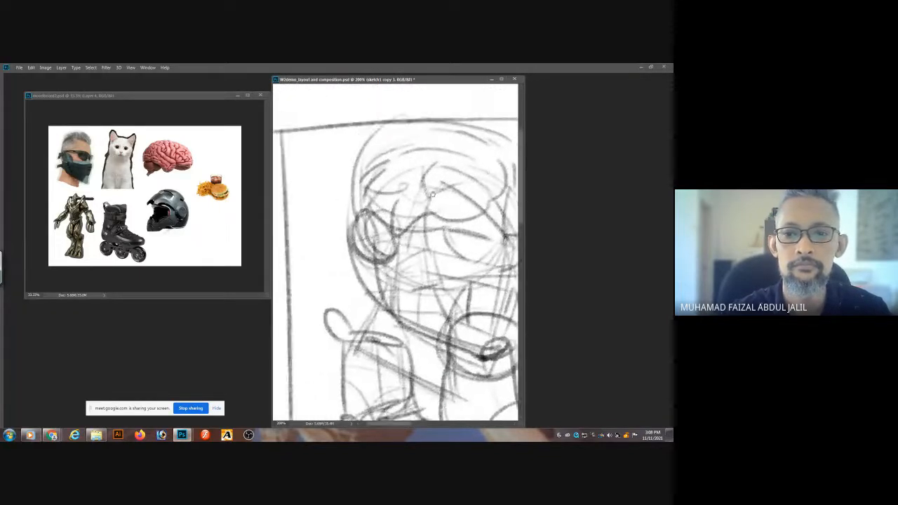
mouse_move(465, 256)
mouse_down()
mouse_move(406, 197)
mouse_move(430, 198)
mouse_move(385, 233)
mouse_move(410, 165)
mouse_move(446, 203)
mouse_move(453, 228)
mouse_up()
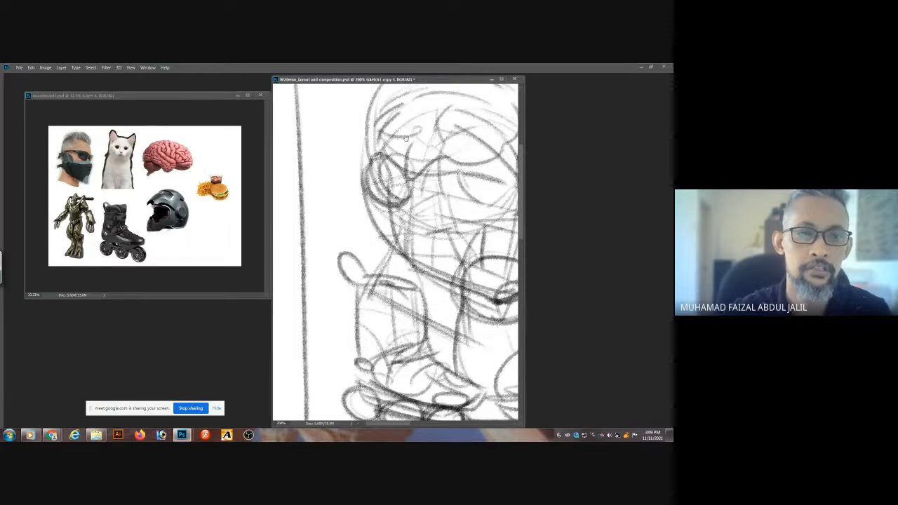
mouse_move(406, 138)
mouse_down()
mouse_move(373, 179)
mouse_move(374, 167)
mouse_move(377, 179)
mouse_up()
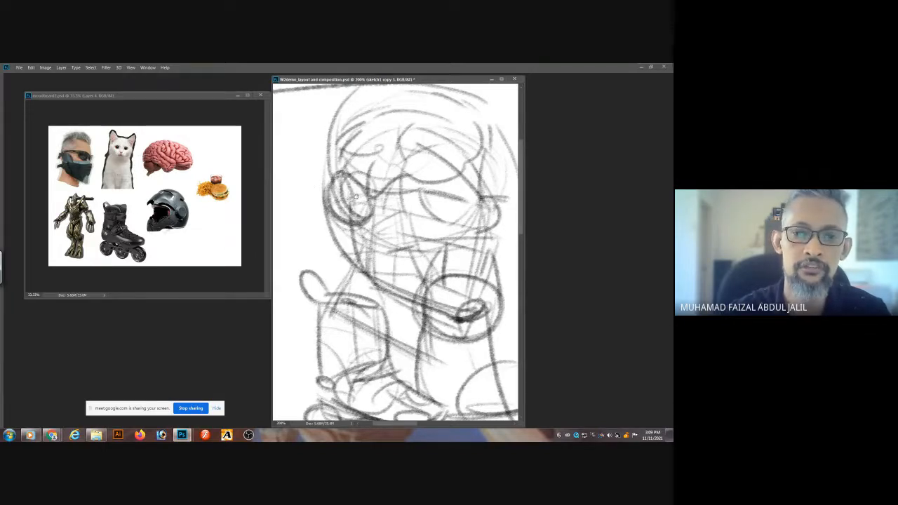
mouse_move(360, 189)
mouse_down()
mouse_move(400, 158)
mouse_move(373, 158)
mouse_move(371, 178)
mouse_move(344, 183)
mouse_move(305, 179)
mouse_move(347, 197)
mouse_up()
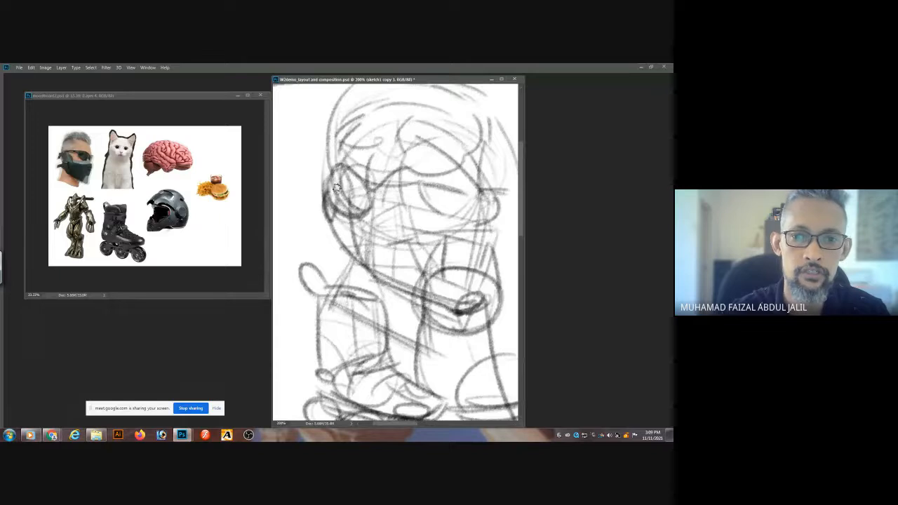
mouse_move(327, 211)
mouse_down()
mouse_move(351, 208)
mouse_move(358, 238)
mouse_move(397, 258)
mouse_up()
drag(382, 223, 397, 297)
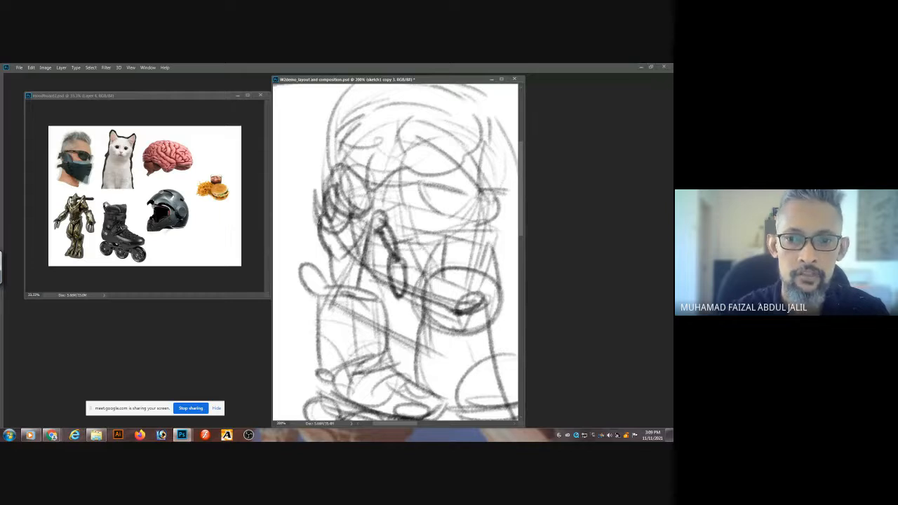
mouse_move(319, 216)
mouse_down()
mouse_move(282, 287)
mouse_move(302, 275)
mouse_up()
drag(398, 310, 399, 317)
drag(408, 194, 375, 293)
mouse_move(377, 165)
mouse_down()
mouse_move(393, 130)
mouse_move(413, 226)
mouse_up()
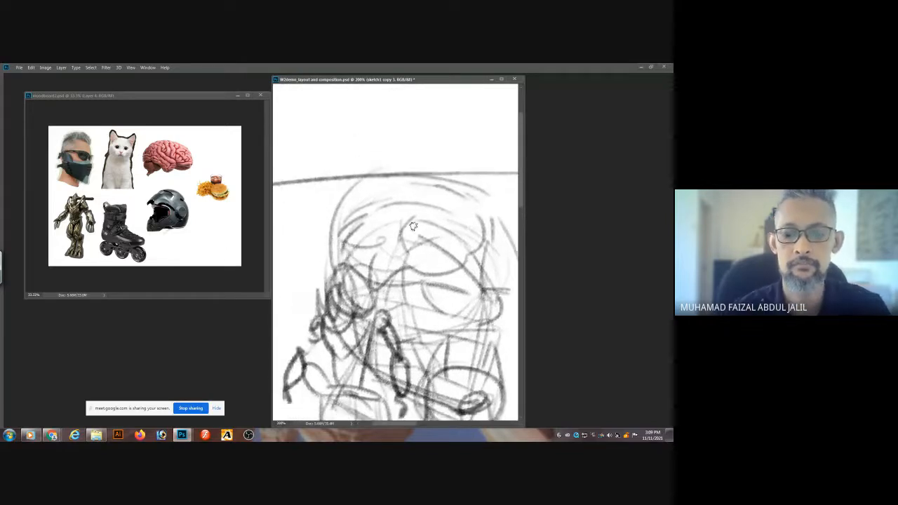
scroll(432, 239, down, 5)
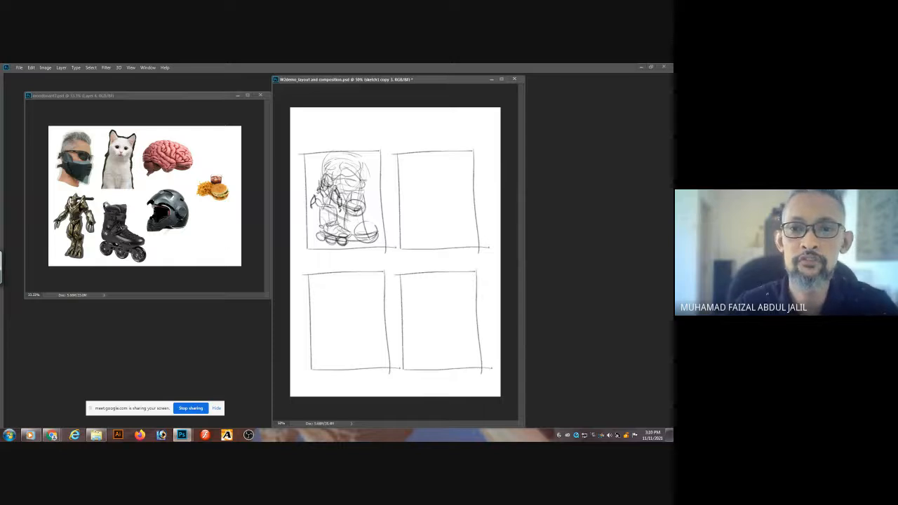
Handwrite the title word "THUMBNAILS" above the first frame.
scroll(319, 151, up, 3)
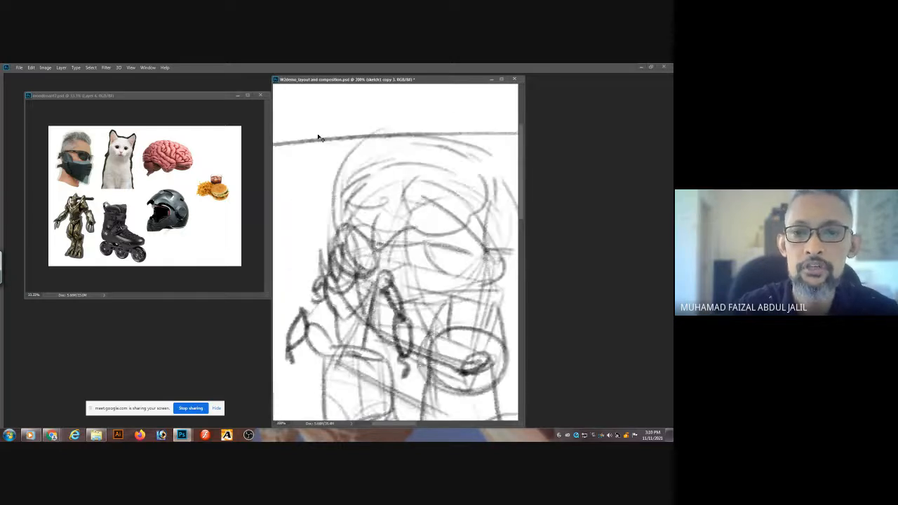
drag(321, 139, 371, 259)
drag(293, 142, 344, 134)
drag(319, 137, 328, 183)
drag(342, 139, 350, 183)
mouse_move(357, 136)
mouse_down()
mouse_move(366, 185)
mouse_move(370, 152)
mouse_up()
mouse_move(371, 151)
mouse_down()
mouse_move(391, 171)
mouse_move(413, 151)
mouse_move(430, 171)
mouse_up()
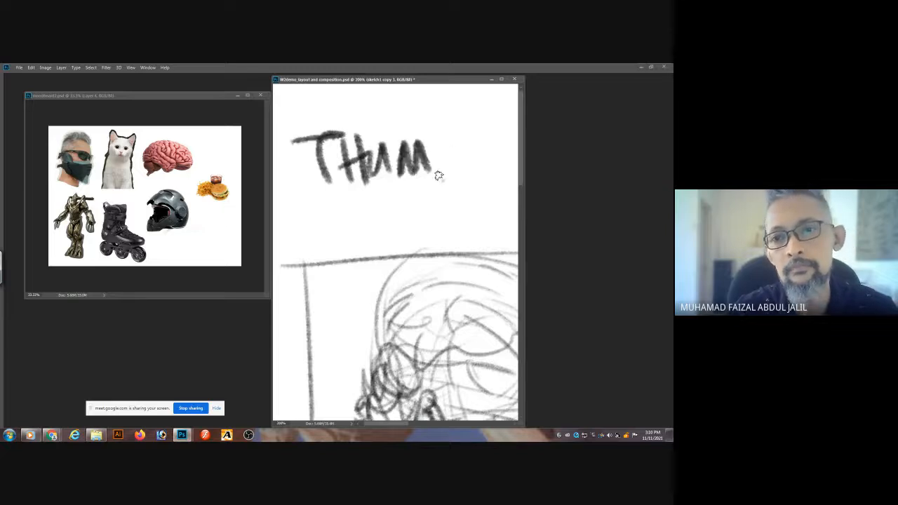
drag(435, 137, 438, 181)
drag(434, 134, 439, 179)
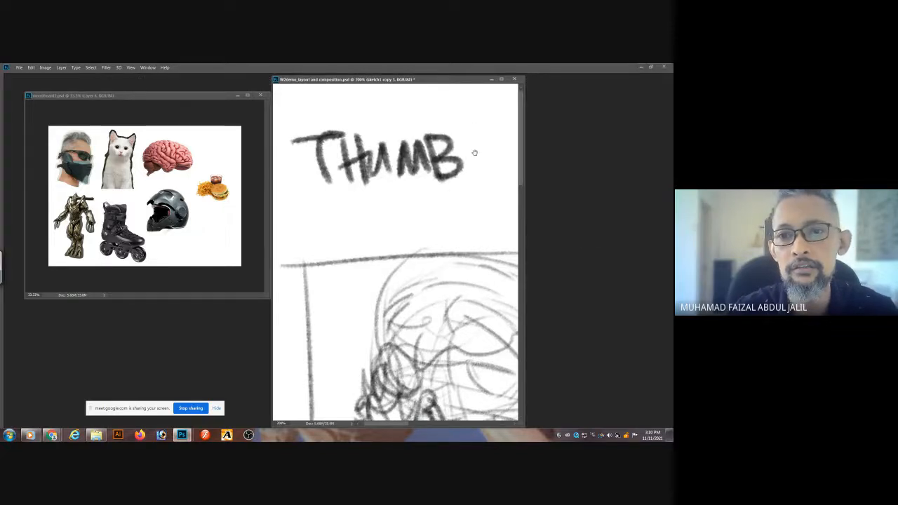
drag(475, 152, 411, 145)
mouse_move(384, 172)
mouse_down()
mouse_move(407, 126)
mouse_move(426, 165)
mouse_move(427, 151)
mouse_up()
drag(439, 128, 438, 168)
mouse_move(455, 125)
mouse_down()
mouse_move(459, 166)
mouse_move(474, 161)
mouse_up()
drag(491, 121, 472, 162)
Handwrite "SKETCH" below the word "THUMBNAILS" above the first frame.
drag(423, 194, 512, 164)
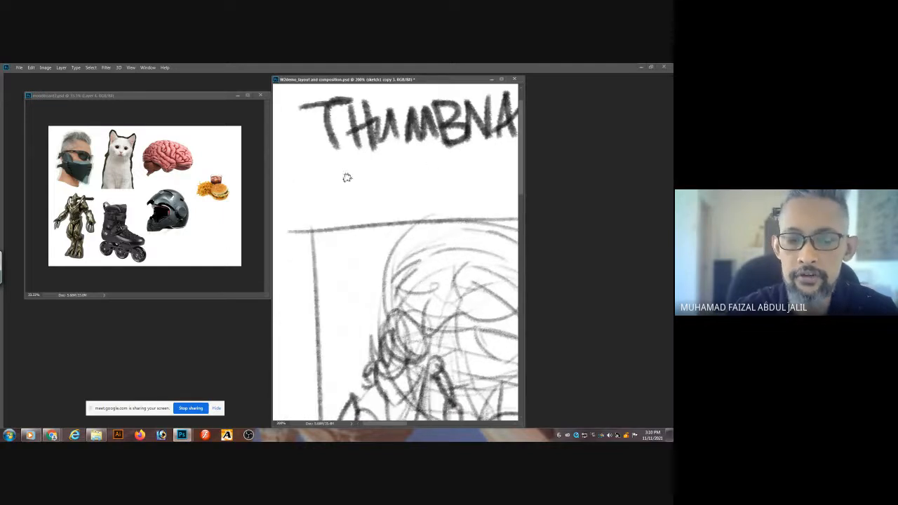
mouse_move(379, 163)
mouse_down()
mouse_move(351, 205)
mouse_move(390, 208)
mouse_up()
mouse_move(421, 163)
mouse_down()
mouse_move(420, 203)
mouse_move(446, 186)
mouse_move(460, 160)
mouse_move(383, 159)
mouse_move(405, 164)
mouse_up()
drag(387, 167, 384, 209)
mouse_move(418, 169)
mouse_down()
mouse_move(443, 163)
mouse_move(432, 203)
mouse_up()
drag(470, 152, 465, 202)
drag(428, 186, 468, 173)
key(ctrl+minus)
key(ctrl+minus)
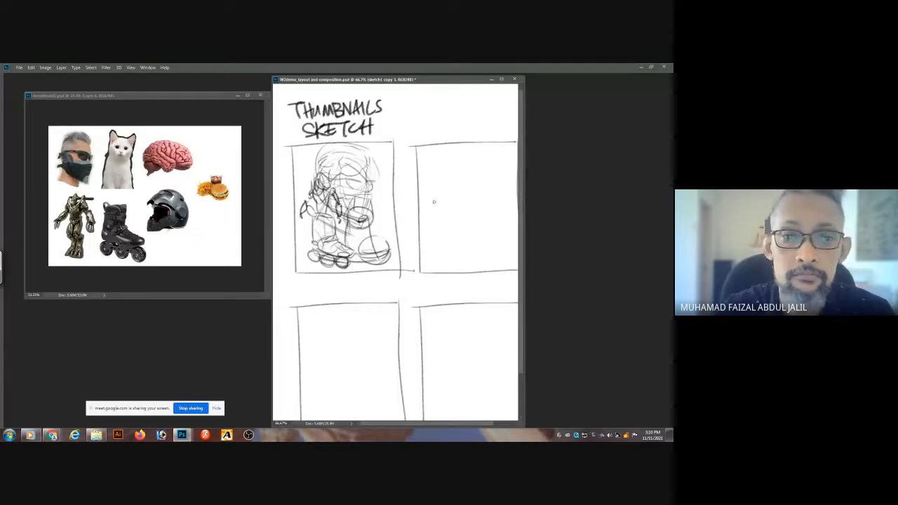
Sketch the masked head in the second frame, with a rounded skull, brow band, glasses, pointed mask and neck.
mouse_move(432, 201)
mouse_down()
mouse_move(425, 181)
mouse_move(427, 188)
mouse_up()
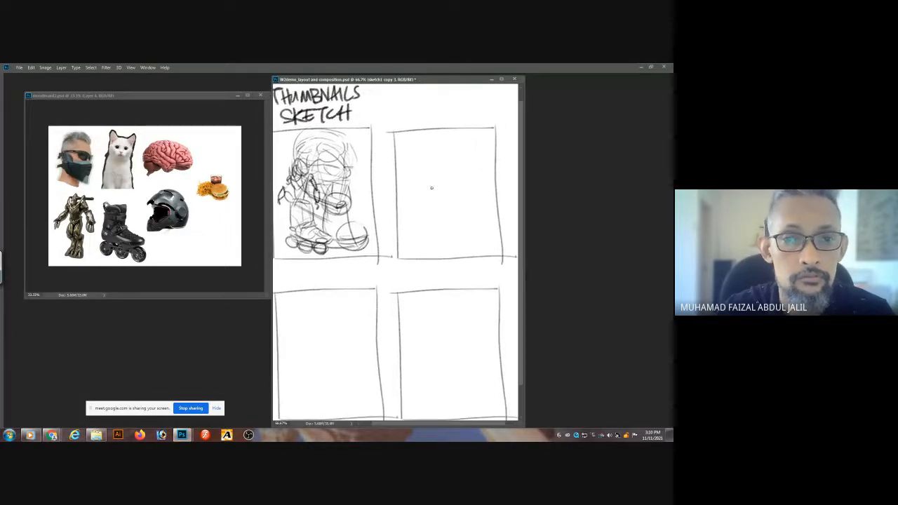
ctrl+click(434, 210)
ctrl+click(439, 212)
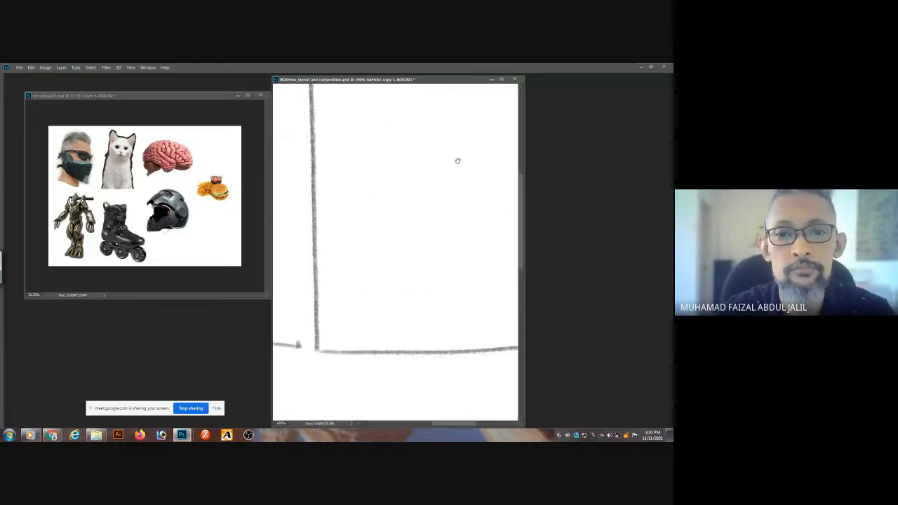
mouse_move(448, 102)
mouse_down()
mouse_move(387, 154)
mouse_move(503, 146)
mouse_up()
key(ctrl+minus)
key(ctrl+minus)
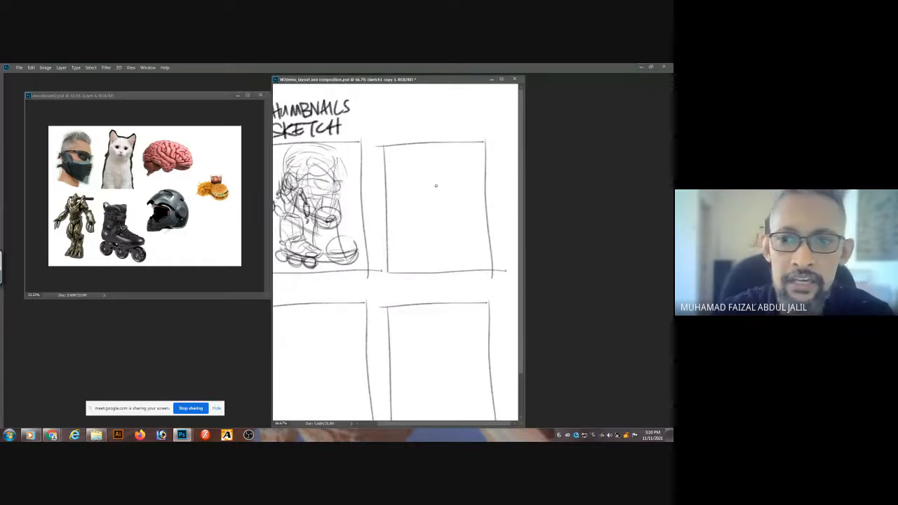
mouse_move(454, 187)
mouse_down()
mouse_move(416, 183)
mouse_move(460, 188)
mouse_move(455, 209)
mouse_up()
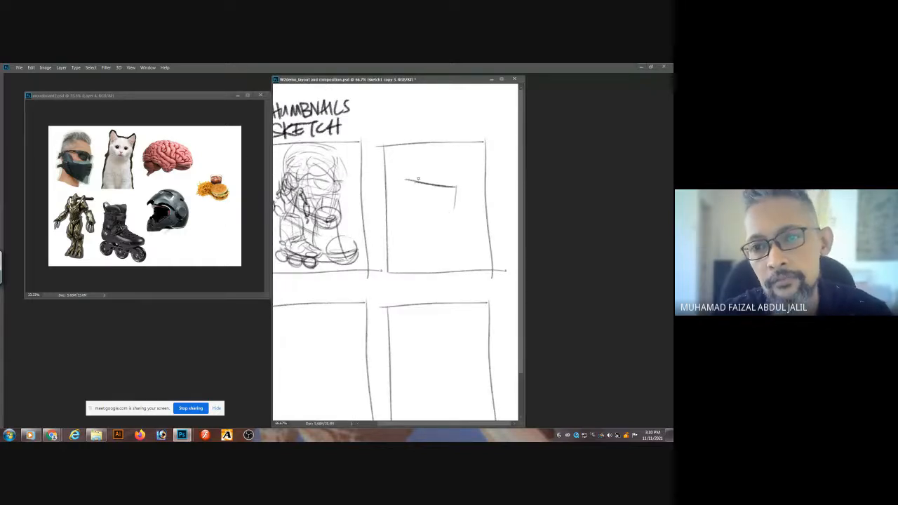
mouse_move(437, 178)
mouse_down()
mouse_move(422, 205)
mouse_move(415, 192)
mouse_move(433, 218)
mouse_move(415, 200)
mouse_move(417, 221)
mouse_move(440, 227)
mouse_move(465, 216)
mouse_move(445, 239)
mouse_up()
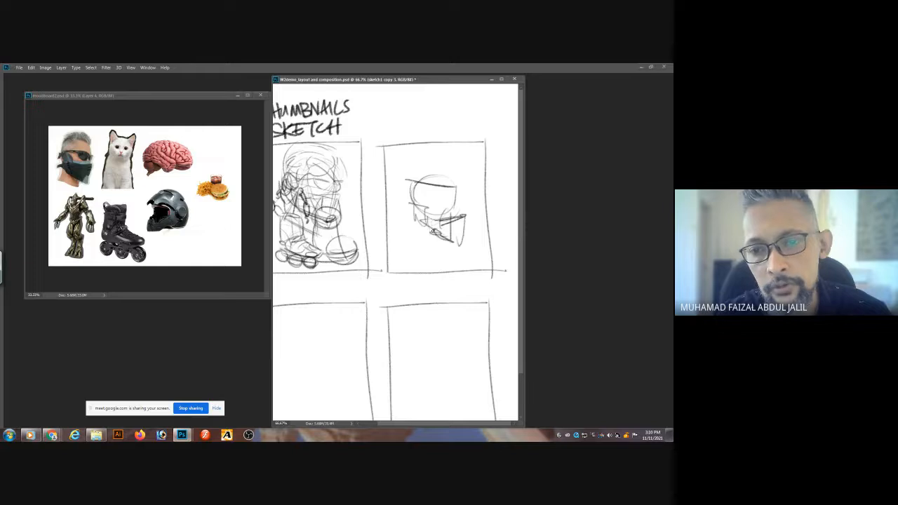
mouse_move(455, 199)
mouse_down()
mouse_move(433, 200)
mouse_move(457, 204)
mouse_move(452, 181)
mouse_up()
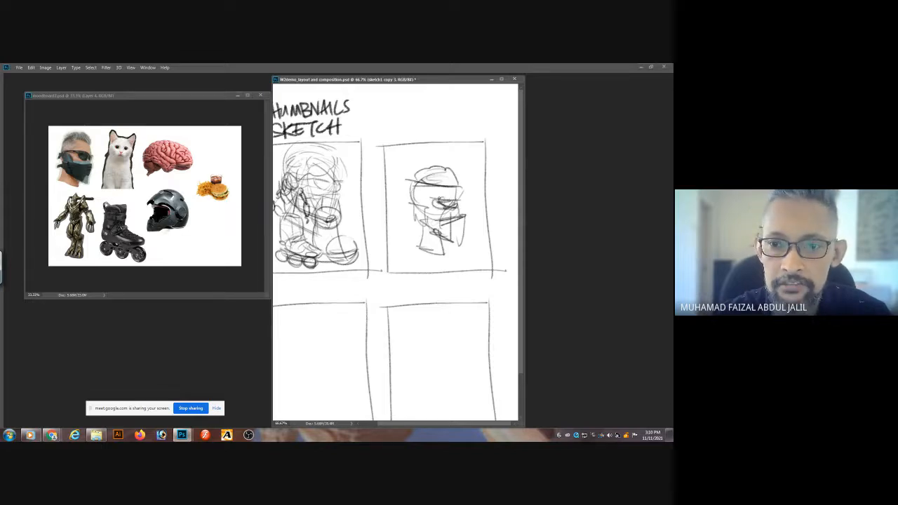
mouse_move(422, 198)
mouse_down()
mouse_move(464, 199)
mouse_move(460, 214)
mouse_up()
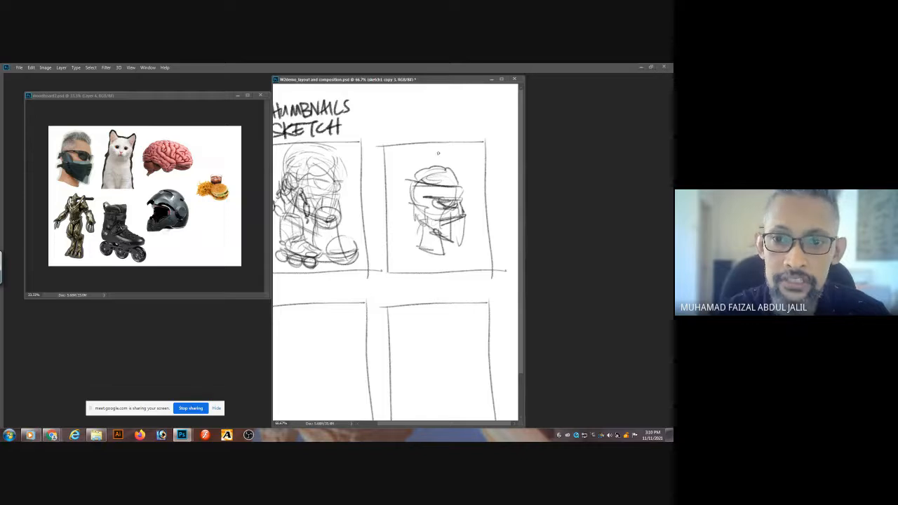
Handwrite the label "Gesture drawing" above the second frame.
mouse_move(376, 138)
mouse_down()
mouse_move(426, 136)
mouse_move(386, 152)
mouse_move(402, 148)
mouse_move(368, 268)
mouse_up()
scroll(395, 152, up, 4)
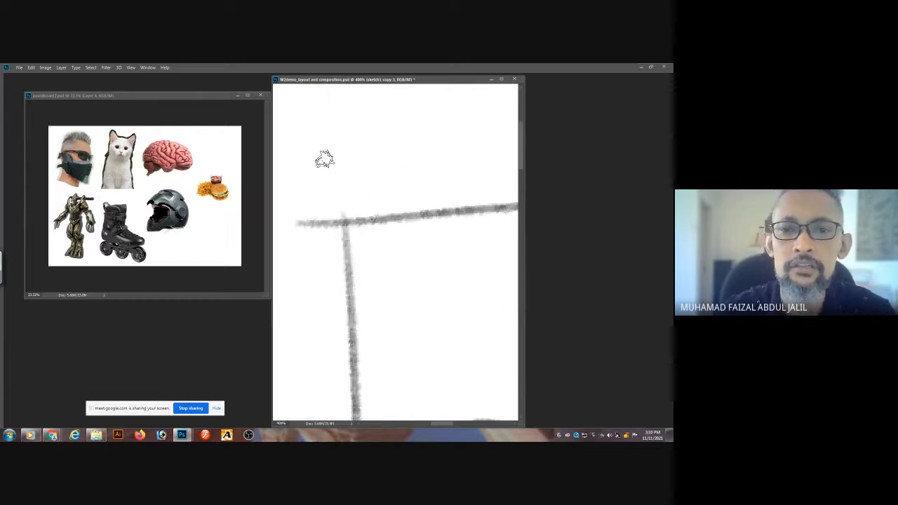
drag(331, 143, 336, 193)
drag(312, 161, 367, 169)
drag(383, 142, 369, 170)
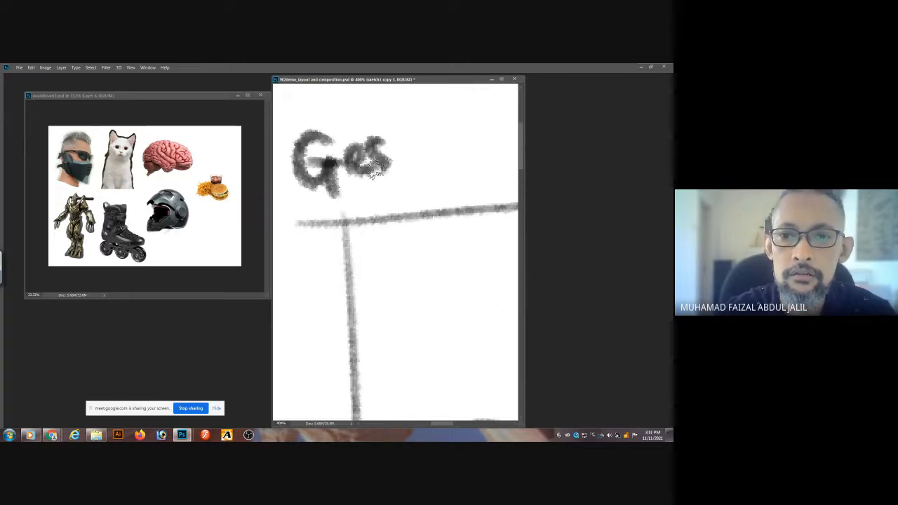
mouse_move(385, 114)
mouse_down()
mouse_move(405, 180)
mouse_move(408, 145)
mouse_up()
mouse_move(412, 144)
mouse_down()
mouse_move(462, 135)
mouse_move(493, 163)
mouse_move(389, 176)
mouse_up()
mouse_move(444, 156)
mouse_down()
mouse_move(412, 180)
mouse_move(420, 122)
mouse_up()
mouse_move(451, 148)
mouse_down()
mouse_move(483, 160)
mouse_move(358, 166)
mouse_move(411, 158)
mouse_move(423, 175)
mouse_move(403, 144)
mouse_move(453, 171)
mouse_up()
click(403, 141)
drag(467, 160, 487, 151)
key(ctrl+minus)
key(ctrl+minus)
key(ctrl+minus)
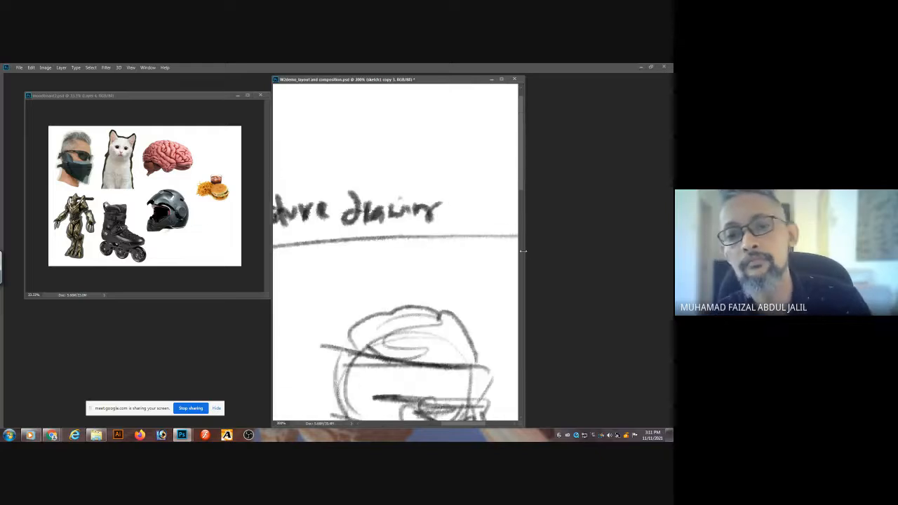
Sketch a small robot figure on top of the second frame's head and a round cat head with pointed ears behind it.
mouse_move(371, 188)
mouse_down()
mouse_move(423, 178)
mouse_move(408, 165)
mouse_up()
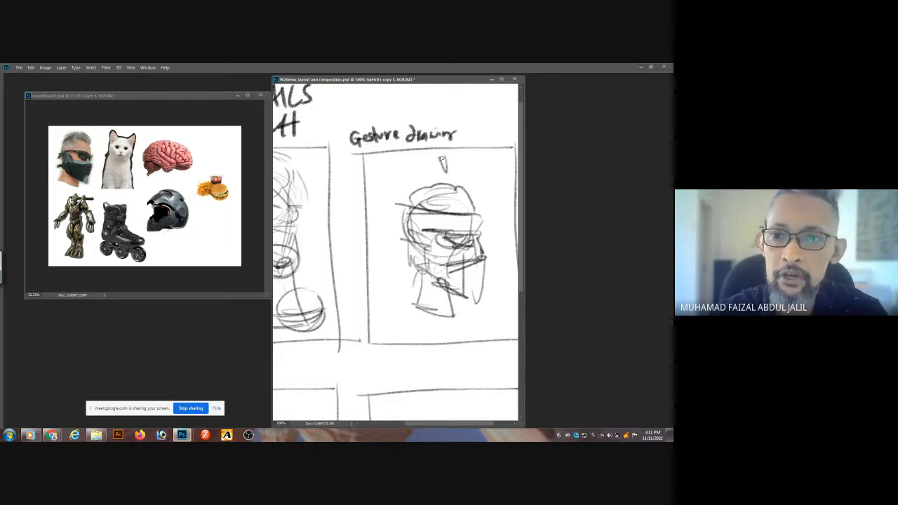
mouse_move(430, 167)
mouse_down()
mouse_move(450, 163)
mouse_move(411, 185)
mouse_move(469, 185)
mouse_move(455, 190)
mouse_up()
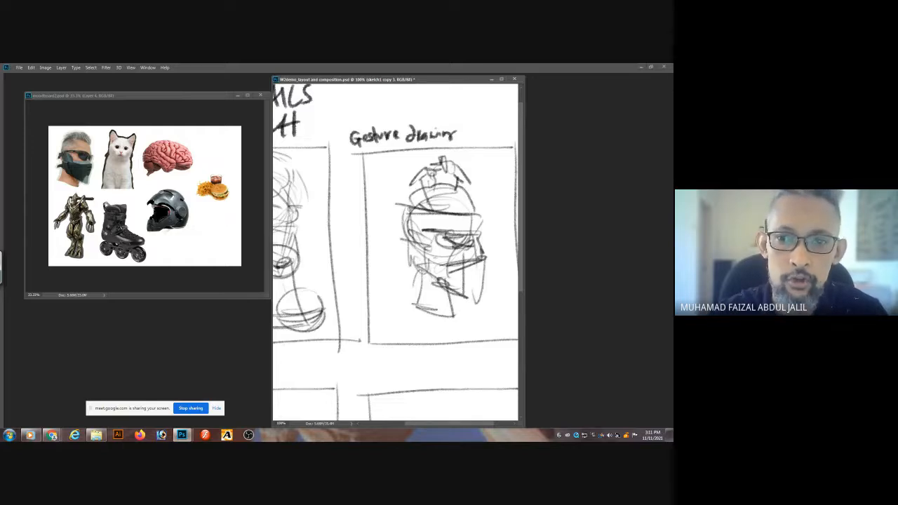
mouse_move(394, 173)
mouse_down()
mouse_move(415, 155)
mouse_move(405, 200)
mouse_up()
Turn the neck in the second frame into an inline skate boot with a pointed toe and three wheels.
scroll(432, 265, down, 1)
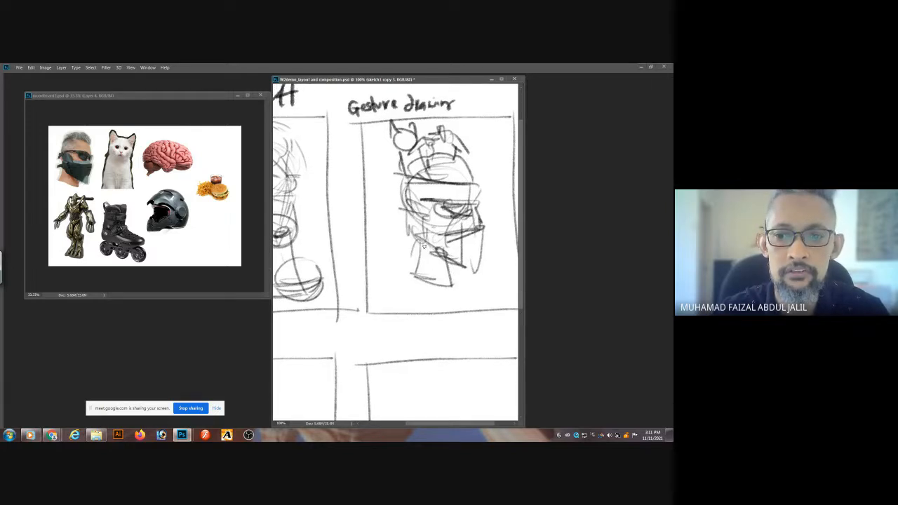
drag(419, 239, 424, 288)
mouse_move(446, 259)
mouse_down()
mouse_move(485, 294)
mouse_move(476, 296)
mouse_up()
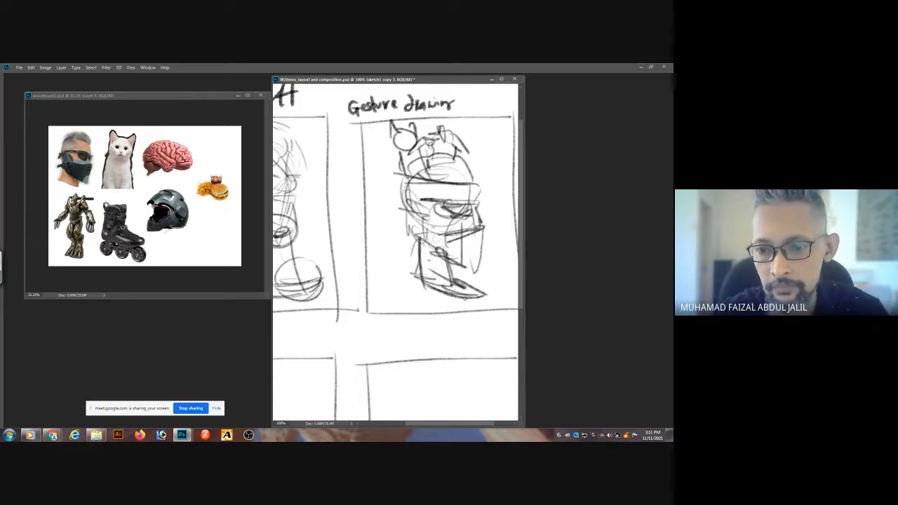
mouse_move(422, 287)
mouse_down()
mouse_move(474, 298)
mouse_move(439, 302)
mouse_move(486, 306)
mouse_move(475, 303)
mouse_up()
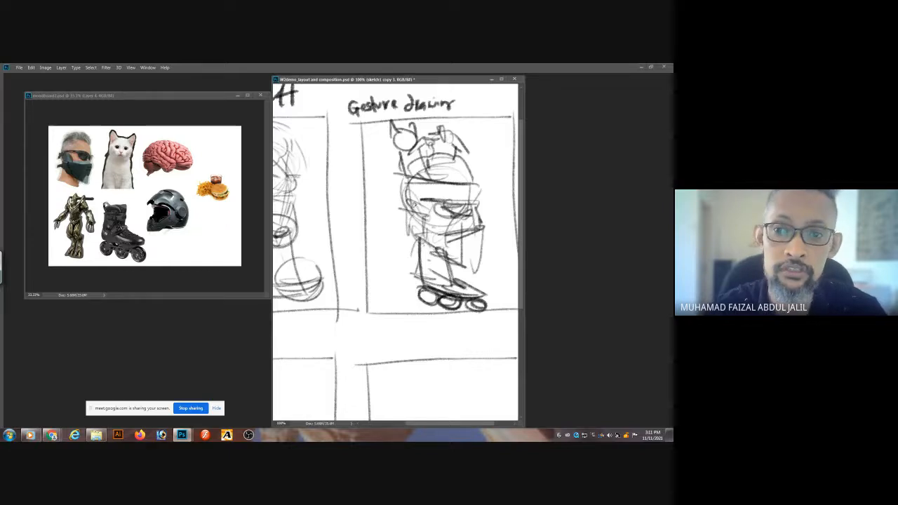
Add strap lines from the jaw down over the skate boot, and darken the eye and brow band of the second head.
mouse_move(407, 204)
mouse_down()
mouse_move(430, 246)
mouse_move(457, 254)
mouse_move(450, 280)
mouse_up()
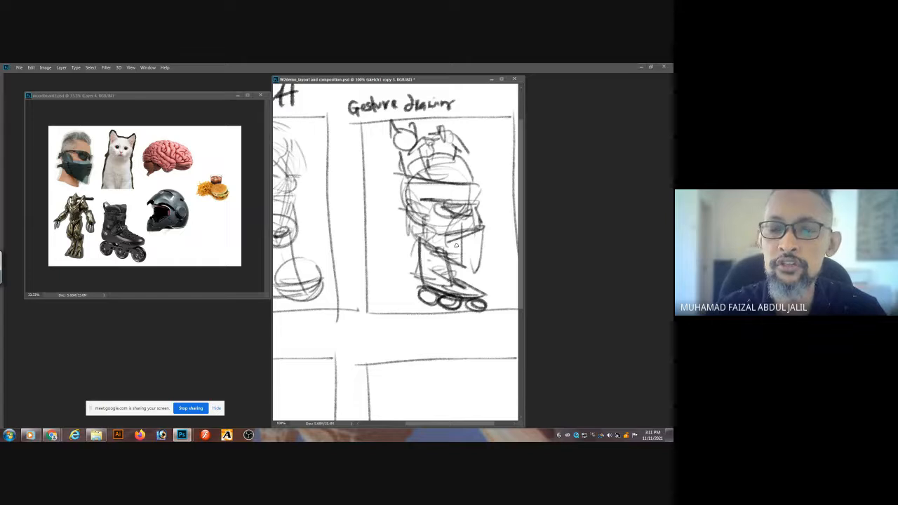
drag(435, 208, 460, 214)
drag(404, 184, 475, 181)
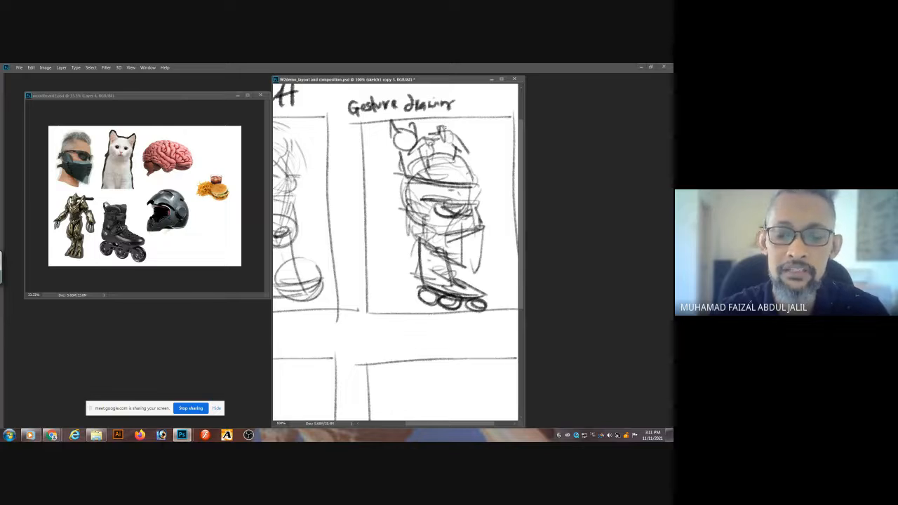
Handwrite "x2" just below the lower right corner of the second thumbnail frame.
key(ctrl+0)
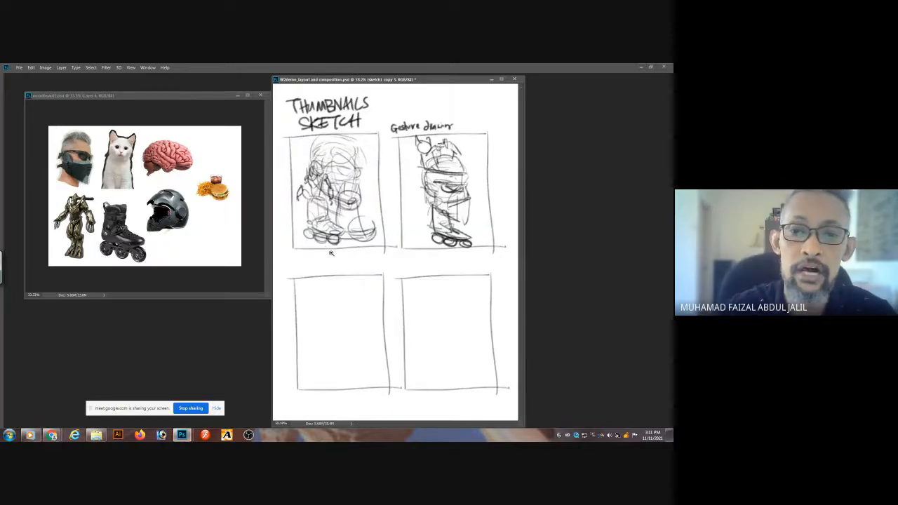
scroll(337, 254, up, 4)
mouse_move(415, 236)
mouse_down()
mouse_move(439, 257)
mouse_move(441, 231)
mouse_move(416, 250)
mouse_move(442, 236)
mouse_move(428, 260)
mouse_move(463, 267)
mouse_move(484, 261)
mouse_up()
drag(470, 225, 294, 223)
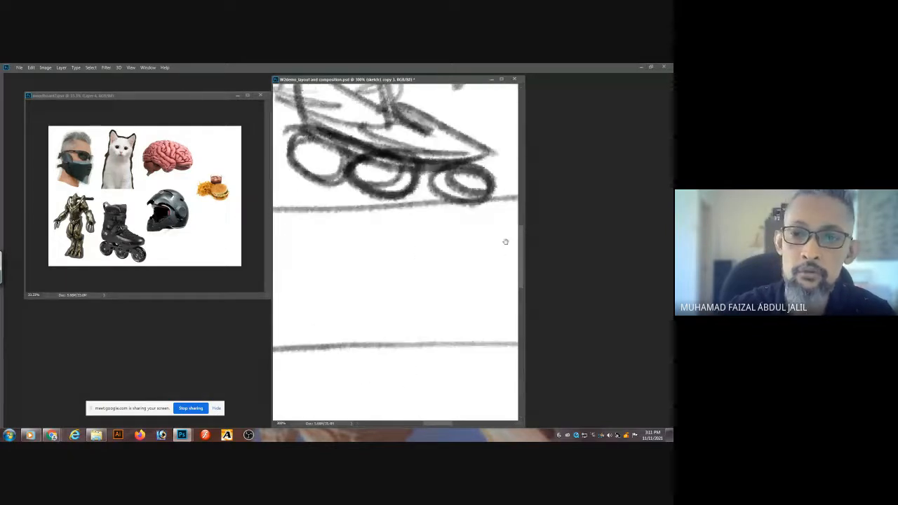
drag(505, 240, 431, 243)
mouse_move(378, 228)
mouse_down()
mouse_move(404, 259)
mouse_move(420, 263)
mouse_up()
mouse_move(414, 215)
mouse_down()
mouse_move(383, 264)
mouse_move(487, 228)
mouse_up()
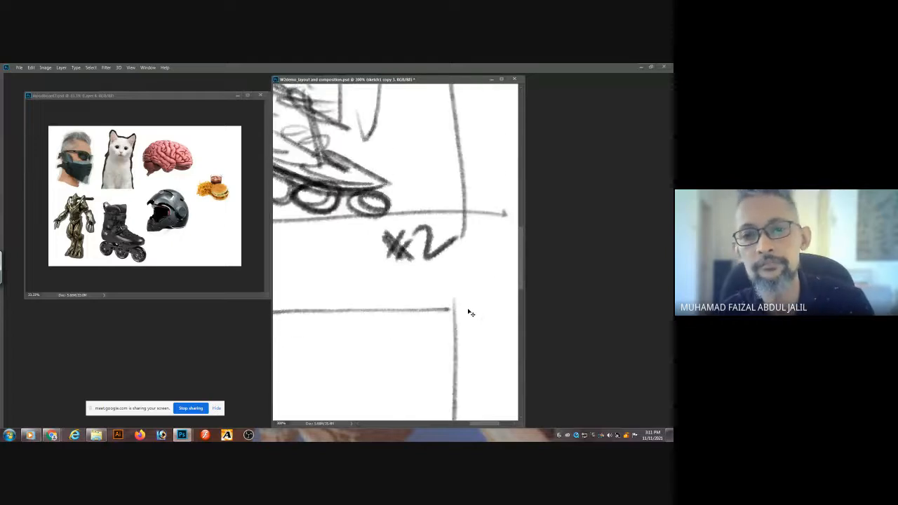
Sketch a round head with a slanted jaw line and squared chin in the lower-left thumbnail frame.
key(ctrl+0)
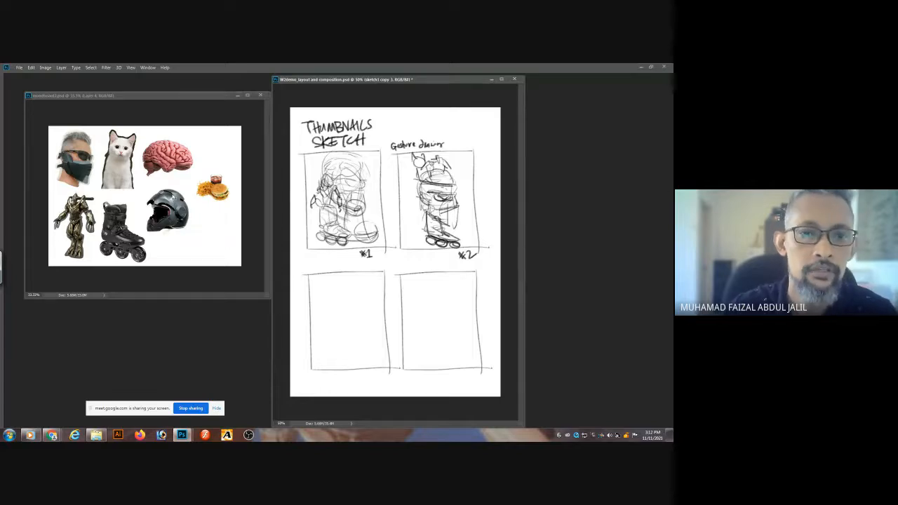
ctrl+click(349, 315)
ctrl+click(352, 318)
ctrl+click(352, 318)
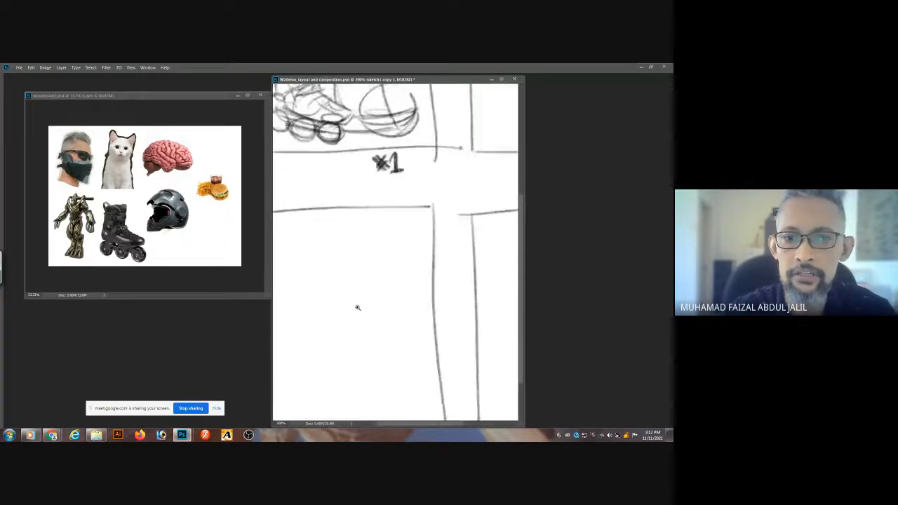
drag(358, 254, 453, 268)
key(Tab)
key(Tab)
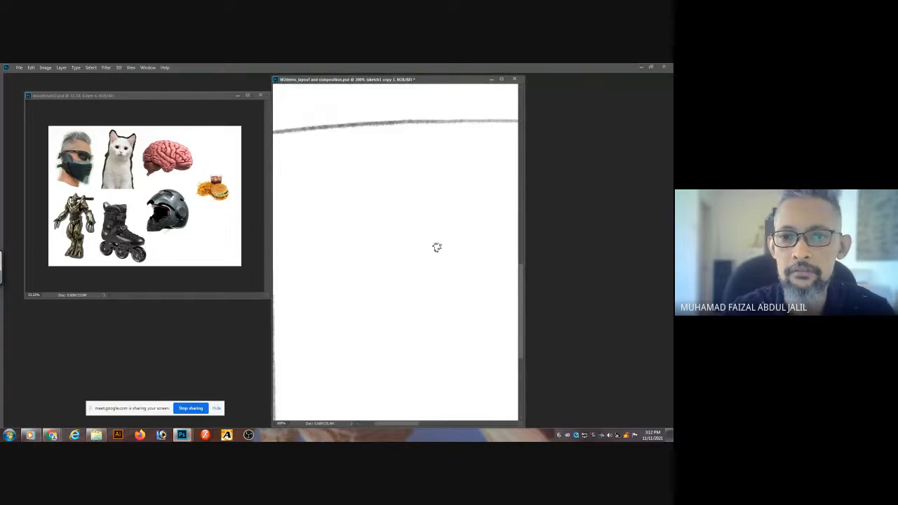
alt+click(409, 266)
alt+click(409, 266)
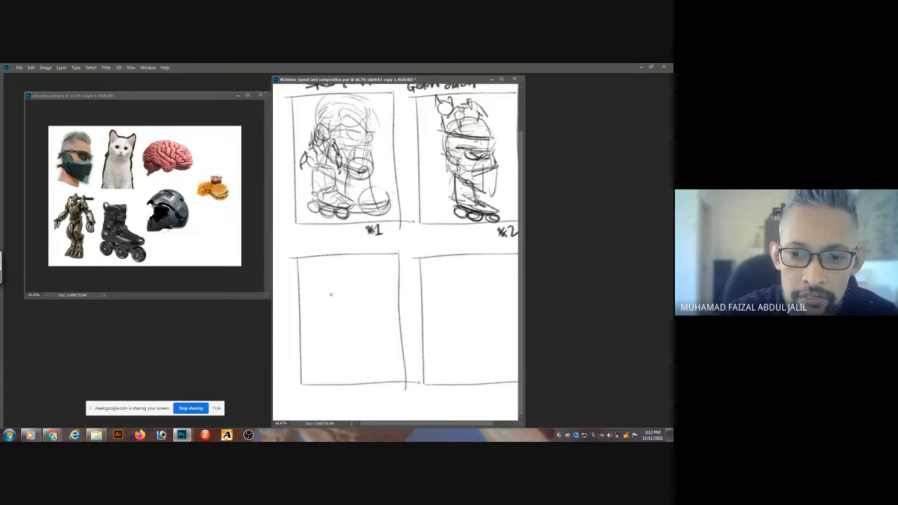
mouse_move(330, 289)
mouse_down()
mouse_move(370, 319)
mouse_move(319, 309)
mouse_move(374, 312)
mouse_move(375, 347)
mouse_move(318, 330)
mouse_move(364, 345)
mouse_move(375, 319)
mouse_move(375, 333)
mouse_up()
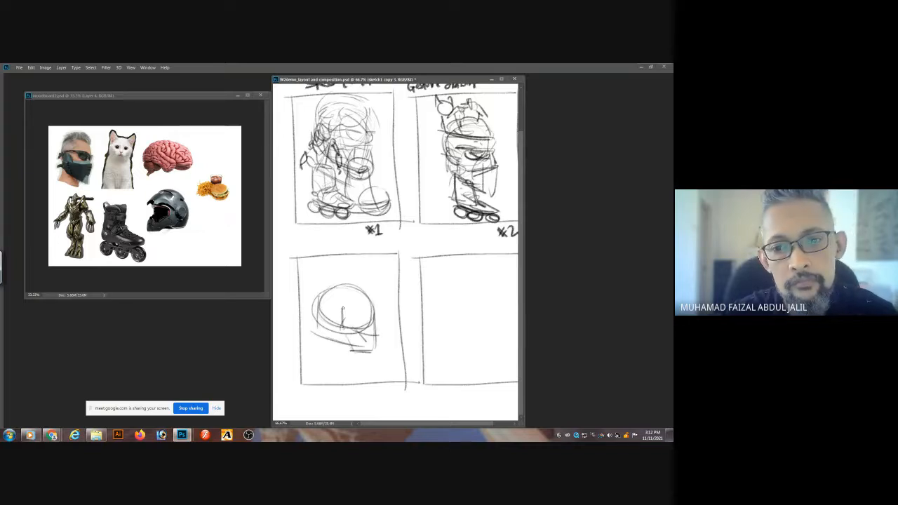
Build up the third head with an outer helmet curve, inner guide lines, a round ear pad and a darker jaw and chin.
drag(328, 291, 352, 312)
drag(357, 309, 365, 292)
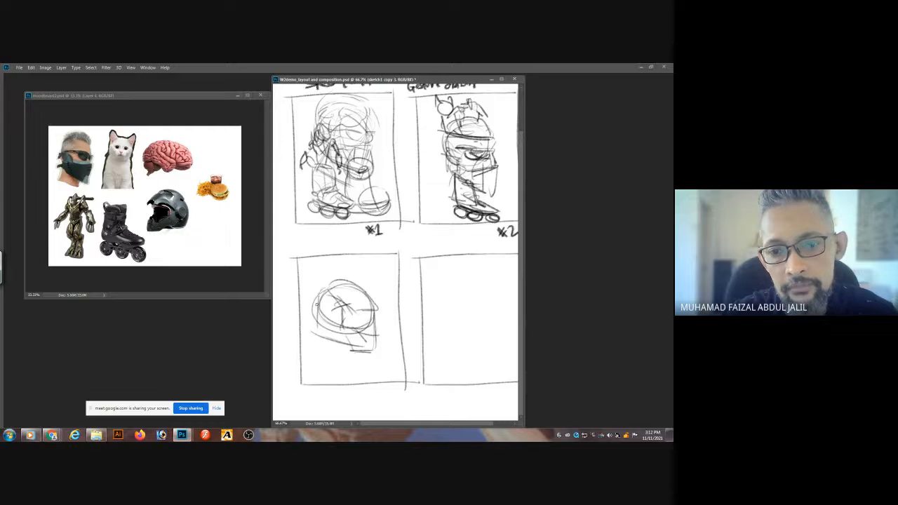
drag(342, 338, 349, 338)
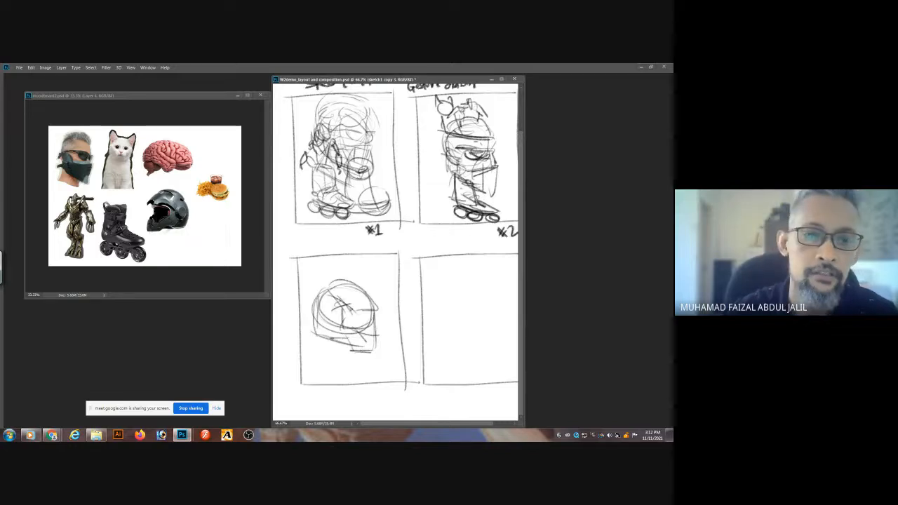
drag(328, 317, 324, 308)
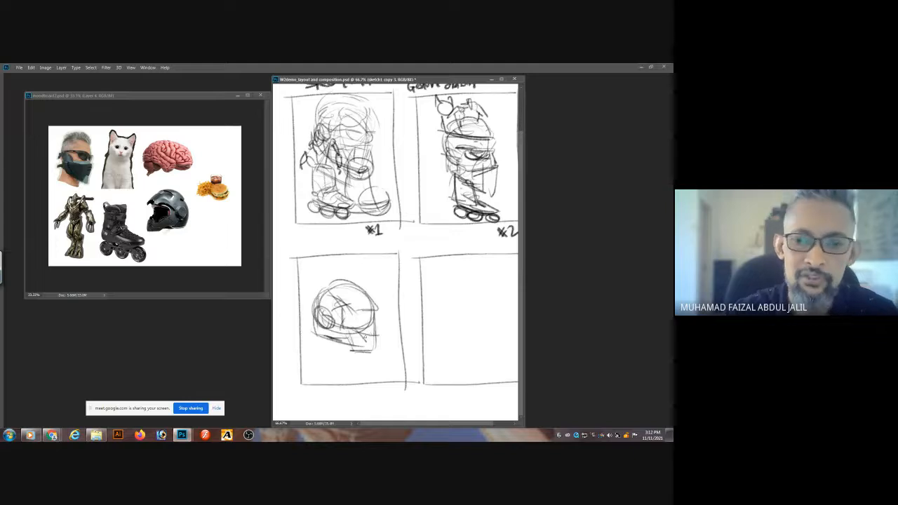
drag(362, 353, 367, 327)
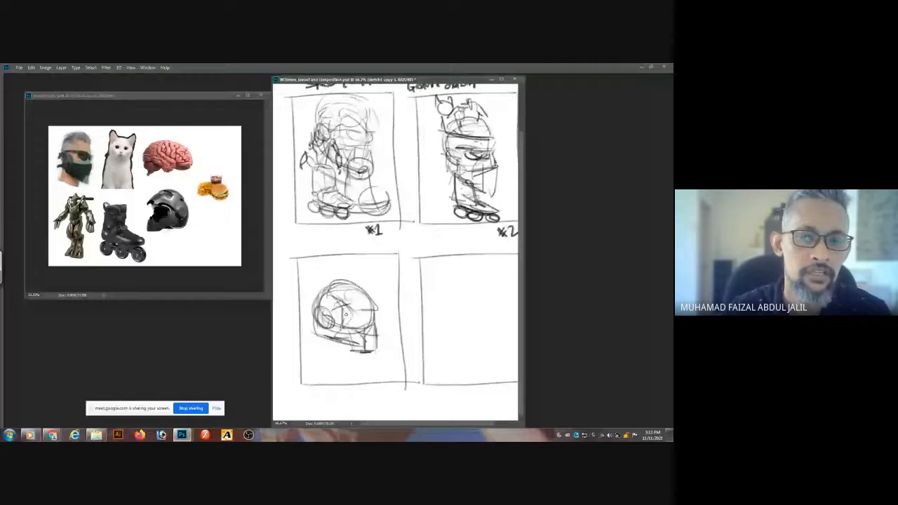
Draw the third head's mask line, helmet opening and dark eyewear, plus a heavy band across the forehead.
ctrl+click(359, 320)
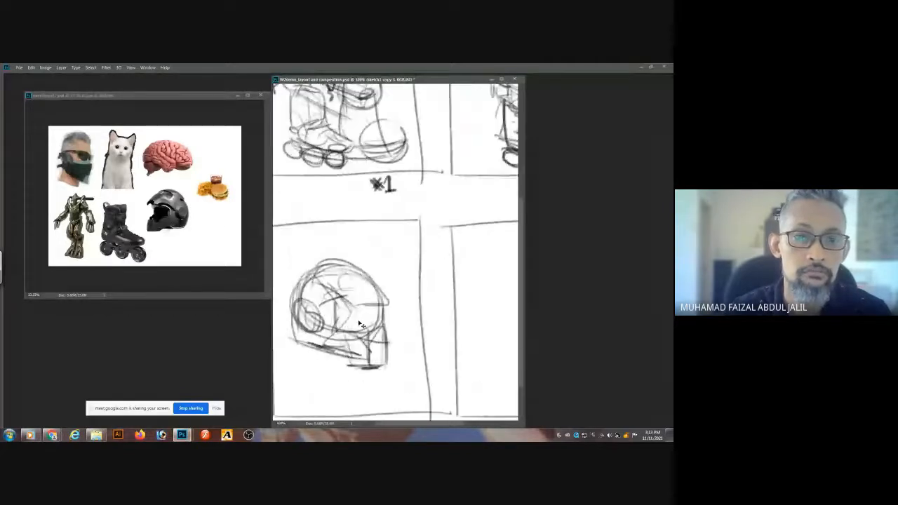
drag(371, 314, 383, 320)
drag(304, 320, 384, 324)
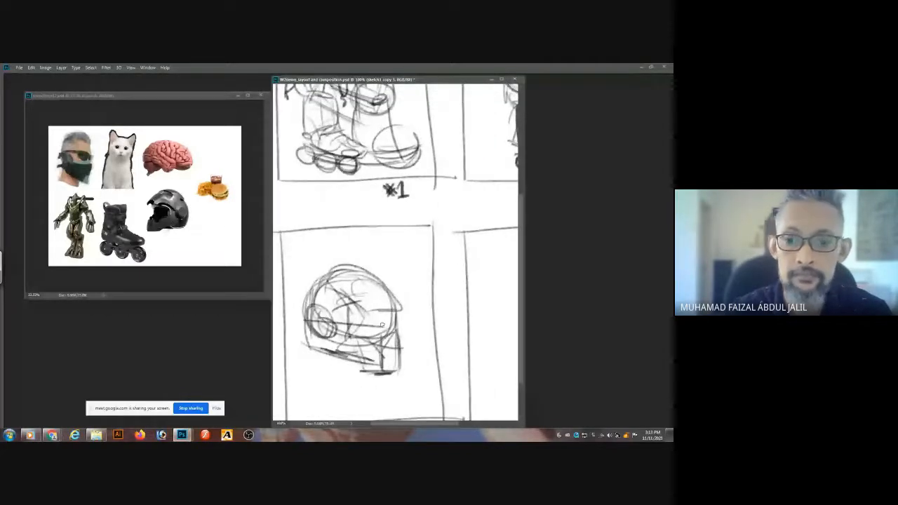
drag(320, 283, 313, 322)
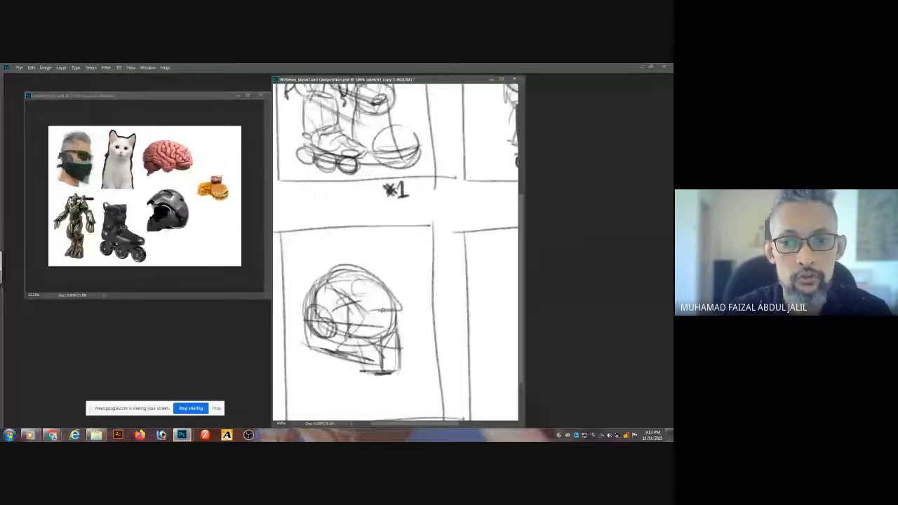
drag(390, 291, 395, 325)
drag(347, 307, 406, 314)
drag(394, 309, 384, 320)
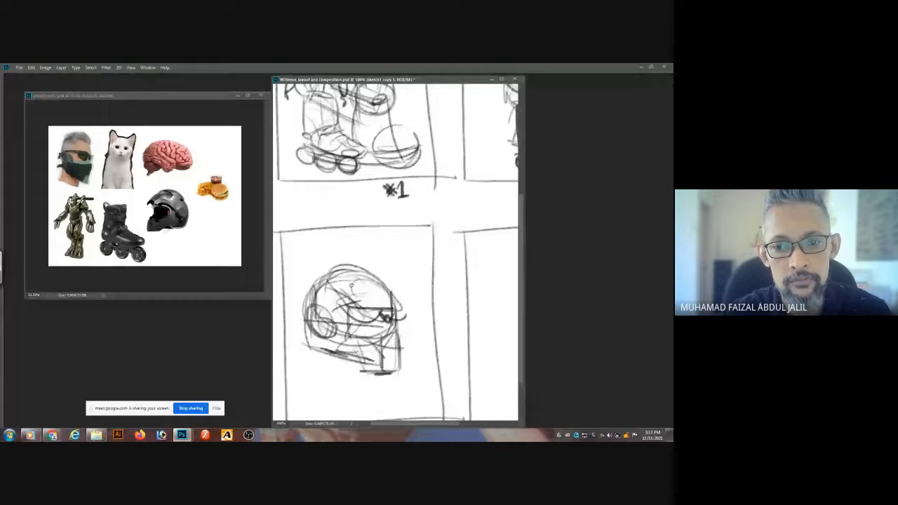
mouse_move(334, 288)
mouse_down()
mouse_move(352, 303)
mouse_move(335, 303)
mouse_move(392, 287)
mouse_up()
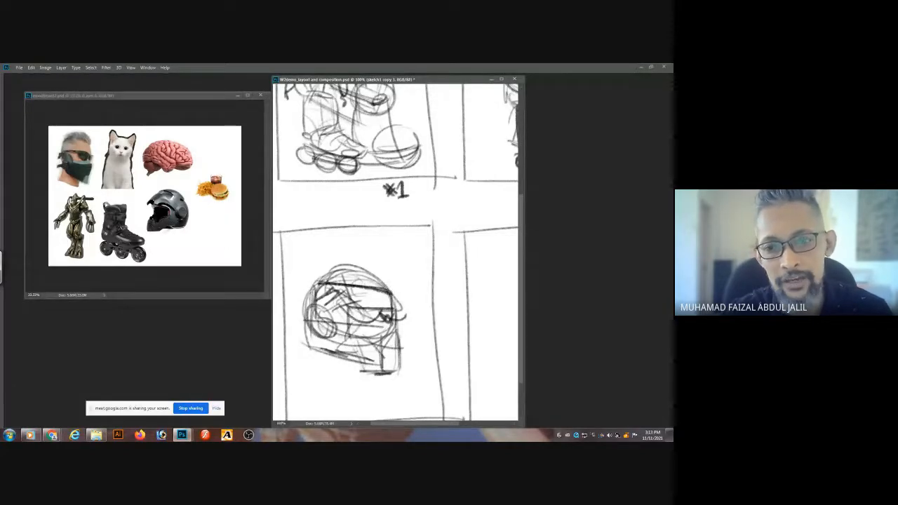
Sketch a small cat with pointed ears and a jagged robot figure with a dangling arm on top of the third head.
mouse_move(319, 271)
mouse_down()
mouse_move(344, 250)
mouse_move(319, 282)
mouse_move(345, 285)
mouse_up()
drag(321, 241, 334, 251)
mouse_move(321, 221)
mouse_down()
mouse_move(333, 247)
mouse_move(310, 244)
mouse_up()
drag(311, 222, 306, 238)
mouse_move(394, 298)
mouse_down()
mouse_move(385, 238)
mouse_move(382, 253)
mouse_move(396, 258)
mouse_move(363, 263)
mouse_up()
mouse_move(372, 261)
mouse_down()
mouse_move(395, 257)
mouse_move(396, 269)
mouse_up()
mouse_move(360, 248)
mouse_down()
mouse_move(404, 260)
mouse_move(370, 262)
mouse_move(403, 263)
mouse_move(423, 296)
mouse_up()
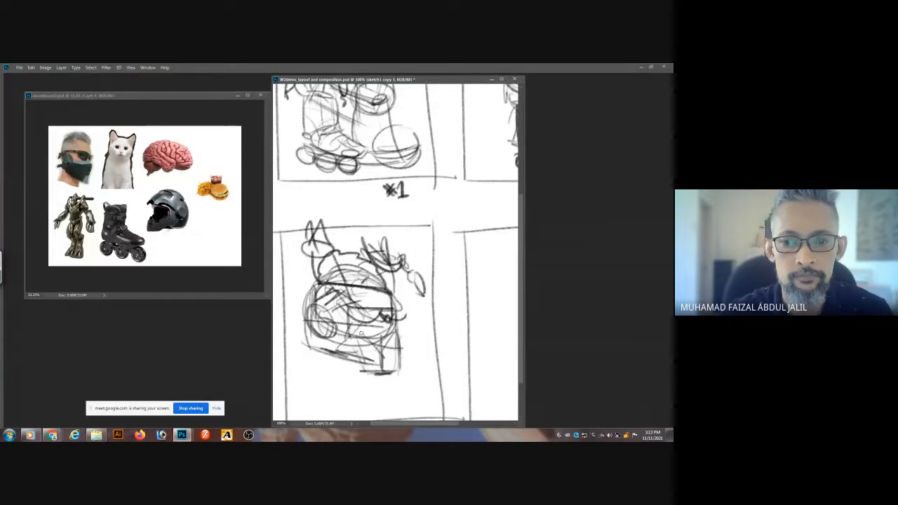
Sketch an inline skate boot with three wheels beneath the third head and a claw-handed arm on each side.
mouse_move(376, 351)
mouse_down()
mouse_move(376, 319)
mouse_move(334, 347)
mouse_up()
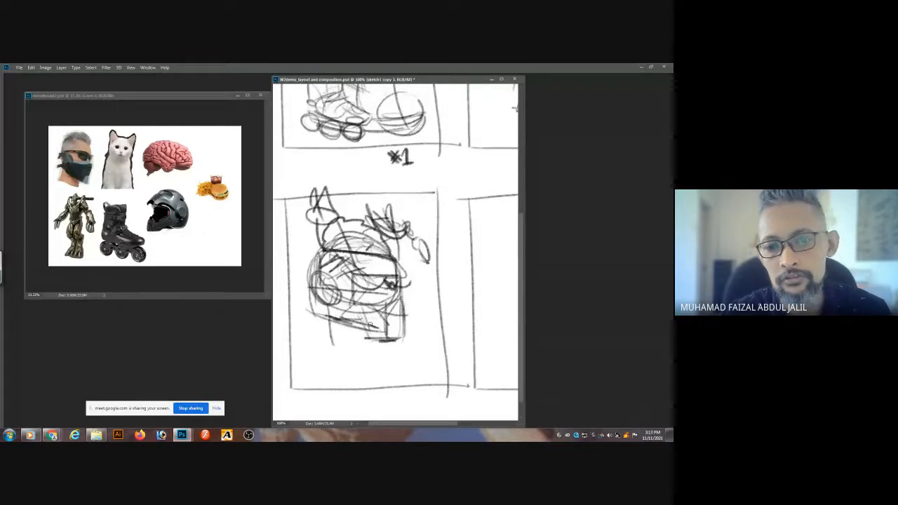
mouse_move(366, 306)
mouse_down()
mouse_move(370, 356)
mouse_move(370, 348)
mouse_move(402, 365)
mouse_up()
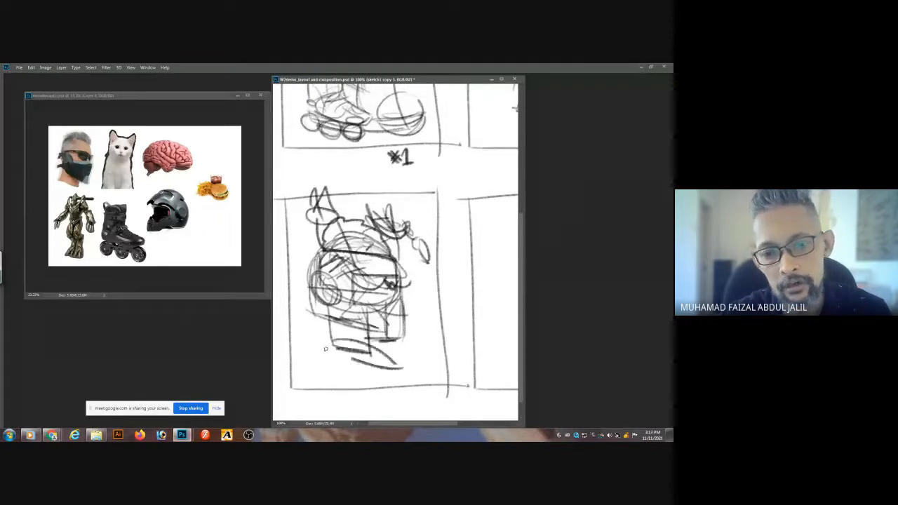
mouse_move(323, 348)
mouse_down()
mouse_move(376, 363)
mouse_move(366, 324)
mouse_move(334, 353)
mouse_move(401, 369)
mouse_move(394, 361)
mouse_up()
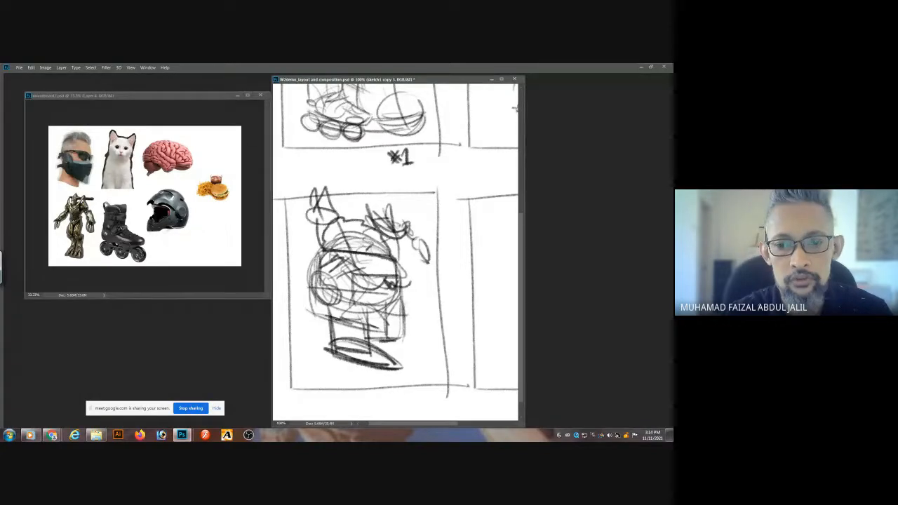
drag(331, 354, 400, 371)
mouse_move(387, 373)
mouse_down()
mouse_move(336, 362)
mouse_move(343, 382)
mouse_up()
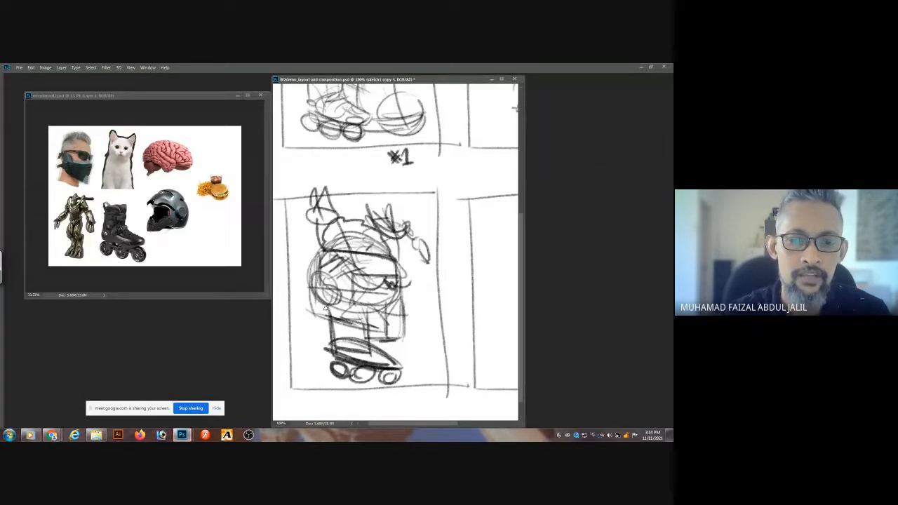
mouse_move(328, 307)
mouse_down()
mouse_move(303, 320)
mouse_move(295, 346)
mouse_move(303, 345)
mouse_up()
mouse_move(404, 303)
mouse_down()
mouse_move(425, 323)
mouse_move(426, 361)
mouse_up()
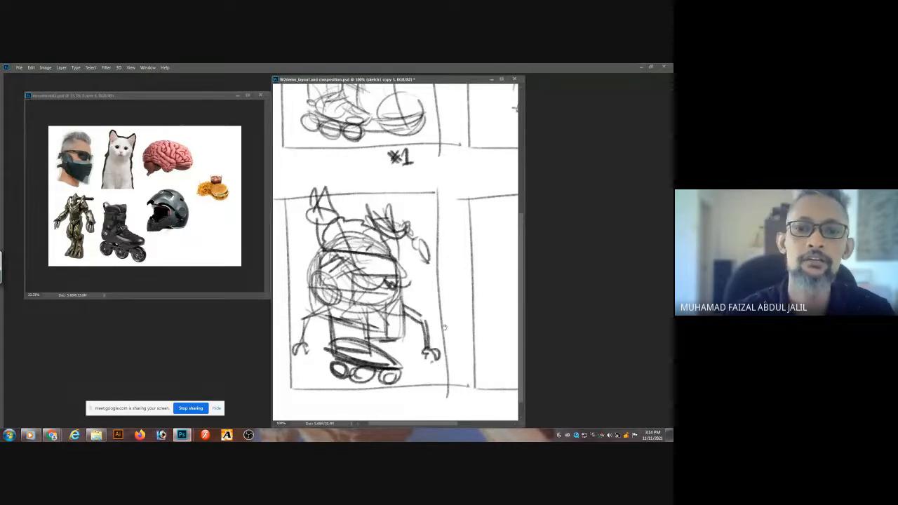
Sketch a tilted, open box-like body in the lower-right thumbnail frame, with a pair of sunglasses at its upper edge.
drag(455, 278, 425, 274)
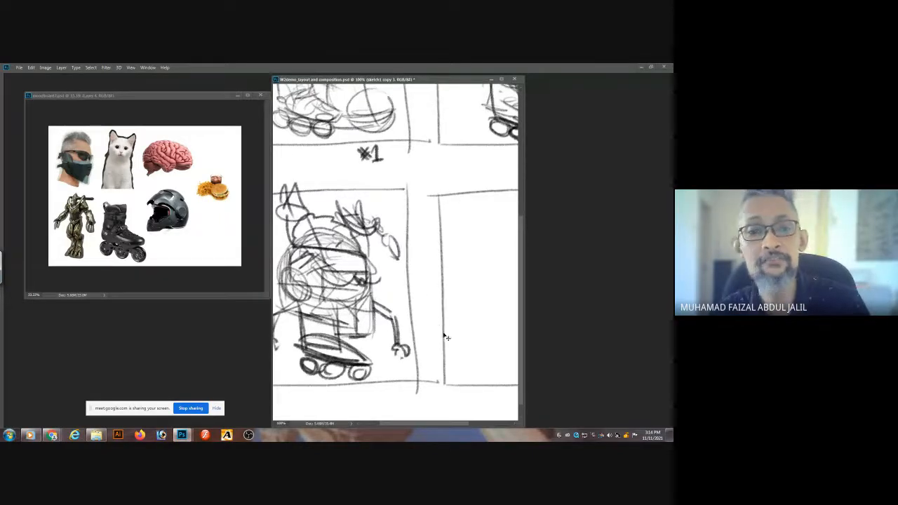
key(ctrl+minus)
key(ctrl+minus)
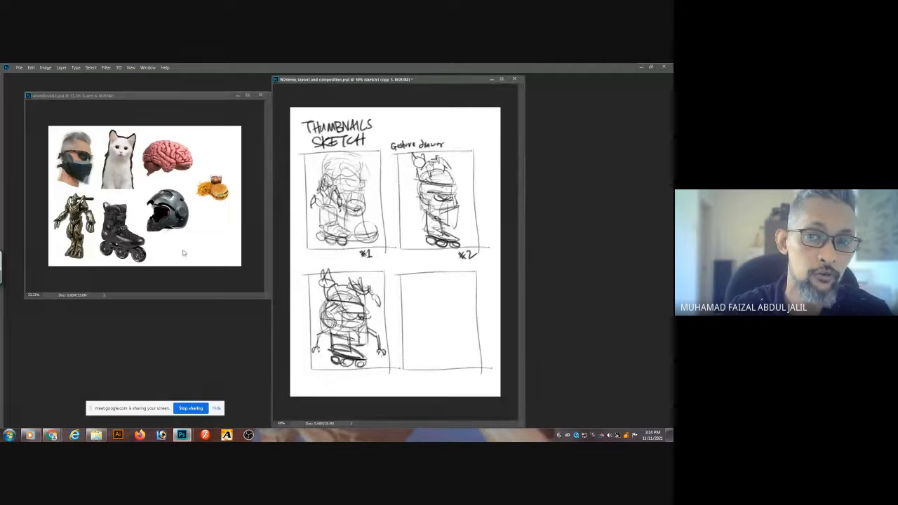
ctrl+click(443, 330)
ctrl+click(443, 330)
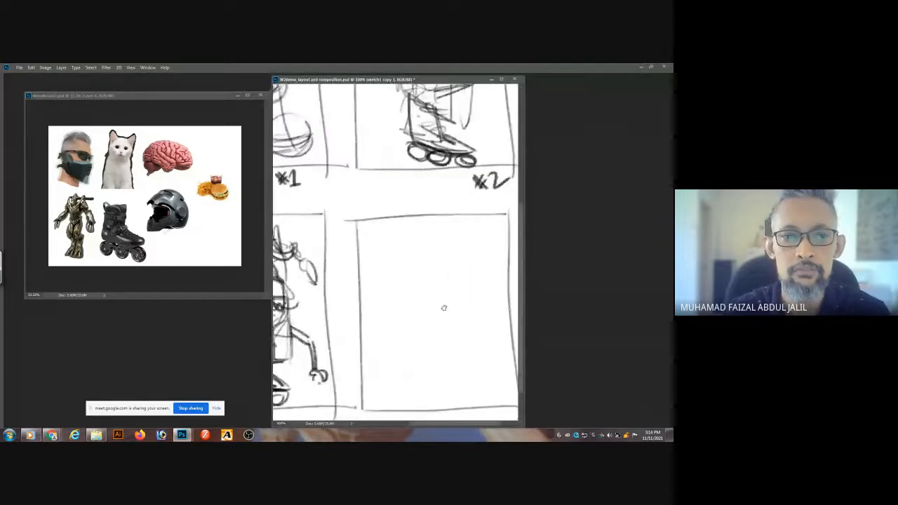
mouse_move(443, 308)
mouse_down()
mouse_move(333, 292)
mouse_move(411, 311)
mouse_move(437, 306)
mouse_move(382, 314)
mouse_move(367, 340)
mouse_move(449, 360)
mouse_move(423, 312)
mouse_up()
drag(366, 315, 373, 320)
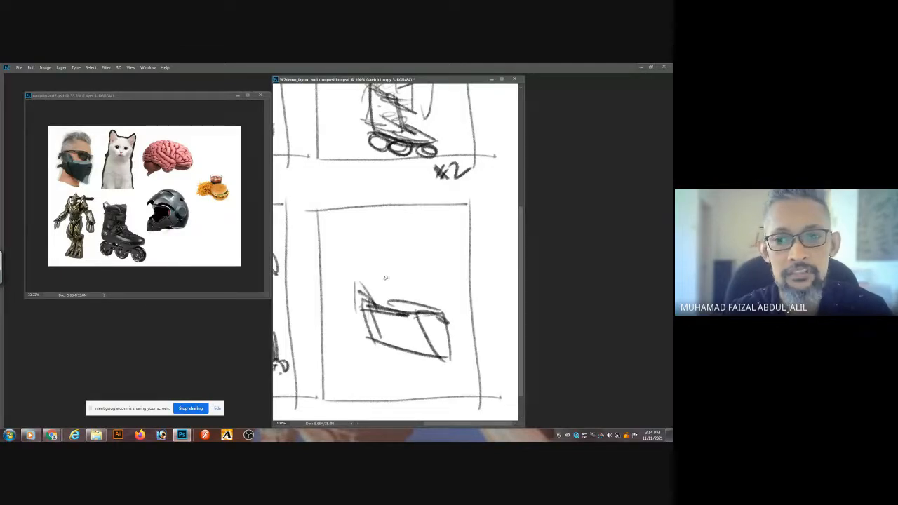
mouse_move(358, 284)
mouse_down()
mouse_move(416, 287)
mouse_move(424, 298)
mouse_move(465, 289)
mouse_move(415, 287)
mouse_move(373, 305)
mouse_up()
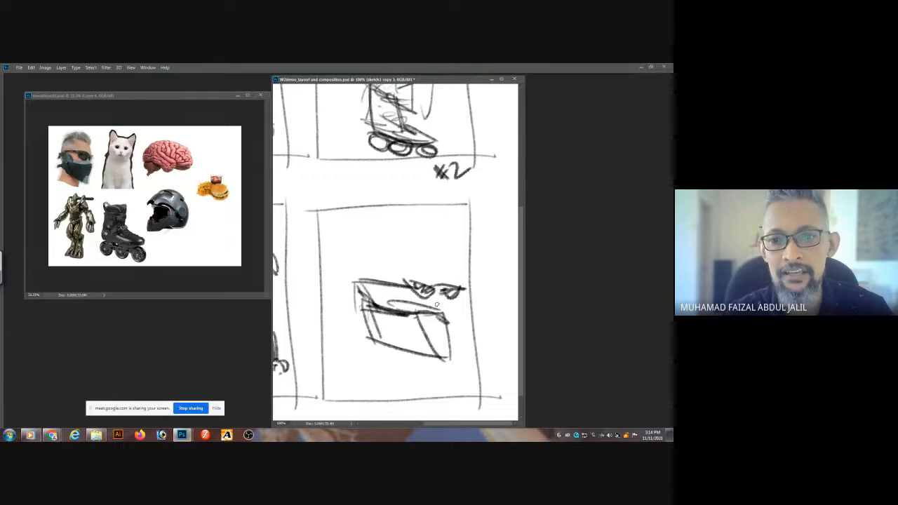
Draw neck lines rising from the box and a round cat head with pointed ears and a large dotted eye.
drag(437, 311, 429, 275)
drag(373, 302, 382, 281)
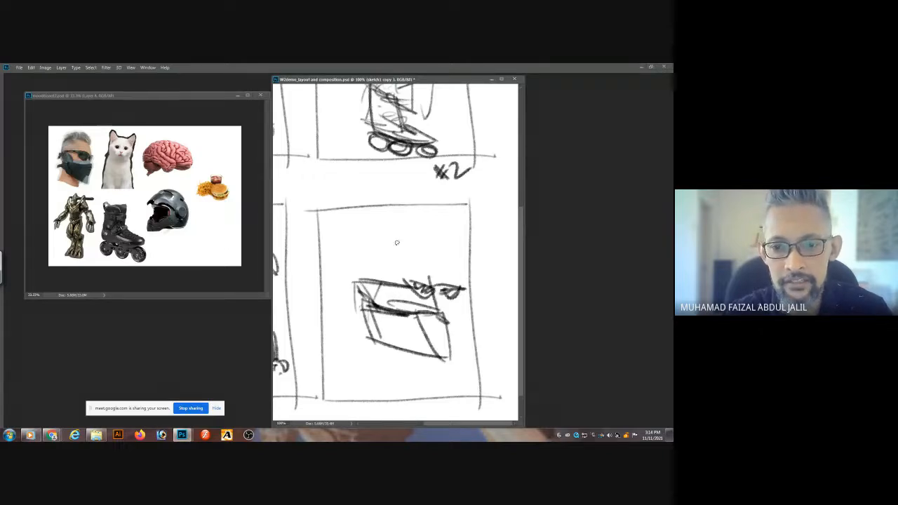
mouse_move(409, 242)
mouse_down()
mouse_move(384, 256)
mouse_move(396, 275)
mouse_move(394, 244)
mouse_move(411, 219)
mouse_move(433, 241)
mouse_move(443, 234)
mouse_move(429, 270)
mouse_move(409, 262)
mouse_move(427, 278)
mouse_up()
click(430, 267)
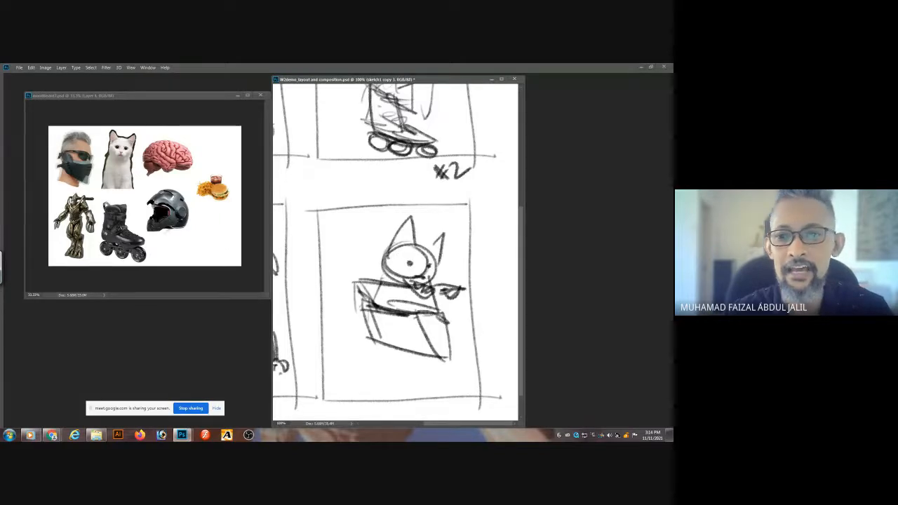
Cut the cat's head with a forehead line, add bumpy brain curves above it and a raised skull cap with two pointed ears.
drag(387, 253, 442, 258)
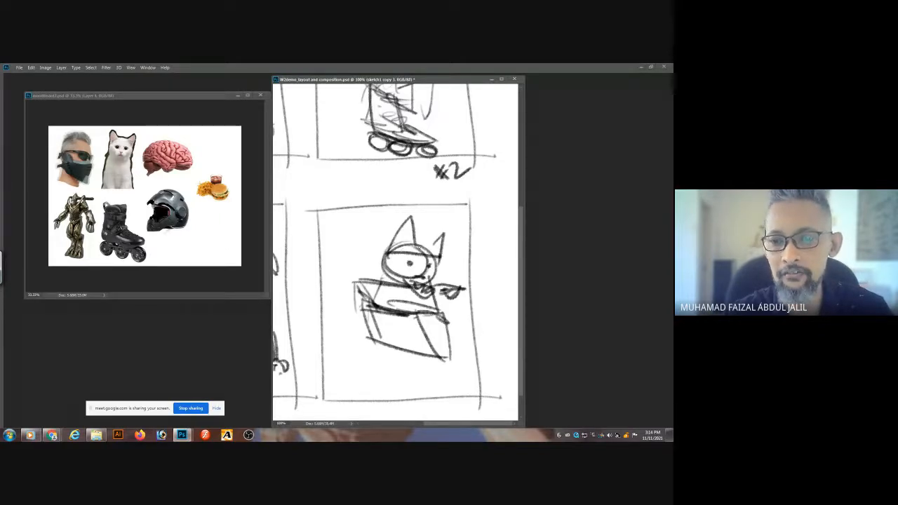
drag(389, 249, 436, 254)
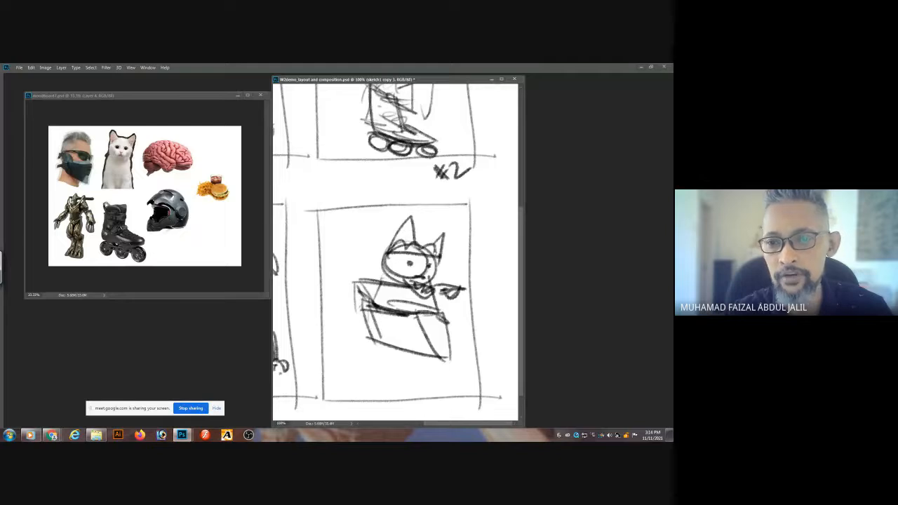
mouse_move(392, 234)
mouse_down()
mouse_move(433, 235)
mouse_move(391, 234)
mouse_move(411, 222)
mouse_move(442, 232)
mouse_up()
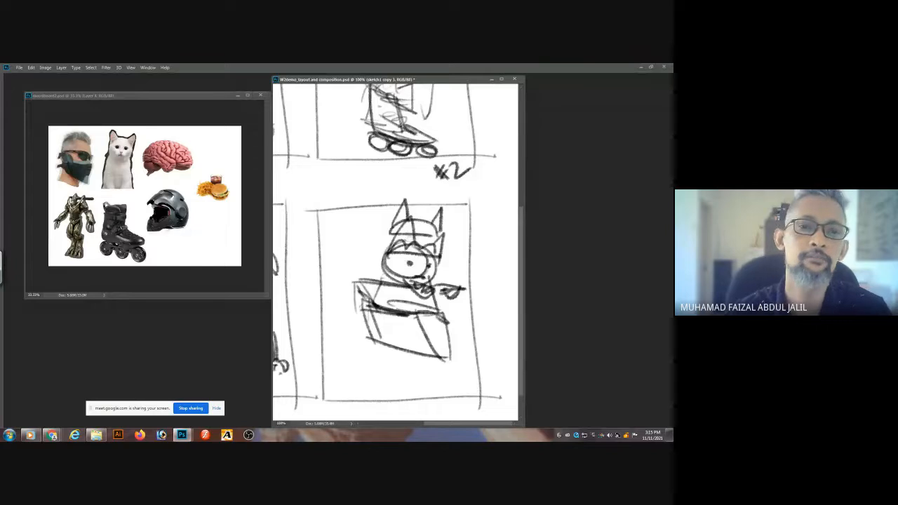
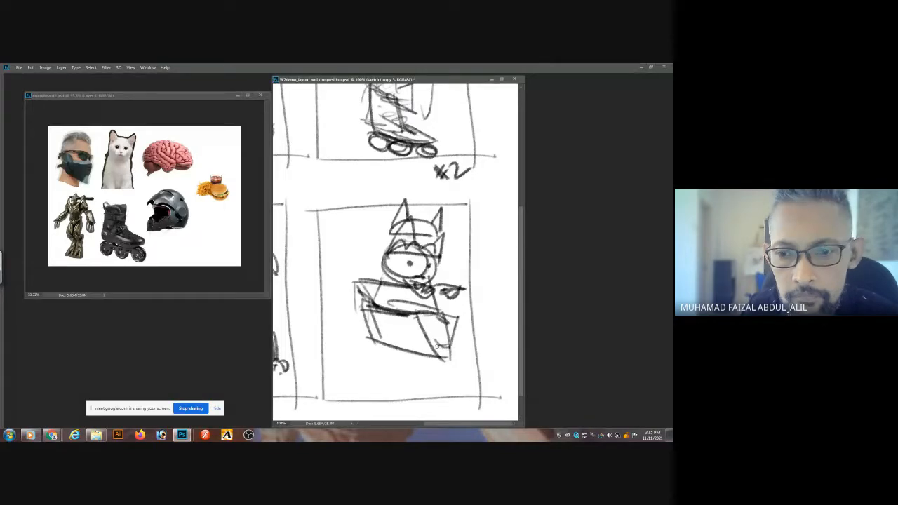
Add a darkened front support to the box body and draw three round wheels beneath it.
drag(430, 343, 449, 364)
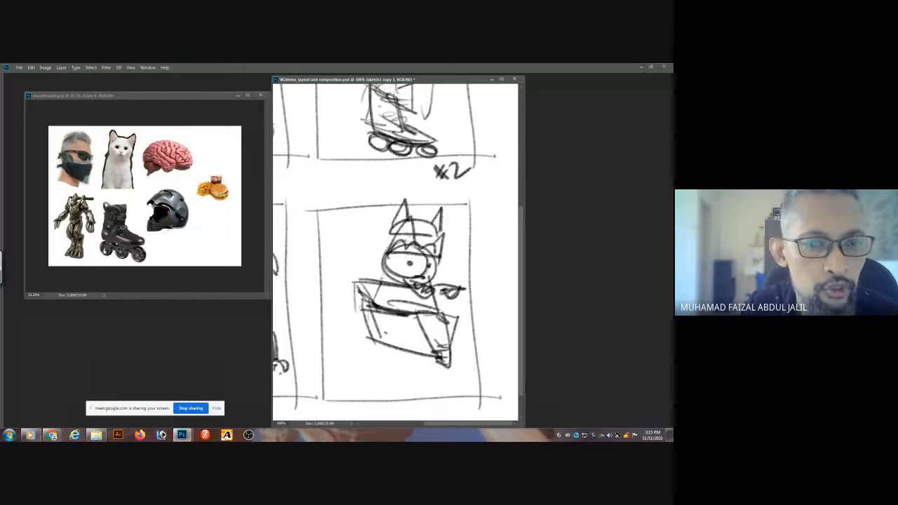
drag(402, 366, 442, 390)
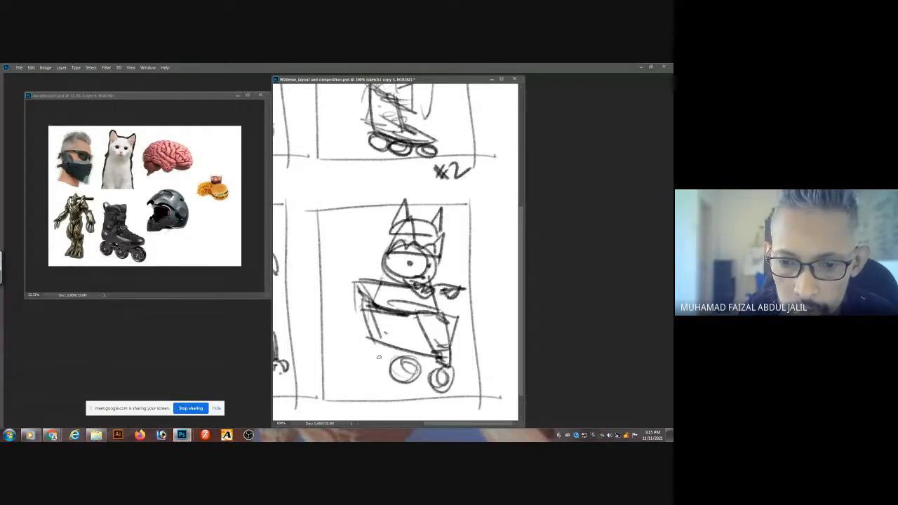
mouse_move(372, 351)
mouse_down()
mouse_move(362, 363)
mouse_move(376, 371)
mouse_move(385, 362)
mouse_move(378, 355)
mouse_up()
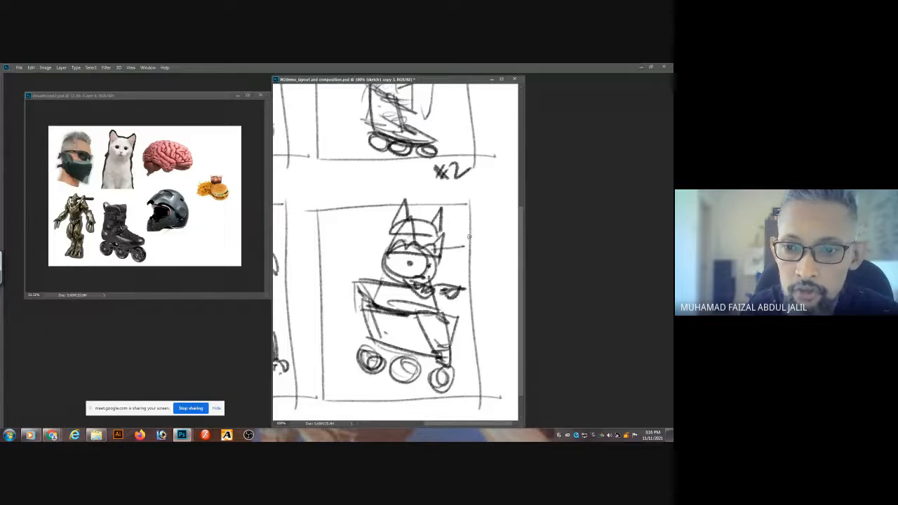
Handwrite labels for the head, brain and cat beside the skull cap, brain curves and face in the lower-right thumbnail.
drag(467, 245, 502, 240)
drag(435, 231, 464, 219)
mouse_move(470, 203)
mouse_down()
mouse_move(471, 223)
mouse_move(505, 198)
mouse_up()
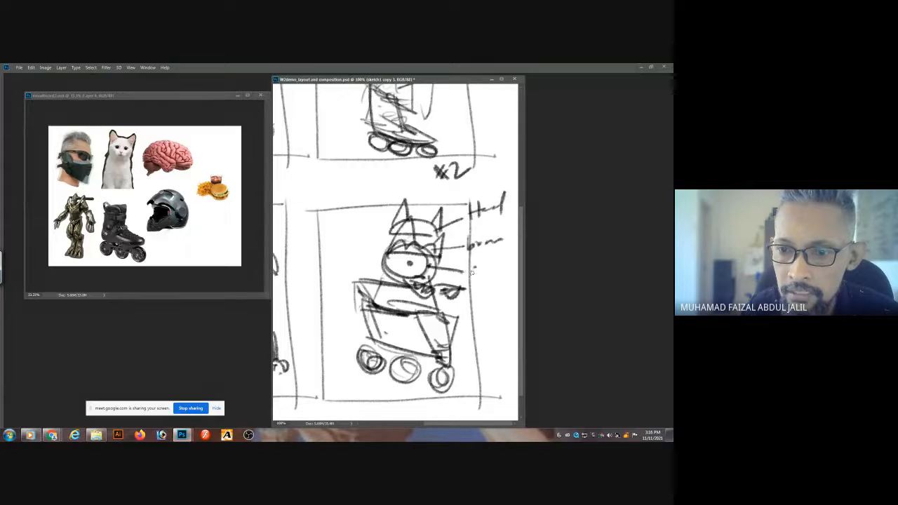
drag(470, 272, 491, 264)
drag(494, 266, 499, 257)
Handwrite labels for the sunglasses, front body part and wheel beside the same thumbnail, with leader lines to the parts.
mouse_move(450, 299)
mouse_down()
mouse_move(477, 298)
mouse_move(495, 314)
mouse_move(515, 299)
mouse_up()
drag(445, 335, 511, 327)
drag(436, 386, 469, 373)
mouse_move(467, 372)
mouse_down()
mouse_move(500, 362)
mouse_move(511, 341)
mouse_up()
scroll(494, 391, down, 1)
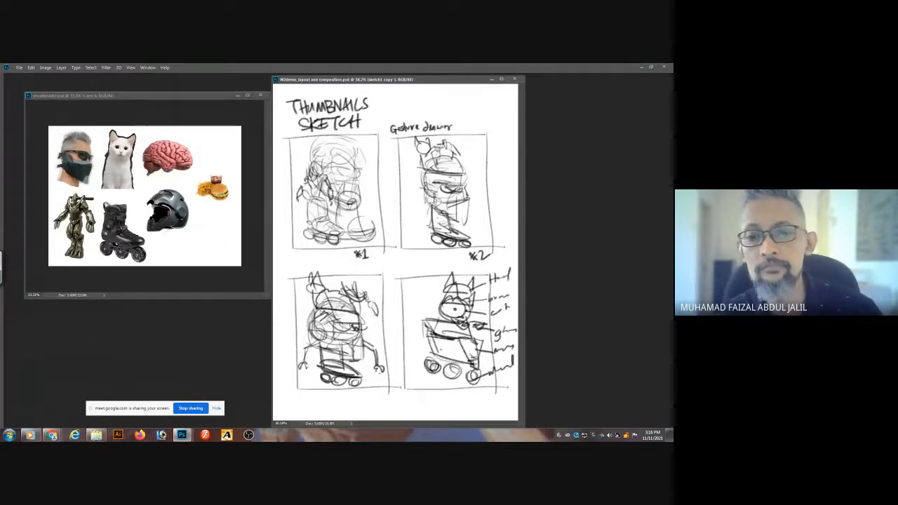
Switch to the Google Meet call to read the in-call messages, and return to Photoshop.
key(Tab)
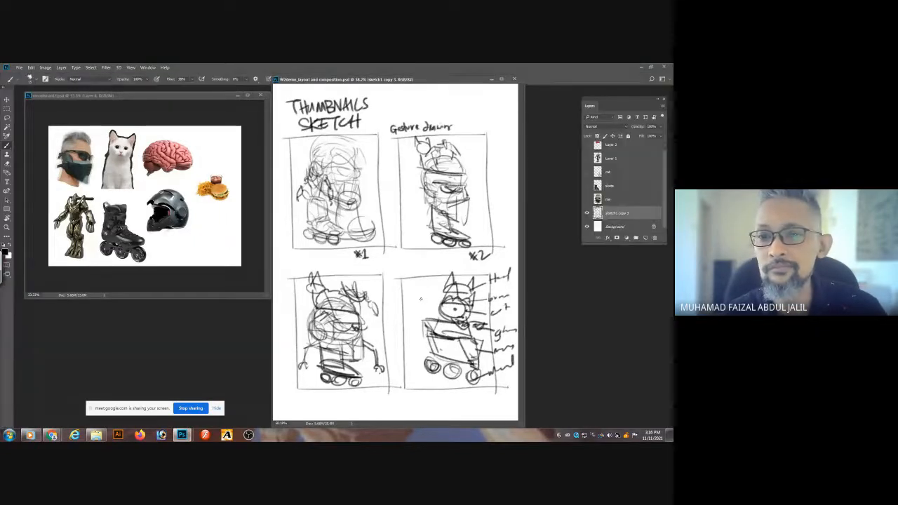
key(Tab)
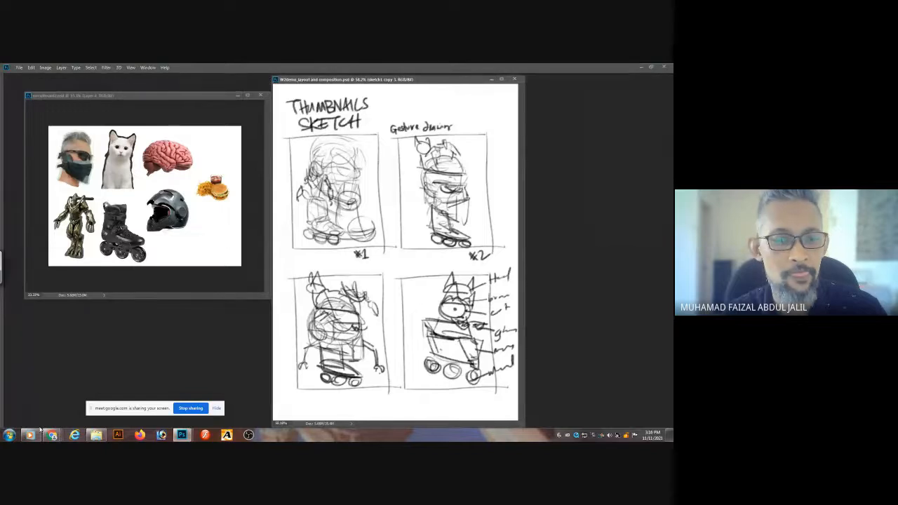
mouse_move(51, 435)
click(46, 396)
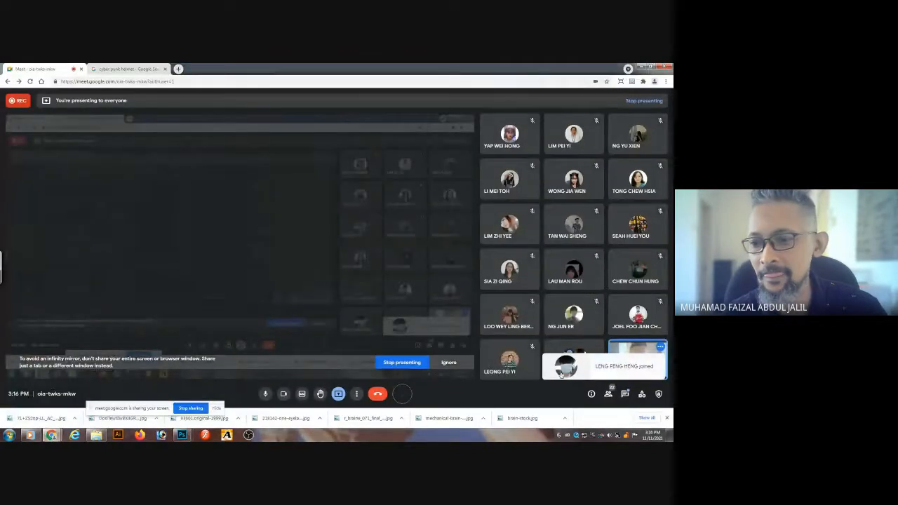
click(627, 395)
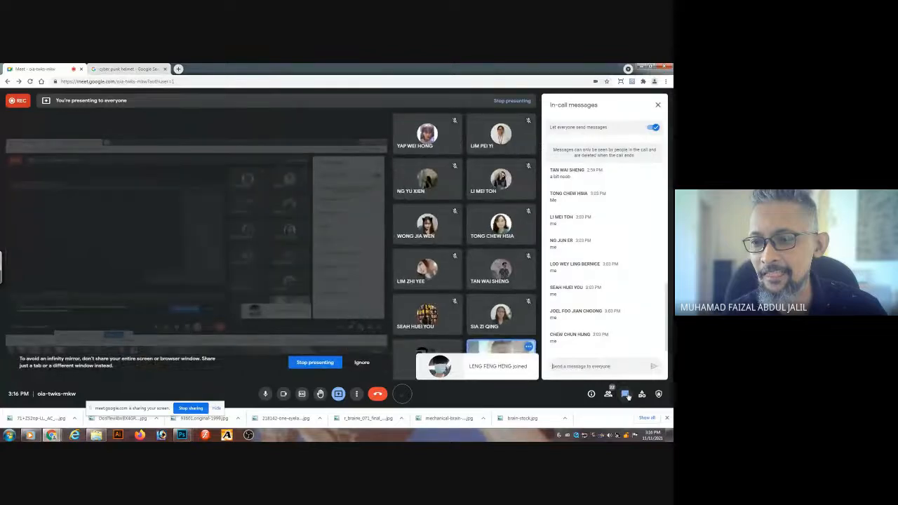
click(626, 394)
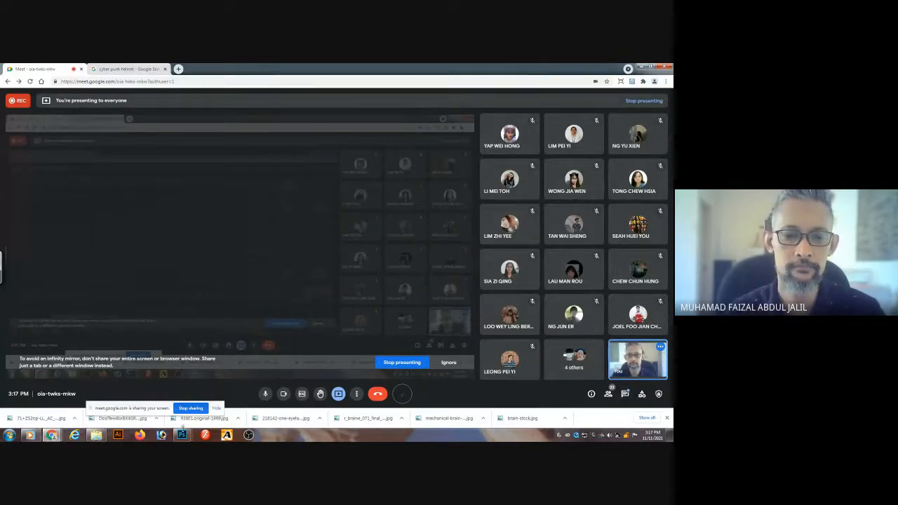
mouse_move(181, 429)
click(255, 403)
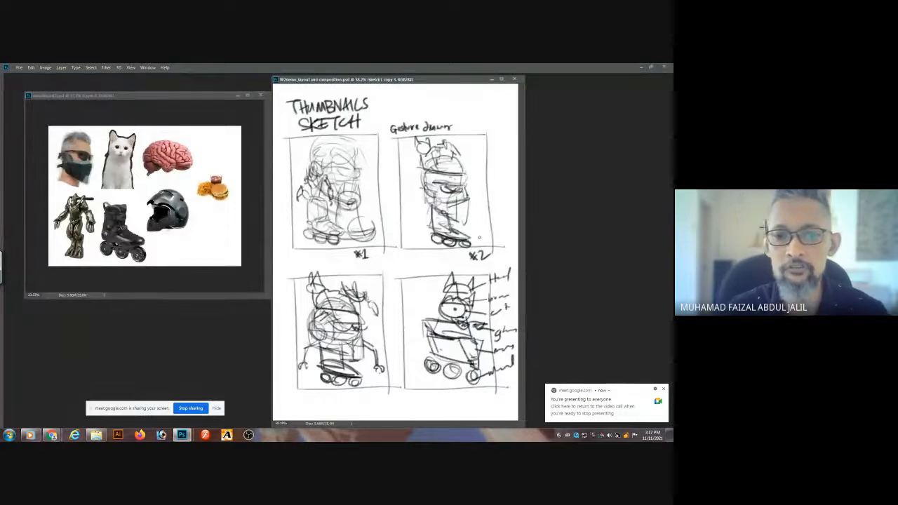
Handwrite the number #3 below the lower-left thumbnail frame.
scroll(365, 389, up, 3)
drag(395, 366, 411, 243)
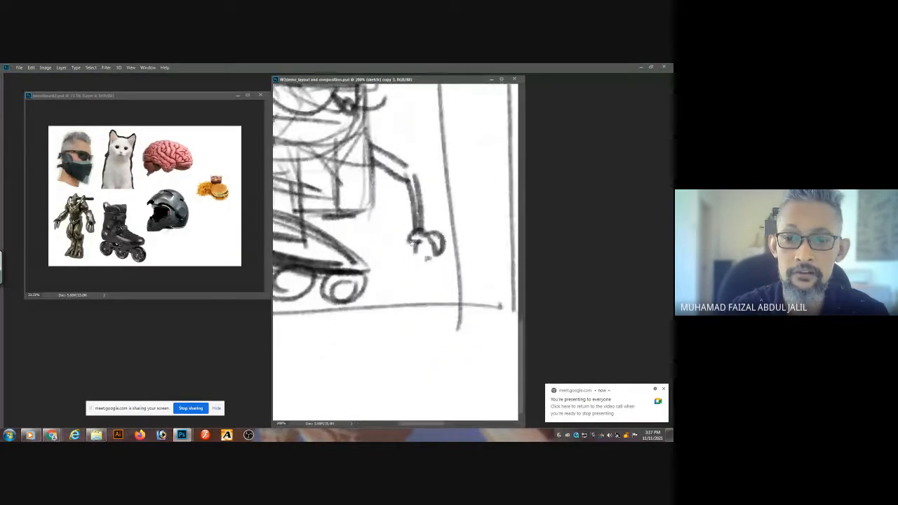
drag(356, 327, 382, 359)
mouse_move(370, 324)
mouse_down()
mouse_move(392, 359)
mouse_move(356, 361)
mouse_up()
mouse_move(397, 335)
mouse_down()
mouse_move(365, 364)
mouse_move(414, 337)
mouse_move(412, 362)
mouse_up()
Handwrite the number #4 below the lower-right thumbnail frame and fit the whole sketch sheet in view.
drag(472, 310, 97, 291)
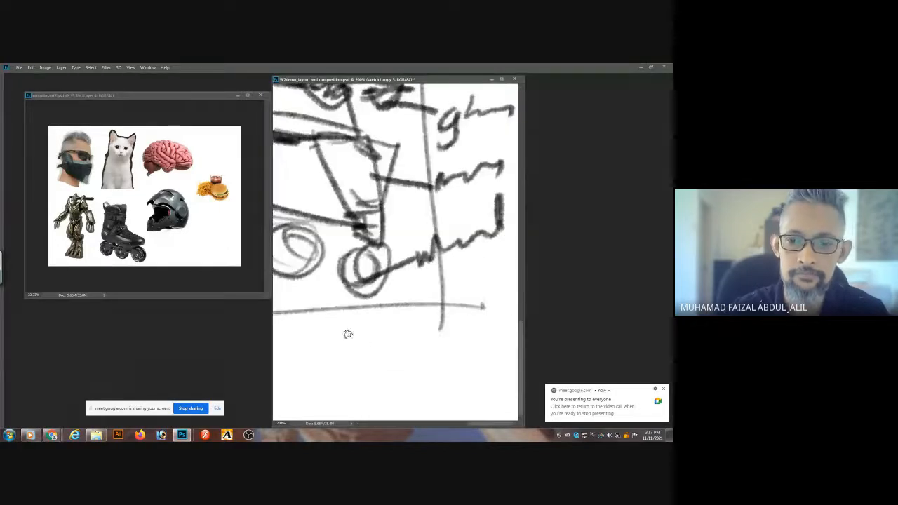
drag(364, 332, 351, 363)
mouse_move(379, 334)
mouse_down()
mouse_move(363, 367)
mouse_move(384, 338)
mouse_up()
drag(353, 361, 390, 350)
drag(417, 318, 425, 341)
drag(418, 317, 429, 385)
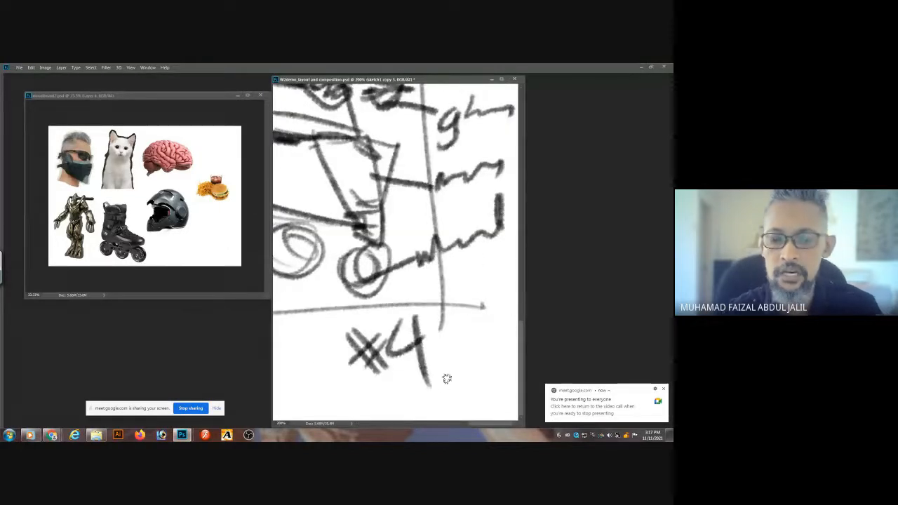
key(ctrl+0)
key(ctrl+minus)
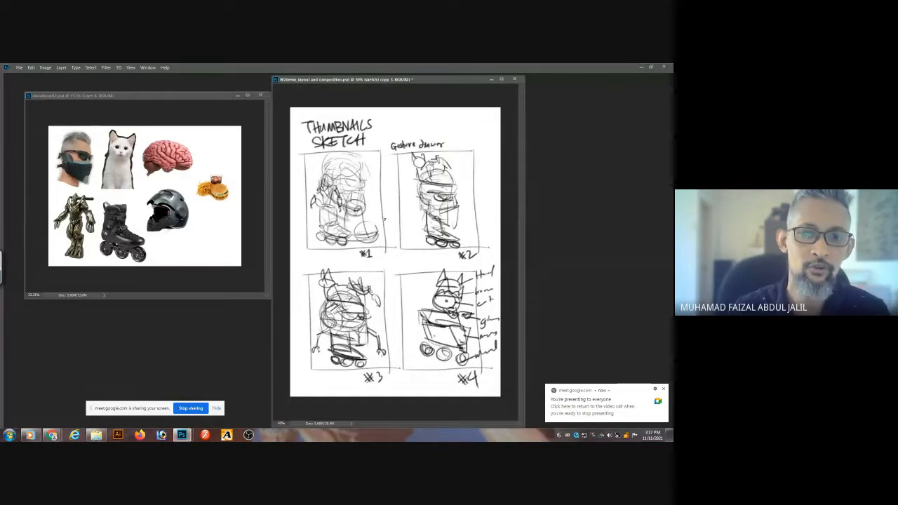
Save a JPEG copy of the thumbnail sheet in the w2 folder as "W2demo_layout and composition_sketches".
key(ctrl+shift+s)
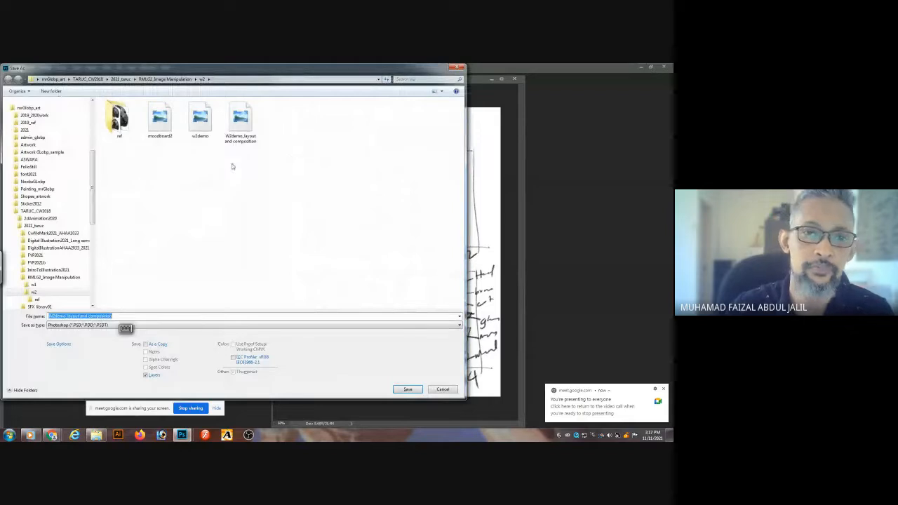
click(125, 327)
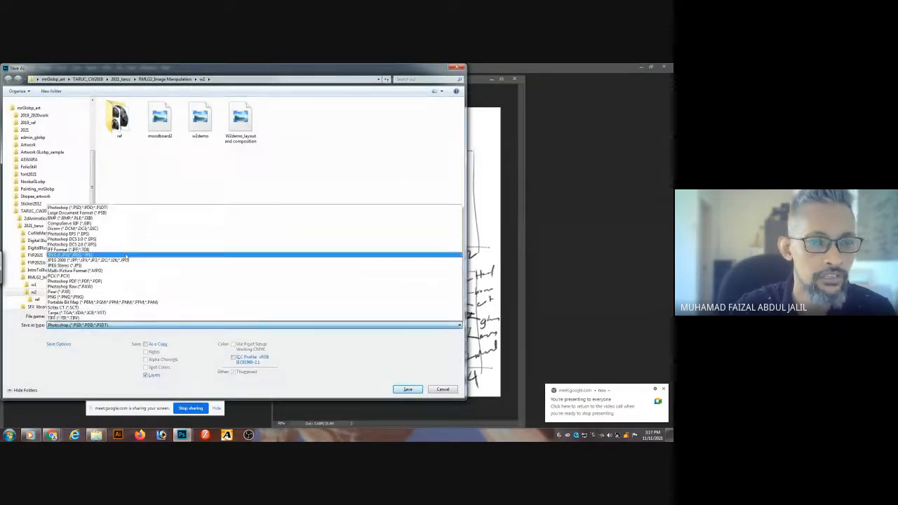
click(127, 255)
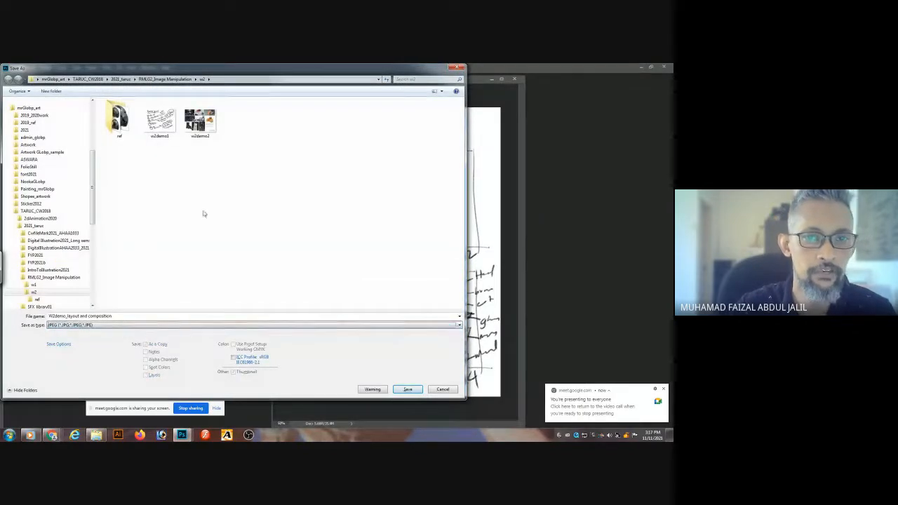
click(125, 317)
click(118, 315)
text(_)
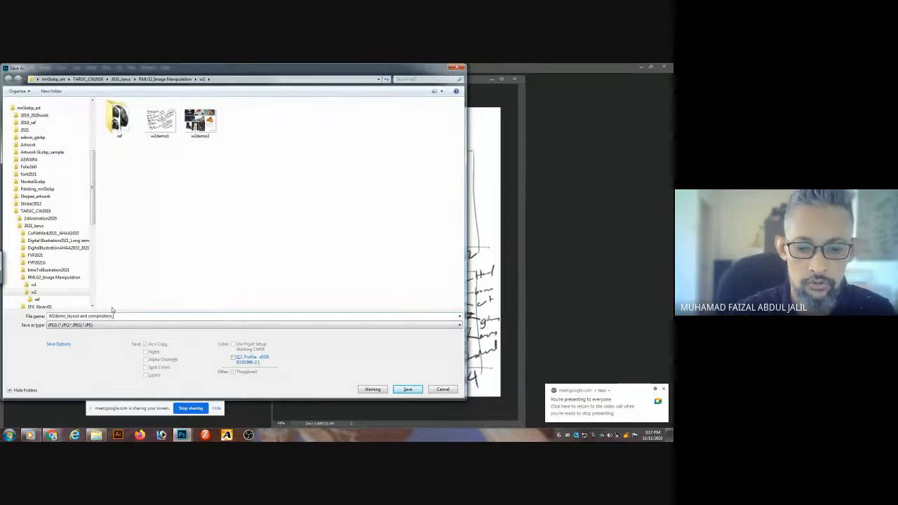
text(sket)
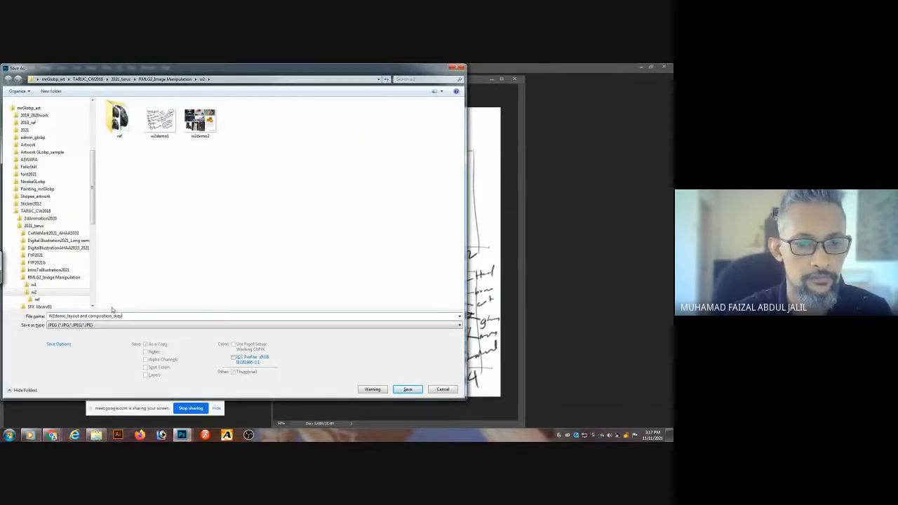
key(BackSpace)
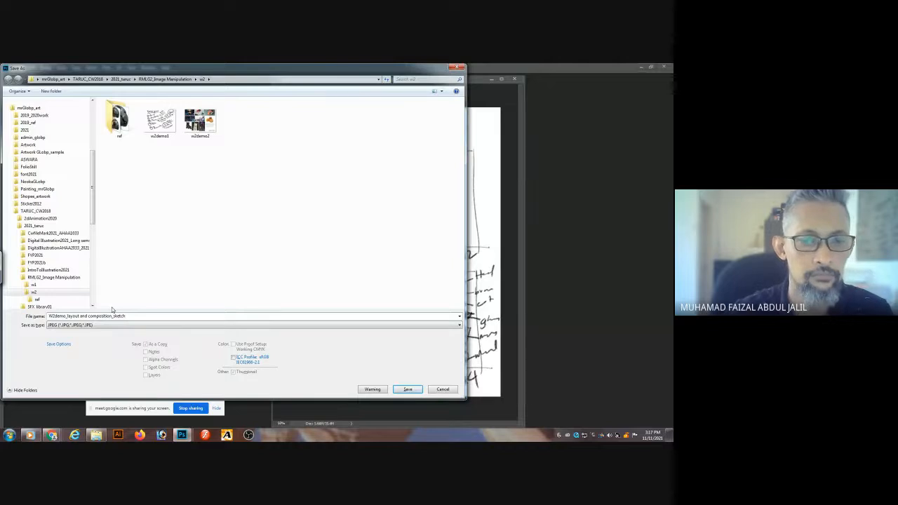
text(tches)
key(Return)
key(Return)
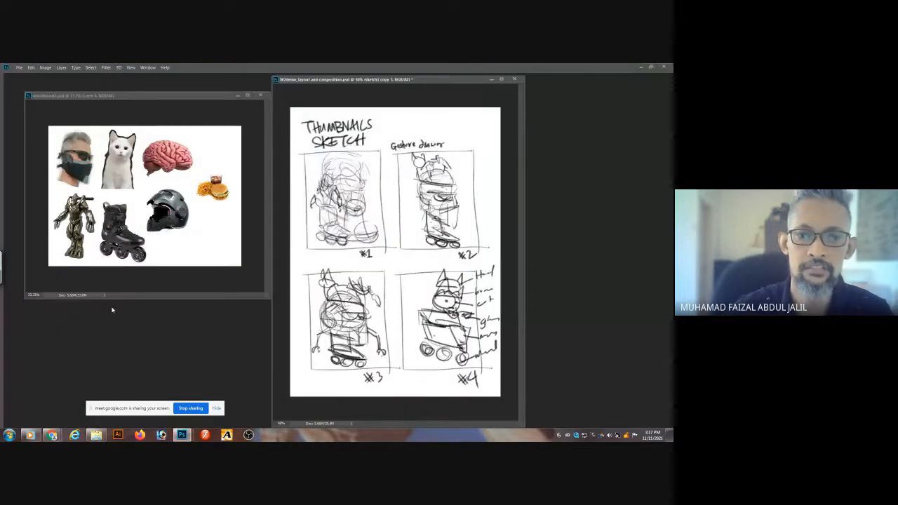
Hide the sketch layer and open the saved sketches JPEG in a separate floating window over the moodboard.
key(Tab)
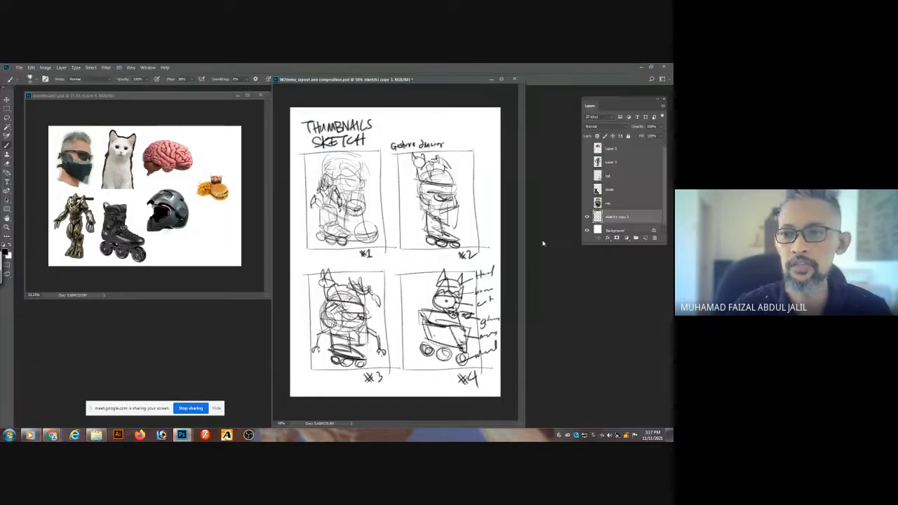
click(587, 216)
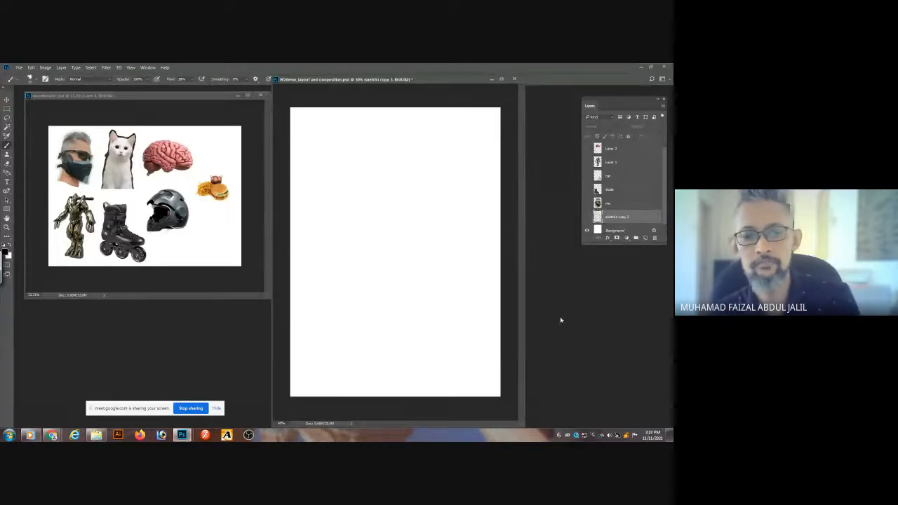
key(ctrl+o)
double_click(359, 123)
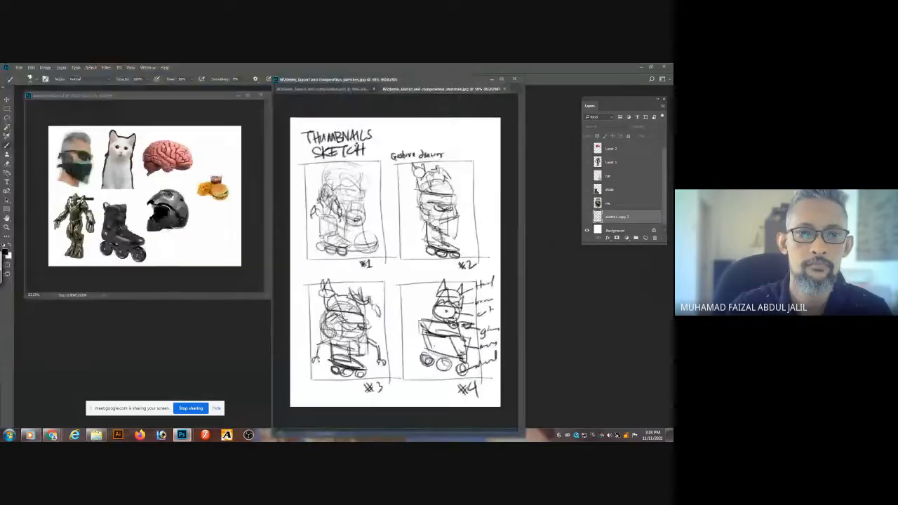
mouse_move(422, 89)
mouse_down()
mouse_move(115, 143)
mouse_move(158, 115)
mouse_move(162, 100)
mouse_move(160, 122)
mouse_up()
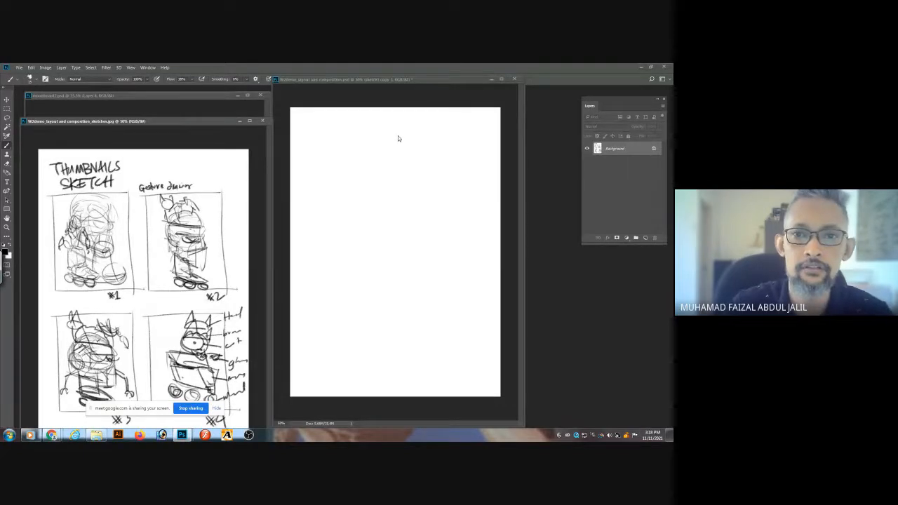
Show the "me" layer with the masked head in the layout and composition document.
click(431, 141)
click(587, 203)
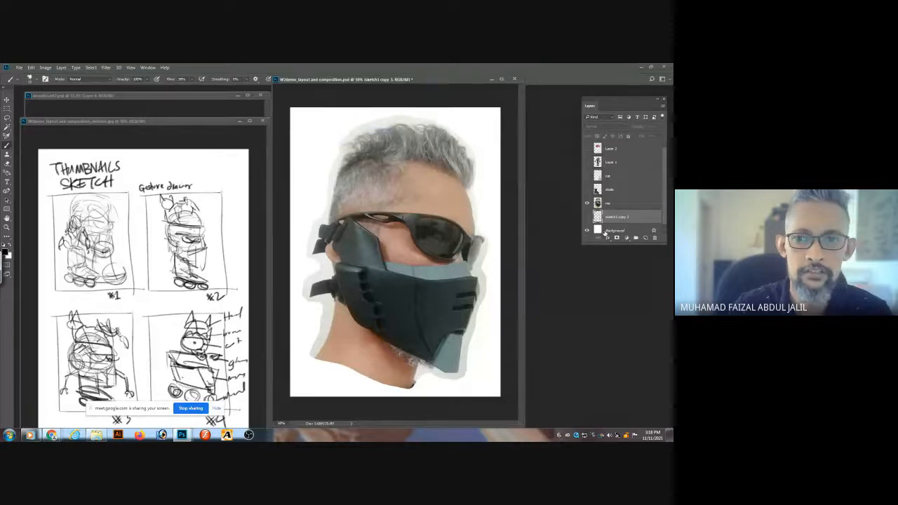
drag(641, 206, 645, 237)
click(587, 216)
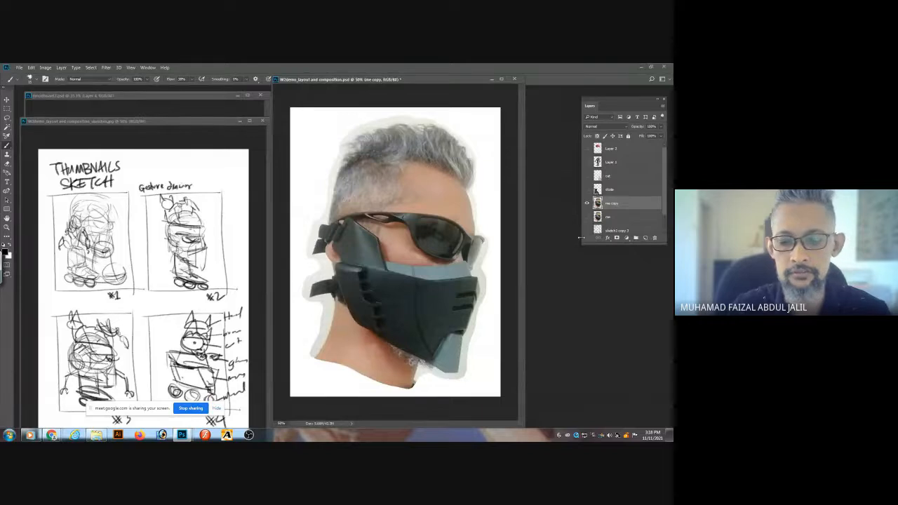
key(Delete)
click(587, 203)
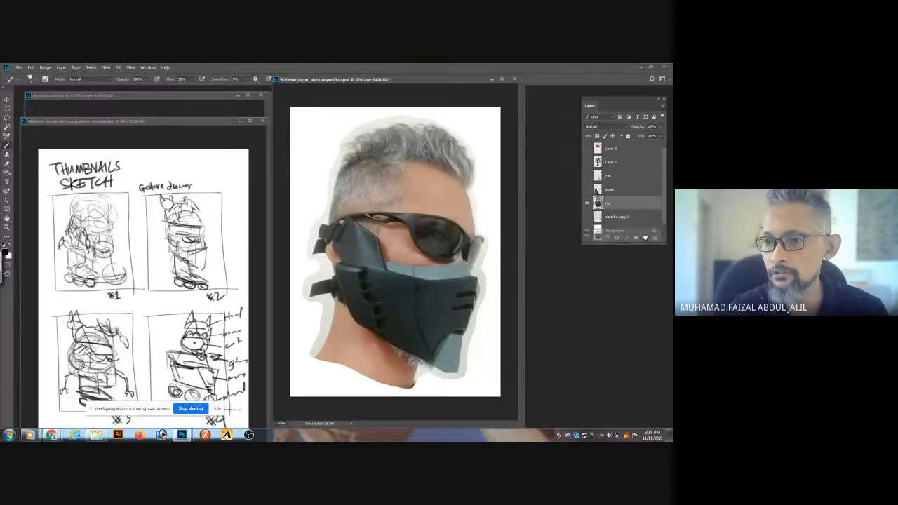
drag(645, 237, 644, 204)
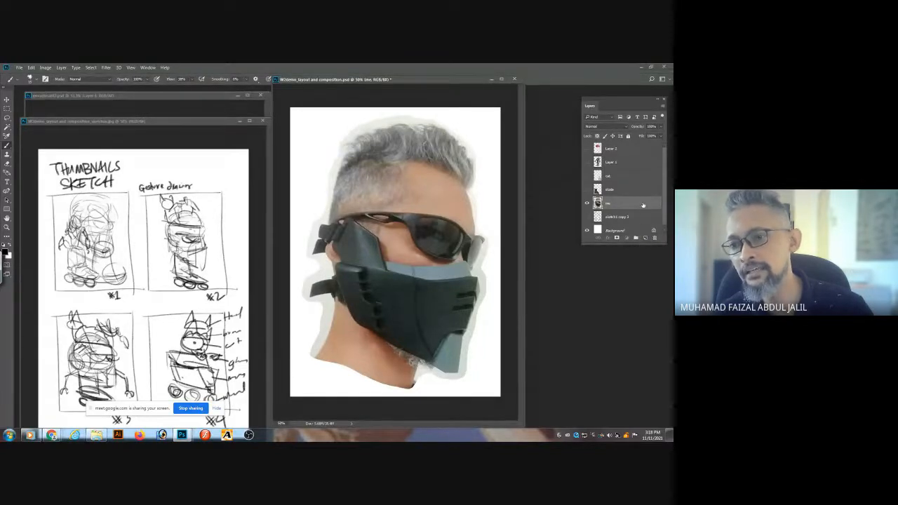
On a duplicate of the "me" layer, lasso the head above the forehead, cut it onto its own layer and raise it above the face.
drag(642, 205, 646, 242)
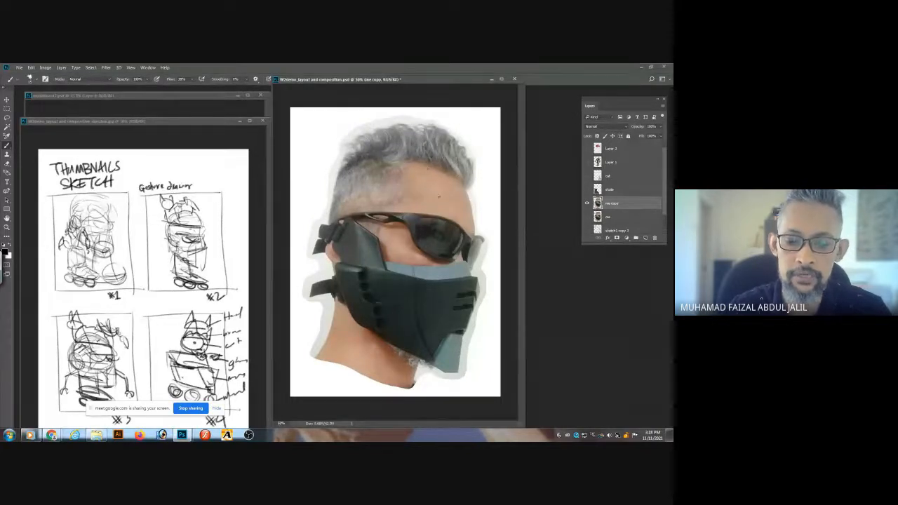
key(l)
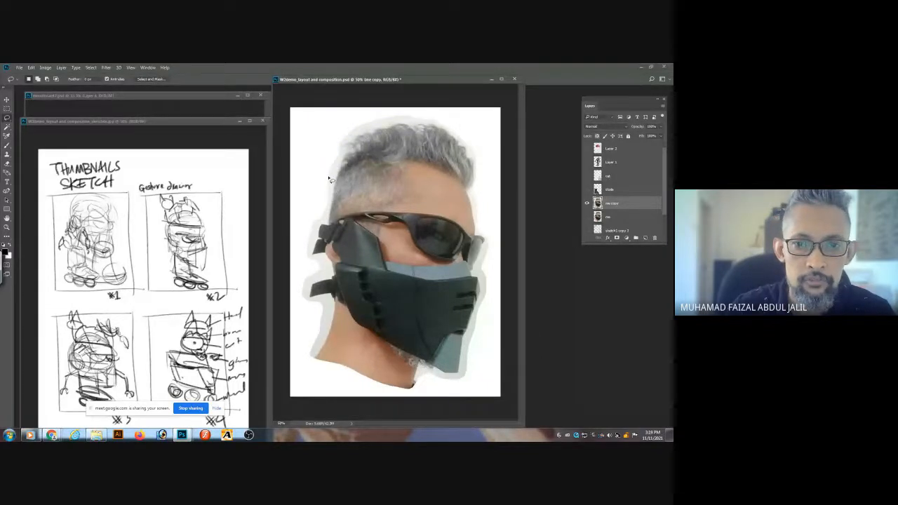
drag(326, 179, 433, 202)
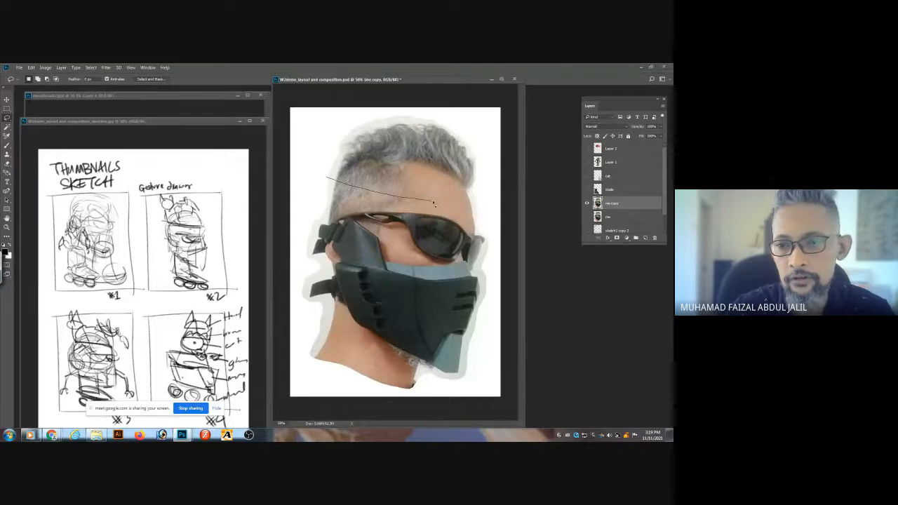
mouse_move(488, 208)
mouse_down()
mouse_move(487, 180)
mouse_move(456, 121)
mouse_move(404, 110)
mouse_move(348, 127)
mouse_move(324, 160)
mouse_move(327, 177)
mouse_up()
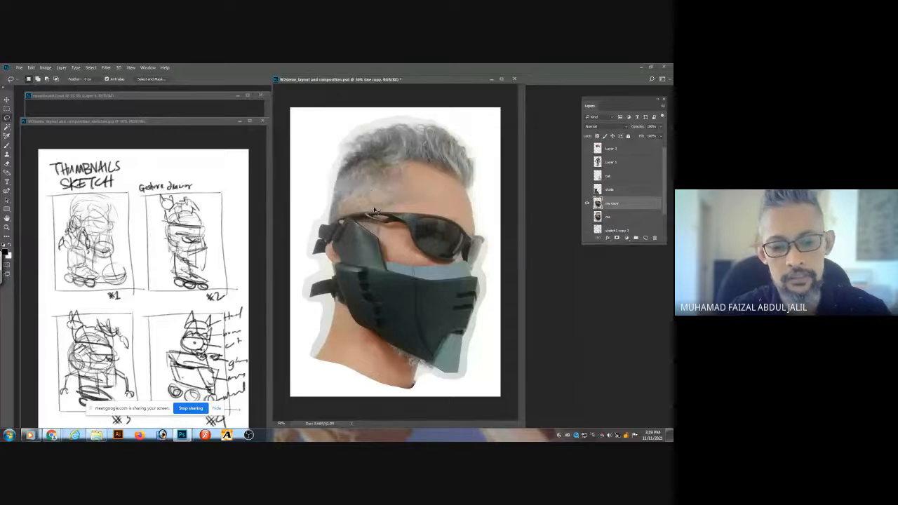
key(ctrl+x)
key(ctrl+v)
drag(415, 240, 425, 139)
Show the brain layer and move it beneath the "me copy" layer so it sits in the opened head, checking it without the skull top.
click(587, 149)
click(610, 148)
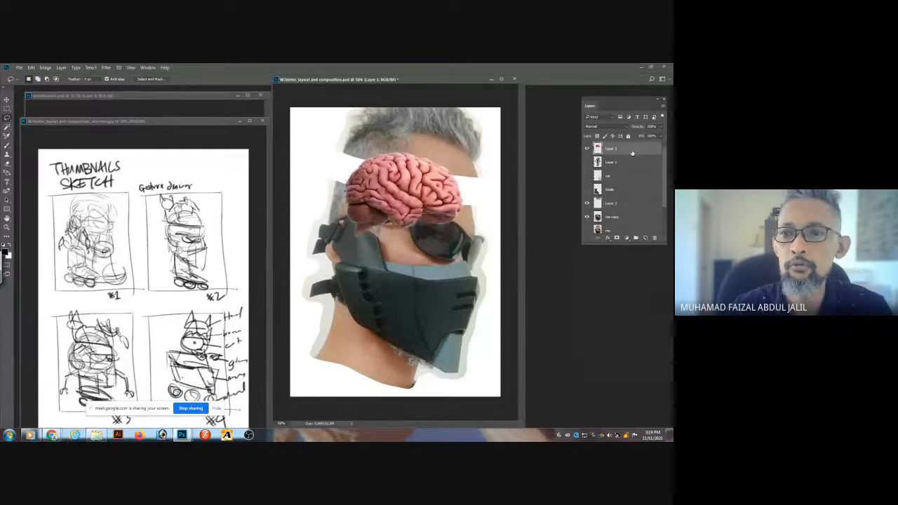
drag(621, 214, 611, 220)
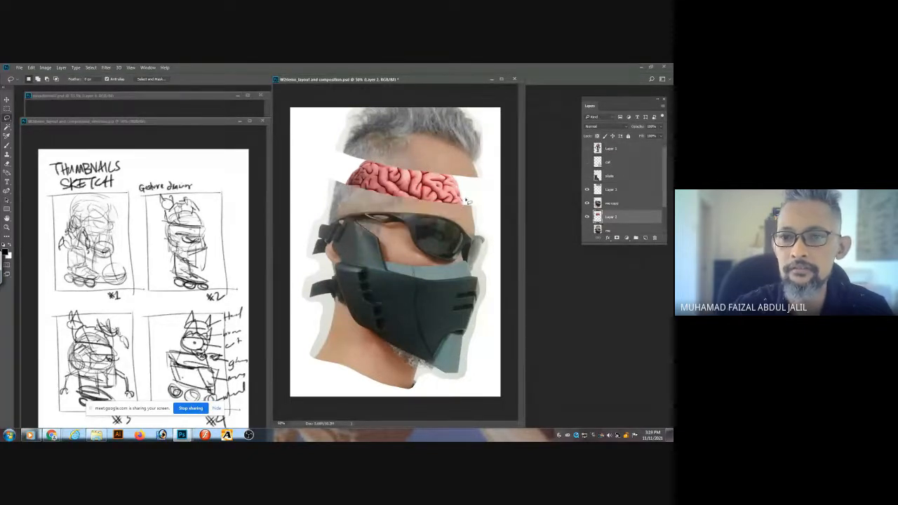
click(586, 190)
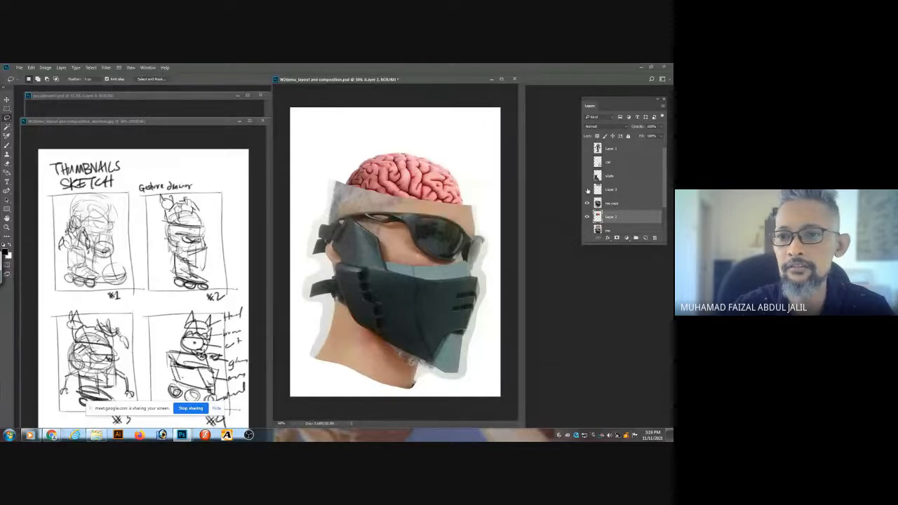
click(585, 190)
click(585, 190)
click(586, 190)
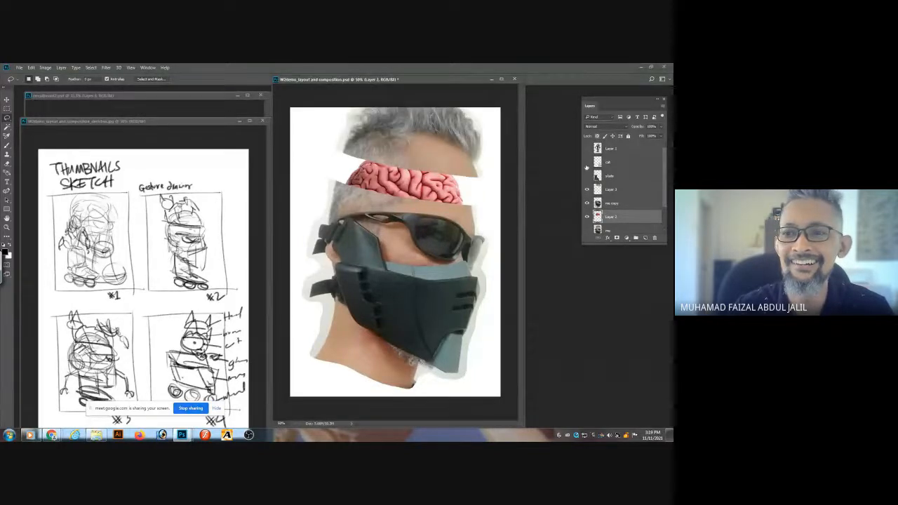
Duplicate the brain layer and check the composite with and without the cat, leaving the cat layer hidden.
click(587, 162)
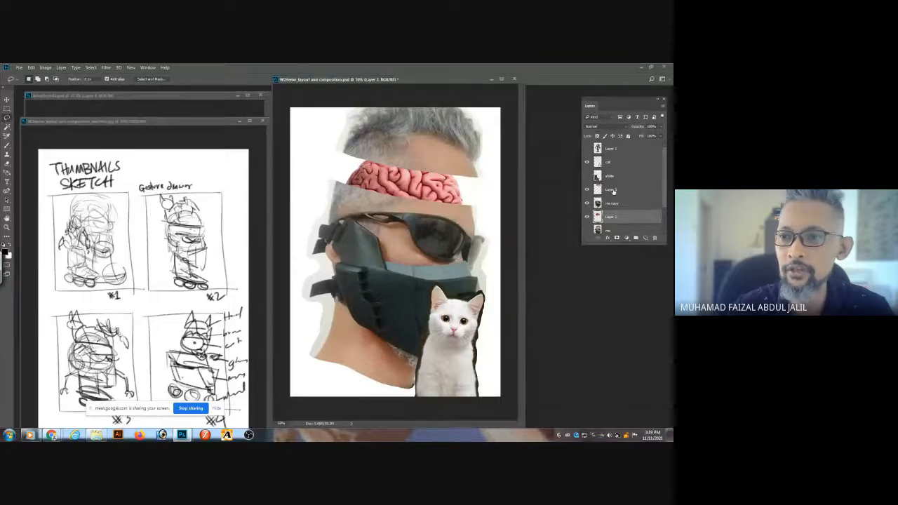
click(613, 191)
shift+click(611, 217)
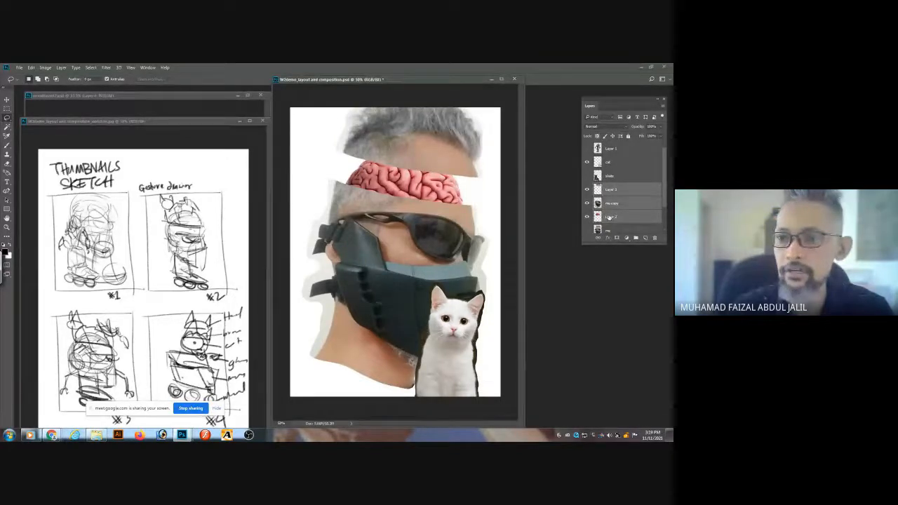
click(620, 216)
drag(621, 216, 646, 237)
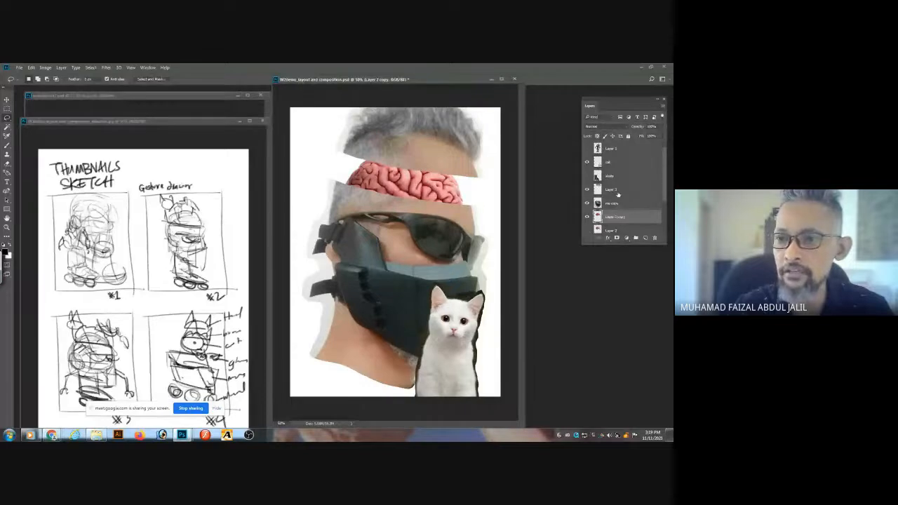
click(617, 191)
click(587, 162)
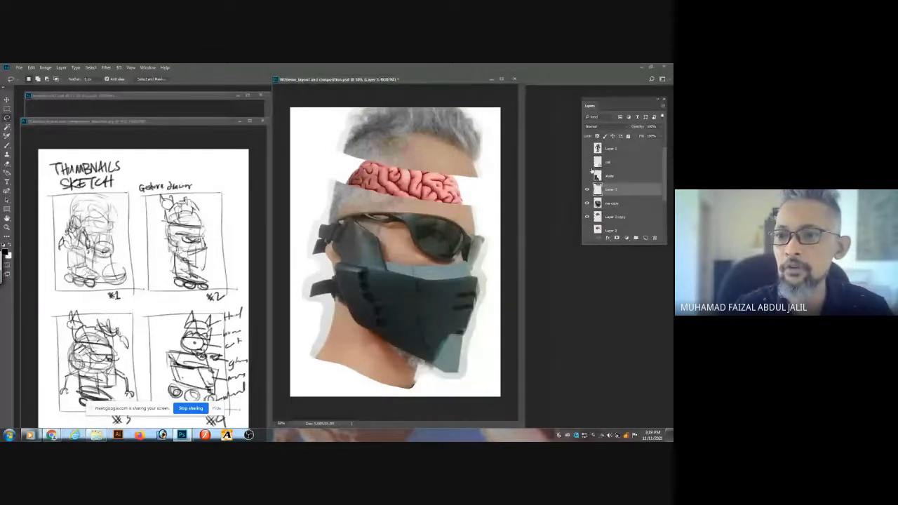
click(587, 162)
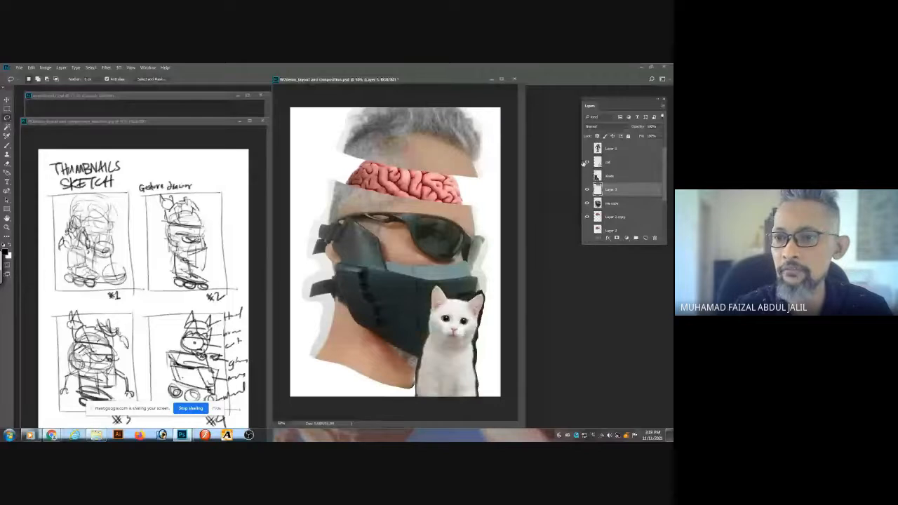
click(587, 162)
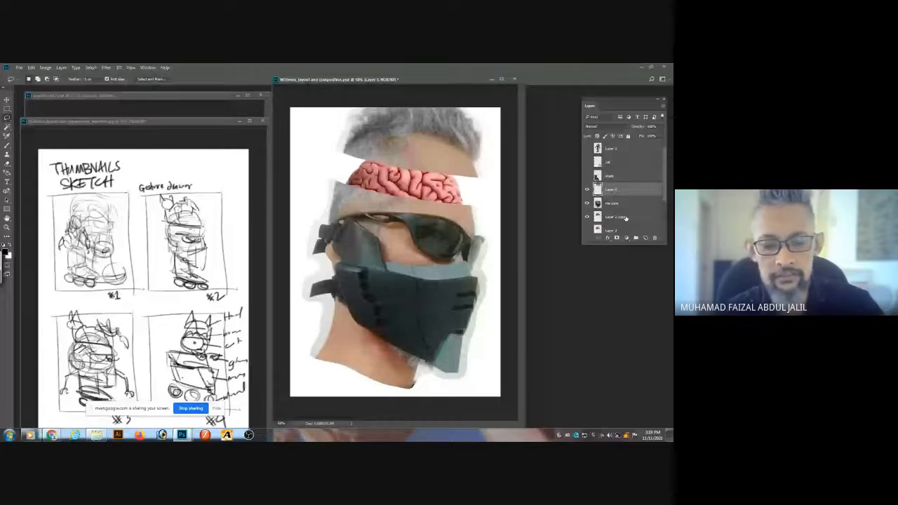
Scale the skull top, masked face and brain copy layers down together, keeping them near the middle of the page.
key(ctrl+minus)
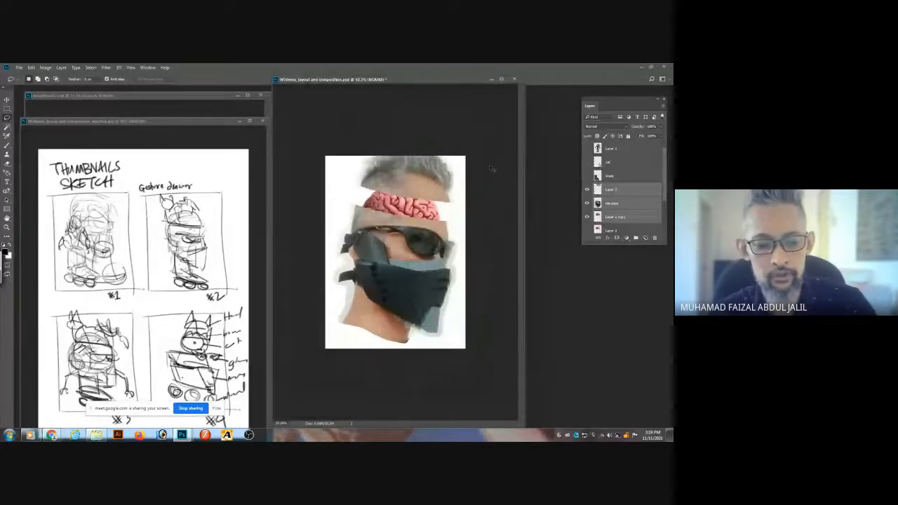
key(ctrl+t)
drag(457, 143, 431, 185)
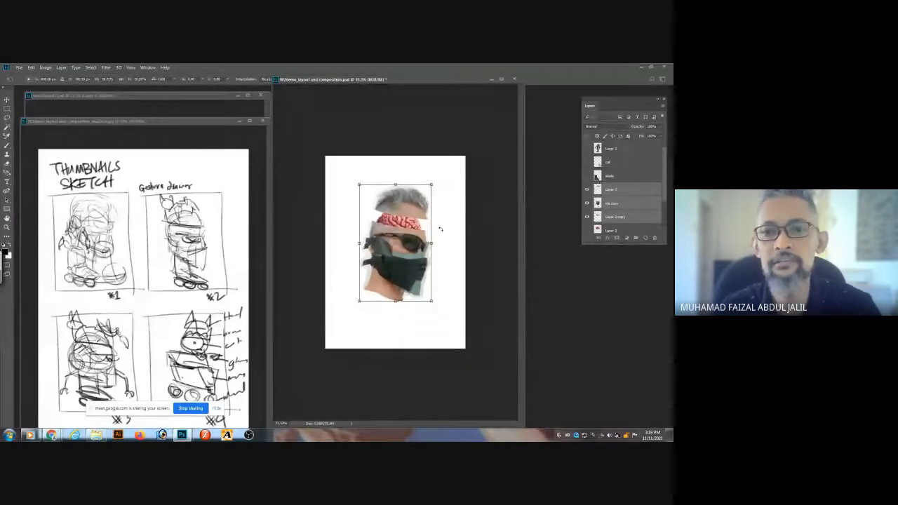
key(Return)
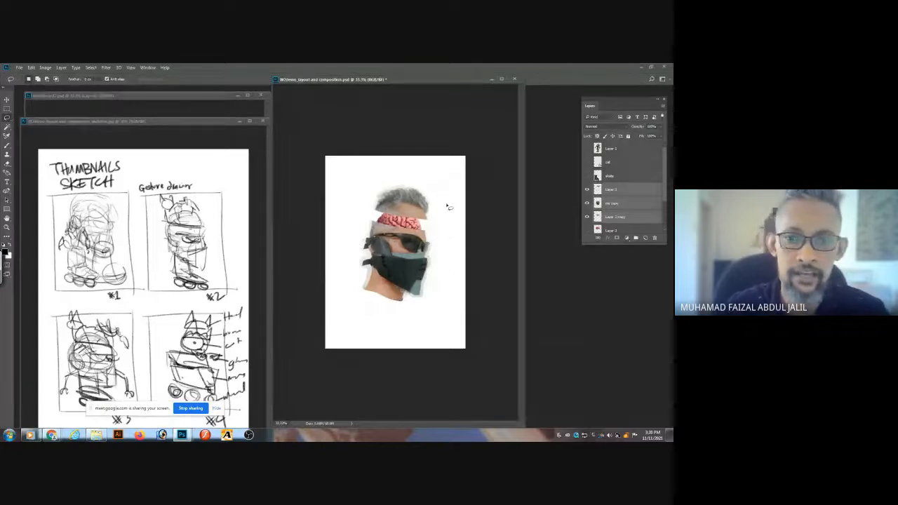
Show and duplicate the skate layer, shift the copy towards the page centre and hide the original skate.
click(587, 176)
drag(633, 178, 645, 238)
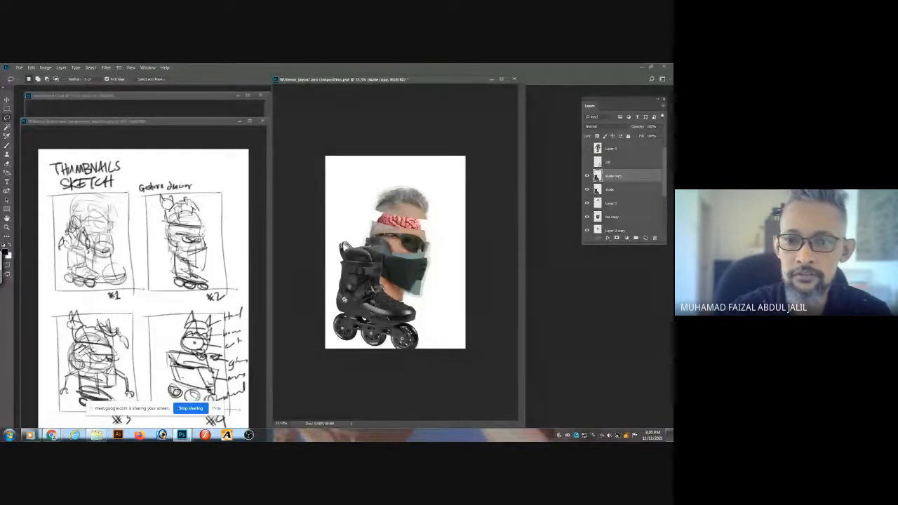
drag(371, 291, 397, 307)
click(587, 190)
scroll(410, 308, up, 2)
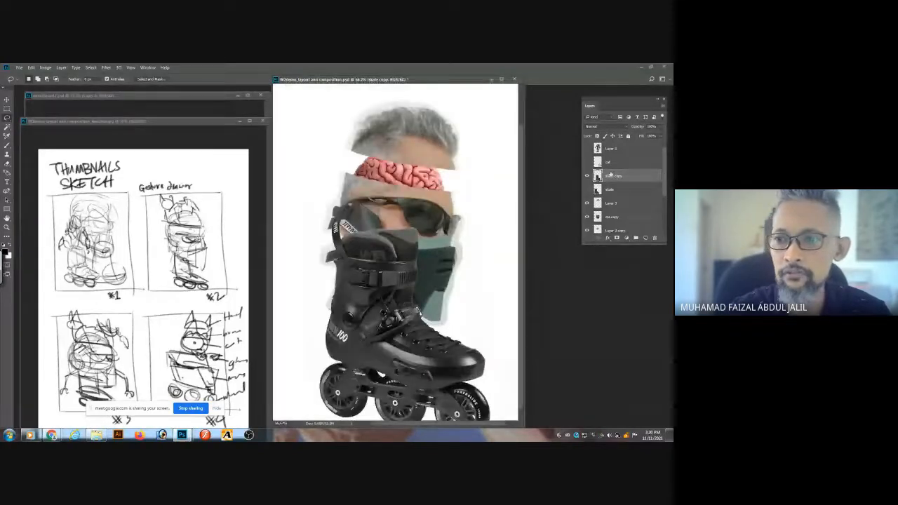
Hide the skate copy, then lasso the neck below the mask on the "me copy" layer and delete it.
click(587, 177)
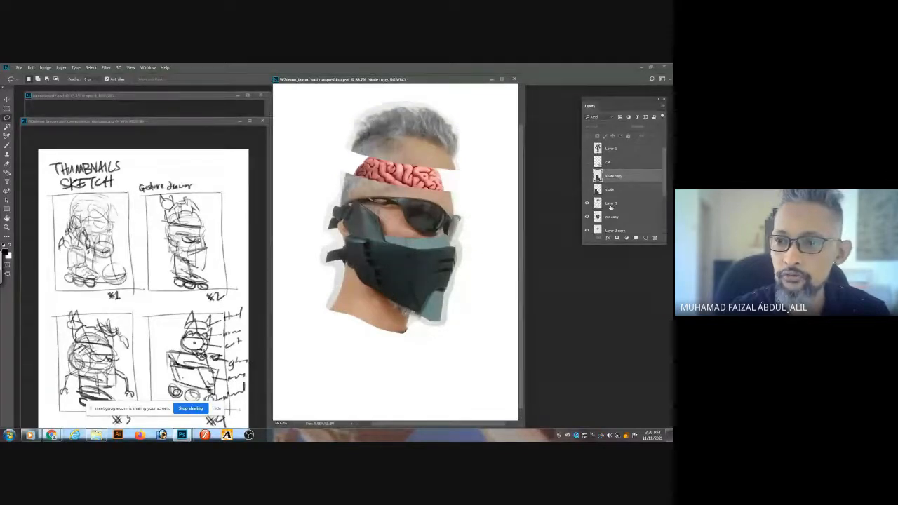
click(614, 217)
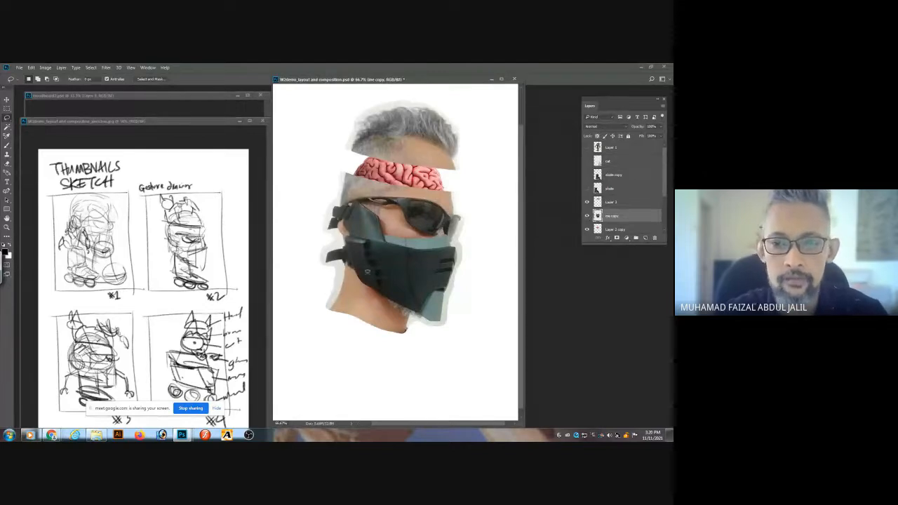
scroll(359, 283, up, 2)
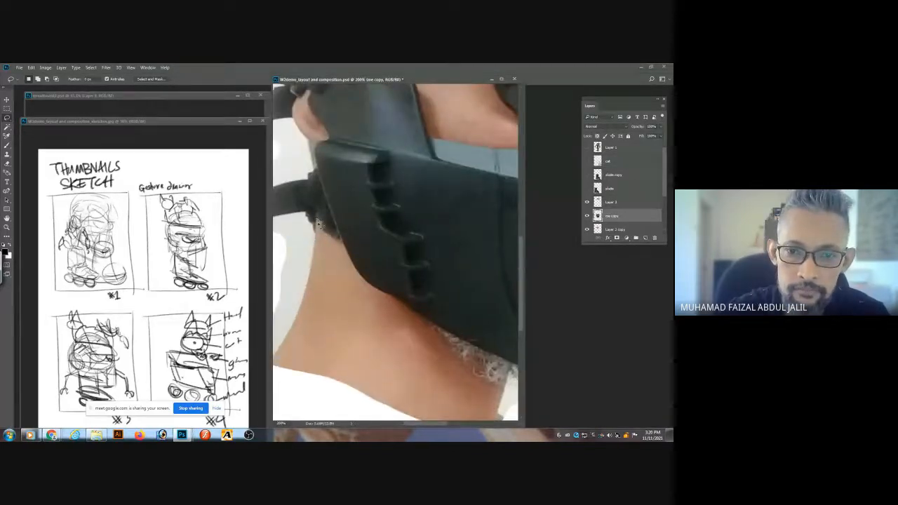
drag(318, 221, 389, 298)
mouse_move(449, 336)
mouse_down()
mouse_move(499, 370)
mouse_move(483, 412)
mouse_move(371, 405)
mouse_move(284, 384)
mouse_up()
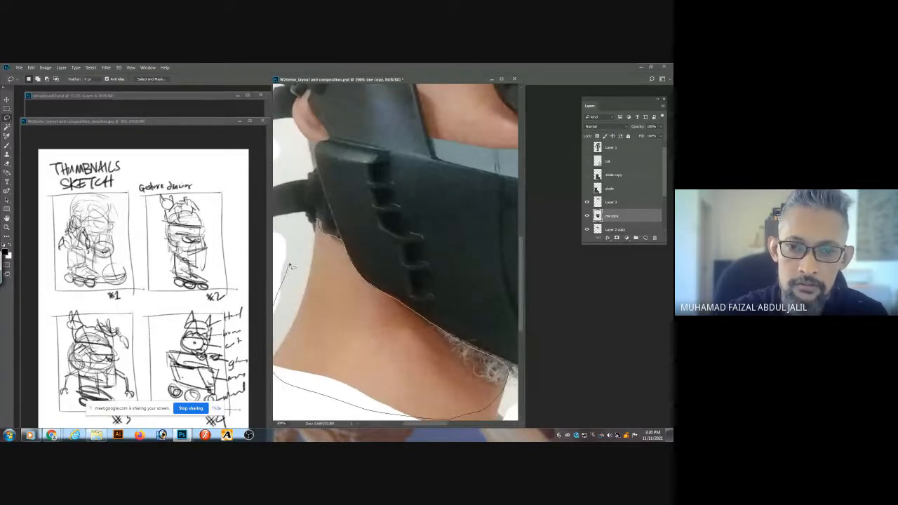
drag(289, 265, 318, 221)
mouse_move(445, 277)
mouse_down()
mouse_move(436, 258)
mouse_move(437, 180)
mouse_move(442, 198)
mouse_up()
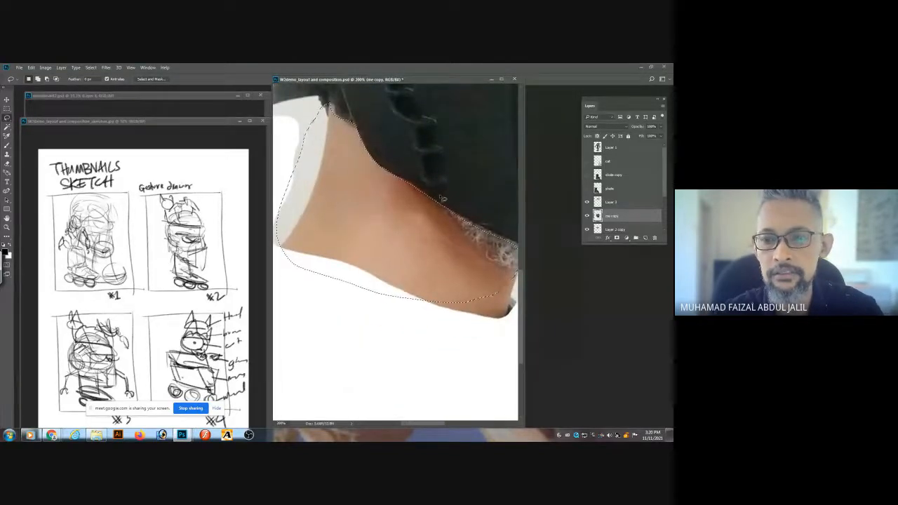
key(Delete)
key(f)
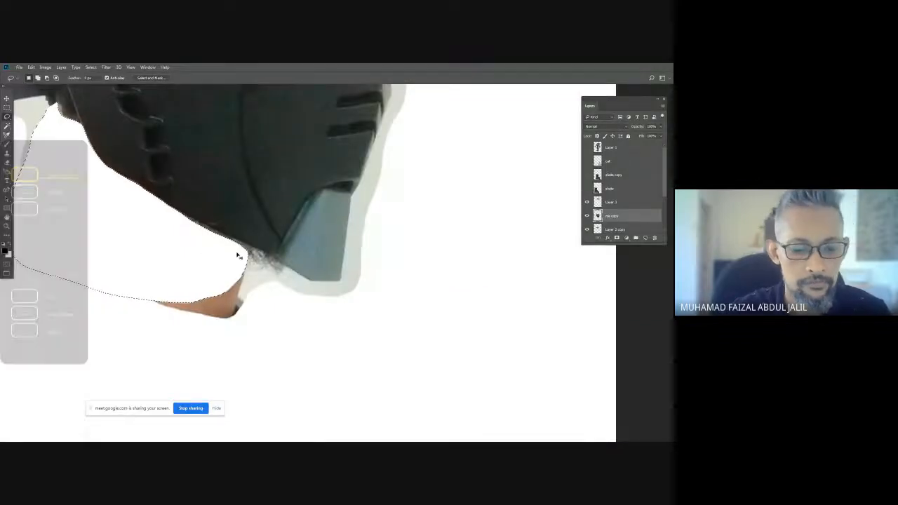
key(ctrl+d)
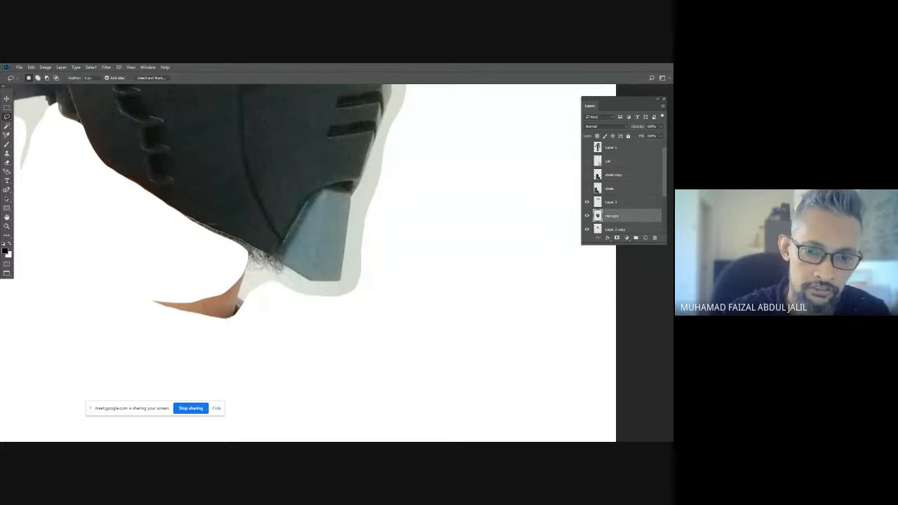
Lasso and delete the leftover neck scrap and beard beneath the mask's lower edge.
mouse_move(259, 347)
mouse_down()
mouse_move(109, 315)
mouse_move(138, 224)
mouse_move(205, 219)
mouse_move(363, 258)
mouse_up()
key(Delete)
key(ctrl+d)
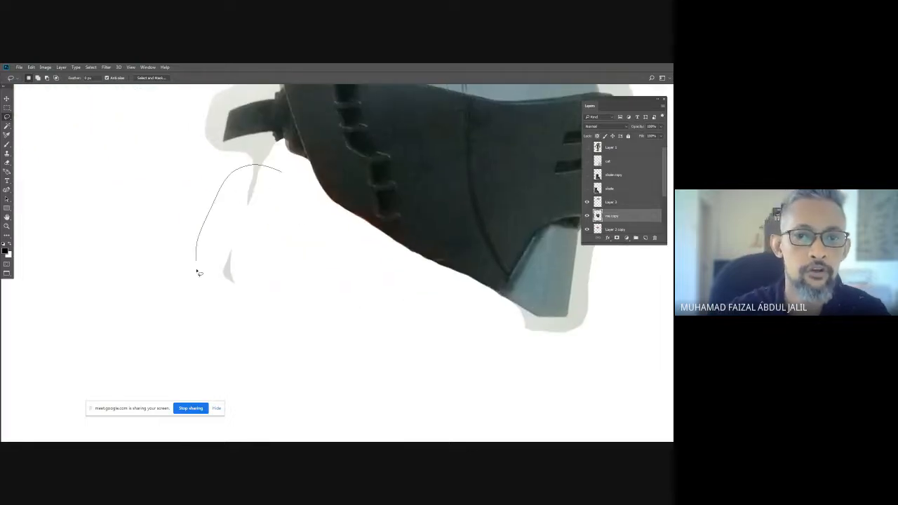
Lasso and delete the grey background remnants beneath the mask's rear strap and around its chin tip.
drag(197, 272, 296, 168)
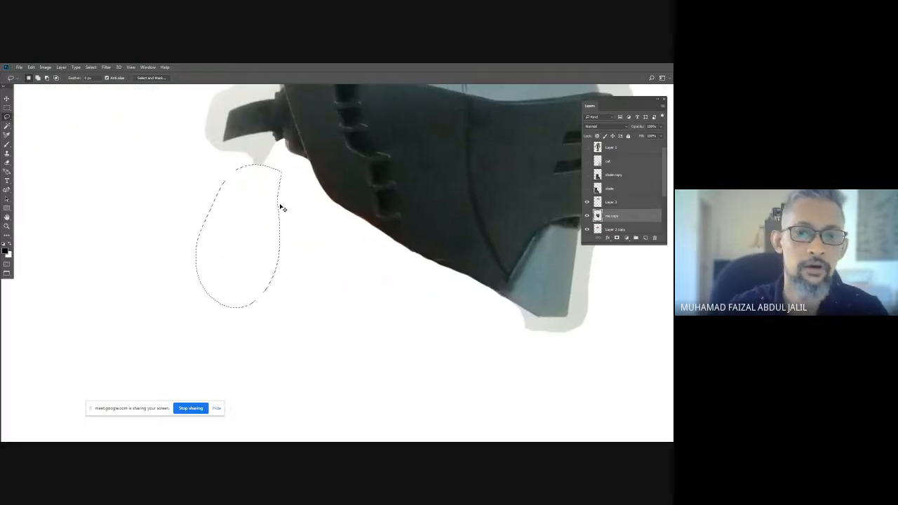
key(ctrl+d)
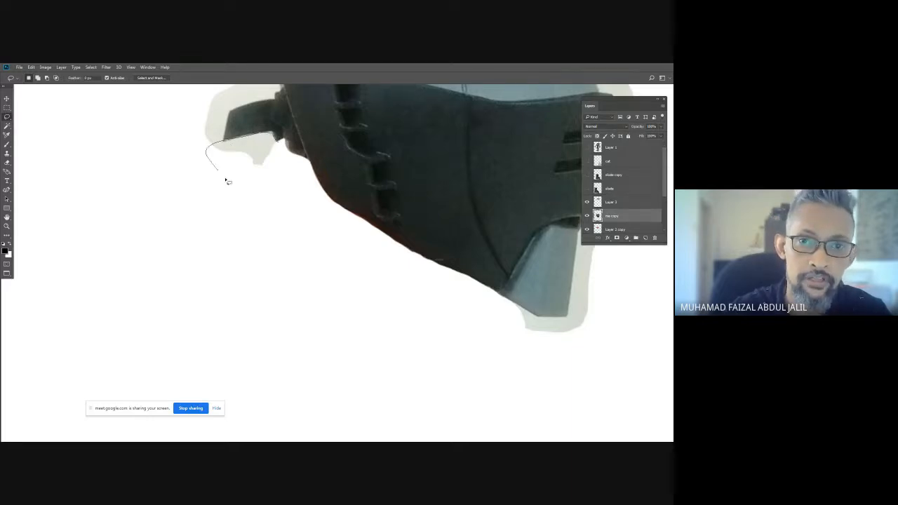
drag(227, 182, 293, 158)
key(Delete)
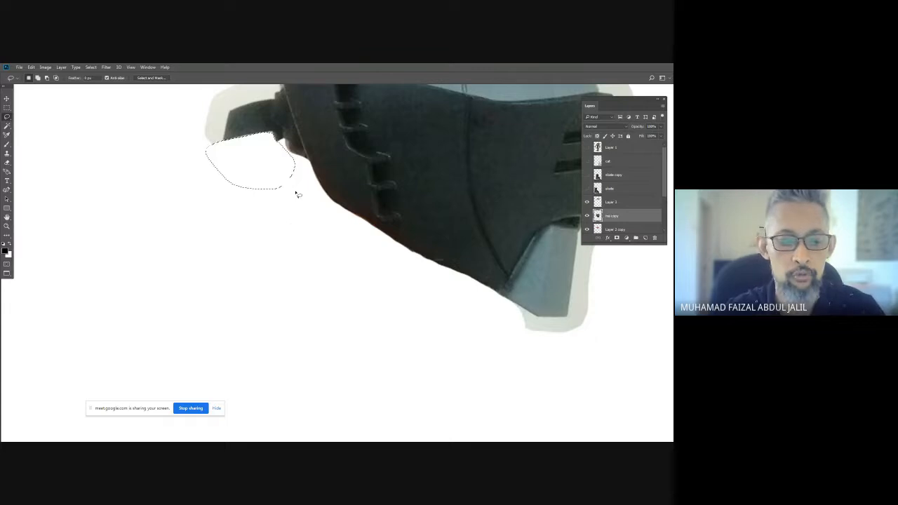
key(ctrl+d)
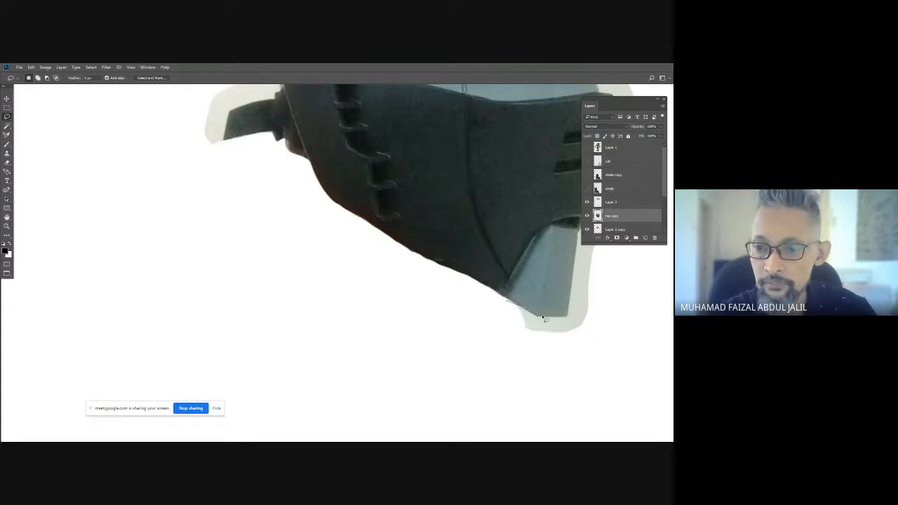
mouse_move(584, 271)
mouse_down()
mouse_move(555, 357)
mouse_move(506, 309)
mouse_up()
key(Delete)
key(ctrl+d)
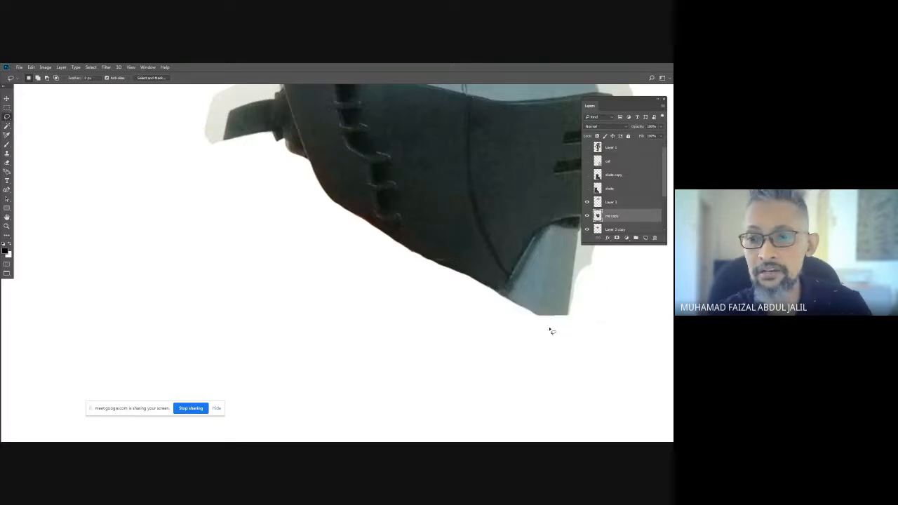
Show the "skate copy" layer and move it below the brain copy layer so the boot sits behind the mask.
key(ctrl+minus)
key(ctrl+minus)
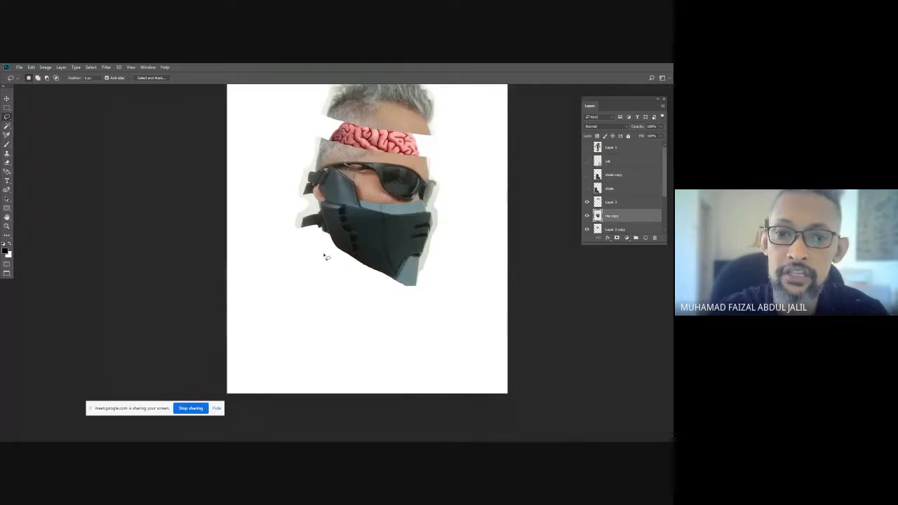
click(587, 175)
click(621, 175)
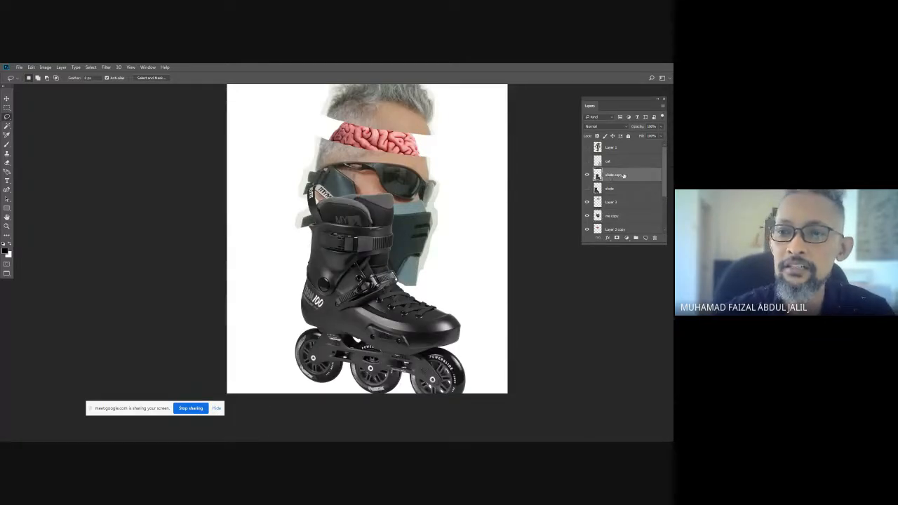
drag(644, 179, 626, 204)
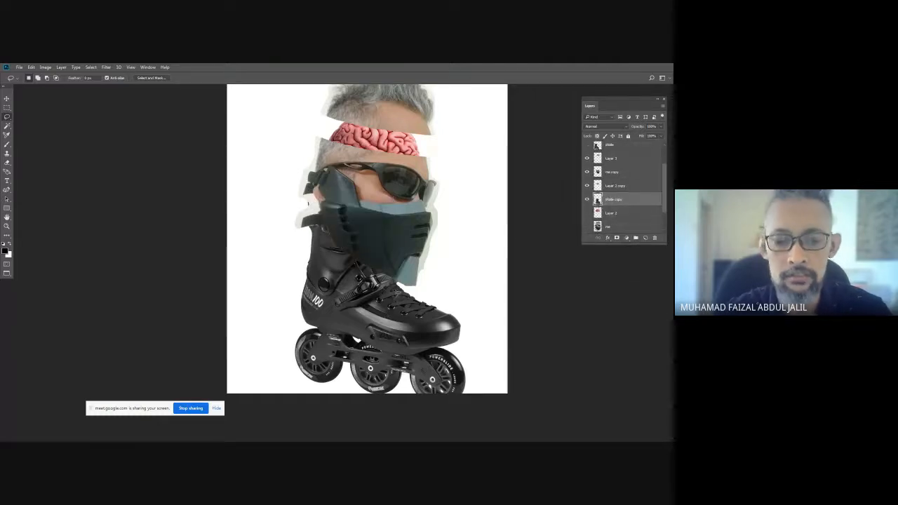
Scale the skate copy to about 76% and position it beneath the mask like a body, fully inside the page.
key(ctrl+t)
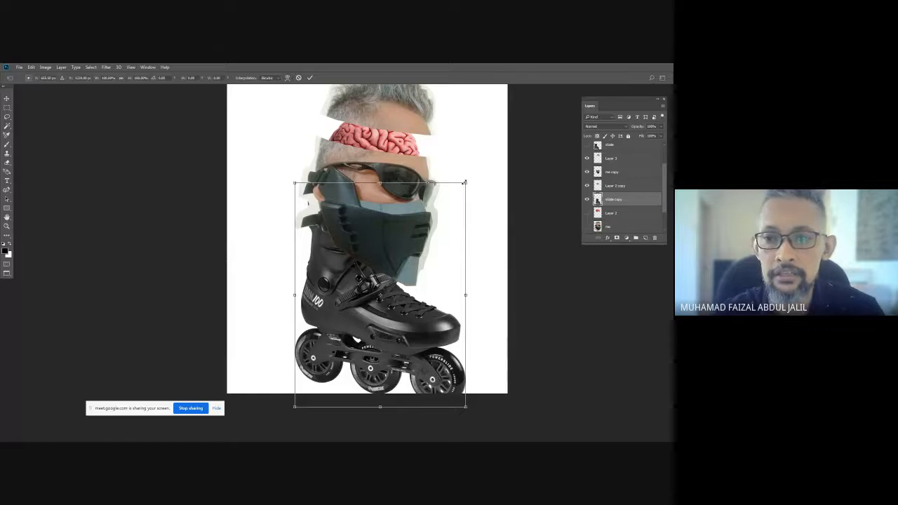
drag(463, 186, 434, 225)
drag(333, 316, 351, 292)
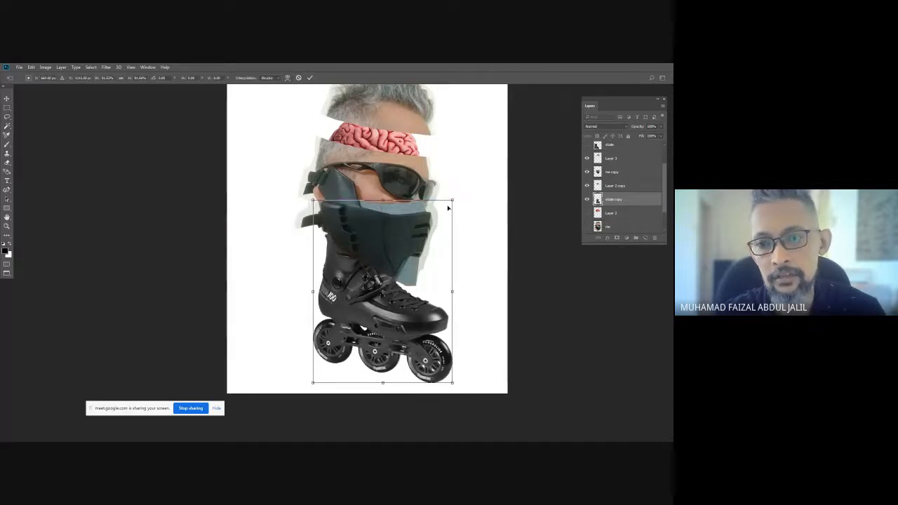
drag(452, 201, 442, 206)
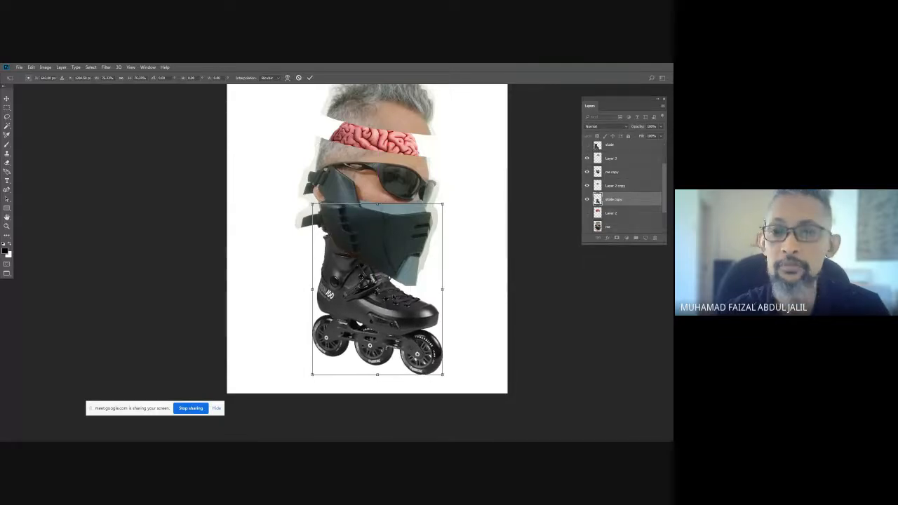
key(Return)
key(ctrl+minus)
key(ctrl+minus)
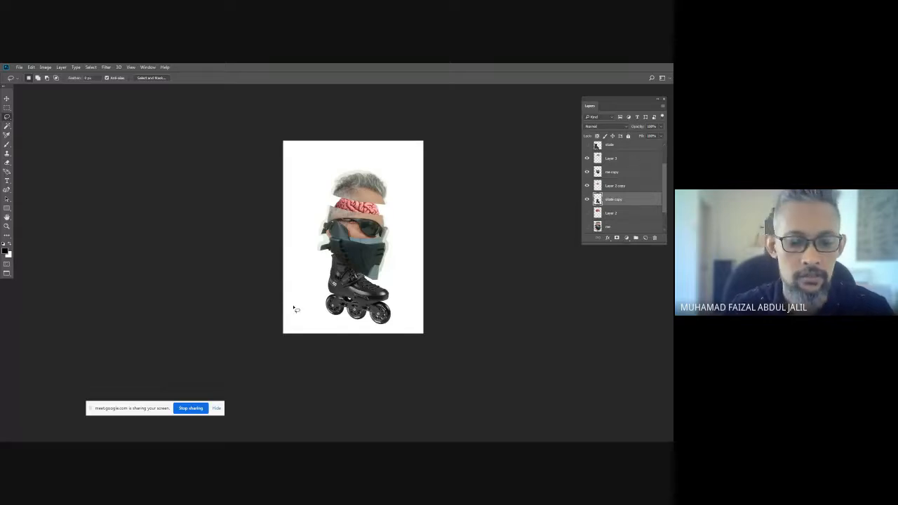
Return to the windowed view and move the sketches window up so all four thumbnails can be seen beside the composite.
key(f)
key(f)
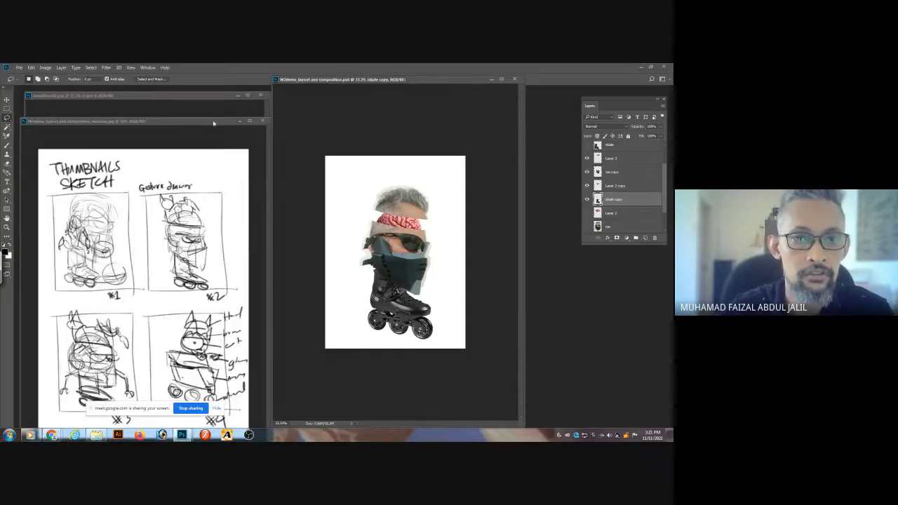
drag(214, 123, 212, 95)
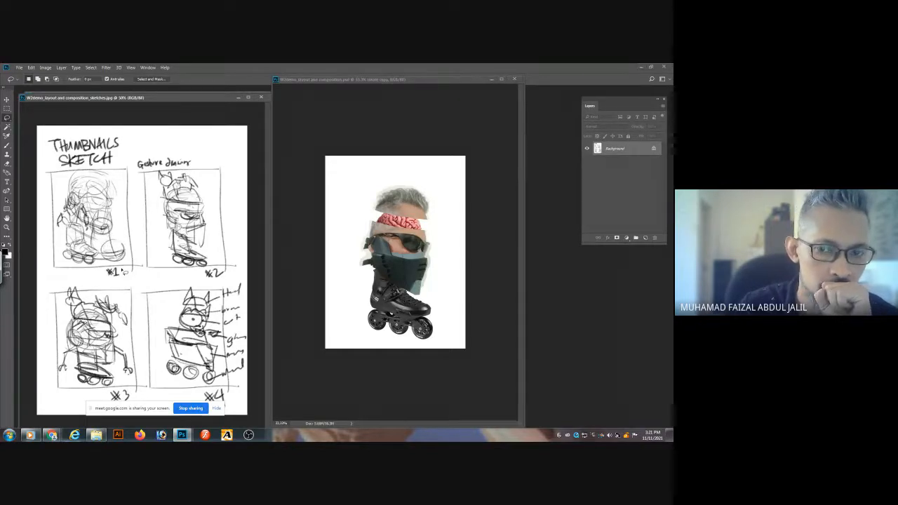
Show the cat layer in the layout and composition document and duplicate it.
click(440, 195)
click(586, 158)
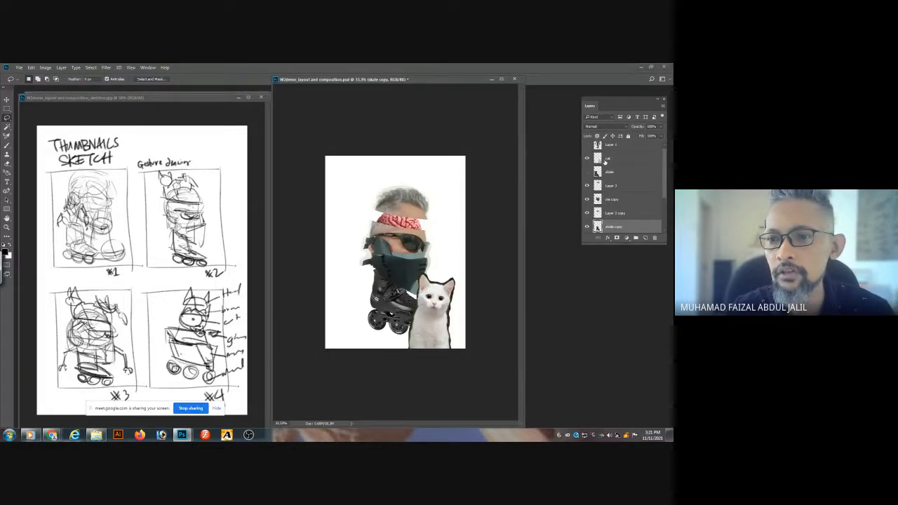
drag(643, 235, 645, 238)
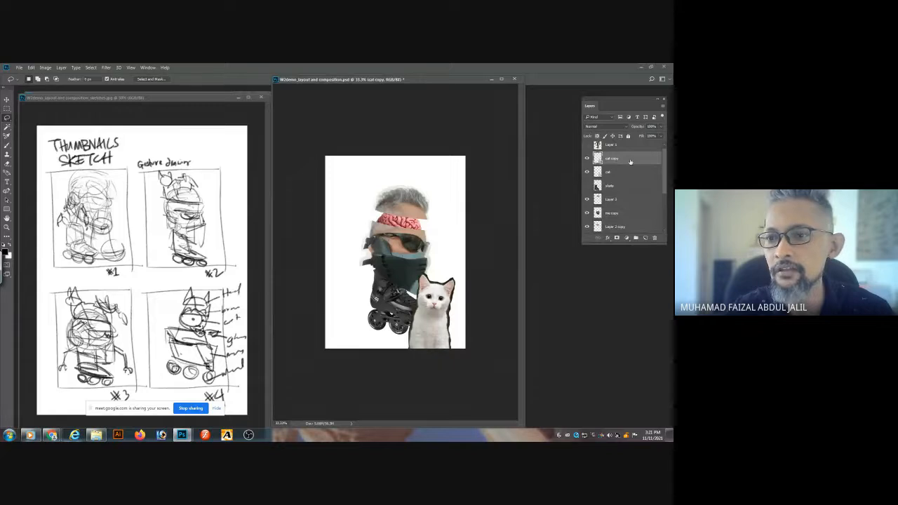
Move the cat copy layer beneath the "me copy" layer, hide the original cat, and raise the copied cat above the head.
mouse_move(629, 161)
mouse_down()
mouse_move(625, 209)
mouse_move(615, 214)
mouse_up()
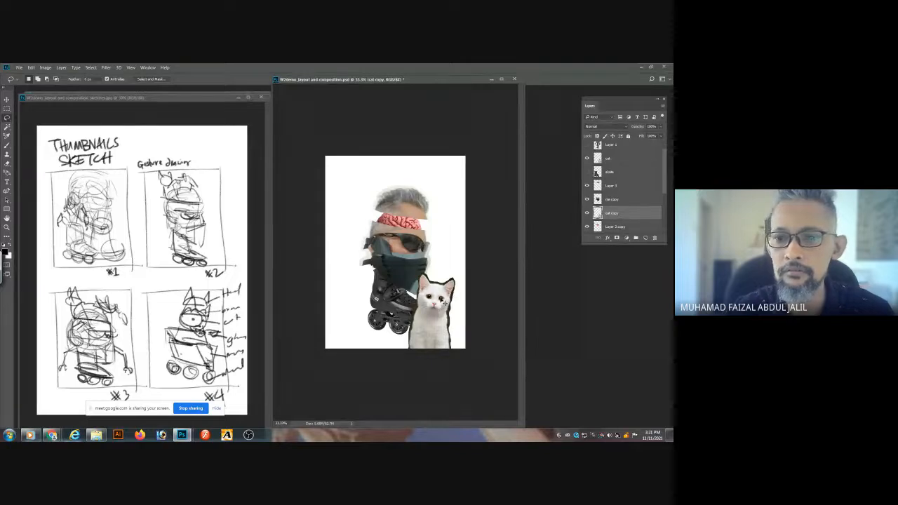
drag(443, 300, 427, 251)
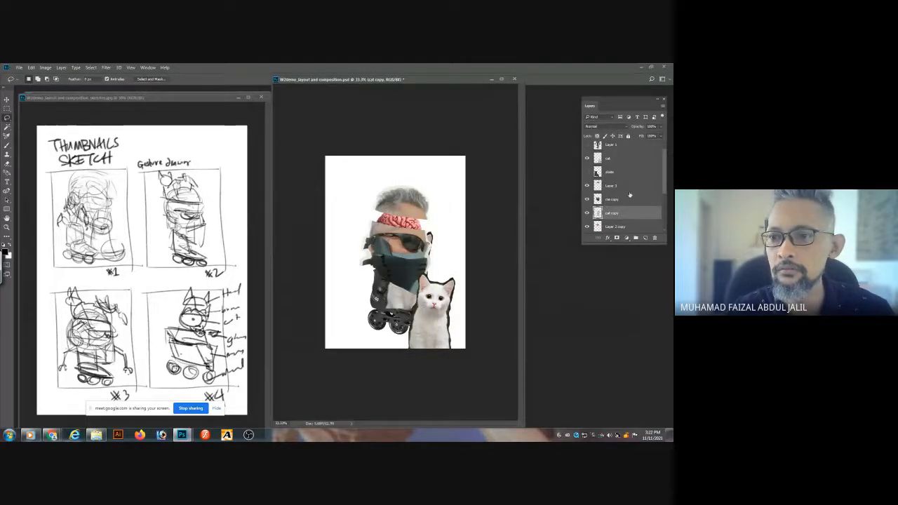
click(589, 160)
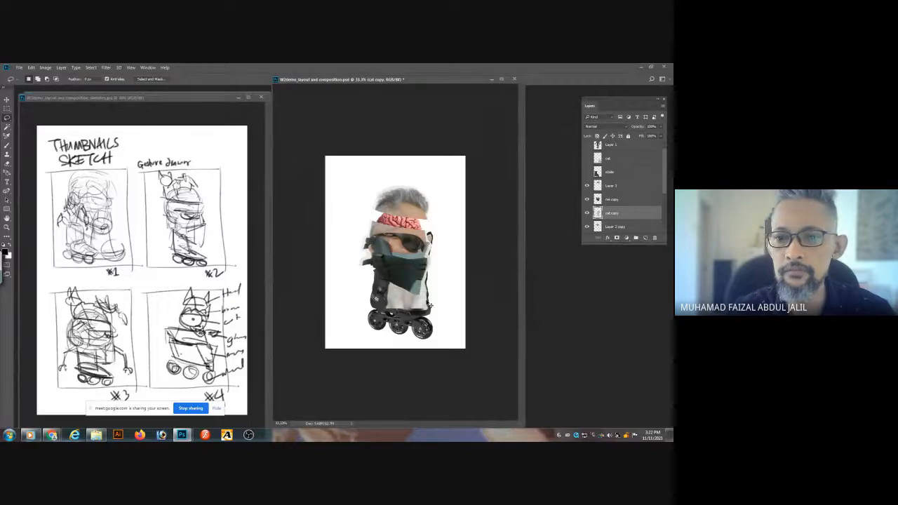
drag(424, 302, 412, 206)
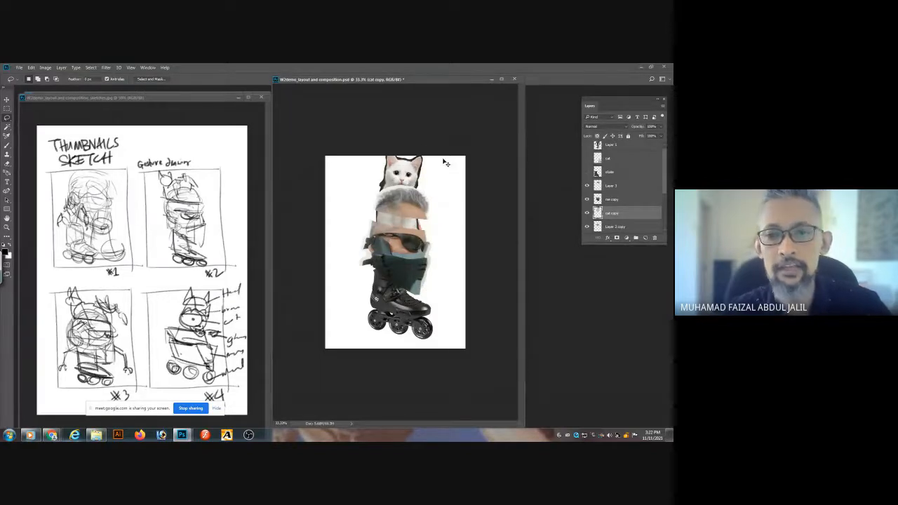
Scale the cat copy to about half size and place it beside the brain, behind the sunglasses piece of the head.
key(ctrl+t)
drag(423, 150, 394, 182)
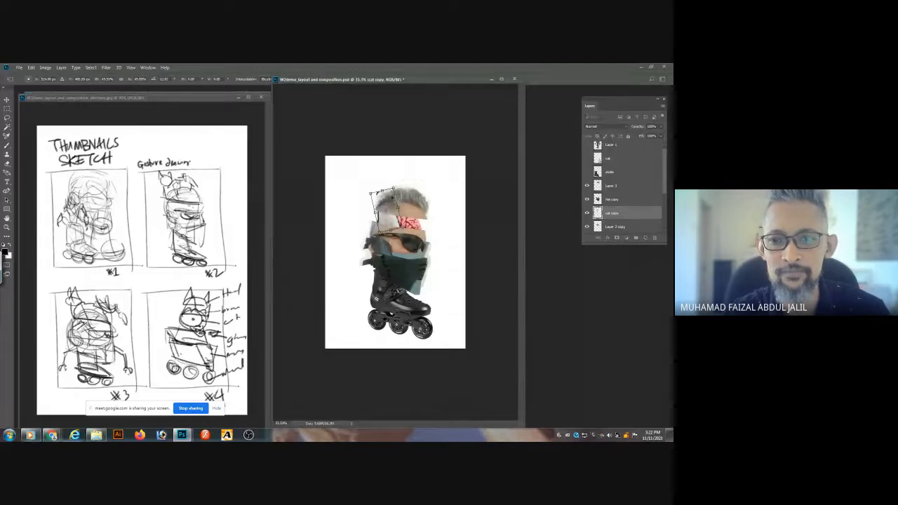
drag(386, 224, 381, 224)
key(Return)
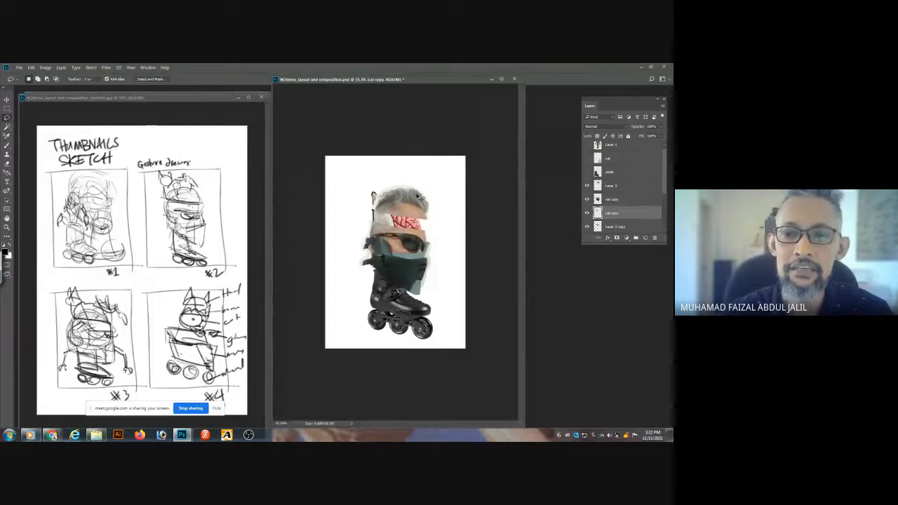
Select the hair and forehead piece on Layer 3 and move it up to open a gap above the brain.
right_click(423, 205)
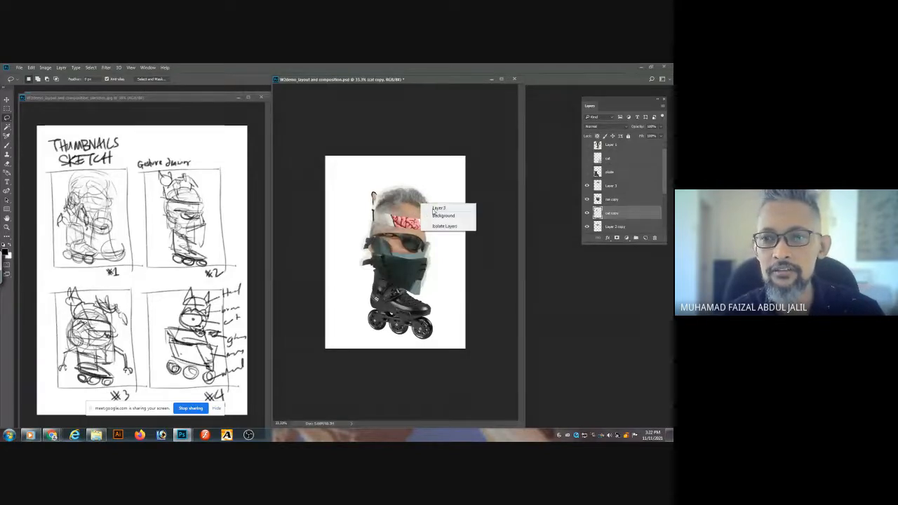
click(433, 208)
right_click(418, 212)
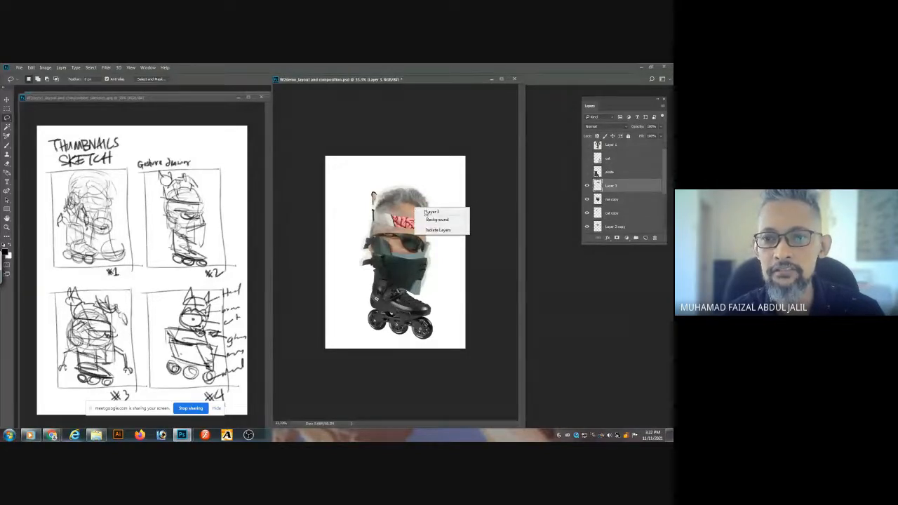
click(429, 210)
drag(417, 215, 416, 195)
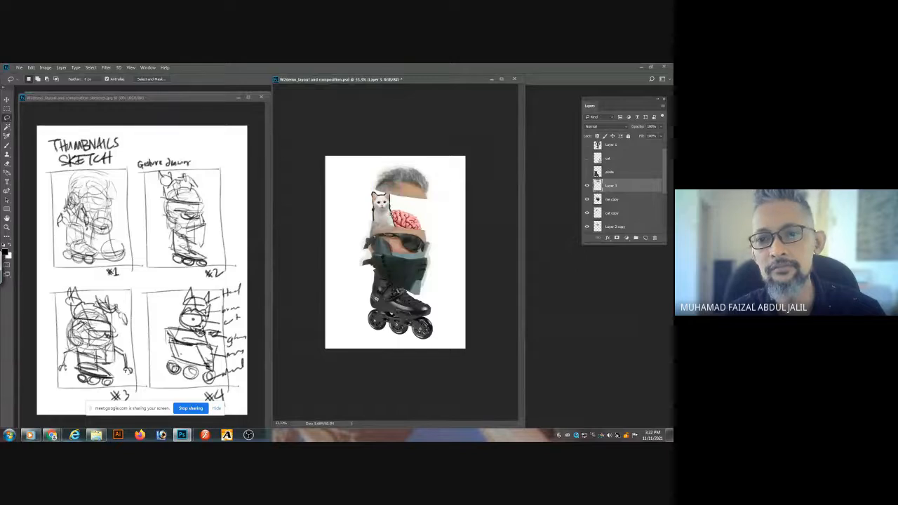
Show the armoured figure on Layer 1, duplicate it, hide the original, and move the copy beneath the "me copy" layer.
key(ctrl+plus)
key(ctrl+plus)
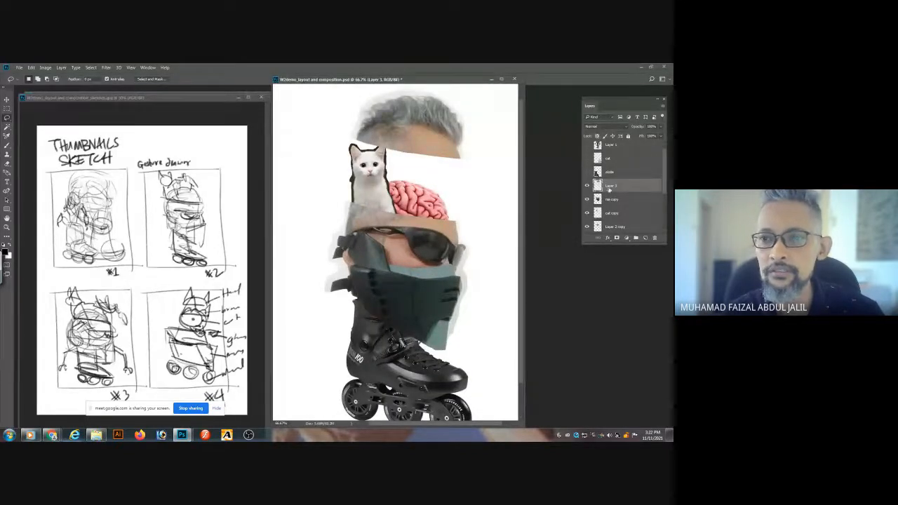
click(588, 145)
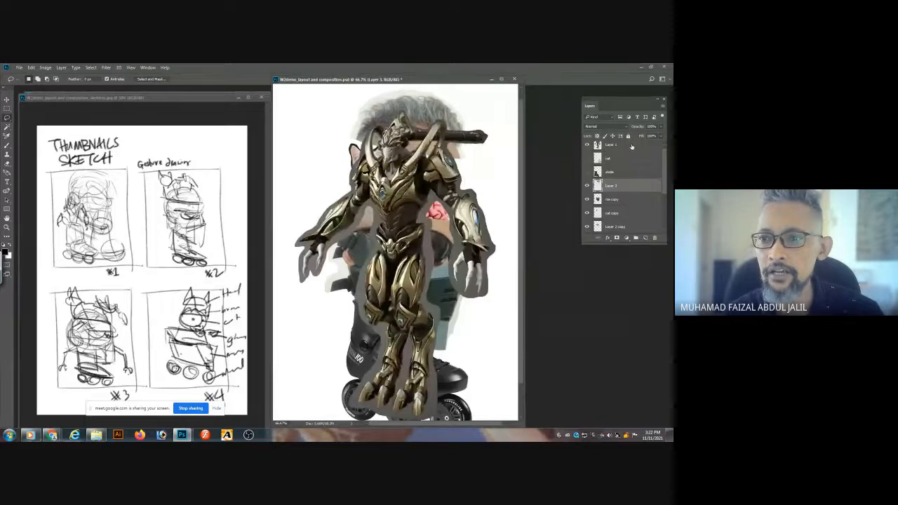
drag(647, 238, 645, 238)
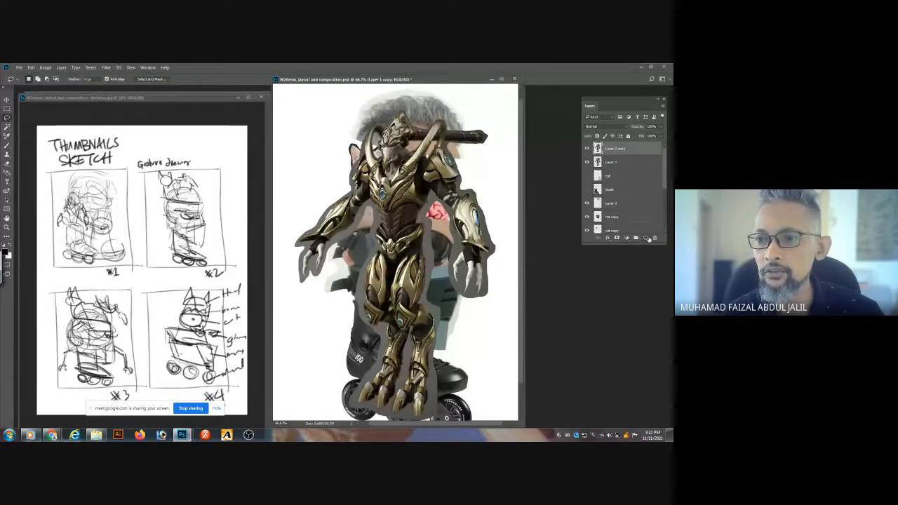
drag(626, 162, 627, 210)
Scale the armoured figure copy to about 42% and place it in the open head, beside the cat.
key(ctrl+t)
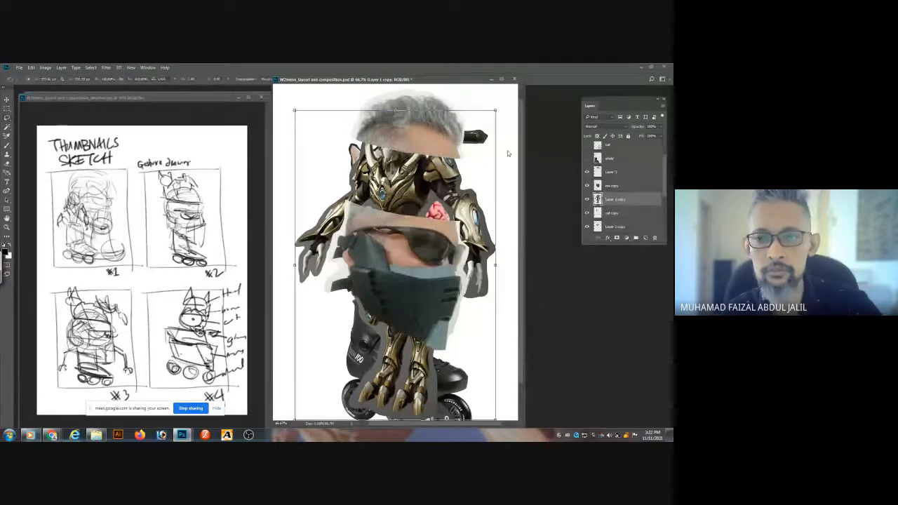
drag(496, 110, 408, 243)
drag(378, 295, 441, 168)
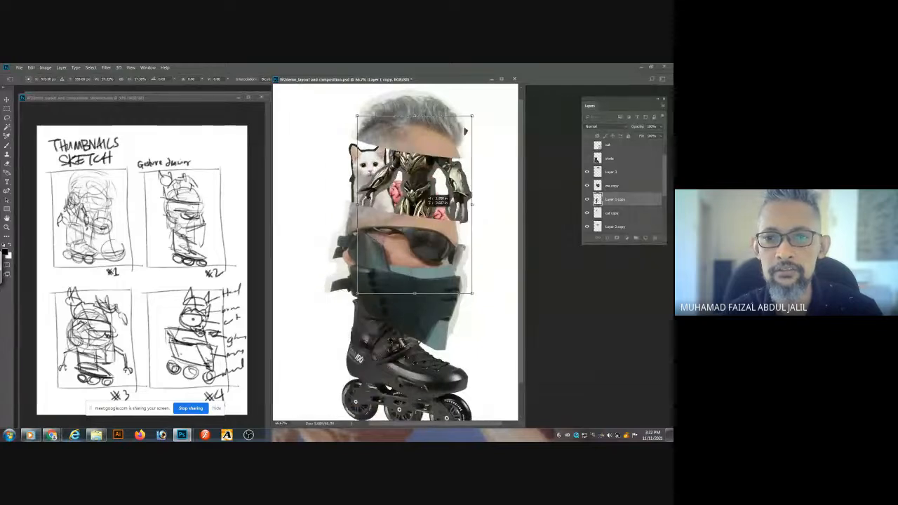
drag(474, 116, 447, 156)
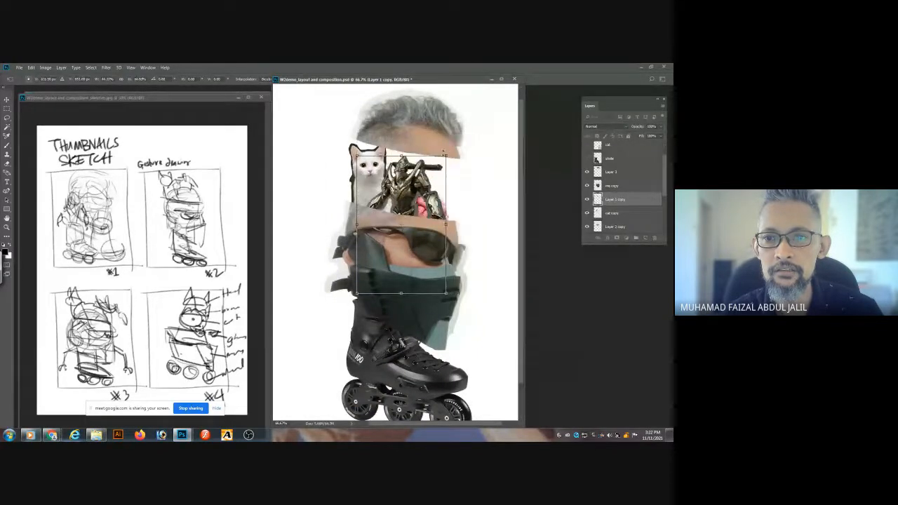
drag(419, 197, 430, 183)
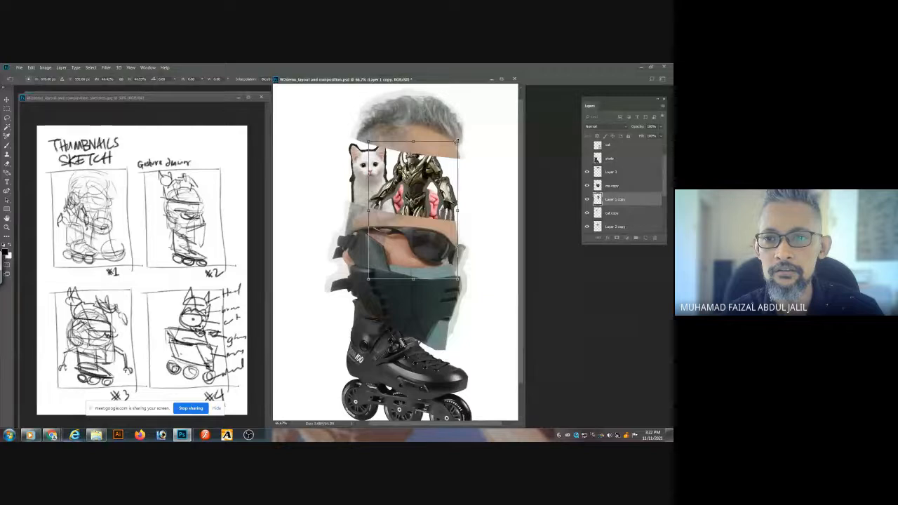
drag(458, 141, 452, 148)
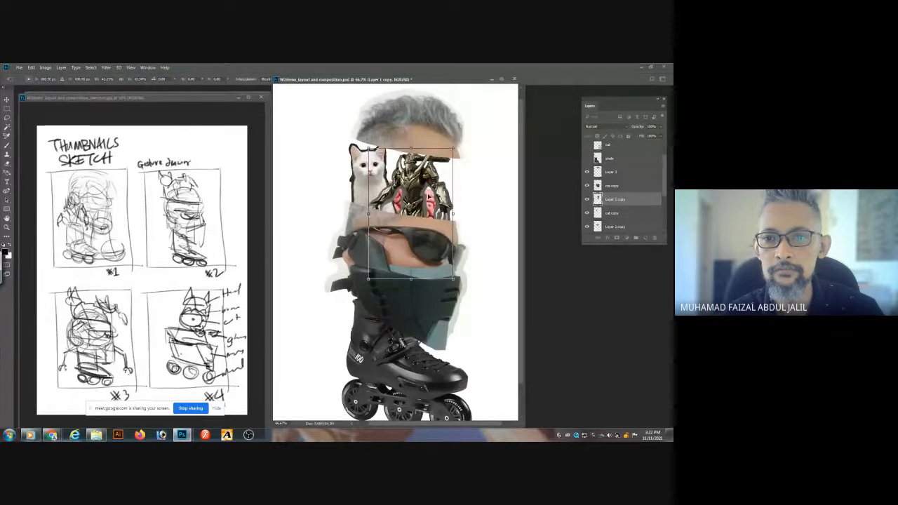
mouse_move(435, 183)
mouse_down()
mouse_move(431, 176)
mouse_move(436, 183)
mouse_up()
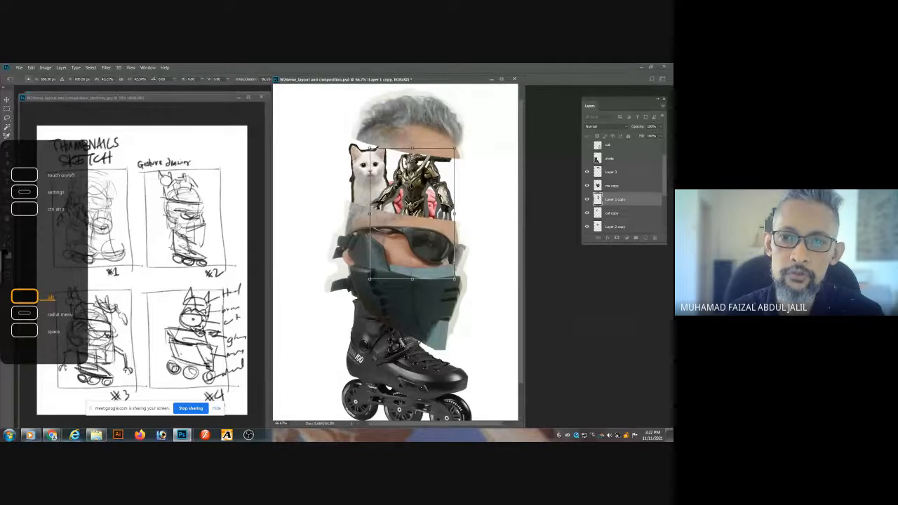
key(Return)
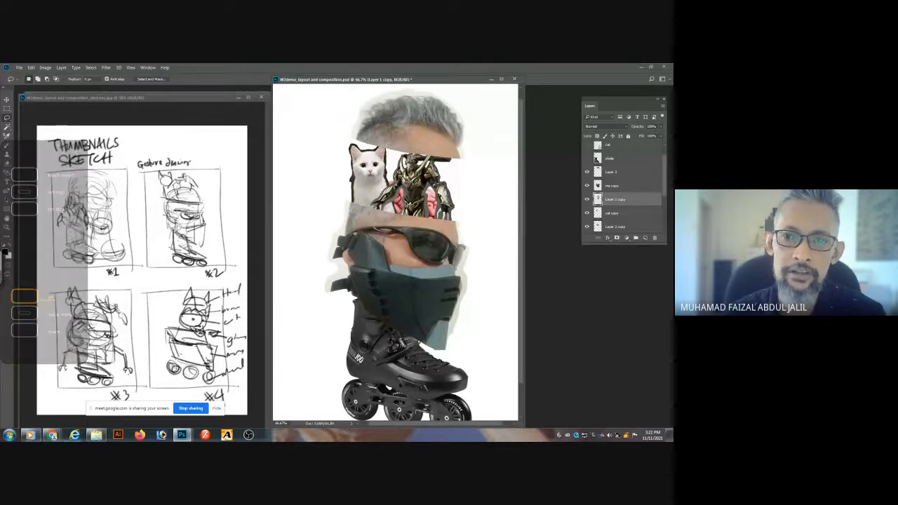
Flip the armoured figure copy horizontally and shift it away from the cat.
click(45, 67)
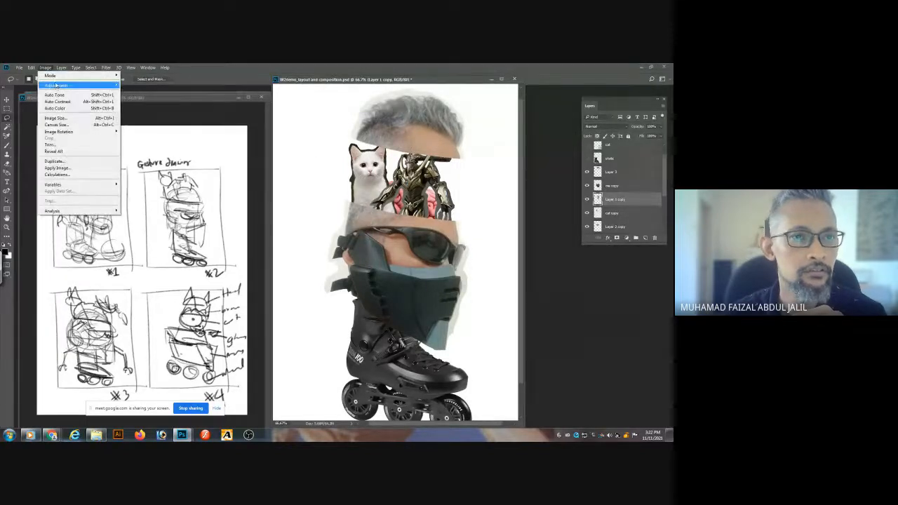
mouse_move(56, 86)
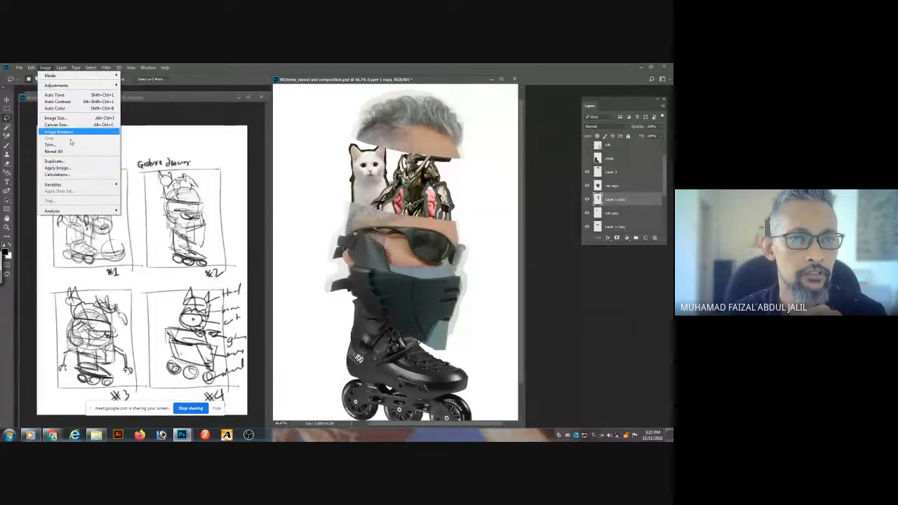
mouse_move(31, 68)
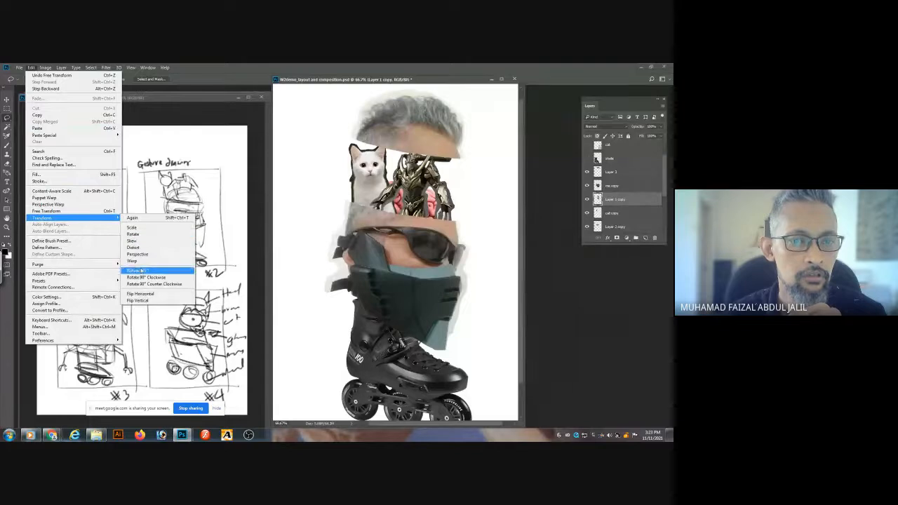
click(148, 296)
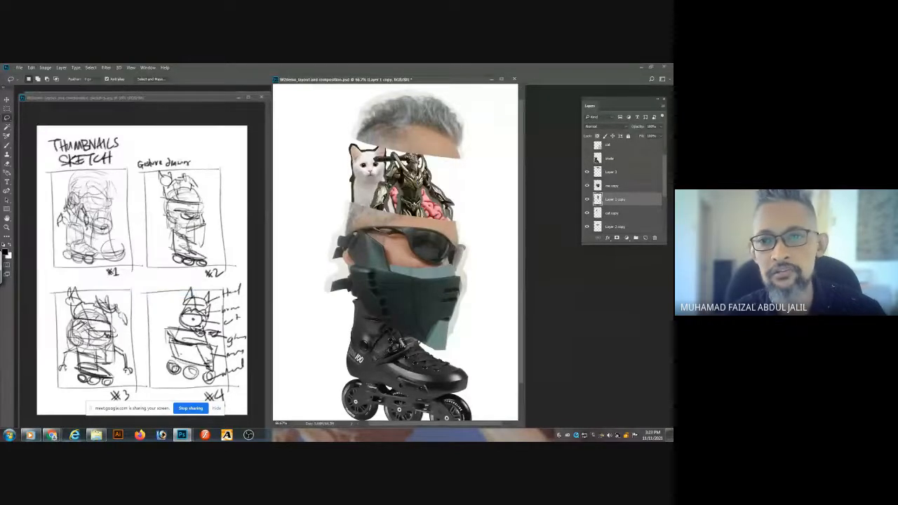
drag(419, 174, 443, 163)
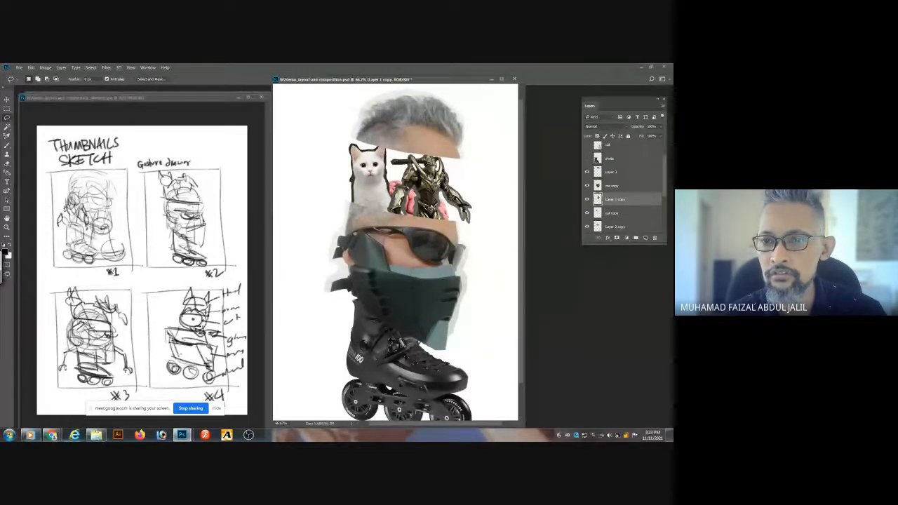
Scale the flipped armoured figure to about 85% and position it over the far edge of the brain.
key(ctrl+t)
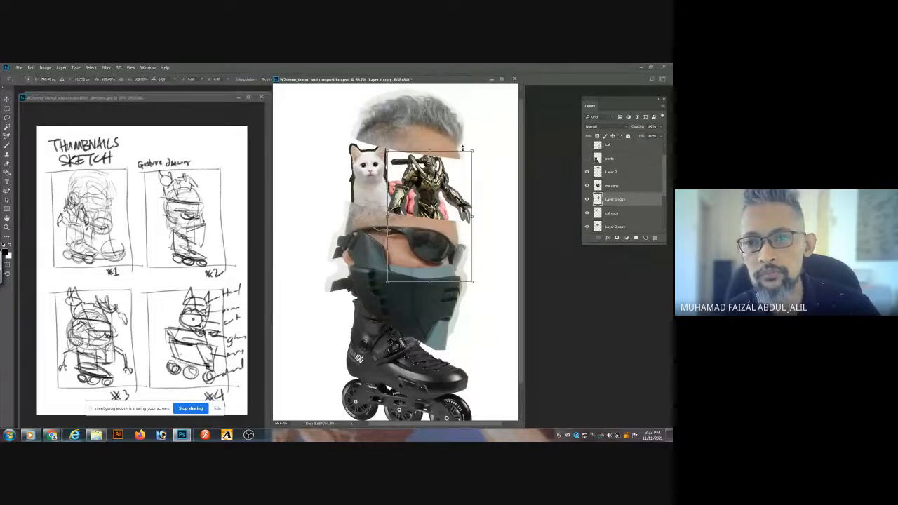
drag(472, 151, 450, 168)
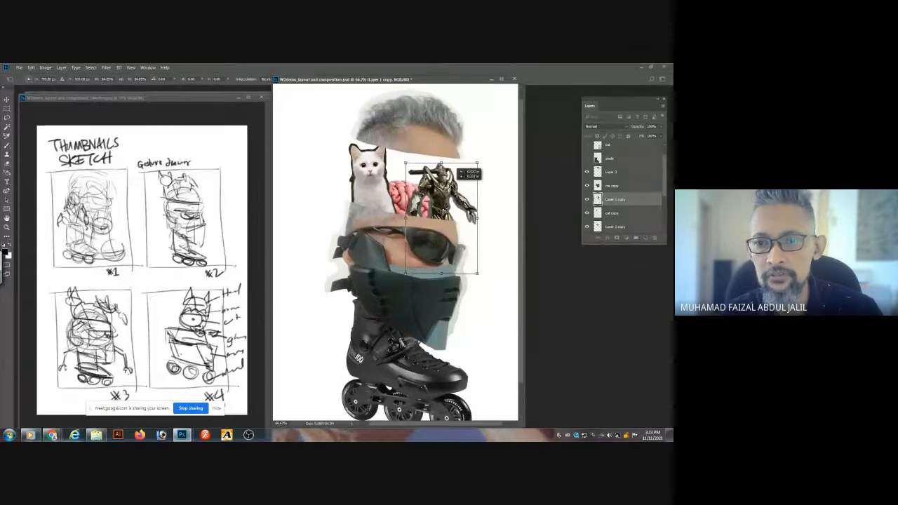
key(Return)
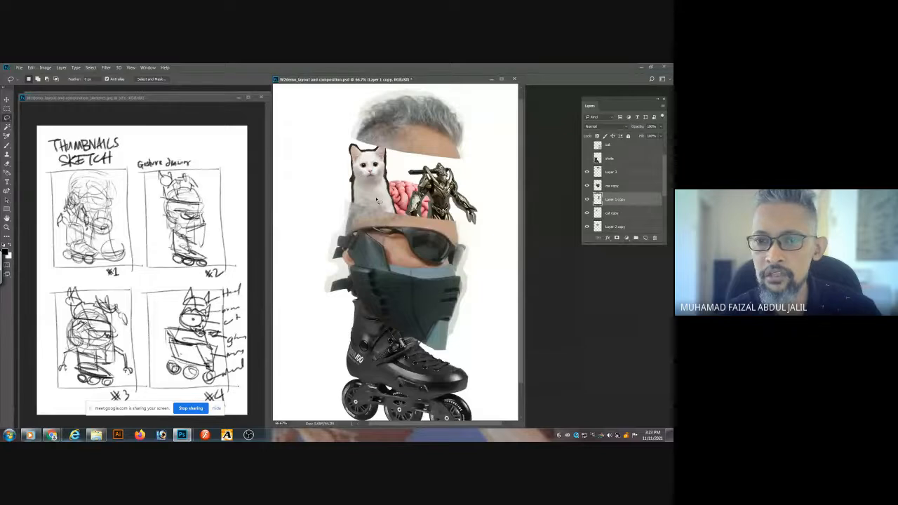
Select the cat copy and scale it down further so it sits just above the brain's height inside the head.
right_click(377, 190)
click(393, 200)
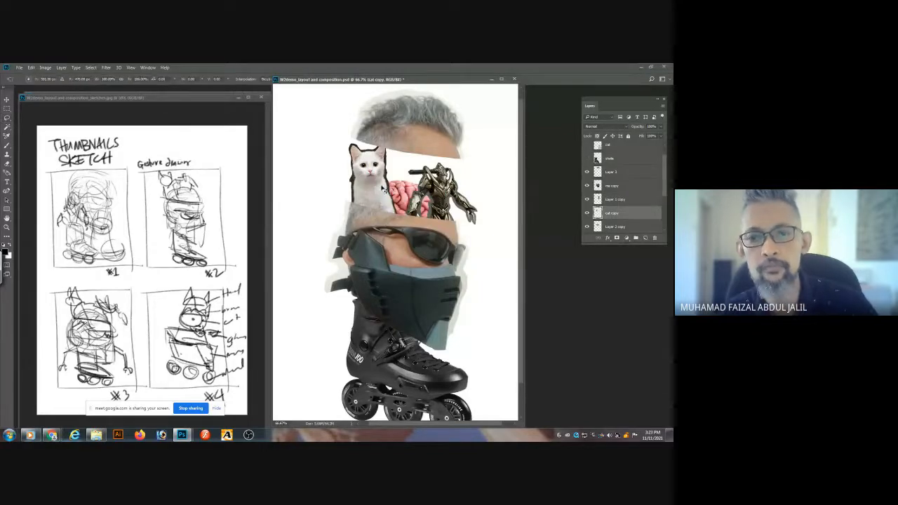
key(ctrl+t)
drag(398, 141, 383, 159)
key(Return)
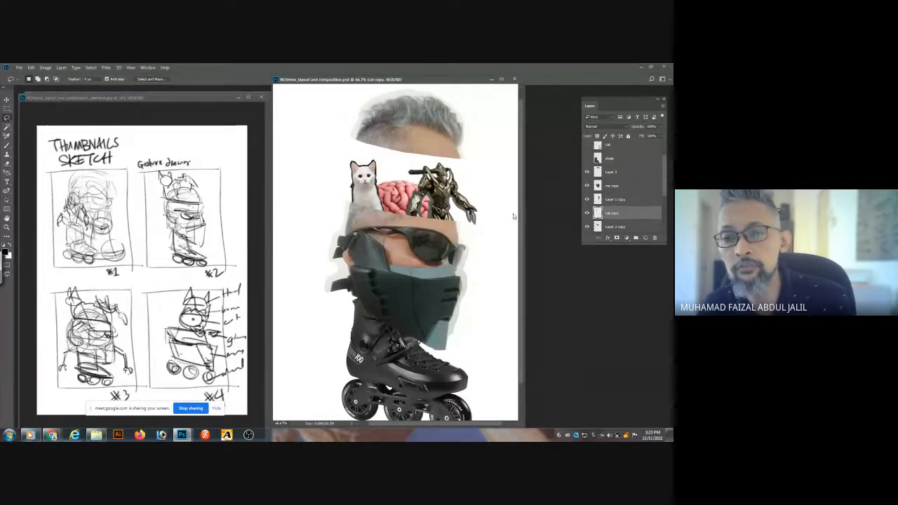
key(ctrl+o)
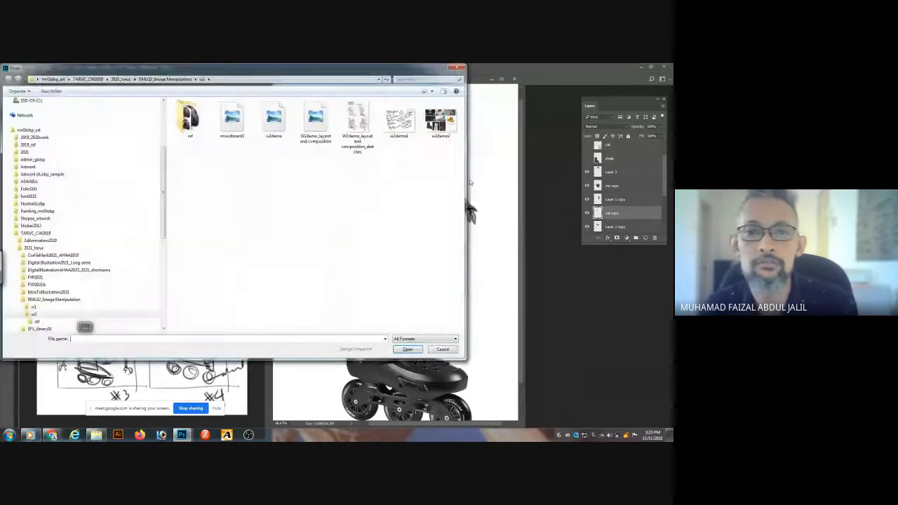
click(443, 350)
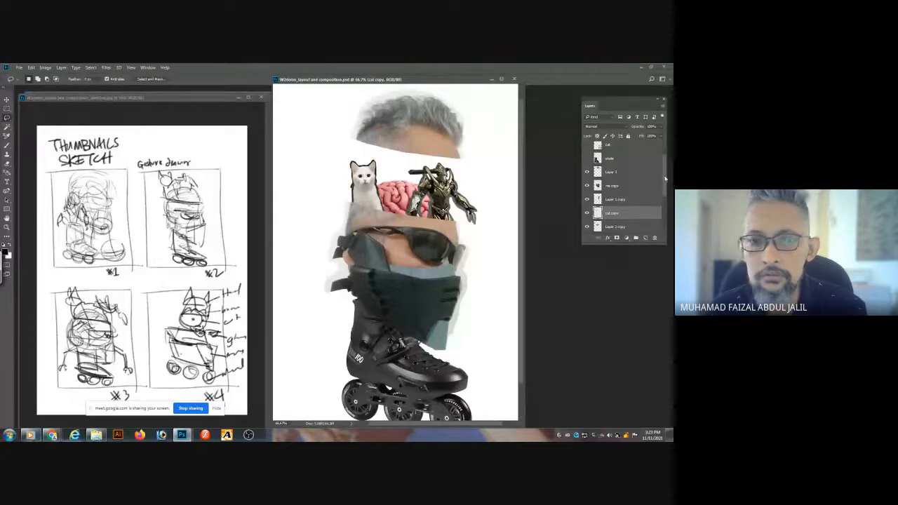
mouse_move(665, 178)
mouse_down()
mouse_move(658, 209)
mouse_move(662, 176)
mouse_up()
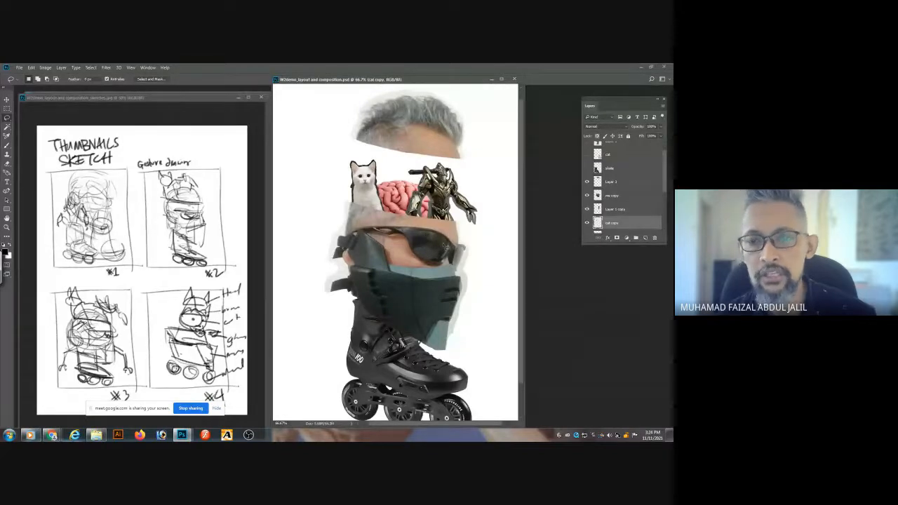
Open the FastFood image from the ref folder to examine it as a possible element, and close it.
key(ctrl+o)
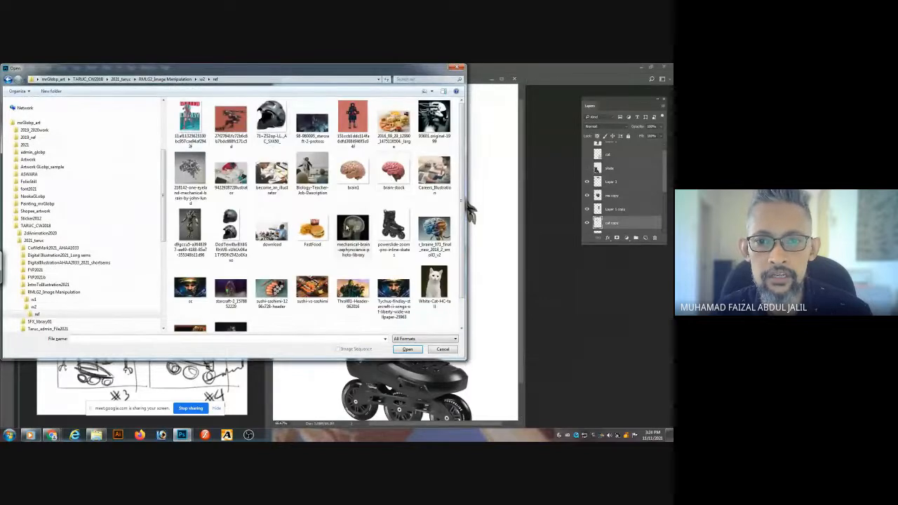
double_click(323, 229)
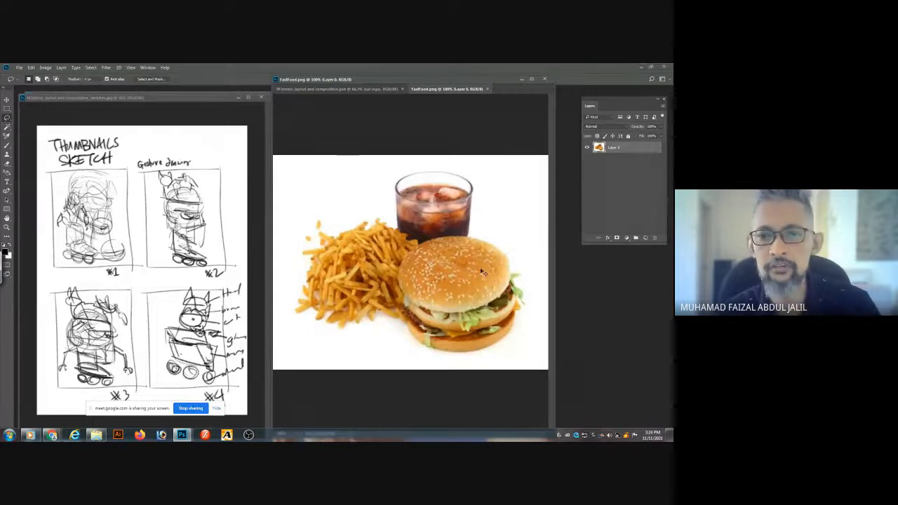
key(ctrl+w)
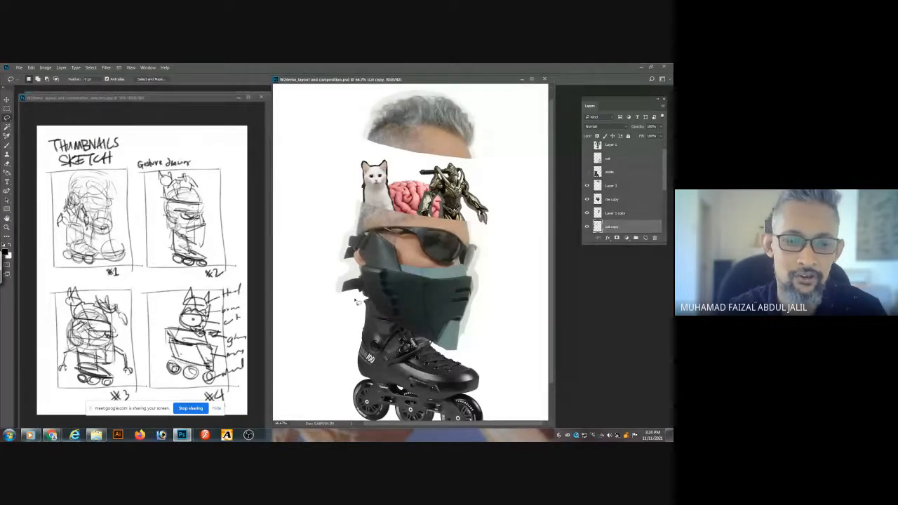
Switch to Chrome and replace the cyber punk helmet query with an image search for burger.
mouse_move(51, 435)
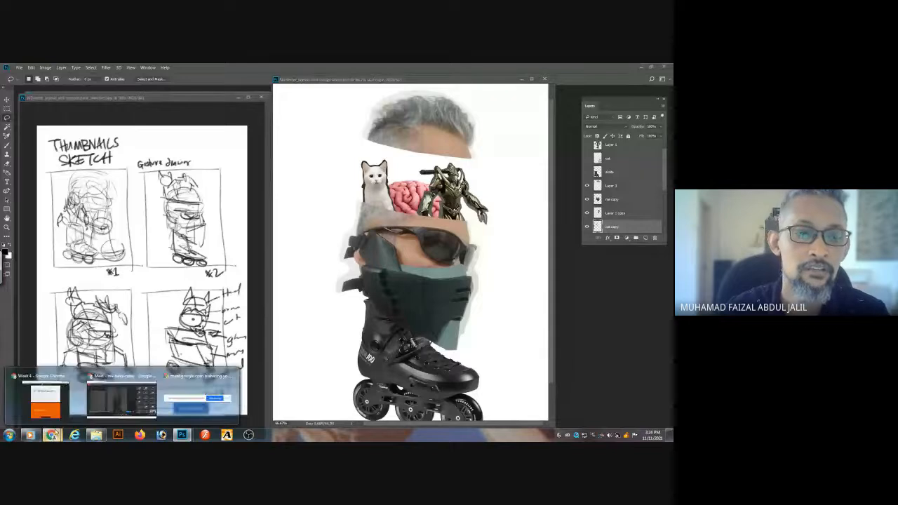
click(102, 401)
click(139, 70)
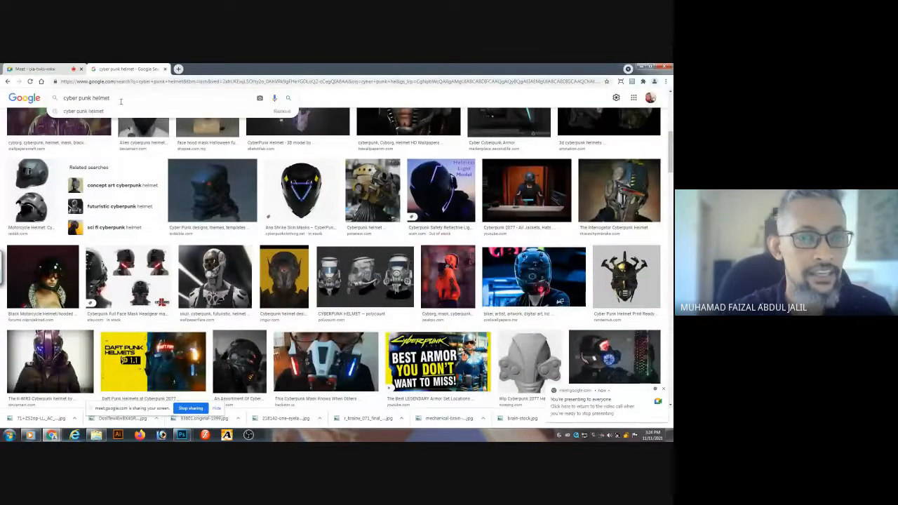
key(BackSpace)
key(BackSpace)
key(BackSpace)
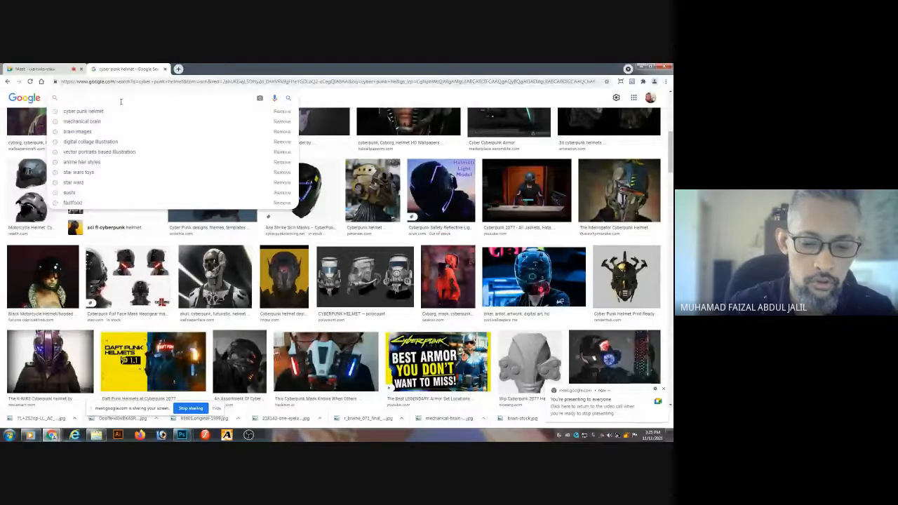
text(burger)
key(Return)
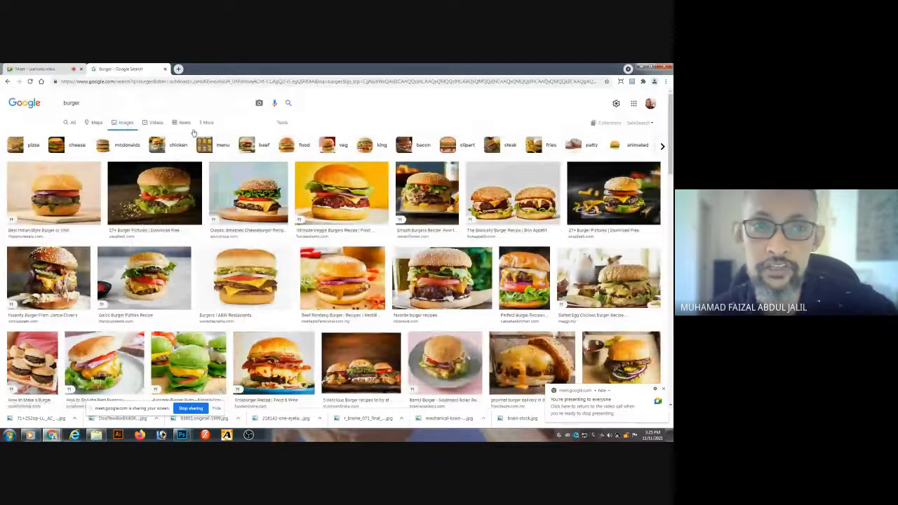
click(96, 105)
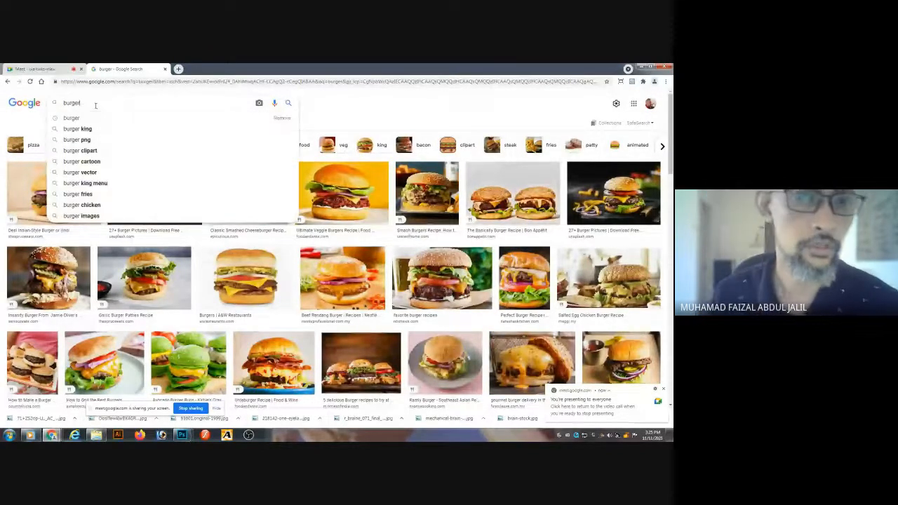
Preview the A&W Restaurants burger image and save it as a PNG in the ref folder.
click(228, 280)
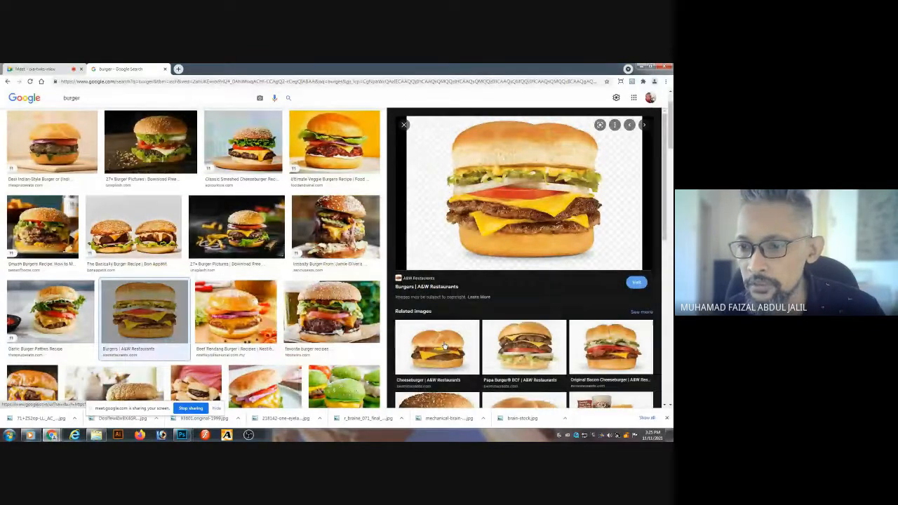
right_click(561, 199)
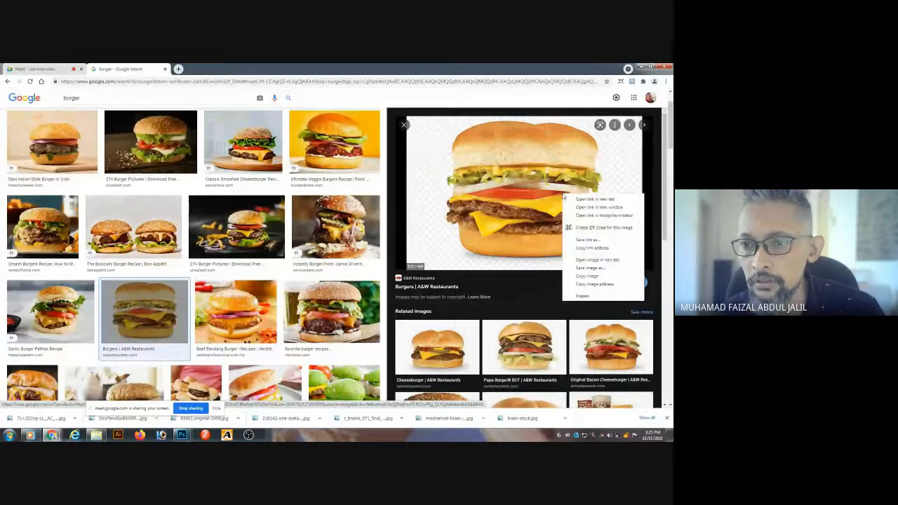
click(585, 269)
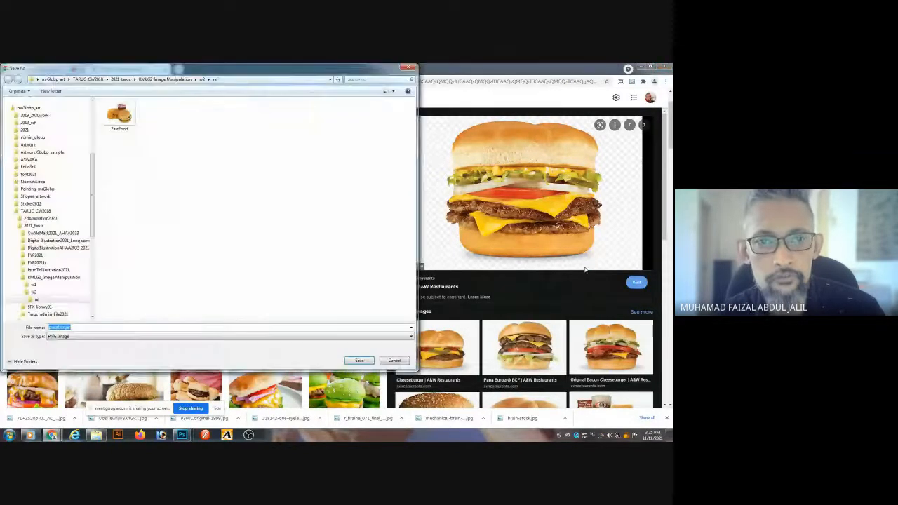
click(360, 360)
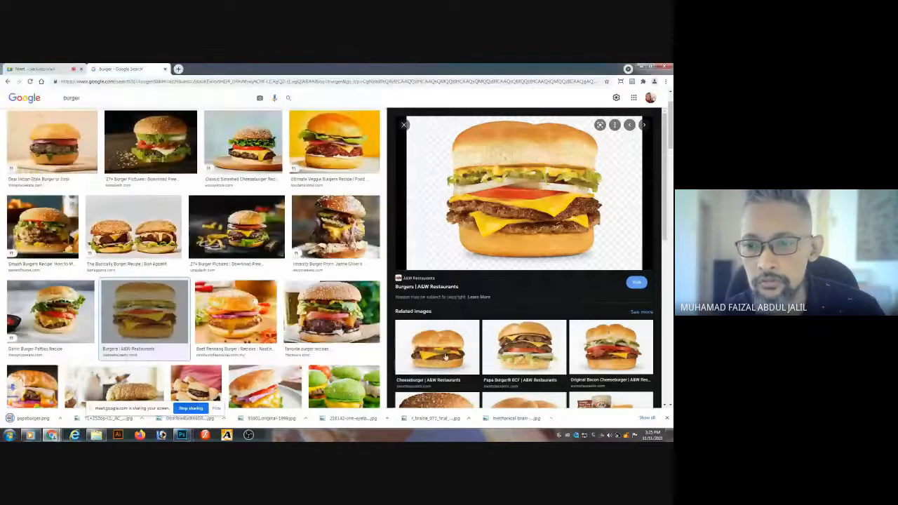
Find the sesame-bun Hamburger Veggie Burger among the related images, save it to the ref folder, and close the preview.
drag(671, 176, 671, 240)
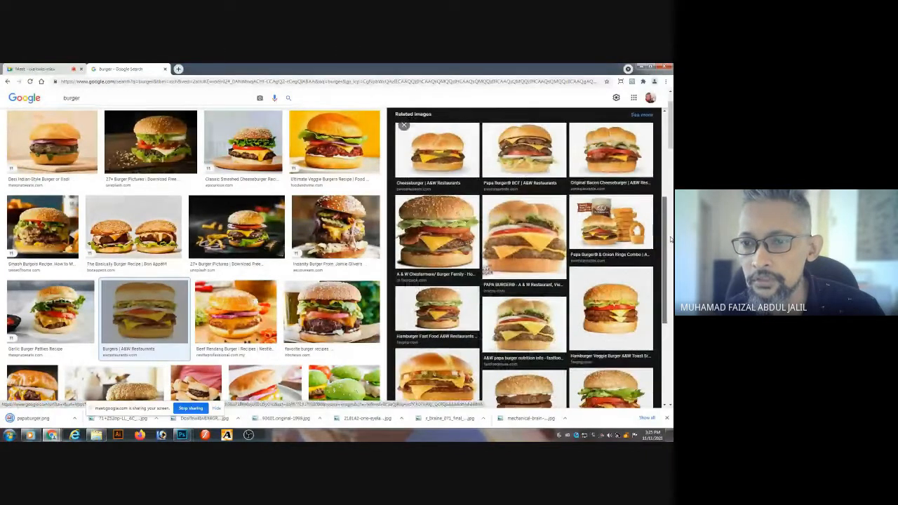
click(604, 270)
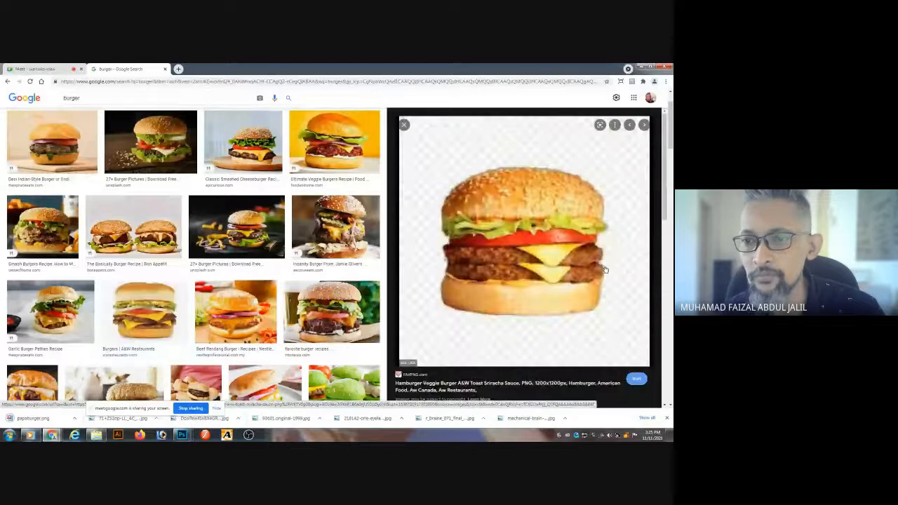
right_click(531, 250)
click(559, 322)
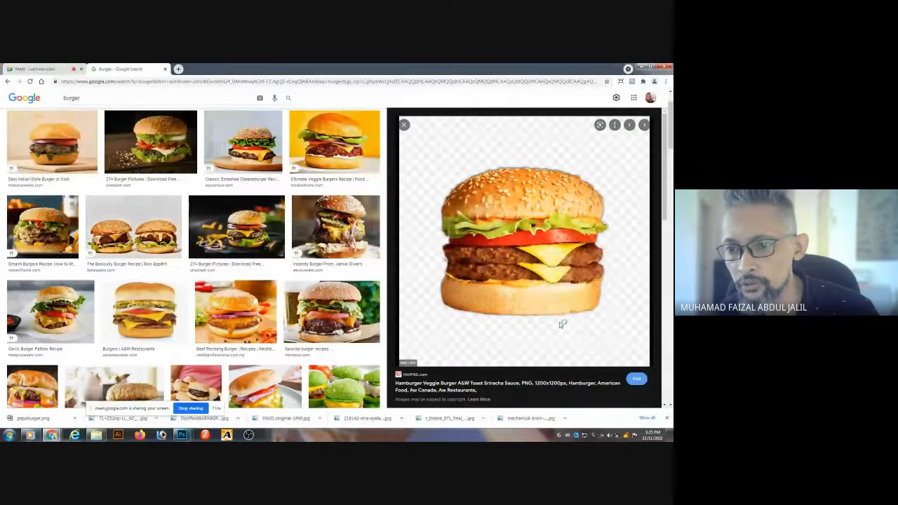
click(359, 361)
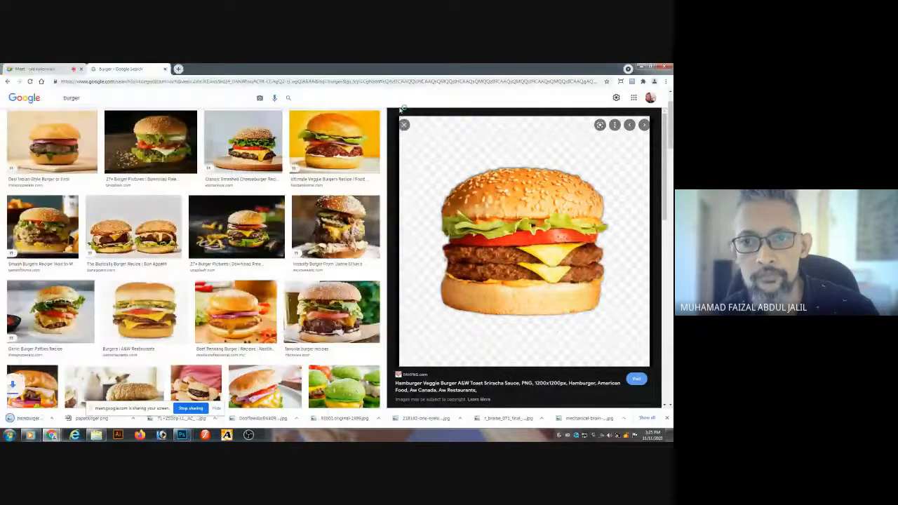
click(406, 124)
Switch to Photoshop, open the hamburger-veggie-burger image from the ref folder to check its background, and close it.
mouse_move(181, 435)
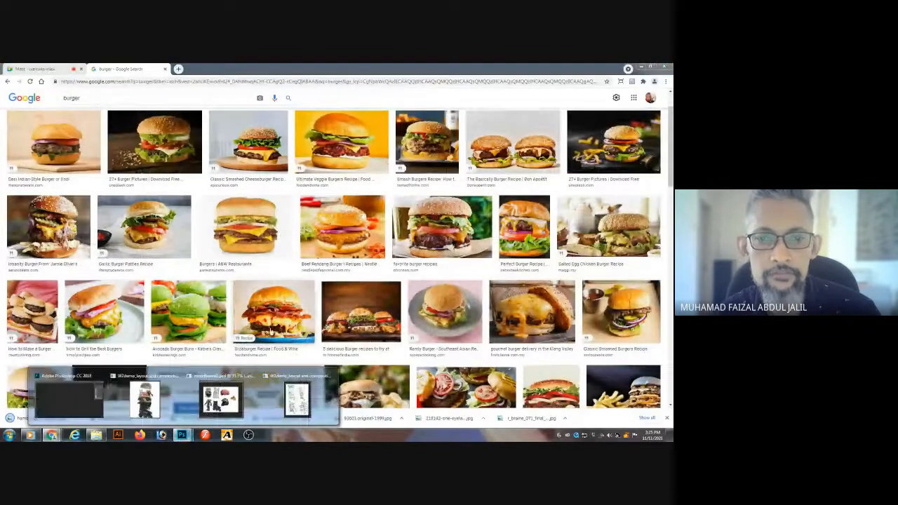
mouse_move(217, 408)
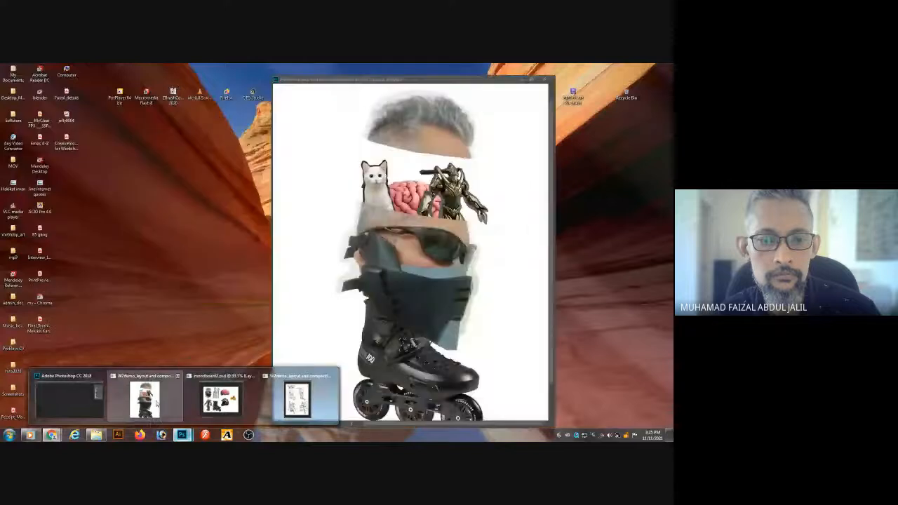
click(145, 400)
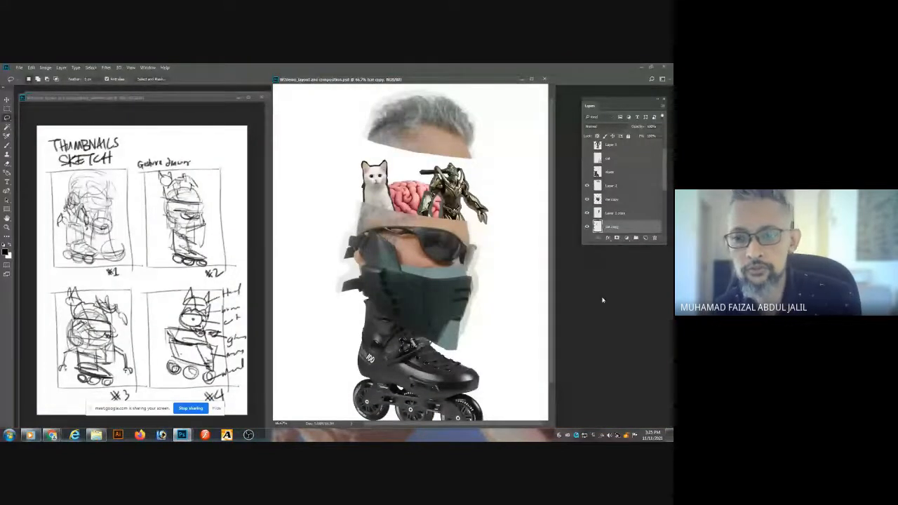
key(ctrl+o)
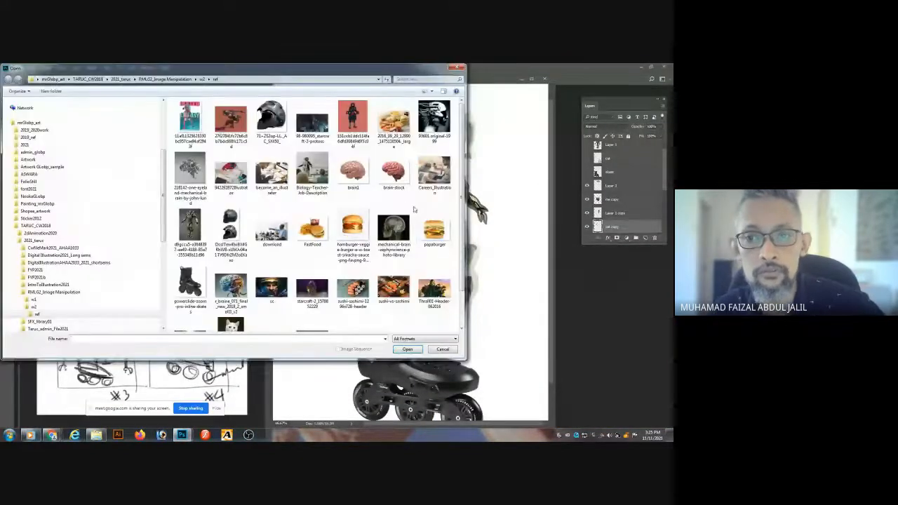
double_click(352, 227)
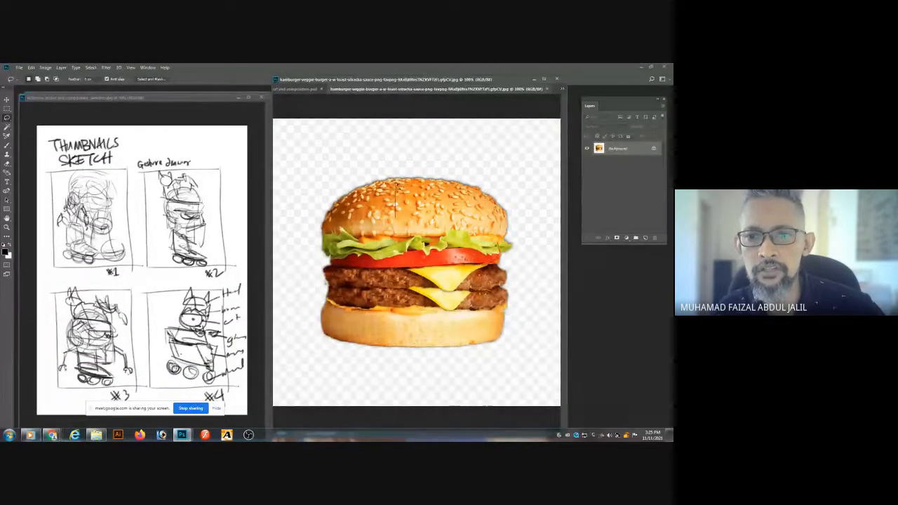
key(ctrl+w)
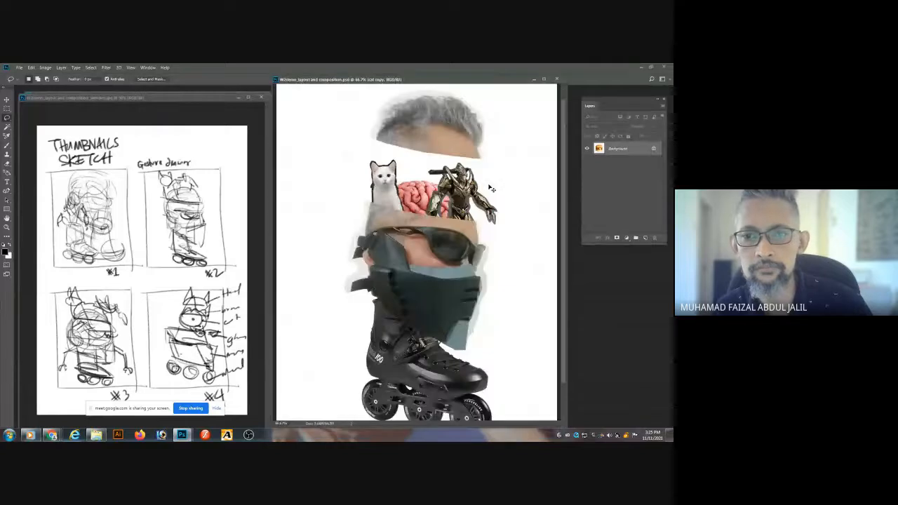
Open papaburger.png from the ref folder, check its layer transparency, and bring the burger into the composition over the brain.
double_click(596, 269)
double_click(450, 238)
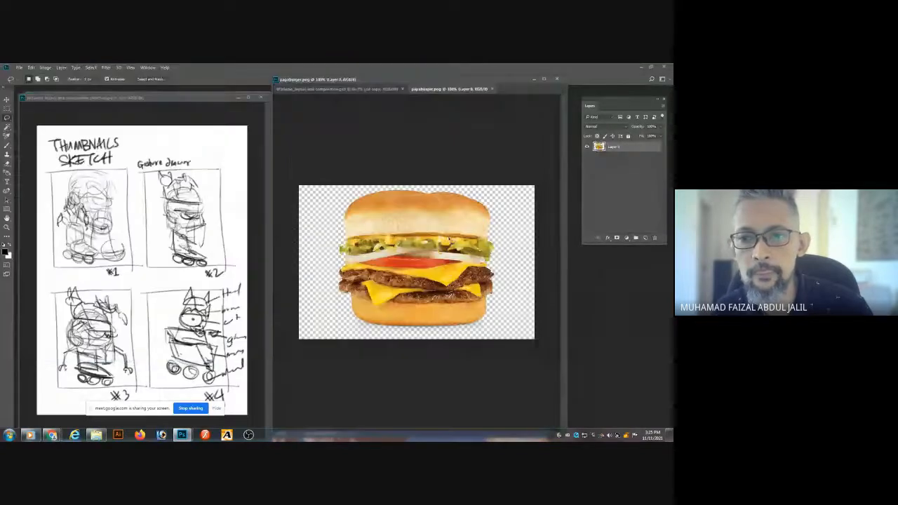
click(587, 147)
click(587, 147)
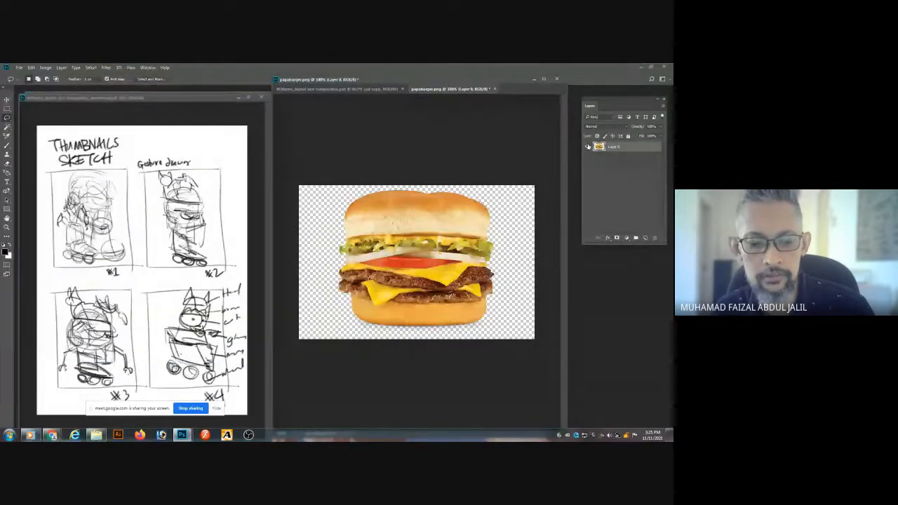
key(v)
drag(413, 244, 428, 204)
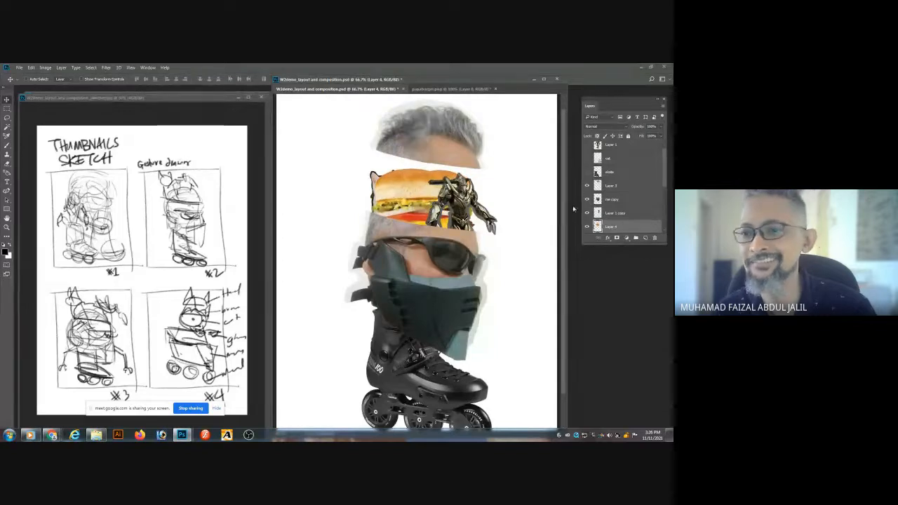
Scale down and slightly tilt the burger to fit inside the open head, and move the cat copy layer above it.
click(587, 227)
click(586, 226)
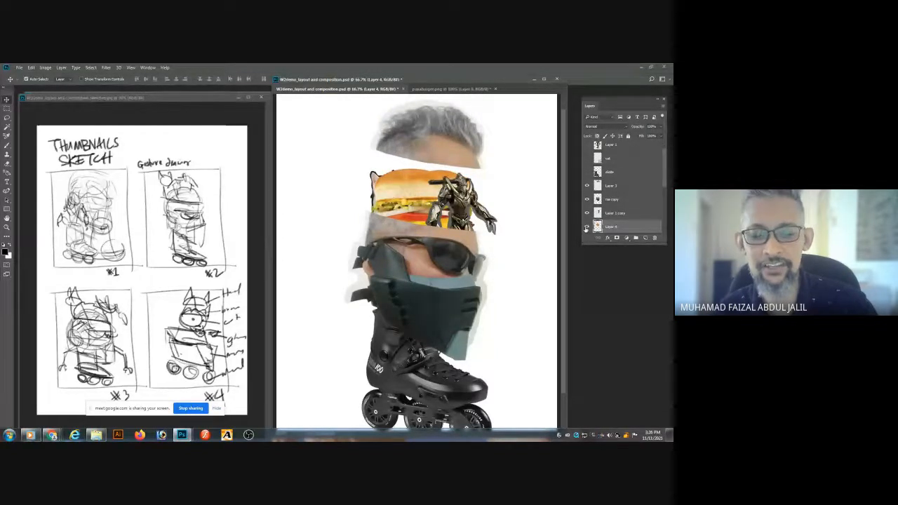
key(ctrl+t)
drag(490, 164, 475, 178)
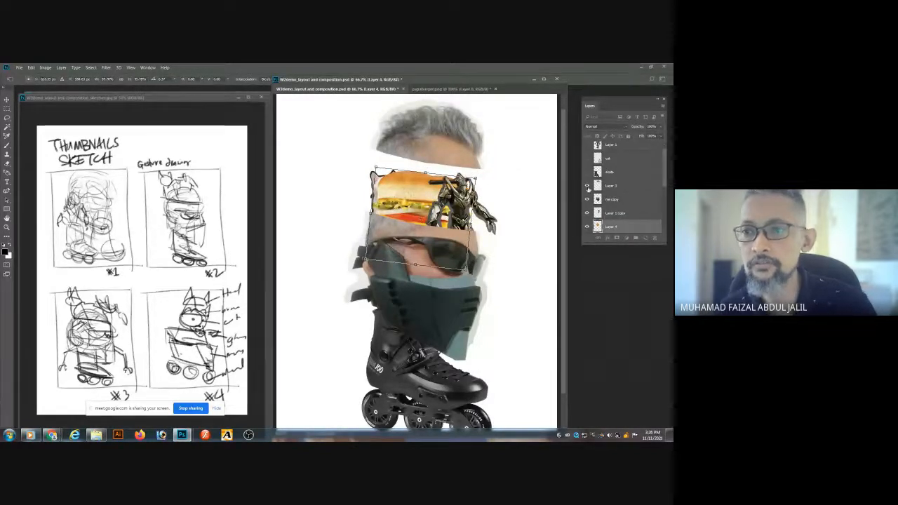
key(Return)
scroll(663, 181, down, 2)
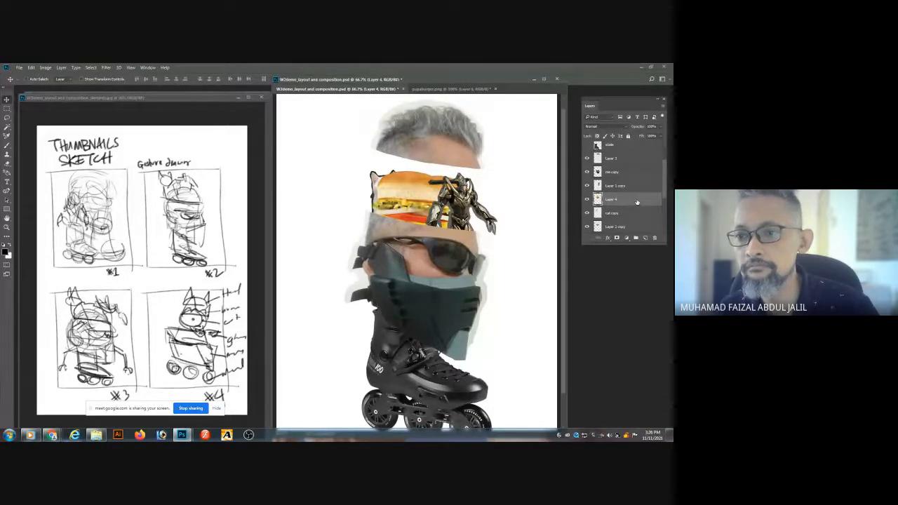
drag(634, 216, 631, 200)
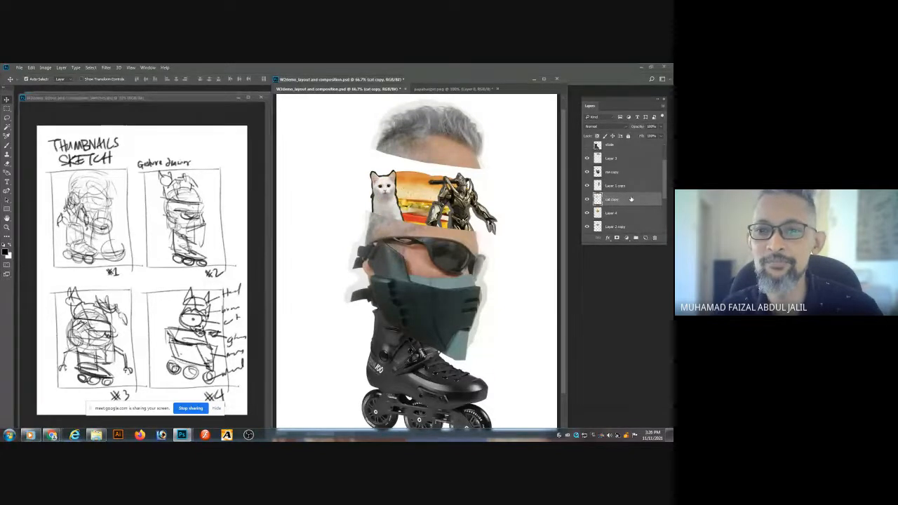
Review the whole composition in the full-screen modes, and return to the standard view at 33.3% zoom.
key(f)
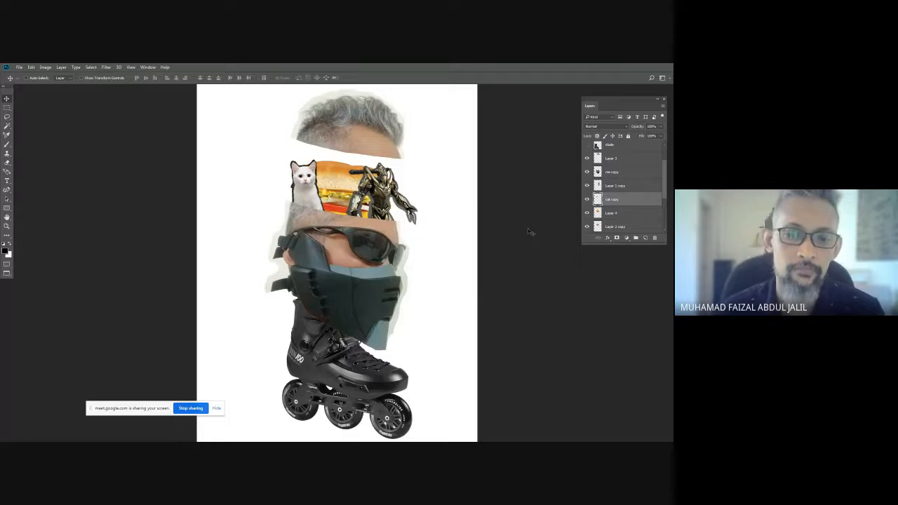
key(f)
key(f)
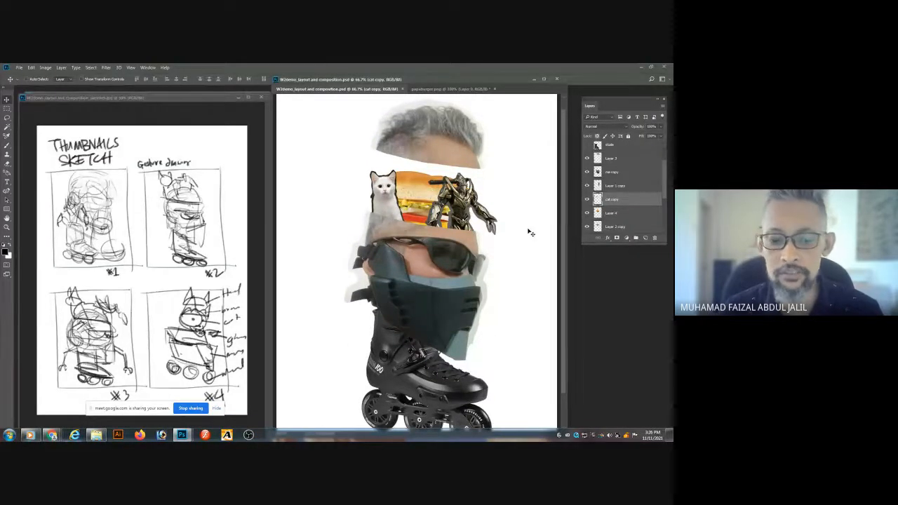
key(f)
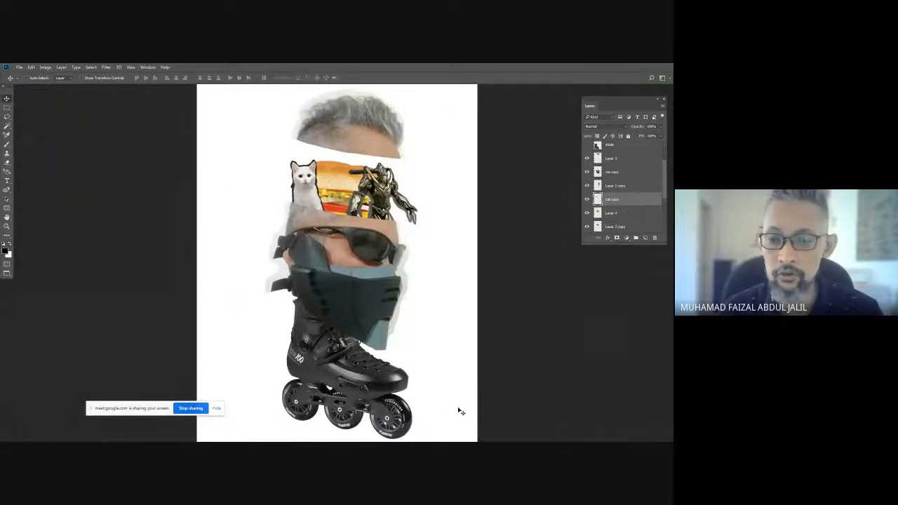
key(f)
key(f)
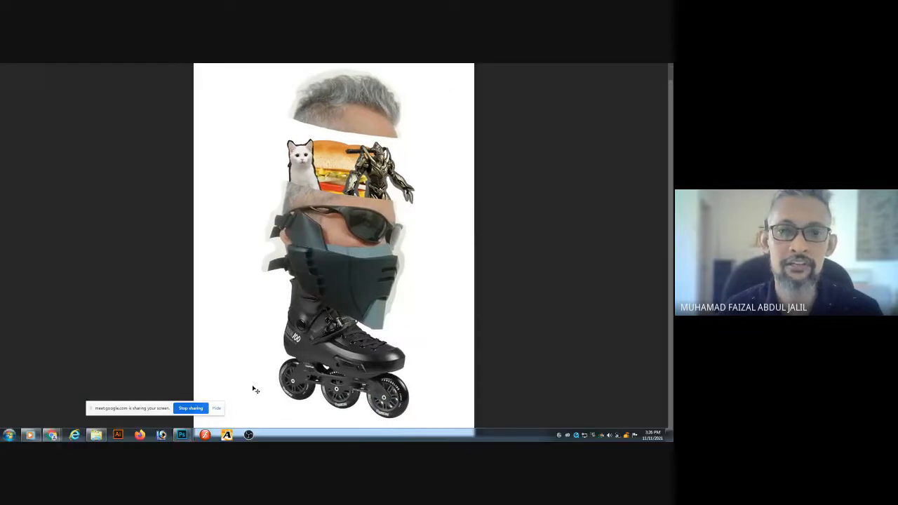
key(ctrl+minus)
key(ctrl+minus)
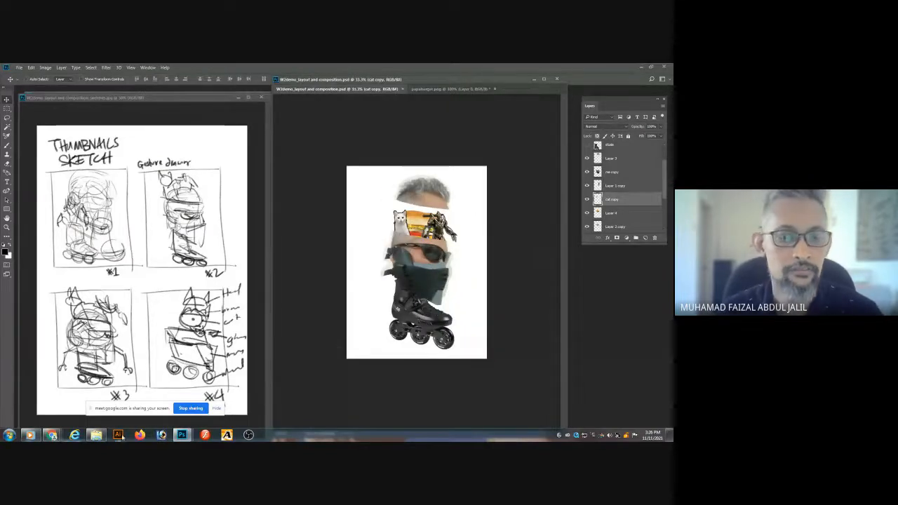
Switch to the Chrome window with the burger results and search Google Images for "clouds".
mouse_move(51, 435)
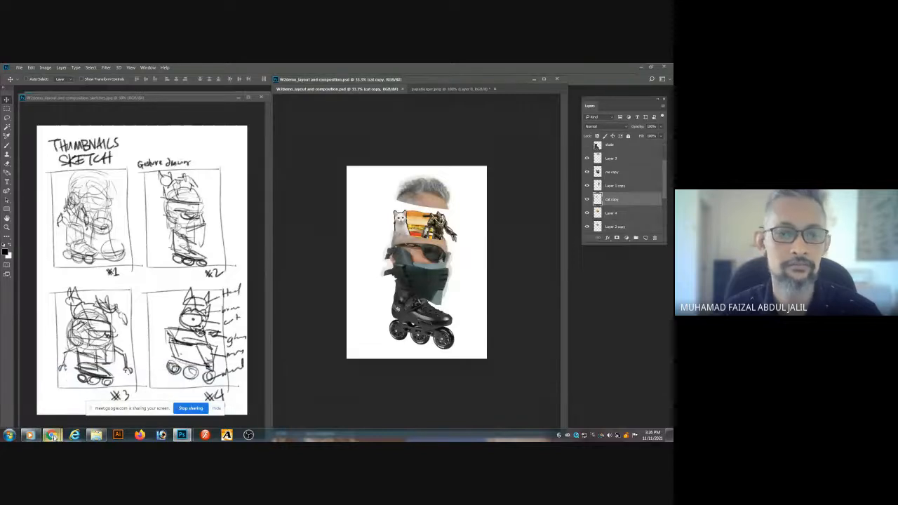
click(52, 435)
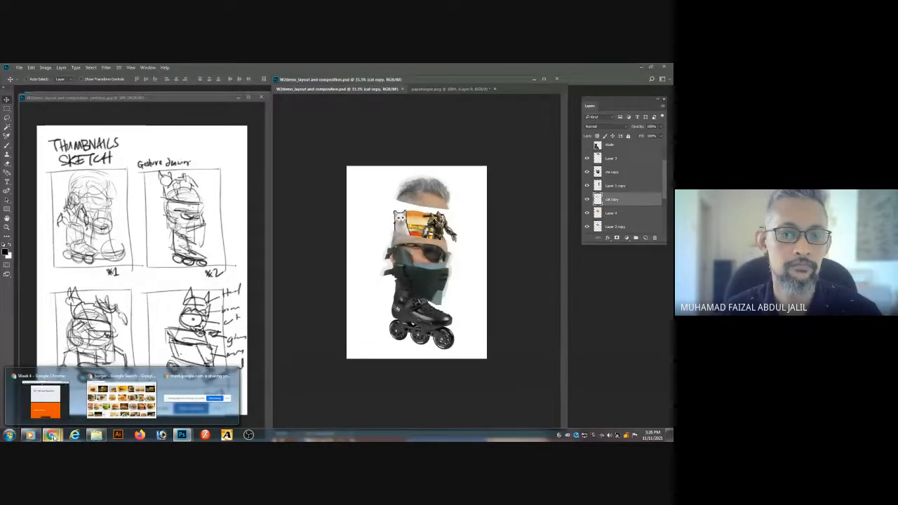
right_click(53, 436)
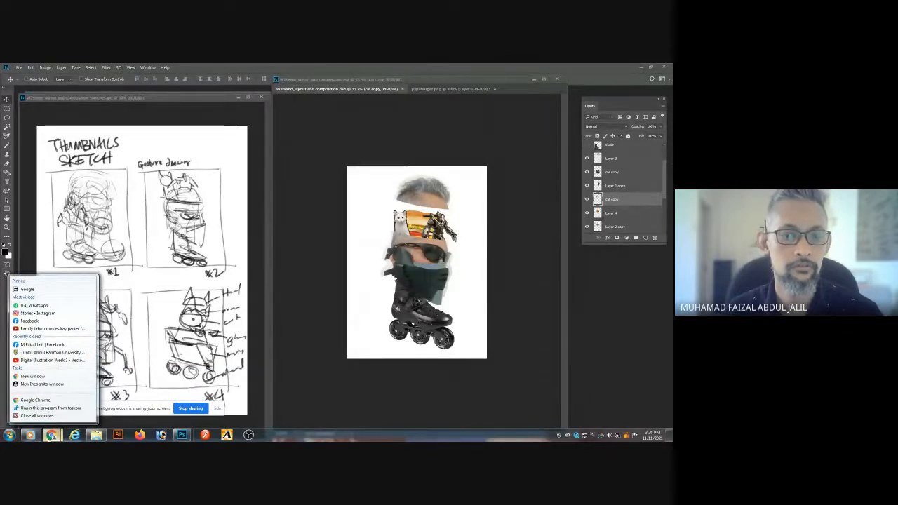
click(51, 436)
click(119, 402)
click(127, 99)
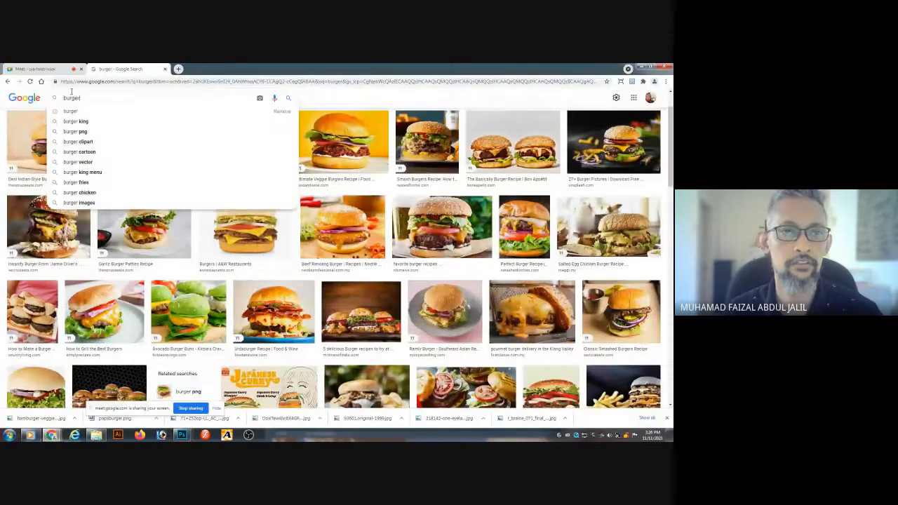
drag(72, 92, 21, 87)
text(cl)
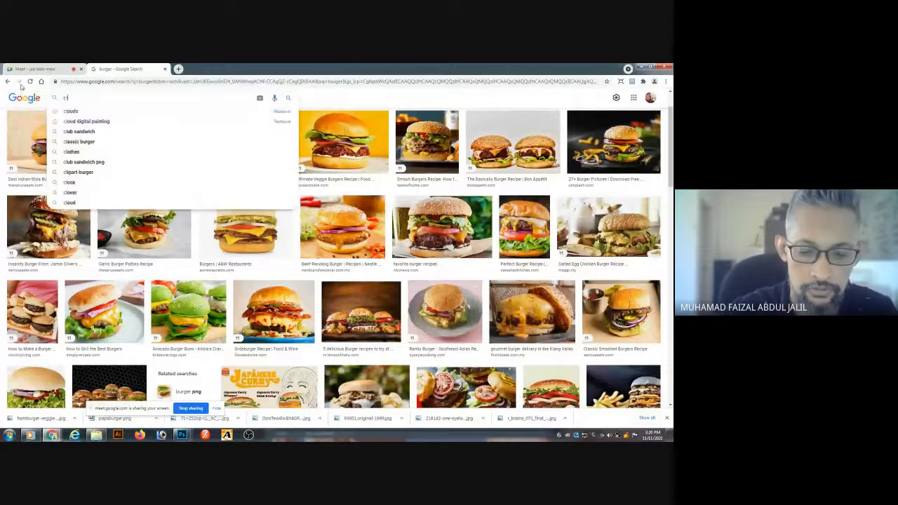
text(ouds)
key(Return)
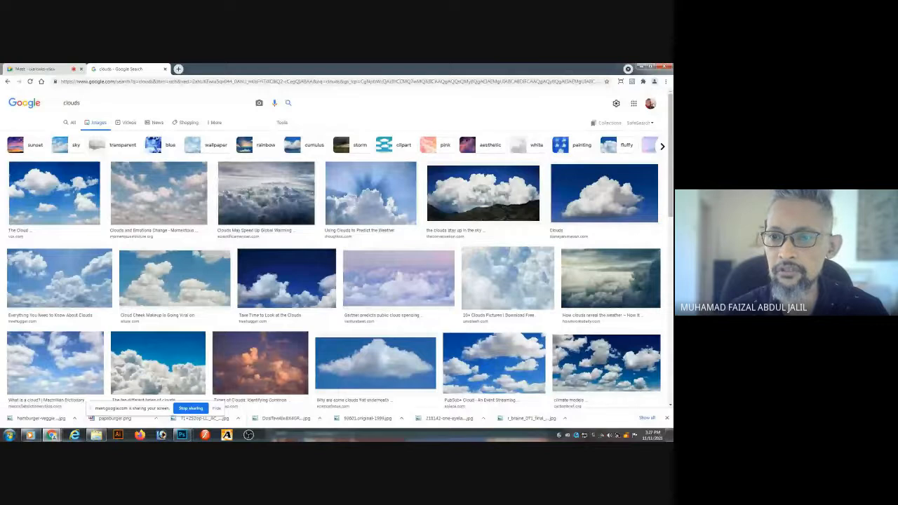
Find the pale Unsplash cloud photo in the results and save it as a JPEG in the ref folder.
scroll(333, 258, down, 5)
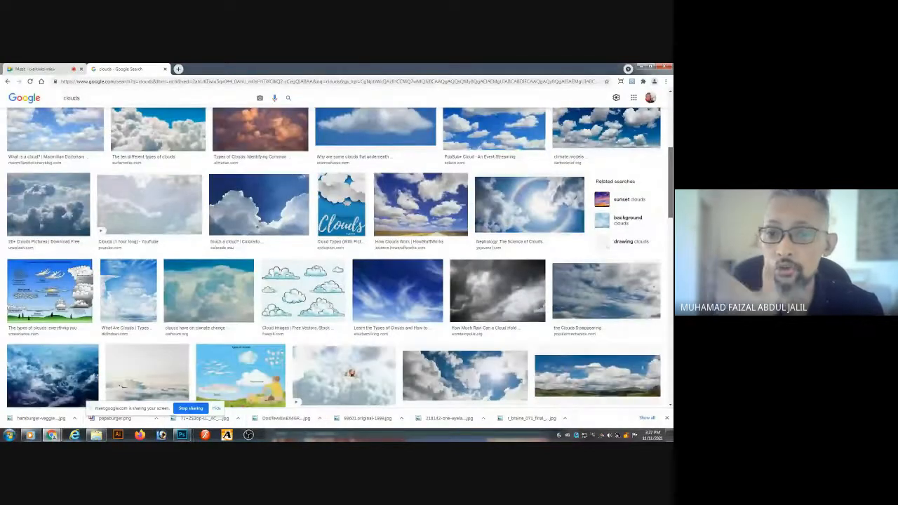
scroll(334, 258, down, 1)
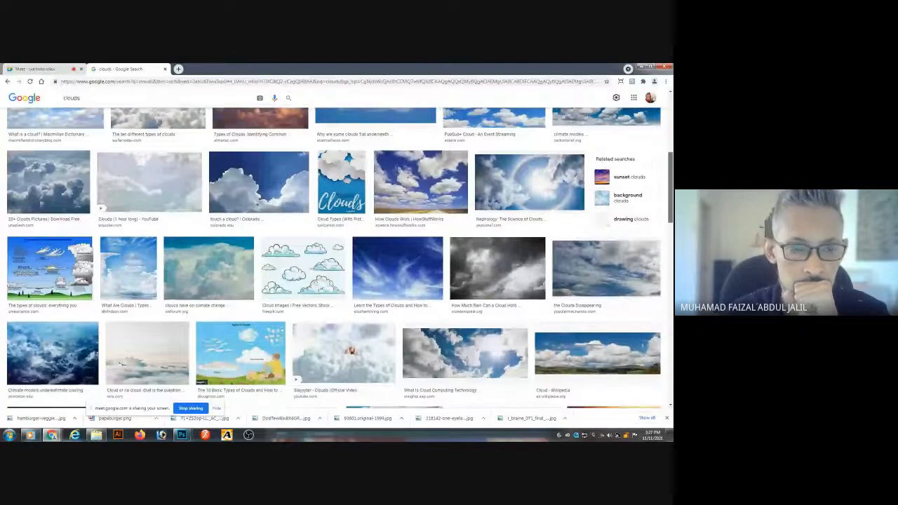
scroll(334, 258, down, 1)
scroll(334, 259, down, 5)
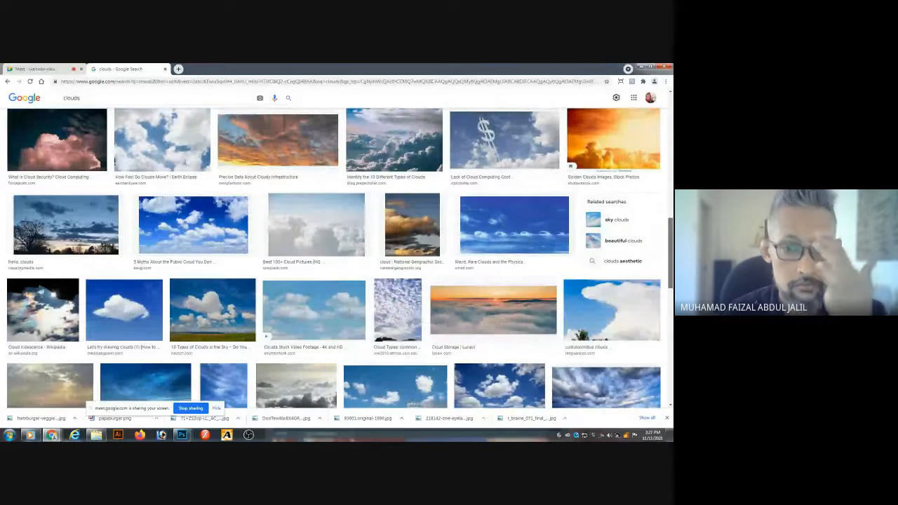
scroll(334, 258, down, 1)
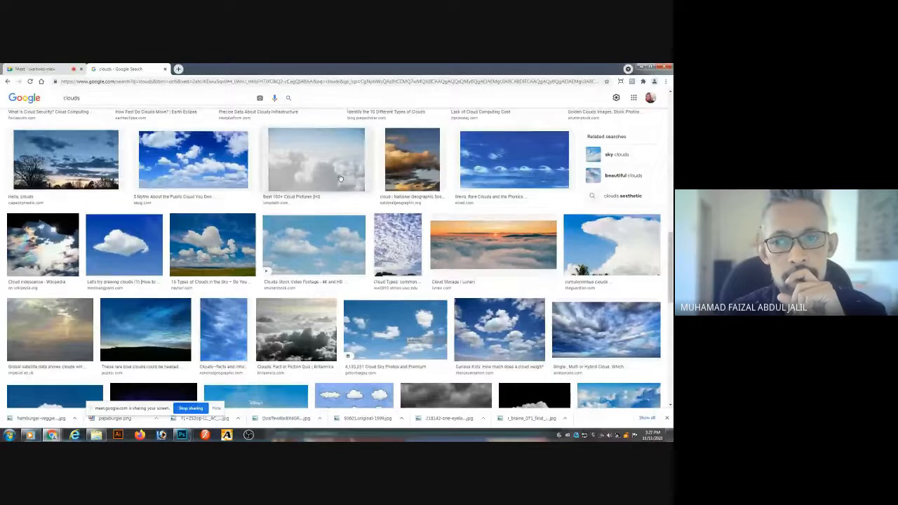
click(339, 178)
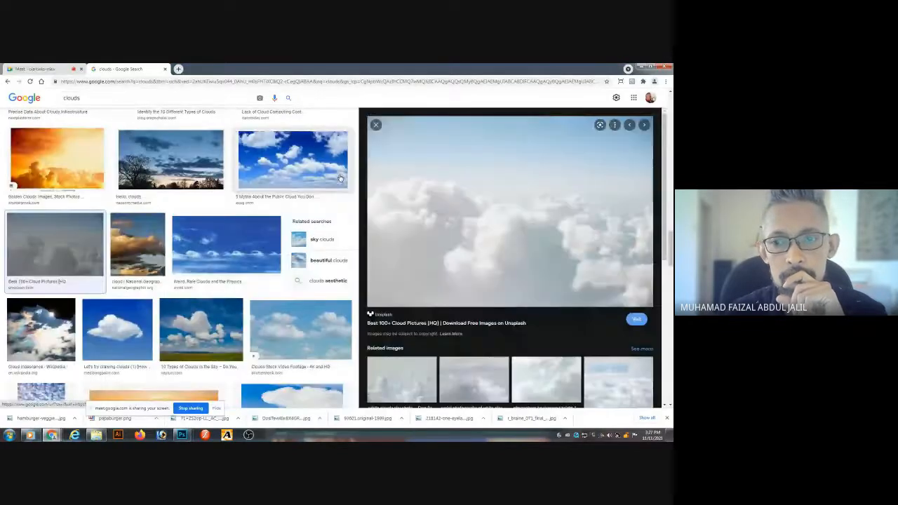
right_click(503, 233)
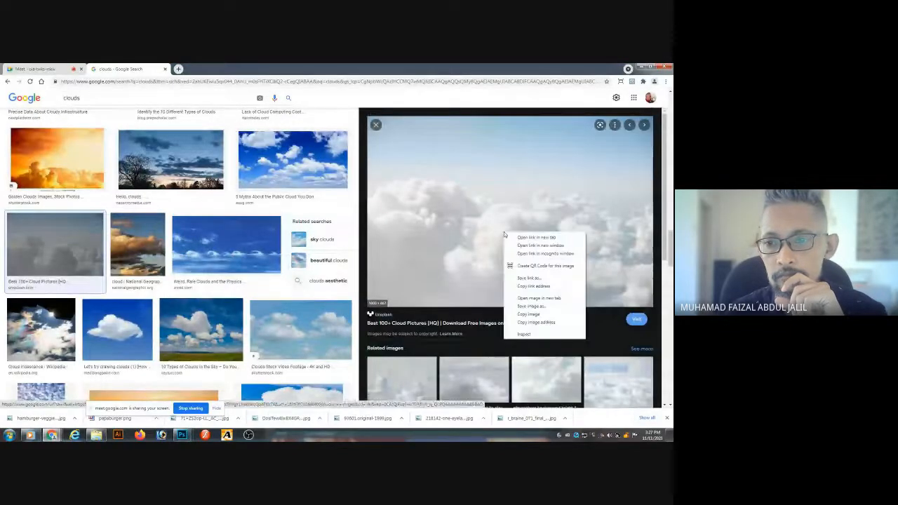
click(533, 306)
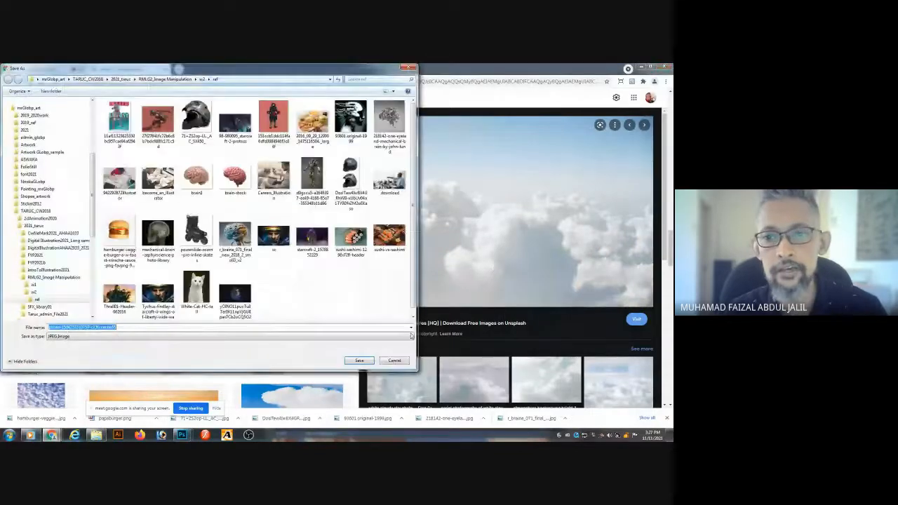
click(359, 360)
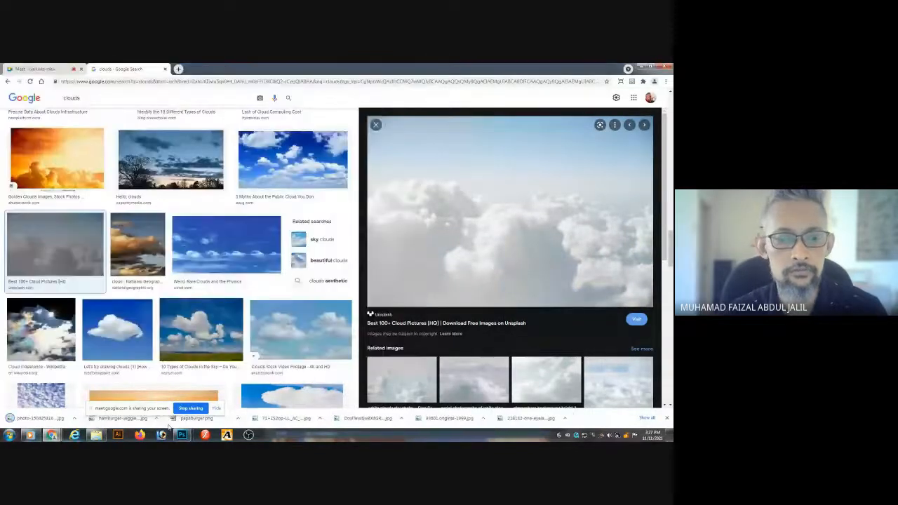
Switch to Photoshop, open the saved cloud photo from the ref folder, copy the whole image and close it.
mouse_move(181, 435)
click(214, 406)
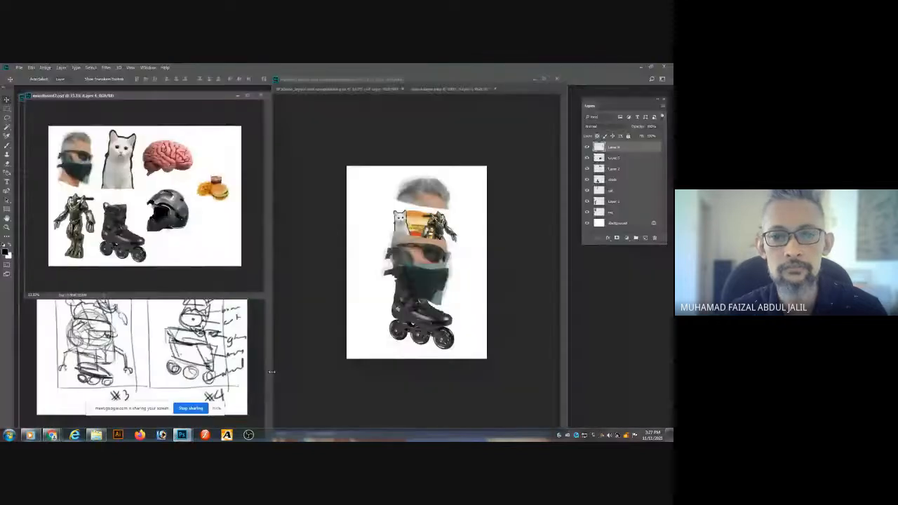
key(ctrl+o)
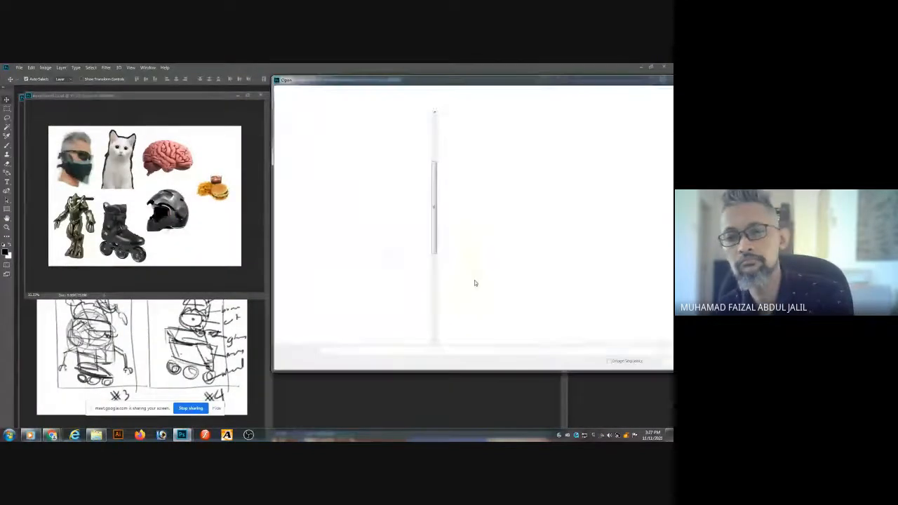
double_click(396, 300)
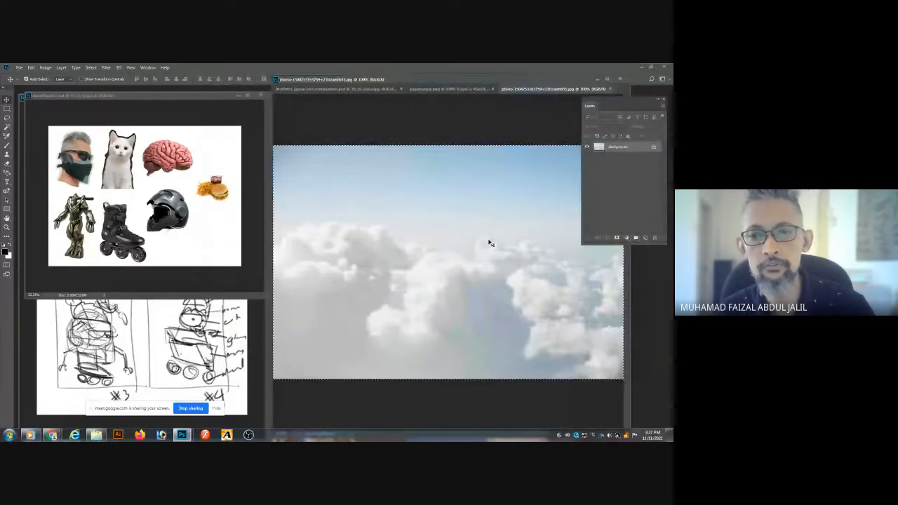
key(ctrl+w)
Paste the clouds directly above the Background layer of the composition.
scroll(644, 202, down, 5)
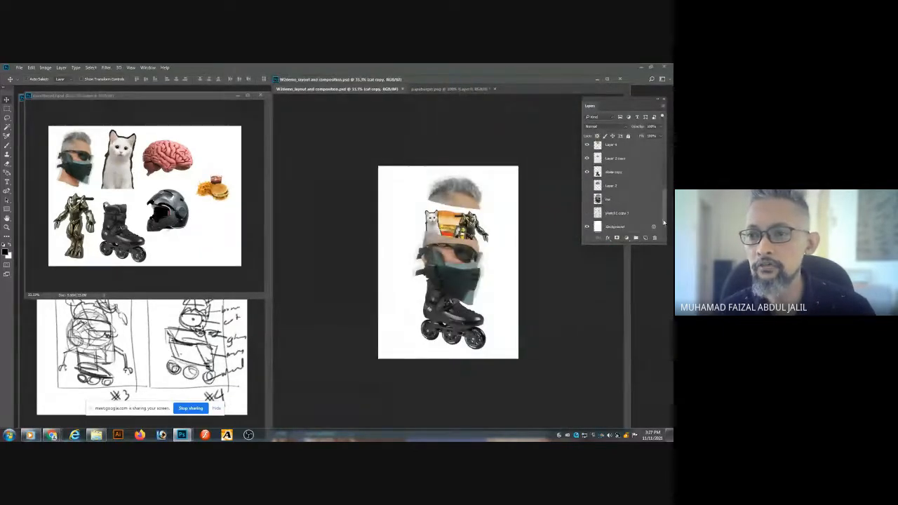
click(632, 228)
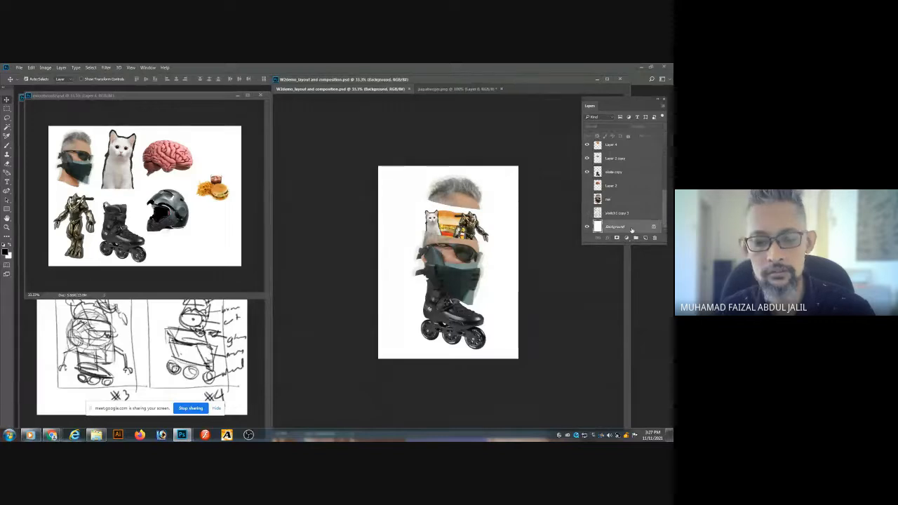
key(ctrl+v)
Try to stretch the cloud layer unevenly to cover the whole canvas.
key(ctrl+t)
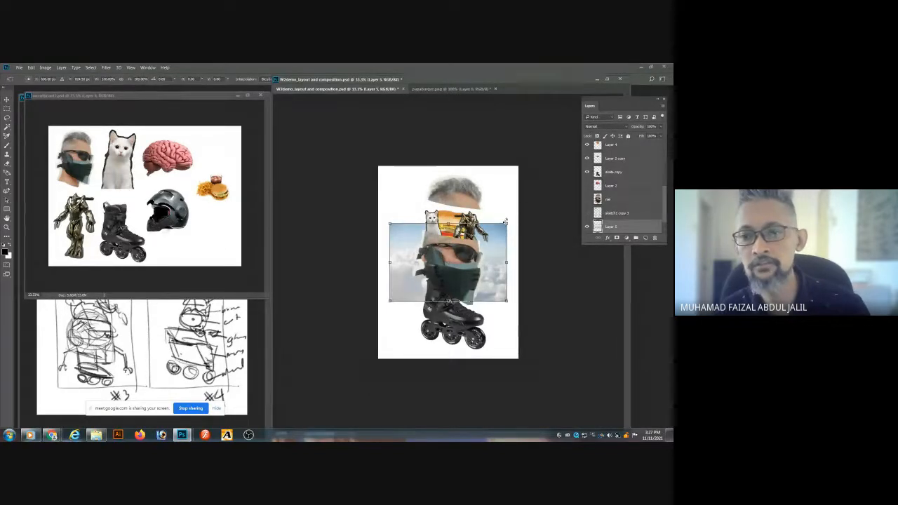
drag(448, 223, 447, 165)
drag(390, 232, 379, 232)
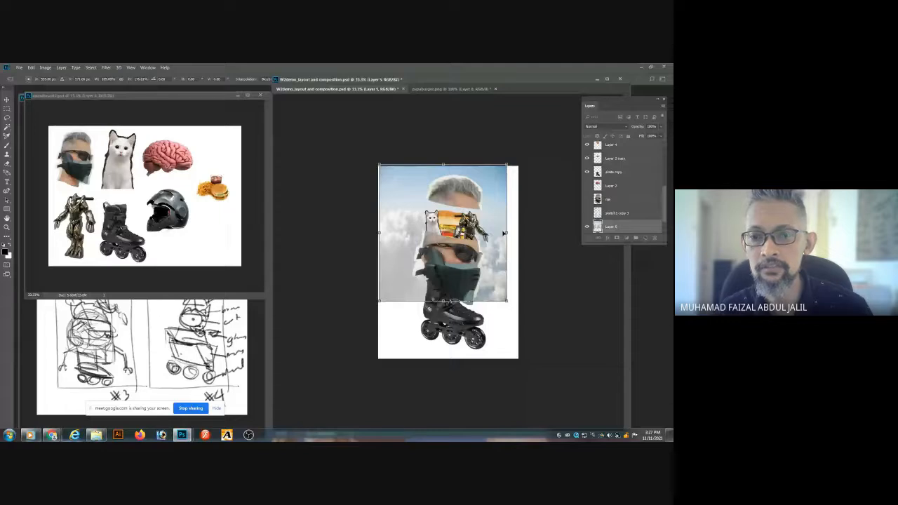
drag(506, 301, 525, 365)
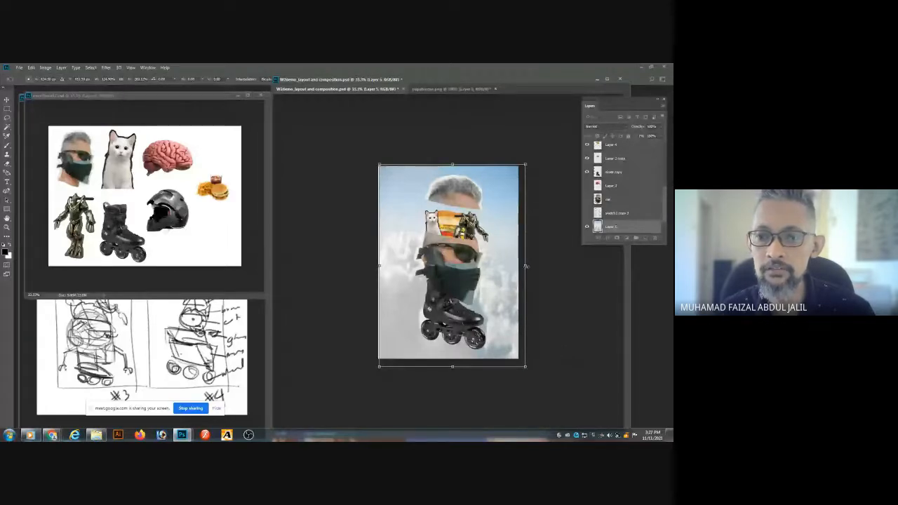
drag(525, 266, 520, 267)
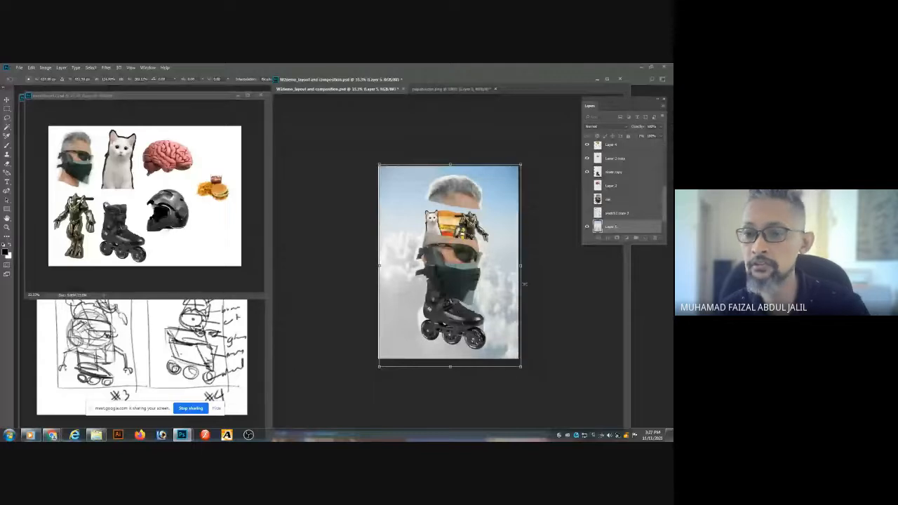
key(Return)
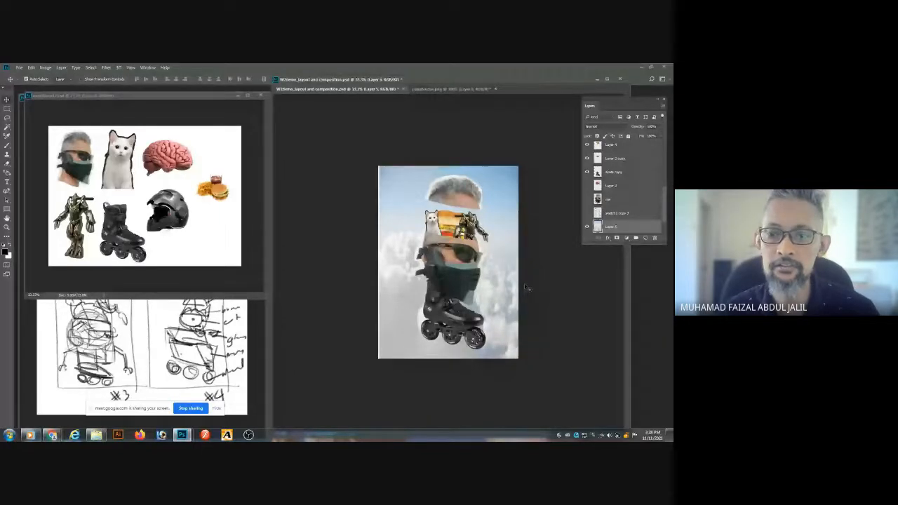
key(ctrl+z)
Enlarge the cloud layer proportionally from its centre until it covers the canvas height, and check the result up close.
key(ctrl+t)
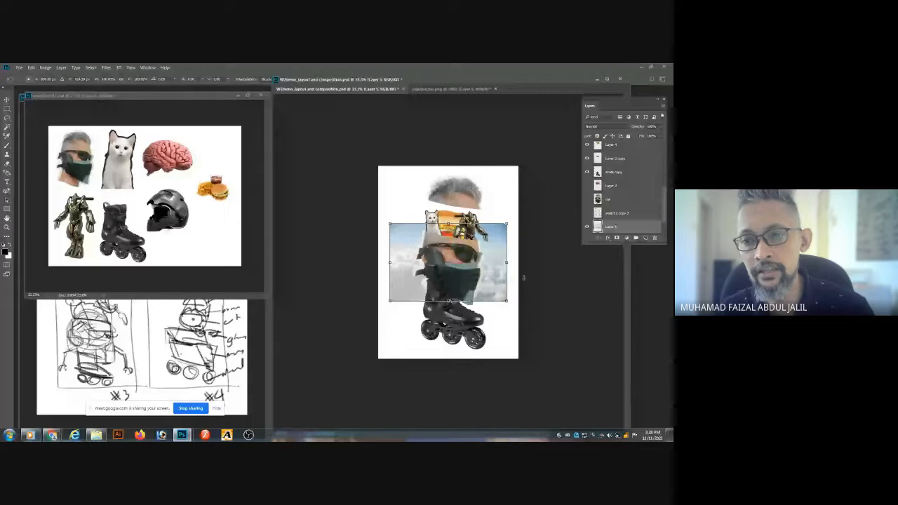
drag(506, 223, 563, 123)
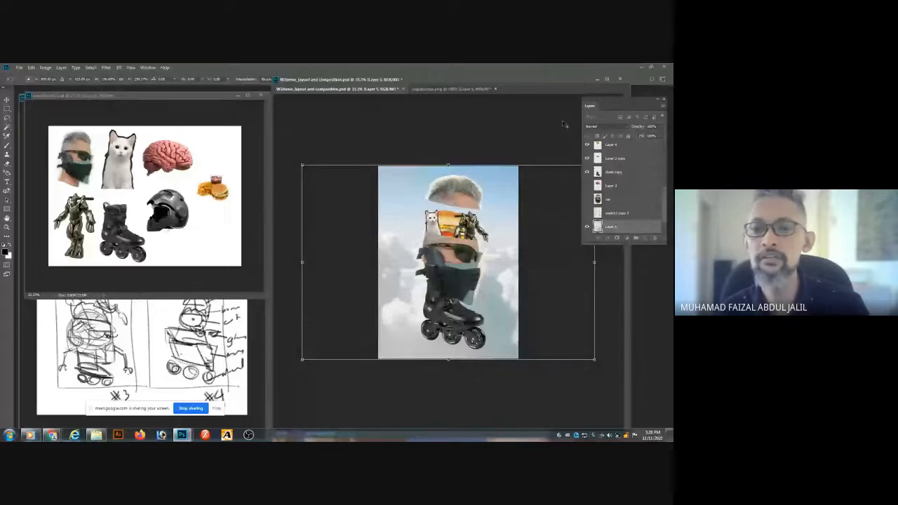
key(Return)
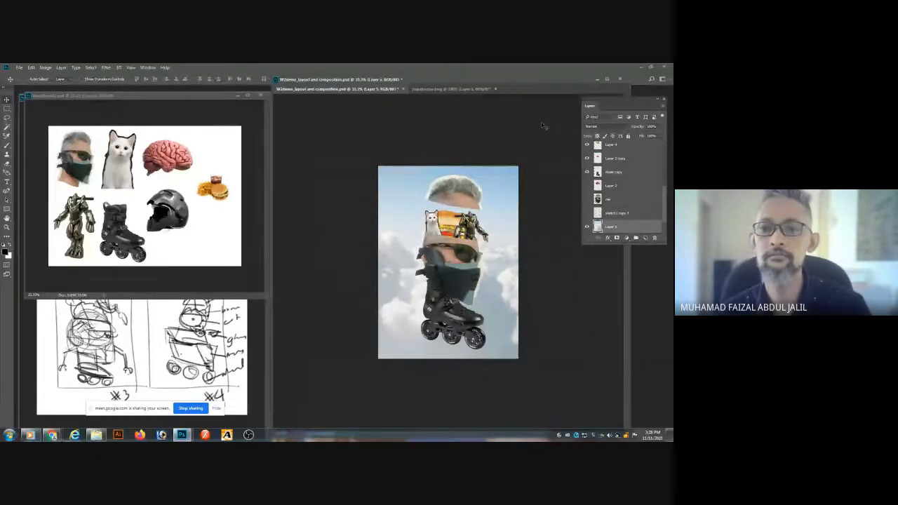
key(ctrl+equal)
key(ctrl+equal)
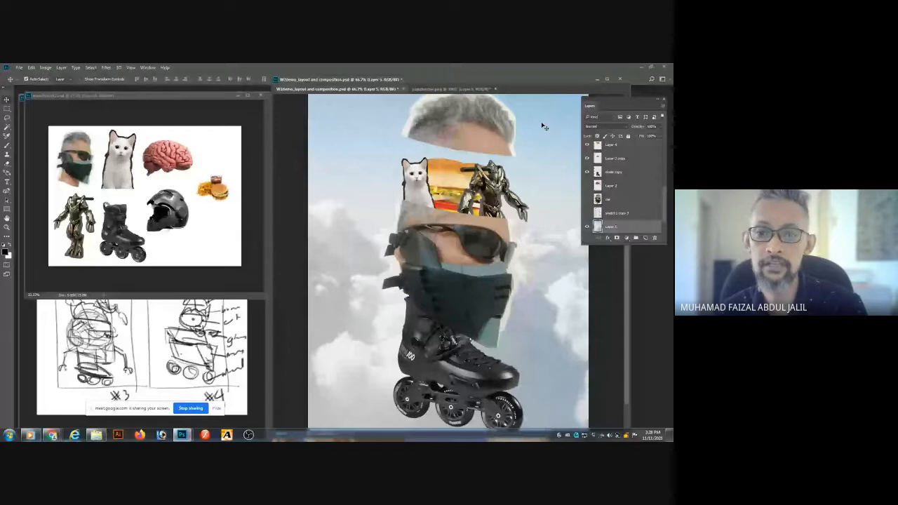
key(ctrl+minus)
key(ctrl+minus)
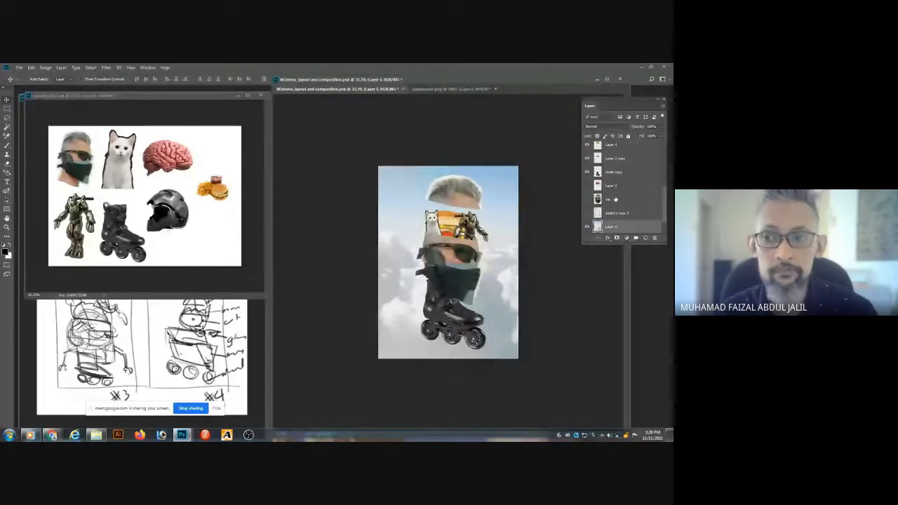
Compare the composition with the full-head "me" layer shown and hidden, leave it hidden, and select the "me copy" layer.
click(590, 200)
click(587, 199)
click(587, 200)
click(587, 200)
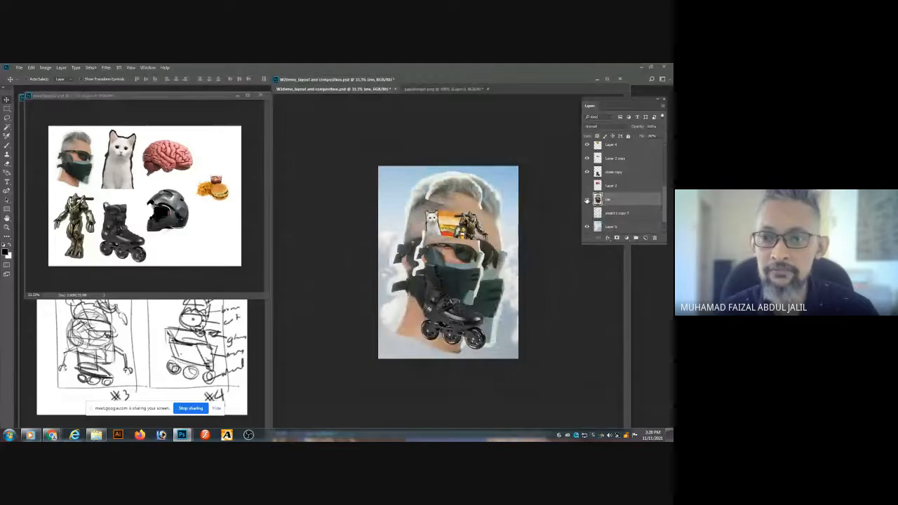
click(587, 200)
drag(664, 202, 665, 175)
click(632, 181)
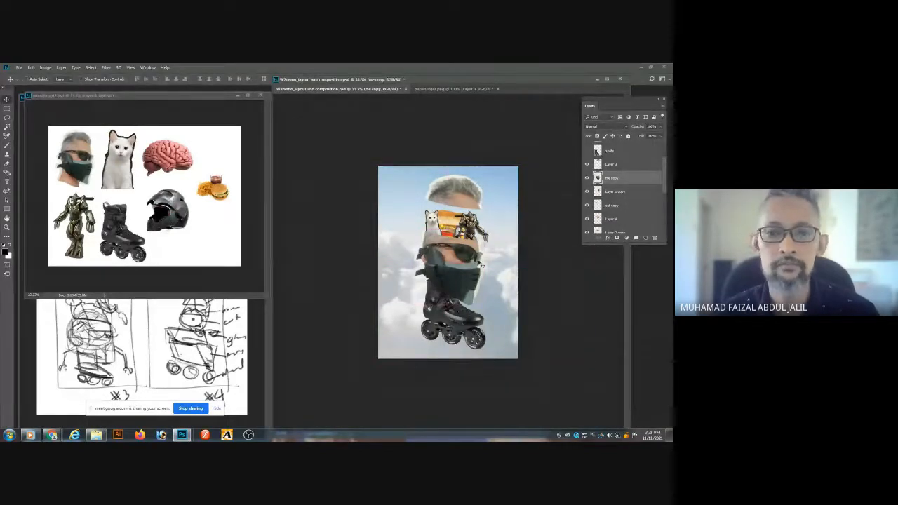
Close the moodboard, the thumbnail sketches and papaburger.png without saving, and centre the composition window in the workspace.
click(260, 96)
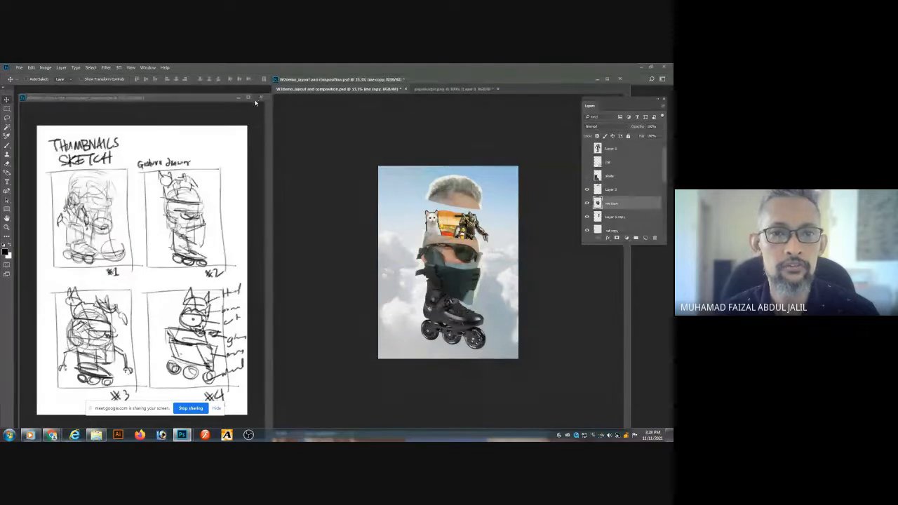
click(260, 98)
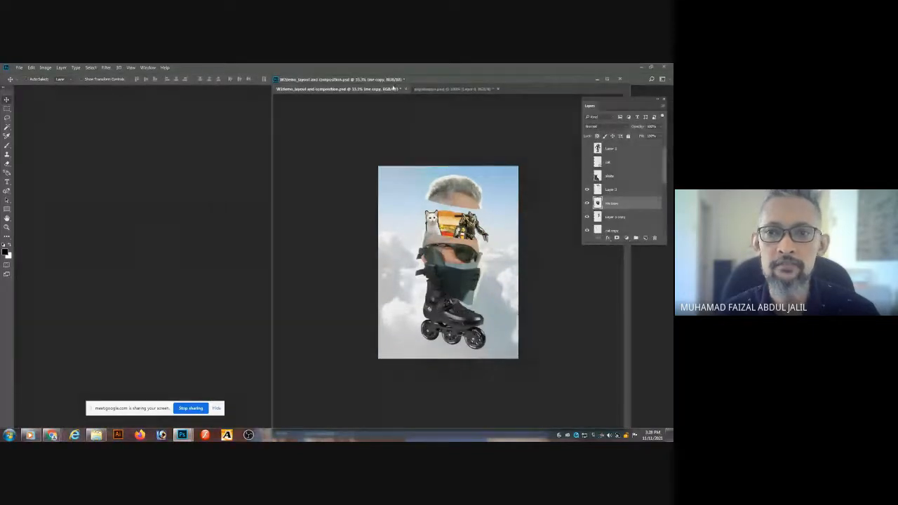
click(498, 89)
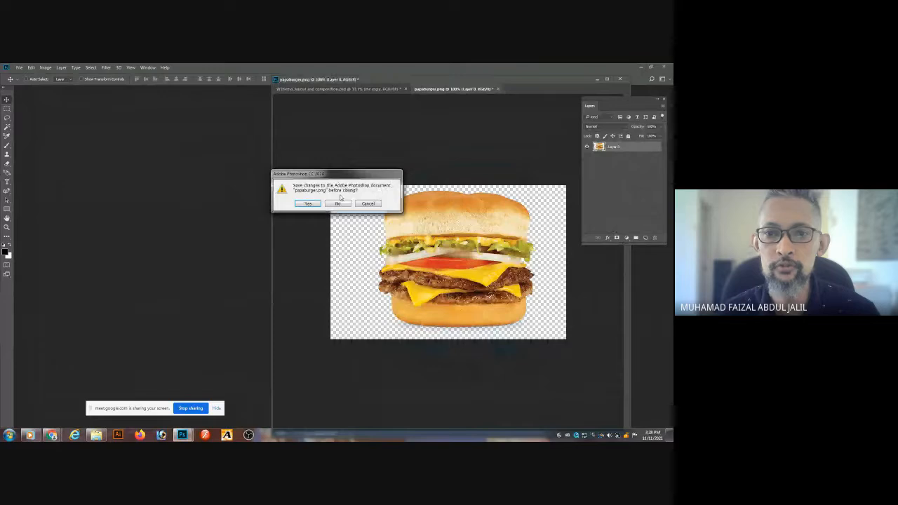
click(338, 202)
drag(409, 80, 309, 101)
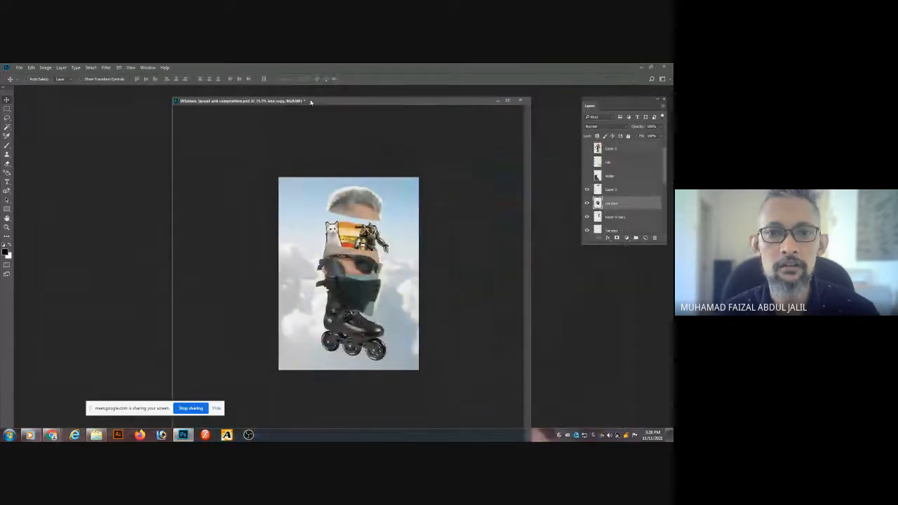
Maximise the composition window and switch to full-screen view with the canvas enlarged.
double_click(353, 104)
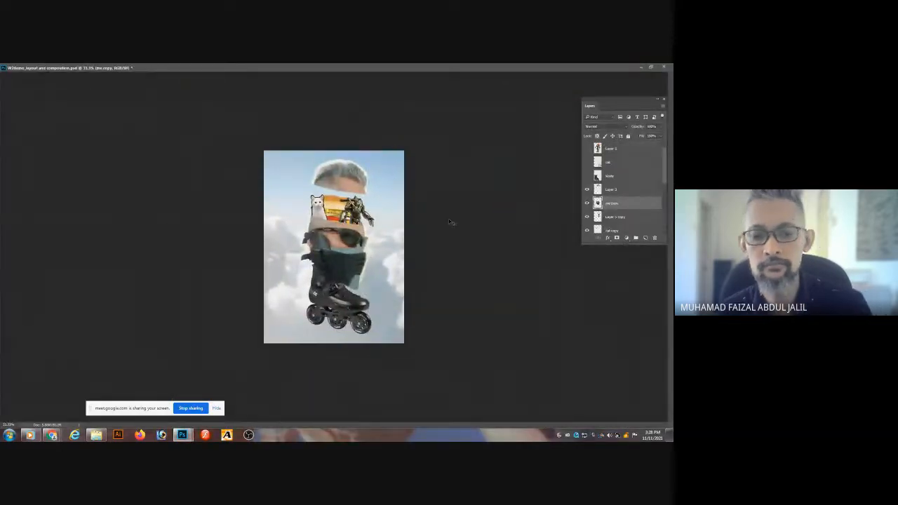
key(ctrl+plus)
key(ctrl+plus)
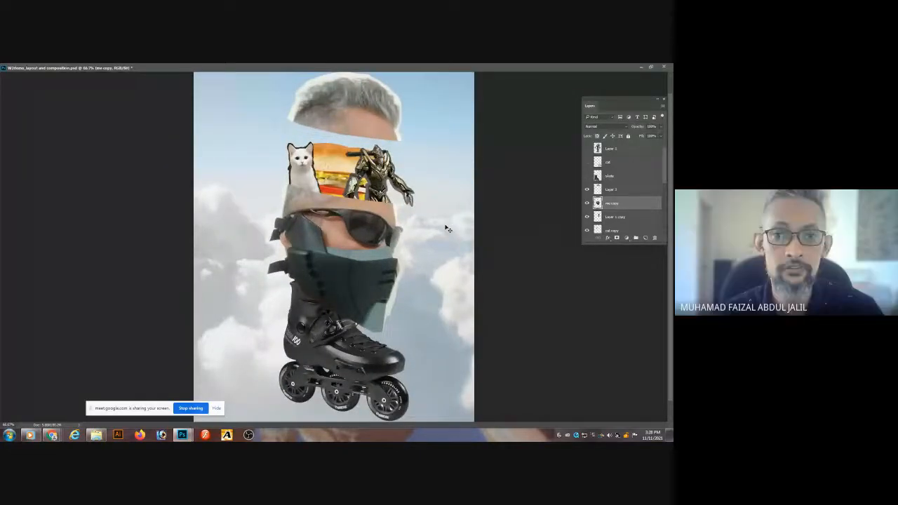
key(f)
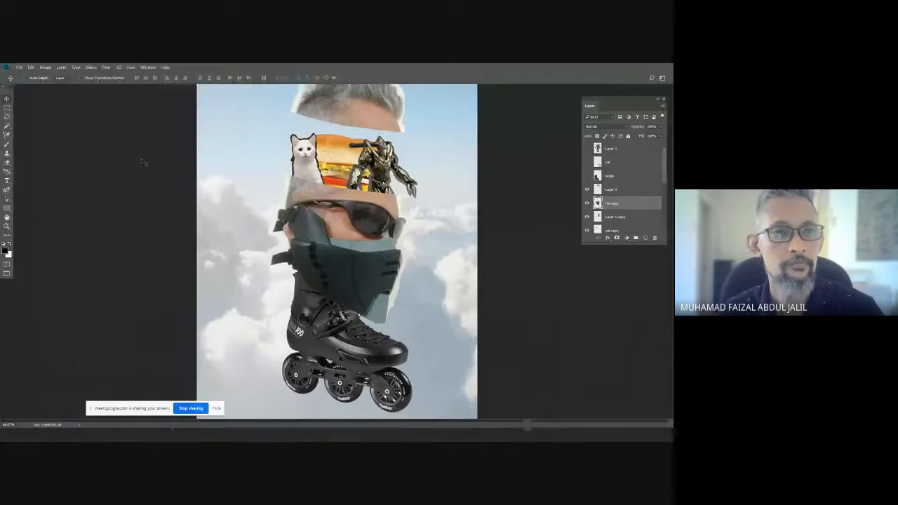
Start a Levels adjustment on the masked face layer, setting the midtones to 0.72 and the white input level to 248.
click(49, 68)
mouse_move(64, 86)
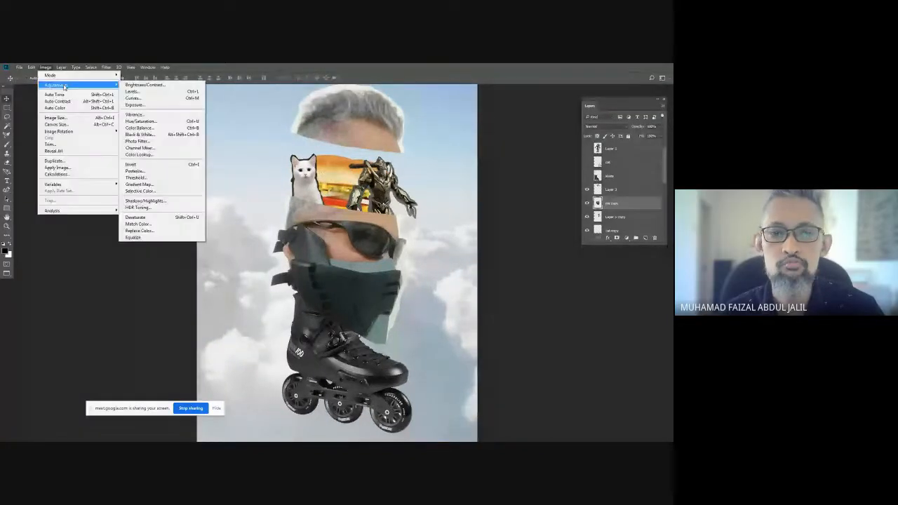
click(140, 92)
drag(530, 195, 538, 196)
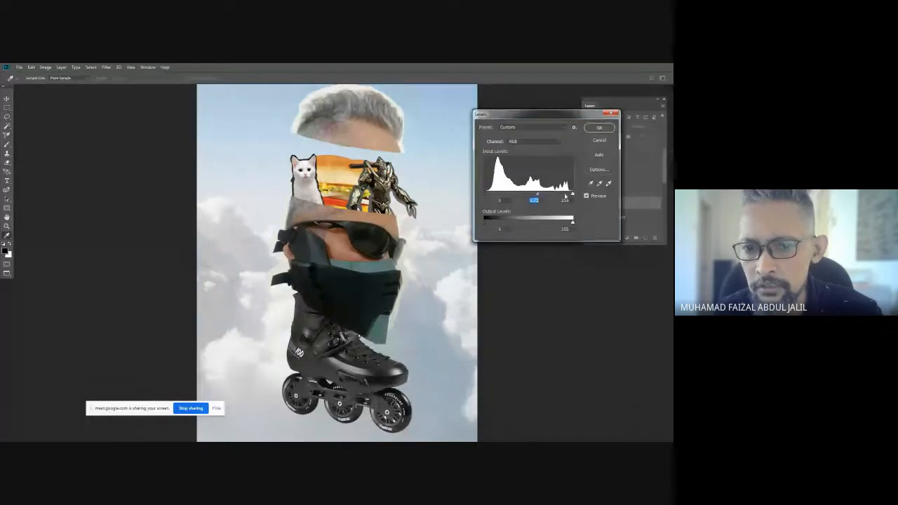
drag(572, 195, 531, 195)
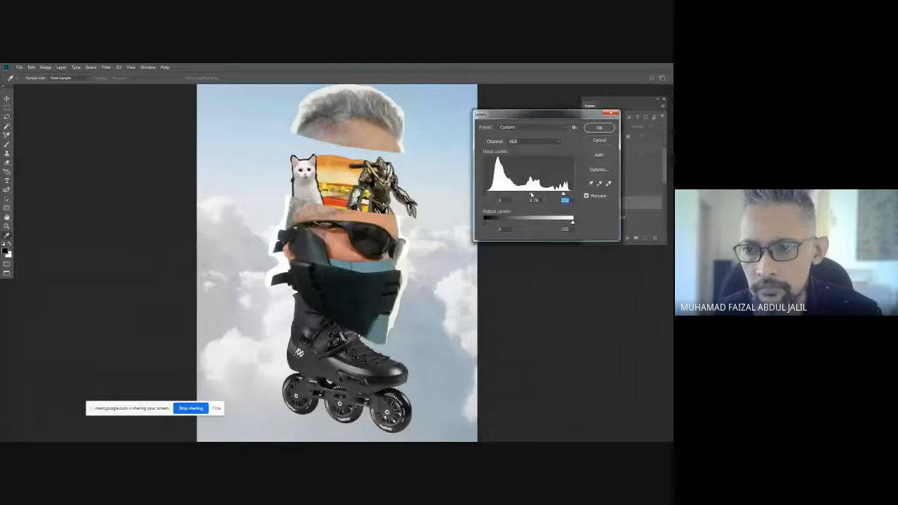
drag(530, 195, 569, 195)
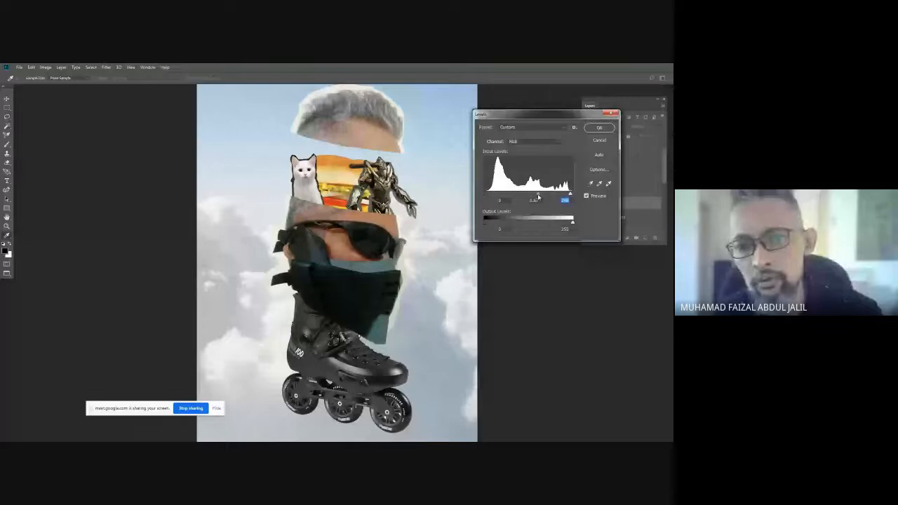
drag(538, 197, 537, 197)
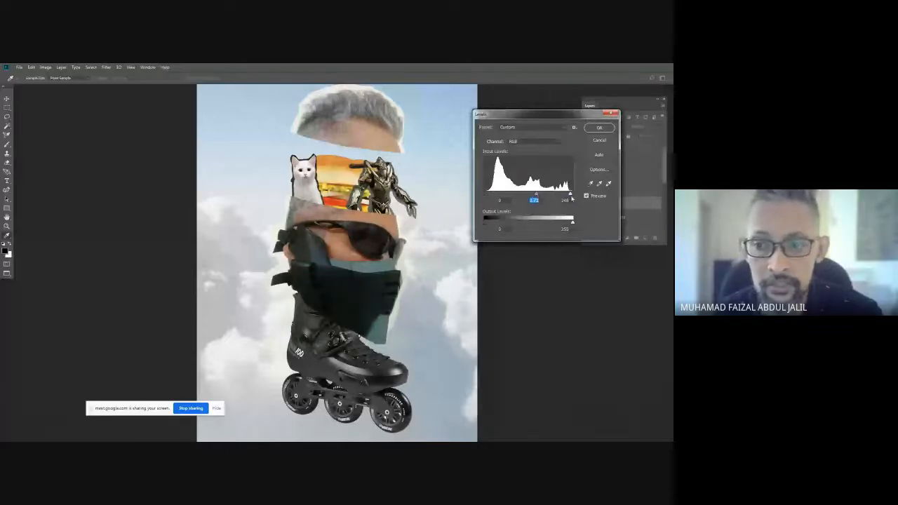
click(569, 194)
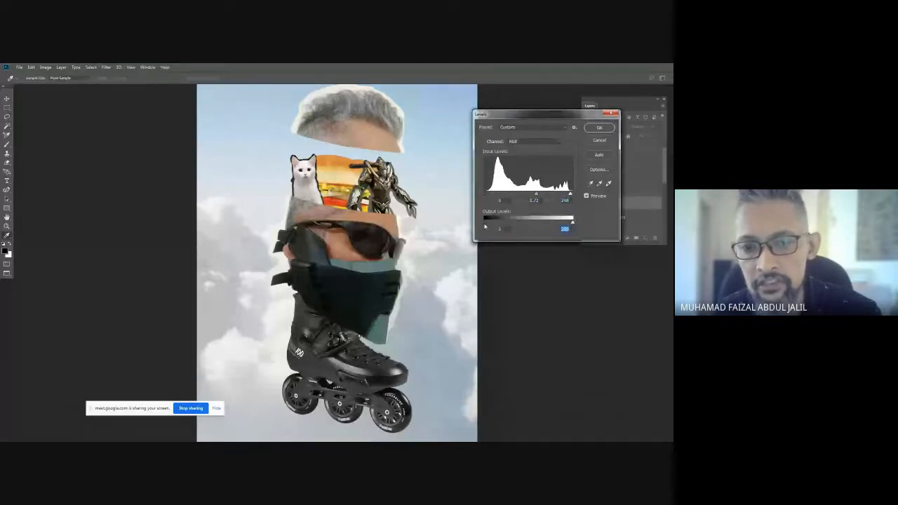
Raise the black output level to about 23, lower the midtones to about 0.56, and apply the Levels adjustment to the masked face.
drag(485, 223, 491, 223)
drag(537, 194, 540, 195)
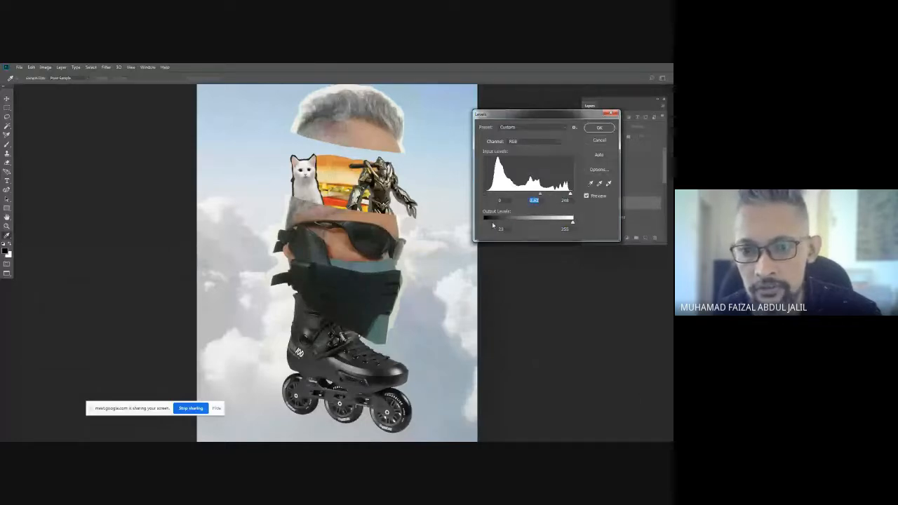
click(492, 223)
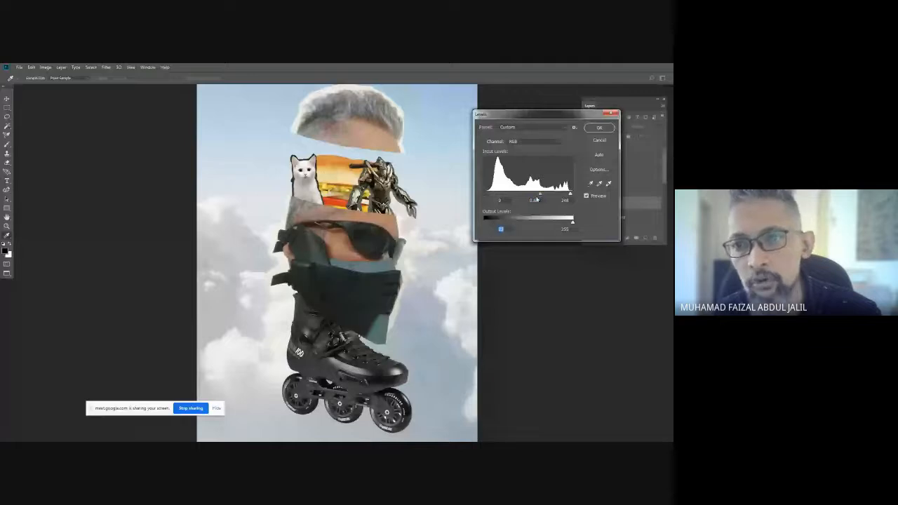
drag(541, 196, 543, 196)
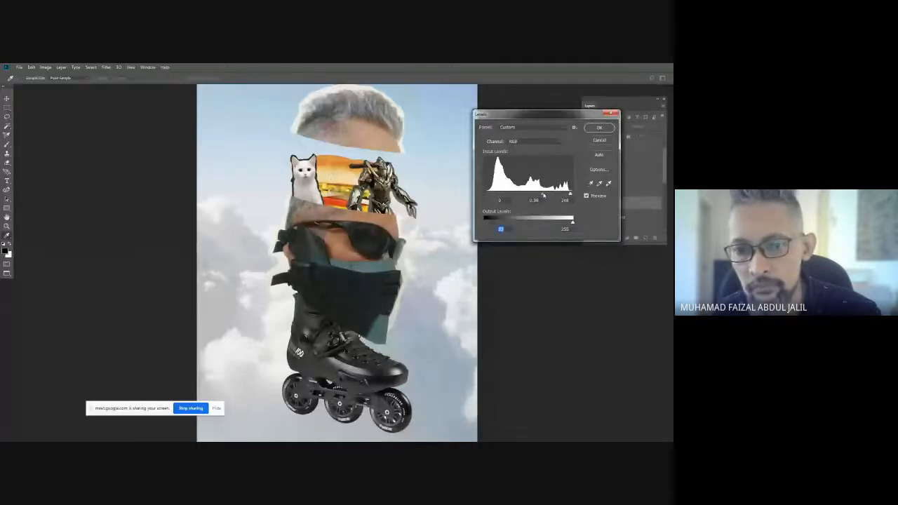
click(543, 195)
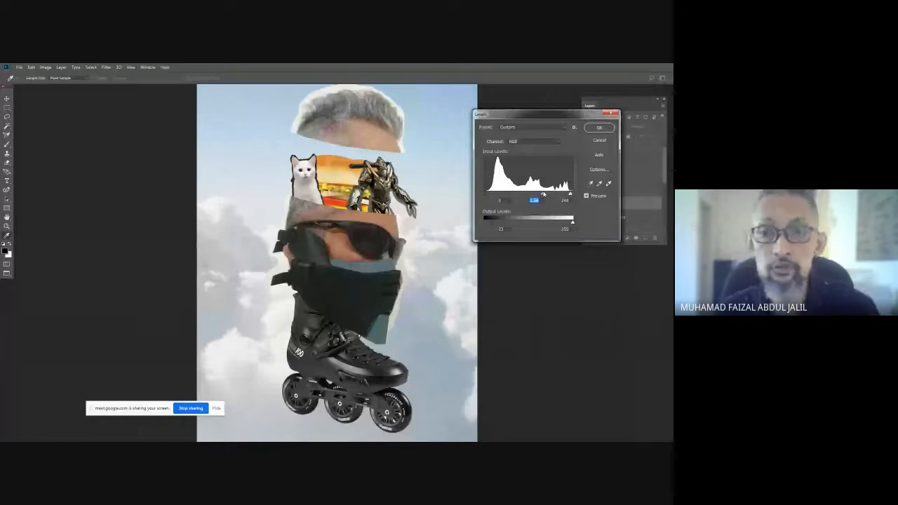
click(599, 127)
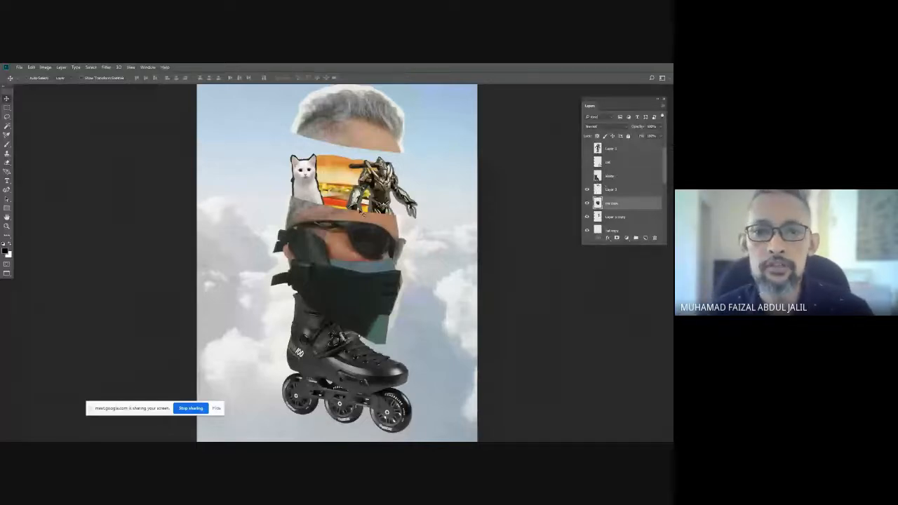
Select the layer of the top hair and forehead slice and darken its midtones with Levels.
right_click(350, 130)
click(355, 141)
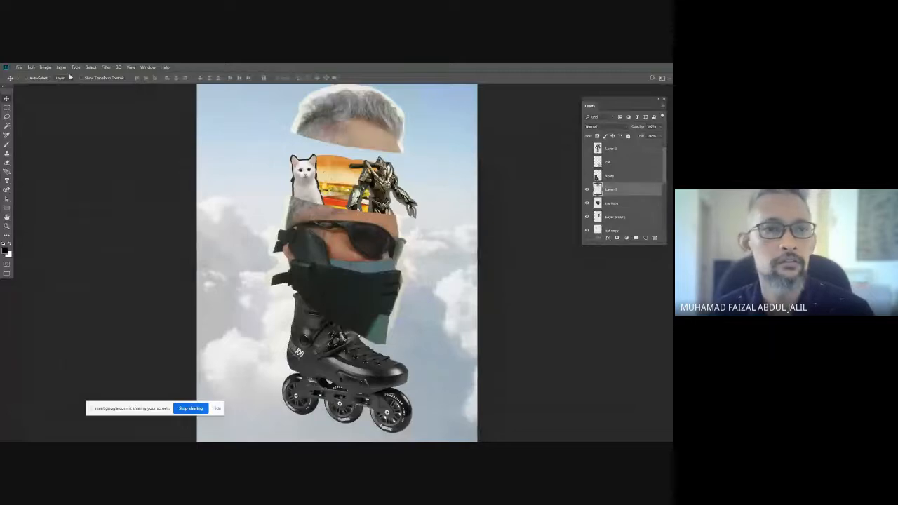
click(45, 67)
mouse_move(65, 87)
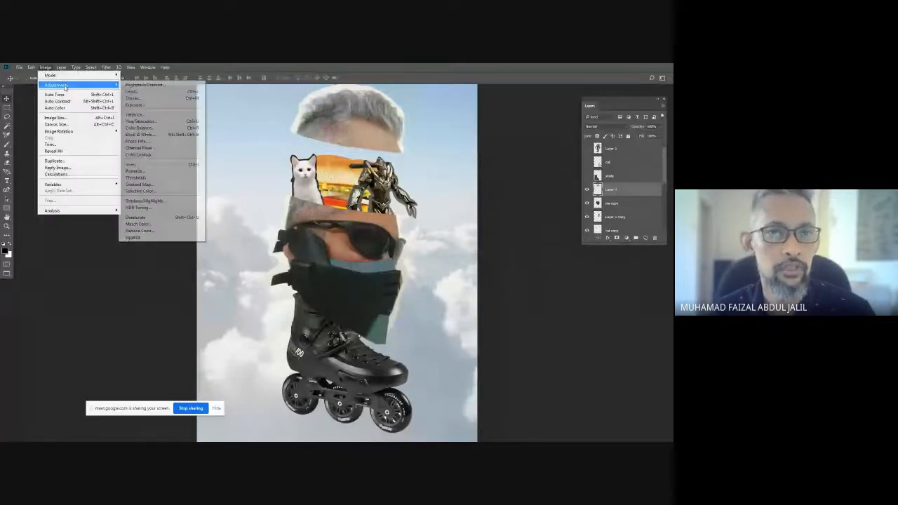
click(131, 92)
drag(533, 195, 538, 197)
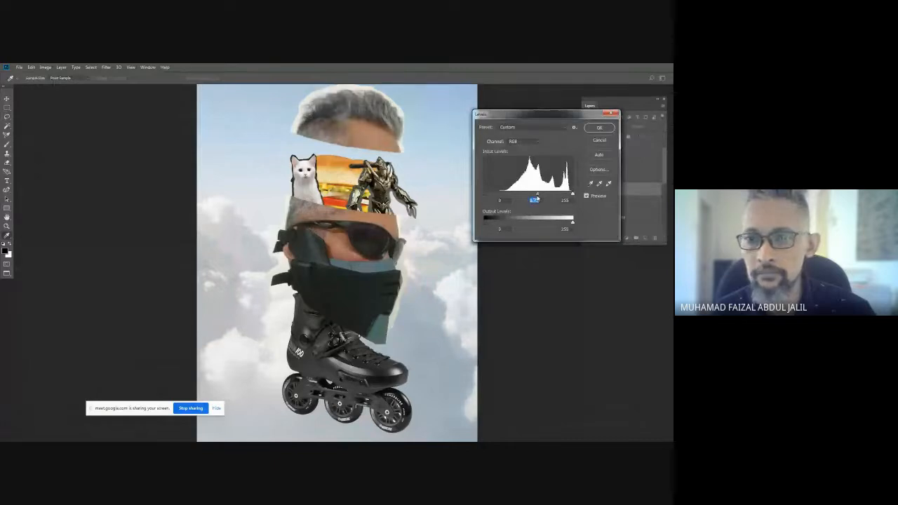
click(600, 129)
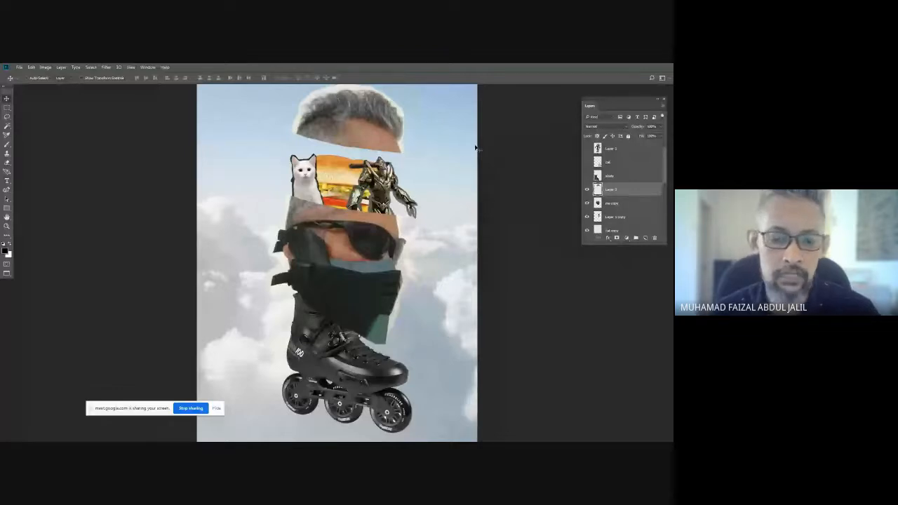
Select the cat copy layer and copy both of the cat's eyes onto a new layer using the Lasso tool.
key(ctrl)
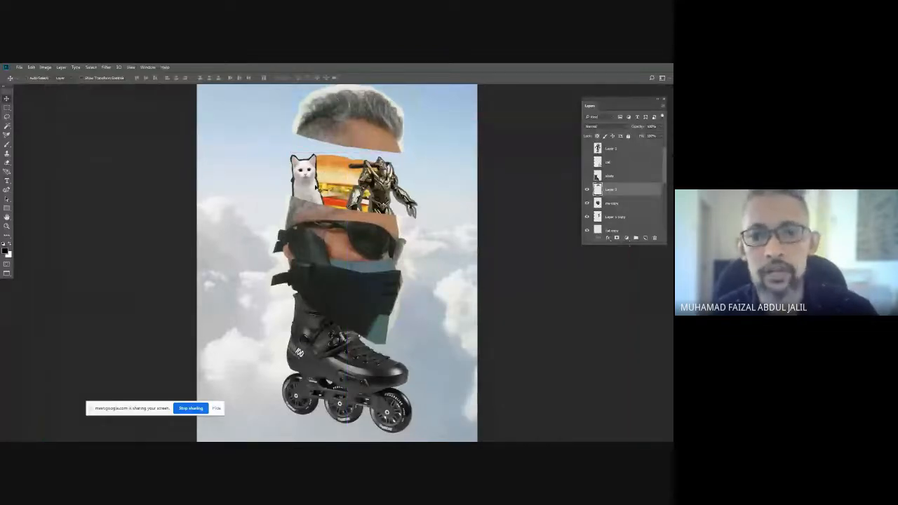
scroll(306, 177, up, 5)
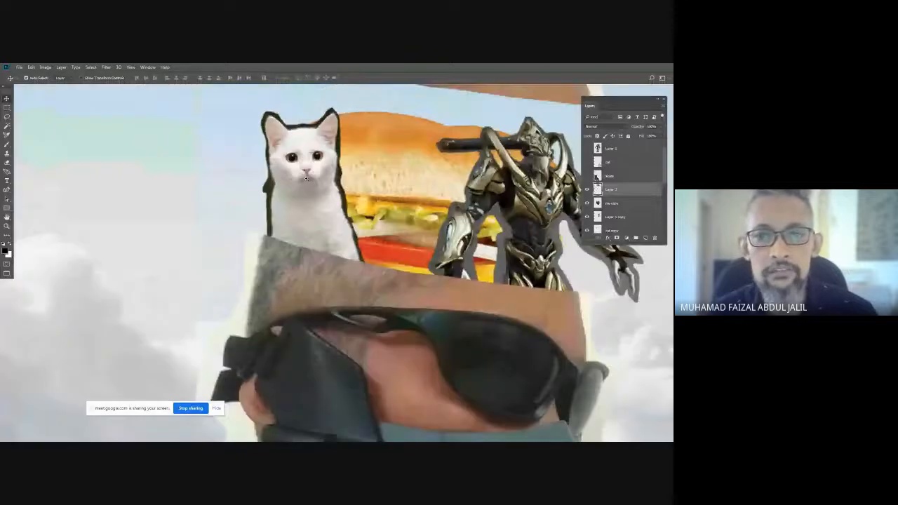
scroll(305, 177, up, 2)
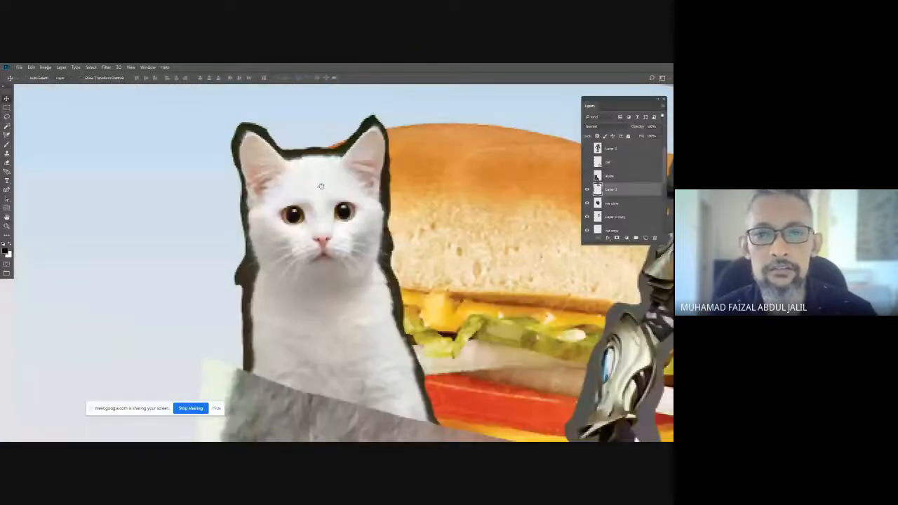
drag(321, 185, 322, 189)
ctrl+click(350, 215)
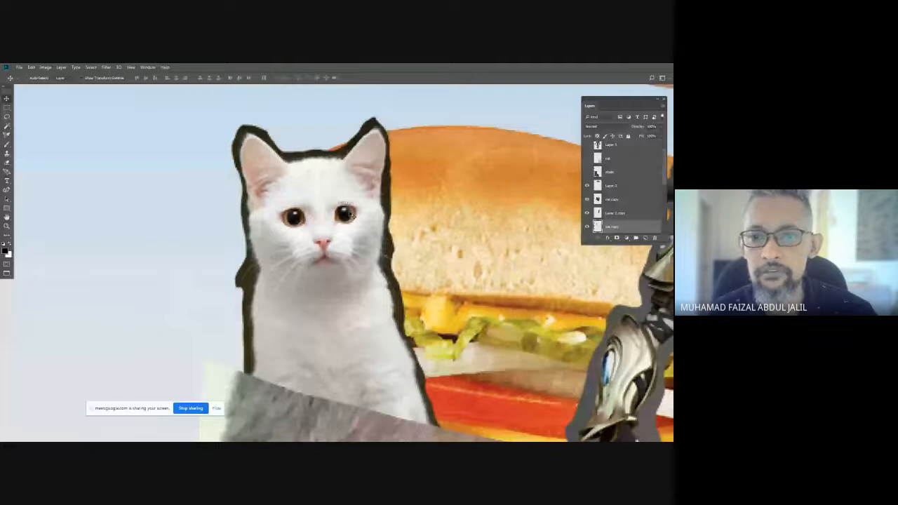
key(l)
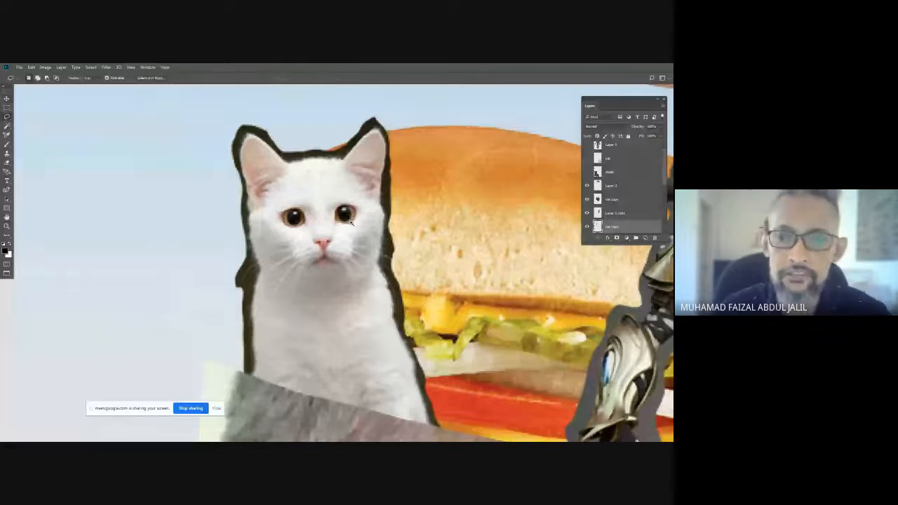
scroll(351, 221, up, 2)
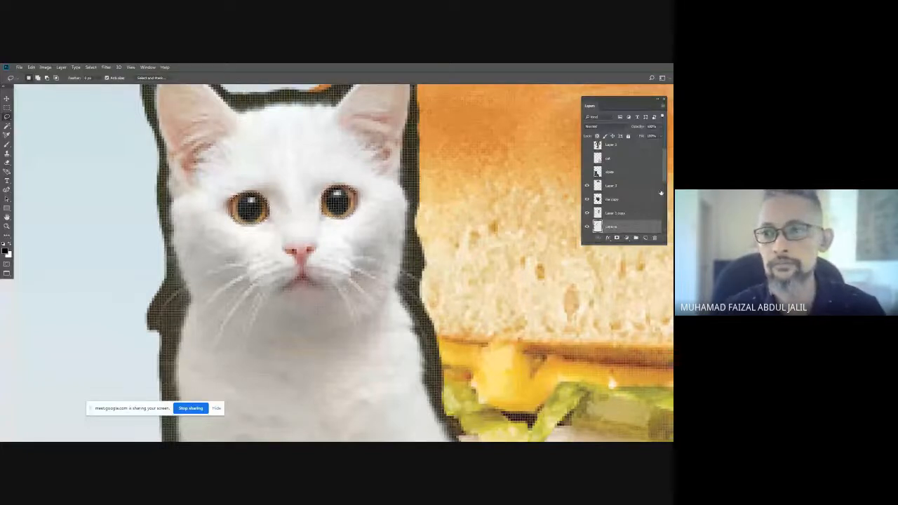
Hide and show the cat copy layer to check the separated eyes on their own layer.
scroll(660, 193, down, 1)
scroll(663, 184, down, 1)
click(587, 211)
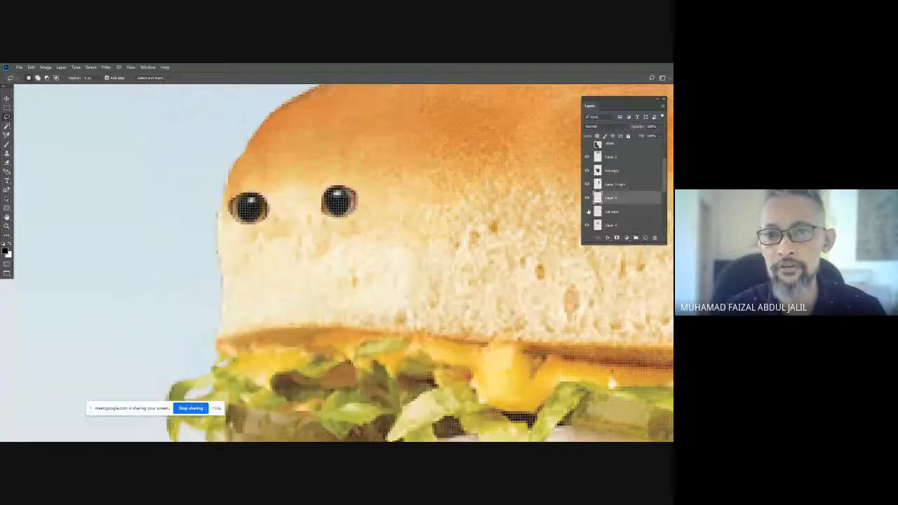
click(587, 211)
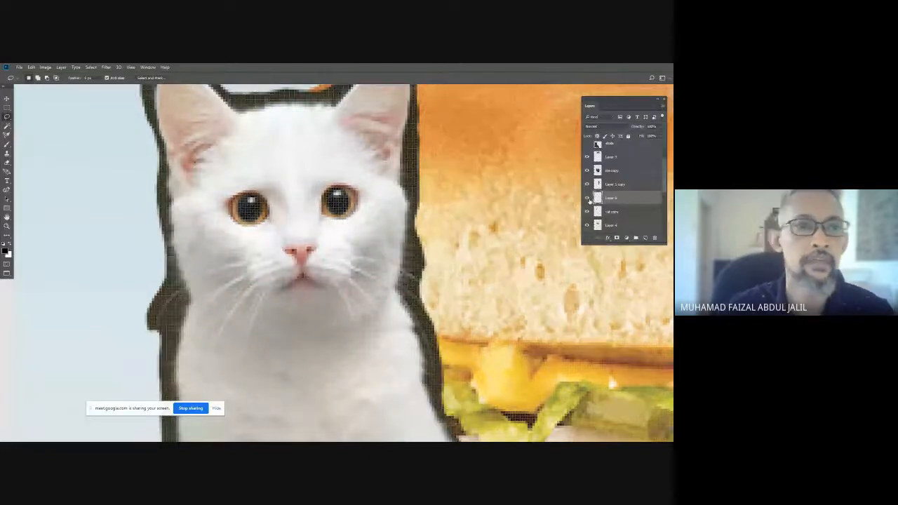
Try to recolour the cat's eyes with Color Balance.
click(45, 67)
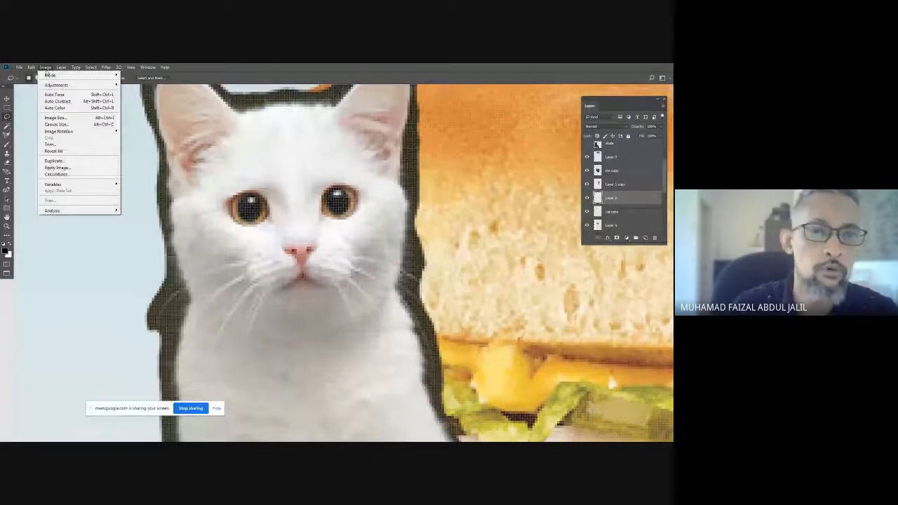
mouse_move(63, 84)
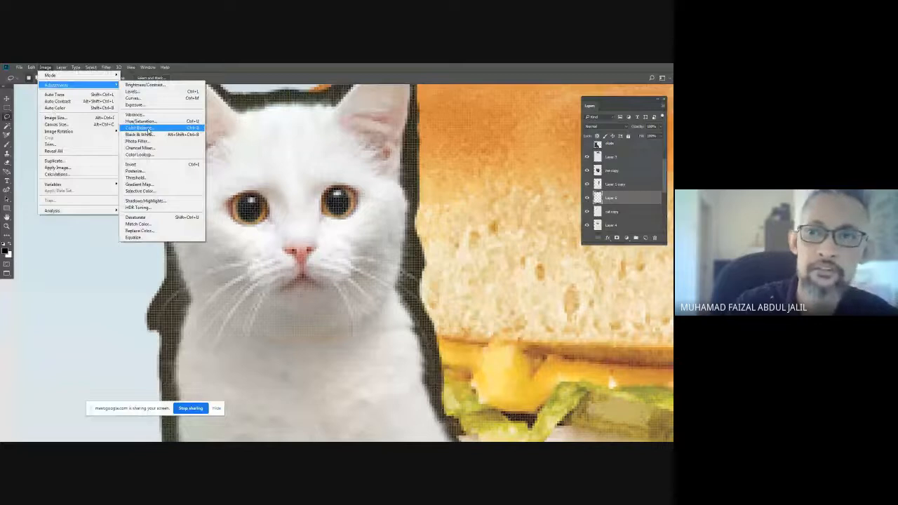
click(148, 128)
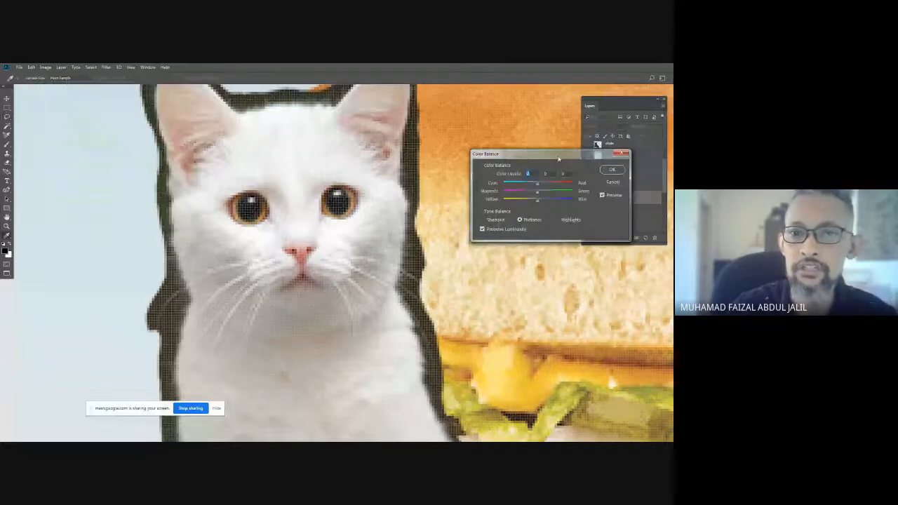
mouse_move(537, 184)
mouse_down()
mouse_move(567, 185)
mouse_move(518, 192)
mouse_move(565, 200)
mouse_move(537, 200)
mouse_up()
click(612, 181)
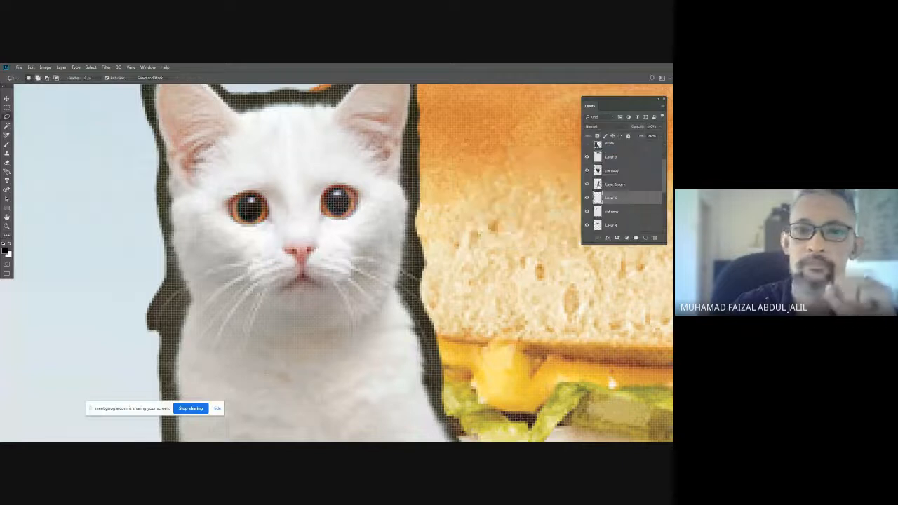
Recolour the cat's eyes turquoise blue with Hue/Saturation, using saturation +17 and lightness -20.
click(45, 66)
mouse_move(70, 87)
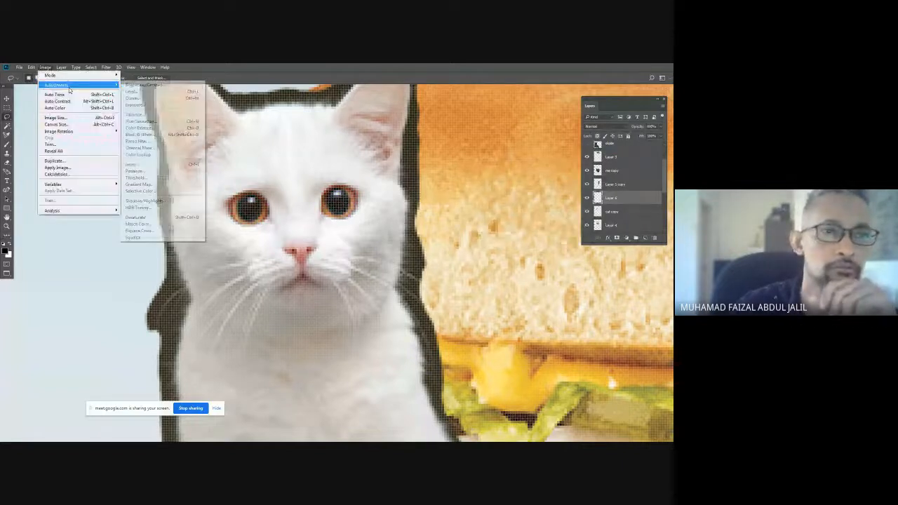
click(140, 121)
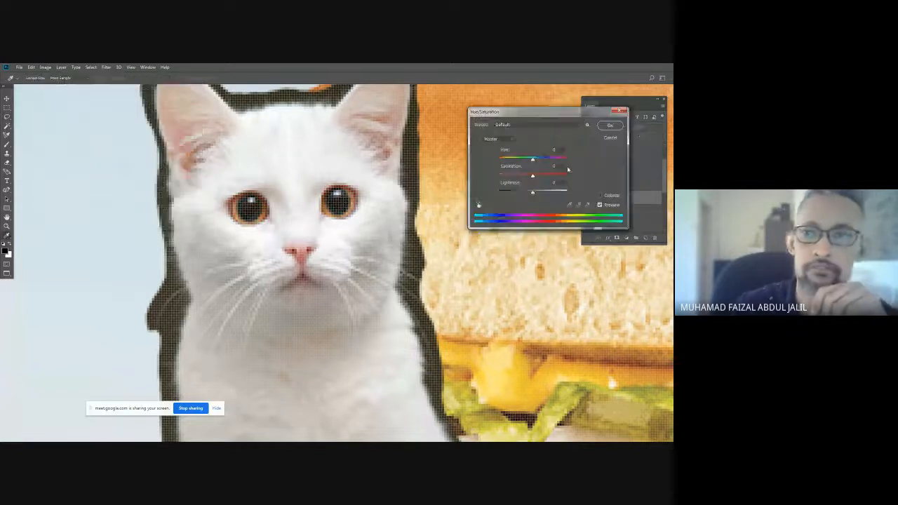
drag(532, 159, 526, 192)
click(530, 175)
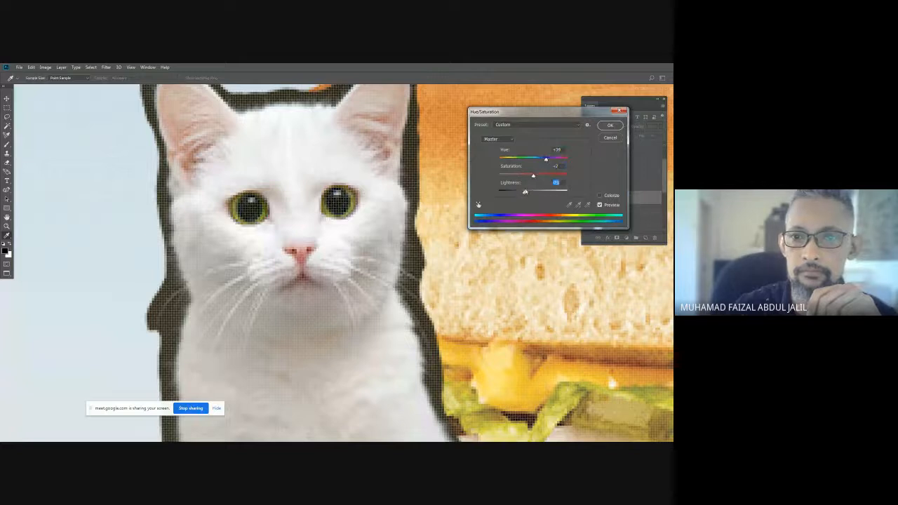
drag(546, 160, 564, 159)
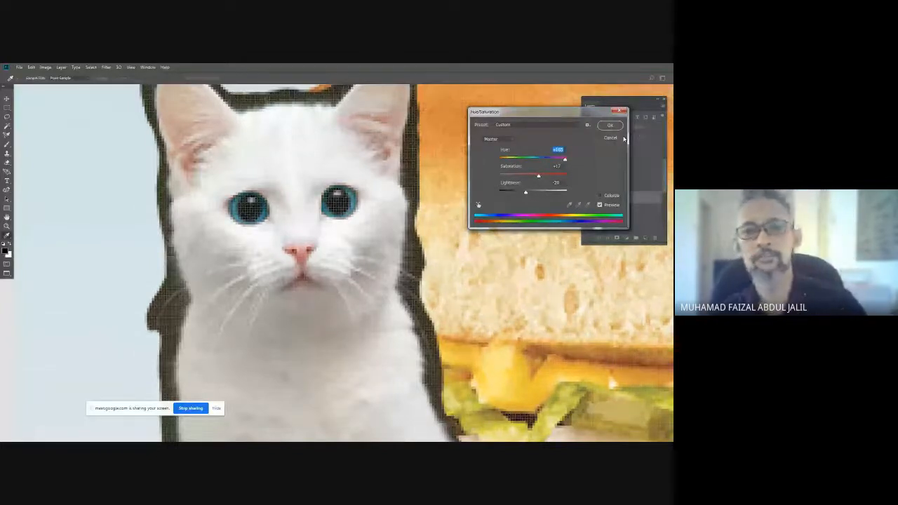
click(611, 125)
key(ctrl+minus)
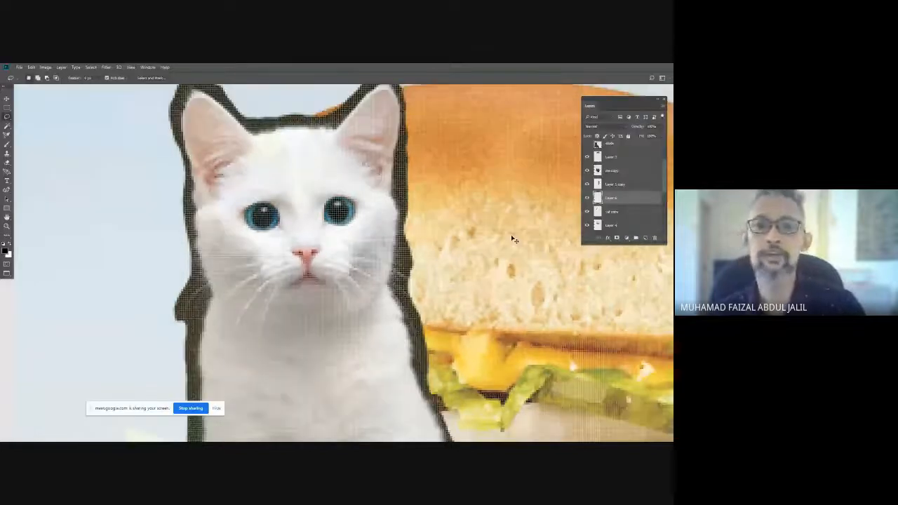
key(ctrl+0)
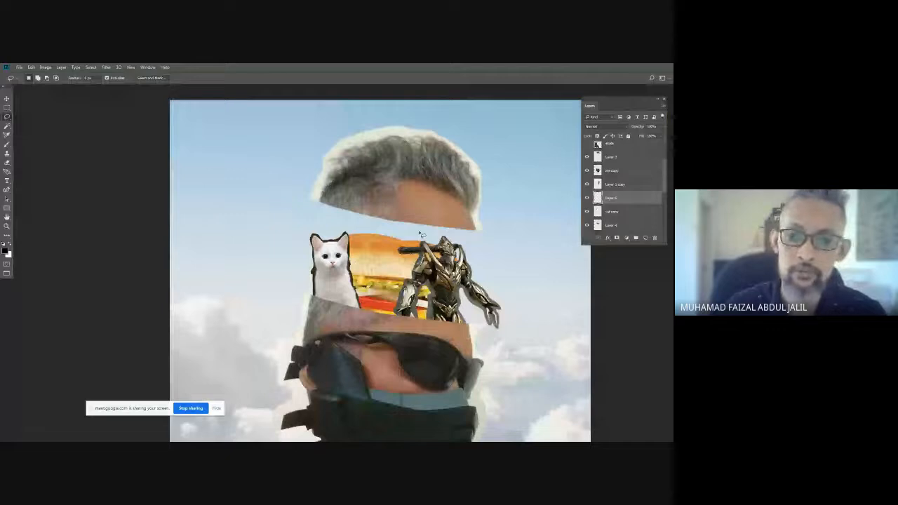
drag(394, 297, 375, 156)
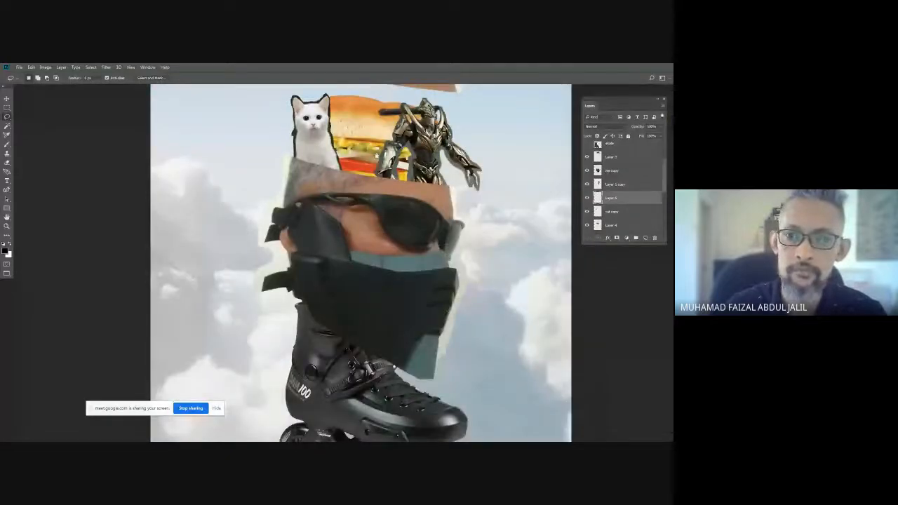
drag(377, 156, 372, 161)
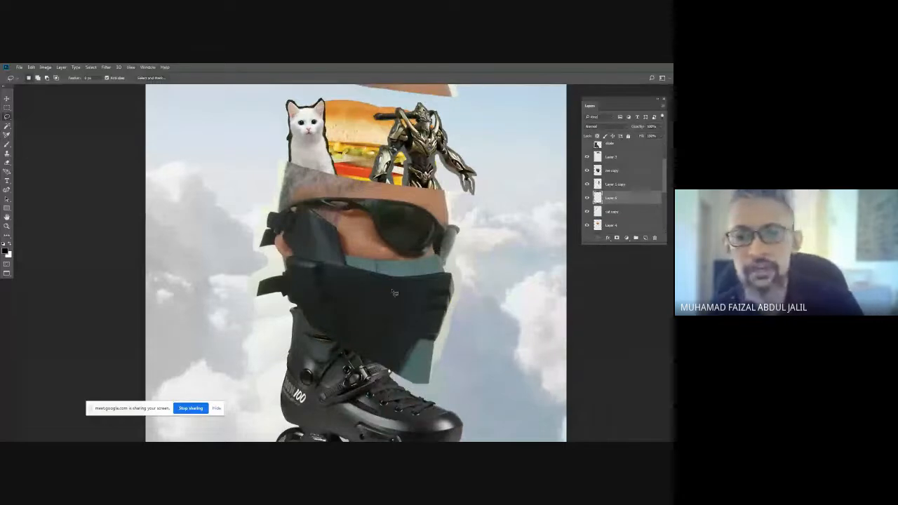
key(ctrl+0)
Browse for files to open and go to the week2 ref folder of the digital illustration short-semester course.
key(ctrl+o)
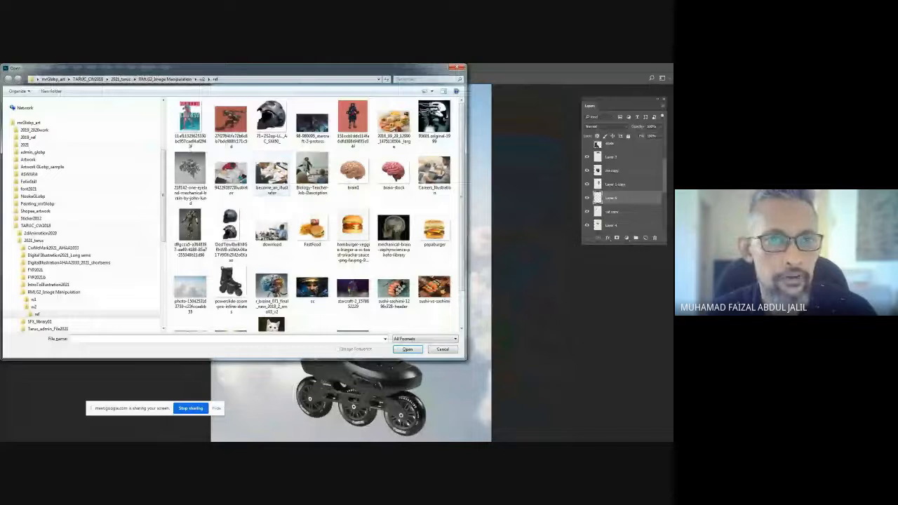
click(120, 79)
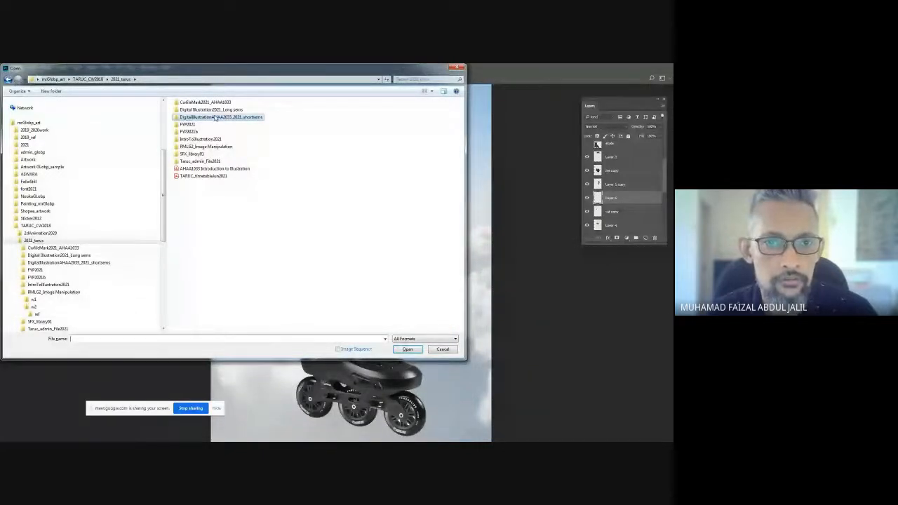
double_click(215, 117)
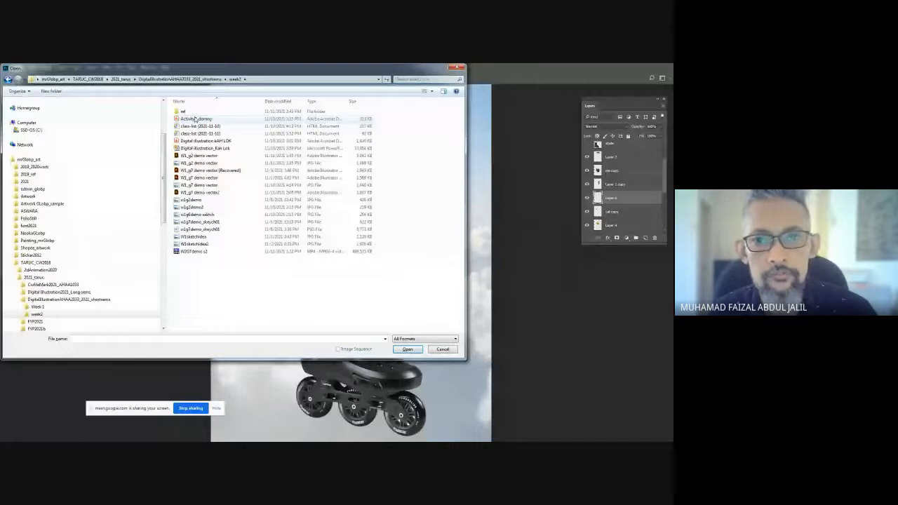
double_click(184, 111)
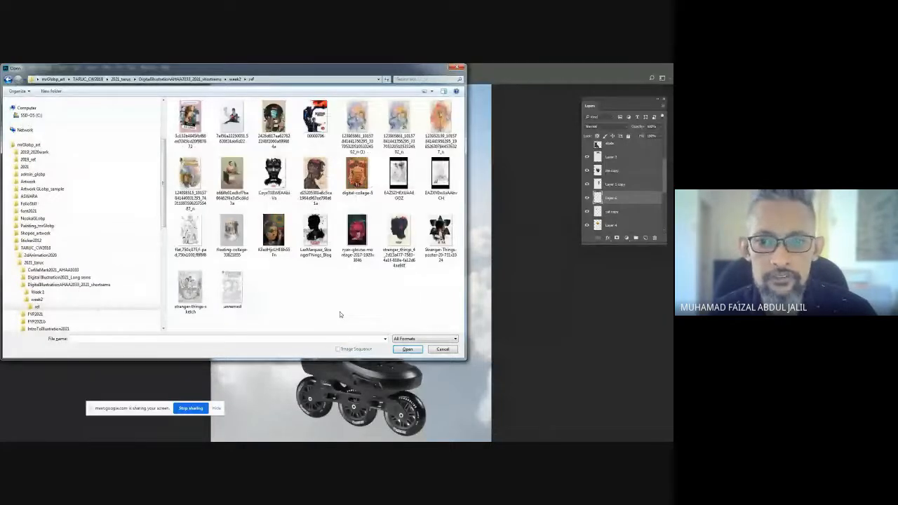
Select ten collage and head-silhouette reference images in the week2 ref folder, including floating-collage and digital-collage-5, and copy them.
click(272, 239)
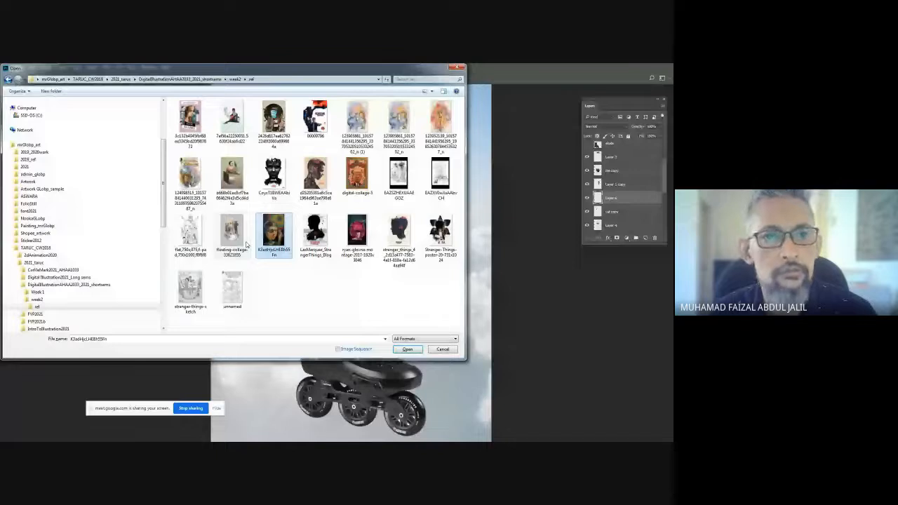
ctrl+click(241, 238)
ctrl+click(232, 176)
ctrl+click(231, 119)
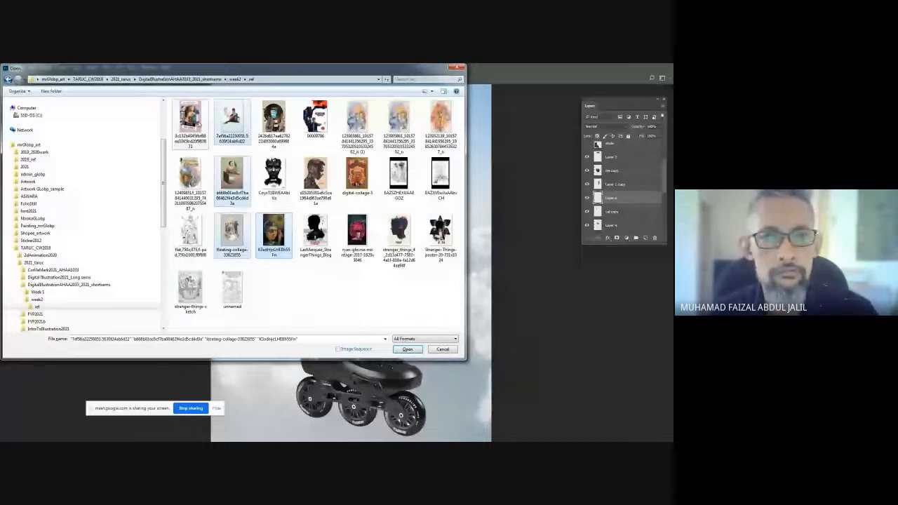
ctrl+click(190, 120)
ctrl+click(274, 119)
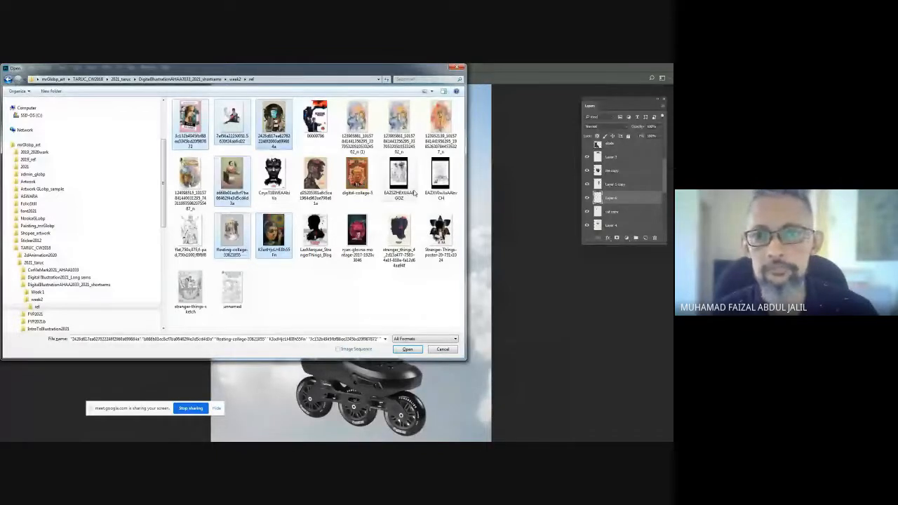
ctrl+click(356, 179)
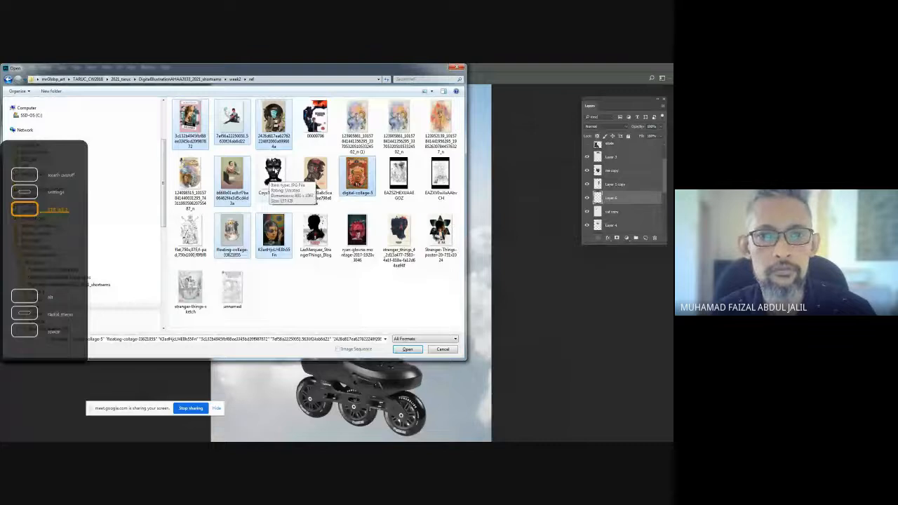
ctrl+click(272, 173)
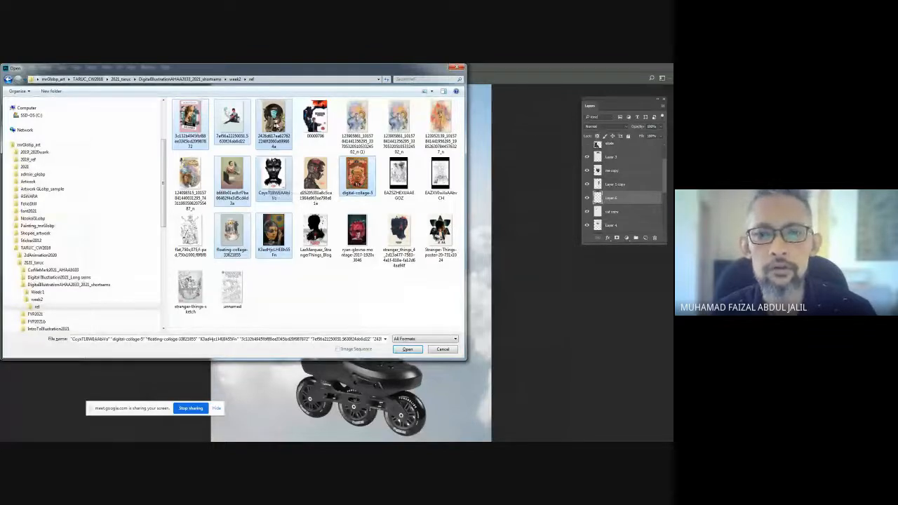
ctrl+click(315, 175)
ctrl+click(317, 233)
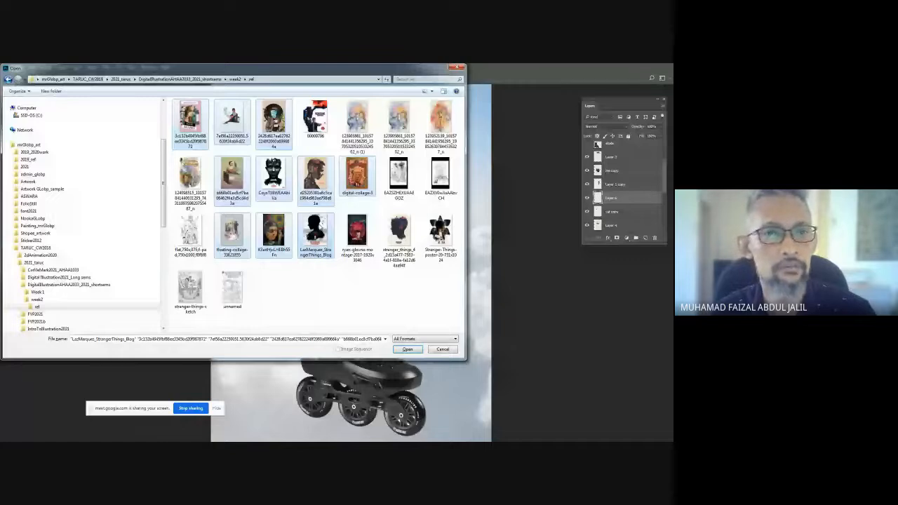
Go to the RMLG2_Image Manipulation w2 ref folder and paste the copied reference images there.
click(122, 79)
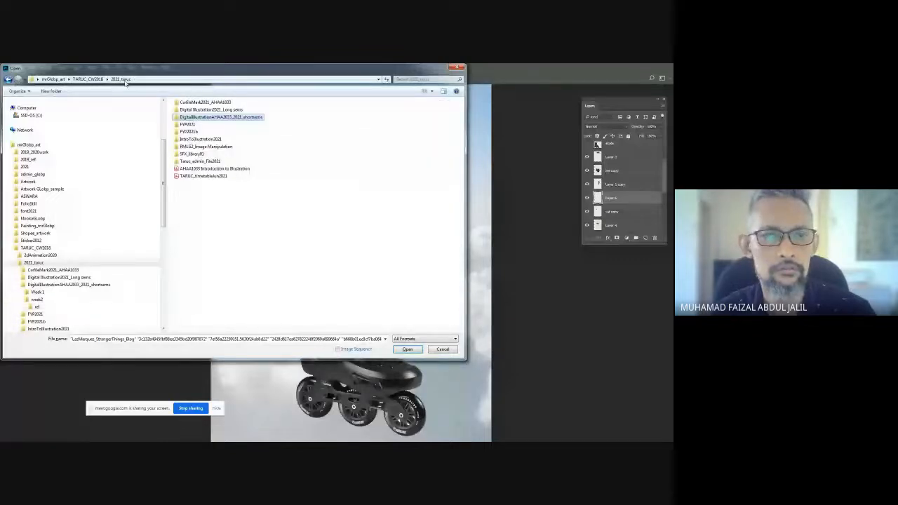
click(200, 146)
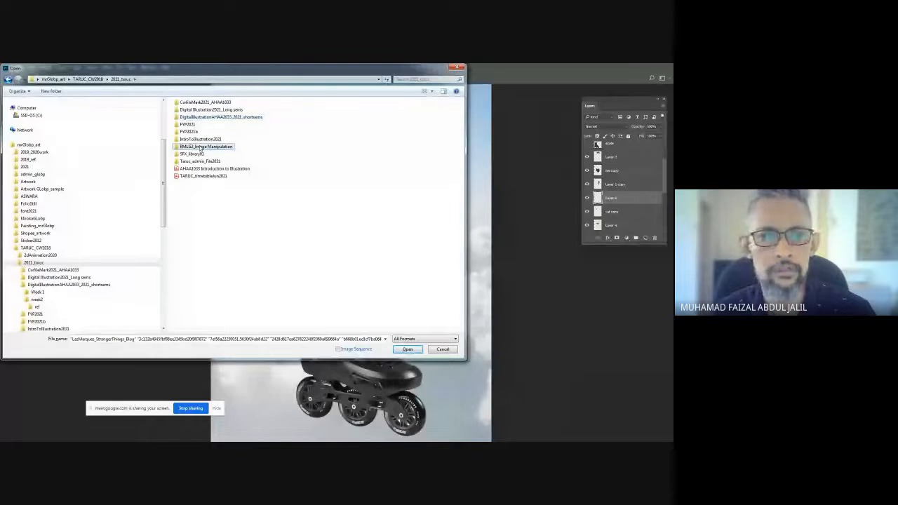
double_click(200, 147)
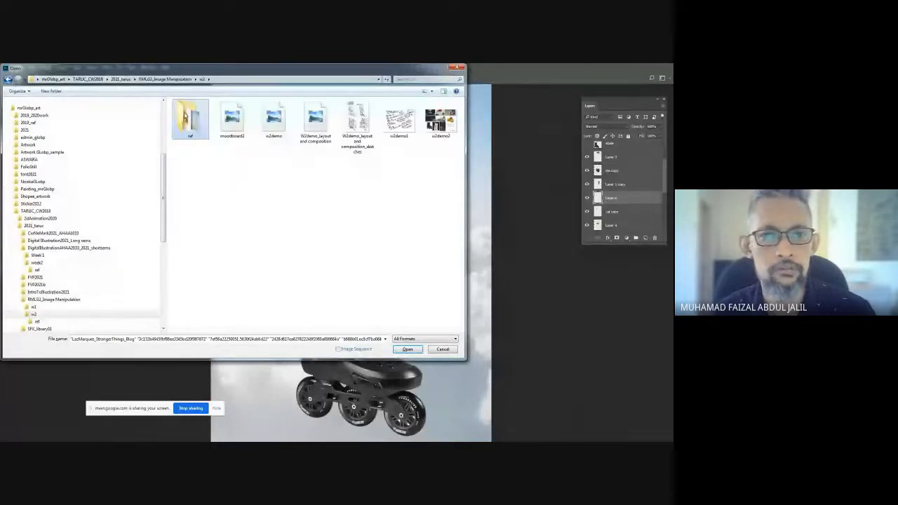
double_click(187, 118)
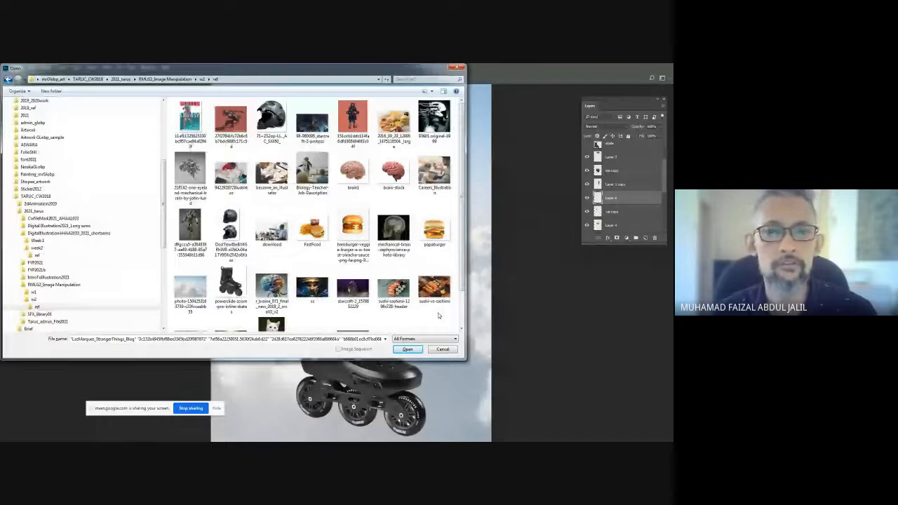
key(ctrl+v)
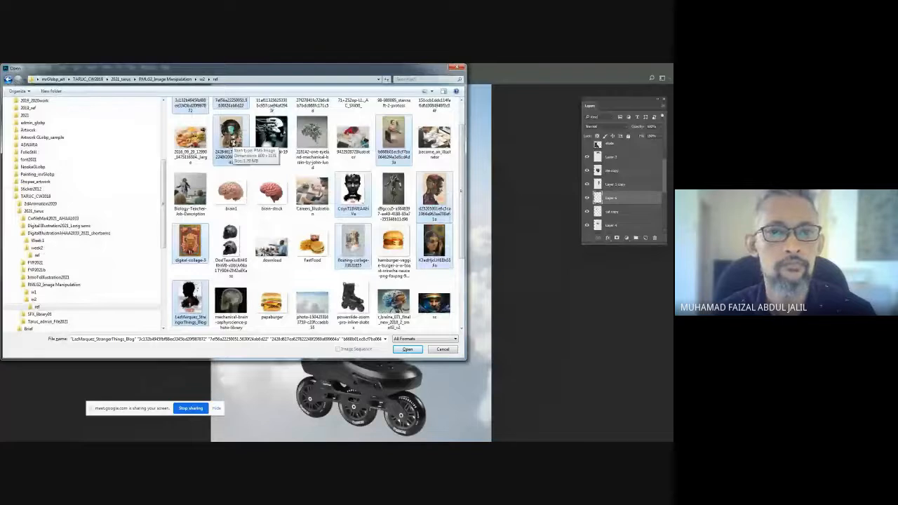
Open the collage of the faceless hatted figure with a black disc and view it reduced in different screen modes.
click(231, 137)
click(407, 349)
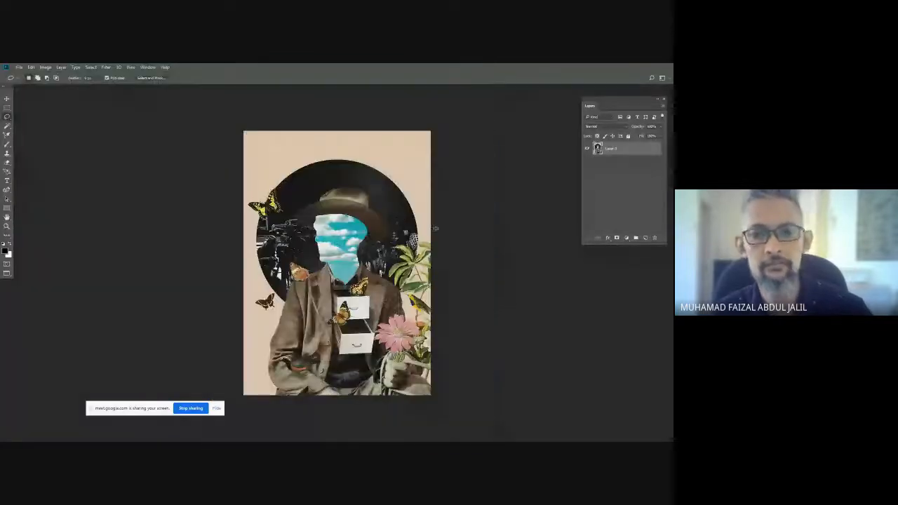
key(f)
key(ctrl+minus)
key(ctrl+minus)
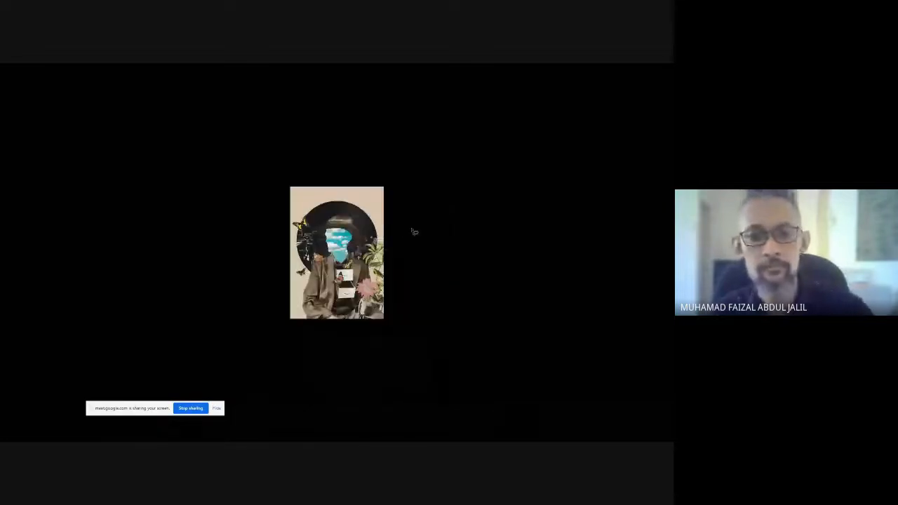
key(f)
key(f)
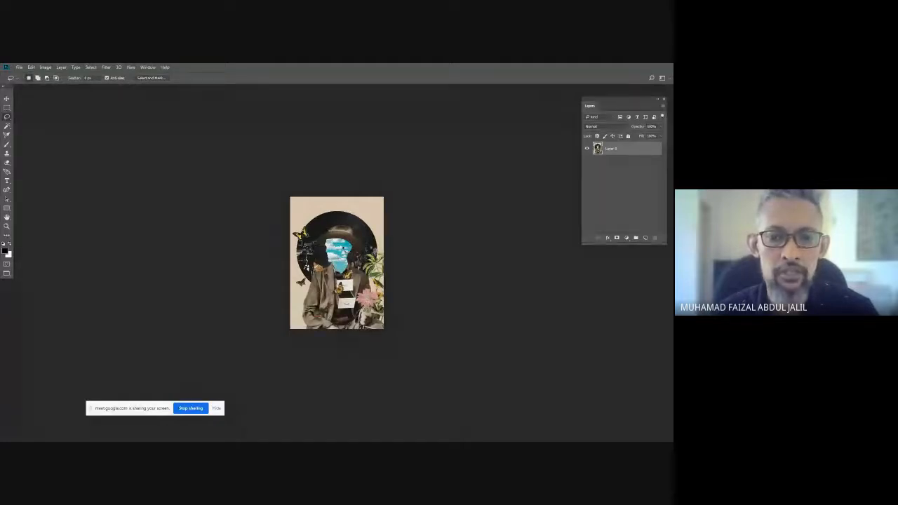
key(f)
key(f)
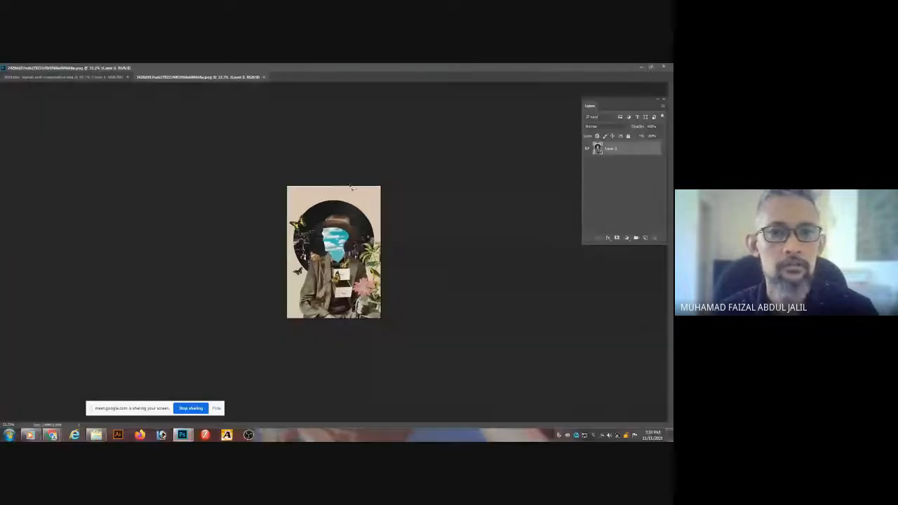
Return to the layout and composition document and show it in full-screen view with its menus and panels.
drag(200, 80, 77, 105)
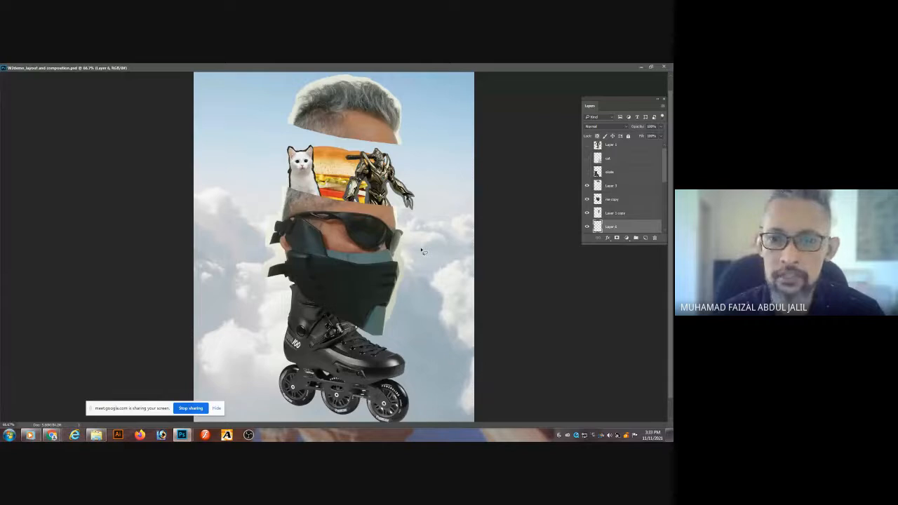
key(Tab)
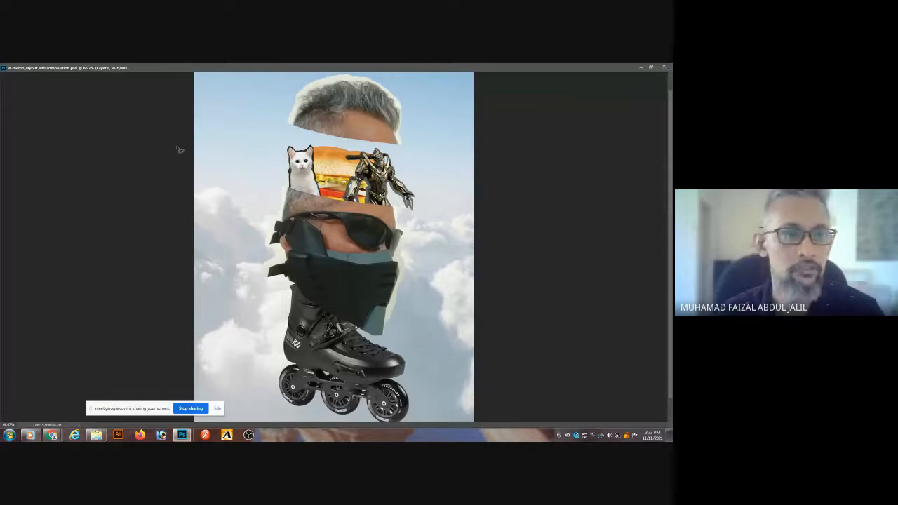
key(Tab)
key(f)
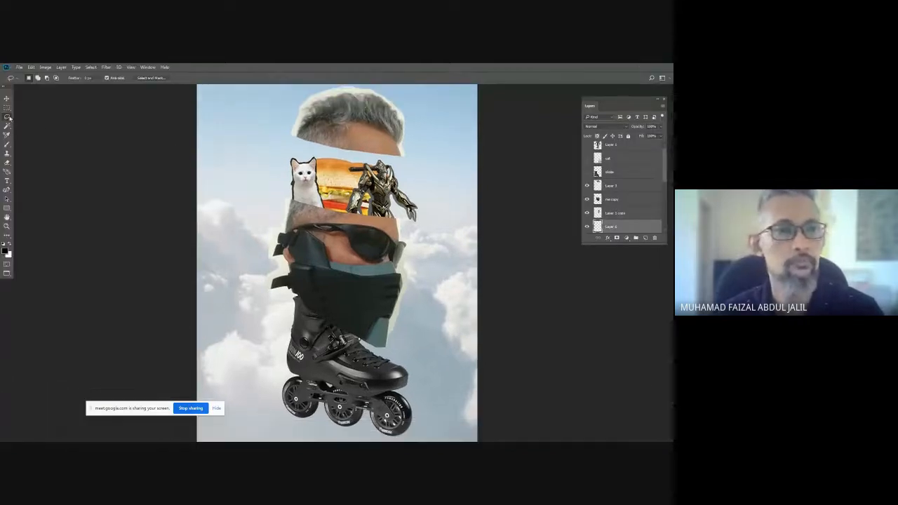
Choose the Elliptical Marquee tool and make the cloudy sky layer the active layer.
key(v)
click(6, 107)
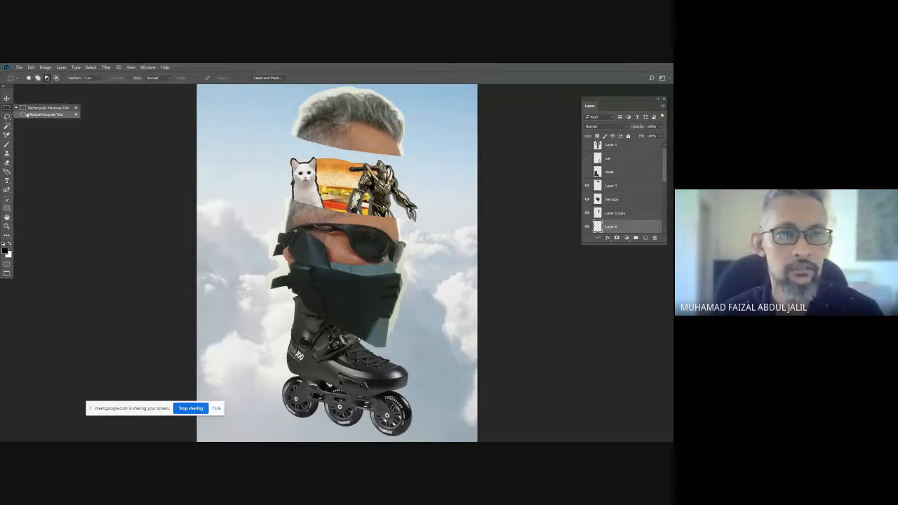
click(28, 114)
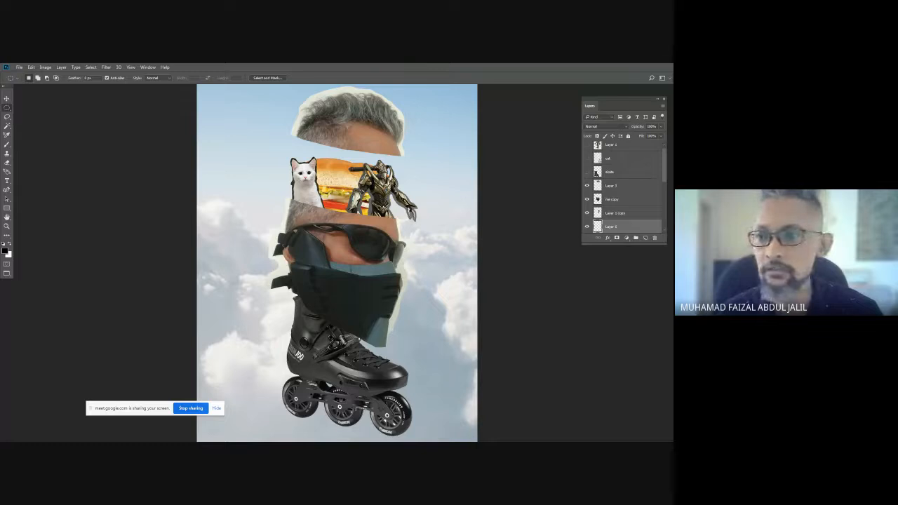
drag(663, 164, 663, 211)
click(639, 211)
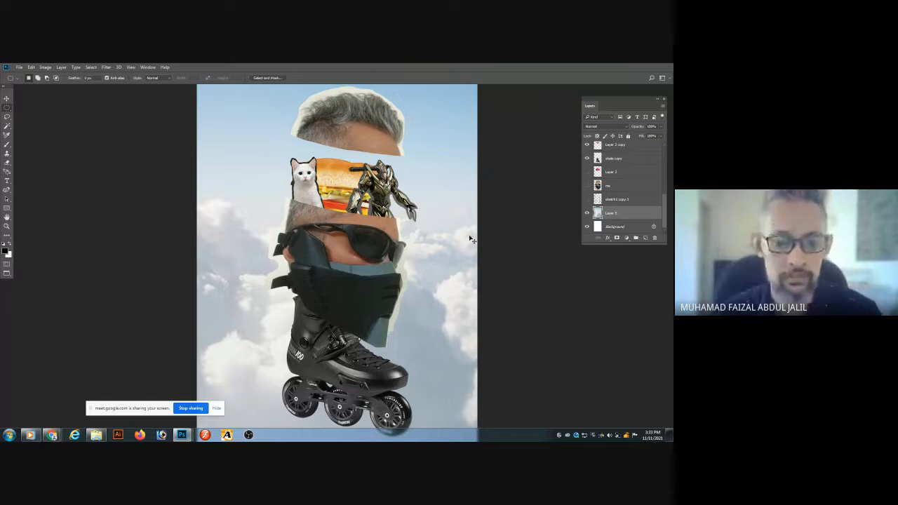
Select the whole canvas and hide and show the sky layer to check the background.
key(ctrl+a)
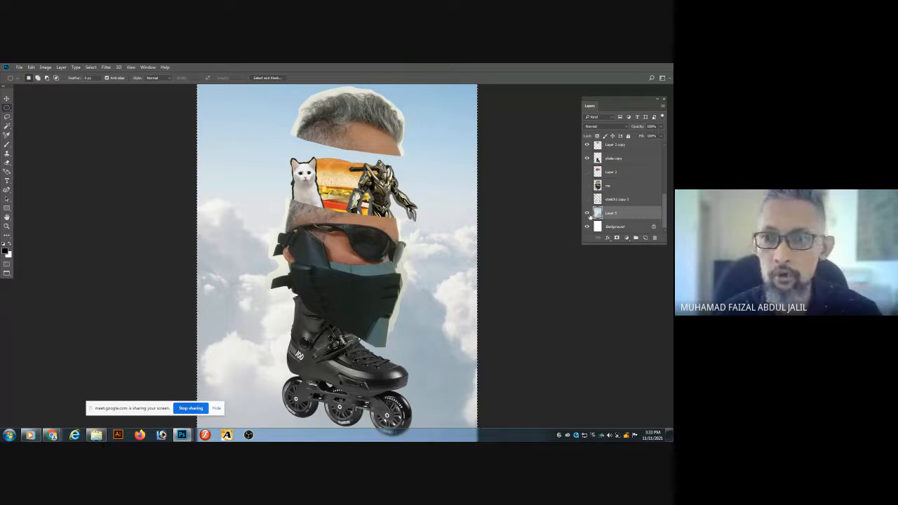
click(587, 213)
click(587, 214)
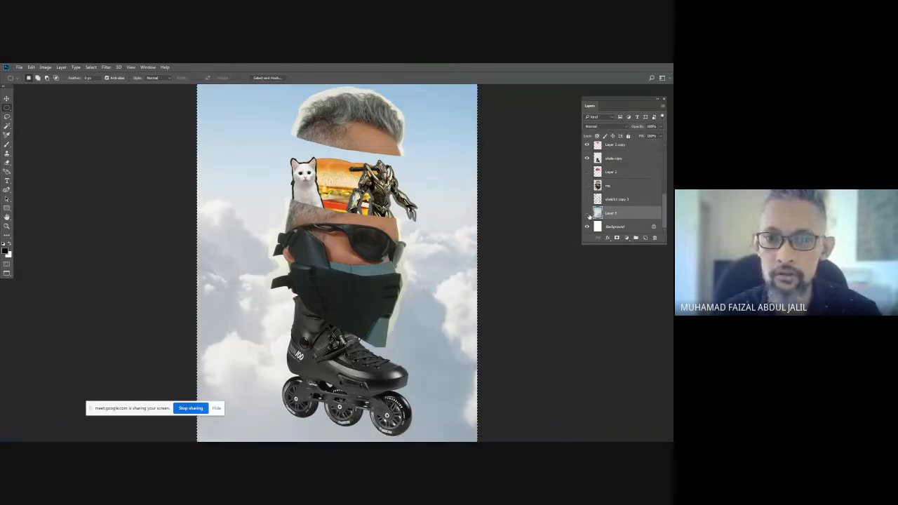
click(587, 213)
click(587, 213)
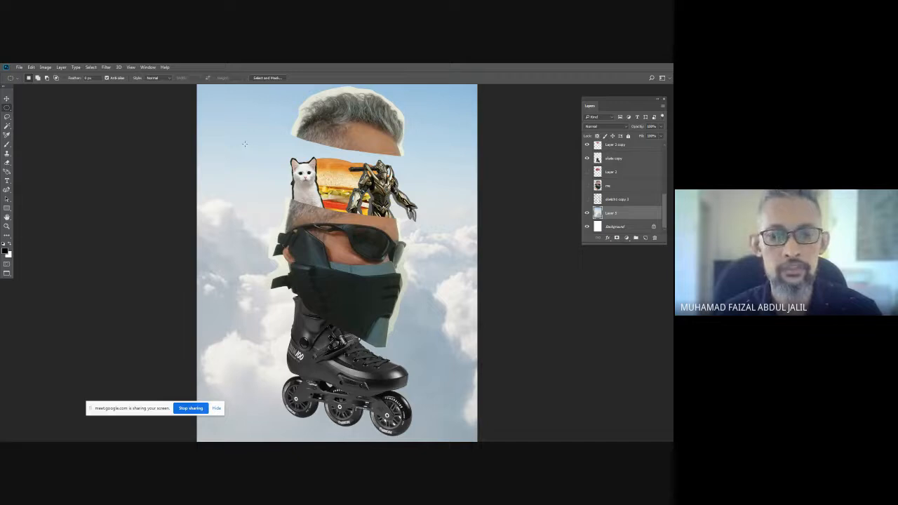
Draw a large circular selection around the middle of the head and add a new layer above the sky layer.
drag(244, 144, 466, 338)
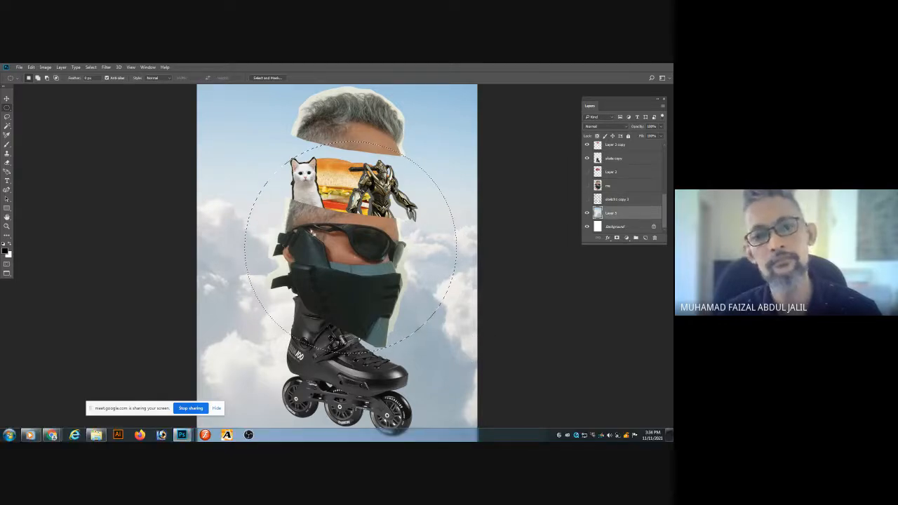
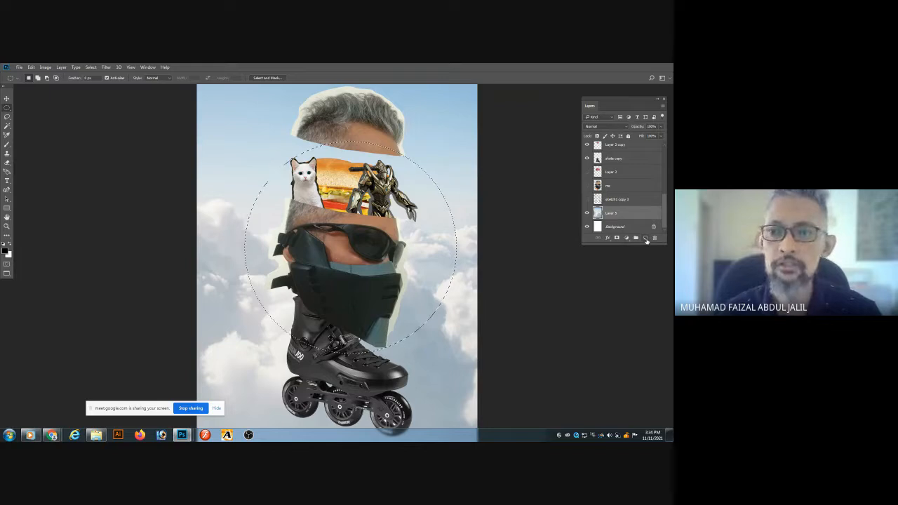
click(645, 239)
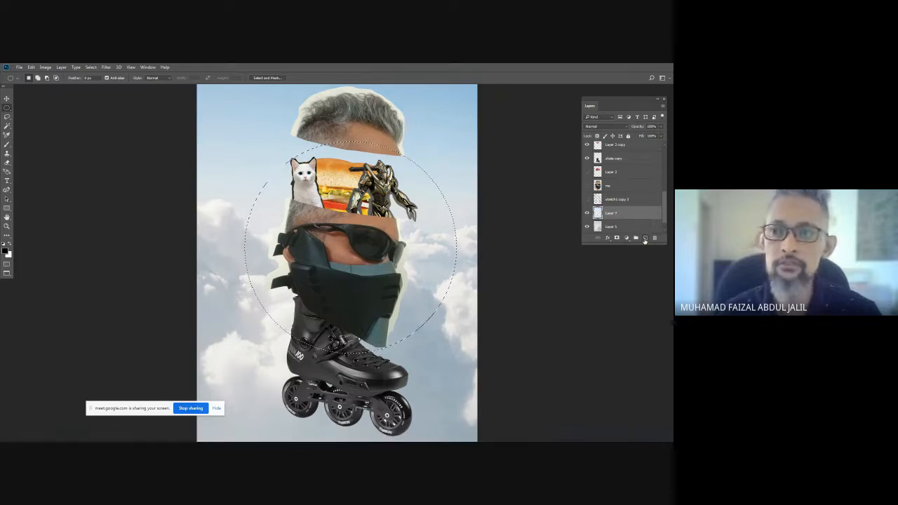
click(587, 215)
click(586, 215)
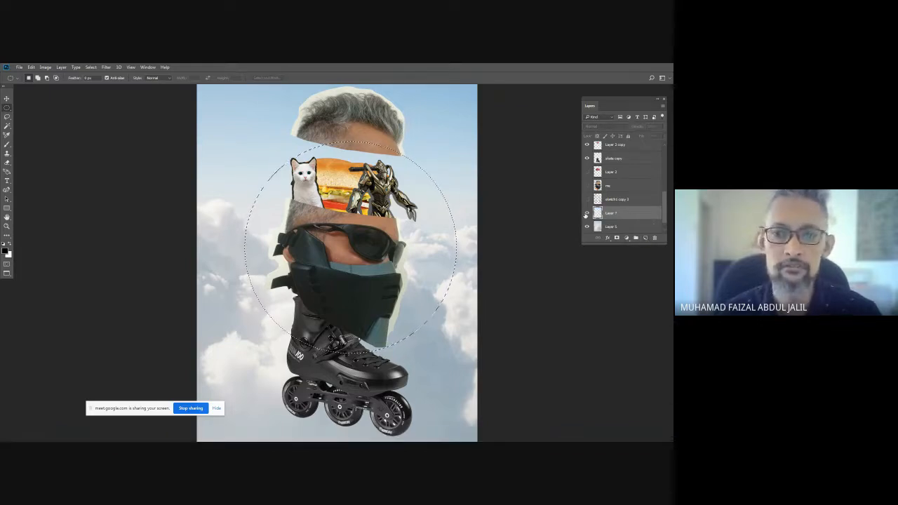
Bring up the fill and stroke commands for the circular selection on the new layer.
click(45, 68)
mouse_move(31, 68)
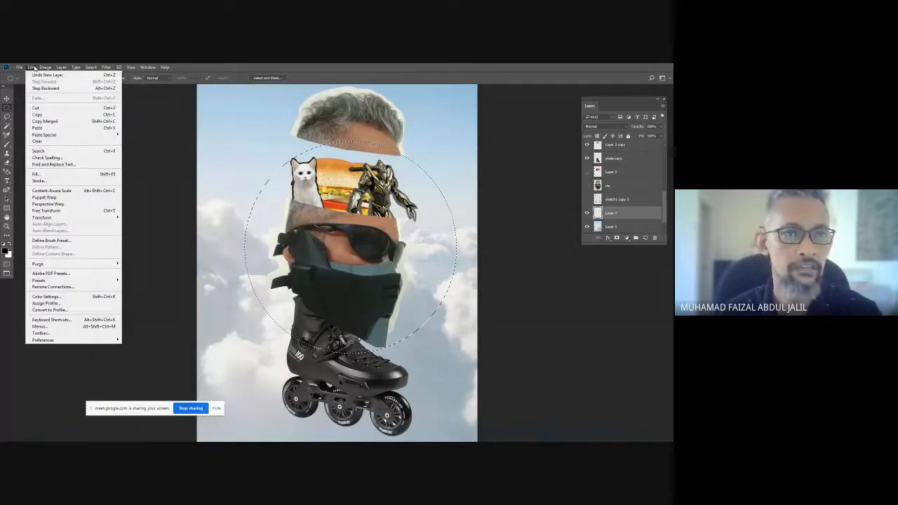
Paste the copied sky image into the circular selection with Paste Into.
mouse_move(62, 138)
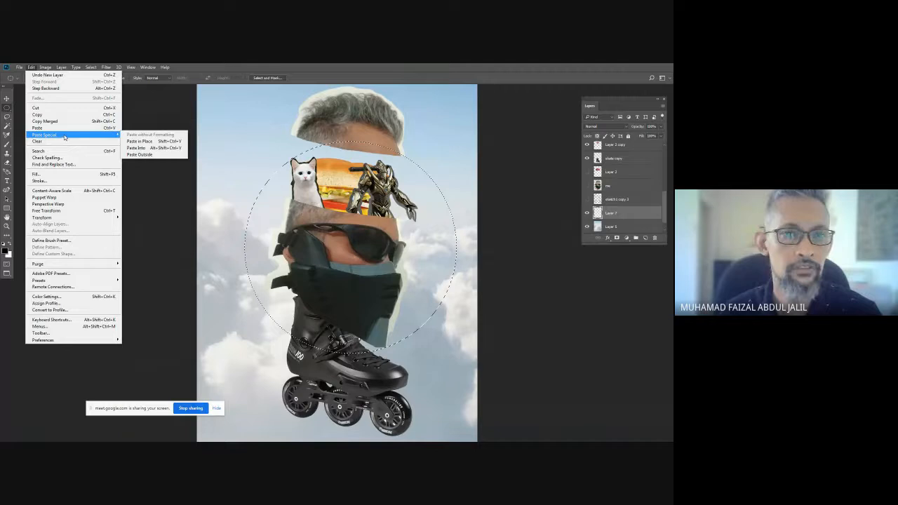
click(125, 150)
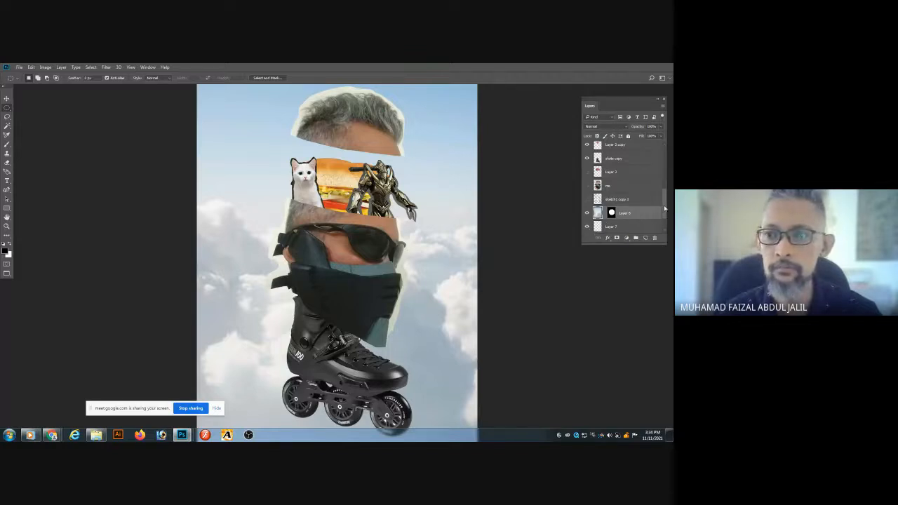
Compare the artwork with and without the full-size sky of Layer 5, leaving that layer hidden.
scroll(664, 208, down, 2)
click(588, 213)
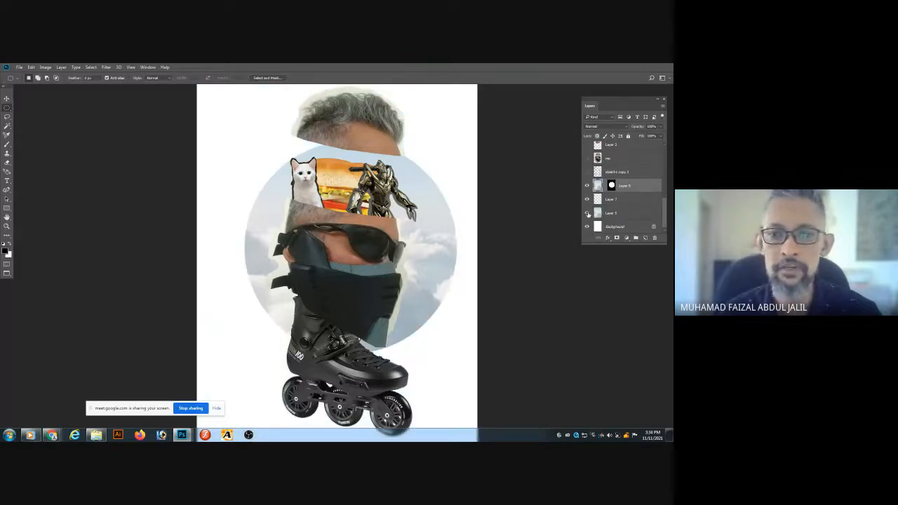
click(587, 213)
click(588, 213)
click(587, 213)
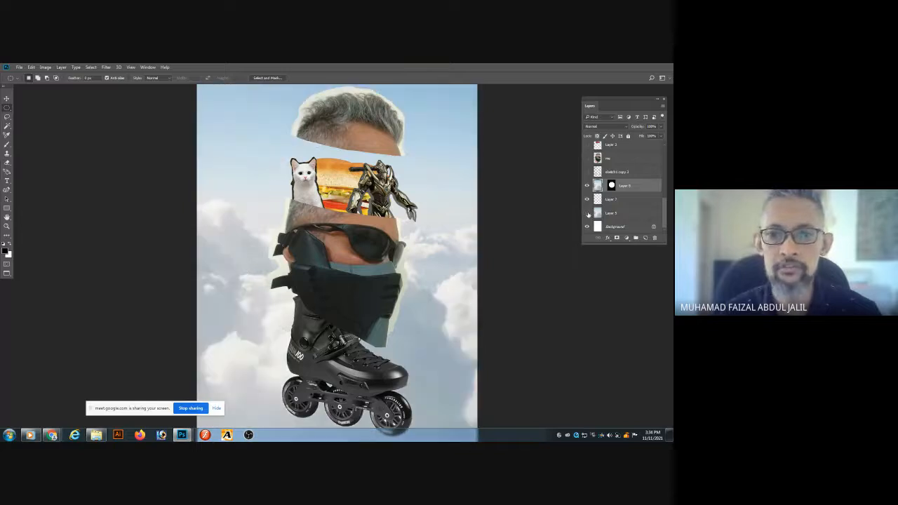
click(588, 213)
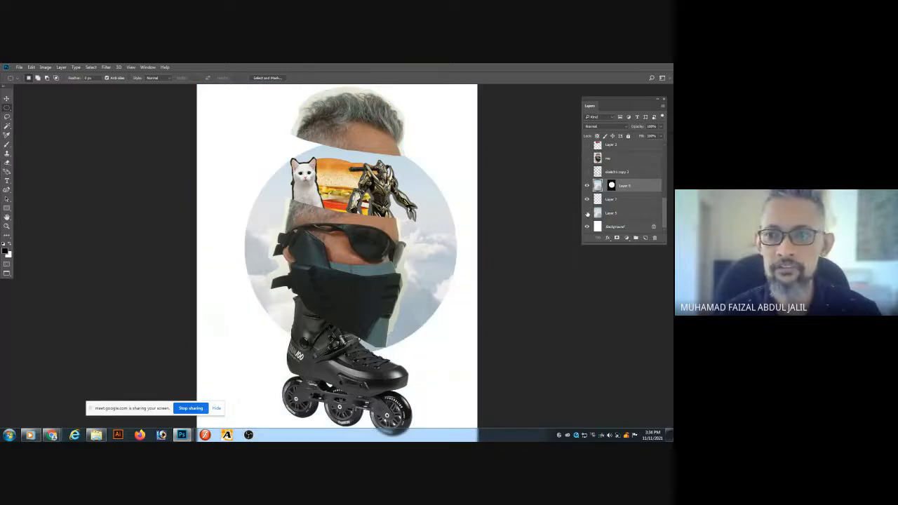
click(588, 213)
click(611, 213)
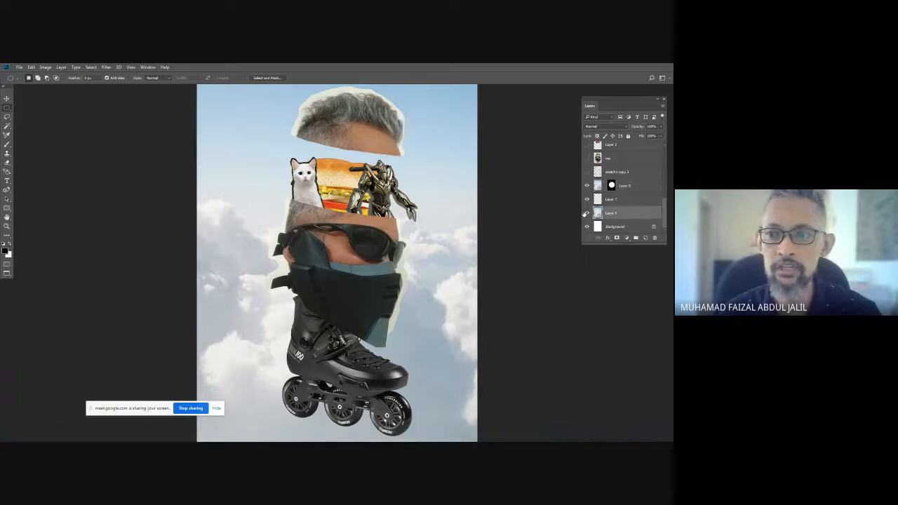
click(587, 213)
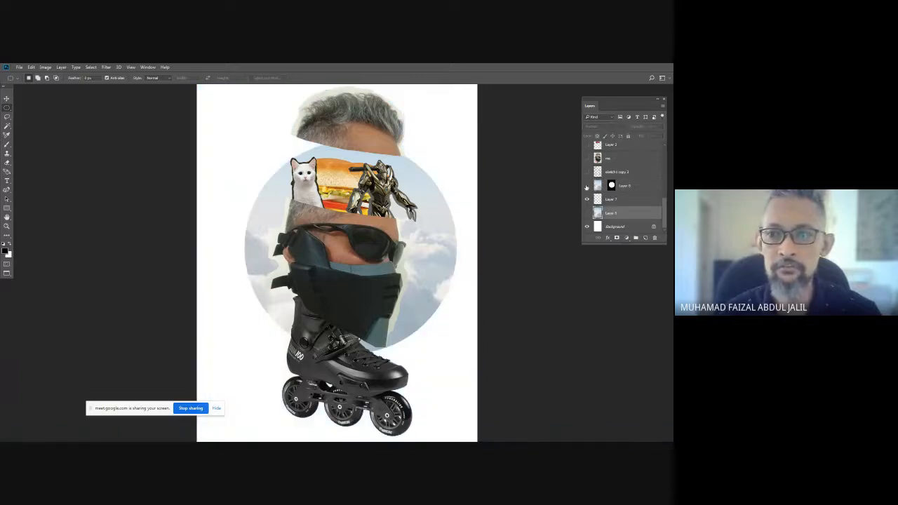
Toggle the circular masked sky layer's visibility to check its effect, leaving it shown.
click(587, 185)
click(587, 186)
click(586, 186)
click(587, 186)
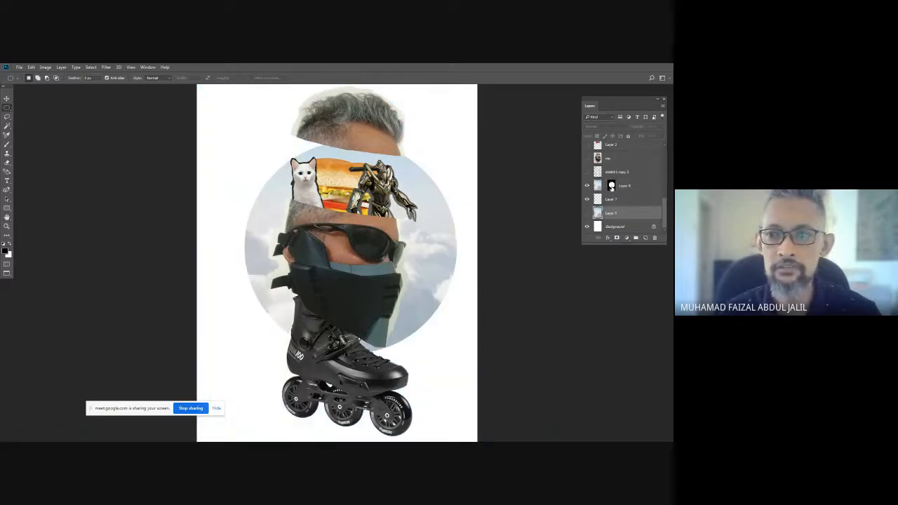
Load the sky layer's circular mask as a selection and deselect it again.
ctrl+click(612, 187)
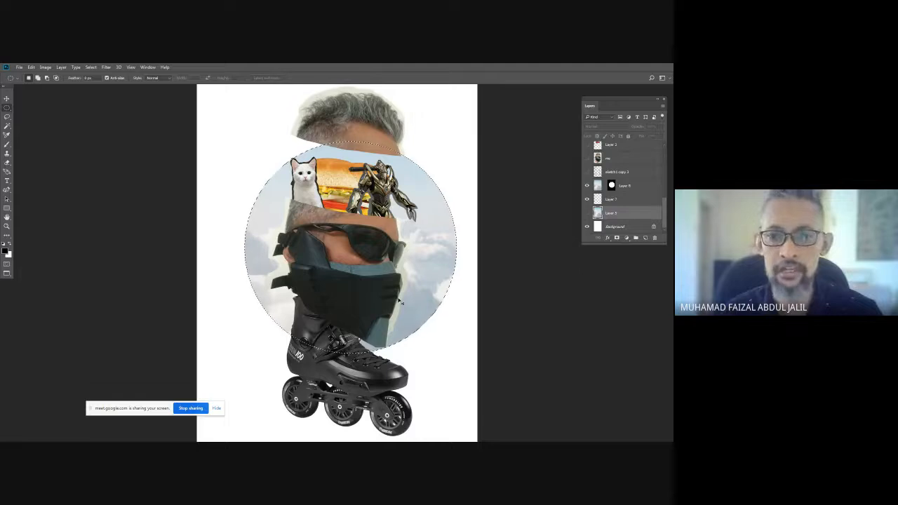
key(ctrl+d)
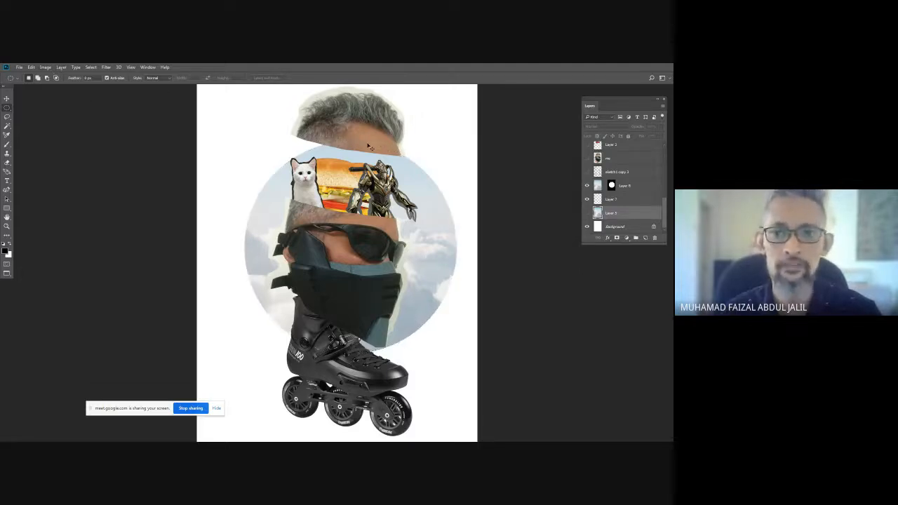
key(ctrl+z)
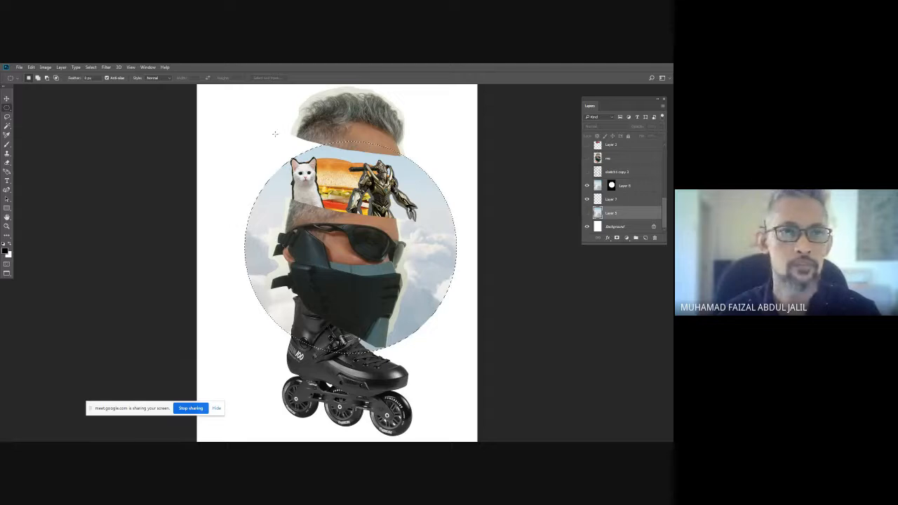
click(90, 66)
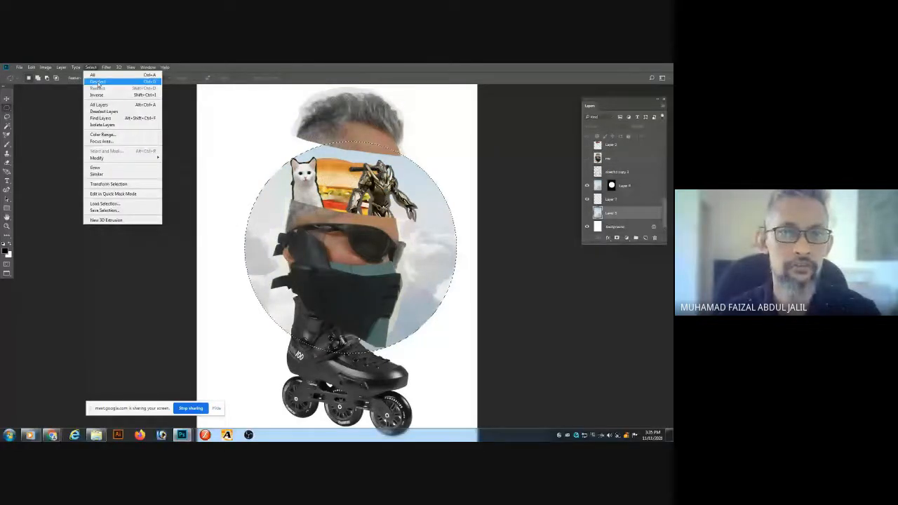
click(98, 82)
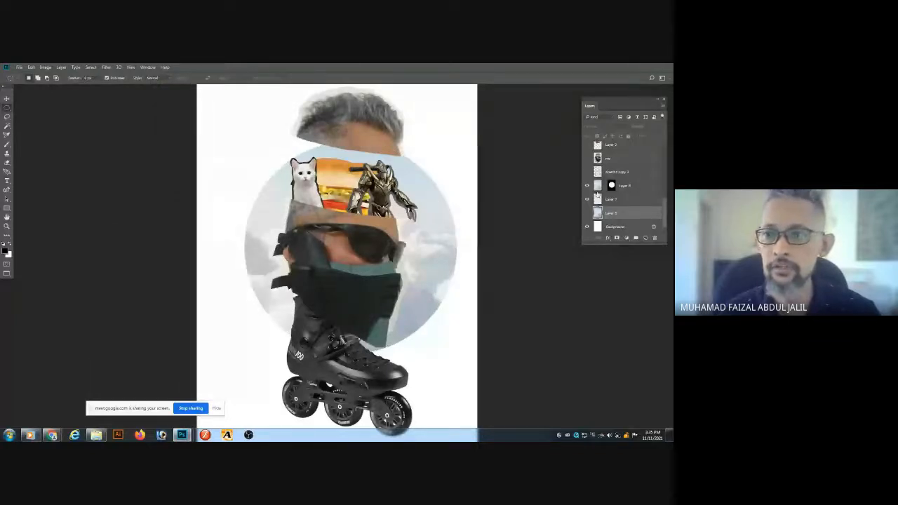
Reposition the sky image inside its circular mask without moving the mask.
click(600, 187)
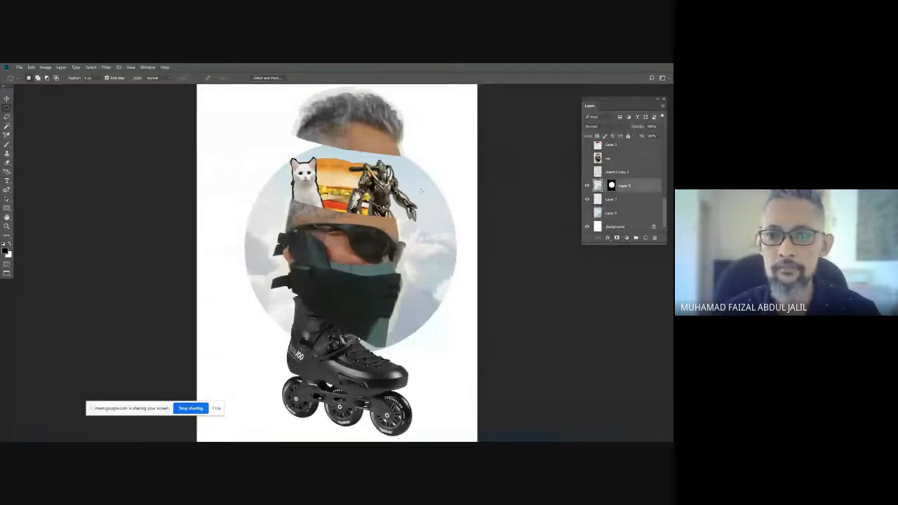
drag(421, 190, 432, 215)
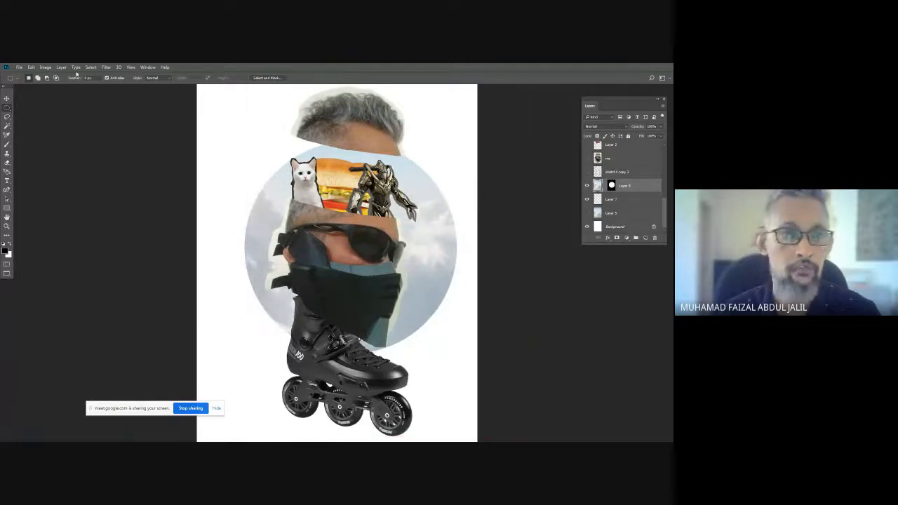
Darken the masked sky image's midtones with a Levels adjustment to bring out the clouds.
click(45, 68)
mouse_move(60, 85)
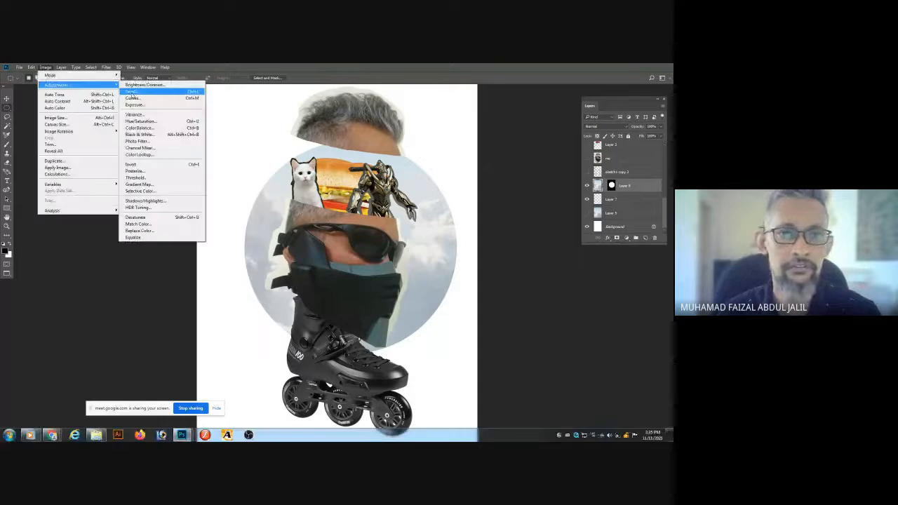
click(135, 92)
drag(531, 197, 549, 196)
click(571, 195)
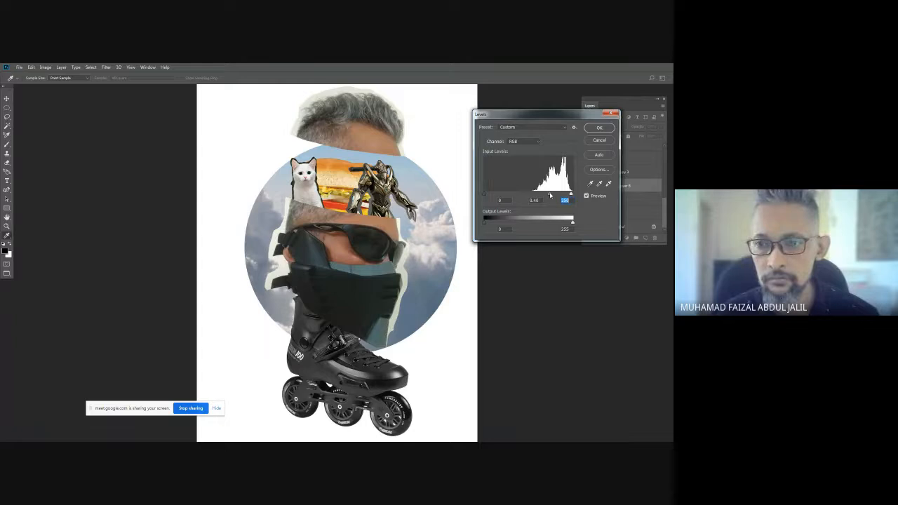
click(550, 195)
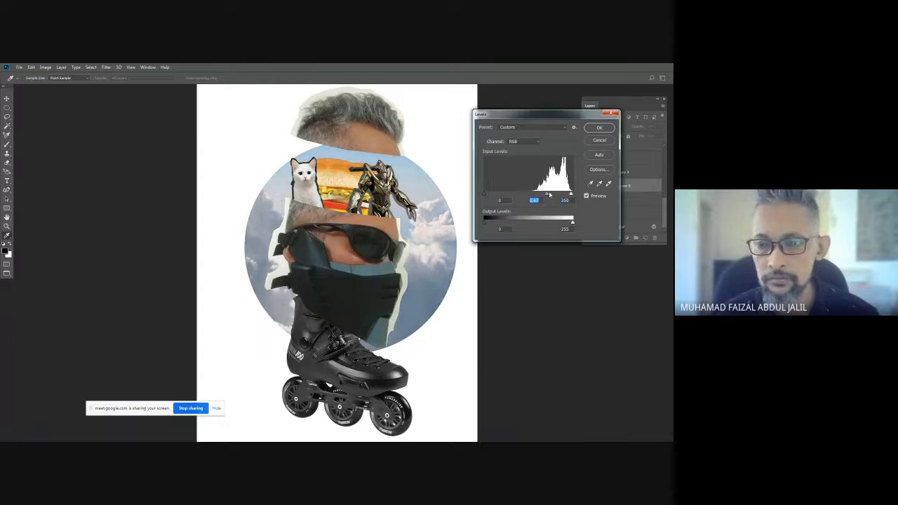
click(592, 128)
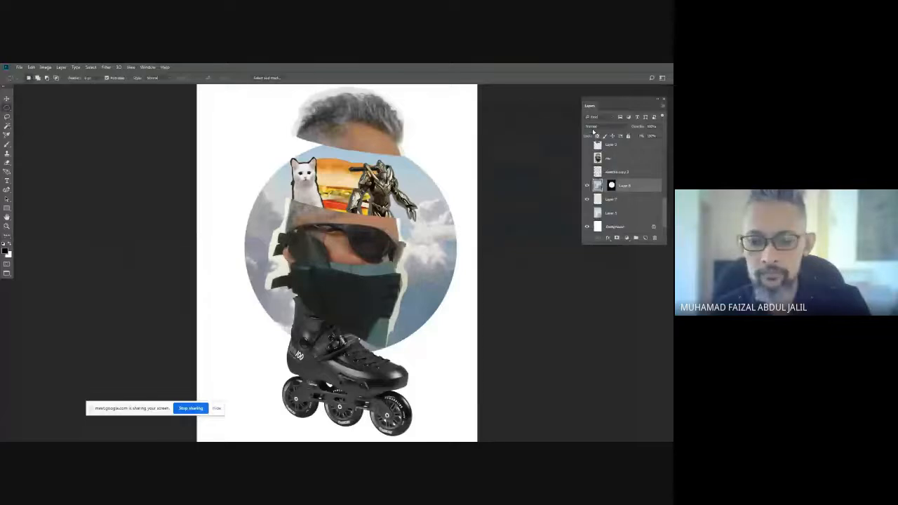
Scale the sky image down to about 76% with Free Transform so it fits closely around the circular mask.
key(m)
key(ctrl+minus)
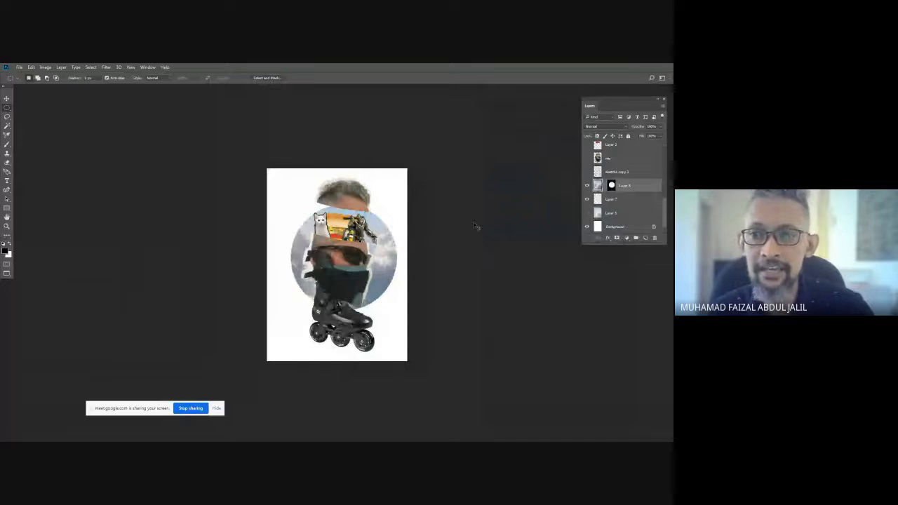
key(ctrl+t)
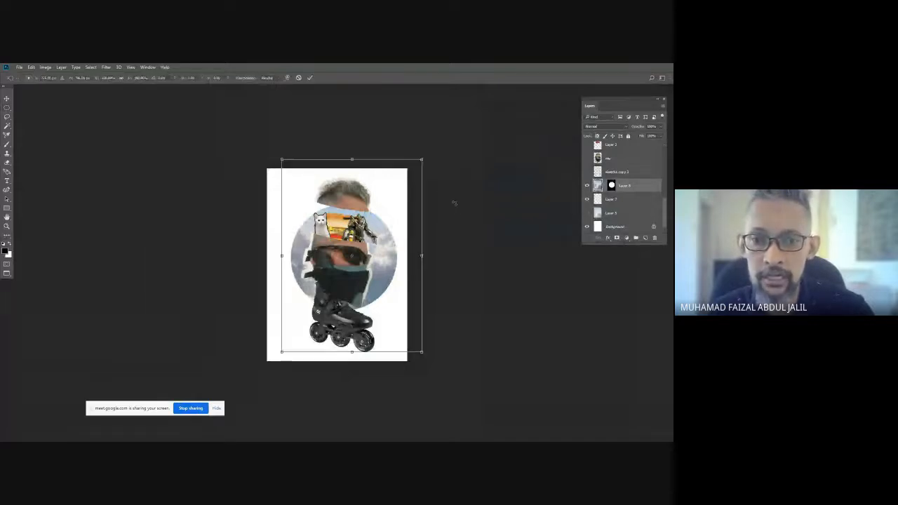
drag(421, 159, 398, 181)
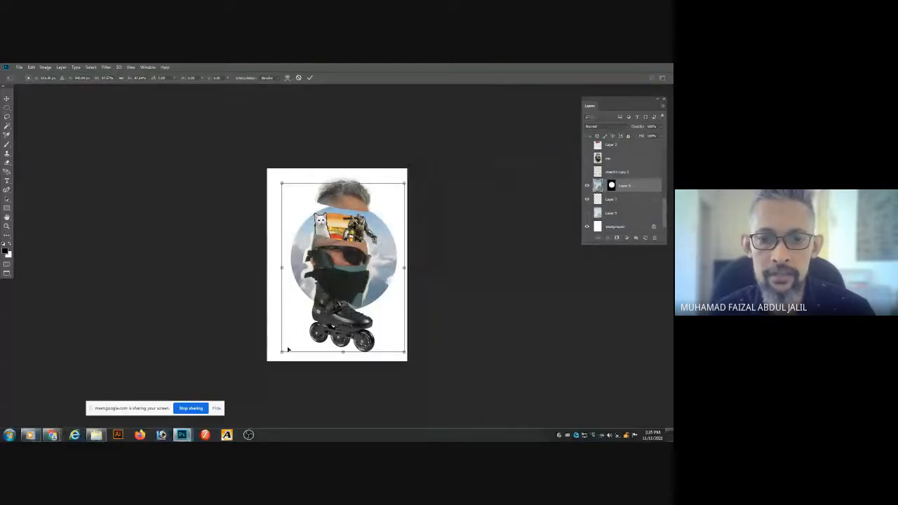
drag(283, 349, 289, 334)
drag(405, 334, 399, 333)
drag(288, 334, 289, 331)
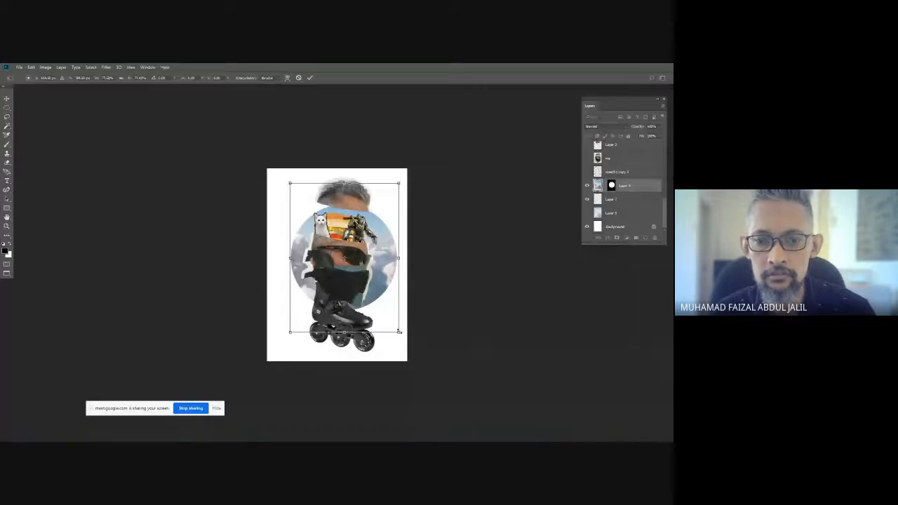
mouse_move(399, 331)
mouse_down()
mouse_move(396, 317)
mouse_move(398, 329)
mouse_up()
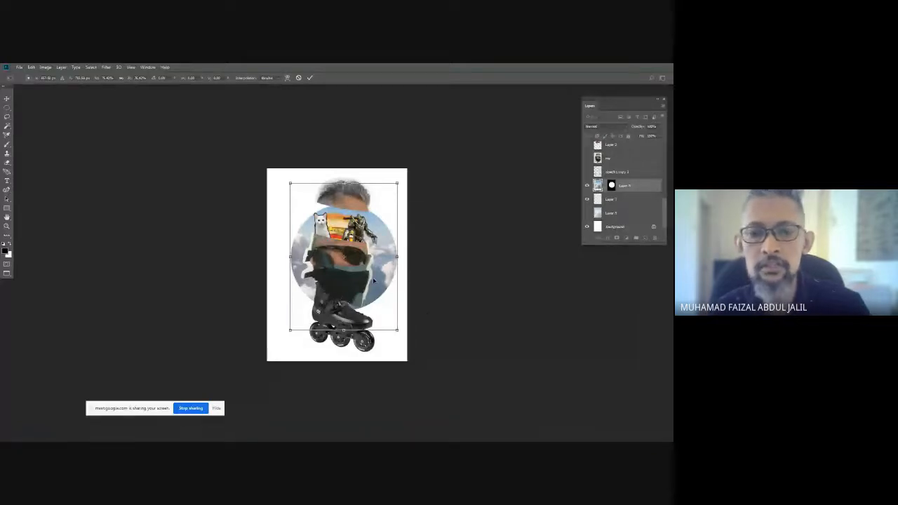
click(311, 78)
key(Return)
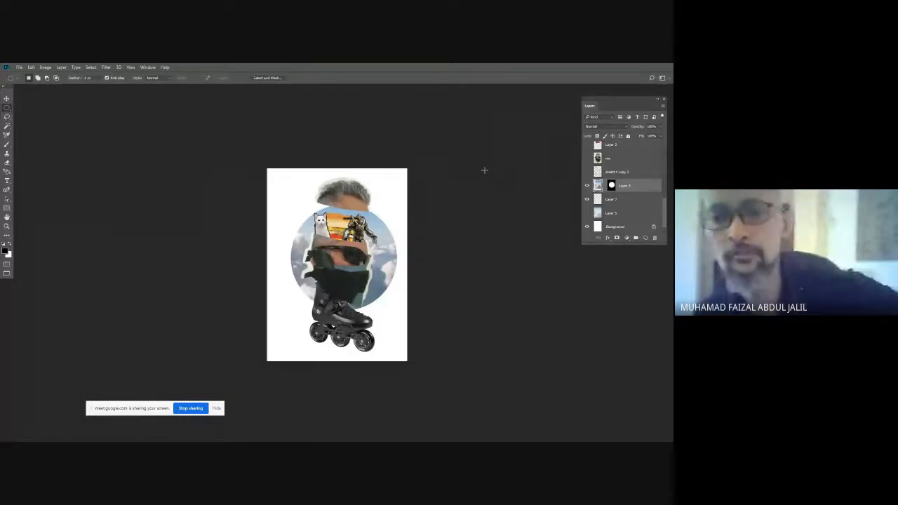
Find and select the layer holding the sunglasses and mask face cutout, using layer visibility to identify it.
click(354, 258)
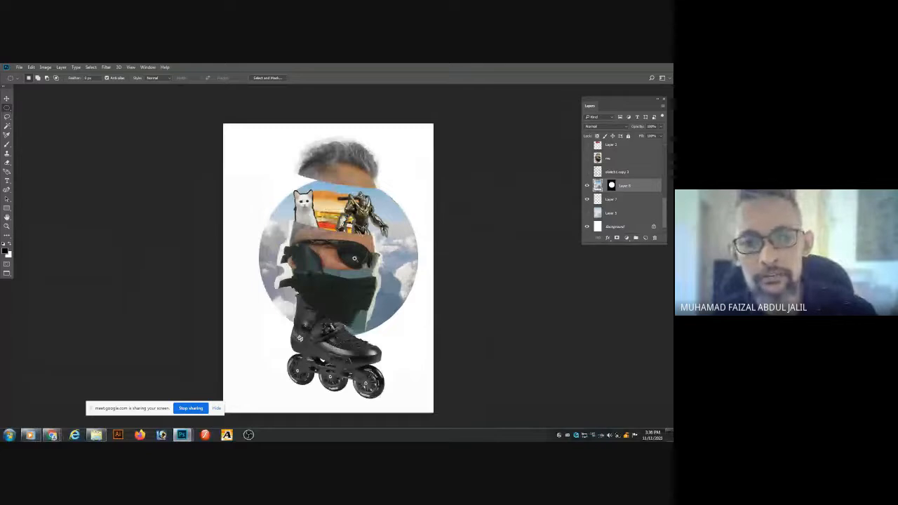
click(354, 258)
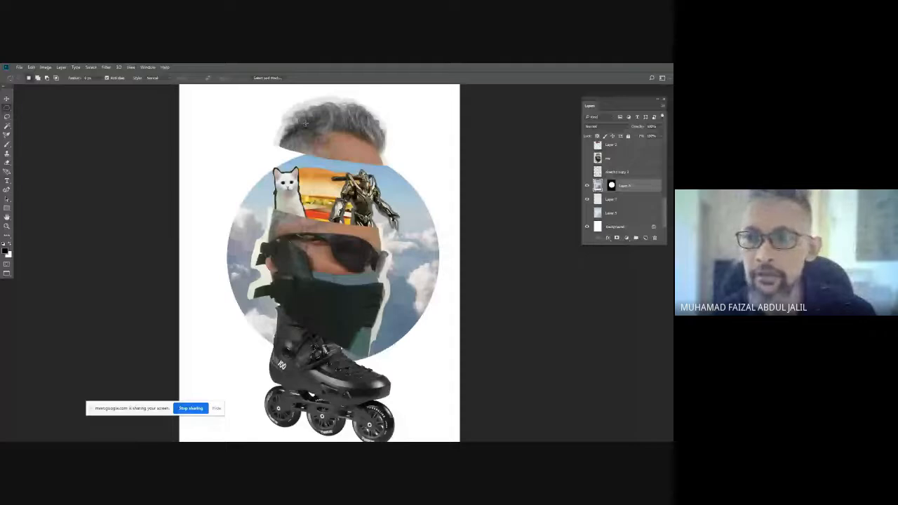
click(586, 159)
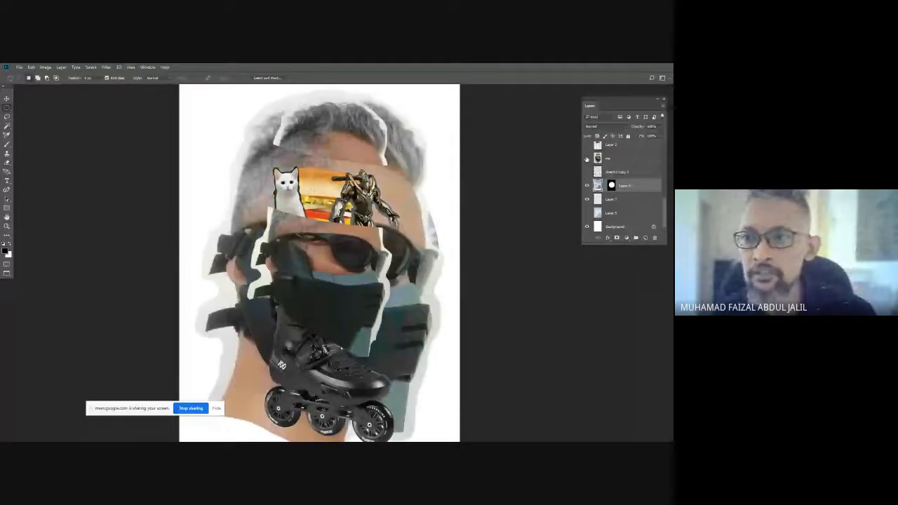
click(586, 158)
drag(664, 207, 665, 182)
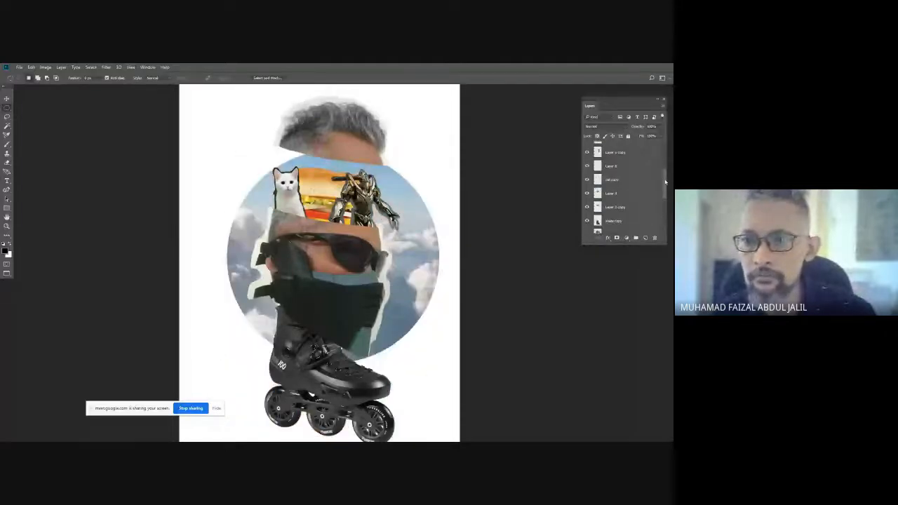
scroll(588, 170, up, 2)
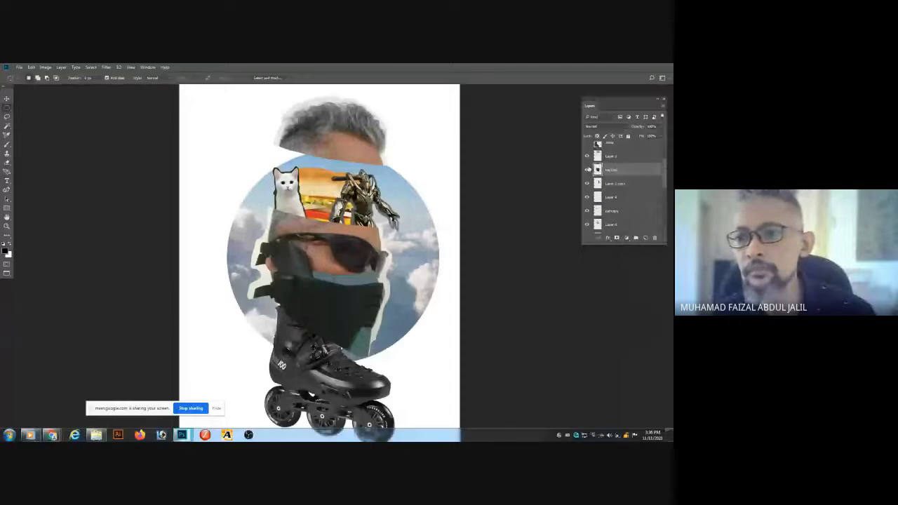
click(587, 170)
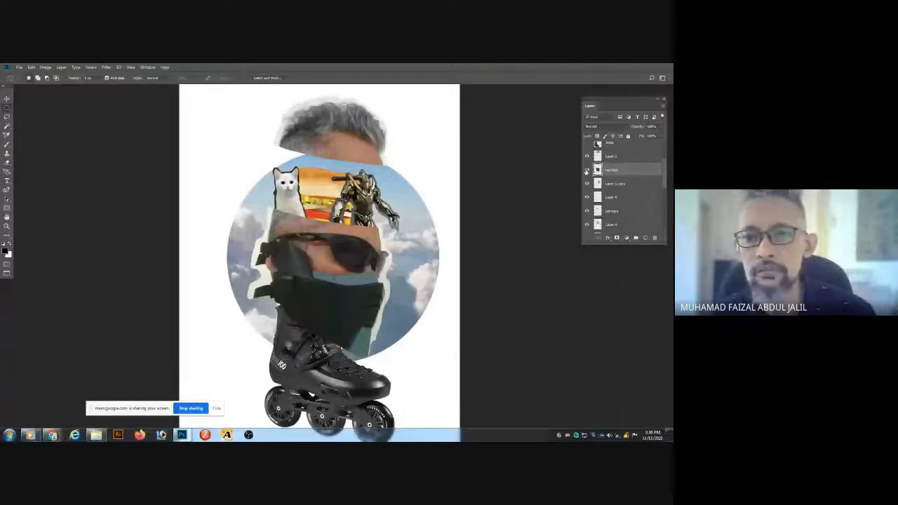
click(587, 170)
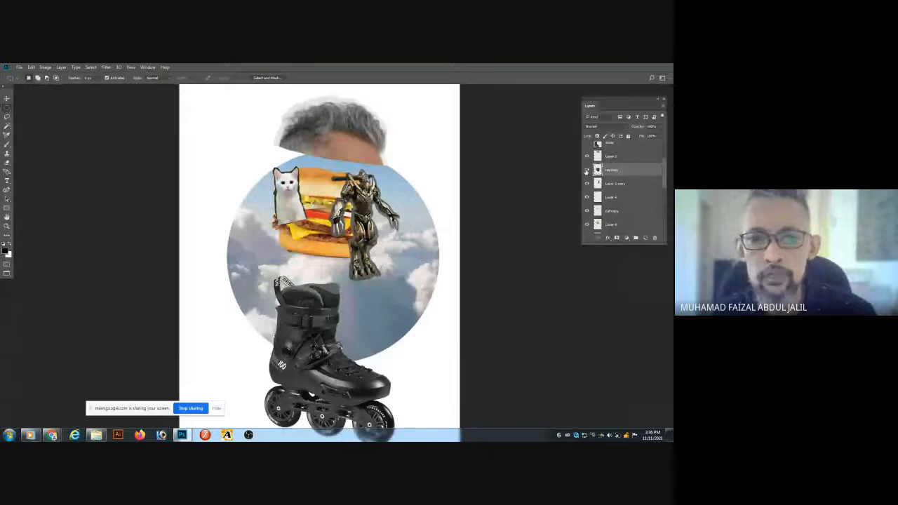
click(587, 171)
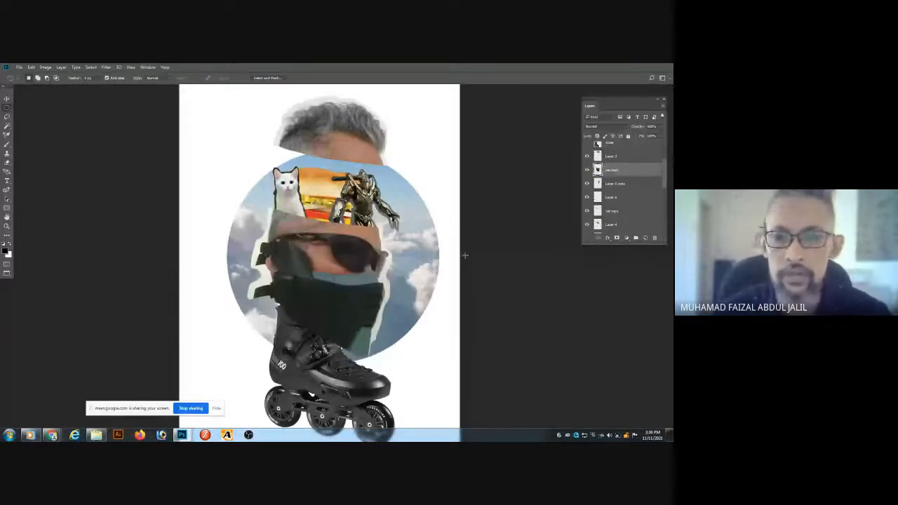
Outline the forehead strip of the face cutout with the Lasso tool, following the sunglasses' upper rim, both sides and the upper cut edge.
key(l)
scroll(397, 266, up, 5)
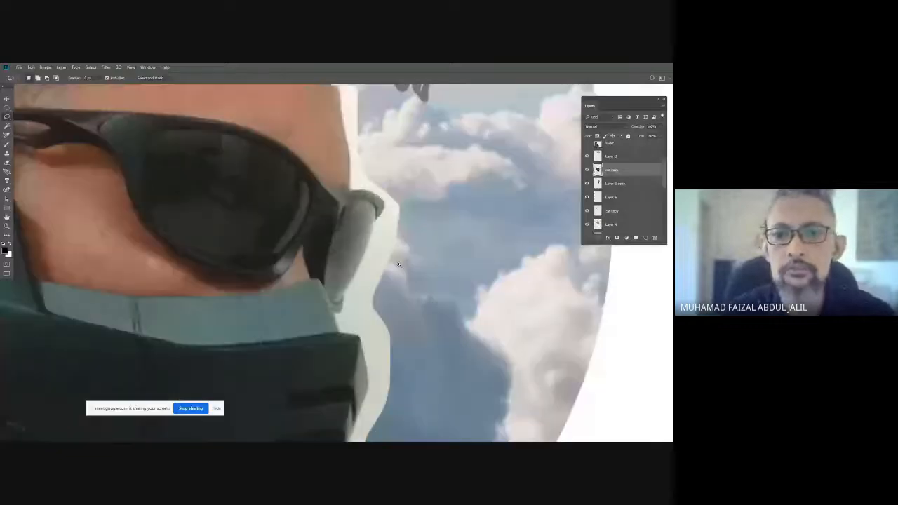
drag(384, 195, 491, 262)
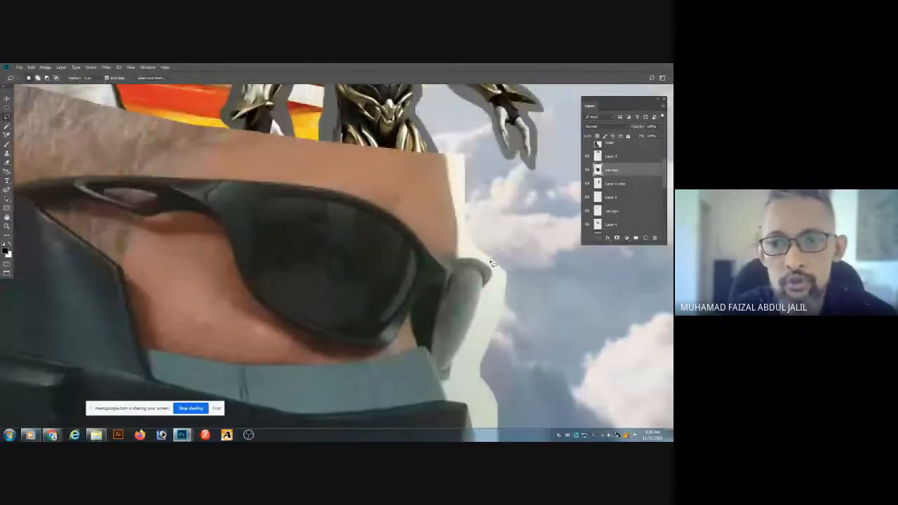
scroll(491, 262, down, 2)
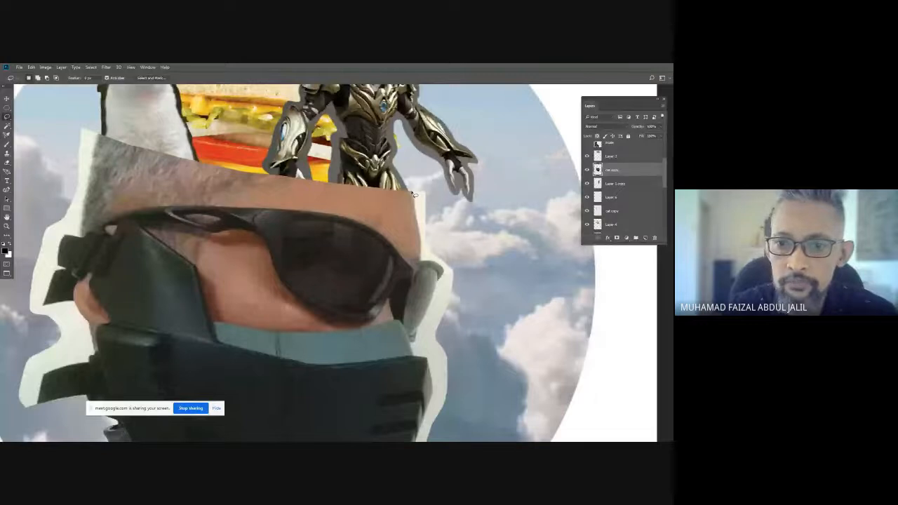
drag(414, 195, 422, 237)
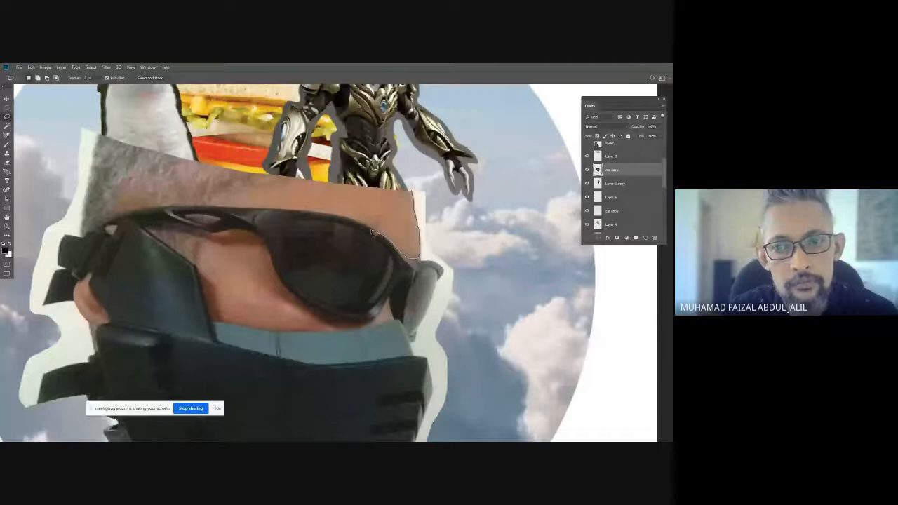
mouse_move(359, 227)
mouse_down()
mouse_move(206, 205)
mouse_move(129, 214)
mouse_move(84, 238)
mouse_up()
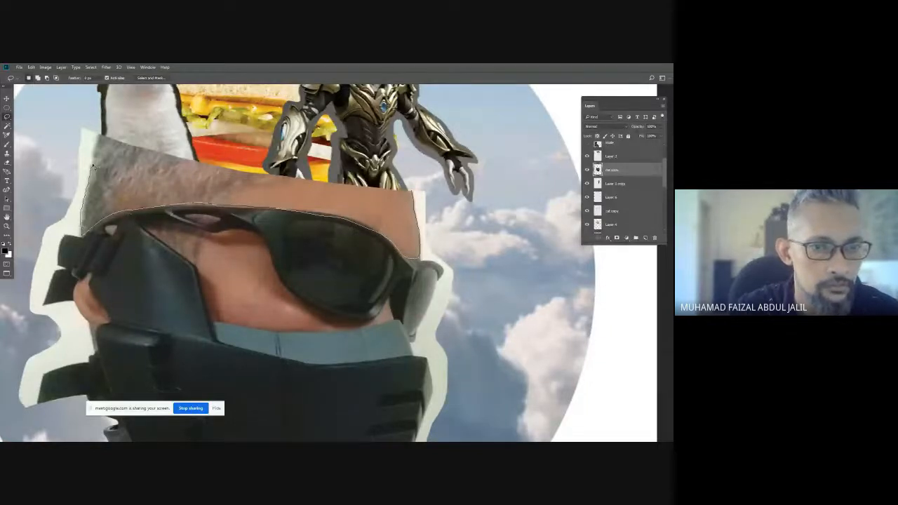
drag(99, 143, 100, 133)
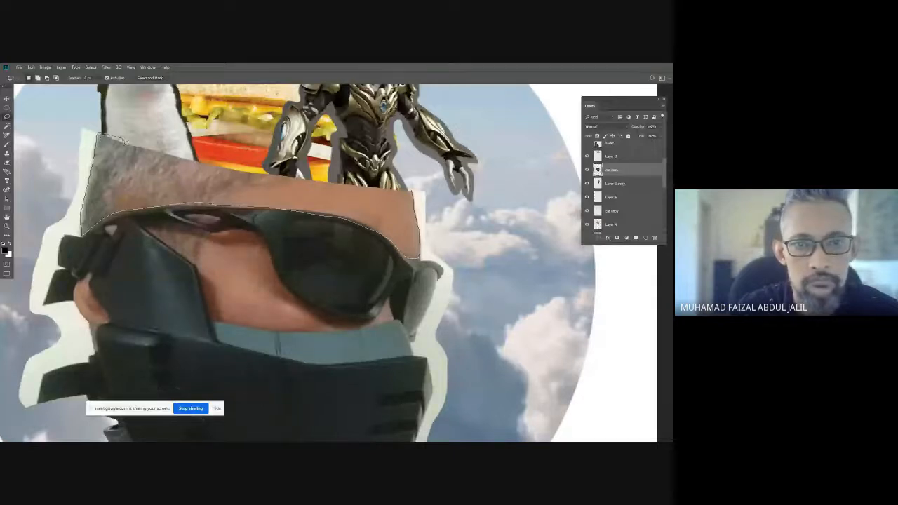
mouse_move(181, 156)
mouse_down()
mouse_move(416, 190)
mouse_move(403, 190)
mouse_up()
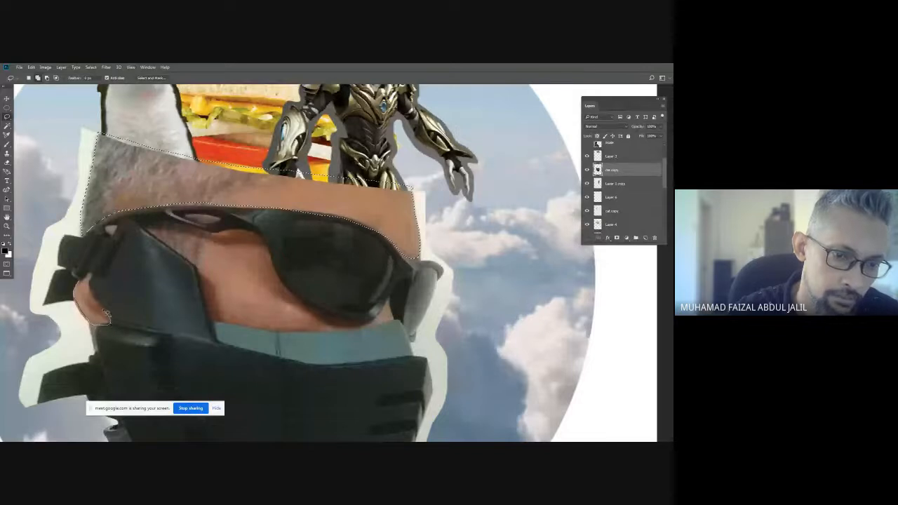
Add the ear, the bare cheek between sunglasses and mask, and the opening in the sunglasses' temple to the selection.
drag(94, 297, 89, 274)
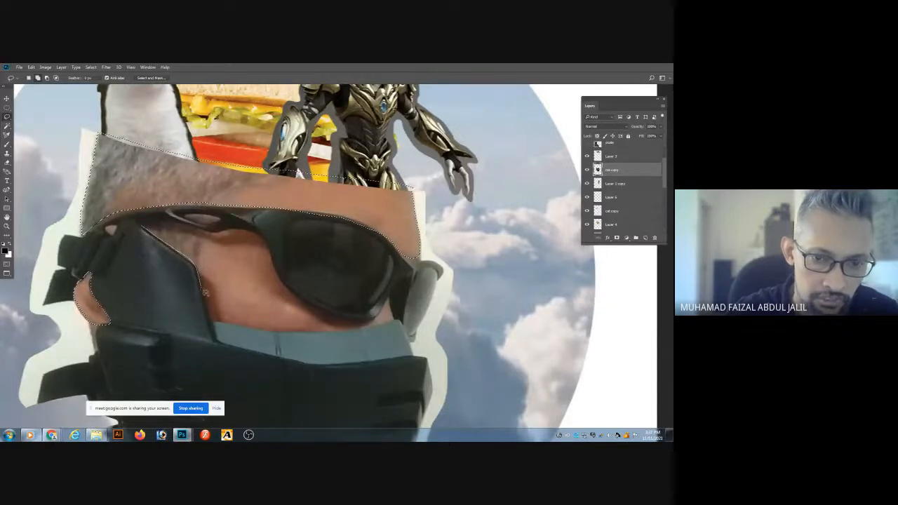
mouse_move(205, 293)
mouse_down()
mouse_move(218, 323)
mouse_move(272, 335)
mouse_move(368, 330)
mouse_move(397, 316)
mouse_up()
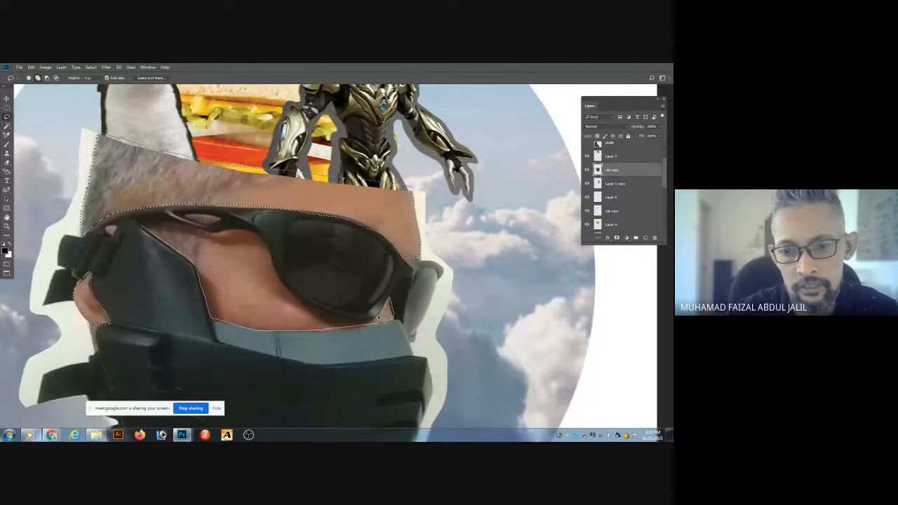
mouse_move(313, 308)
mouse_down()
mouse_move(293, 300)
mouse_move(273, 261)
mouse_move(240, 233)
mouse_move(144, 223)
mouse_move(215, 228)
mouse_up()
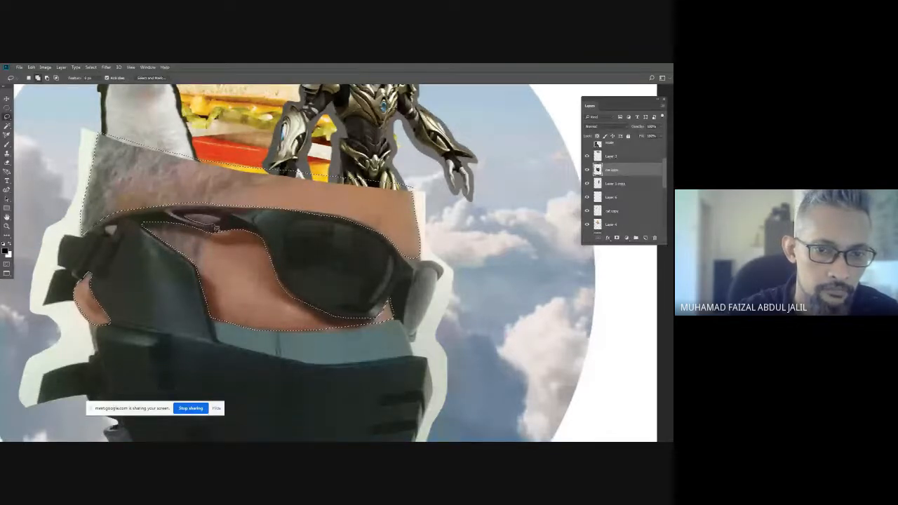
drag(216, 229, 186, 216)
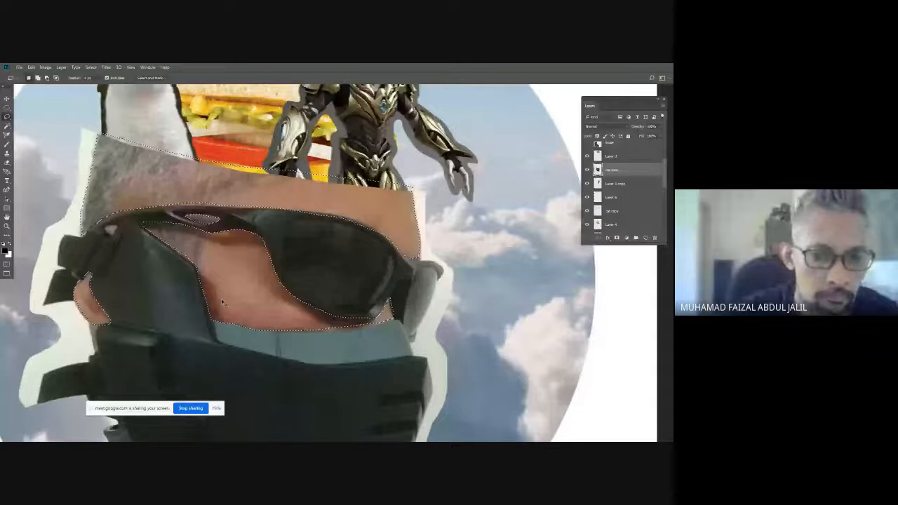
Refine the skin selection along the mask's edge beneath the lens and add the small skin gap beside the strap.
scroll(221, 299, up, 2)
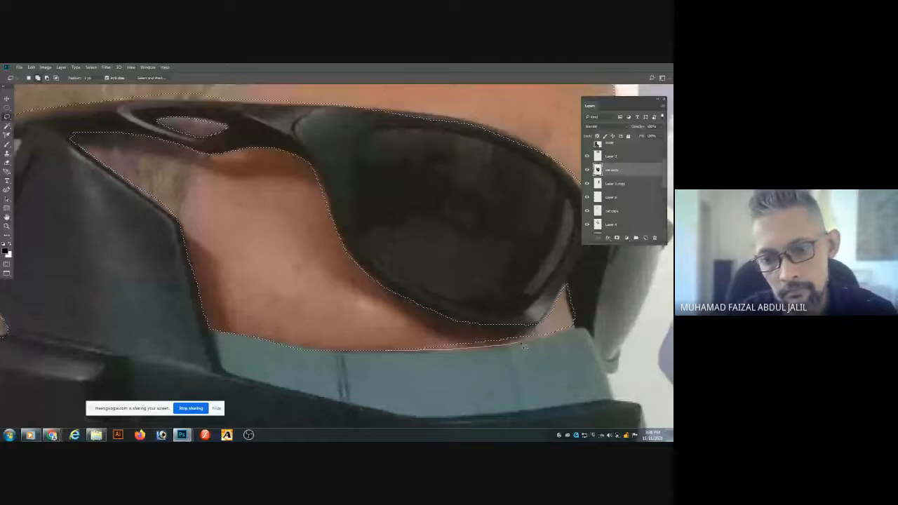
mouse_move(559, 328)
mouse_down()
mouse_move(405, 340)
mouse_move(563, 333)
mouse_up()
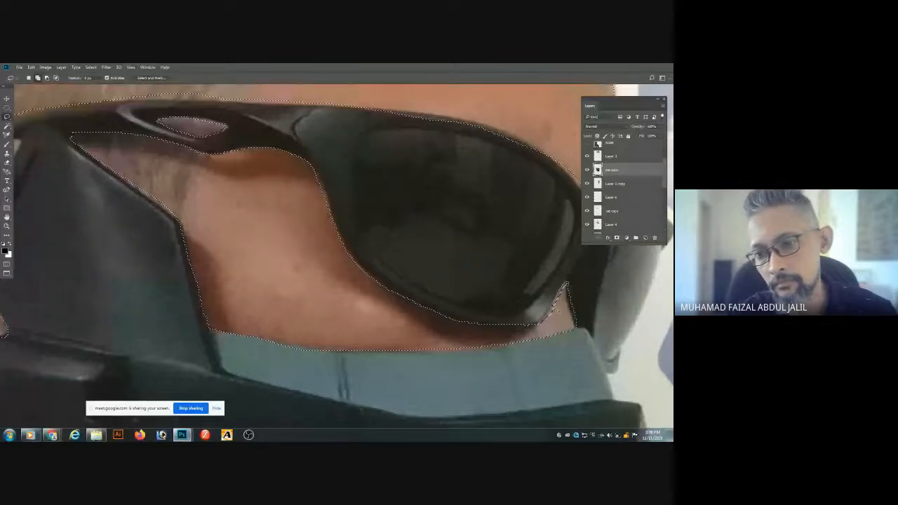
drag(565, 238, 475, 309)
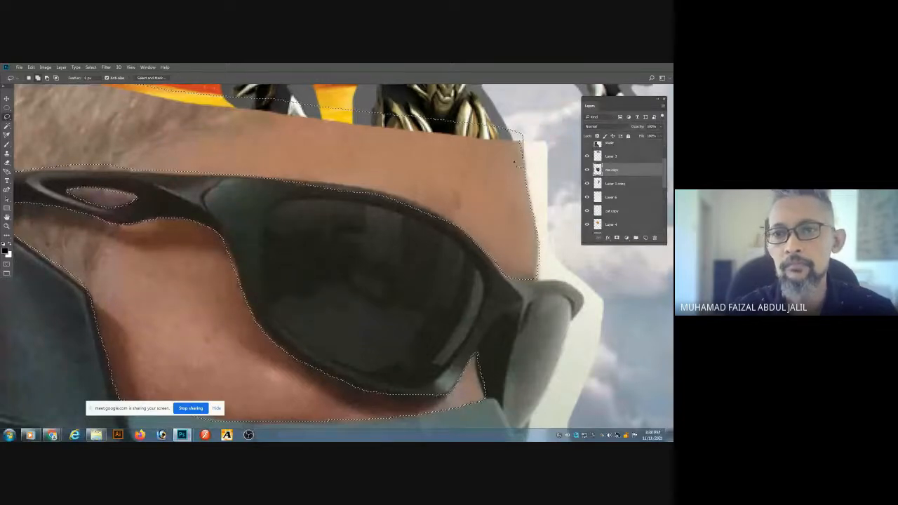
drag(388, 129, 531, 168)
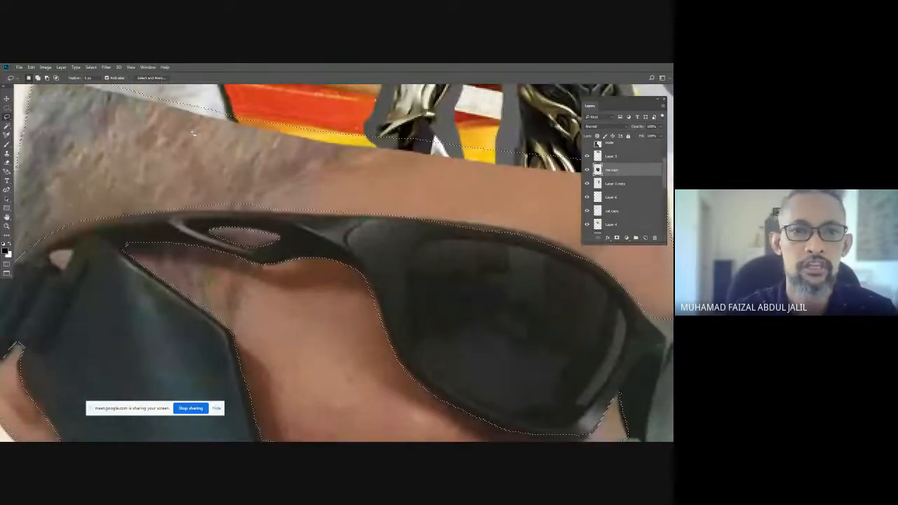
drag(258, 143, 304, 183)
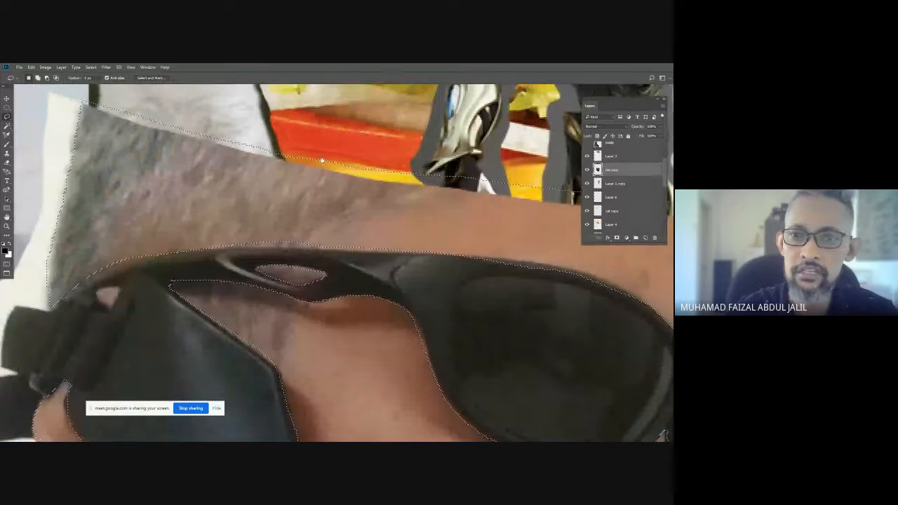
drag(239, 195, 291, 144)
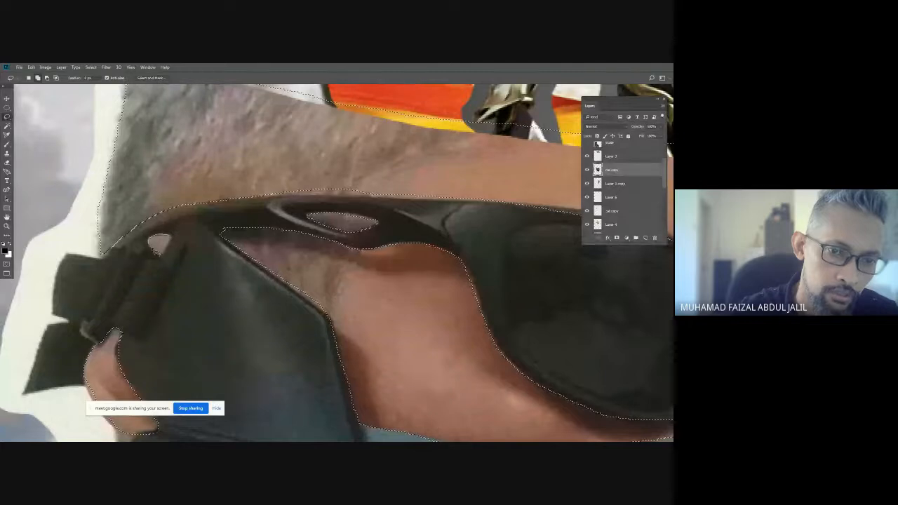
drag(155, 252, 171, 237)
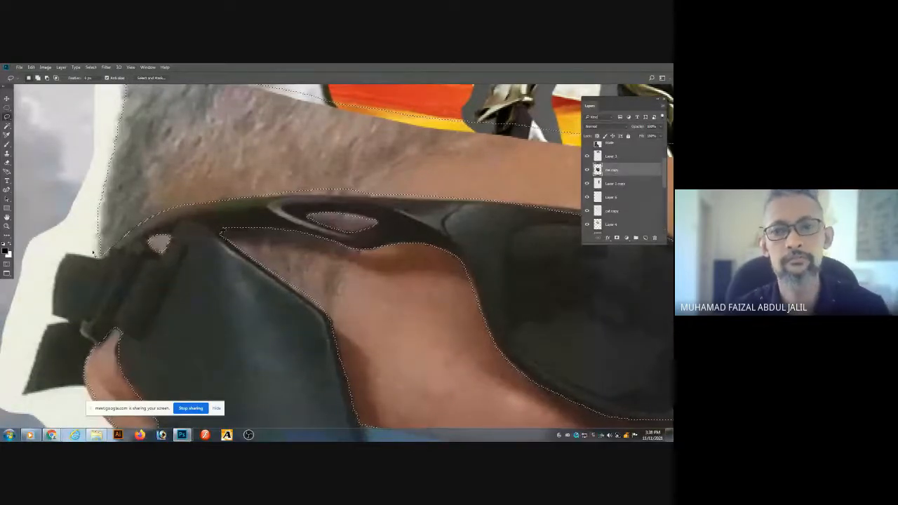
Clear and restore the face selection, and toggle the visibility of the hair cutout's layer to check what it holds.
key(ctrl+0)
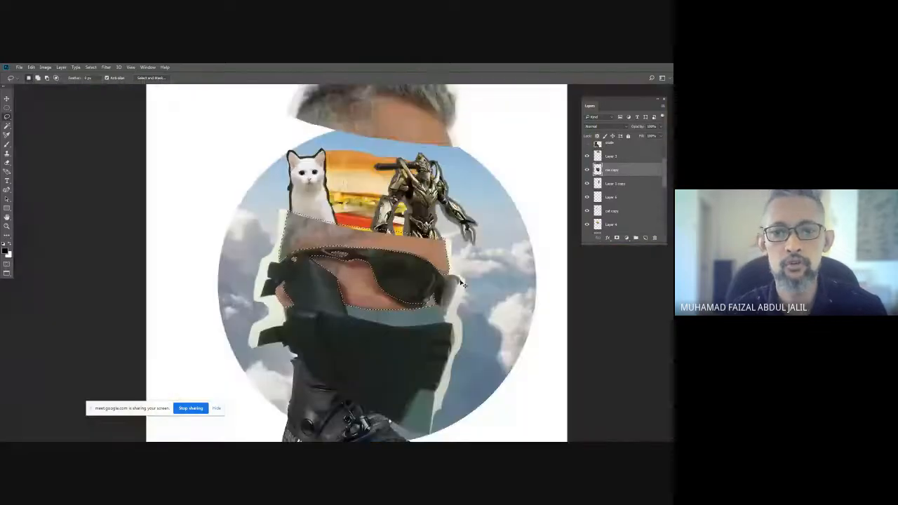
key(ctrl+minus)
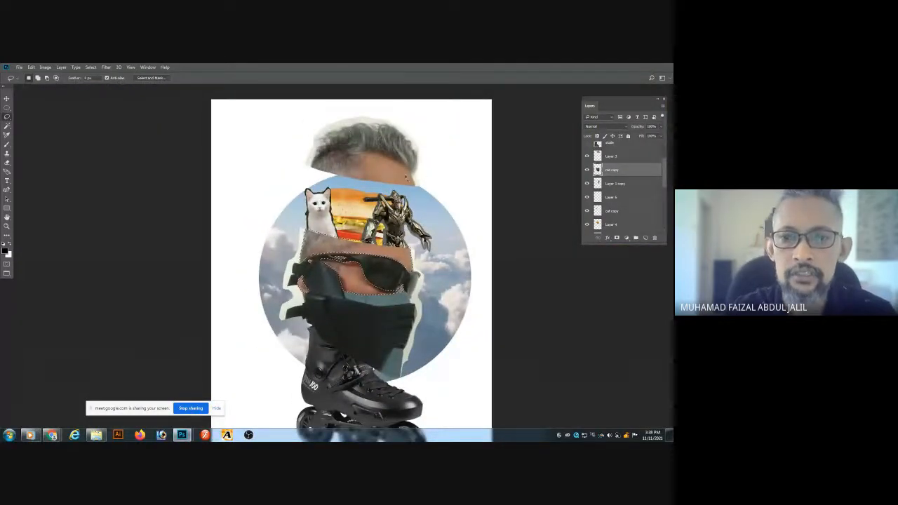
key(ctrl+d)
scroll(414, 191, up, 3)
drag(423, 165, 430, 217)
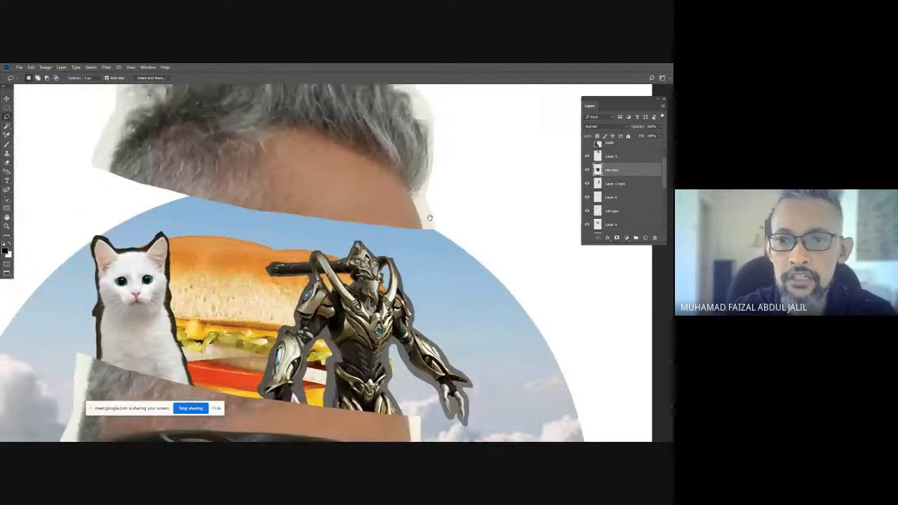
key(ctrl+shift+d)
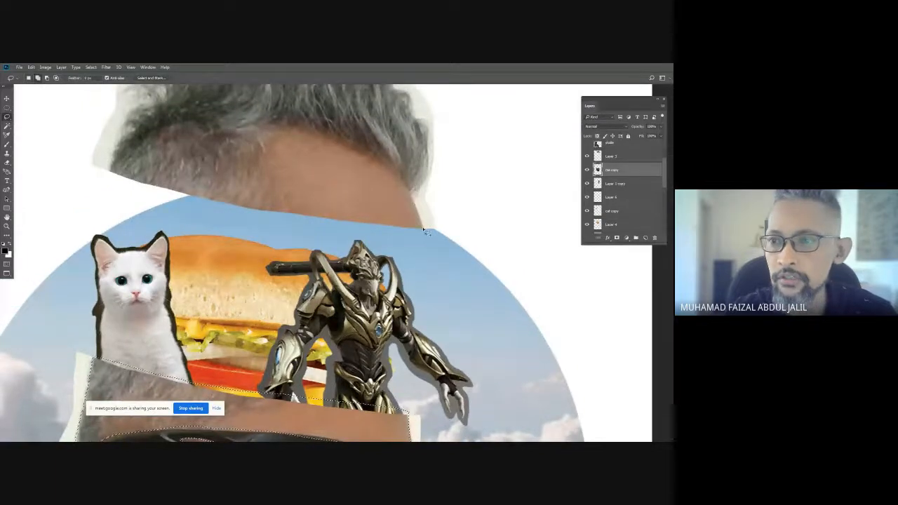
click(587, 157)
click(587, 156)
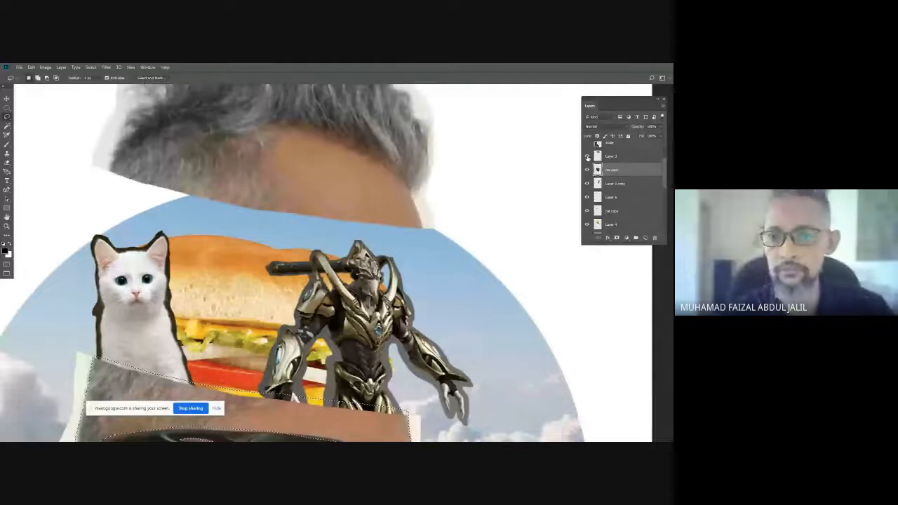
click(587, 156)
click(587, 157)
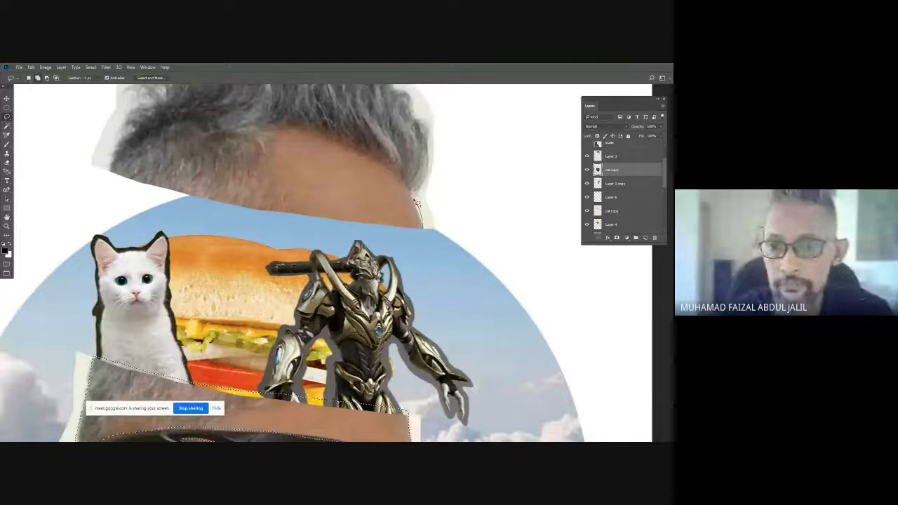
Add the upper head cutout to the selection, tracing the forehead's lower cut edge and the jagged outline of the hair strands.
mouse_move(422, 228)
mouse_down()
mouse_move(428, 131)
mouse_move(412, 95)
mouse_move(389, 86)
mouse_move(362, 99)
mouse_move(238, 86)
mouse_move(126, 118)
mouse_move(134, 121)
mouse_up()
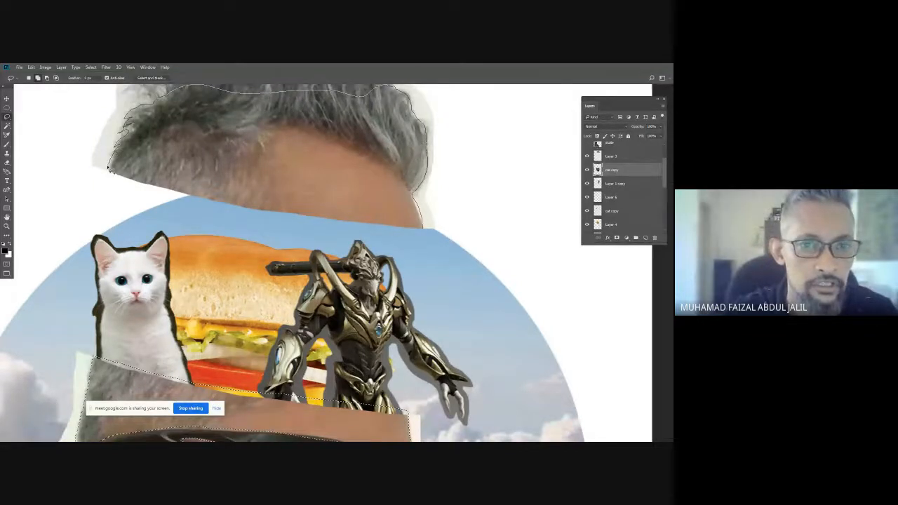
drag(123, 182, 161, 196)
drag(221, 210, 267, 222)
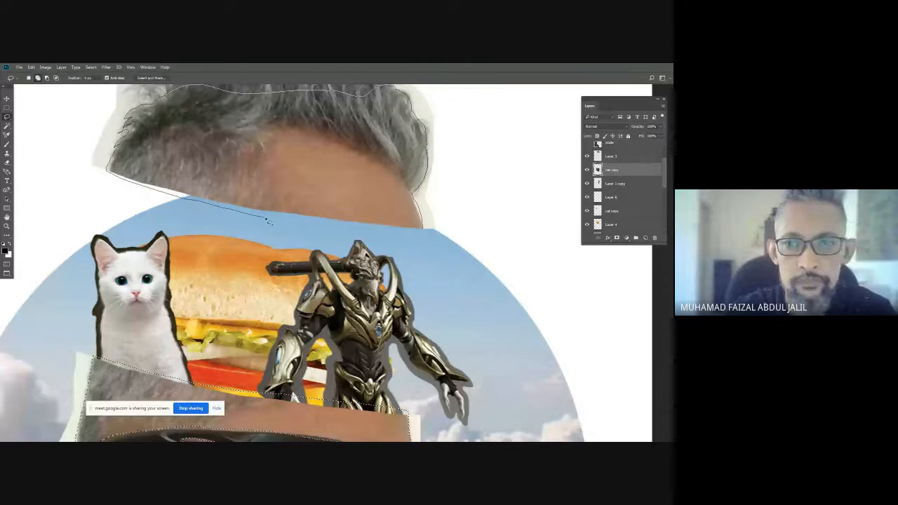
drag(358, 229, 423, 230)
drag(448, 131, 456, 203)
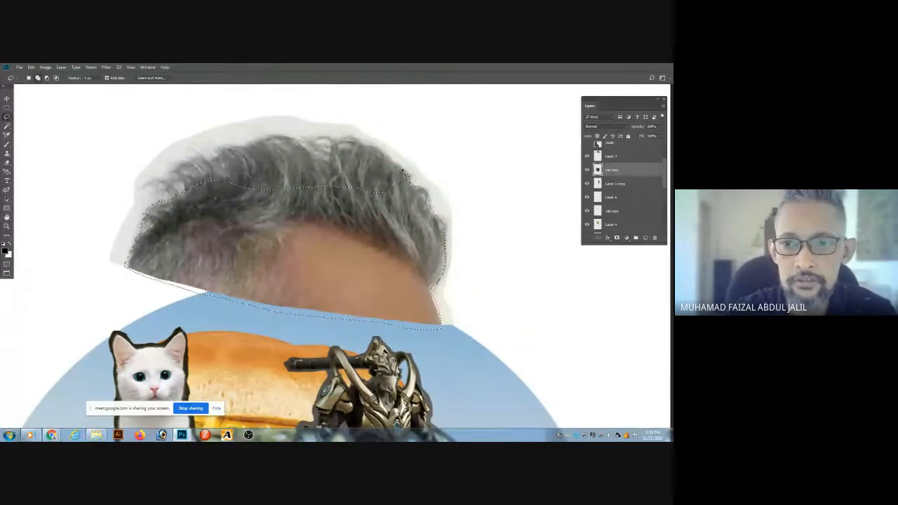
mouse_move(382, 151)
mouse_down()
mouse_move(264, 137)
mouse_move(221, 149)
mouse_move(146, 190)
mouse_move(167, 187)
mouse_move(149, 213)
mouse_move(372, 193)
mouse_move(403, 179)
mouse_up()
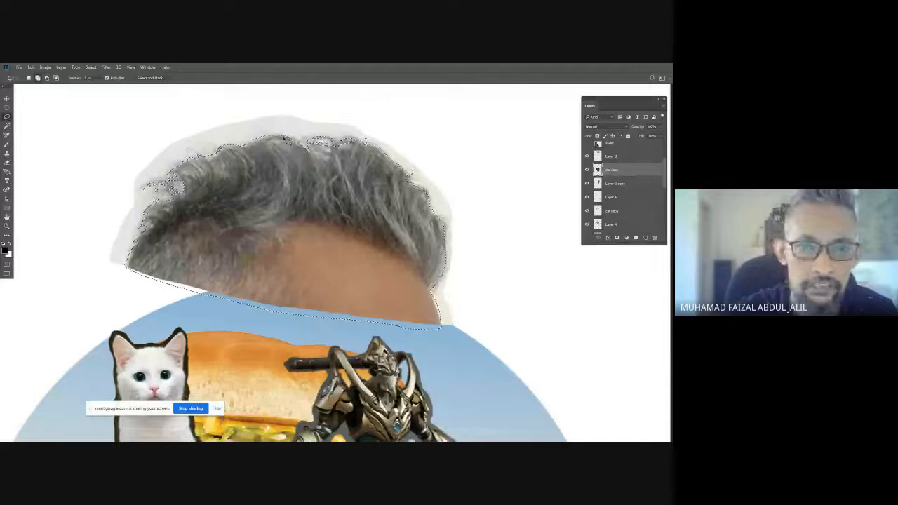
key(alt+Tab)
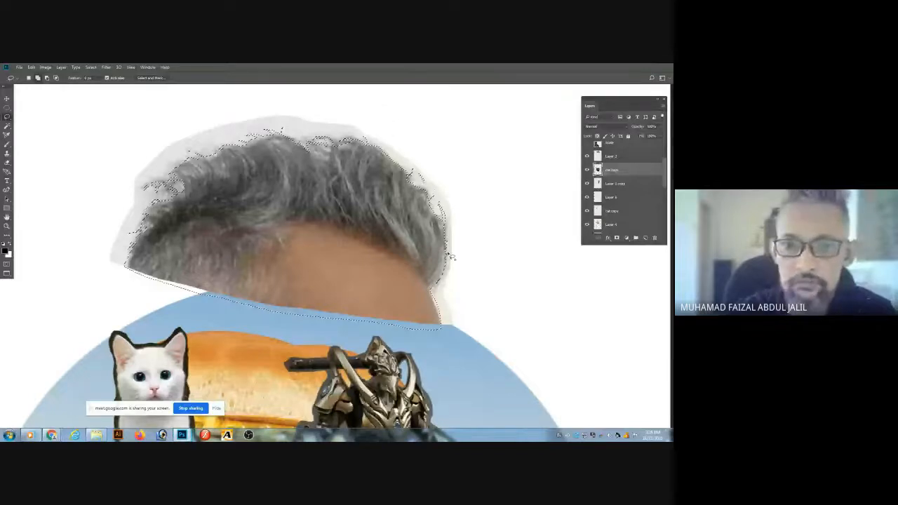
Hide the hair cutout's layer and use Paste Into to place the copied sky image inside the combined head and skin selection.
key(ctrl+minus)
key(ctrl+minus)
key(ctrl+minus)
key(ctrl+minus)
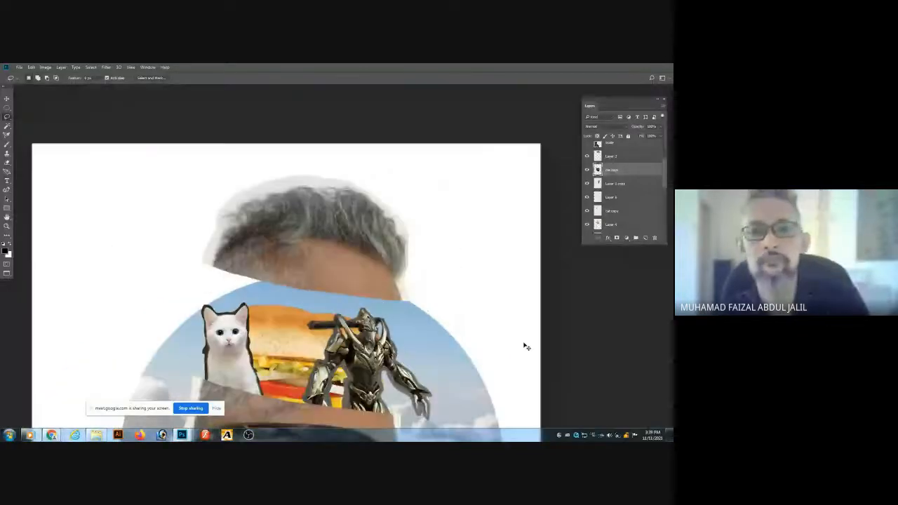
drag(408, 272, 400, 203)
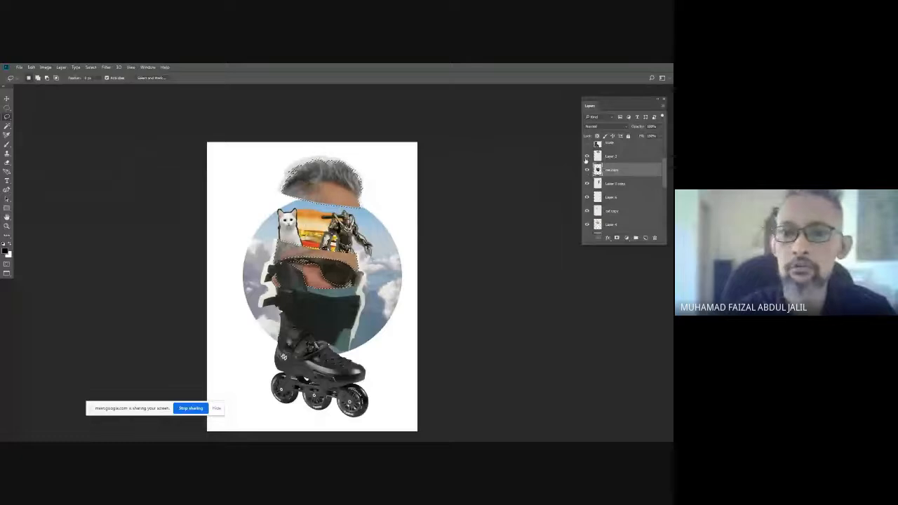
click(587, 156)
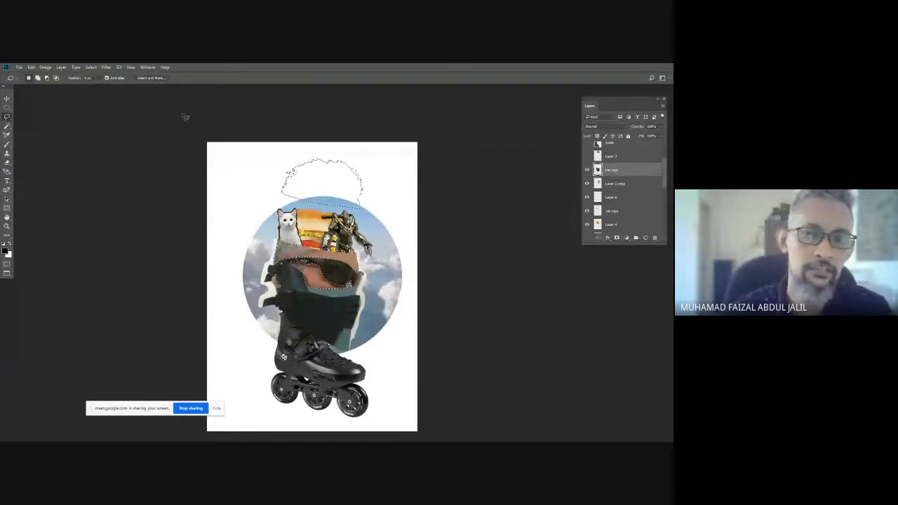
click(32, 67)
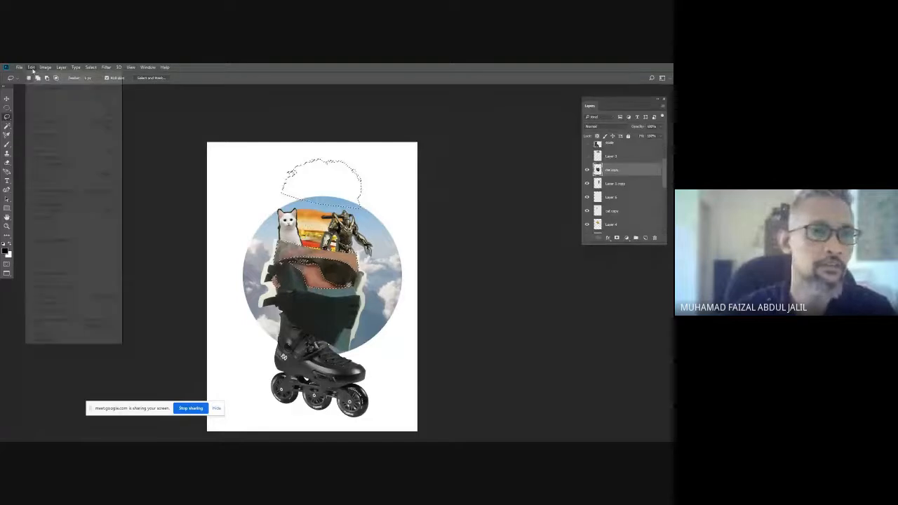
mouse_move(46, 134)
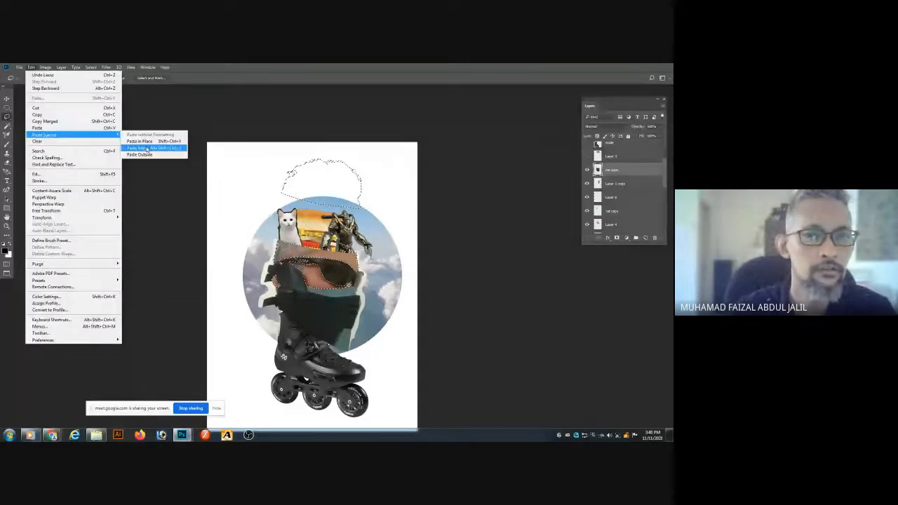
click(146, 148)
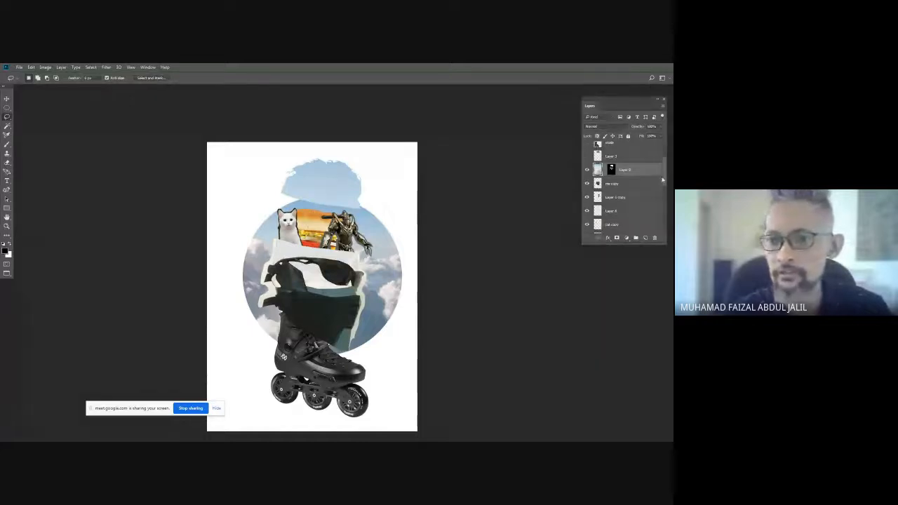
Hide the circular masked sky's layer and scale the sky pasted inside the head and skin mask down toward the head.
scroll(598, 218, down, 5)
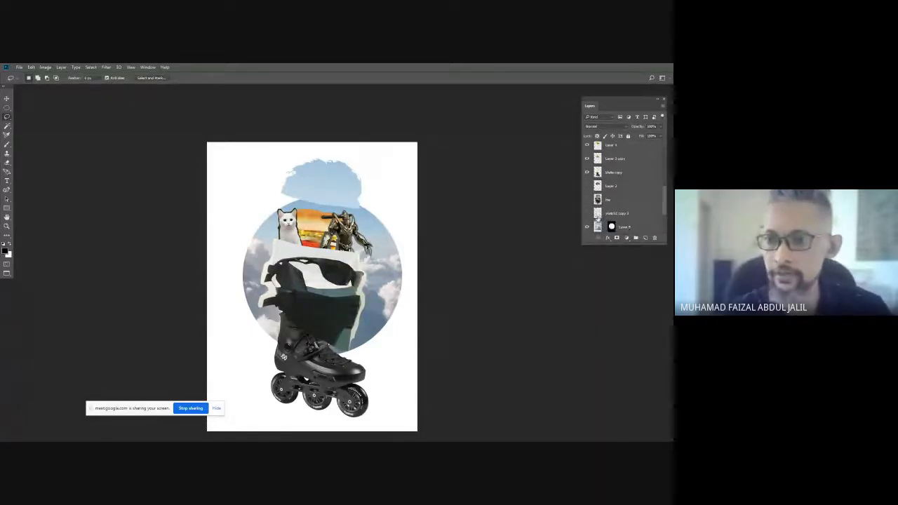
click(587, 227)
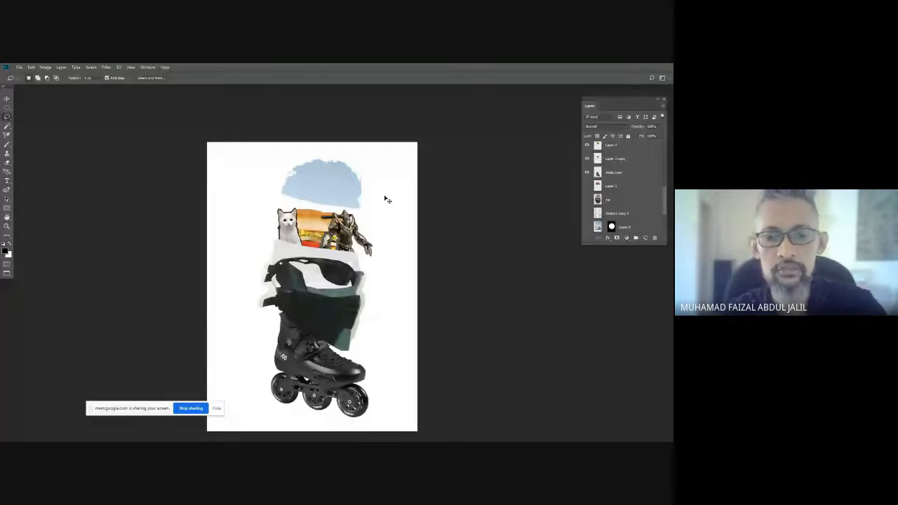
key(ctrl+t)
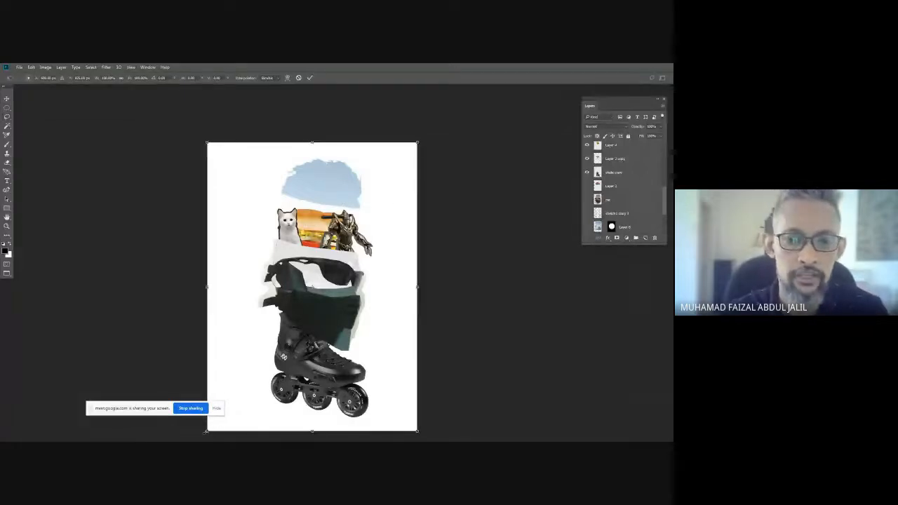
drag(206, 432, 77, 326)
key(ctrl+minus)
key(ctrl+minus)
key(ctrl+minus)
key(ctrl+minus)
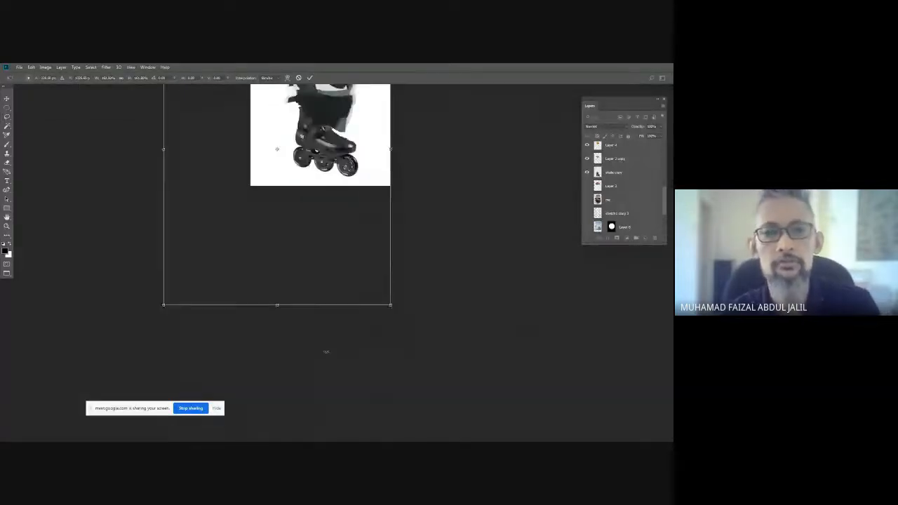
drag(272, 279, 191, 379)
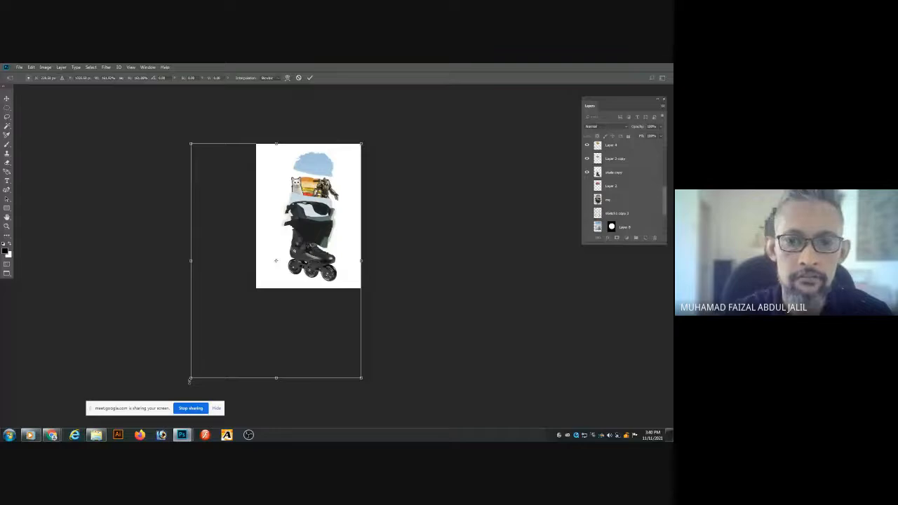
drag(190, 379, 277, 244)
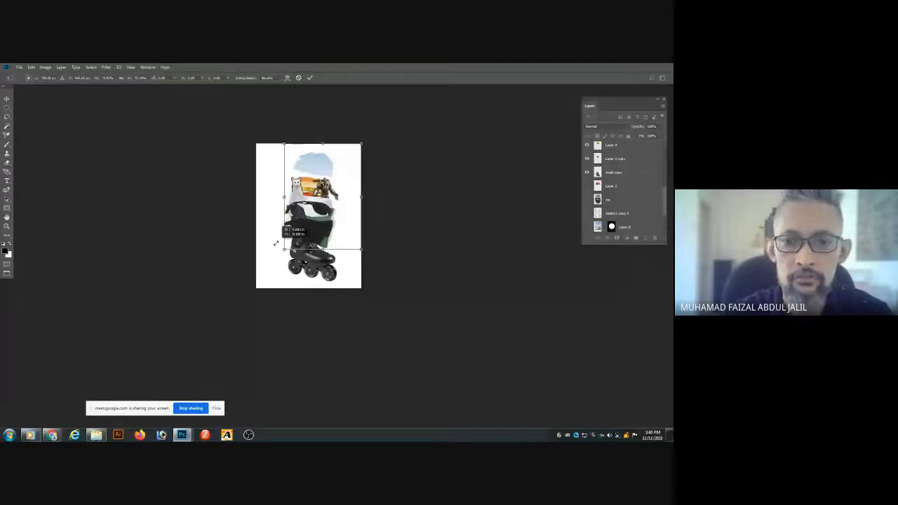
drag(361, 249, 327, 228)
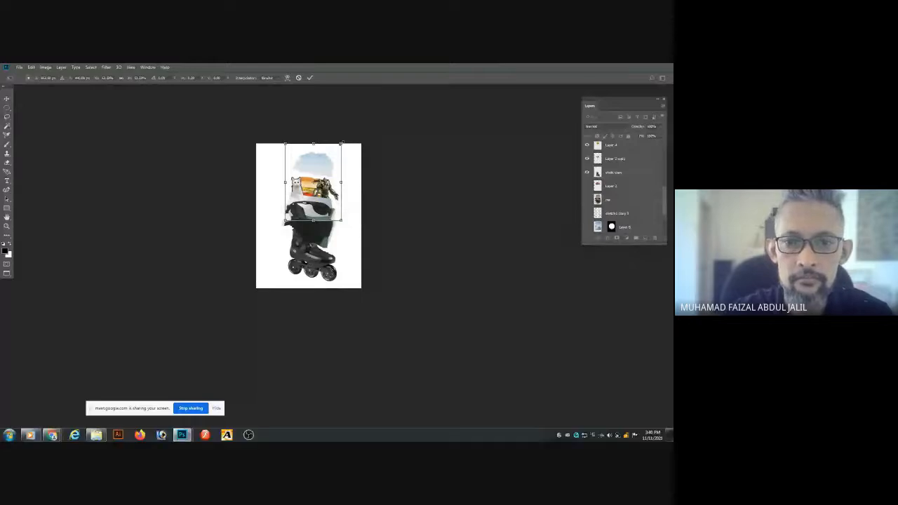
Tighten the pasted sky's bounds around the hair, forehead and sunglasses area, and apply the transform.
drag(341, 144, 338, 149)
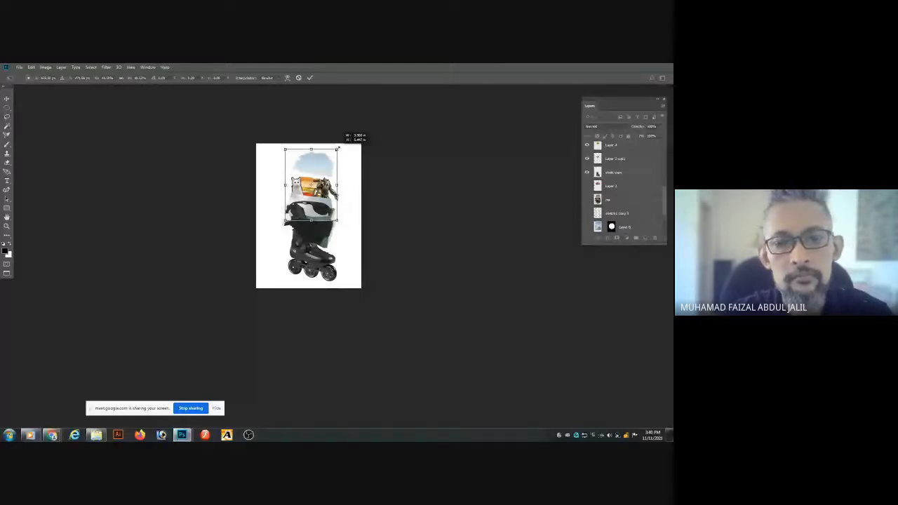
ctrl+click(342, 196)
ctrl+click(344, 196)
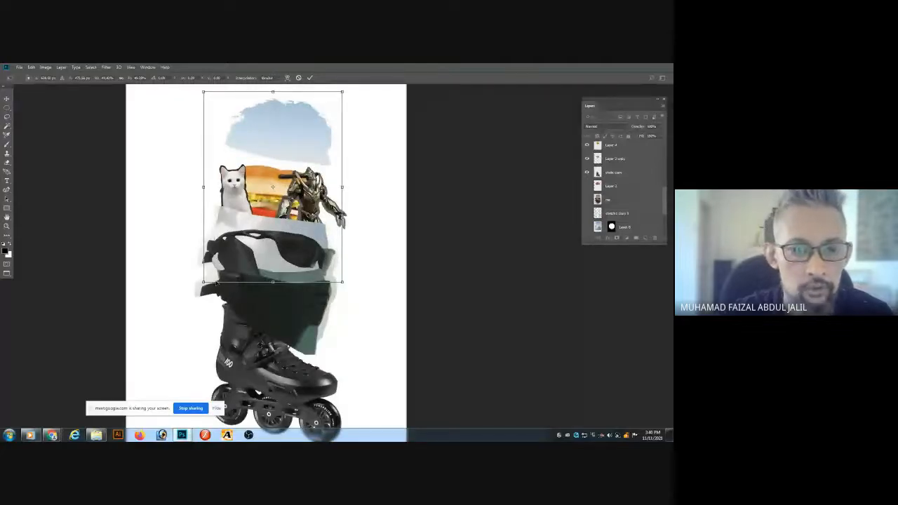
drag(203, 282, 205, 279)
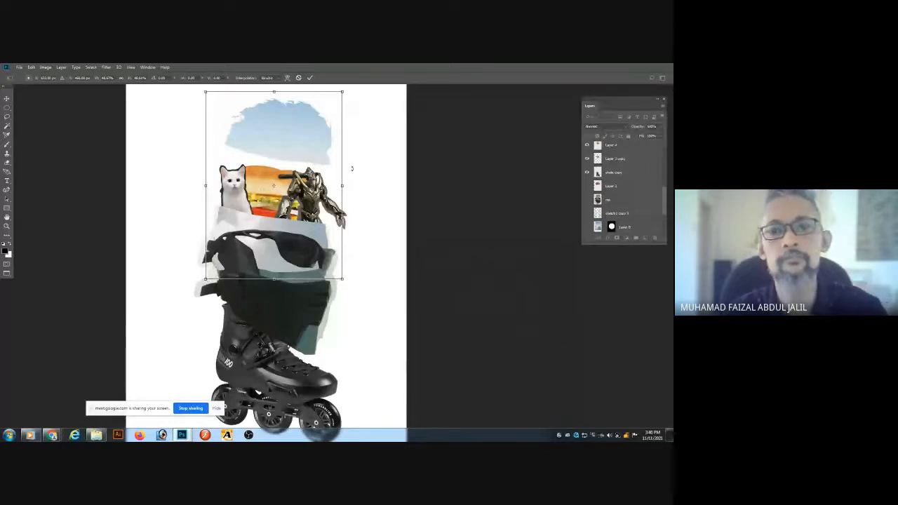
key(Return)
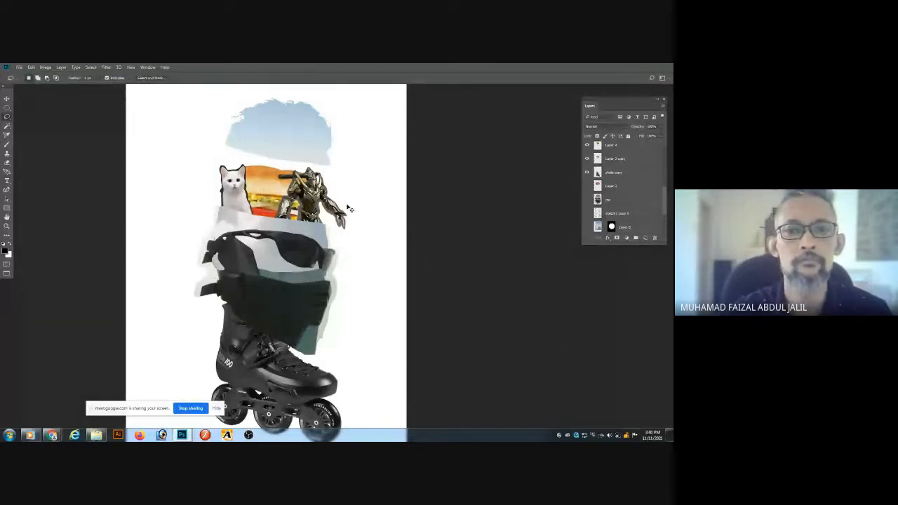
Darken the pasted sky with Levels, setting the midtone input to 0.31 and the white input to 244.
click(45, 67)
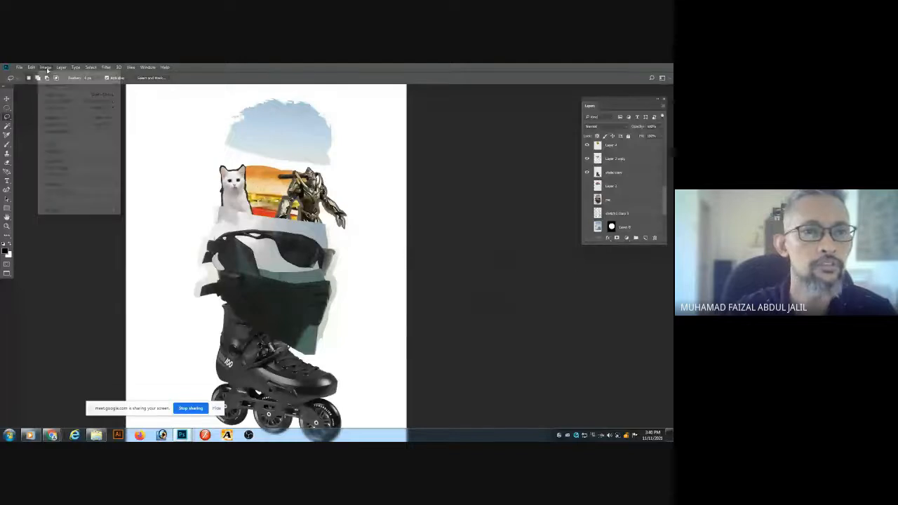
mouse_move(63, 85)
click(138, 92)
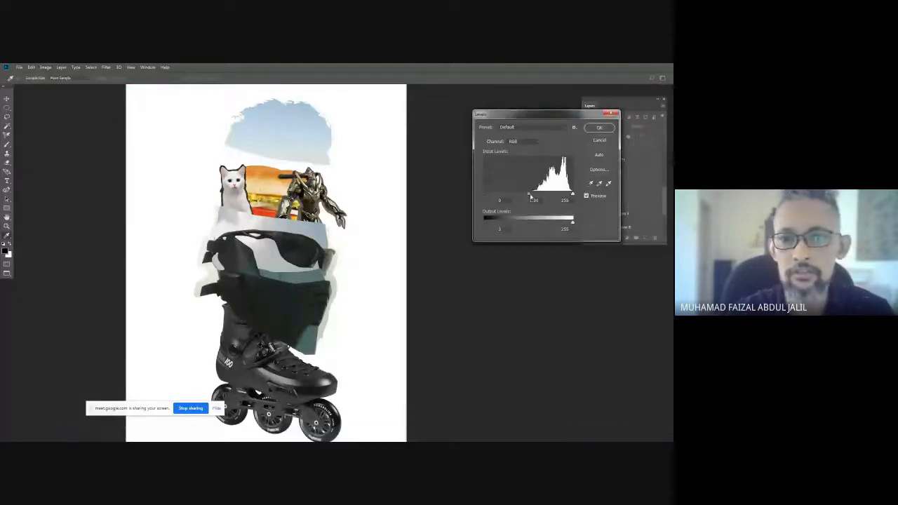
drag(534, 196, 552, 195)
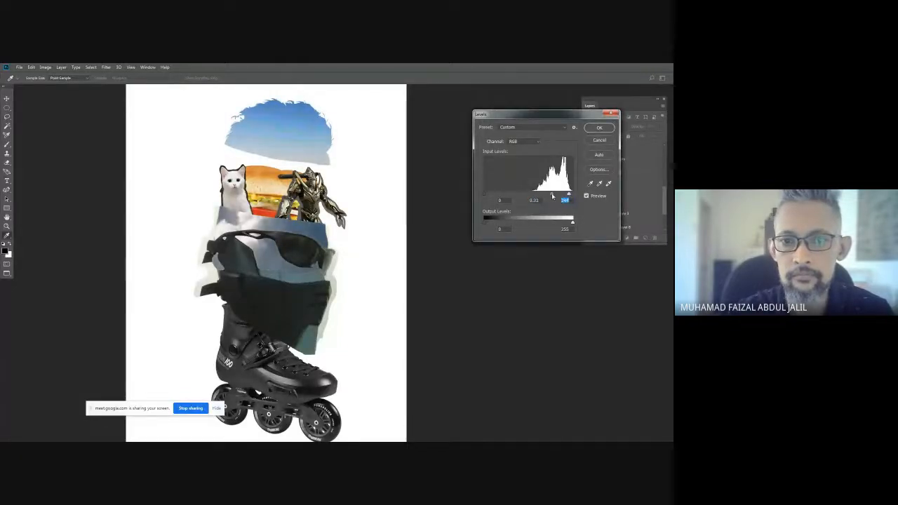
click(603, 129)
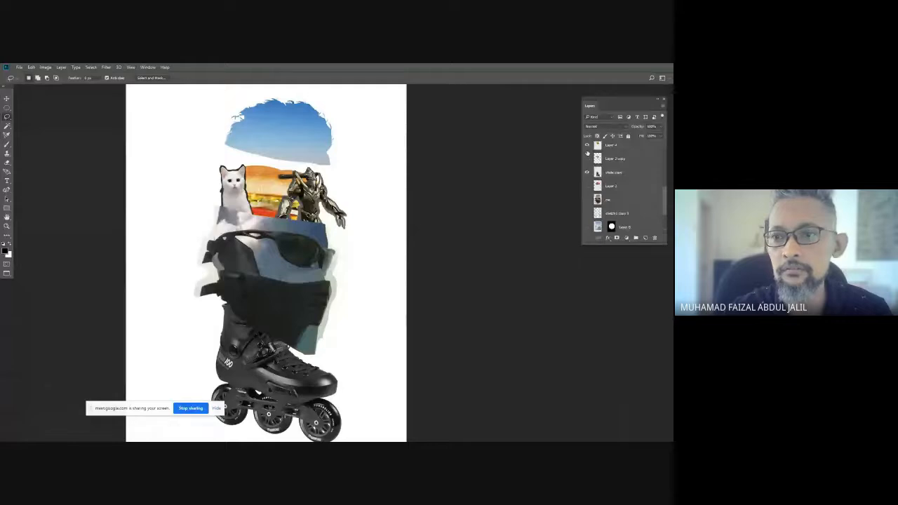
Hide the layers of the burger, the robot figure and the cat to expose the gap between hair and forehead.
click(587, 145)
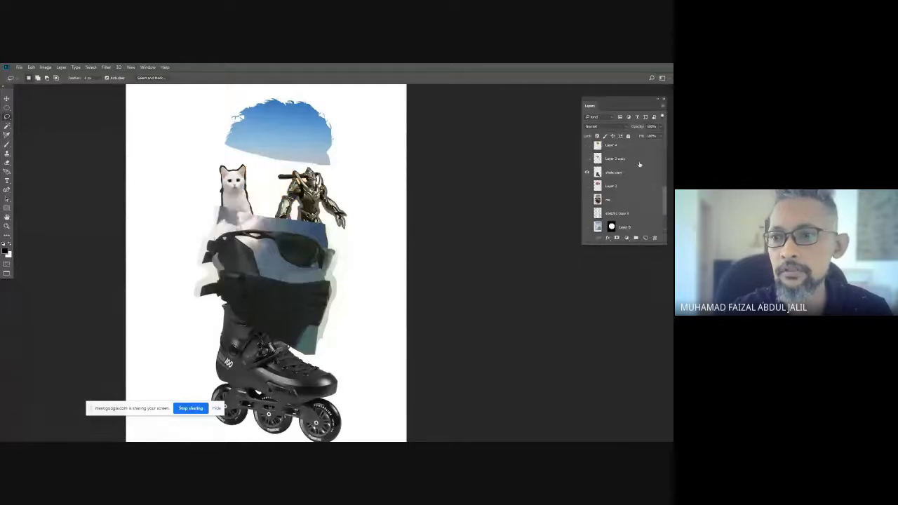
drag(664, 194, 664, 166)
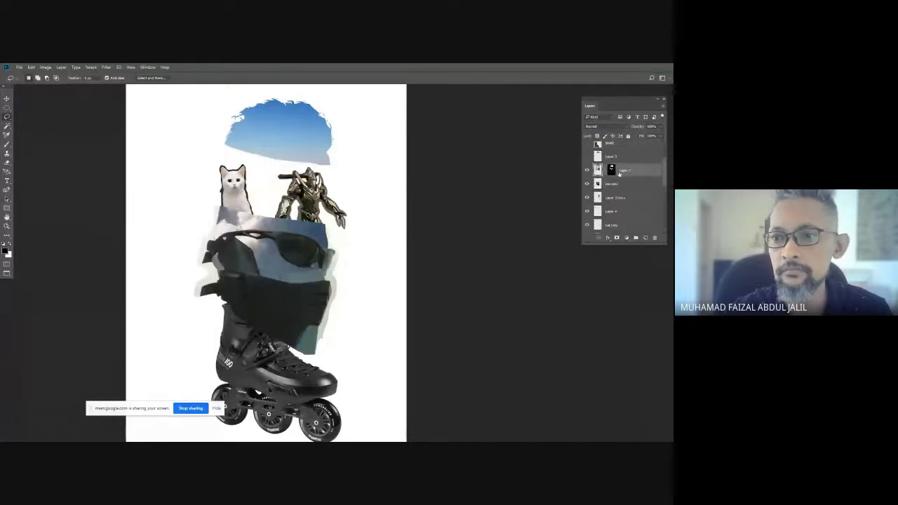
click(587, 199)
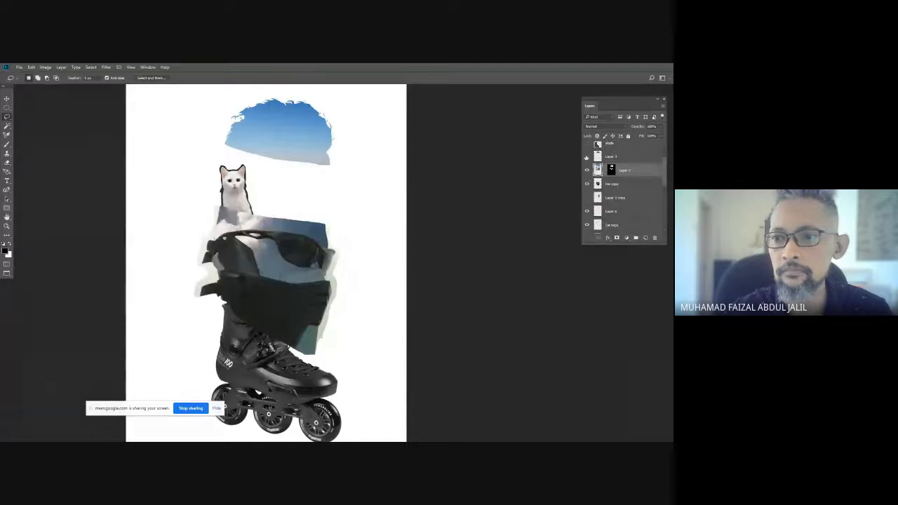
click(587, 225)
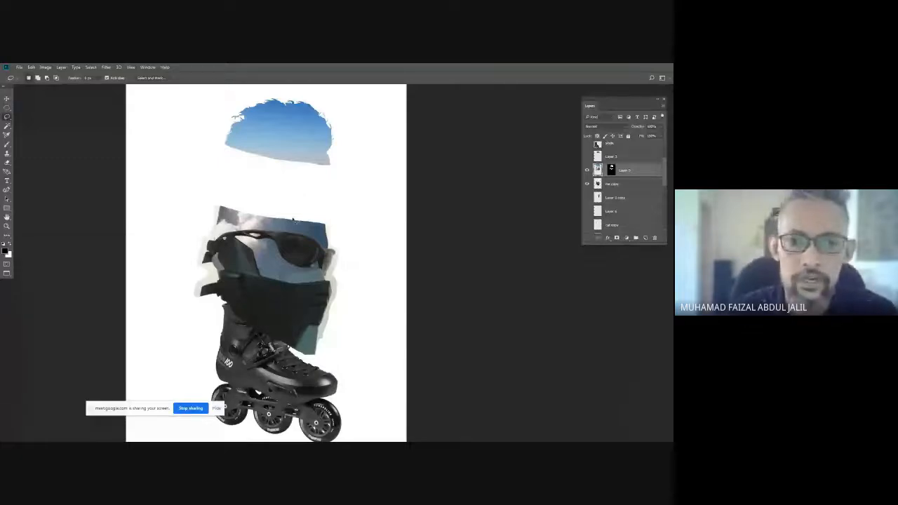
Lasso a thin curved opening along the forehead's upper cut edge and add a new layer directly above the portrait cutout's layer.
scroll(293, 219, up, 5)
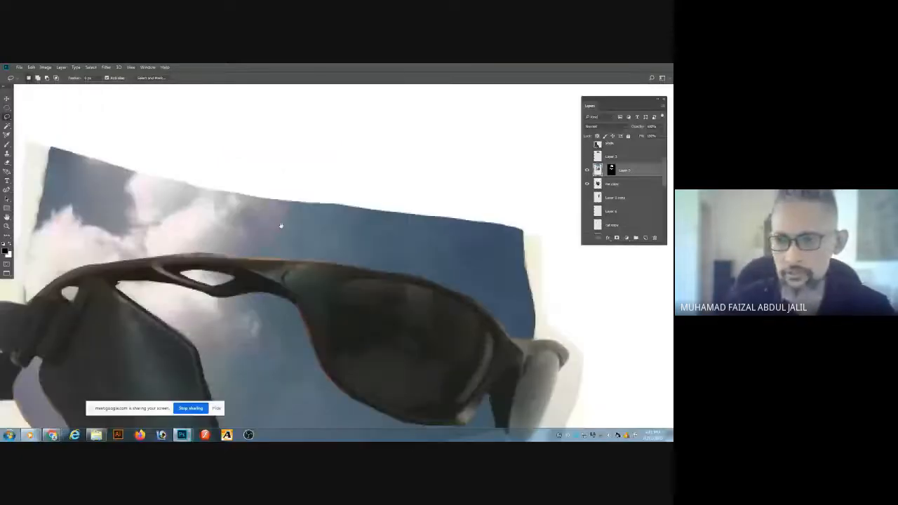
key(ctrl+minus)
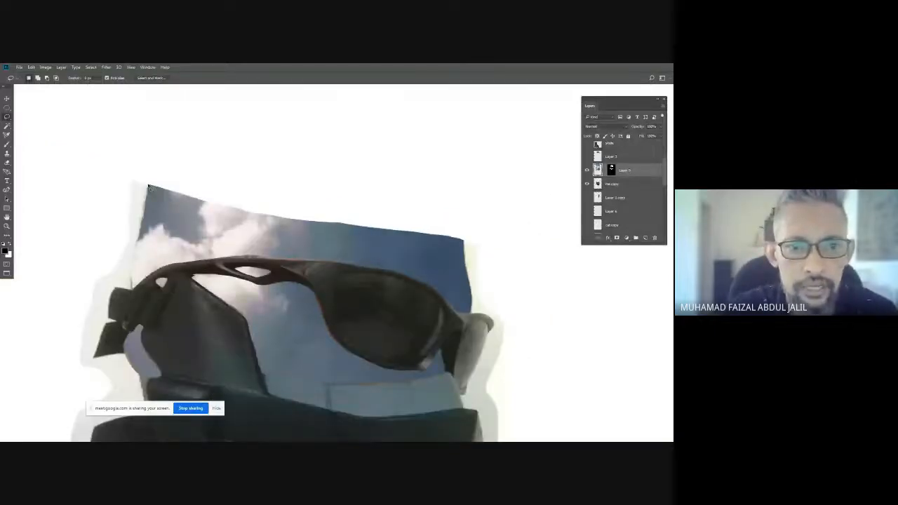
mouse_move(149, 186)
mouse_down()
mouse_move(446, 232)
mouse_move(464, 242)
mouse_move(331, 208)
mouse_move(150, 186)
mouse_move(204, 209)
mouse_move(377, 247)
mouse_move(463, 245)
mouse_up()
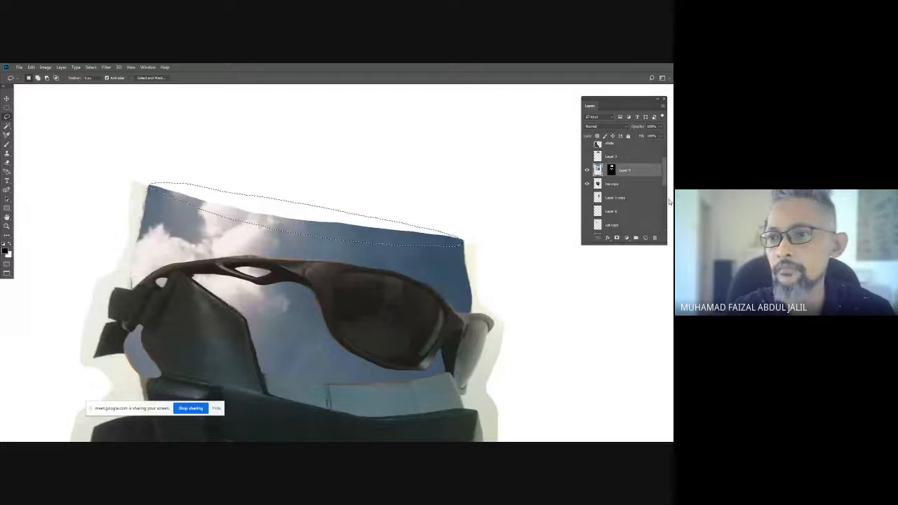
scroll(663, 182, down, 1)
click(639, 173)
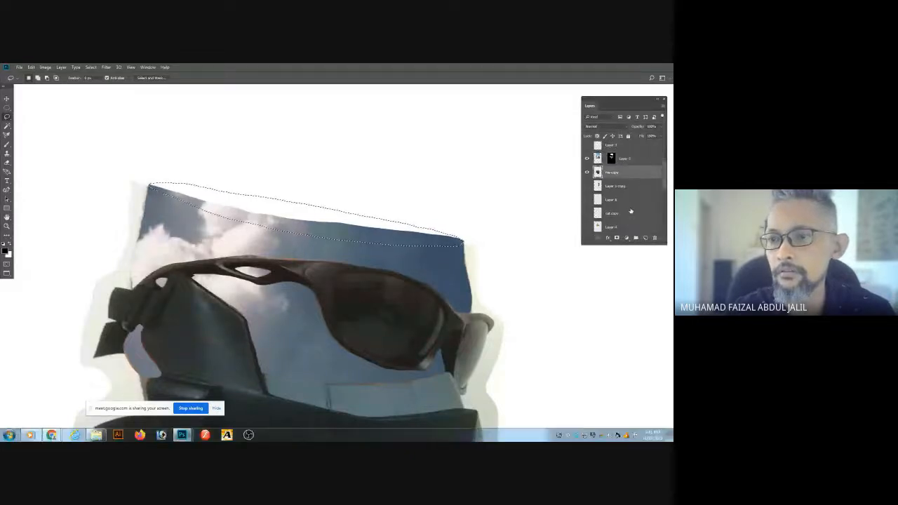
click(645, 237)
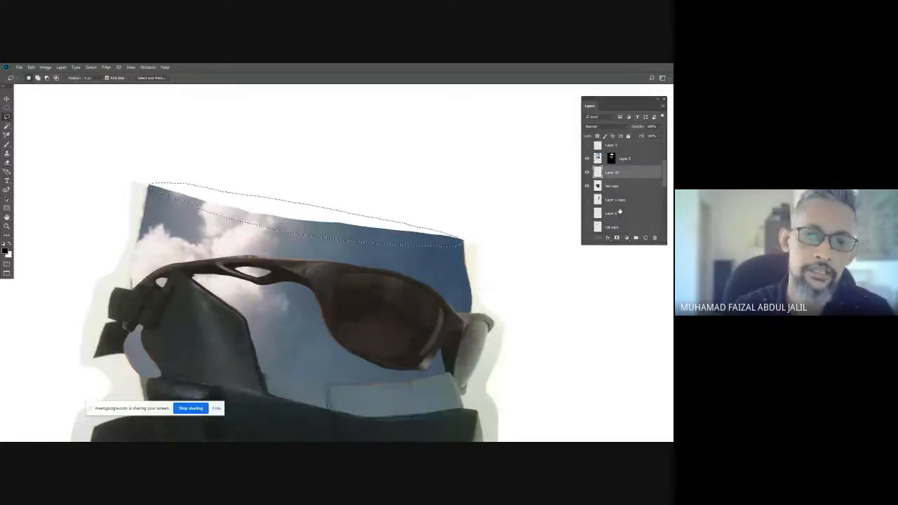
Fill the selected opening with the black foreground colour on the new layer behind the sky-filled forehead.
key(ctrl+minus)
key(ctrl+minus)
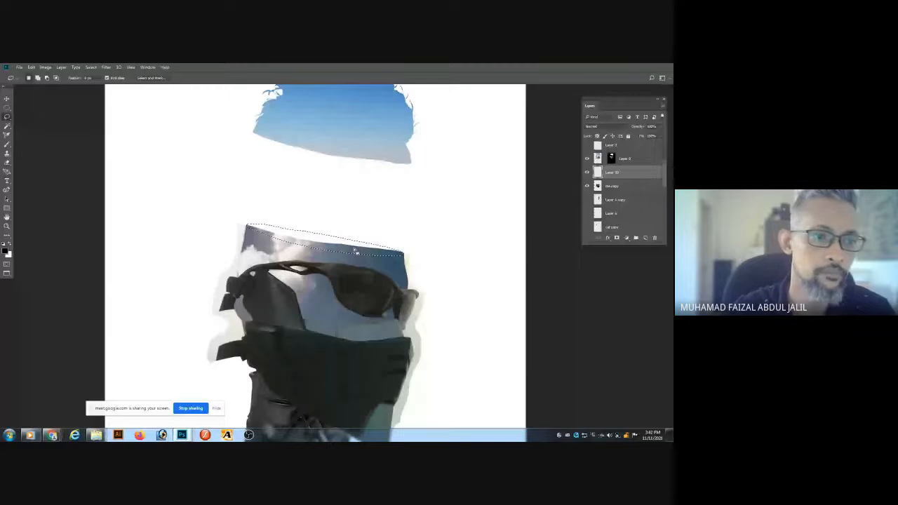
click(5, 249)
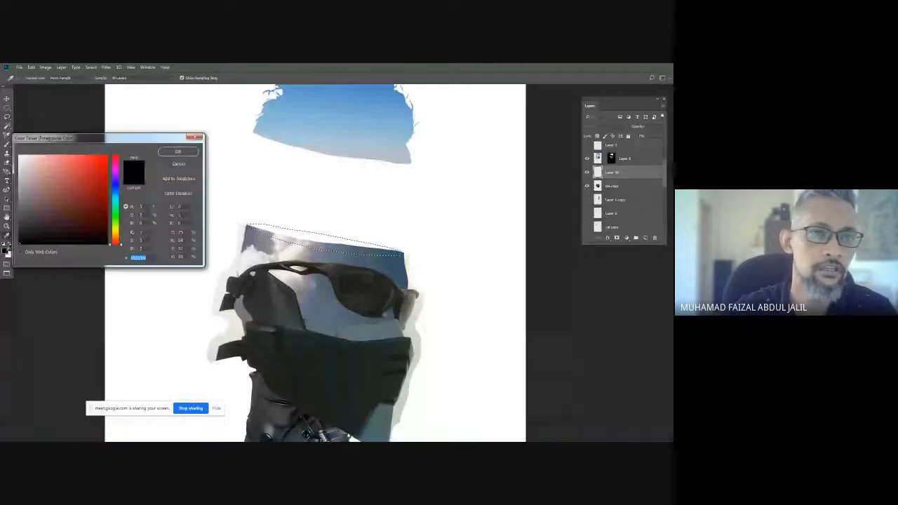
key(Escape)
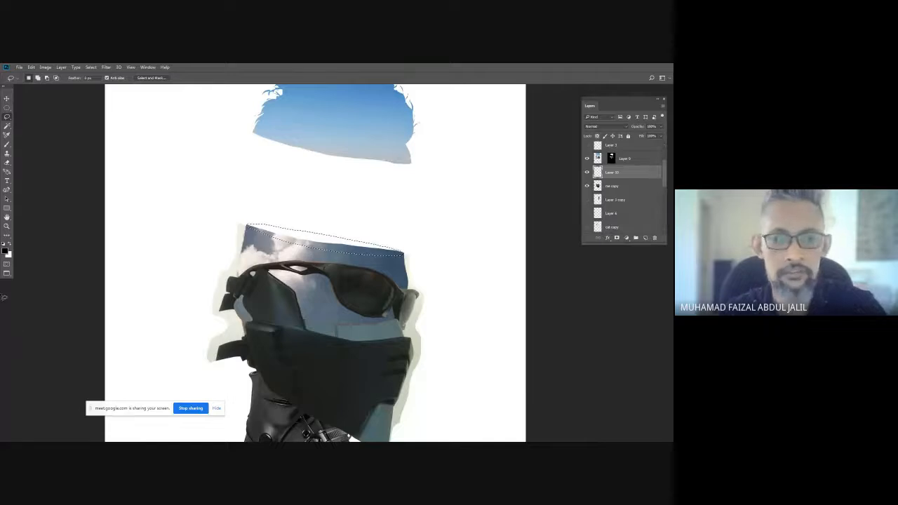
key(alt+BackSpace)
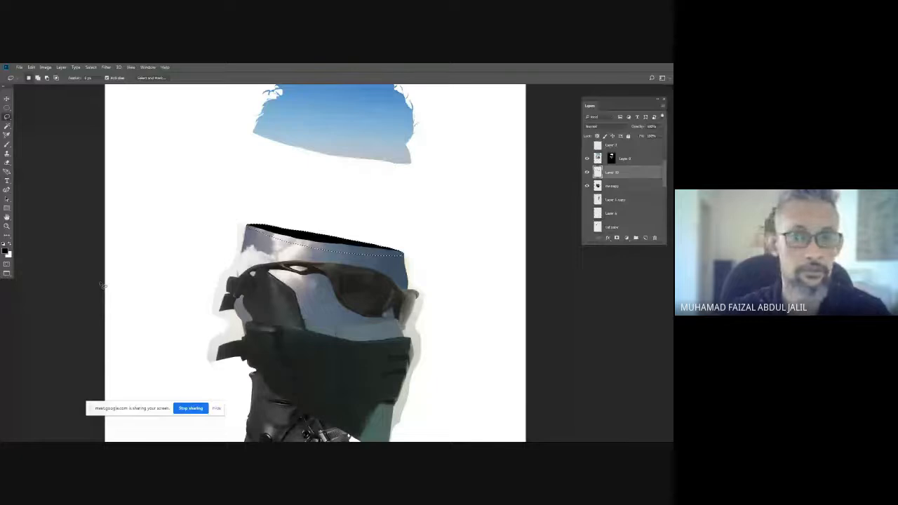
Cycle through the screen modes to view the collage with the black head opening.
key(f)
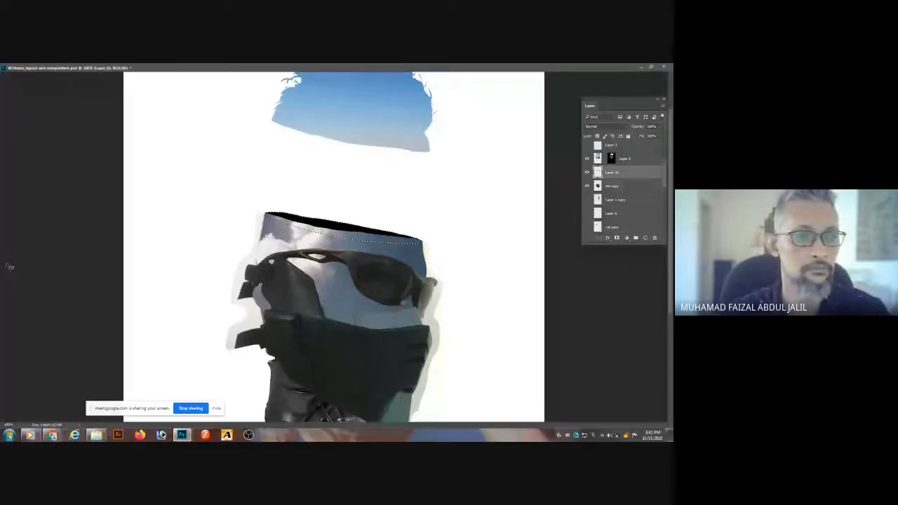
key(f)
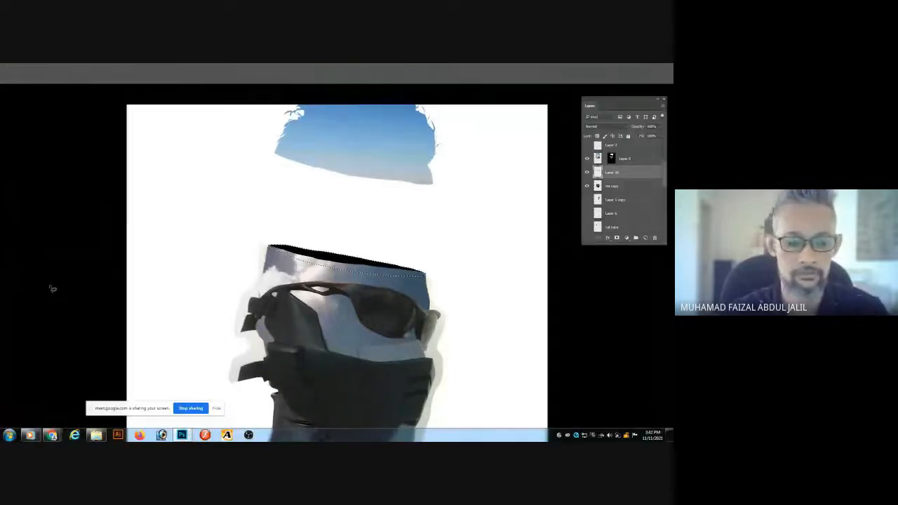
key(f)
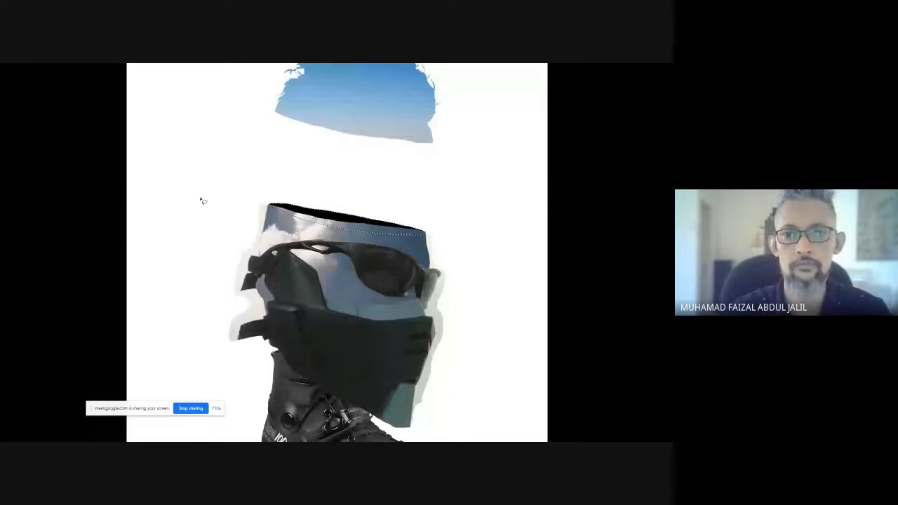
key(f)
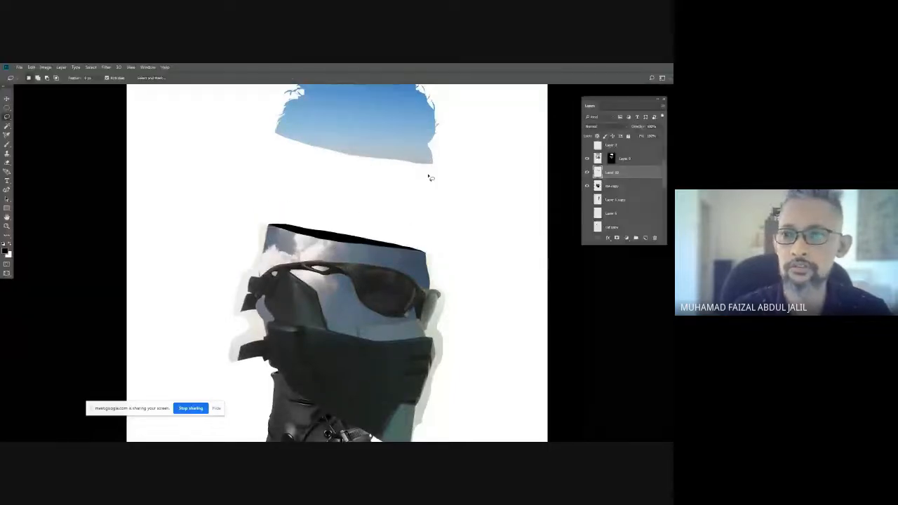
Toggle the visibility of the black opening's layer to compare the head with and without it, leaving it shown.
click(587, 172)
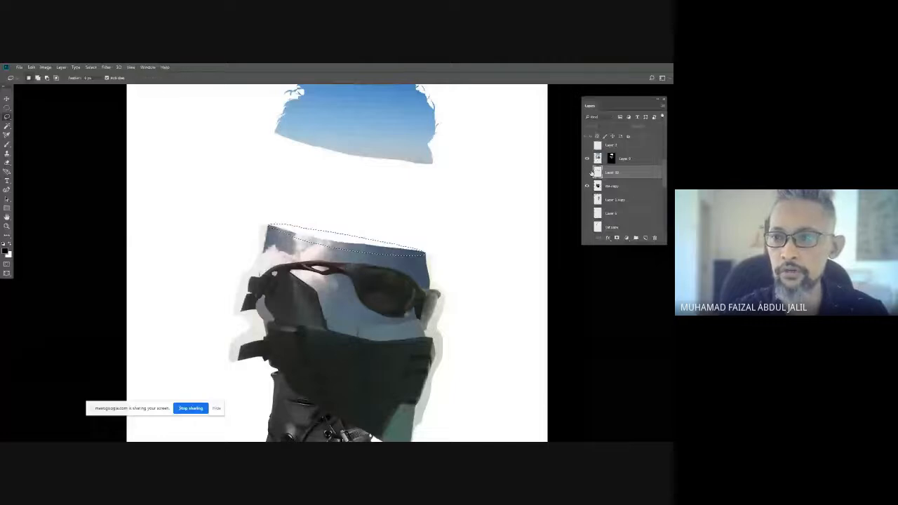
click(587, 172)
click(587, 172)
click(587, 172)
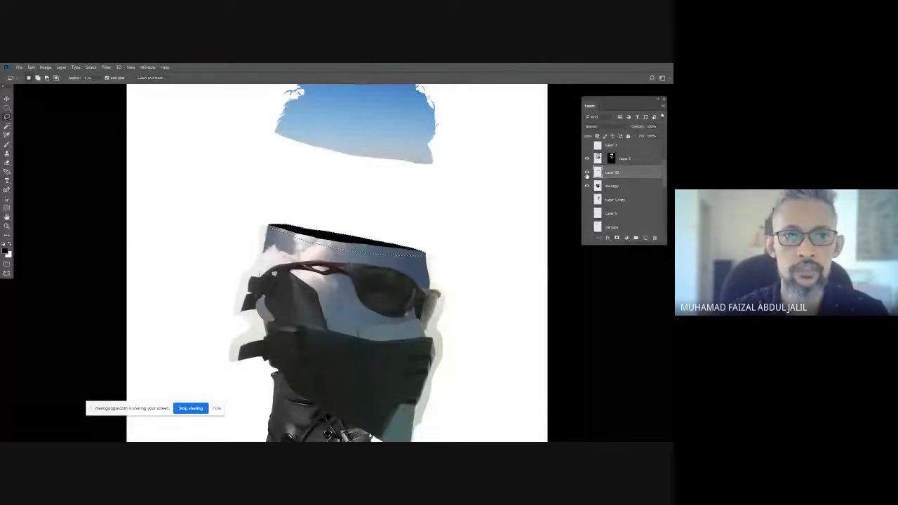
click(585, 172)
click(586, 173)
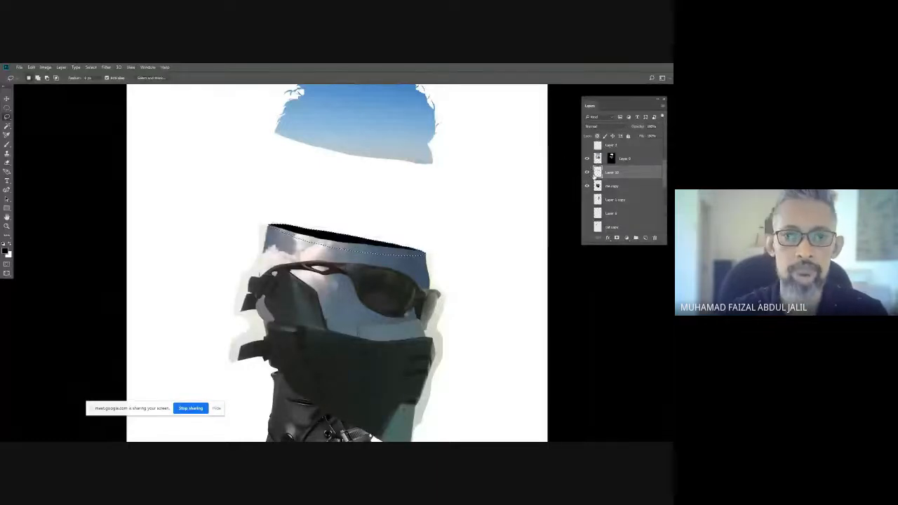
Clear the selection around the head opening and show the hidden brain cutout's layer.
key(ctrl+d)
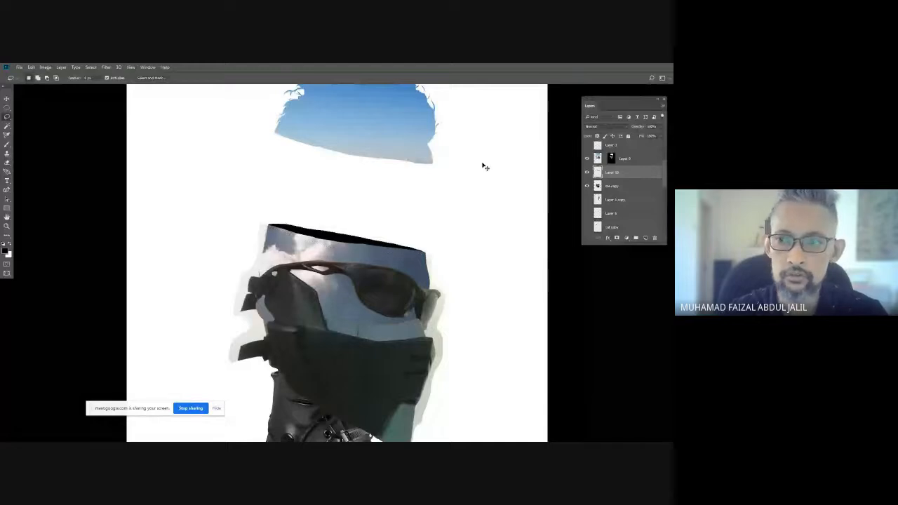
mouse_move(667, 170)
mouse_down()
mouse_move(664, 177)
mouse_move(663, 169)
mouse_up()
scroll(662, 162, up, 1)
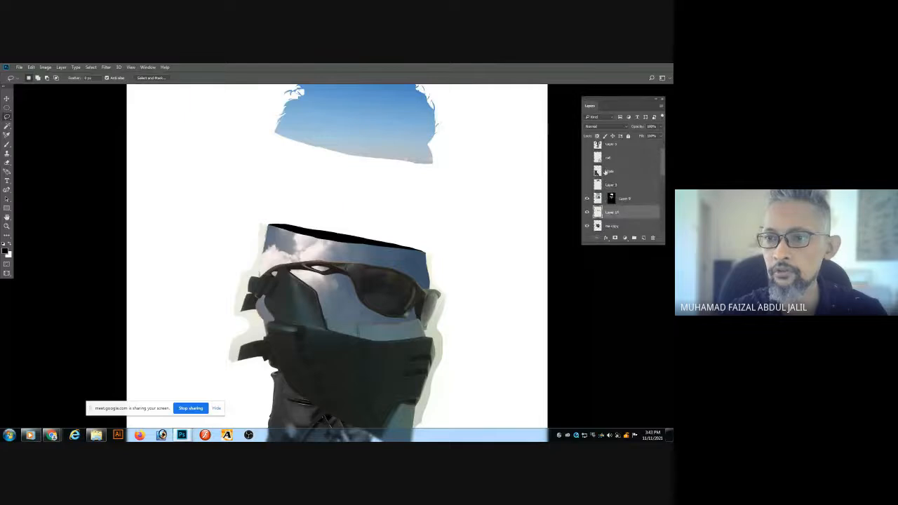
click(587, 185)
click(587, 184)
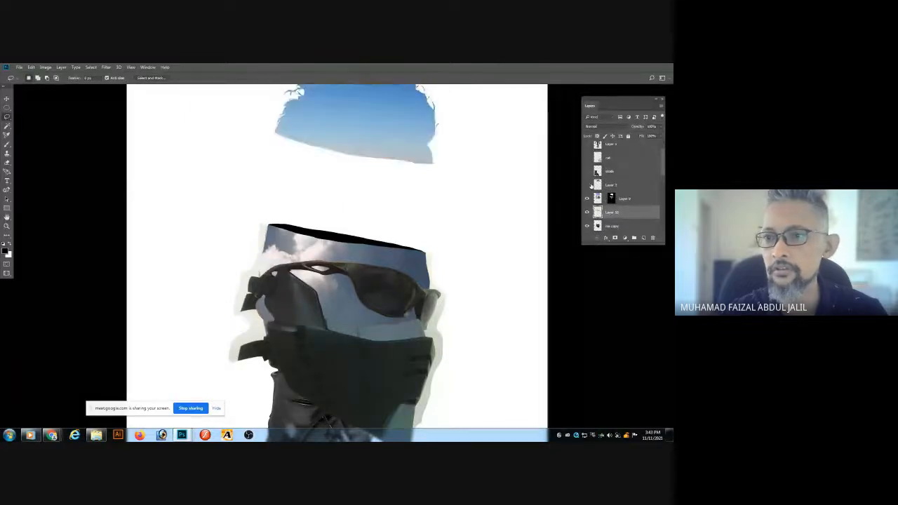
scroll(664, 161, down, 5)
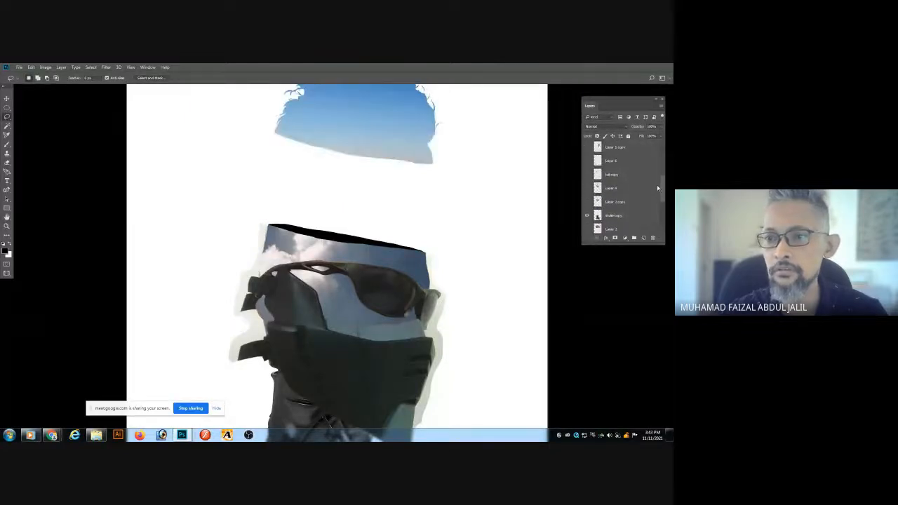
click(587, 202)
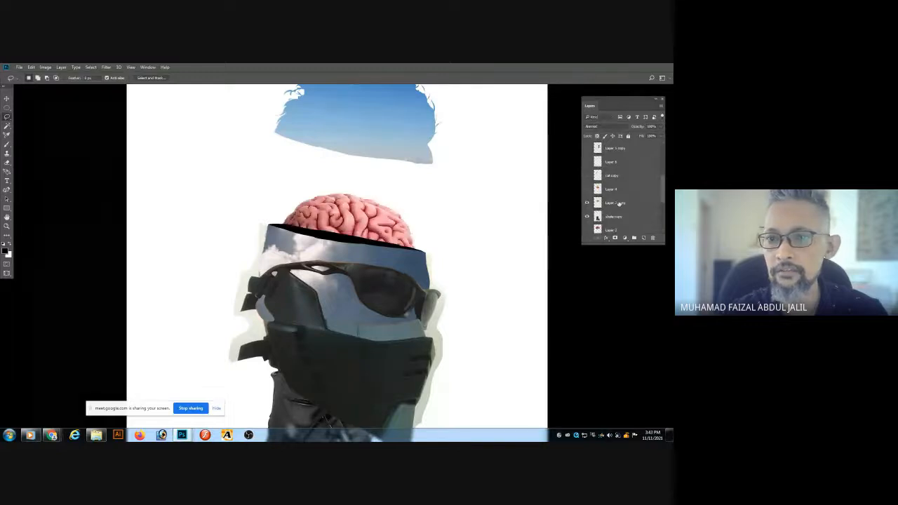
Restack the brain layer directly above the black opening's layer and shift the brain slightly upward in the head.
drag(618, 204, 615, 157)
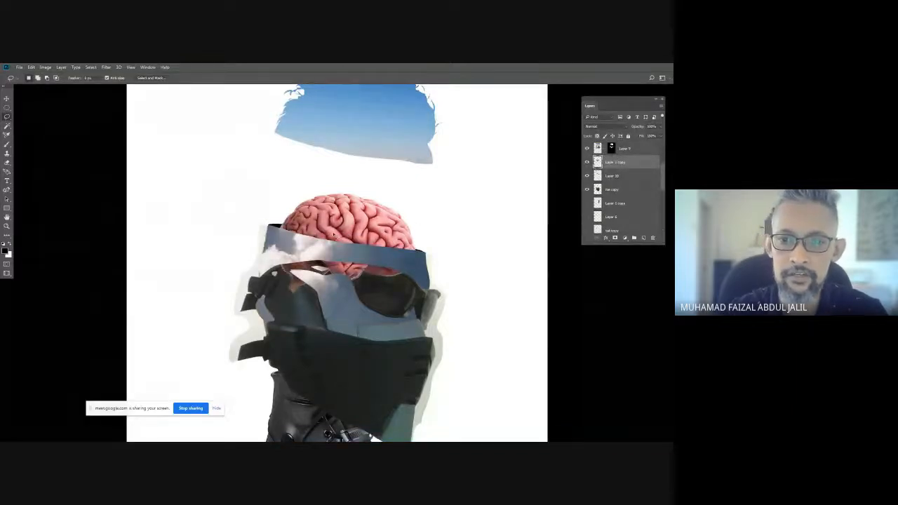
mouse_move(356, 223)
mouse_down()
mouse_move(355, 209)
mouse_move(353, 218)
mouse_up()
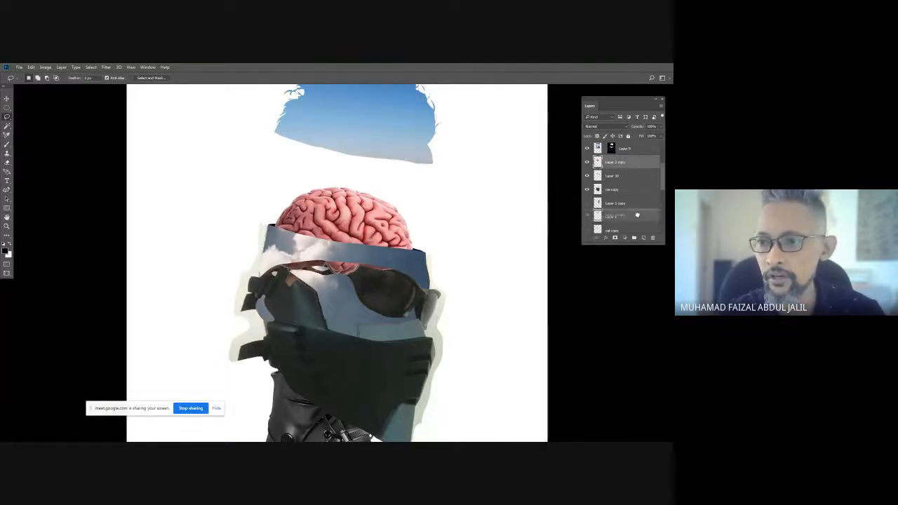
Duplicate the brain layer, hide the original, and lasso and delete the copy's lower part that shows through the face below the forehead edge.
drag(637, 214, 643, 238)
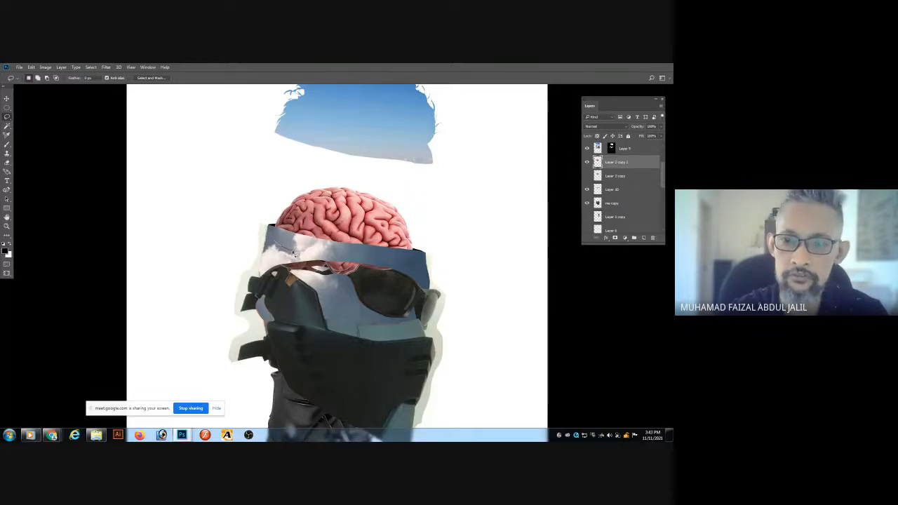
mouse_move(293, 252)
mouse_down()
mouse_move(370, 261)
mouse_move(390, 299)
mouse_move(269, 289)
mouse_move(266, 247)
mouse_up()
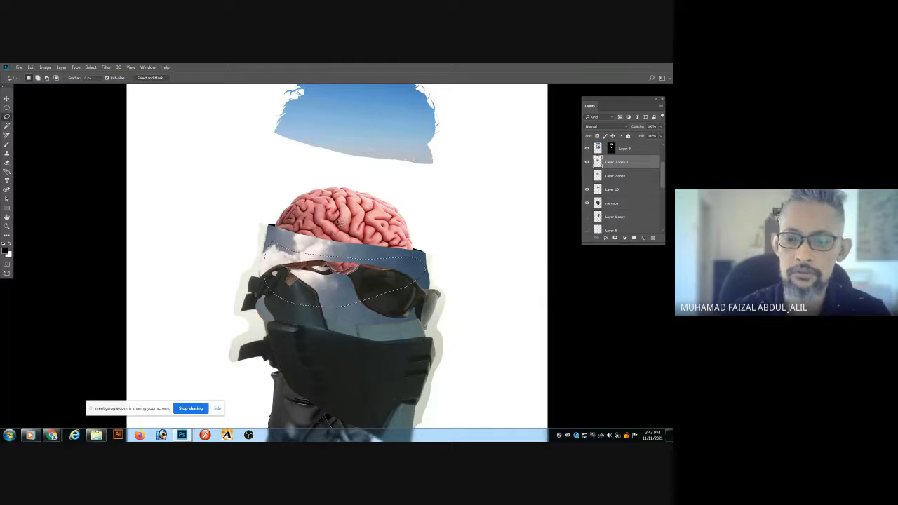
key(Delete)
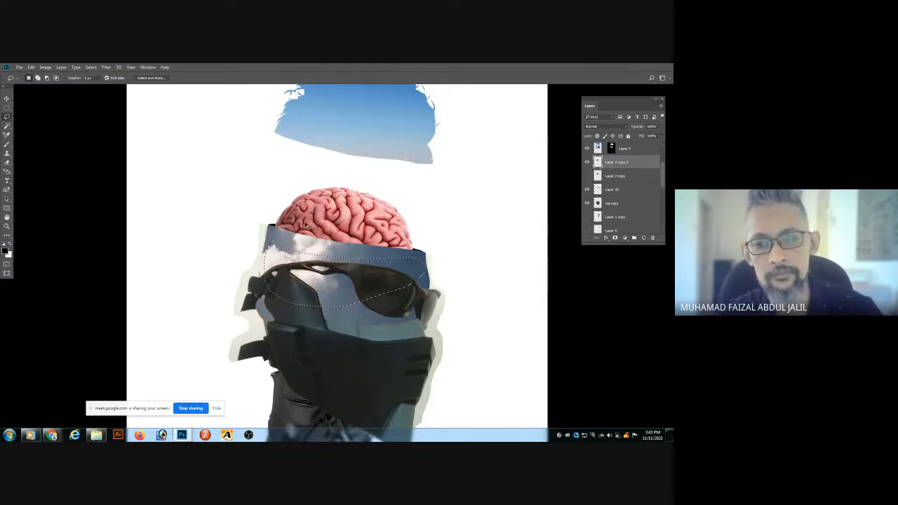
key(ctrl+d)
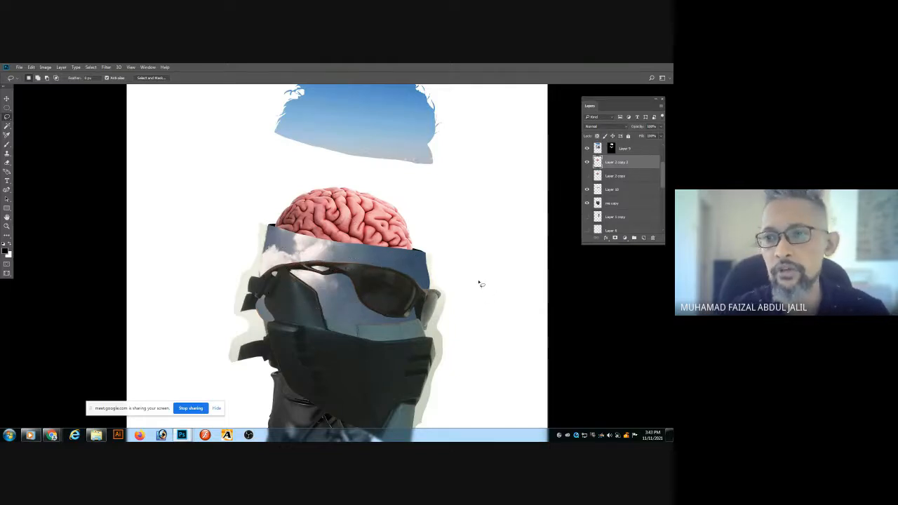
Toggle the visibility of the sky-fill layer and the trimmed brain layer to check their effect, leaving both shown.
click(588, 149)
click(588, 148)
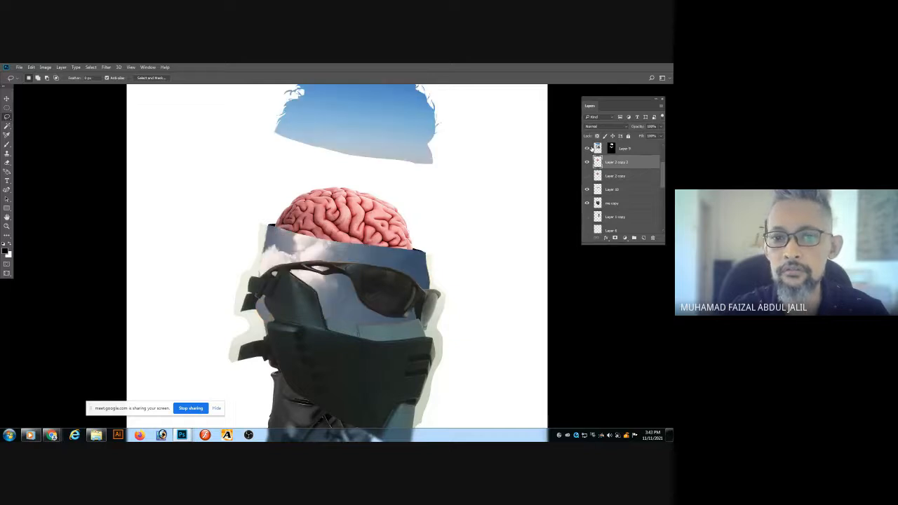
click(587, 149)
click(587, 148)
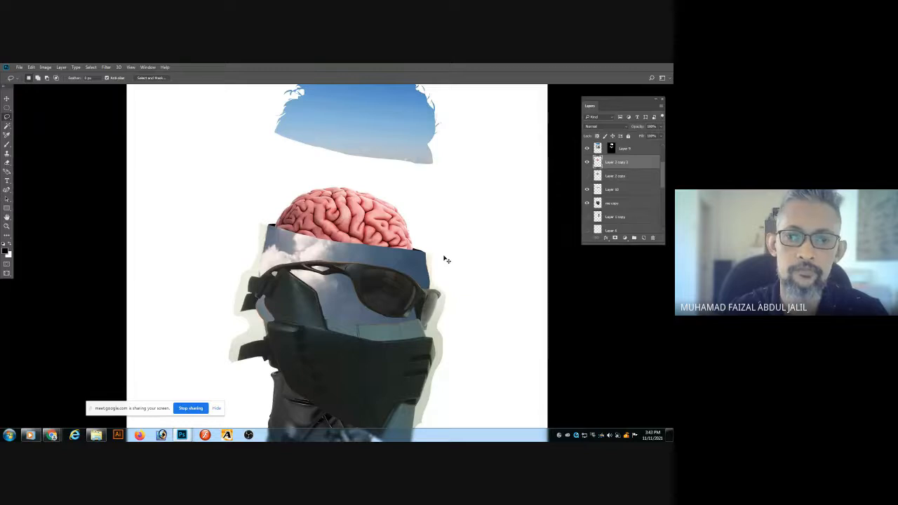
click(587, 164)
click(587, 163)
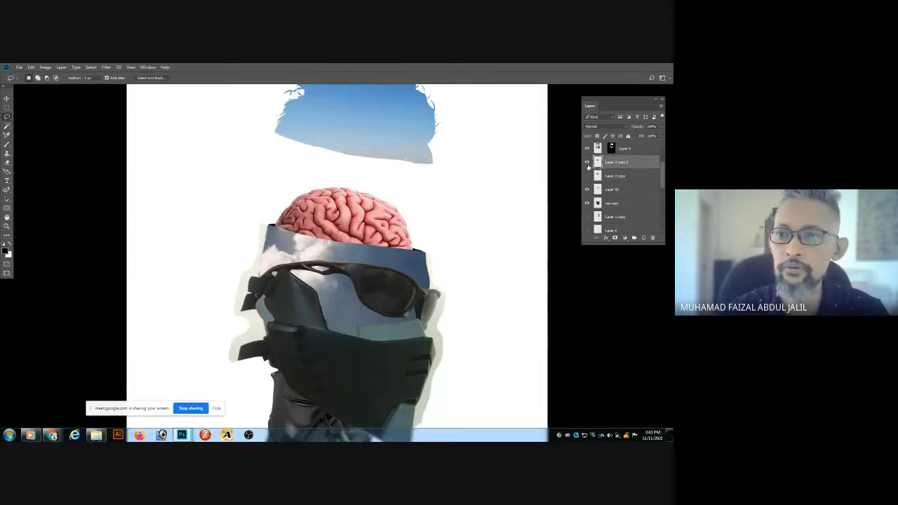
Toggle the portrait cutout's layer repeatedly, zoomed in and at full page, to compare the collage with and without it, leaving it shown.
click(587, 203)
click(587, 202)
click(587, 203)
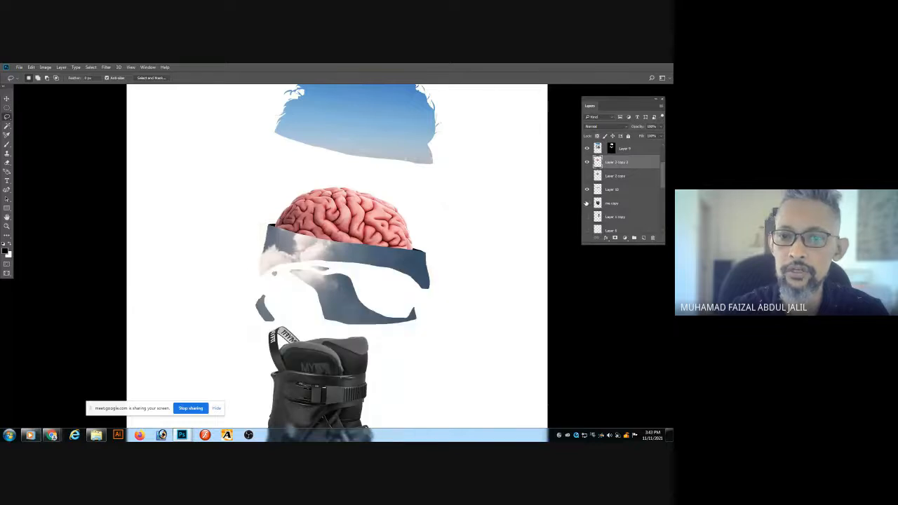
click(587, 203)
click(587, 203)
click(587, 203)
click(586, 203)
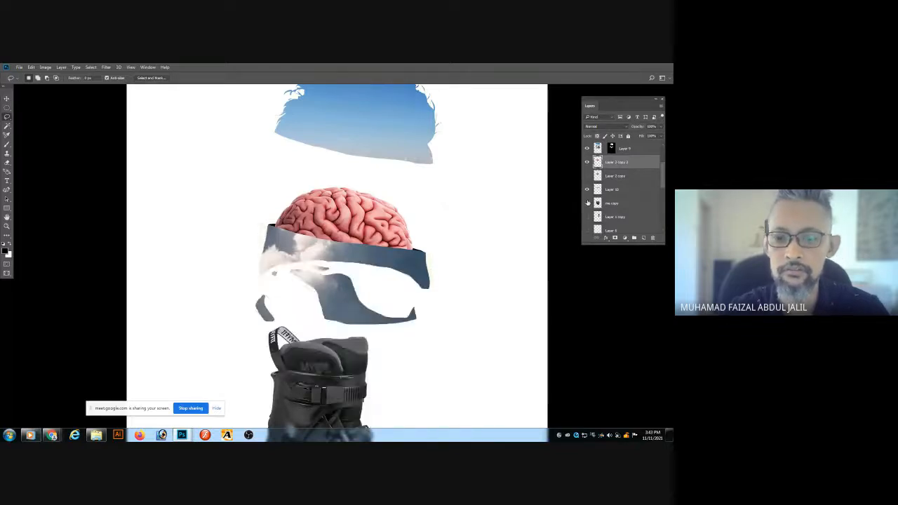
click(587, 203)
scroll(537, 266, down, 2)
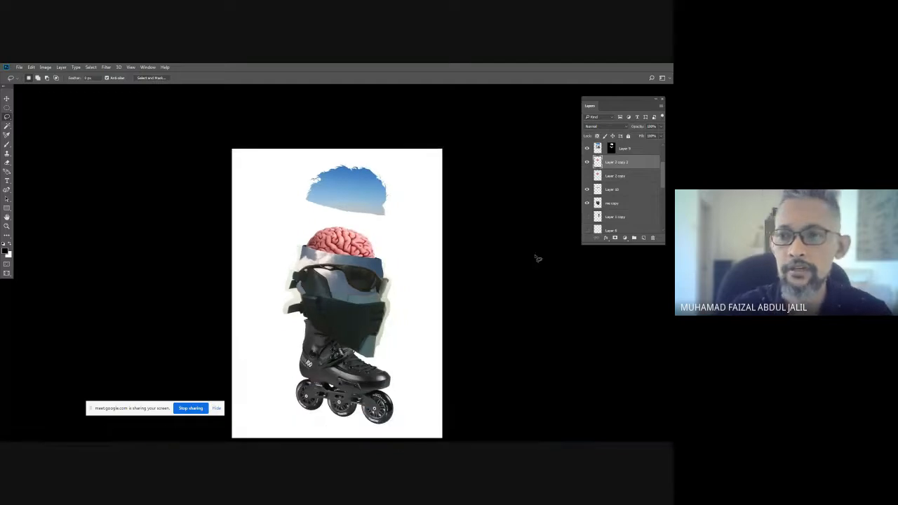
click(587, 203)
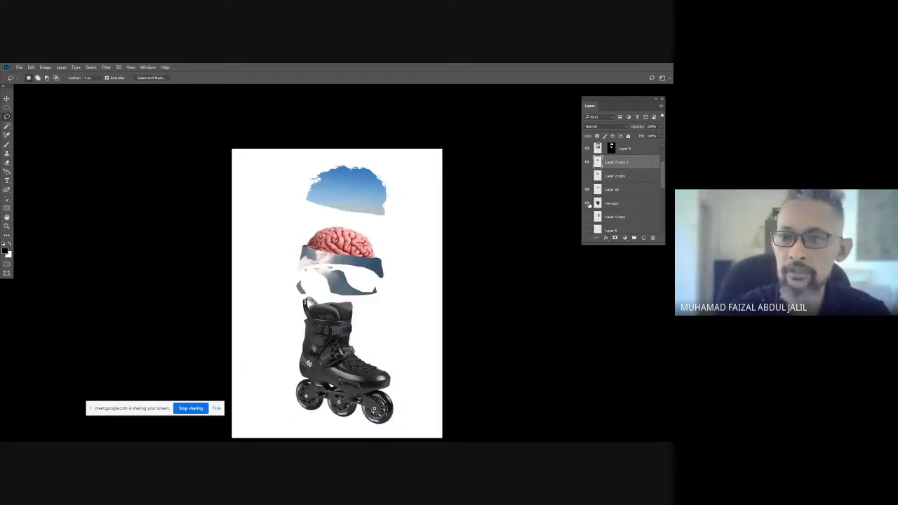
click(587, 203)
click(587, 203)
click(587, 202)
Fully desaturate the portrait cutout's layer with a Hue/Saturation adjustment.
click(610, 204)
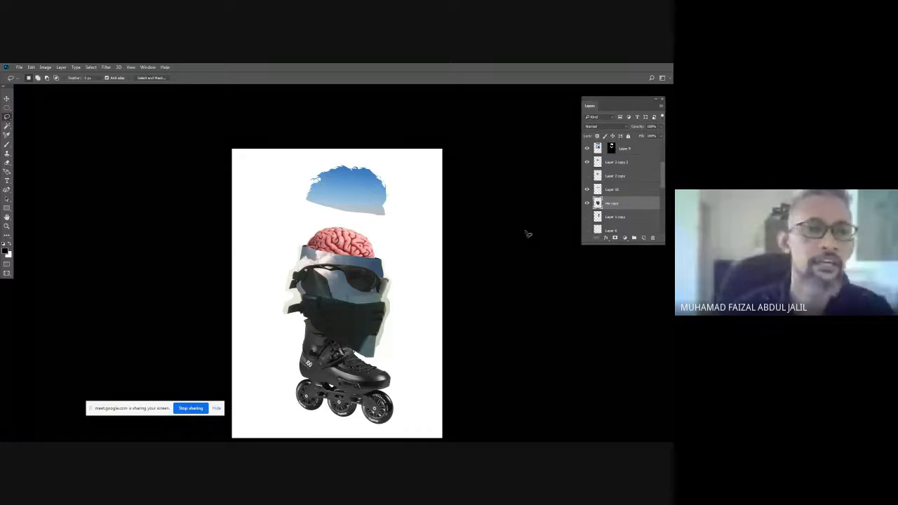
click(45, 66)
mouse_move(60, 84)
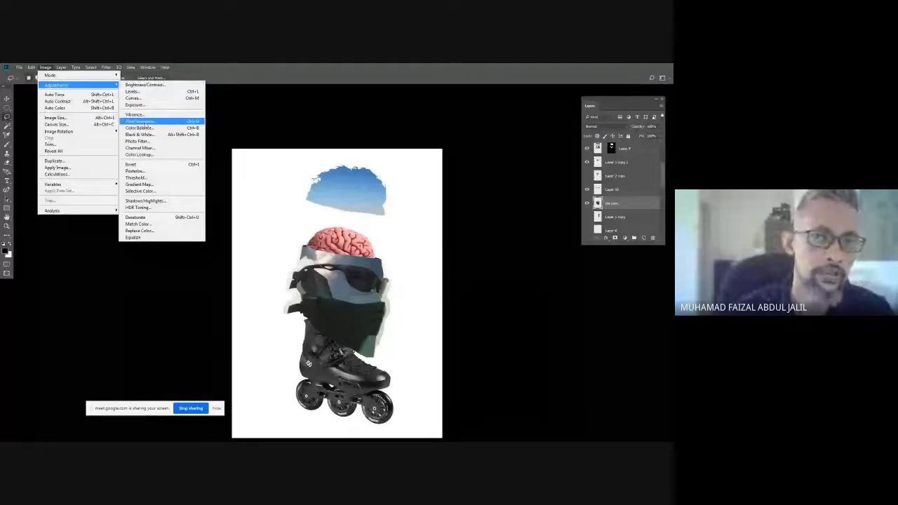
click(148, 122)
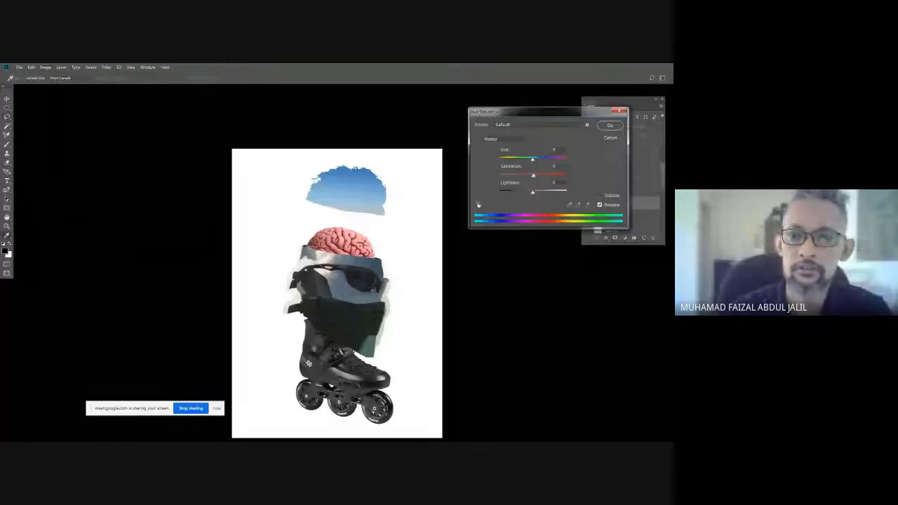
drag(532, 192, 492, 175)
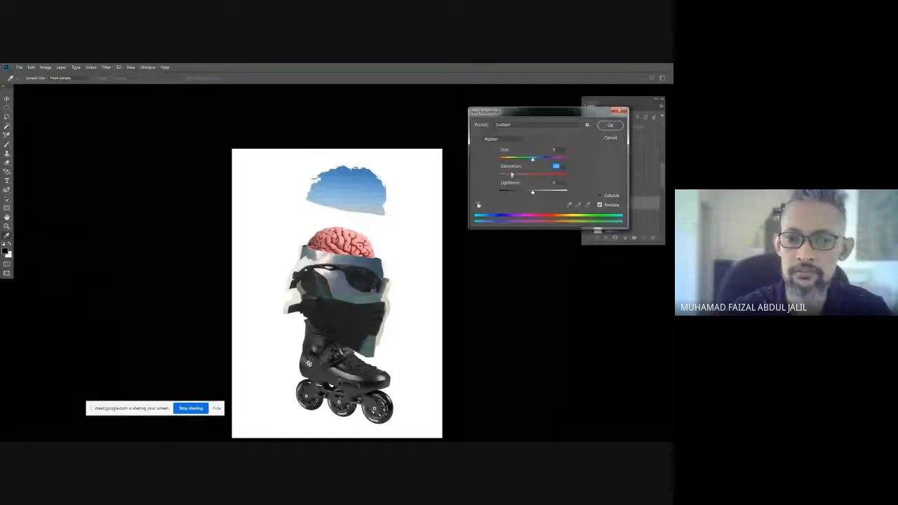
mouse_move(492, 171)
mouse_down()
mouse_move(524, 174)
mouse_move(489, 167)
mouse_up()
click(609, 127)
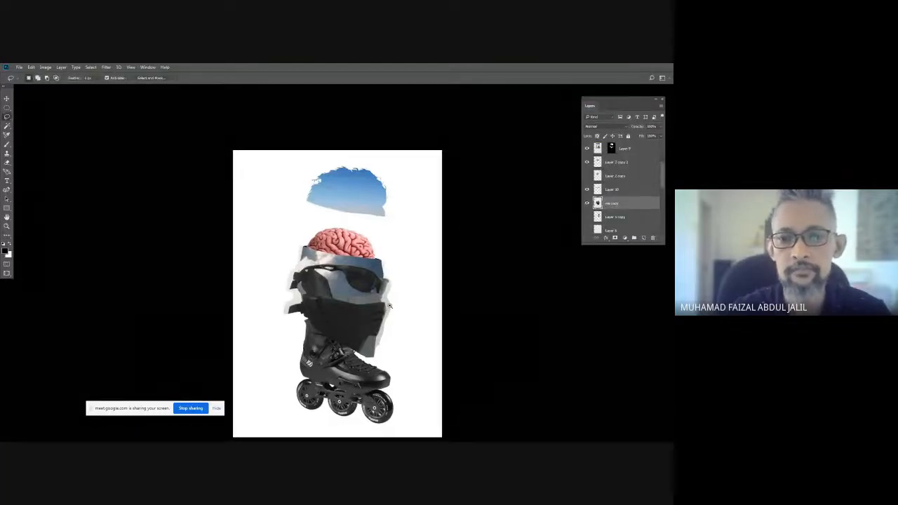
Select the light grey fringe along the mask's right edge with the Magic Wand and delete it from the portrait layer.
scroll(391, 310, up, 5)
drag(407, 279, 493, 209)
scroll(491, 232, down, 5)
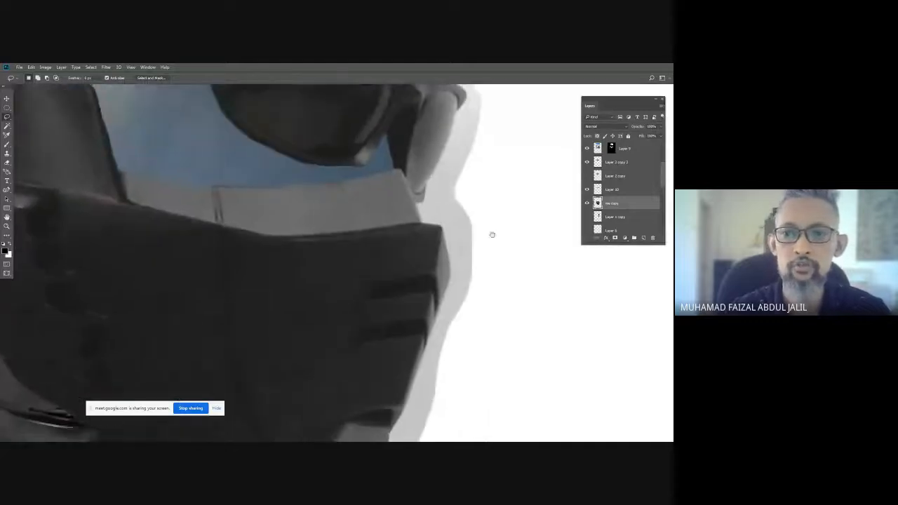
scroll(477, 245, down, 5)
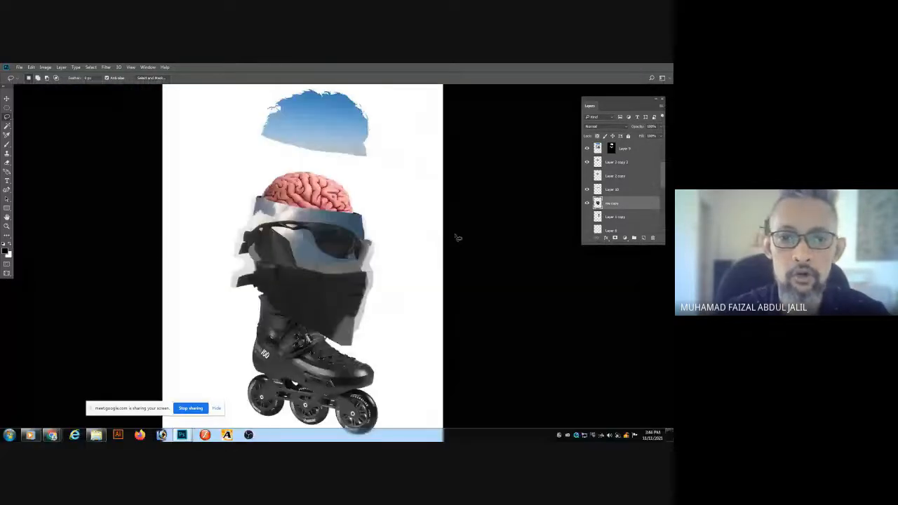
scroll(382, 286, up, 3)
scroll(383, 286, up, 4)
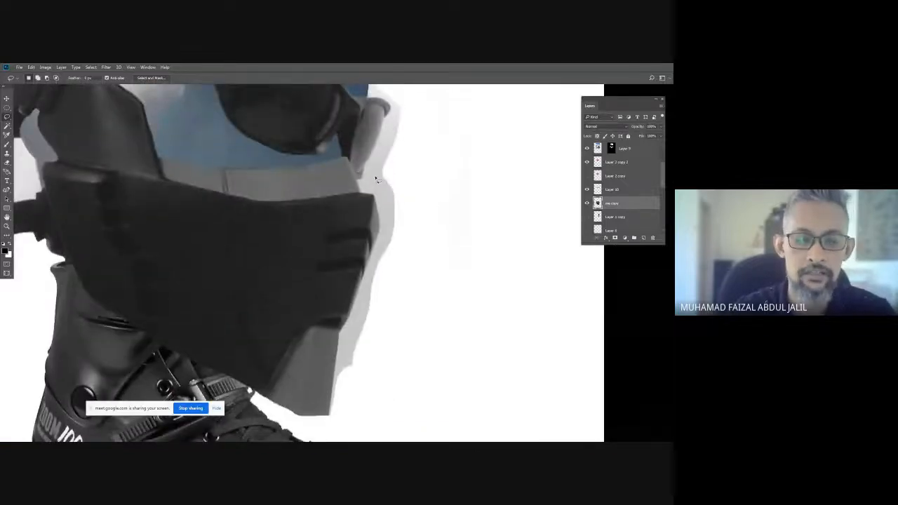
key(w)
click(384, 188)
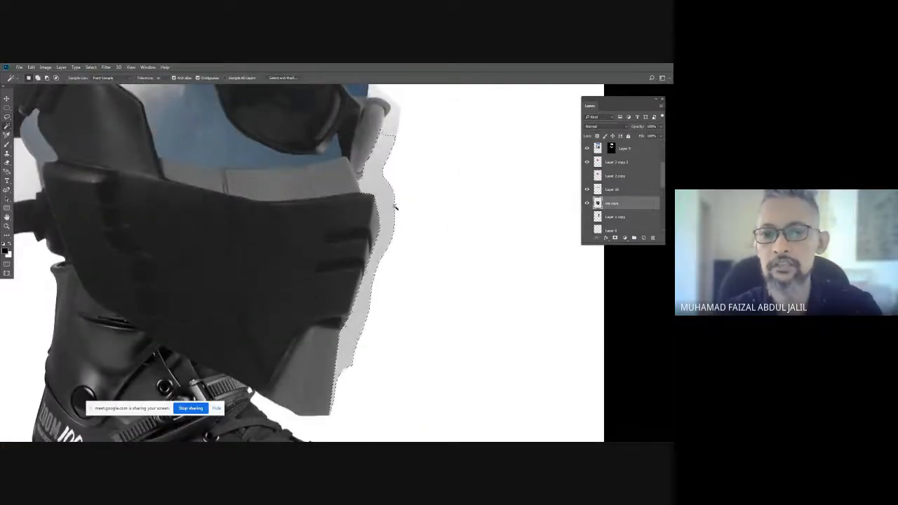
key(Delete)
key(ctrl+d)
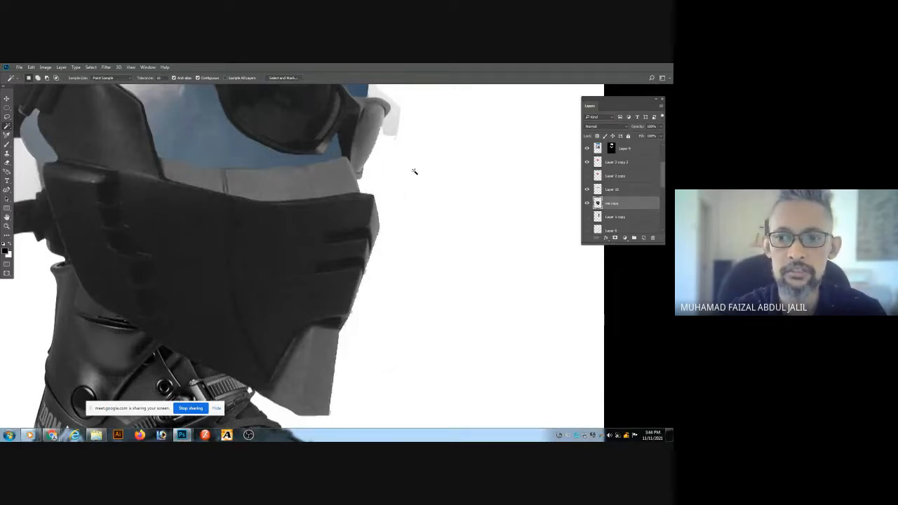
Select and delete the leftover pale fringe beside the ear, then clear the selection.
click(394, 124)
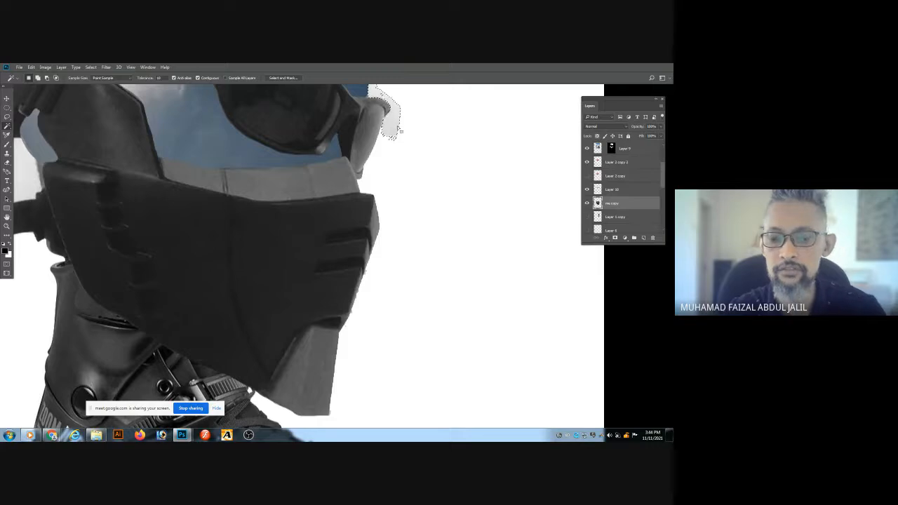
key(Delete)
key(ctrl+d)
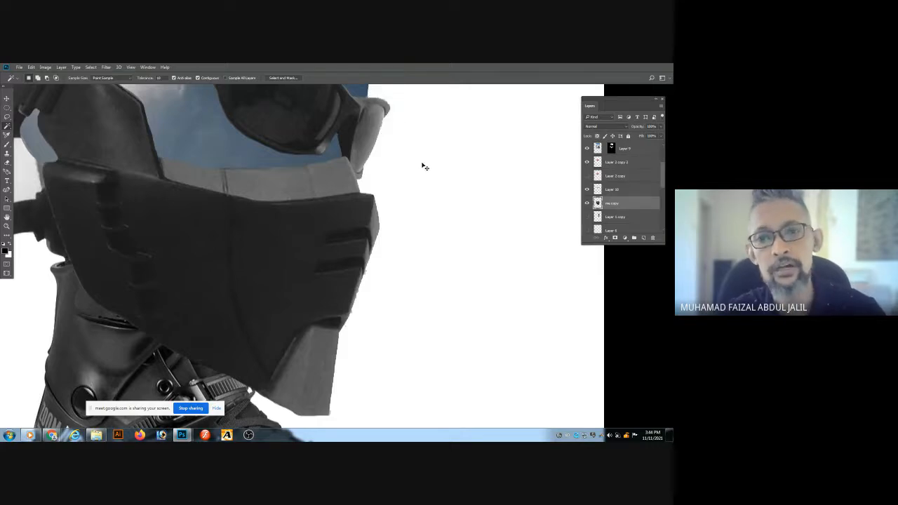
Select the pale fringe around the straps on the portrait's left side with the Magic Wand and delete it.
scroll(394, 131, up, 2)
drag(404, 118, 414, 184)
scroll(403, 197, up, 2)
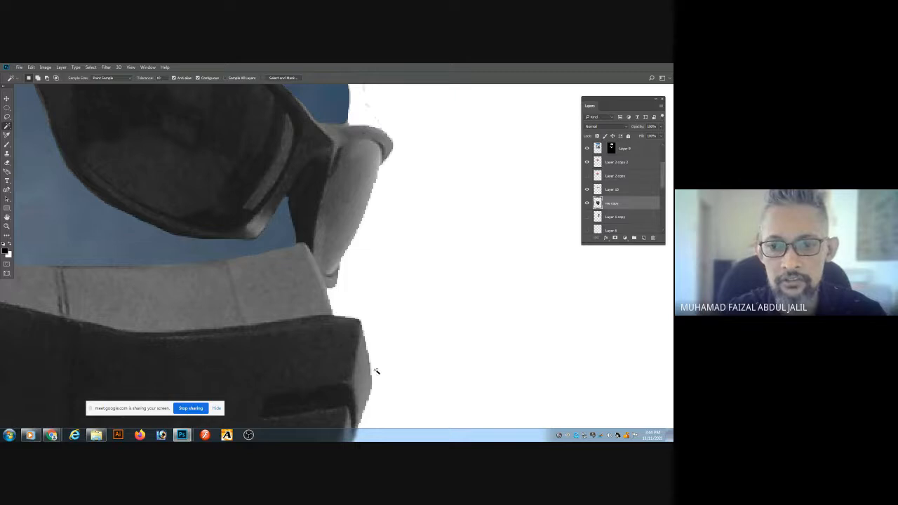
scroll(430, 261, down, 4)
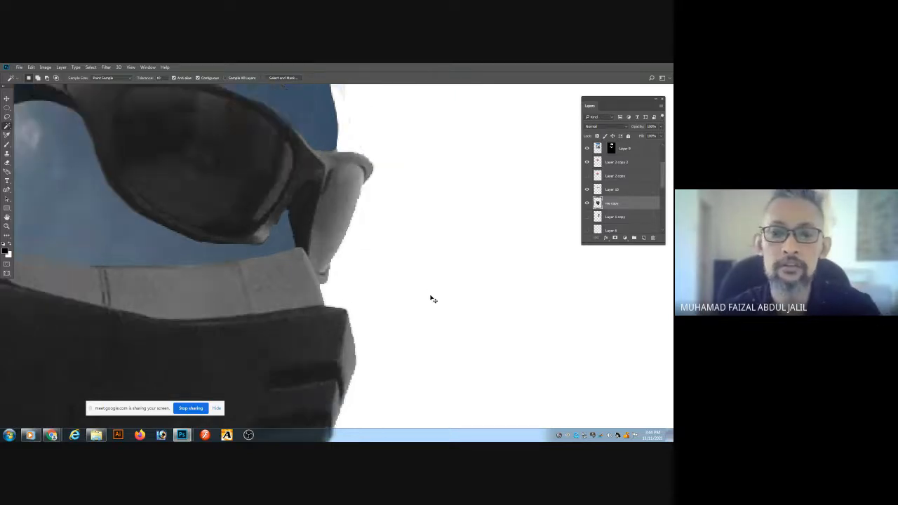
scroll(315, 282, up, 5)
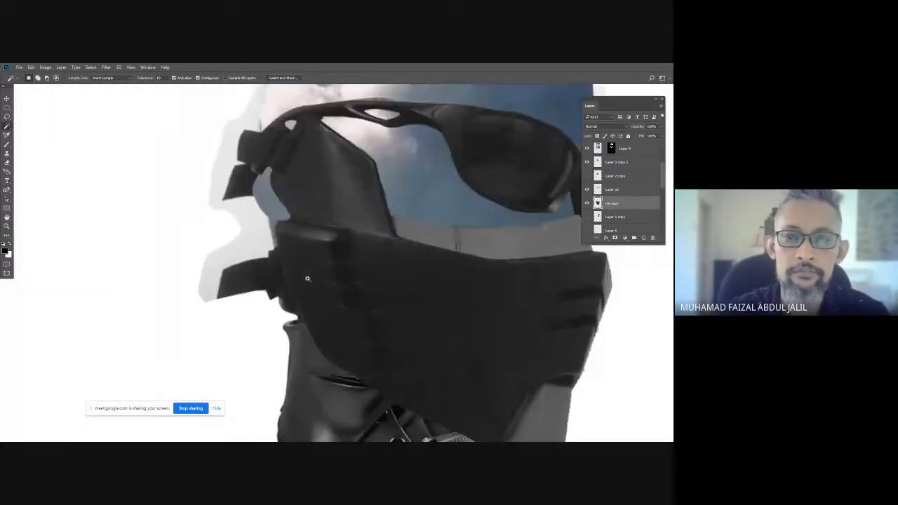
drag(316, 249, 312, 248)
click(274, 242)
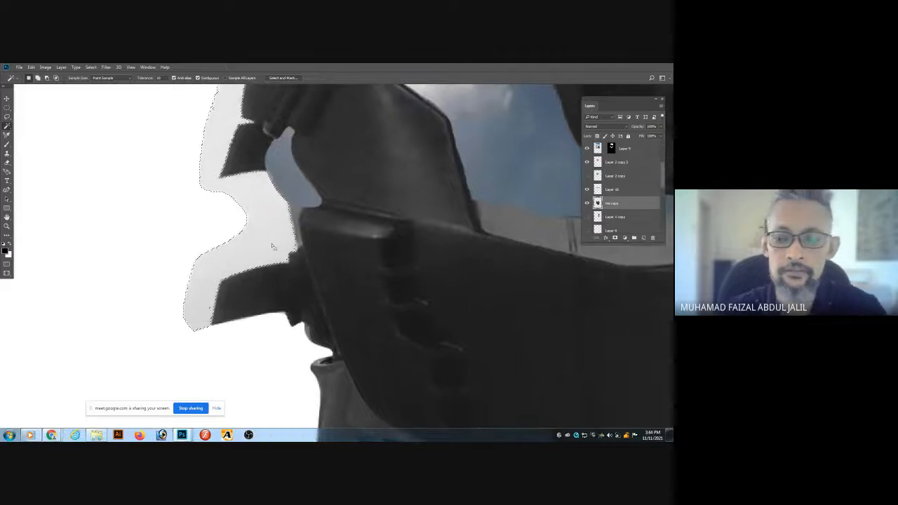
key(Delete)
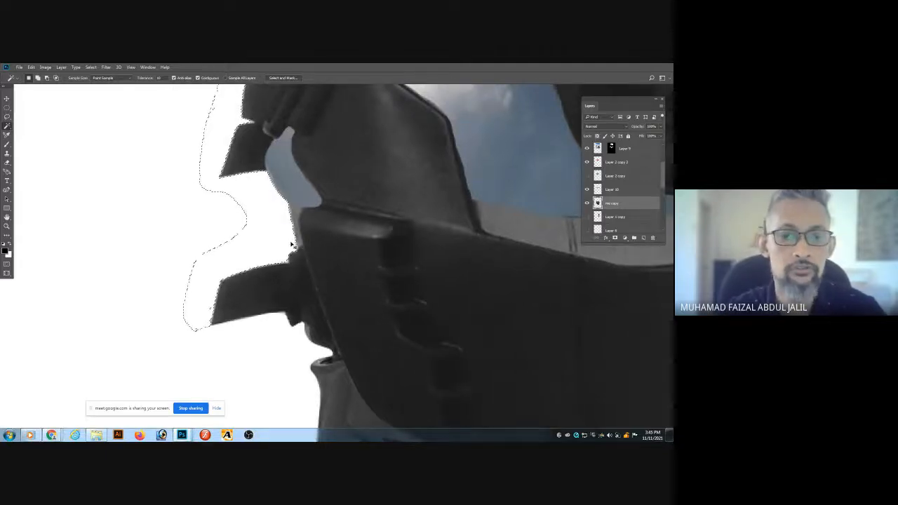
Clear the selection around the straps on the portrait's left side.
key(ctrl+d)
scroll(261, 196, up, 5)
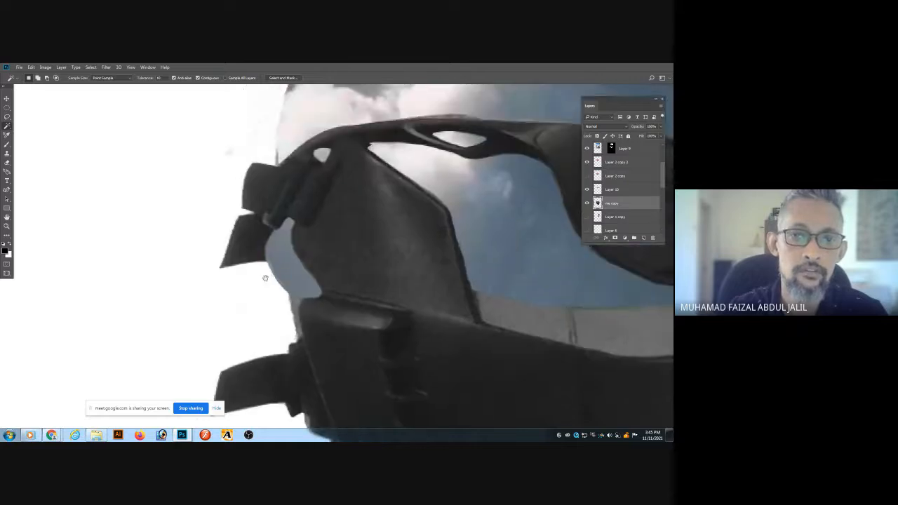
scroll(252, 194, up, 3)
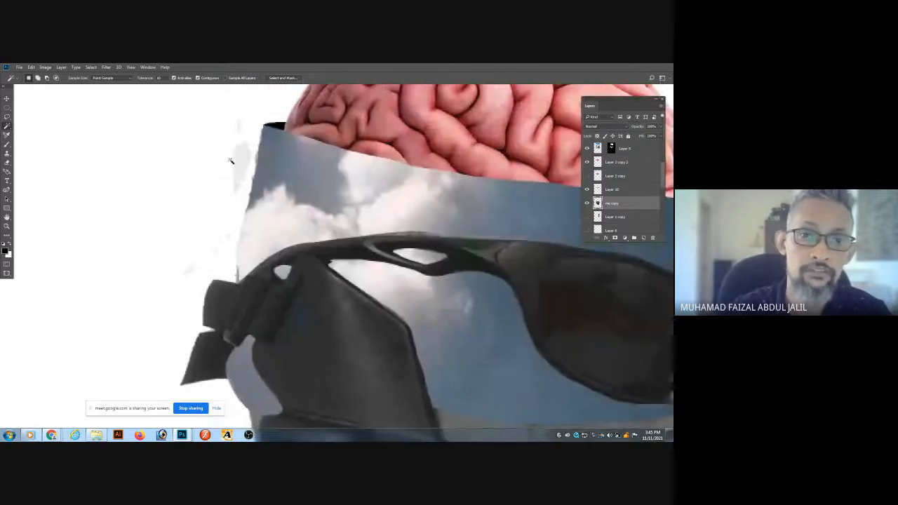
Try to select the grey smudge beside the sky-filled forehead with the Magic Wand.
drag(228, 235, 281, 148)
scroll(281, 147, up, 4)
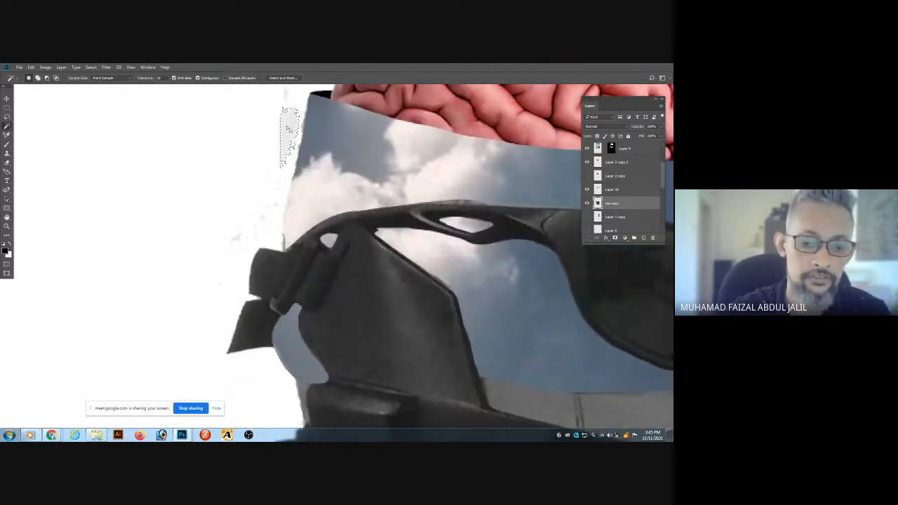
scroll(288, 122, up, 2)
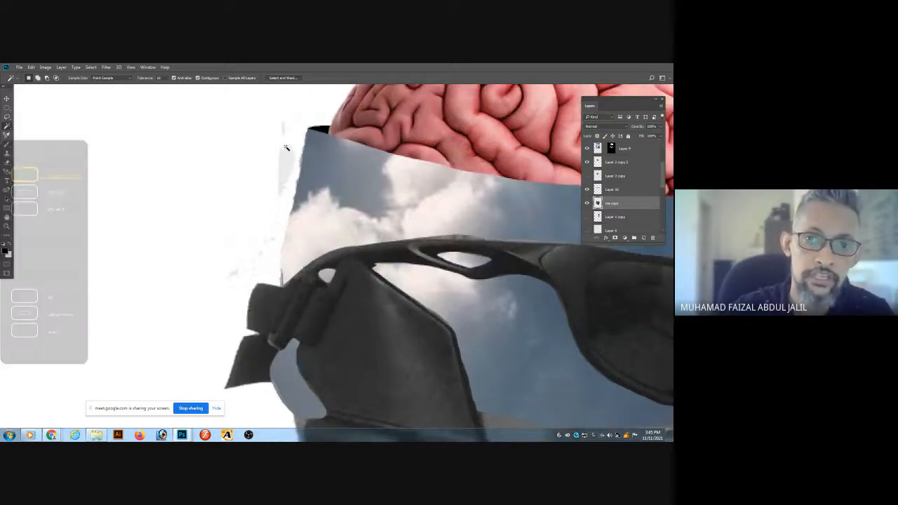
Erase the grey smudges beside the forehead's left edge and above the upper strap with the standard Eraser Tool.
key(e)
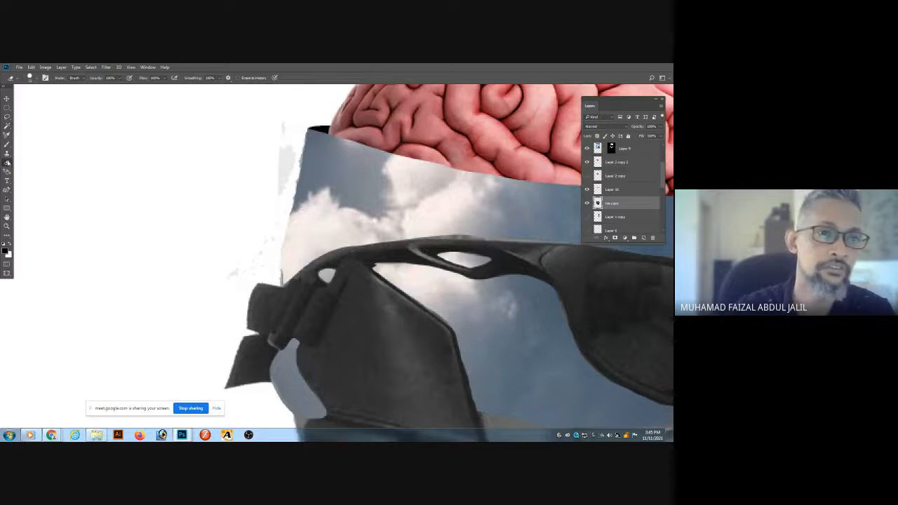
right_click(8, 163)
click(23, 163)
right_click(9, 164)
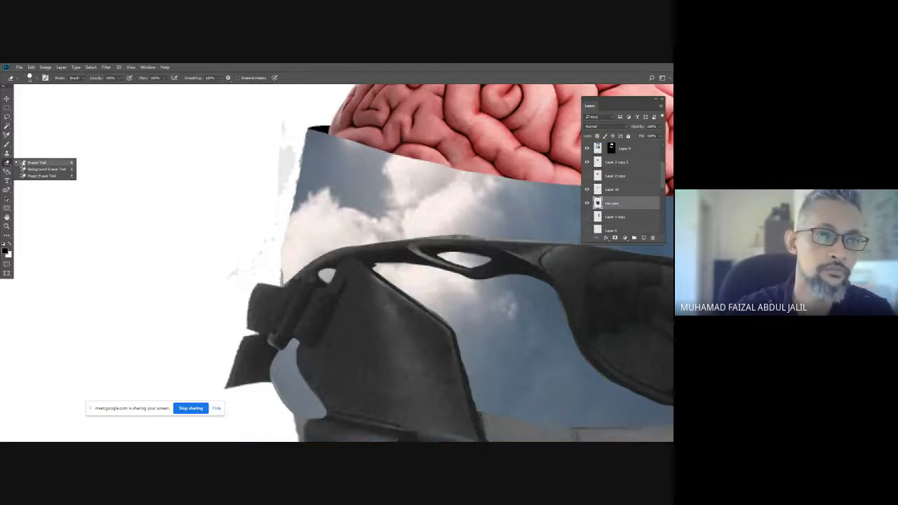
click(24, 163)
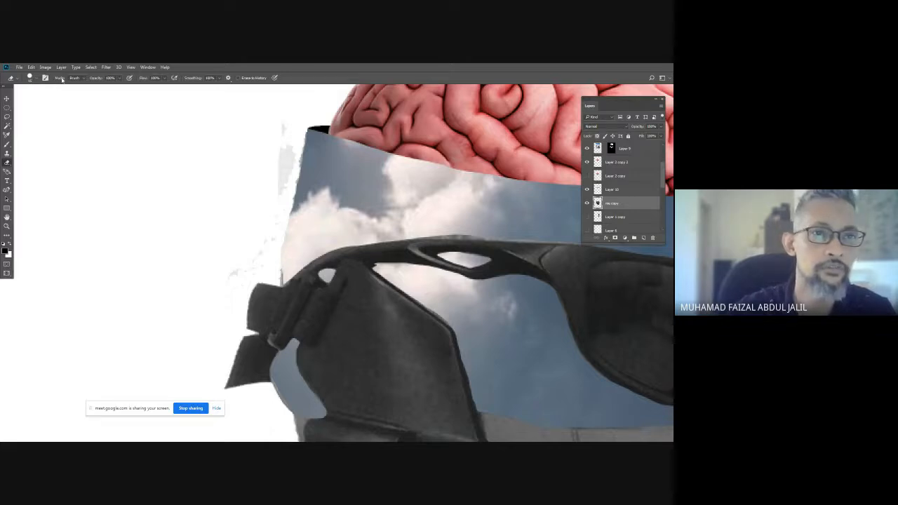
click(37, 79)
click(37, 80)
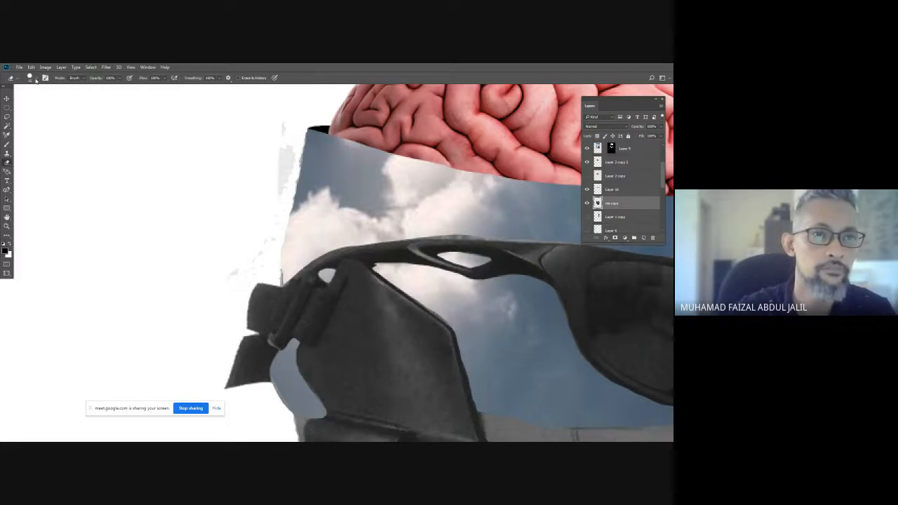
click(34, 80)
click(281, 130)
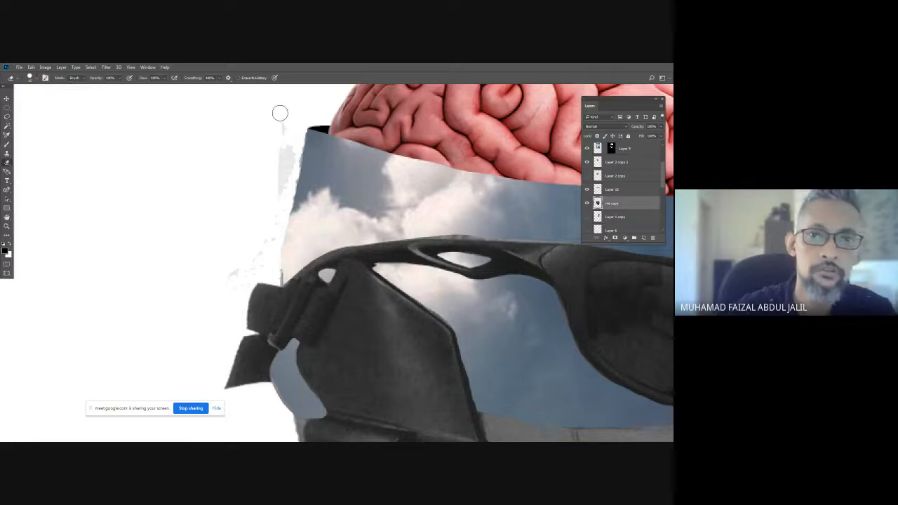
drag(281, 130, 280, 181)
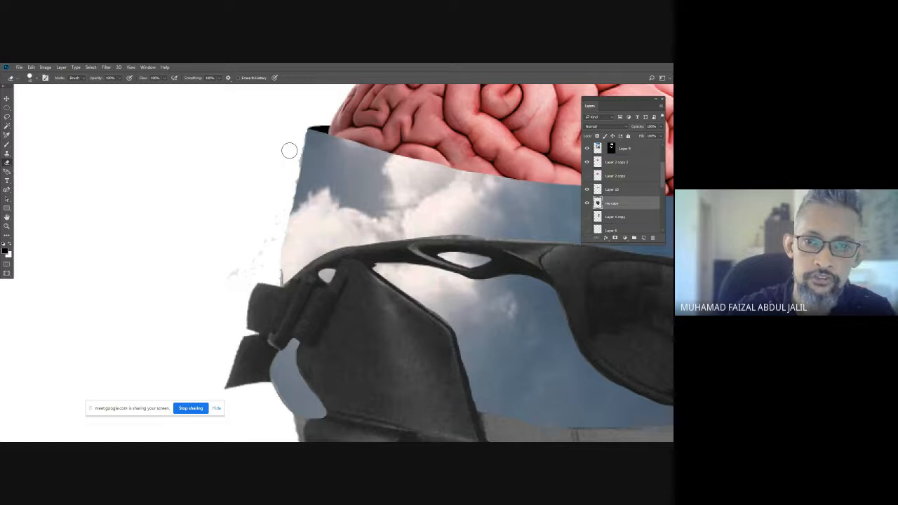
mouse_move(268, 238)
mouse_down()
mouse_move(227, 276)
mouse_move(229, 290)
mouse_move(247, 258)
mouse_up()
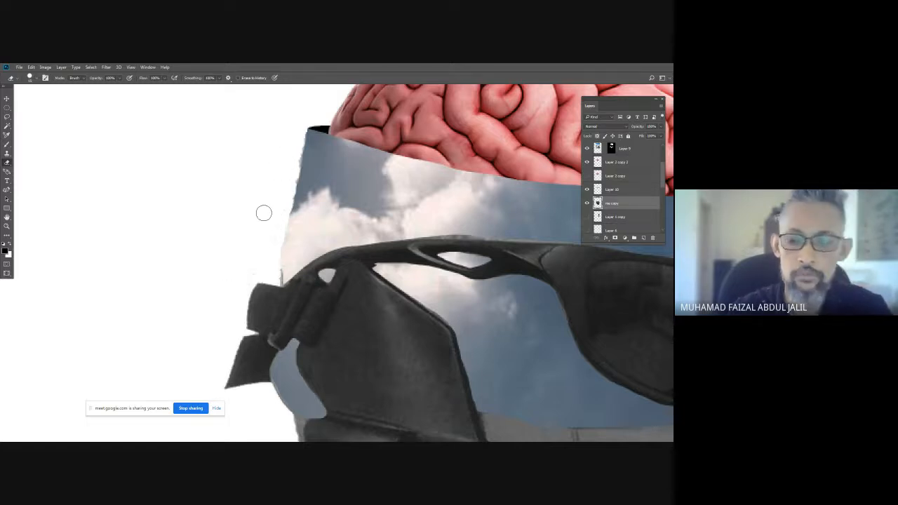
Check the Background layer by hiding and showing it, and fill it with a dark grey foreground colour.
scroll(264, 212, down, 5)
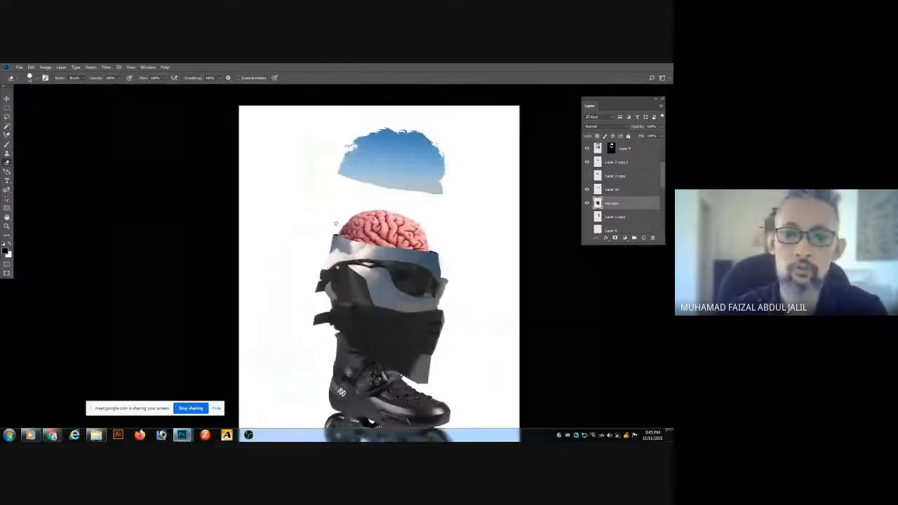
scroll(338, 231, down, 1)
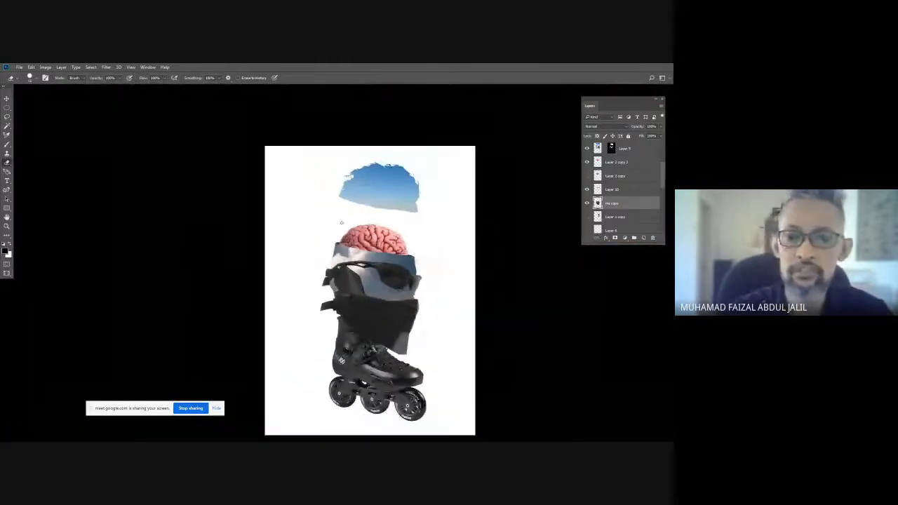
scroll(645, 227, down, 5)
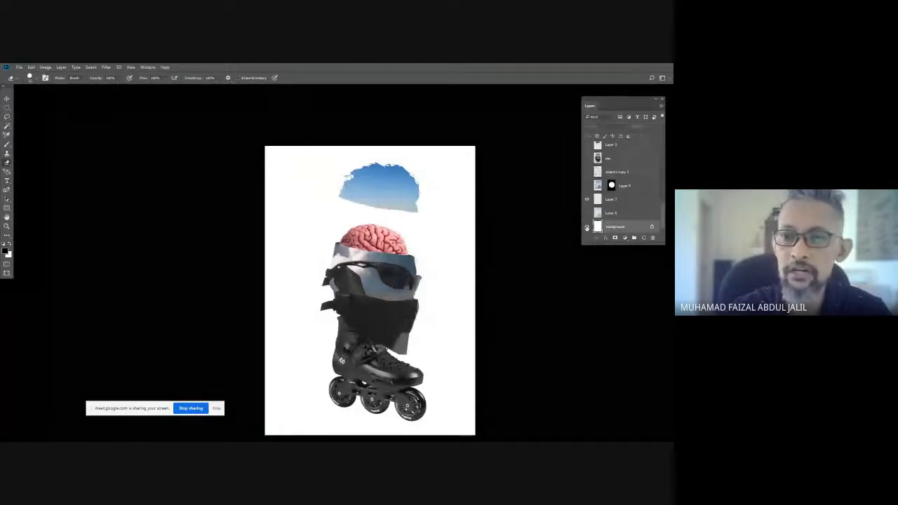
click(587, 226)
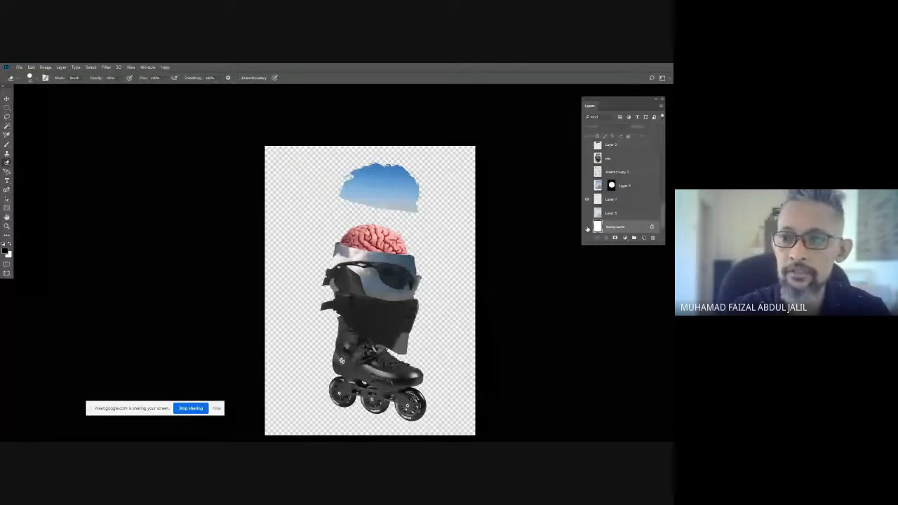
click(587, 227)
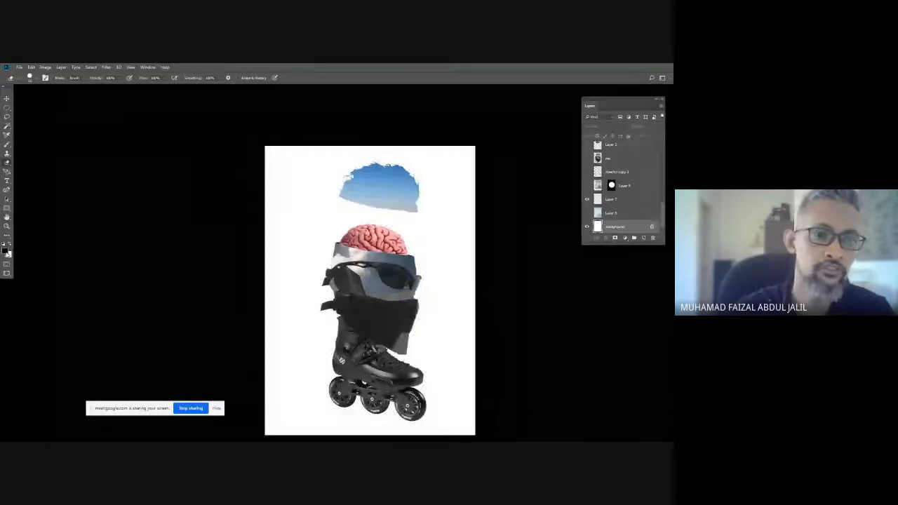
click(5, 251)
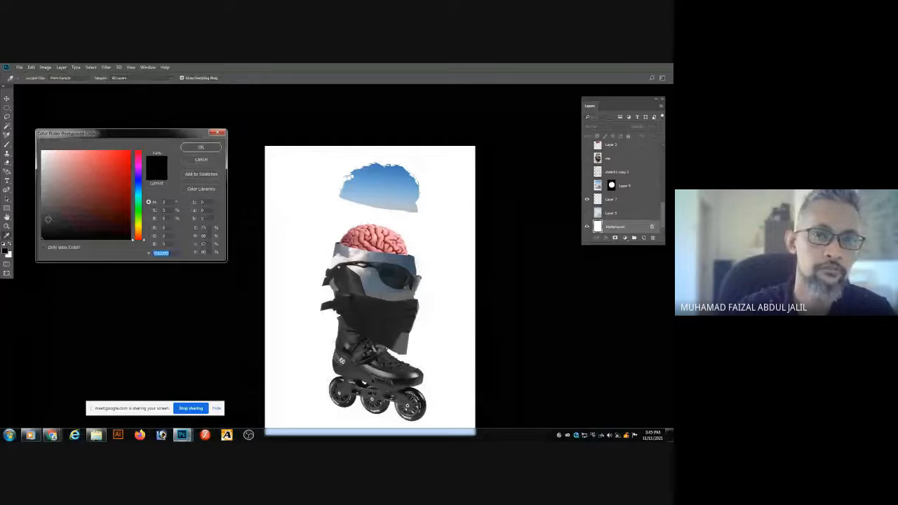
click(43, 214)
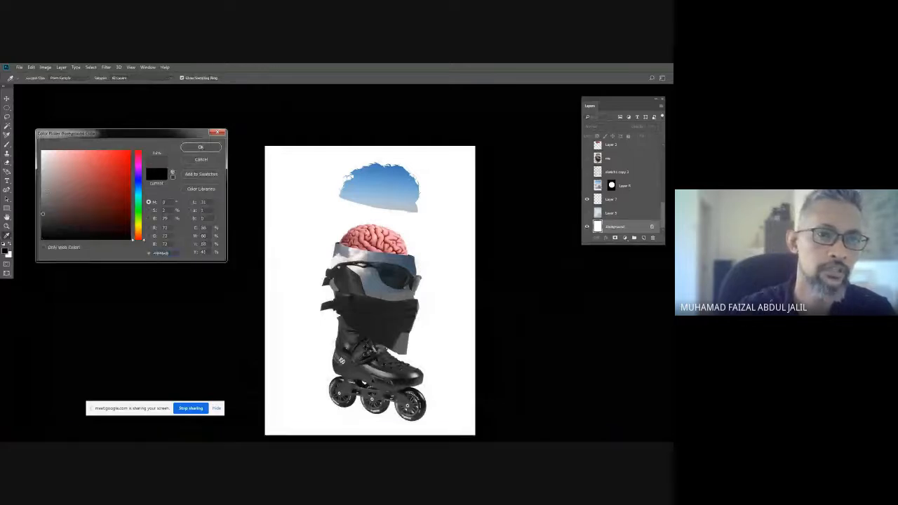
click(200, 147)
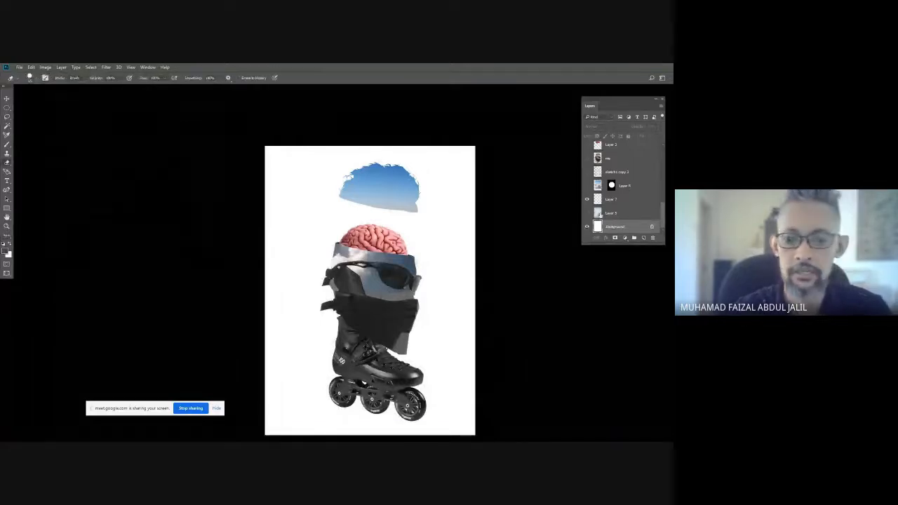
key(alt+BackSpace)
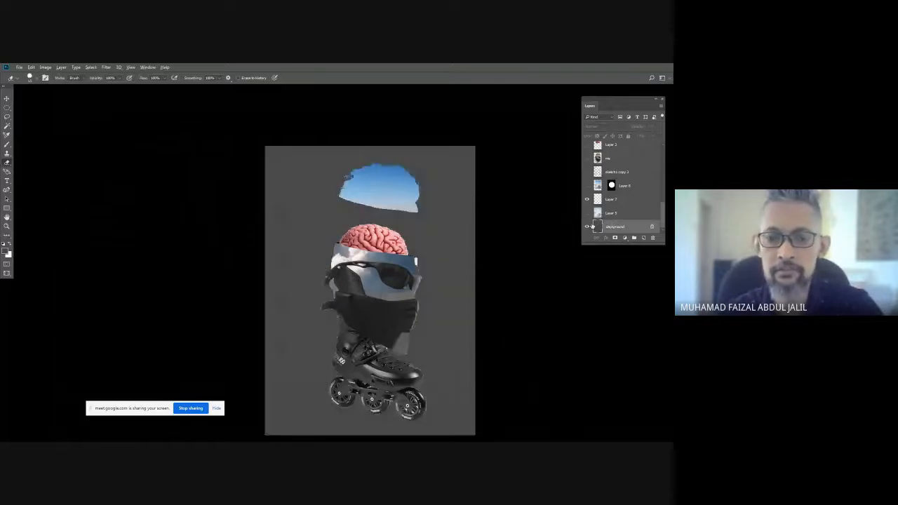
Try to erase the stray specks left of the straps on the Background layer and undo the stroke.
scroll(319, 285, up, 10)
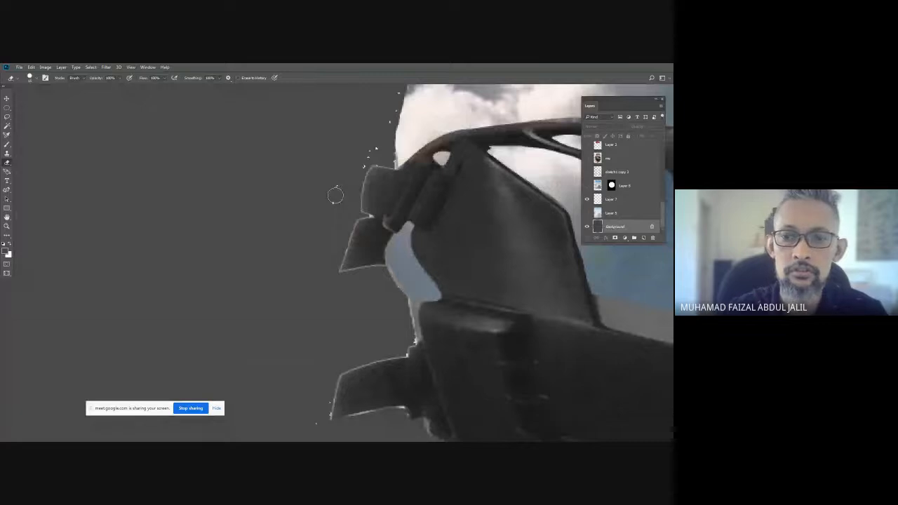
scroll(340, 184, up, 2)
drag(341, 155, 329, 213)
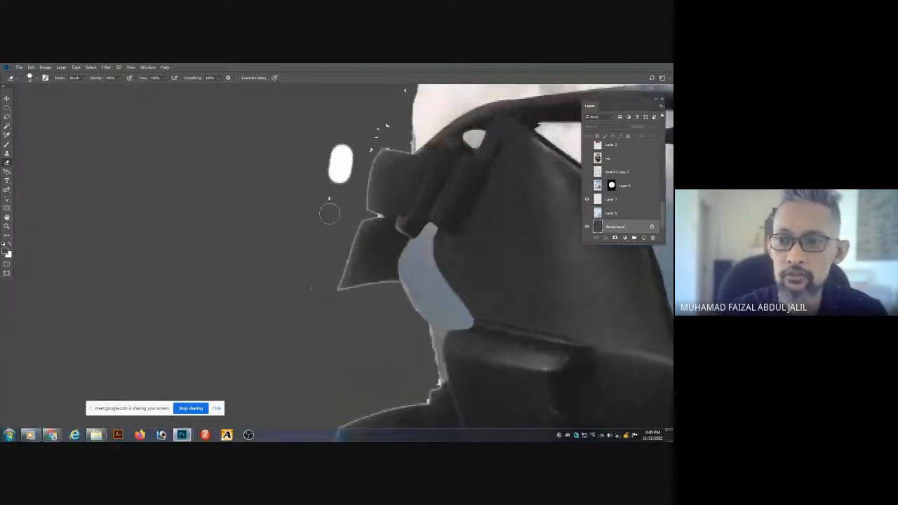
key(ctrl+z)
Select the portrait layer "me copy", check it by toggling its visibility, and erase the stray white specks around the upper straps.
click(594, 197)
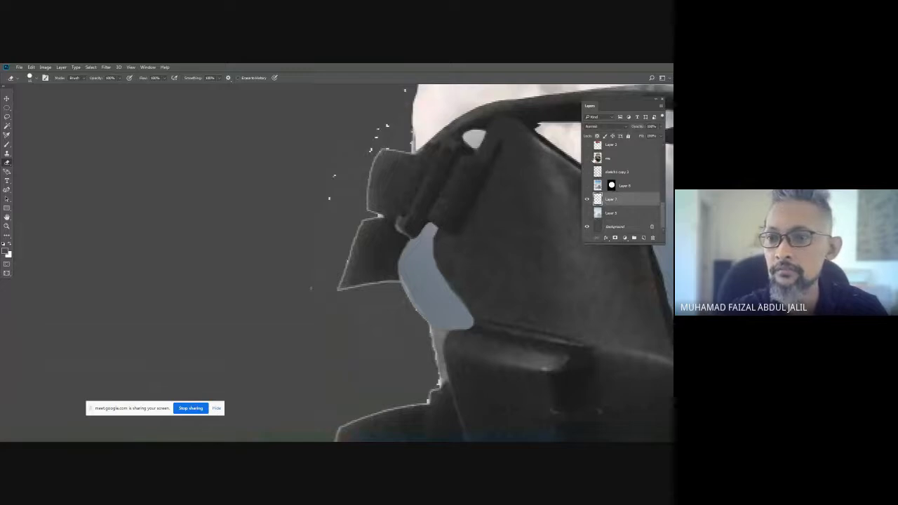
scroll(664, 202, up, 1)
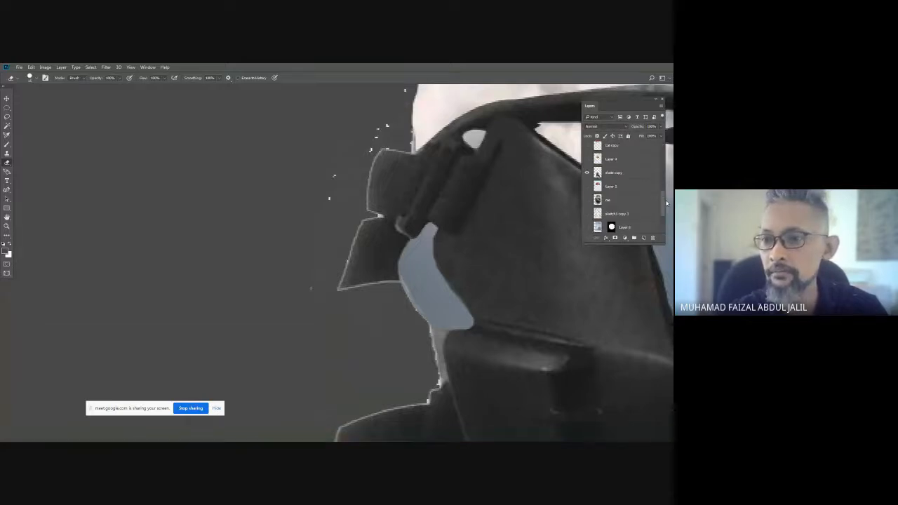
click(591, 178)
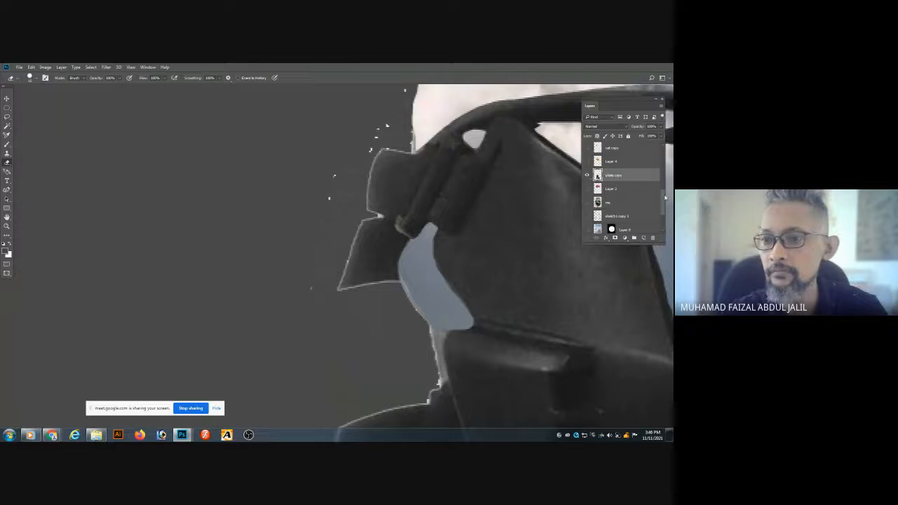
scroll(637, 203, down, 3)
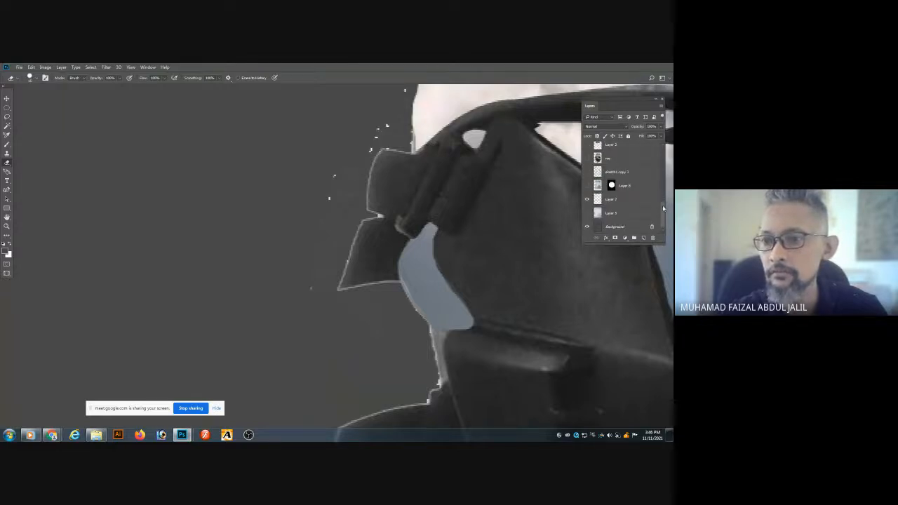
drag(662, 207, 663, 171)
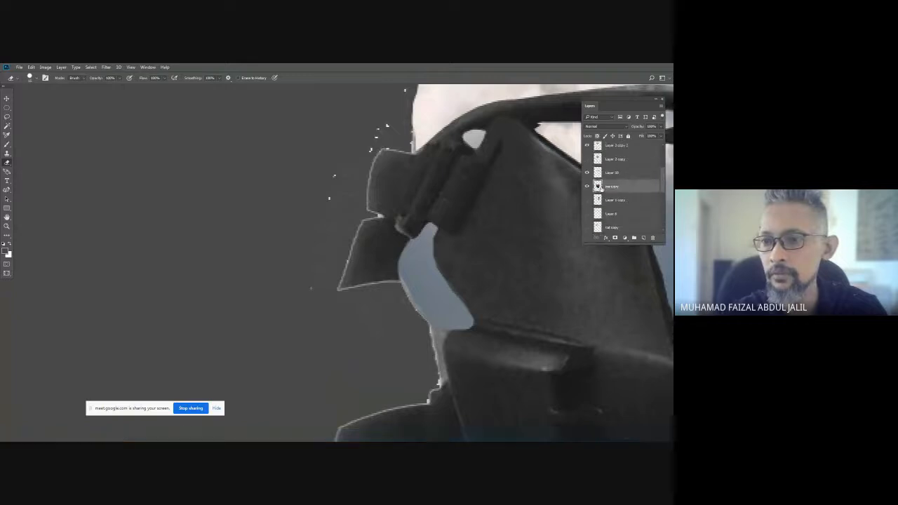
click(586, 185)
click(585, 185)
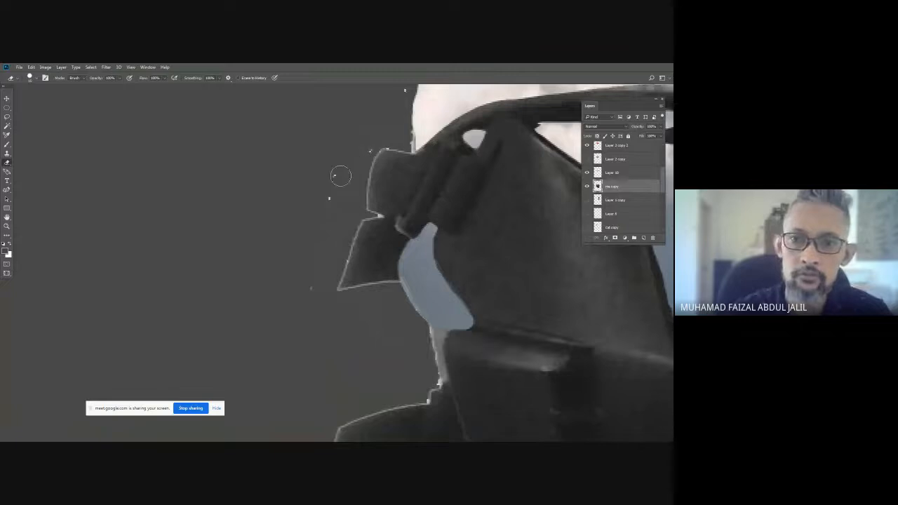
drag(341, 176, 343, 175)
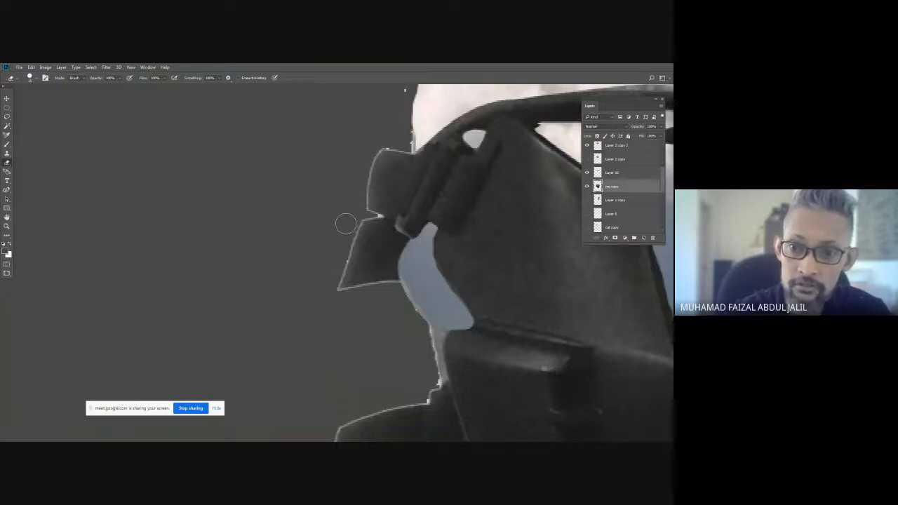
drag(369, 135, 354, 168)
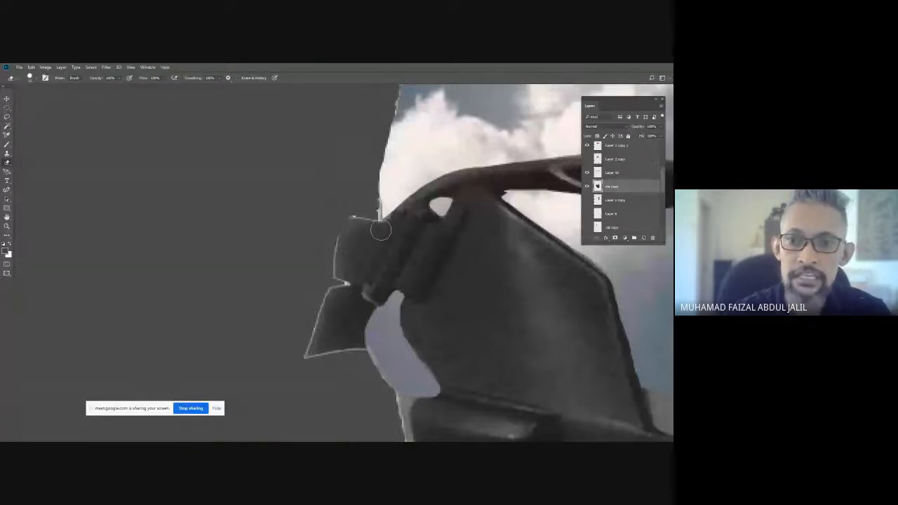
Lasso the pale fringe between the forehead edge and the upper strap, delete it from the portrait layer, and clear the selection.
scroll(378, 234, up, 2)
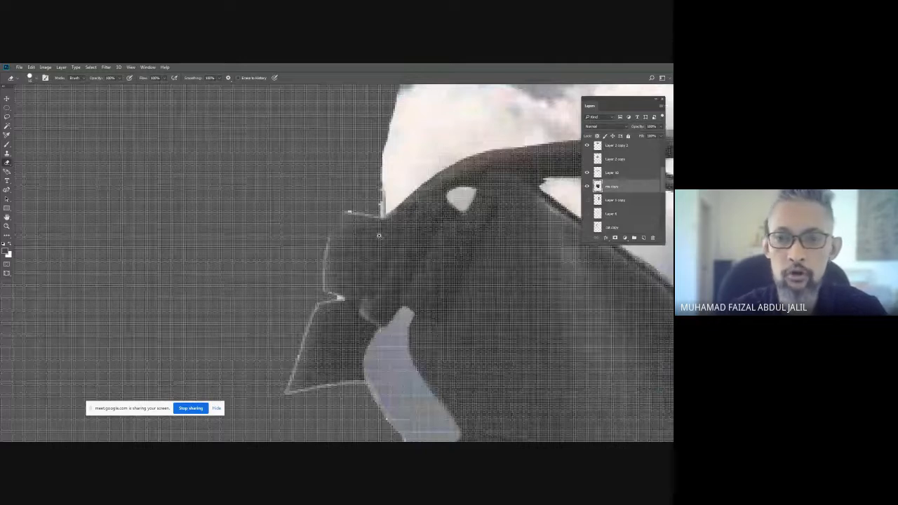
scroll(379, 235, up, 1)
key(l)
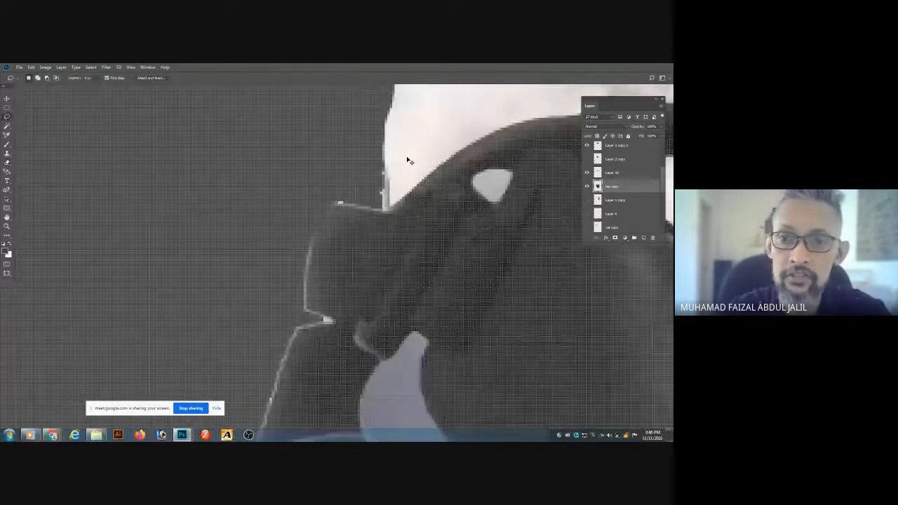
scroll(410, 160, down, 2)
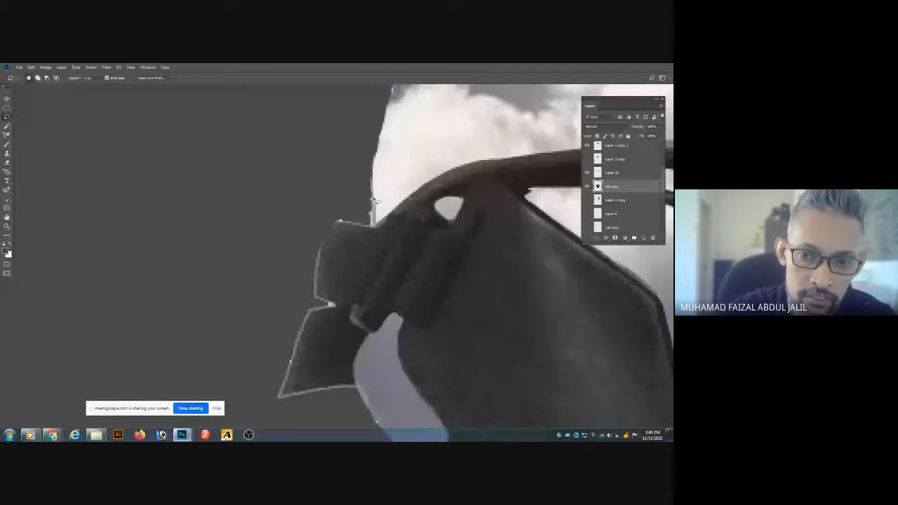
mouse_move(349, 224)
mouse_down()
mouse_move(337, 222)
mouse_move(327, 182)
mouse_move(357, 134)
mouse_move(373, 208)
mouse_up()
key(Delete)
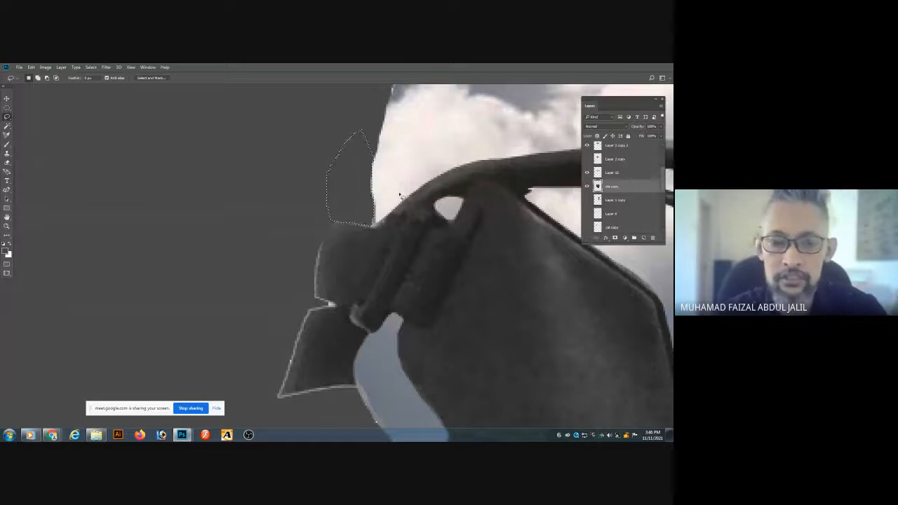
key(ctrl+d)
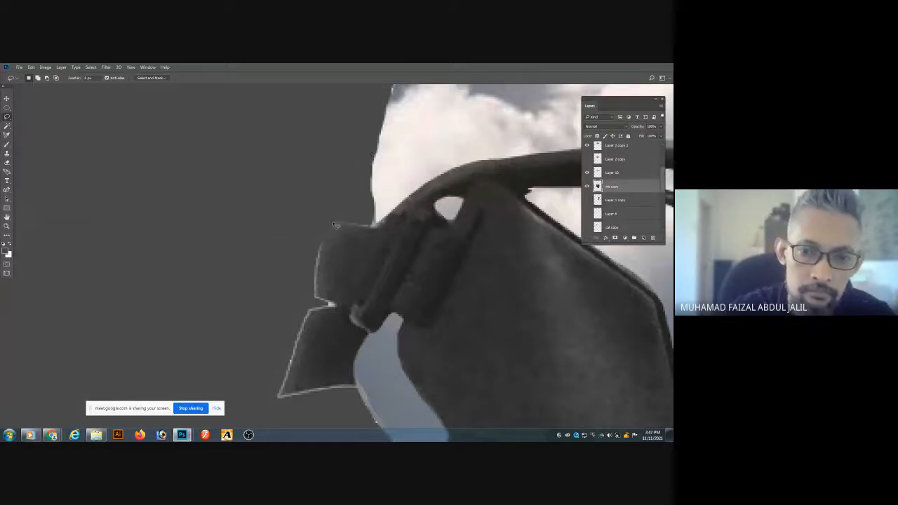
Lasso the pale fringe along the outer edges of the upper strap's two flaps, delete it from the portrait layer, and clear the selection.
drag(335, 225, 317, 282)
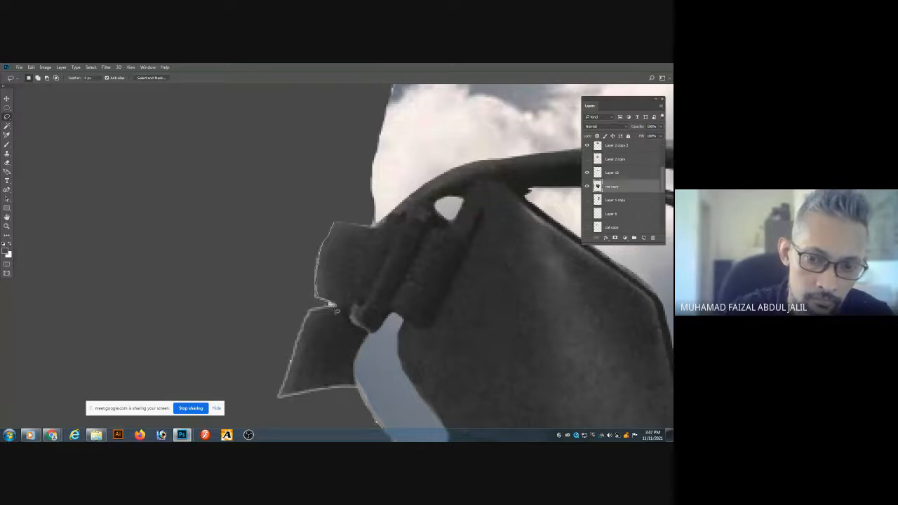
mouse_move(335, 310)
mouse_down()
mouse_move(317, 313)
mouse_move(286, 289)
mouse_move(326, 214)
mouse_move(354, 209)
mouse_up()
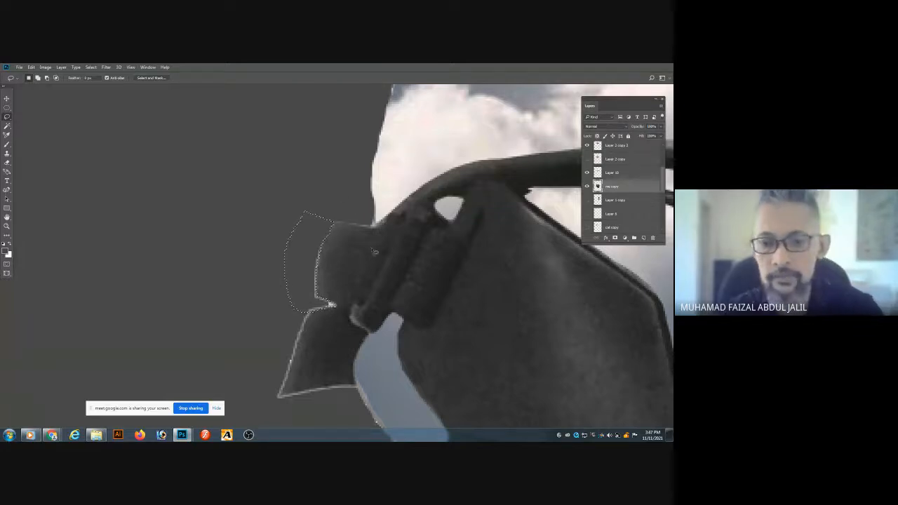
key(Delete)
drag(335, 251, 351, 137)
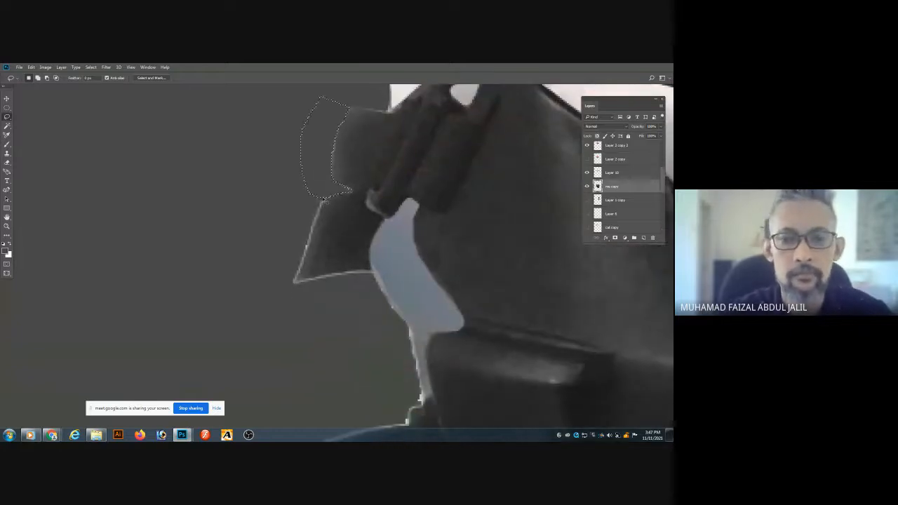
key(ctrl+d)
mouse_move(331, 199)
mouse_down()
mouse_move(295, 282)
mouse_move(371, 270)
mouse_move(362, 293)
mouse_move(271, 303)
mouse_move(266, 206)
mouse_move(308, 246)
mouse_move(286, 166)
mouse_up()
key(ctrl+d)
Lasso the stray specks beside the tip of the lower strap, delete them from the portrait layer, and clear the selection.
mouse_move(288, 239)
mouse_down()
mouse_move(294, 219)
mouse_move(277, 149)
mouse_up()
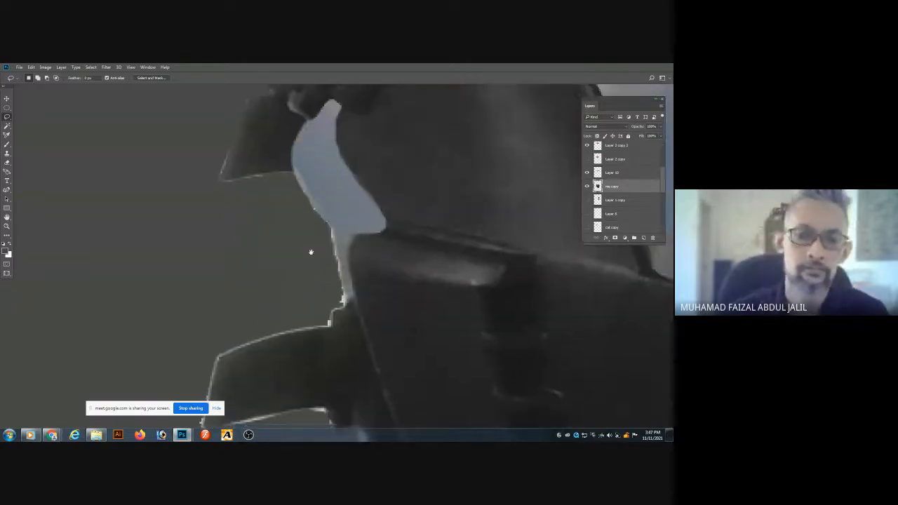
drag(310, 250, 301, 106)
drag(299, 200, 312, 109)
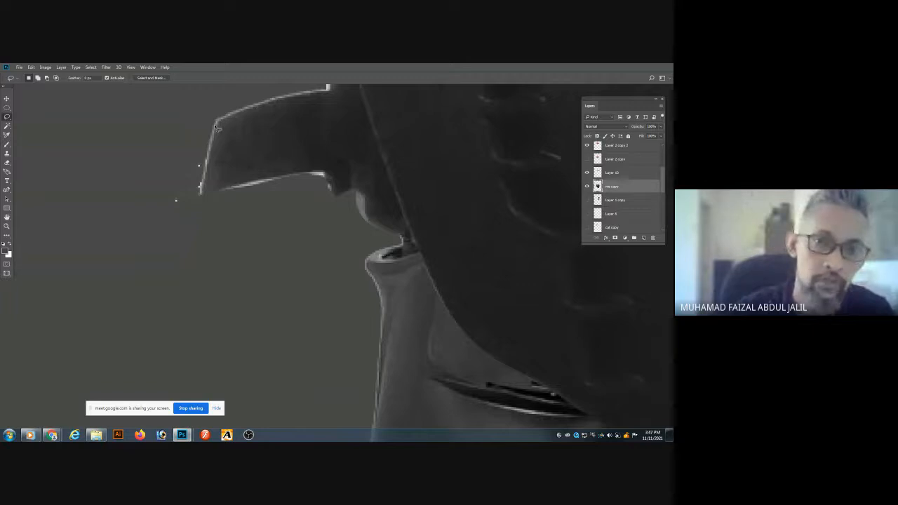
mouse_move(216, 116)
mouse_down()
mouse_move(198, 187)
mouse_move(182, 106)
mouse_up()
key(ctrl+d)
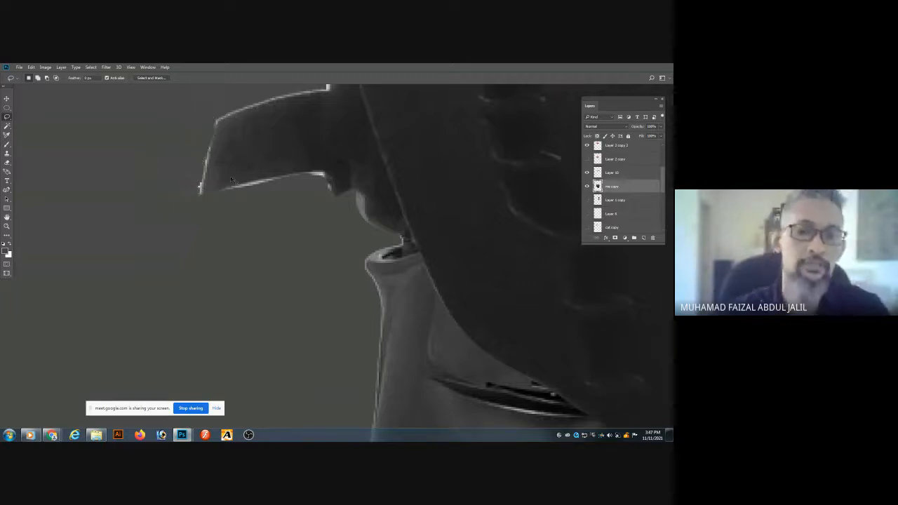
Lasso the pale fringe under the neck beside the skate's buckle, delete it from the portrait layer, and deselect.
drag(267, 199, 208, 145)
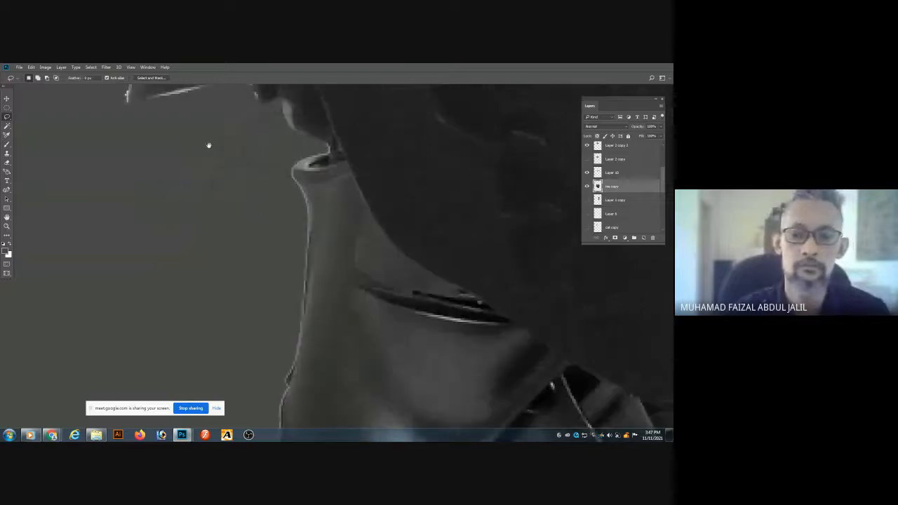
drag(302, 351, 232, 142)
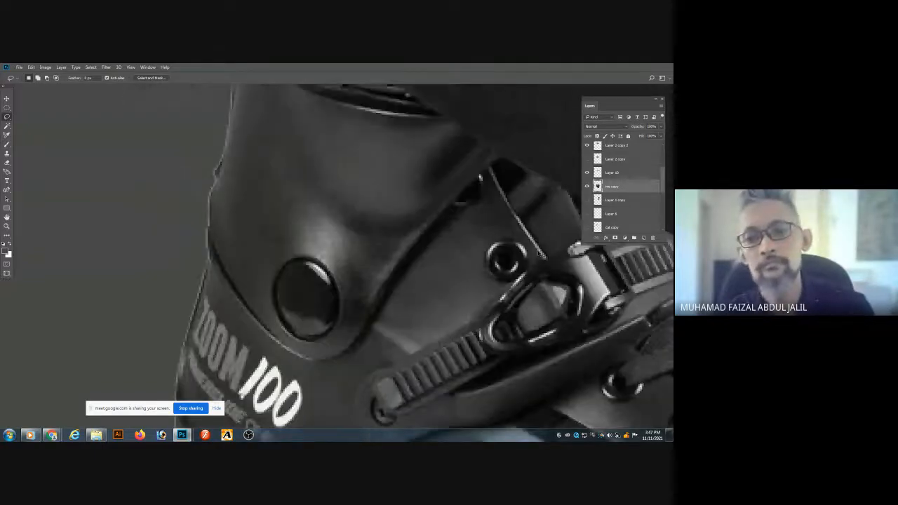
drag(540, 253, 112, 189)
alt+click(454, 287)
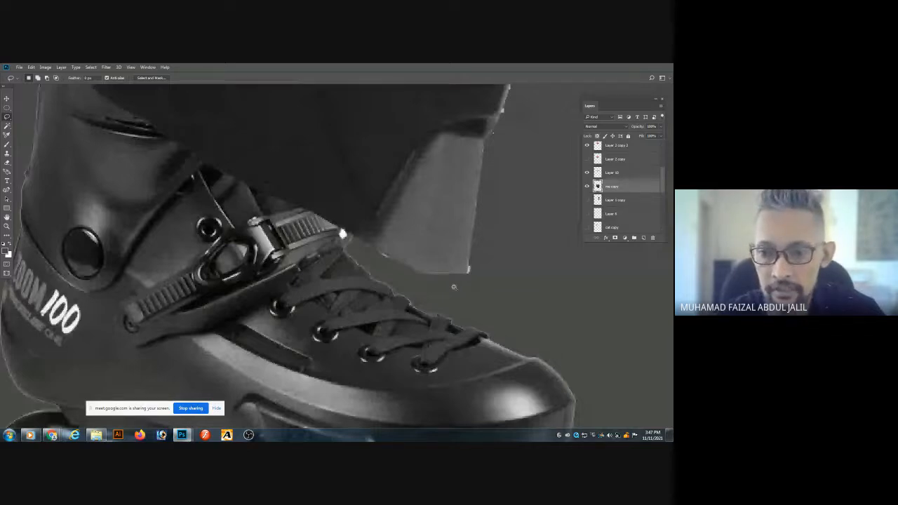
click(454, 287)
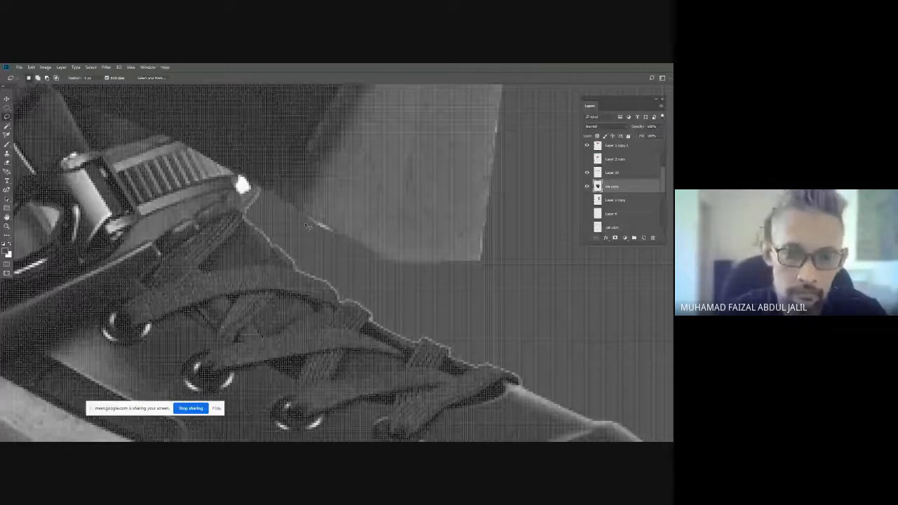
drag(306, 226, 266, 200)
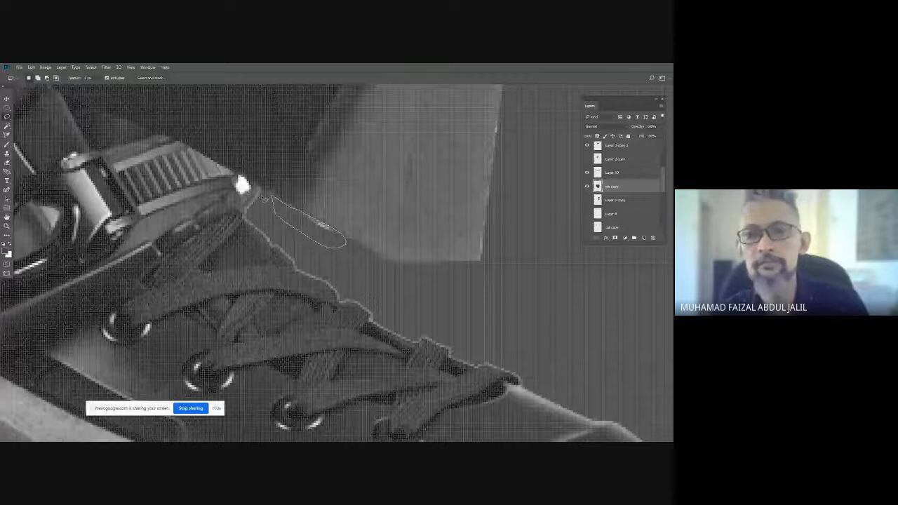
key(ctrl+d)
Lasso the jagged pale fringe along the face covering's outer edge above the neck, delete it, and clear the selection.
key(ctrl+minus)
key(ctrl+minus)
key(ctrl+minus)
key(ctrl+minus)
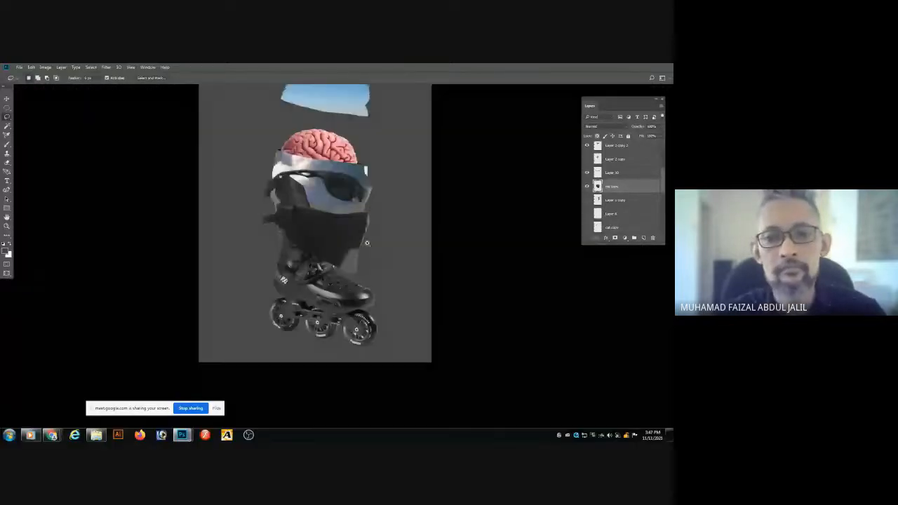
scroll(366, 243, up, 5)
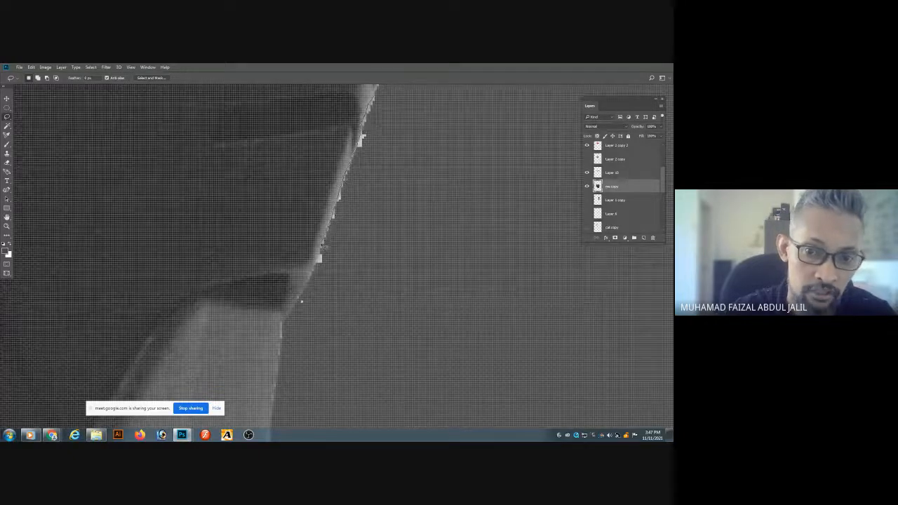
mouse_move(309, 279)
mouse_down()
mouse_move(282, 324)
mouse_move(305, 346)
mouse_move(402, 209)
mouse_move(400, 123)
mouse_move(429, 246)
mouse_move(487, 90)
mouse_up()
key(ctrl+d)
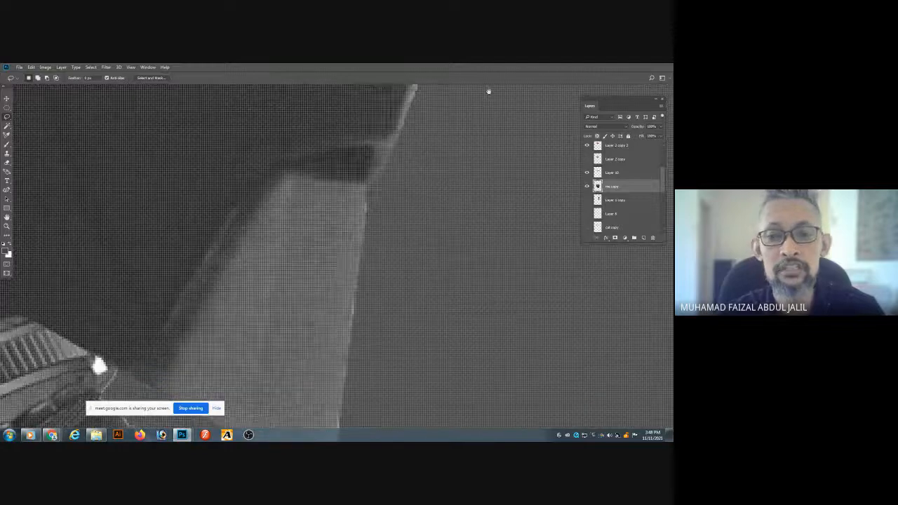
Try to outline the pale fringe along the neck's straight outer edge with a closed Pen tool path and convert it to a selection.
drag(425, 198, 433, 128)
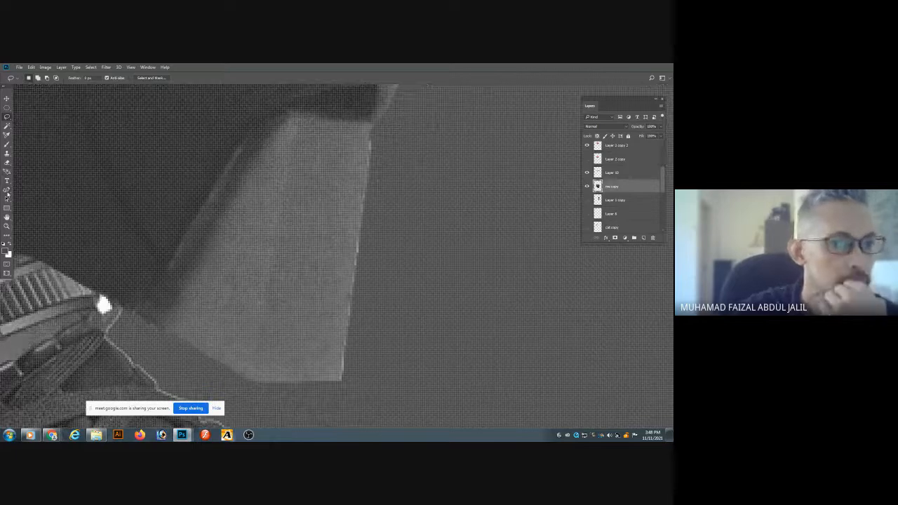
click(8, 192)
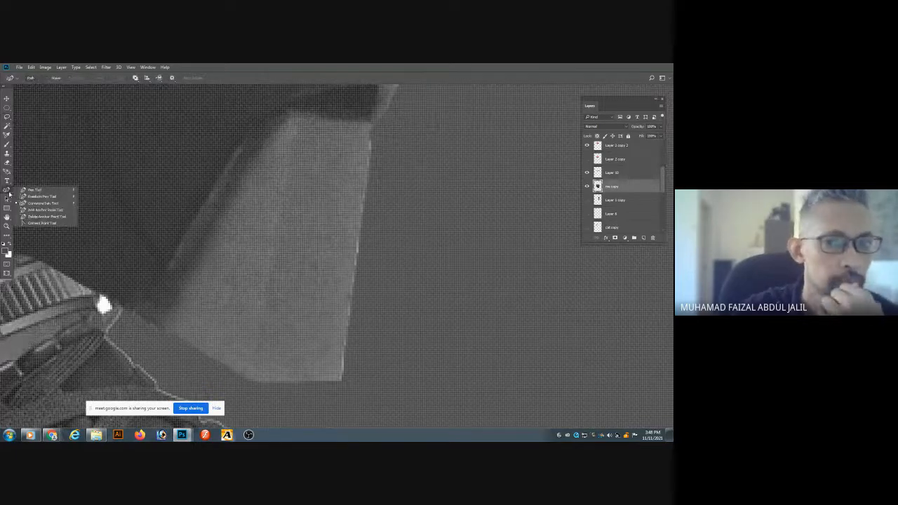
click(34, 190)
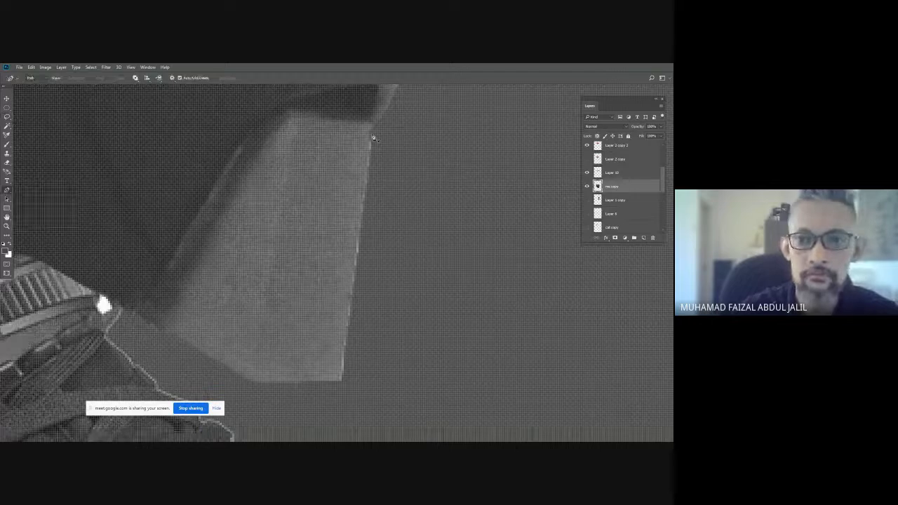
click(372, 139)
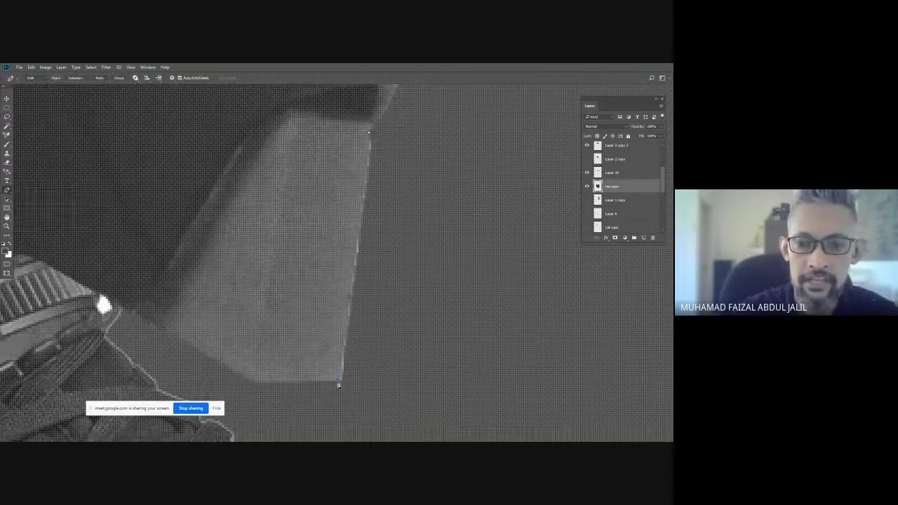
drag(327, 392, 337, 402)
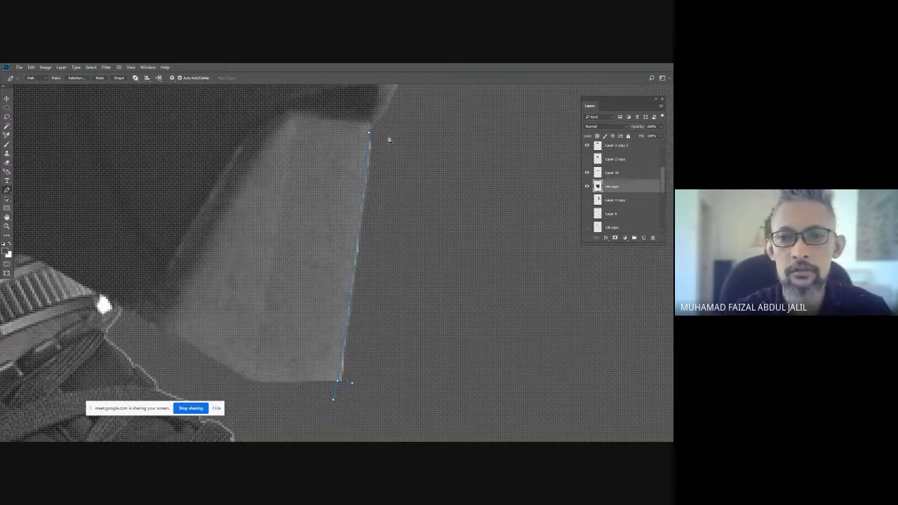
click(390, 136)
click(370, 135)
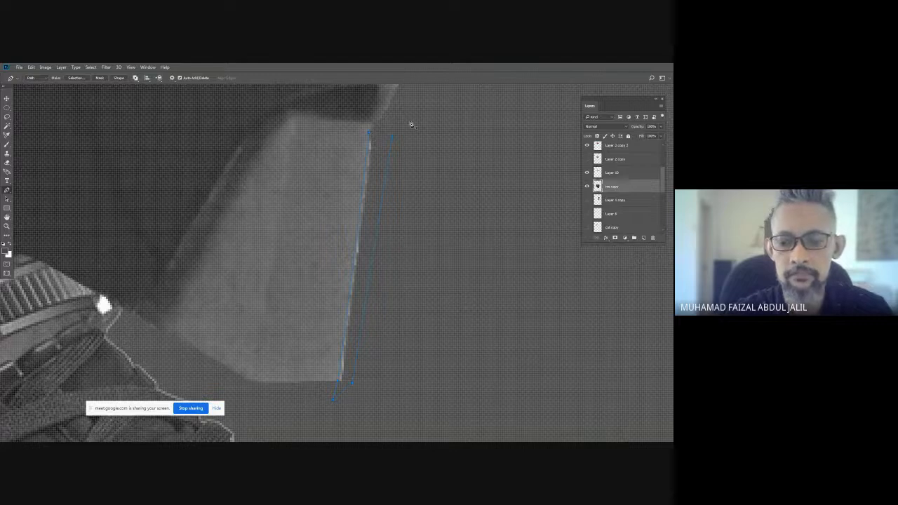
key(ctrl+Return)
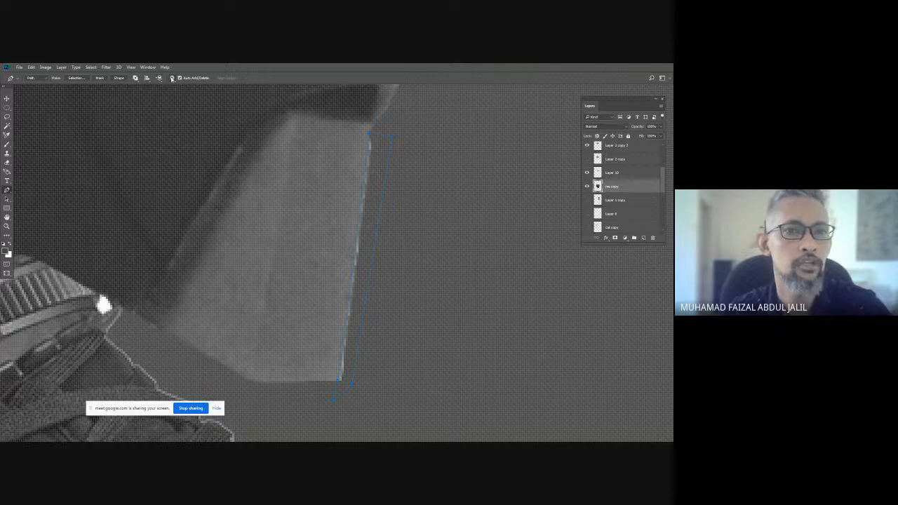
Switch the Pen tool to Shape mode, try to delete the outlined neck fringe, undo the deletion, and retry converting the path to a selection.
click(46, 79)
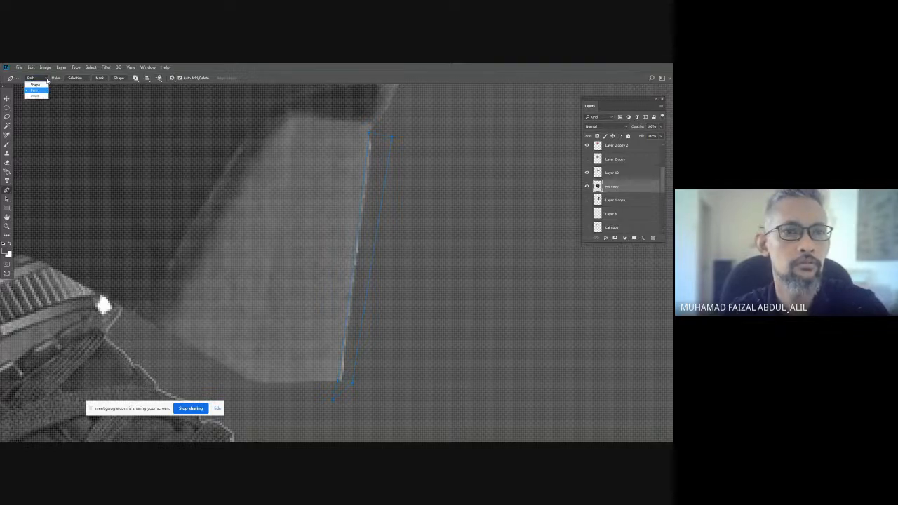
click(39, 84)
key(Delete)
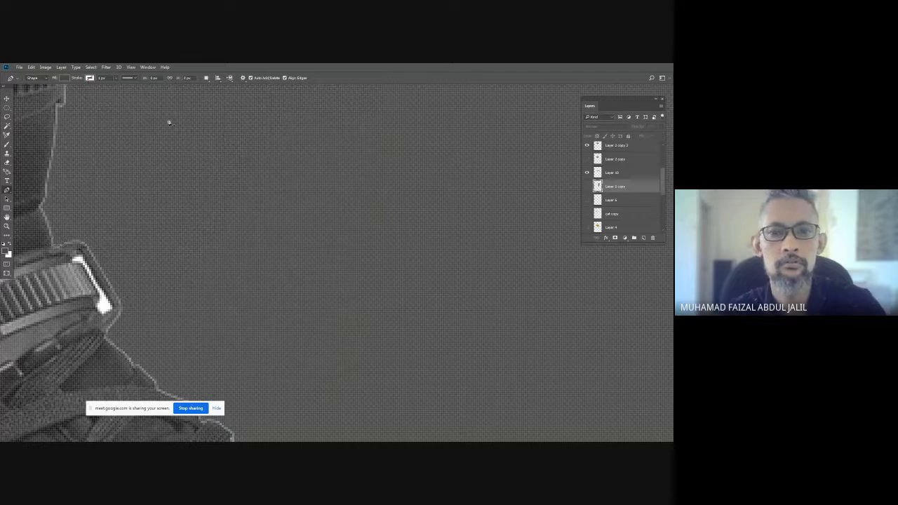
key(ctrl+z)
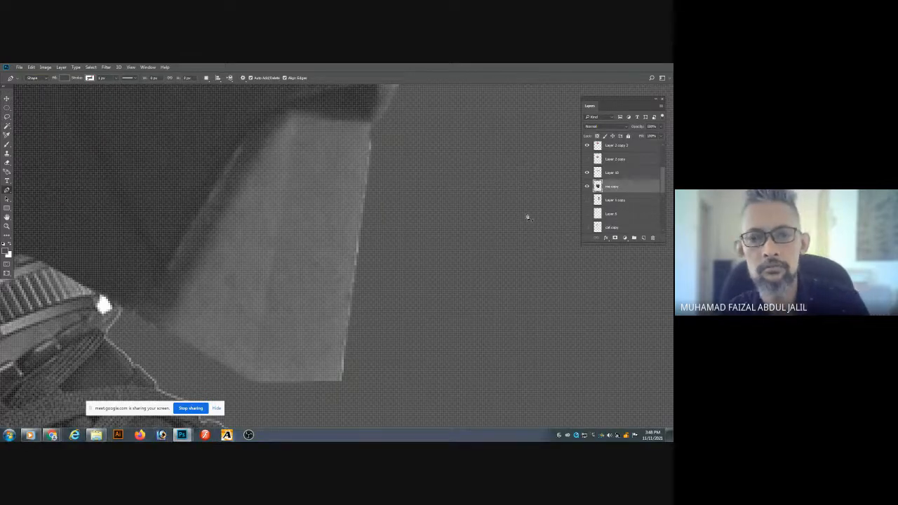
key(ctrl+minus)
key(ctrl+alt+z)
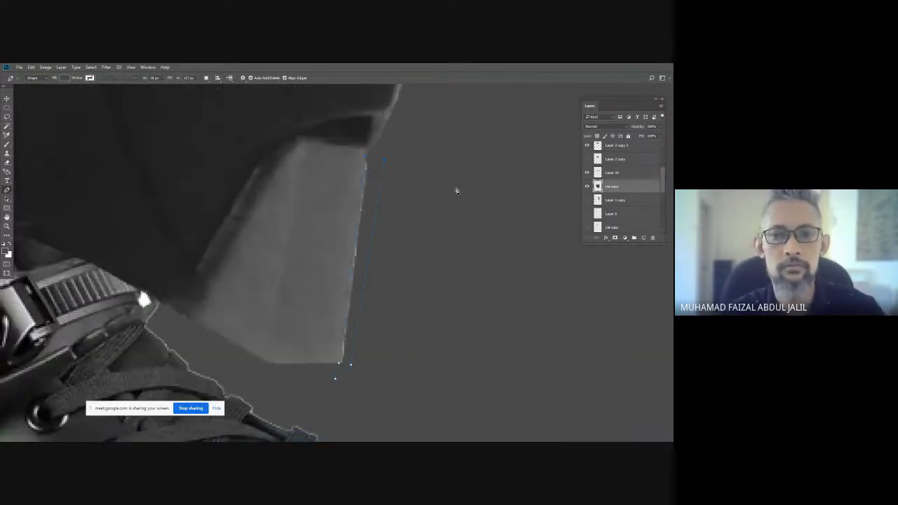
click(367, 161)
key(ctrl+Return)
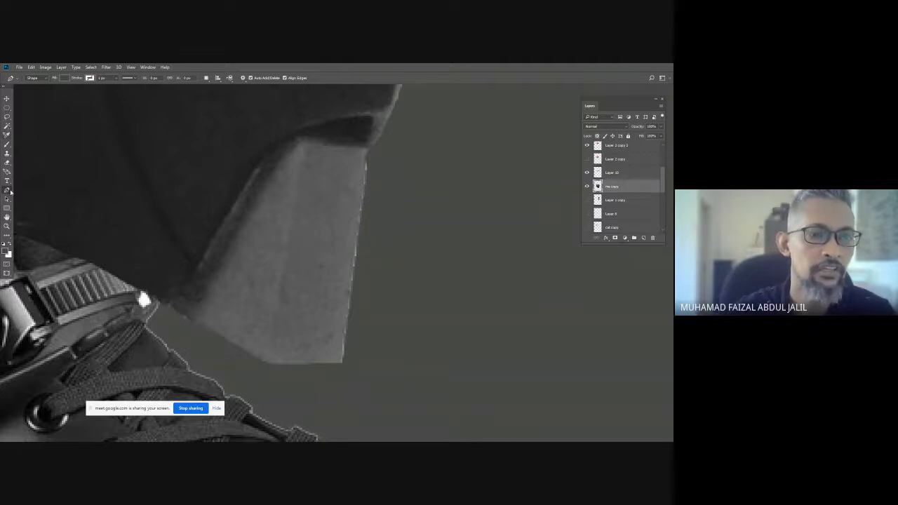
Outline the fringe along the neck's straight outer edge with the Polygonal Lasso tool, delete it from the portrait layer, and clear the selection.
click(8, 117)
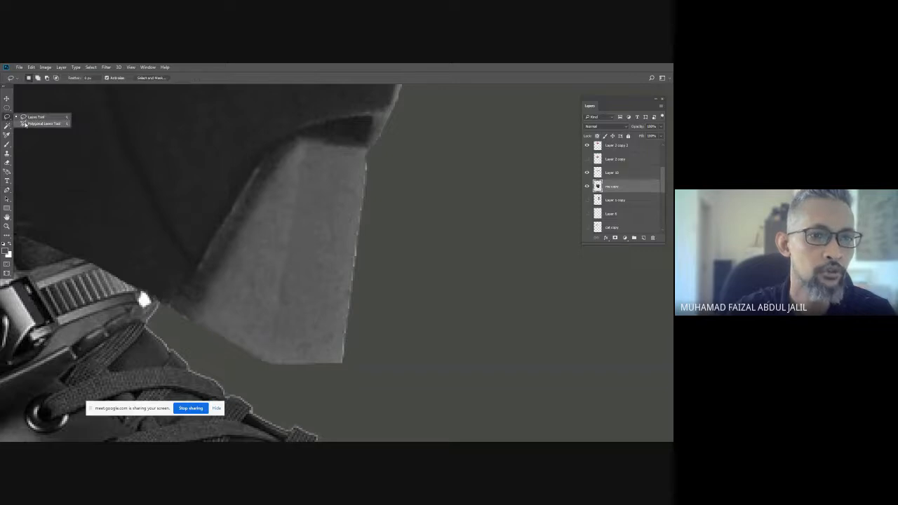
click(35, 124)
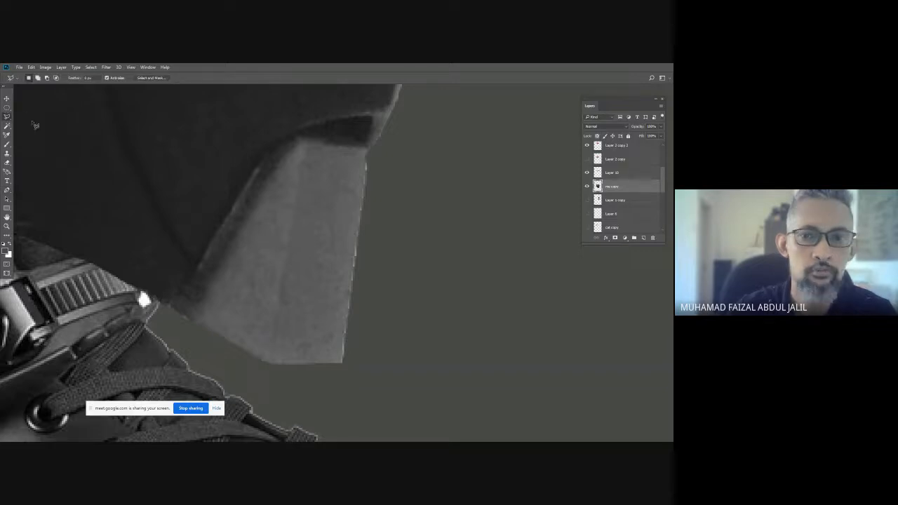
click(366, 156)
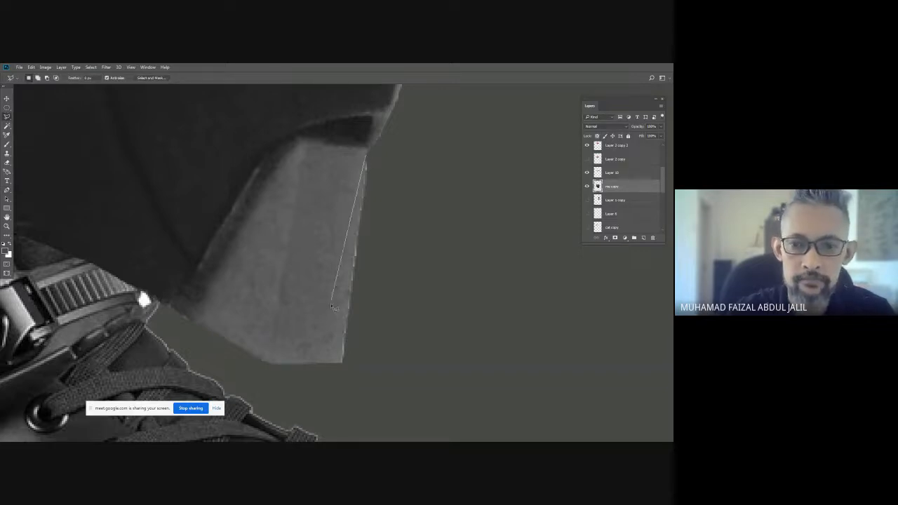
click(340, 369)
click(364, 371)
click(398, 183)
double_click(385, 174)
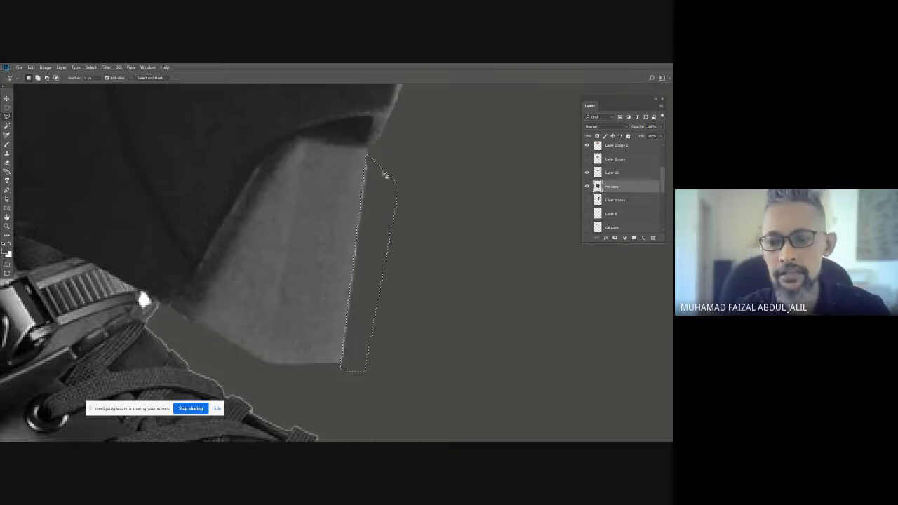
key(ctrl+d)
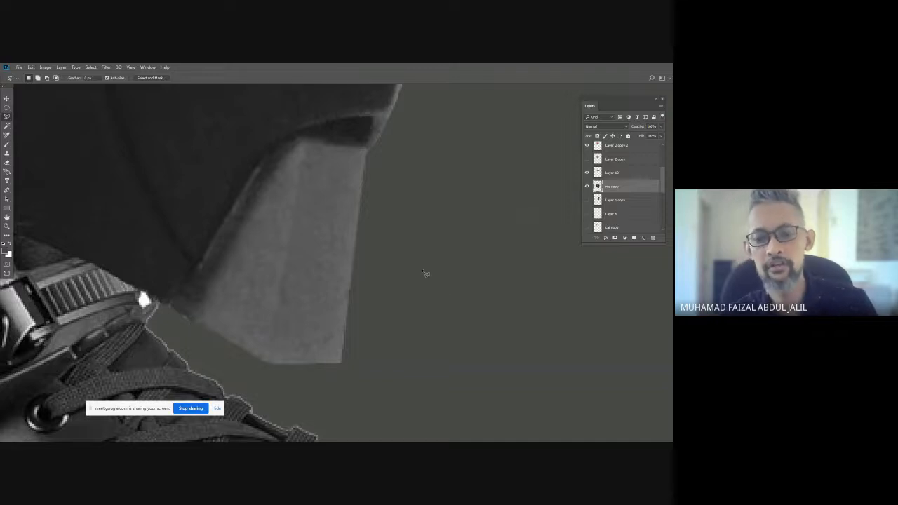
Outline the white fringe beside the forehead above the sunglasses arm with the Polygonal Lasso, delete it from the portrait layer, and clear the selection.
scroll(425, 273, down, 5)
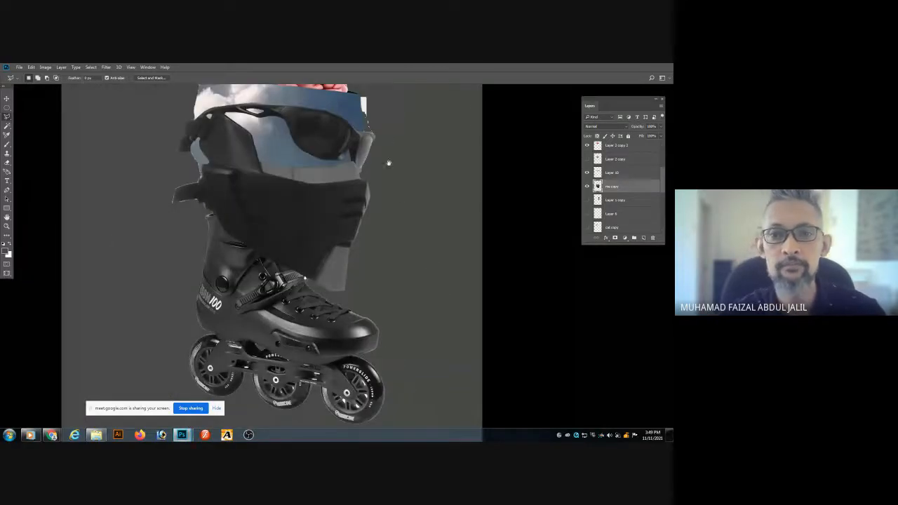
drag(389, 163, 367, 222)
ctrl+click(352, 172)
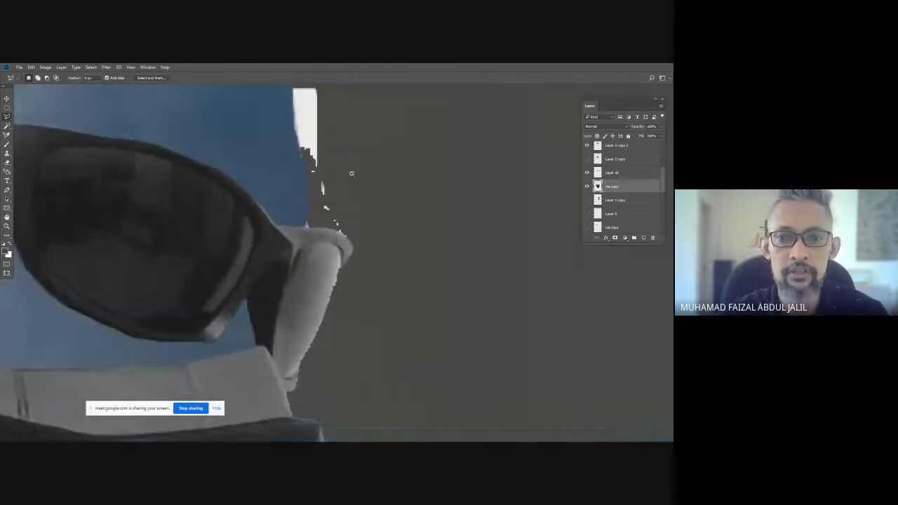
drag(345, 159, 356, 201)
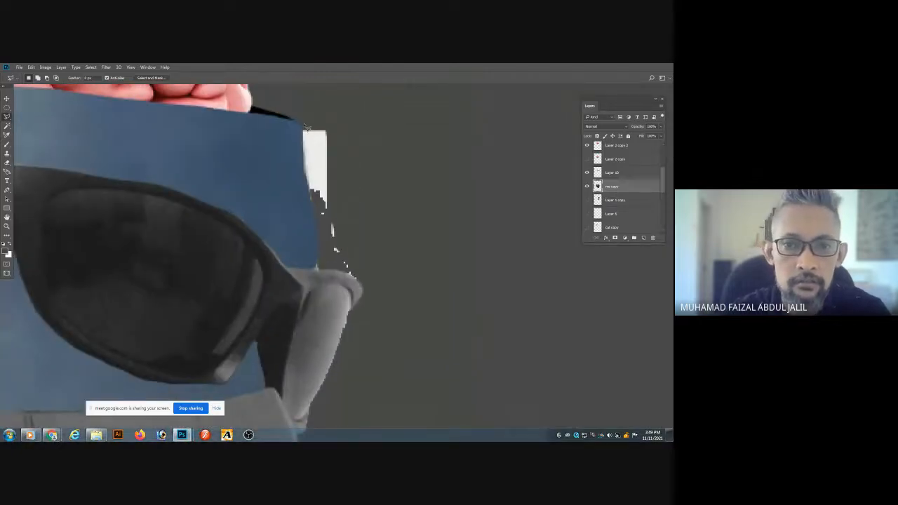
click(303, 126)
click(305, 171)
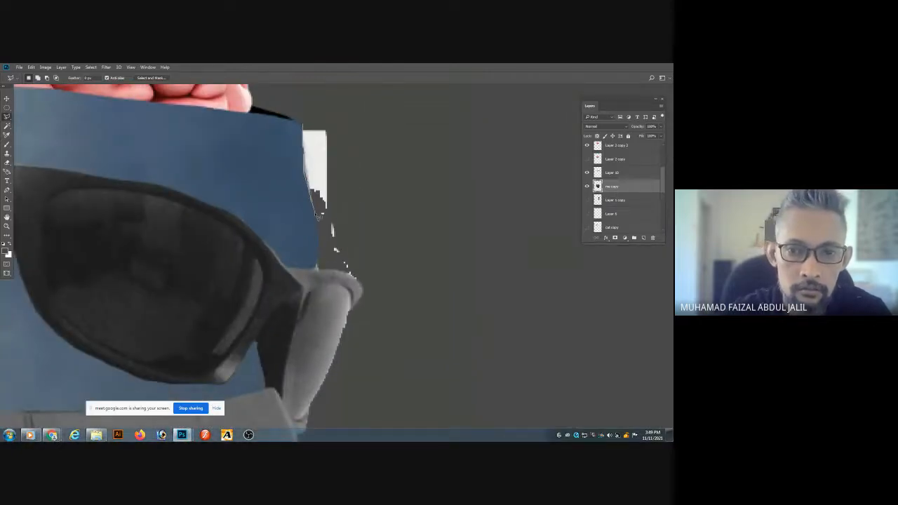
click(311, 198)
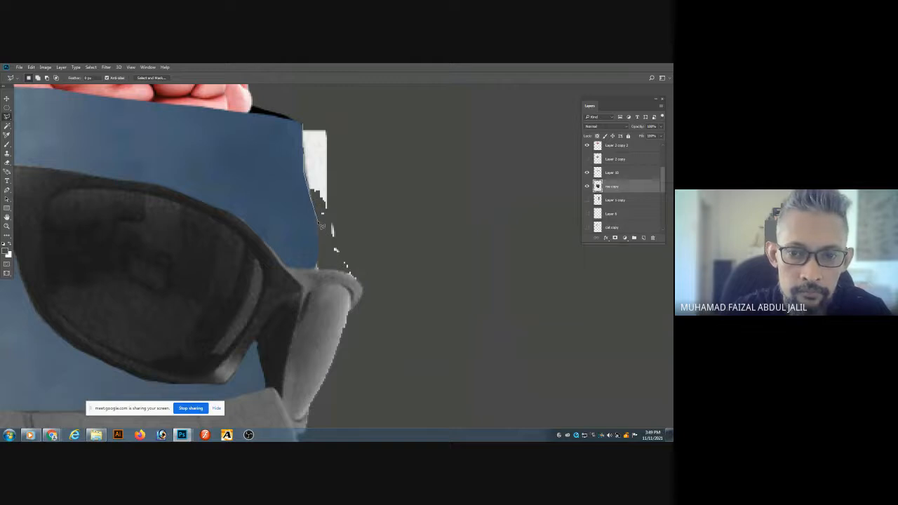
click(317, 221)
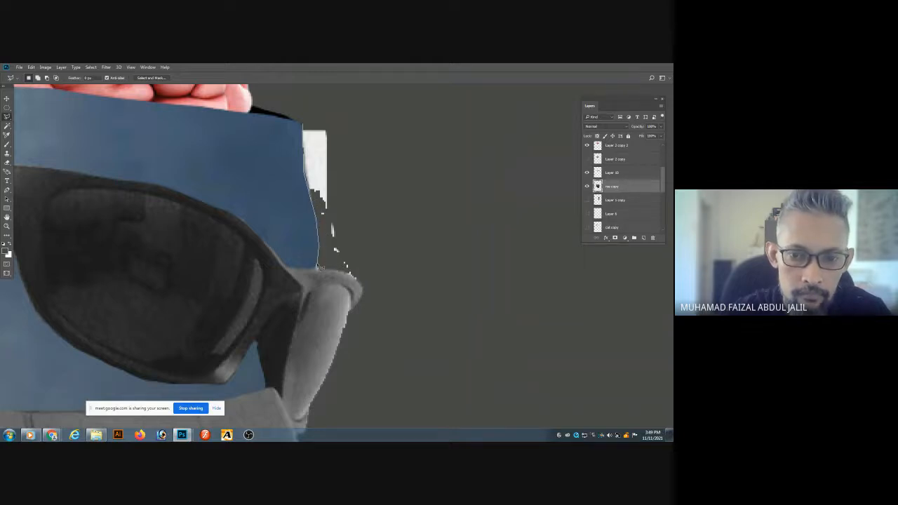
click(318, 268)
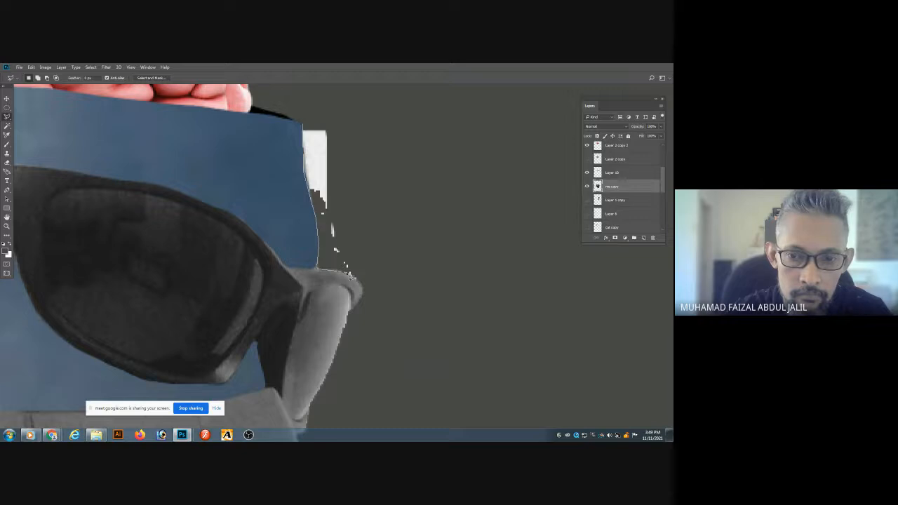
click(361, 281)
click(375, 252)
click(356, 145)
click(323, 107)
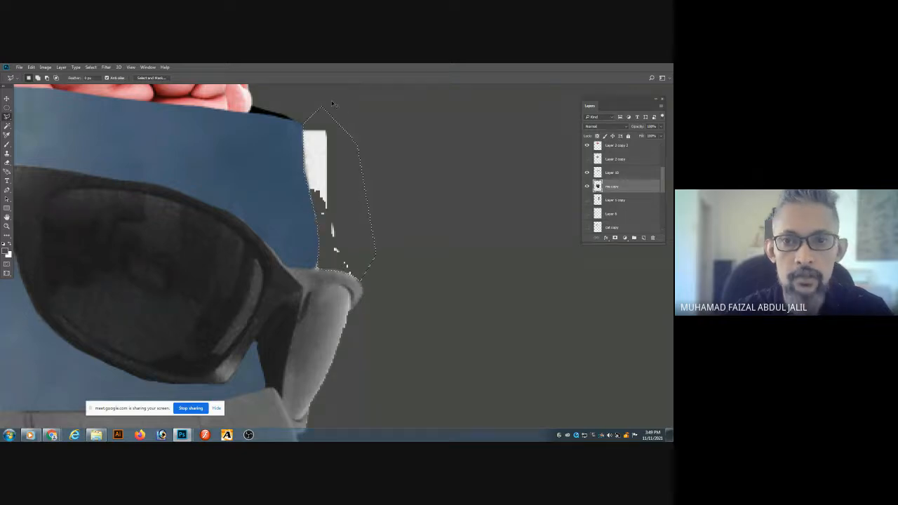
click(303, 125)
key(Delete)
key(ctrl+d)
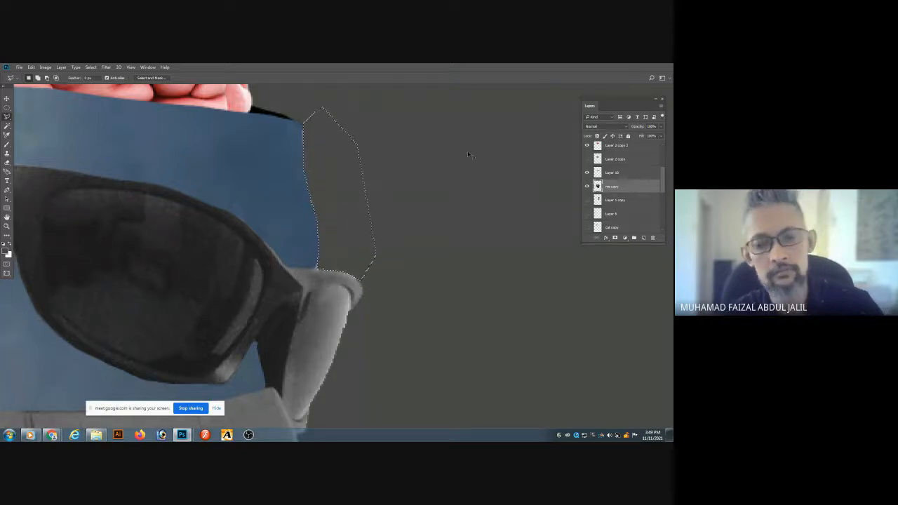
Lasso the jagged pale fringe along the opposite edge of the sky-filled forehead, delete it, and clear the selection.
scroll(505, 245, down, 6)
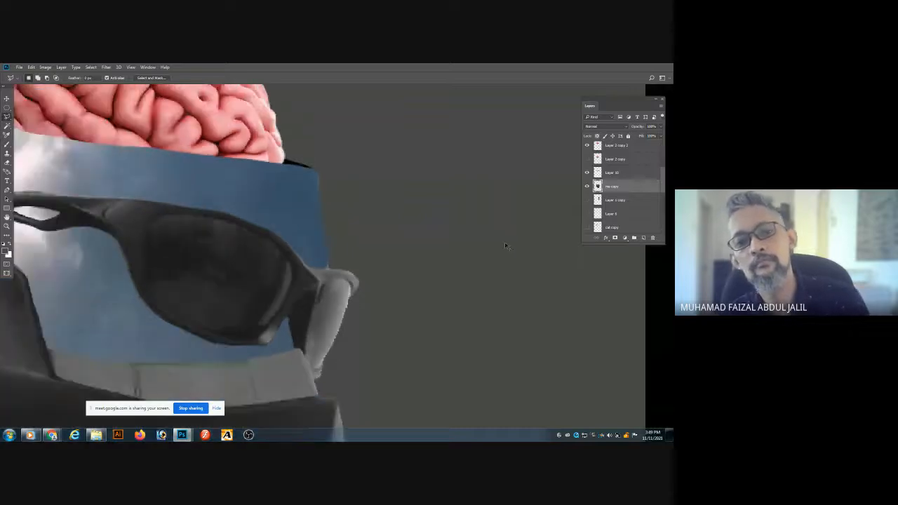
scroll(237, 239, up, 6)
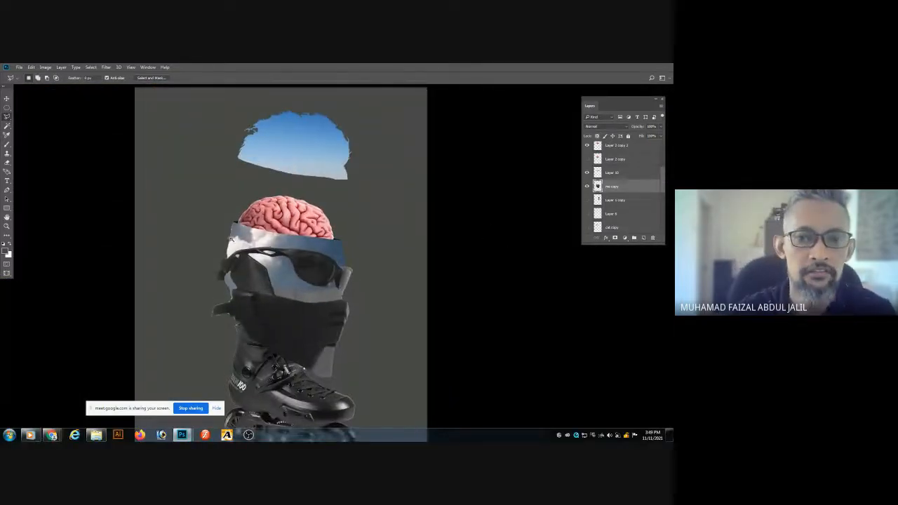
scroll(236, 239, up, 2)
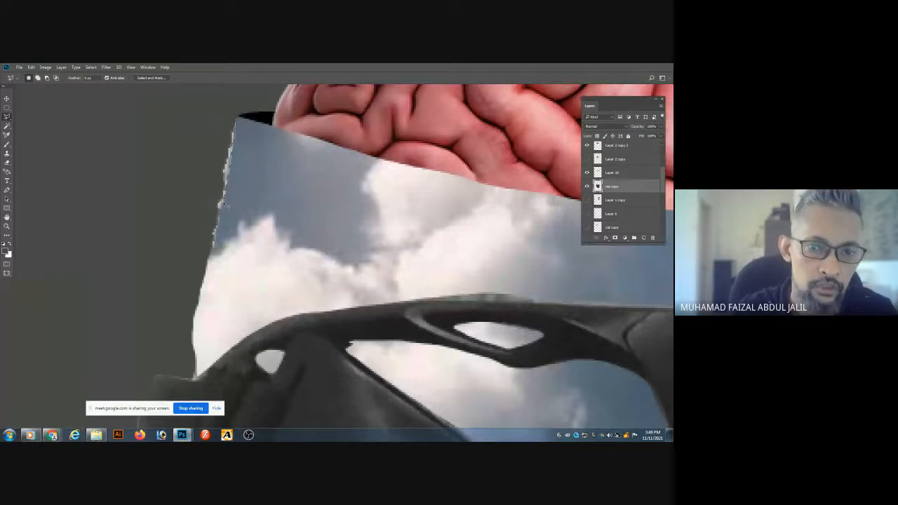
click(223, 212)
click(213, 256)
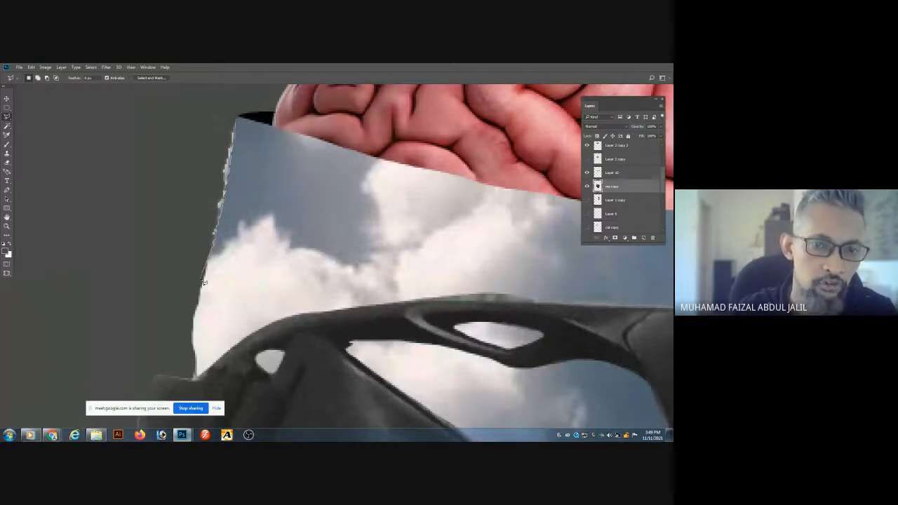
click(203, 272)
click(188, 293)
click(147, 269)
click(147, 115)
click(201, 89)
click(237, 116)
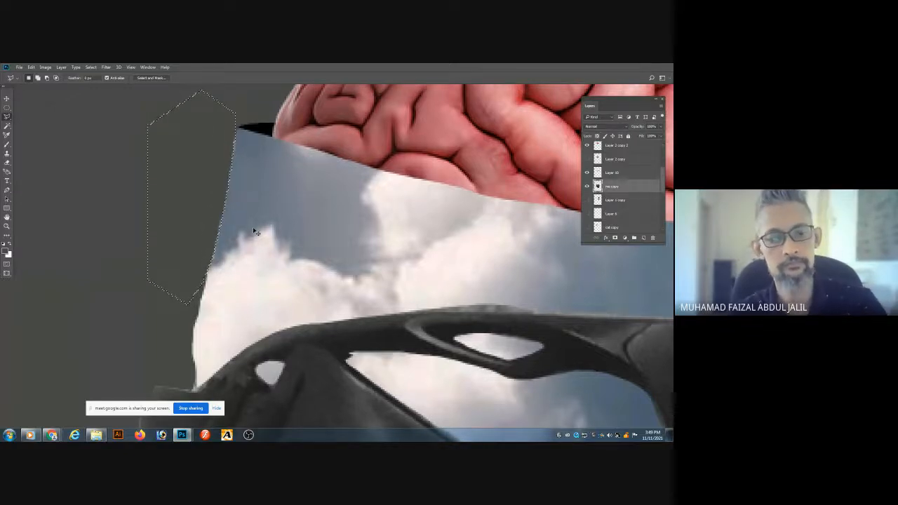
key(ctrl+d)
scroll(561, 259, down, 5)
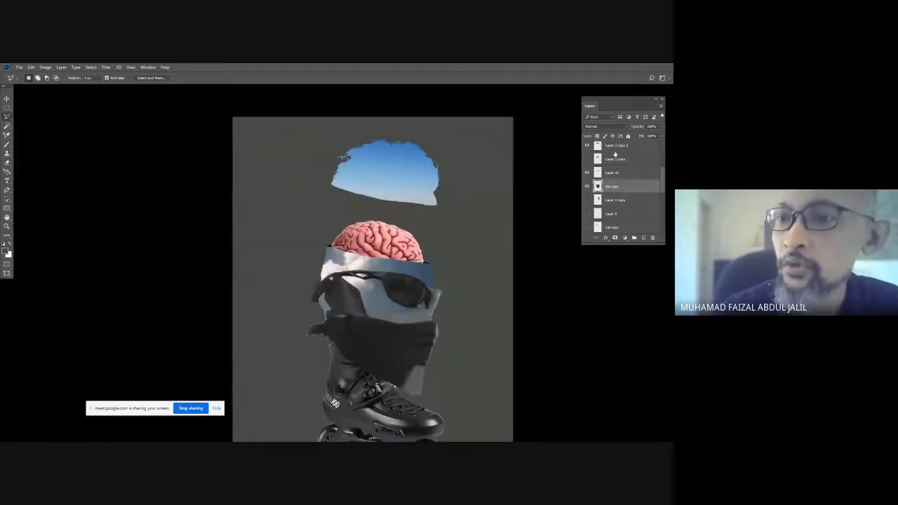
Toggle the visibility of the two brain copy layers off and on to check what each one contains.
mouse_move(662, 175)
mouse_down()
mouse_move(662, 148)
mouse_move(660, 183)
mouse_move(660, 172)
mouse_up()
click(586, 179)
click(586, 178)
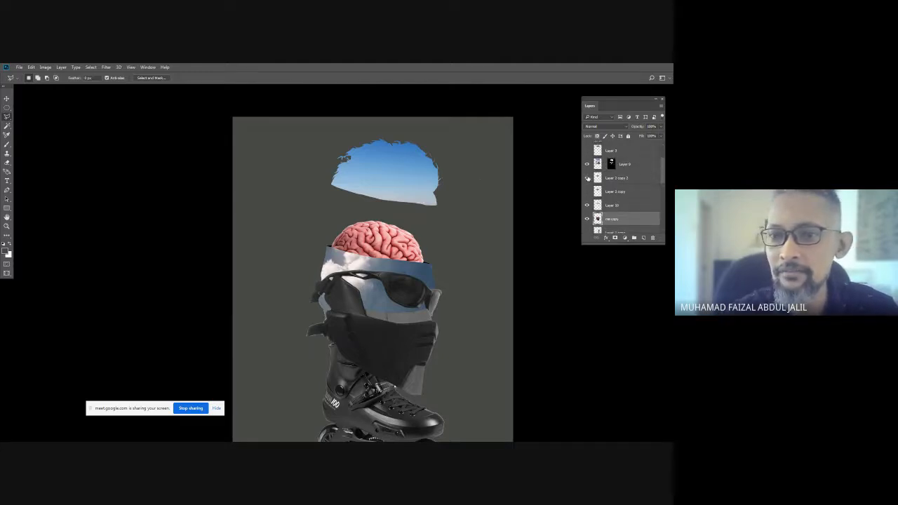
click(586, 179)
click(586, 179)
click(587, 191)
click(587, 191)
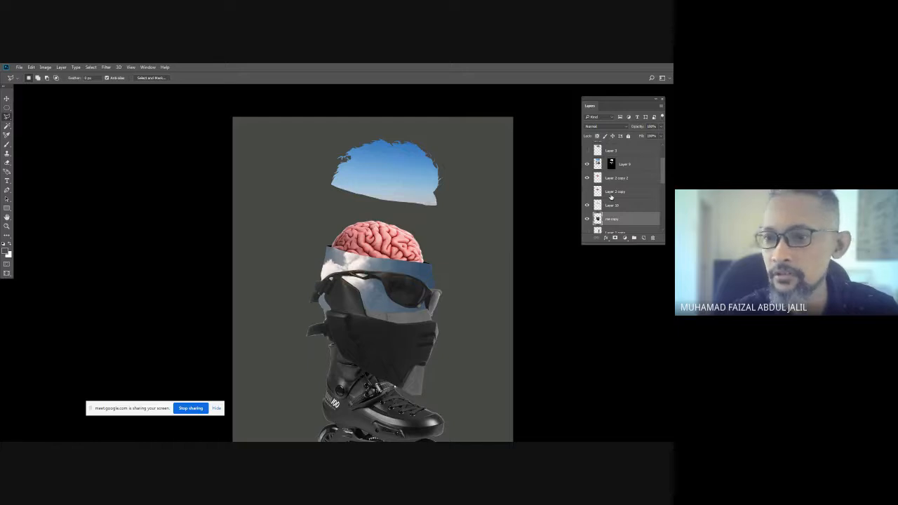
Show the burger on Layer 4 and move it up between the sky-filled hair and the brain.
scroll(656, 182, down, 5)
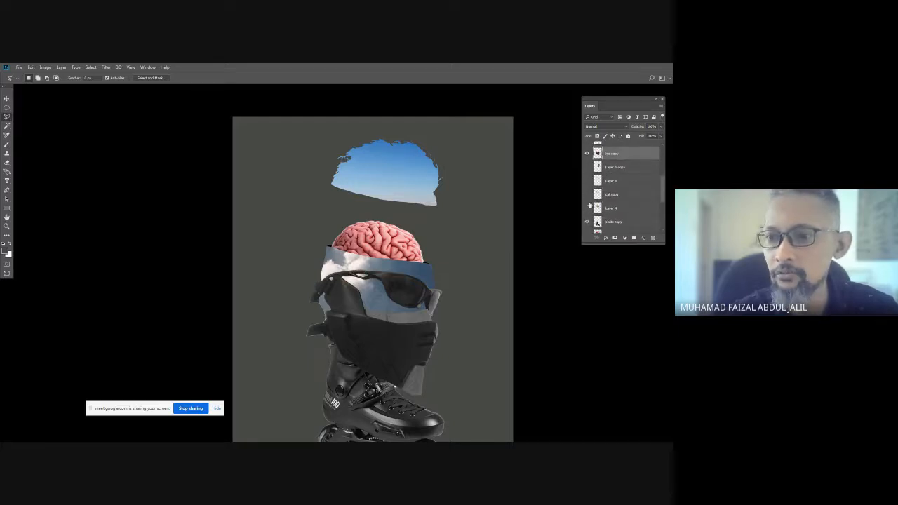
click(587, 207)
click(623, 208)
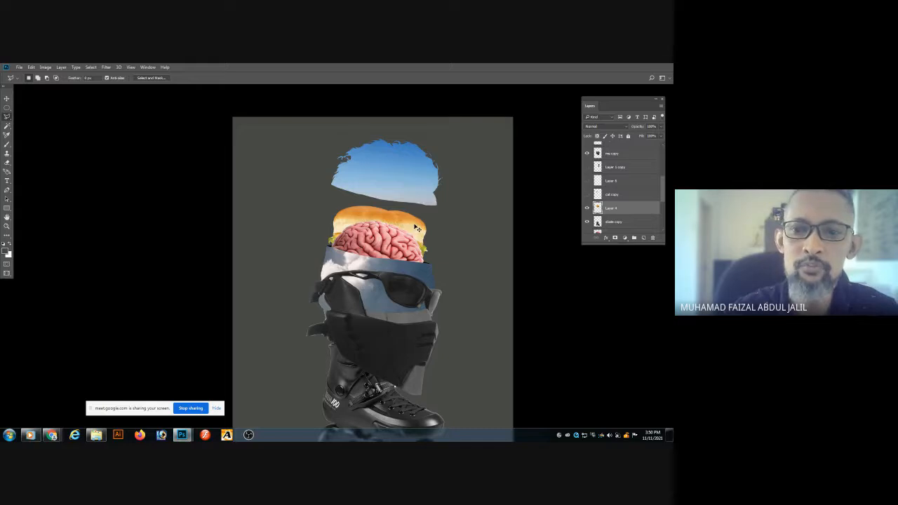
drag(415, 229, 412, 180)
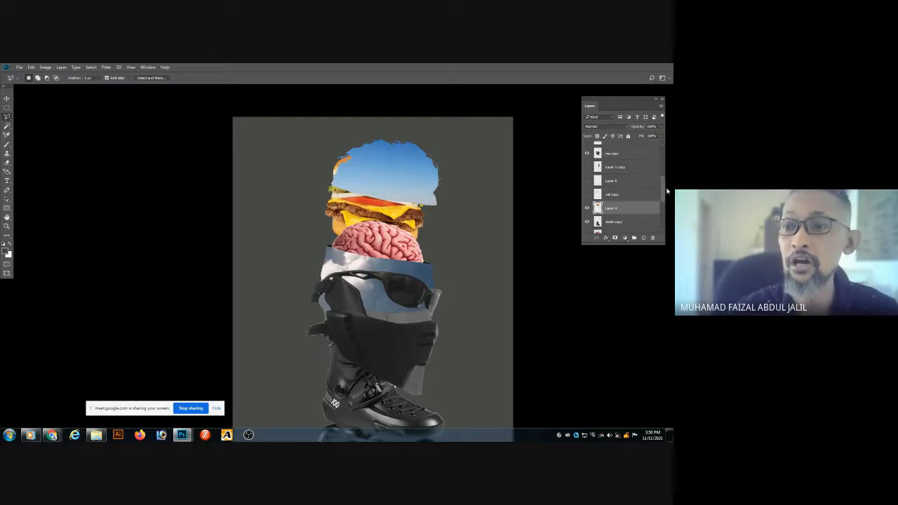
Load the burger layer's outline as a selection, hide the burger layer, and clear the selection.
drag(664, 191, 663, 206)
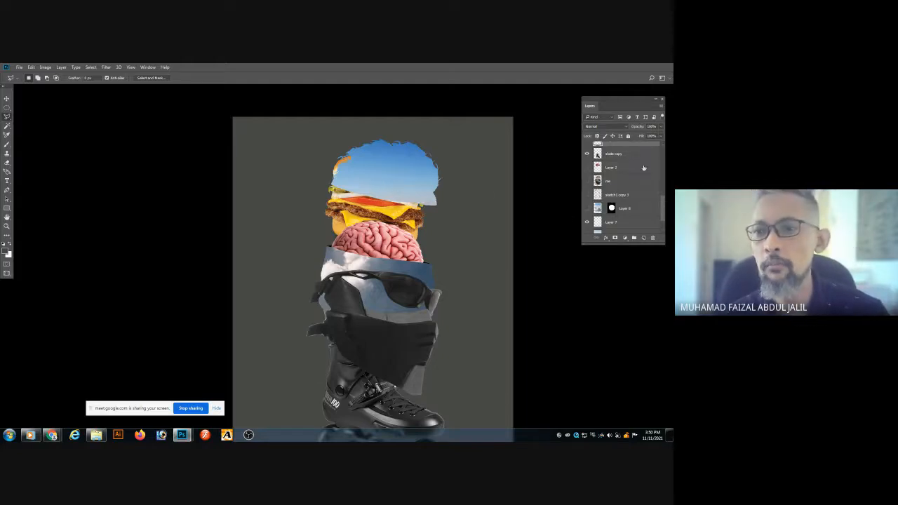
ctrl+click(597, 145)
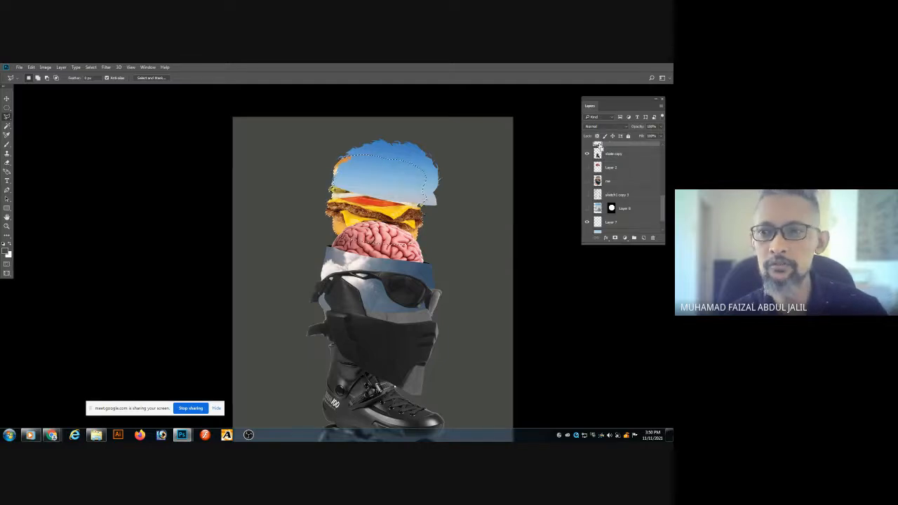
drag(662, 207, 661, 203)
scroll(660, 202, up, 2)
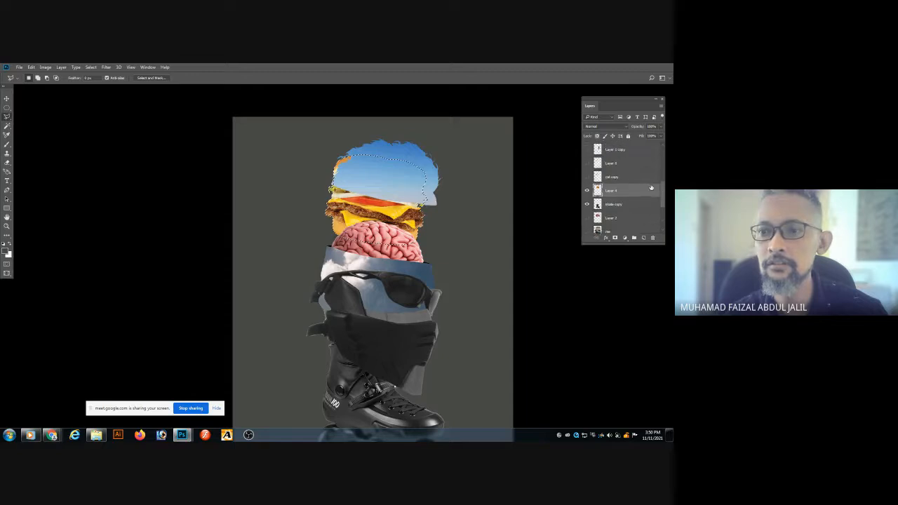
click(587, 191)
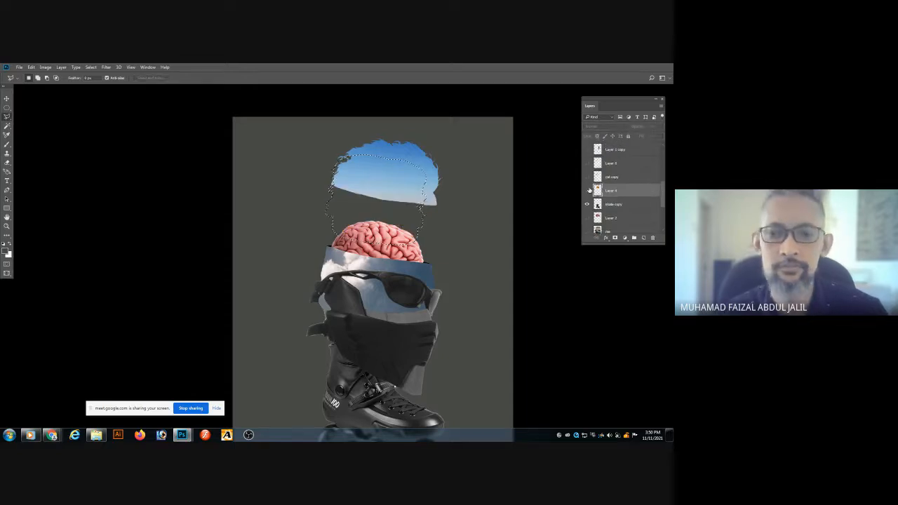
key(ctrl+d)
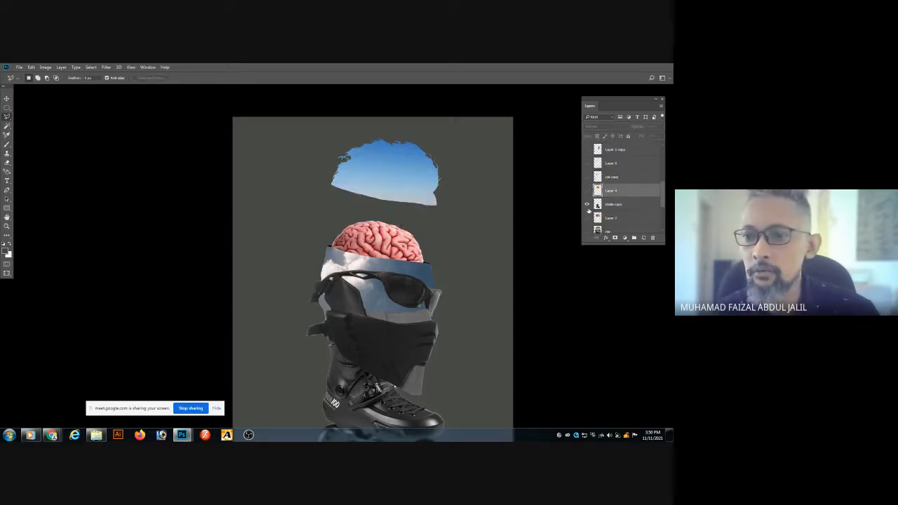
Select the masked sky layer, Layer 9, and toggle its visibility repeatedly to examine which areas it fills.
right_click(420, 183)
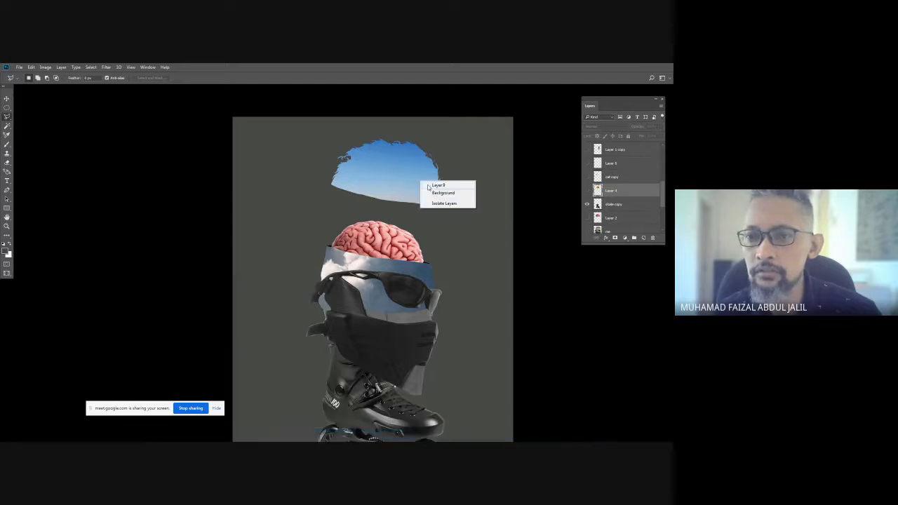
click(429, 185)
click(587, 148)
click(587, 149)
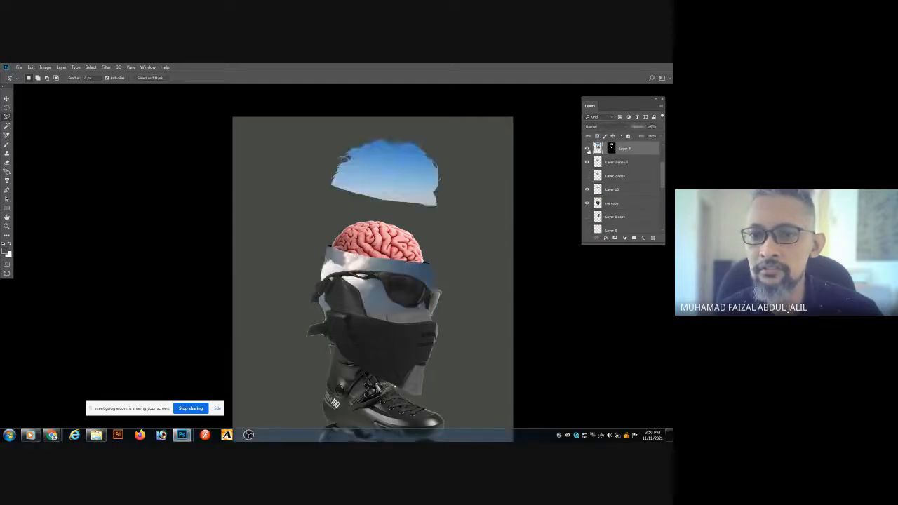
click(587, 149)
click(587, 148)
click(587, 149)
click(587, 149)
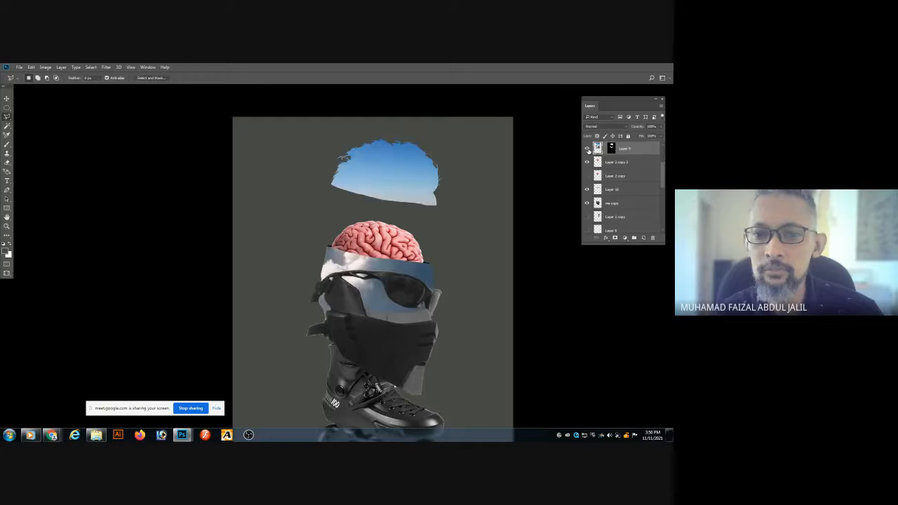
click(587, 149)
click(587, 148)
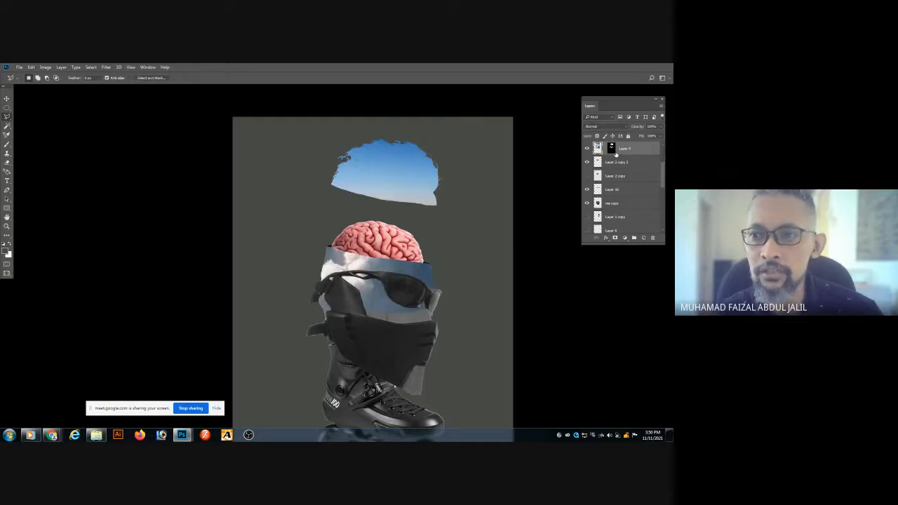
Disable Layer 9's mask to view the full sky image, re-enable it, and bring up the mask's options.
right_click(614, 153)
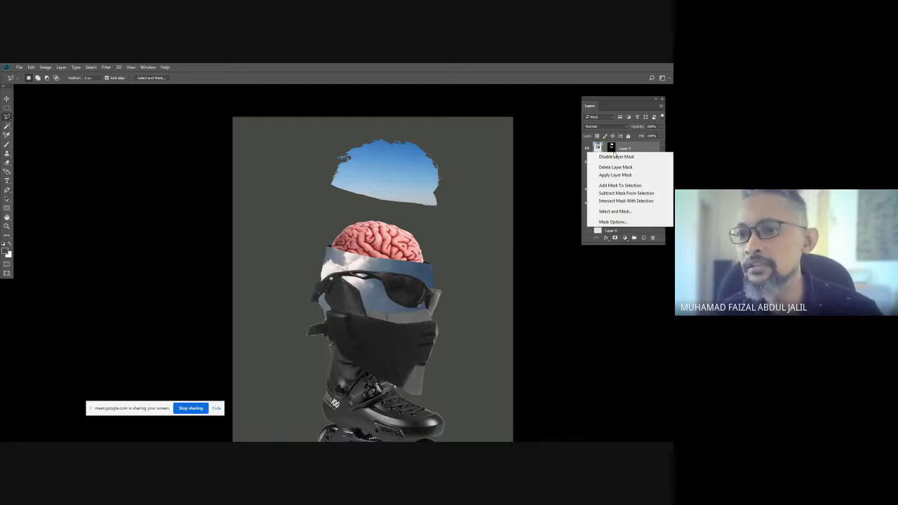
click(617, 156)
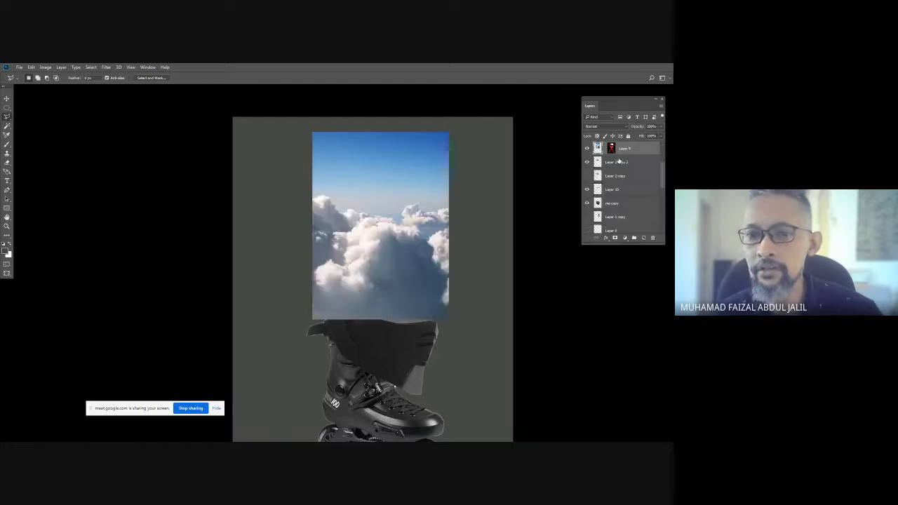
shift+click(611, 149)
right_click(615, 155)
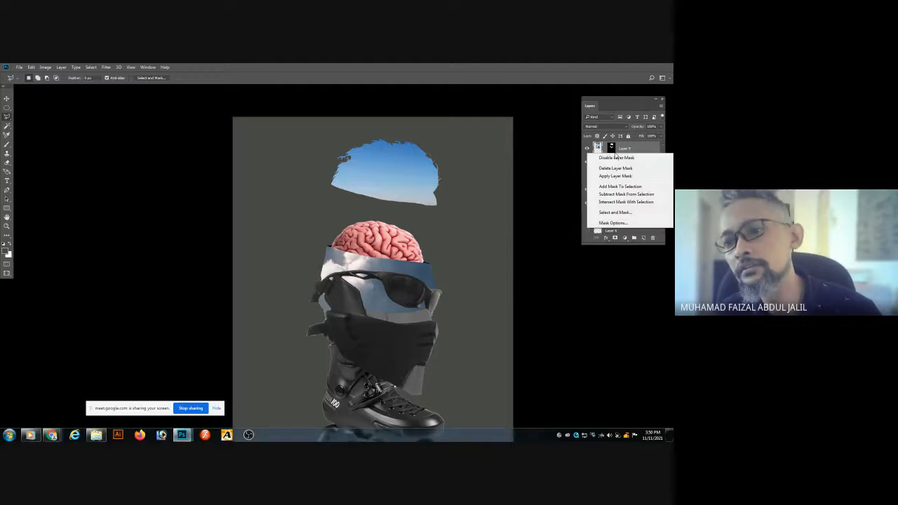
Add a new empty layer above the sky layer and load the sky layer's mask as a selection.
click(629, 150)
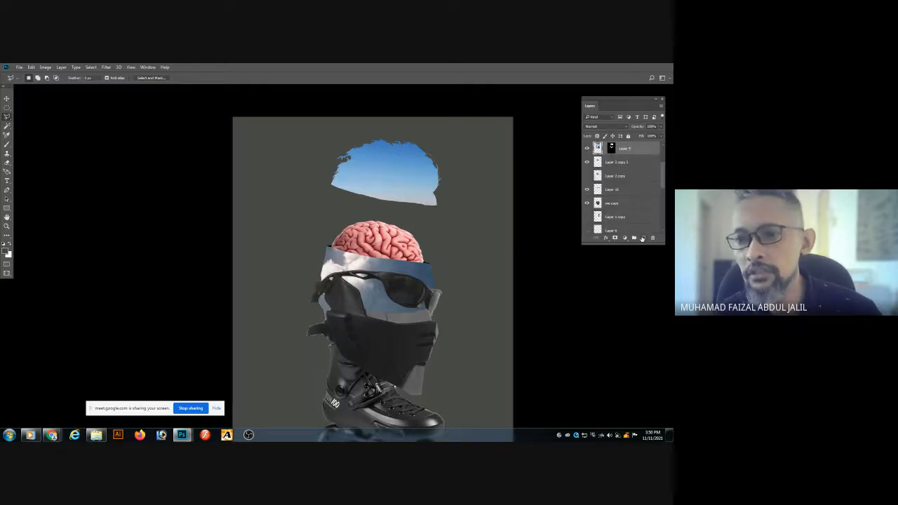
click(642, 238)
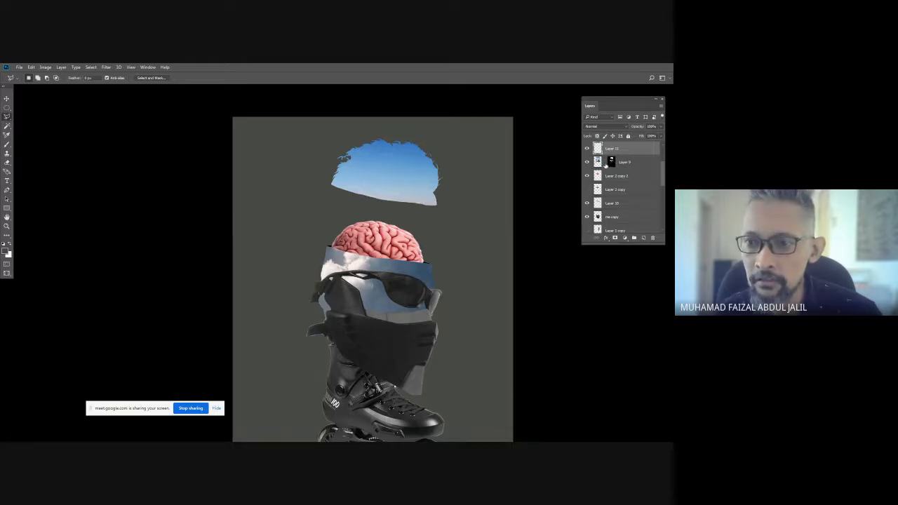
ctrl+click(613, 165)
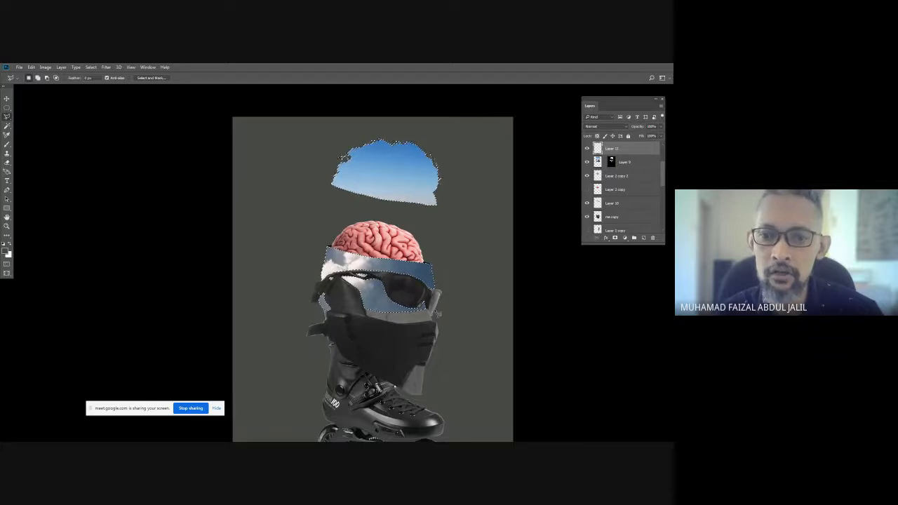
Subtract the face area from the loaded mask selection with the Polygonal Lasso, leaving only the upper sky shape selected.
click(446, 251)
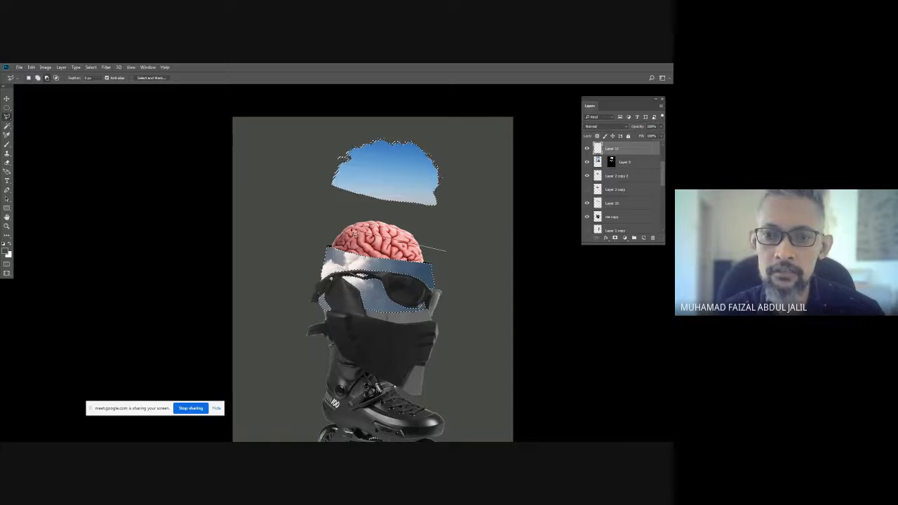
click(319, 223)
click(297, 260)
click(304, 330)
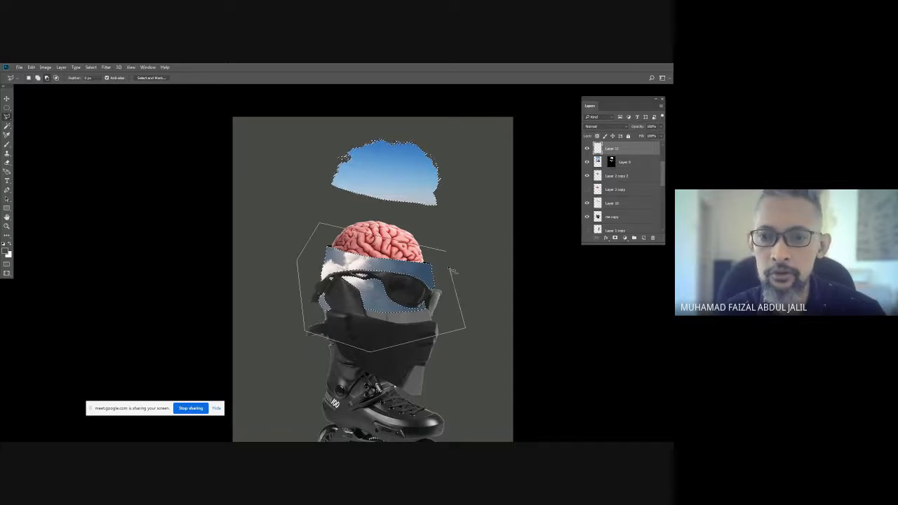
click(449, 252)
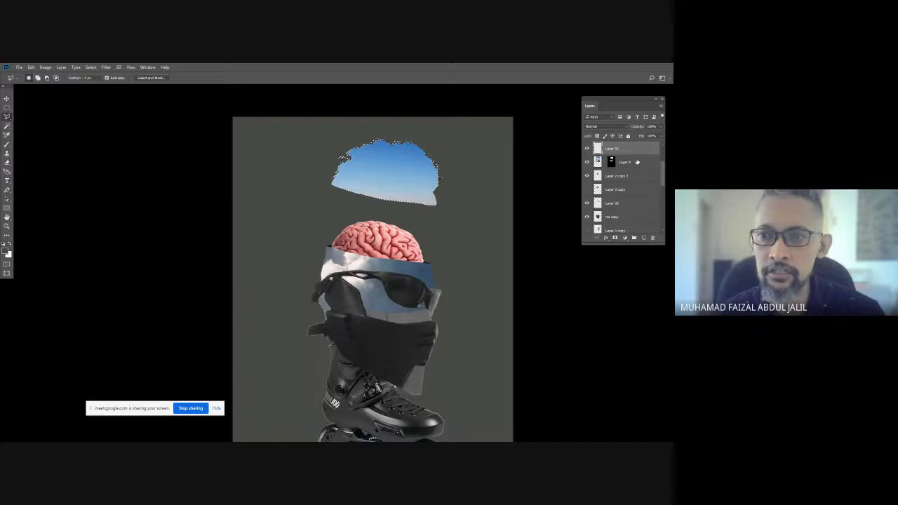
Paste the copied burger into the remaining sky-shaped selection as a masked layer.
click(45, 66)
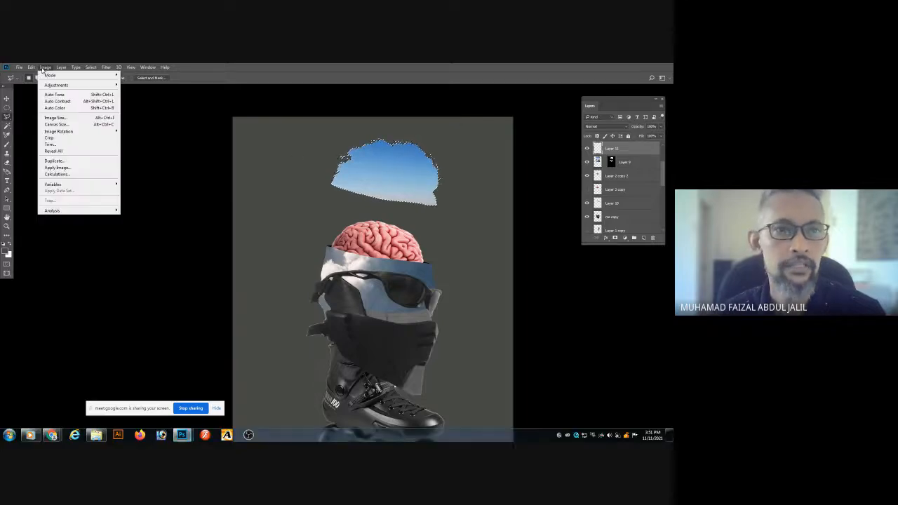
mouse_move(31, 66)
mouse_move(63, 134)
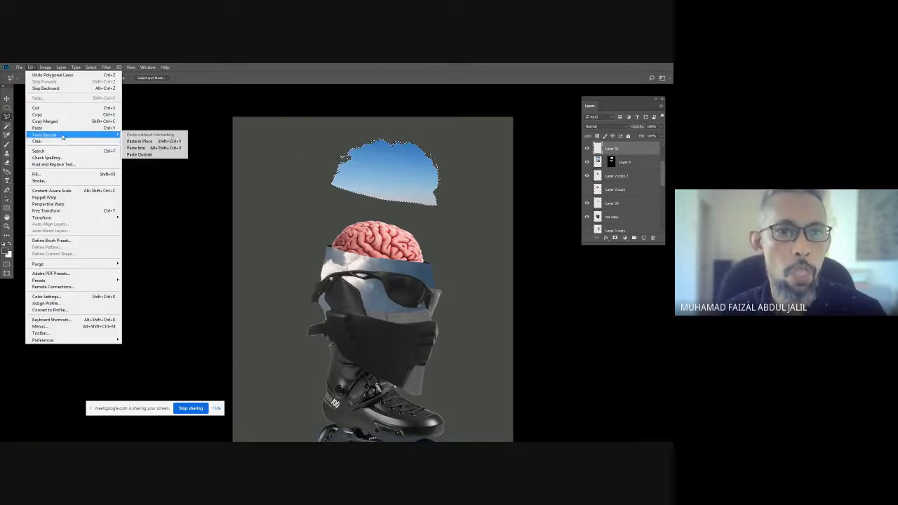
click(140, 147)
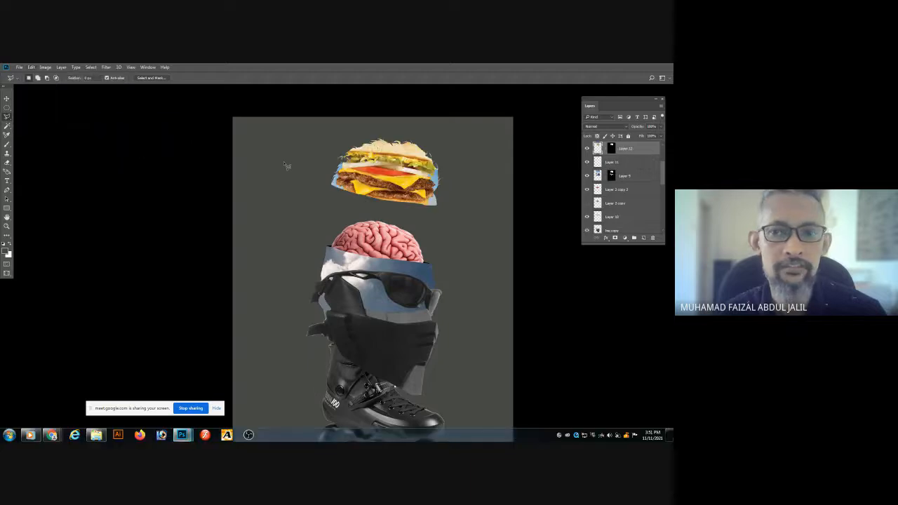
Lower the pasted burger within the sky shape and scale it down to a small burger at the shape's bottom edge.
drag(378, 169, 387, 196)
key(ctrl+t)
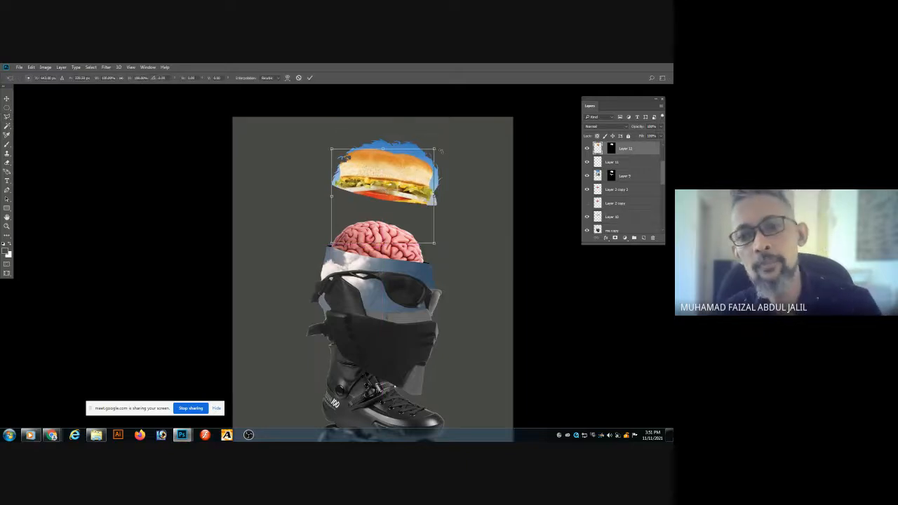
drag(434, 149, 414, 179)
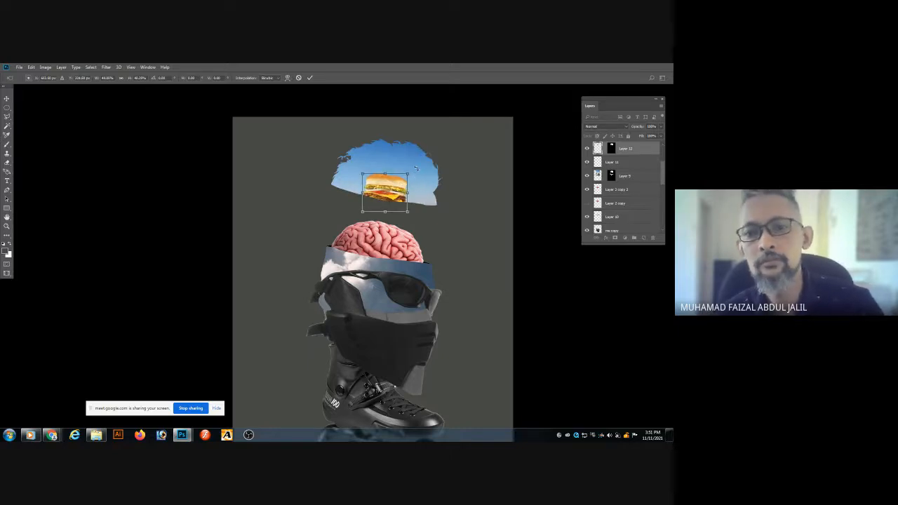
key(Return)
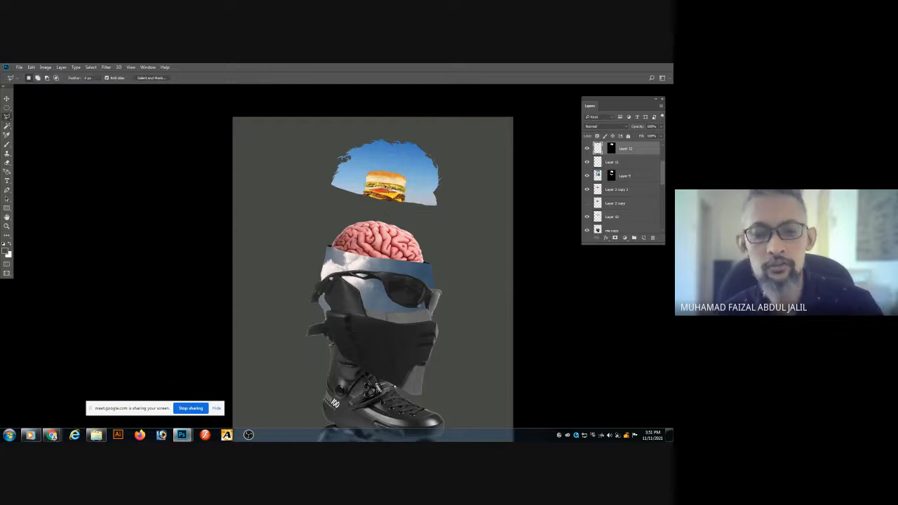
Duplicate the burger twice above the original and transform the copies into smaller, tilted burgers in the upper sky shape.
key(v)
drag(388, 184, 388, 159)
key(ctrl+t)
key(Return)
key(ctrl+t)
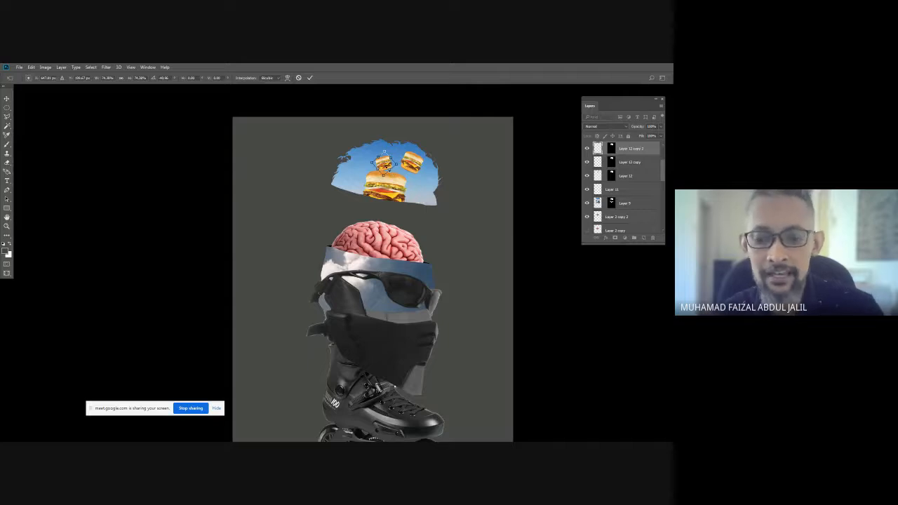
key(Return)
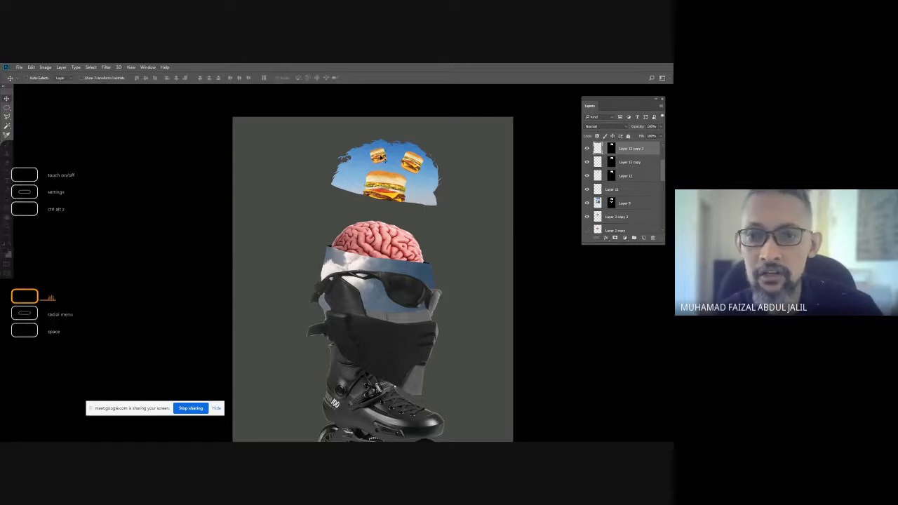
Add two more burger copies, shrink them to tiny ones at the sky shape's left and right sides, and deselect the layers.
drag(383, 160, 422, 186)
key(ctrl+t)
key(Return)
key(ctrl+t)
key(Return)
ctrl+click(469, 177)
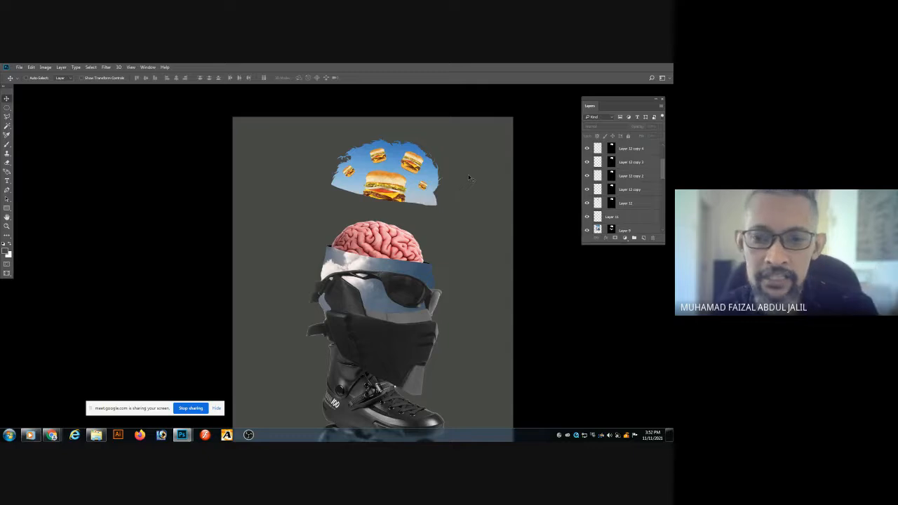
key(ctrl+minus)
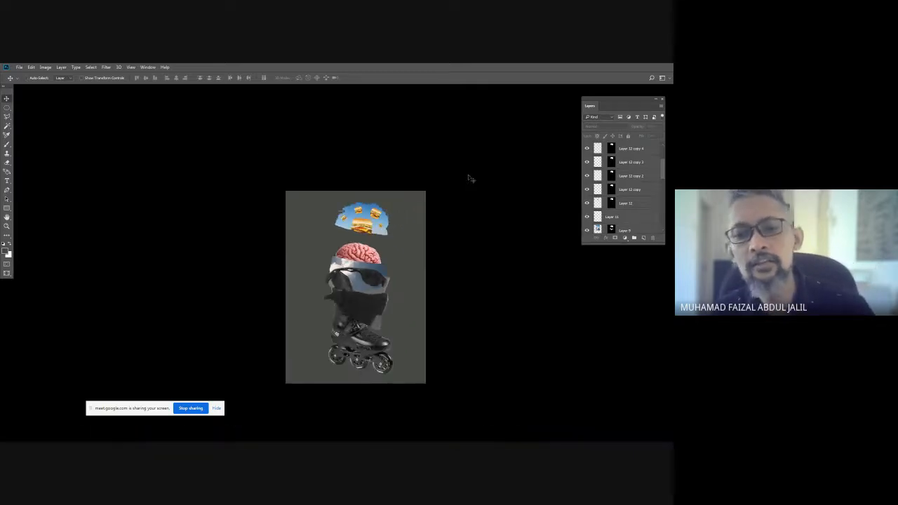
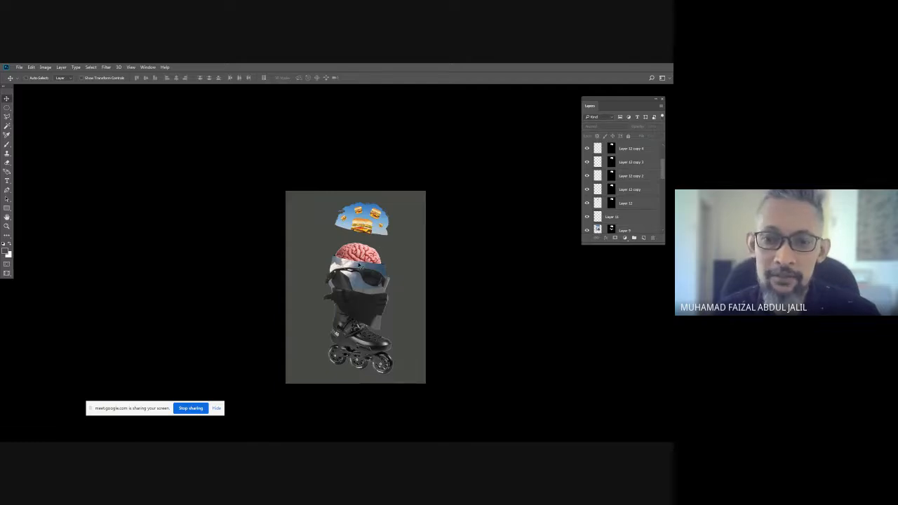
Show the hidden armoured robot layer below the portrait layer and move the figure to the left of the brain.
drag(663, 175, 658, 198)
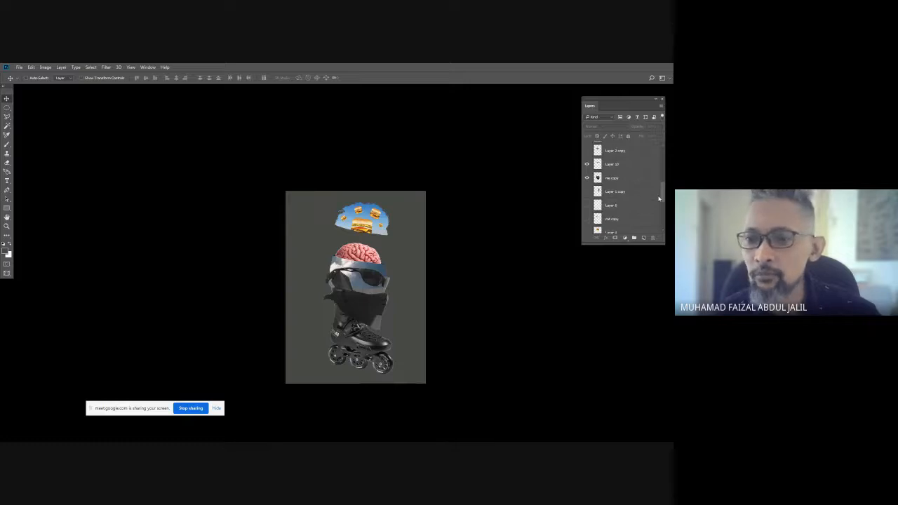
click(587, 191)
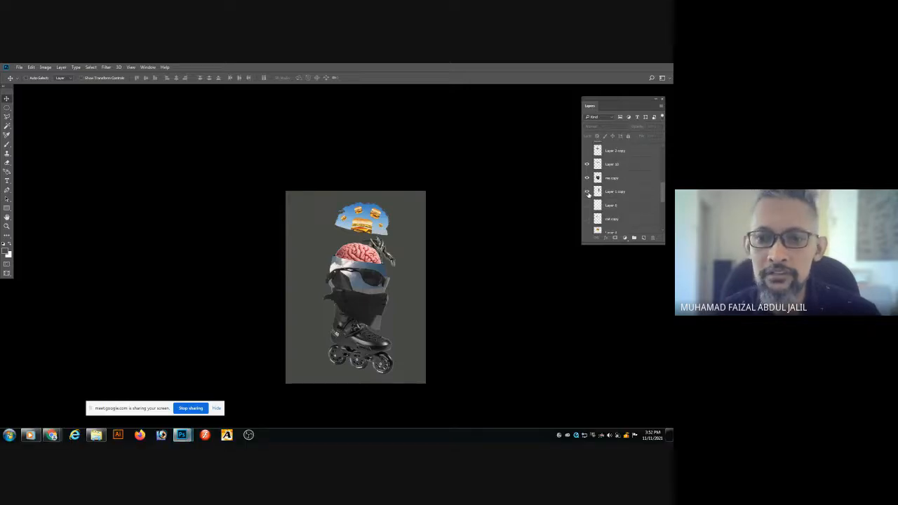
click(598, 191)
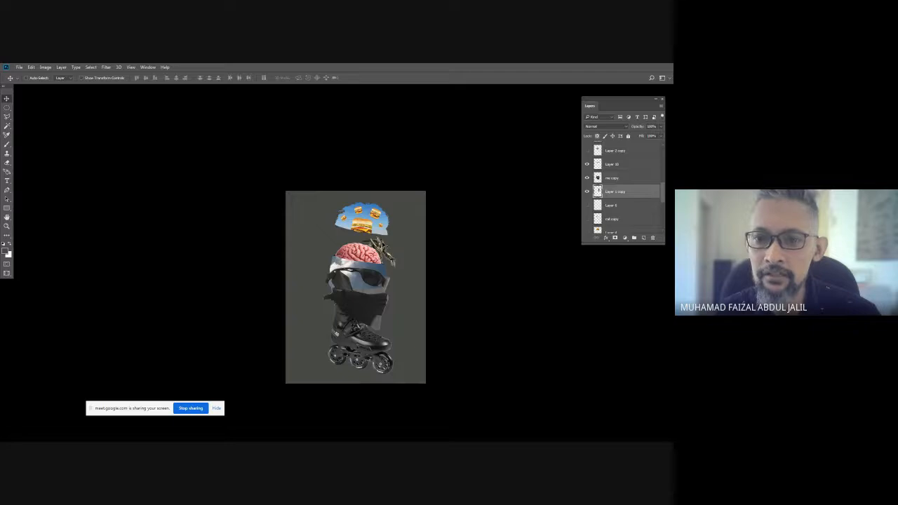
mouse_move(622, 192)
mouse_down()
mouse_move(620, 144)
mouse_move(608, 199)
mouse_move(619, 169)
mouse_move(615, 193)
mouse_up()
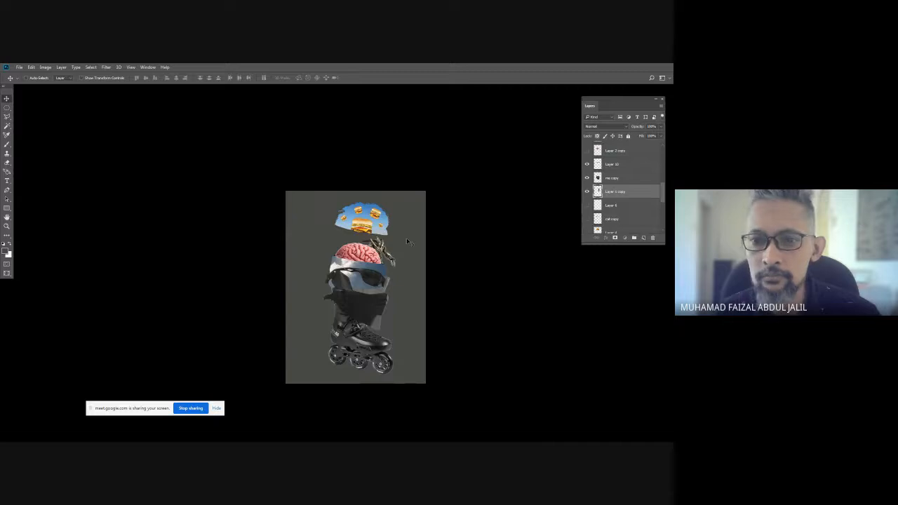
drag(390, 250, 333, 238)
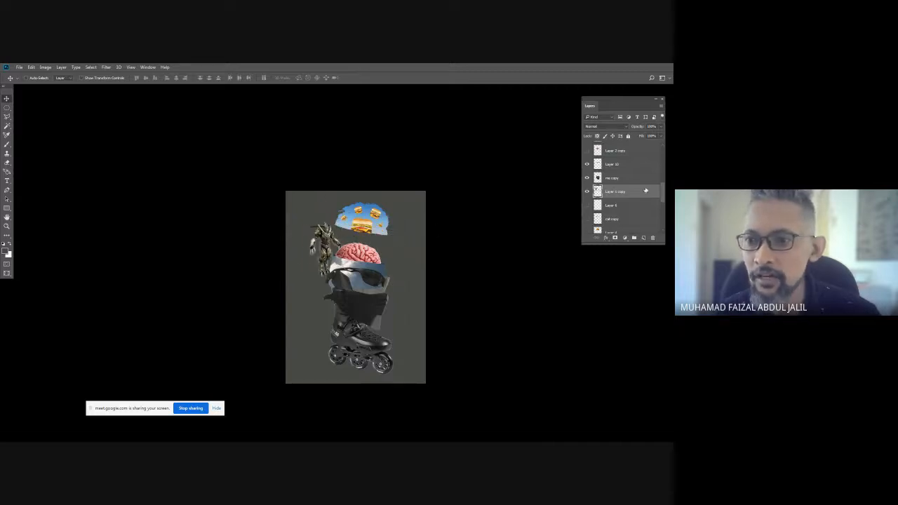
Move the robot layer directly below the sky layer, Layer 9, and try the figure in several positions over the brain and face.
drag(617, 192, 625, 169)
drag(324, 249, 364, 231)
drag(369, 247, 375, 251)
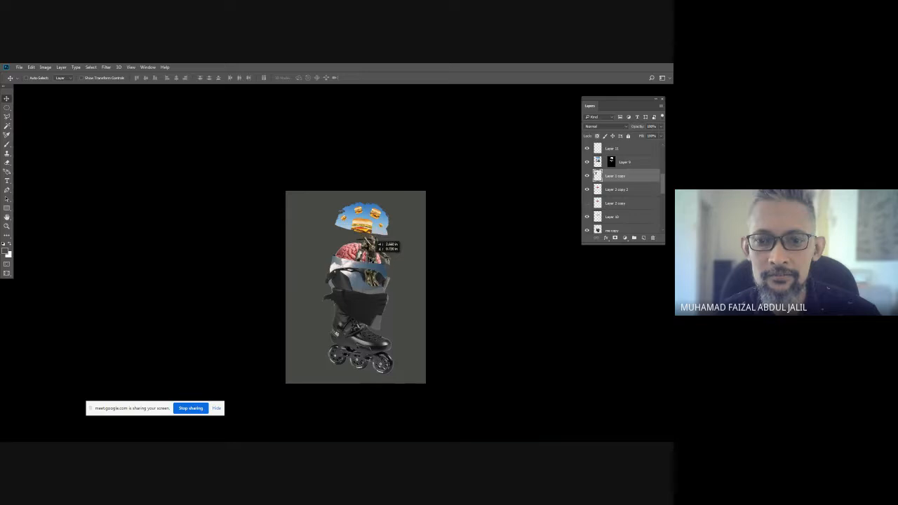
scroll(388, 254, up, 3)
scroll(387, 254, up, 2)
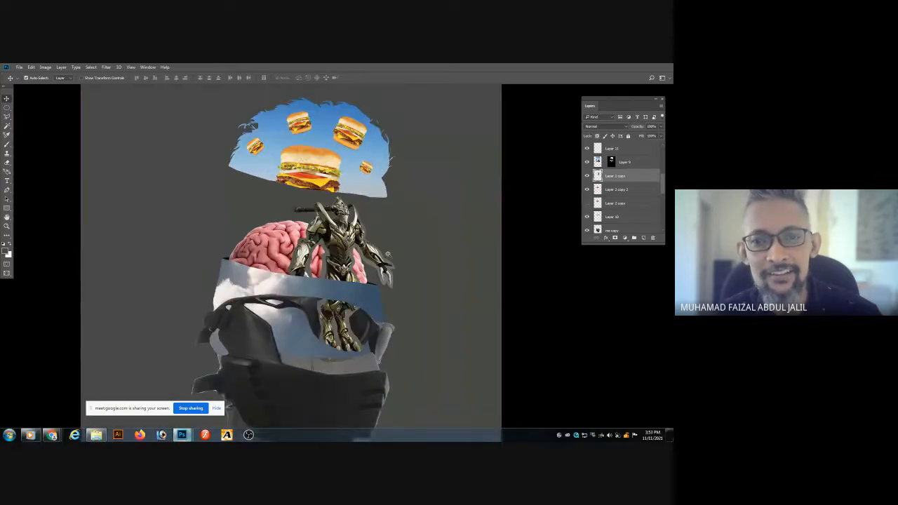
scroll(350, 231, up, 2)
drag(308, 210, 323, 210)
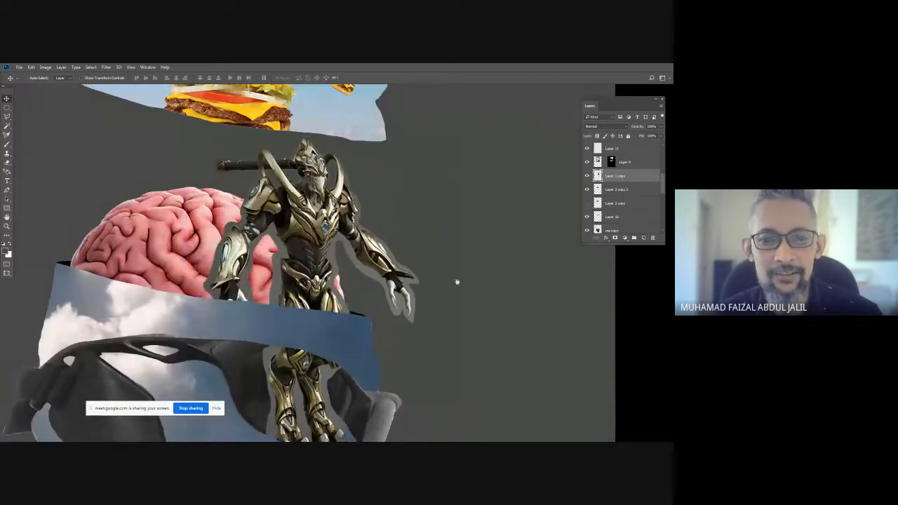
drag(457, 281, 467, 221)
scroll(467, 224, down, 5)
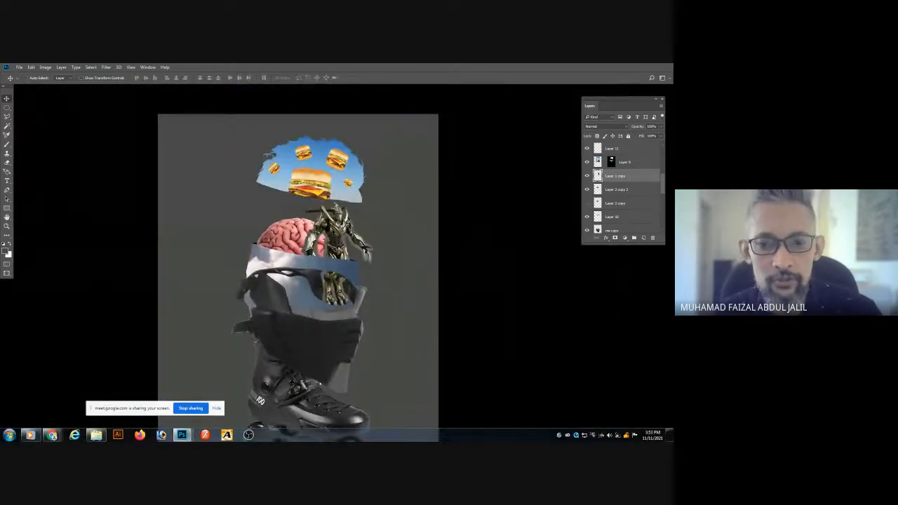
drag(343, 210, 337, 279)
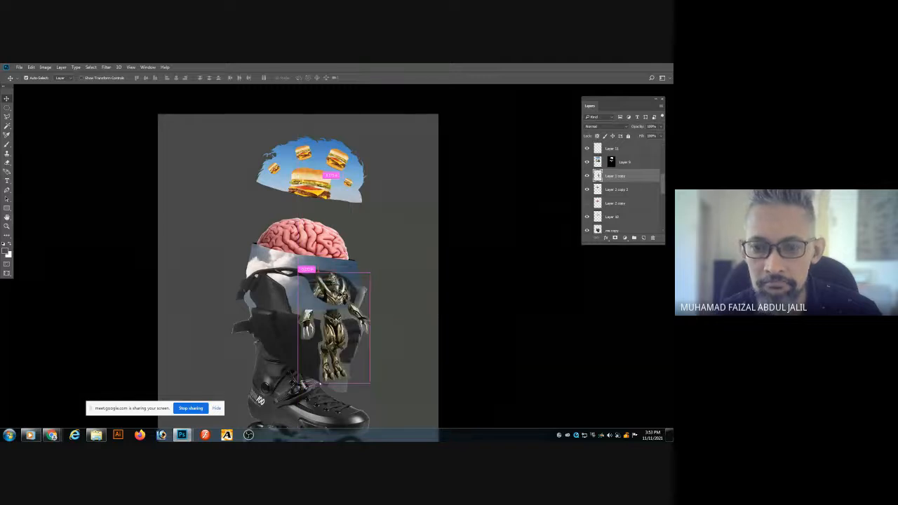
key(ctrl+z)
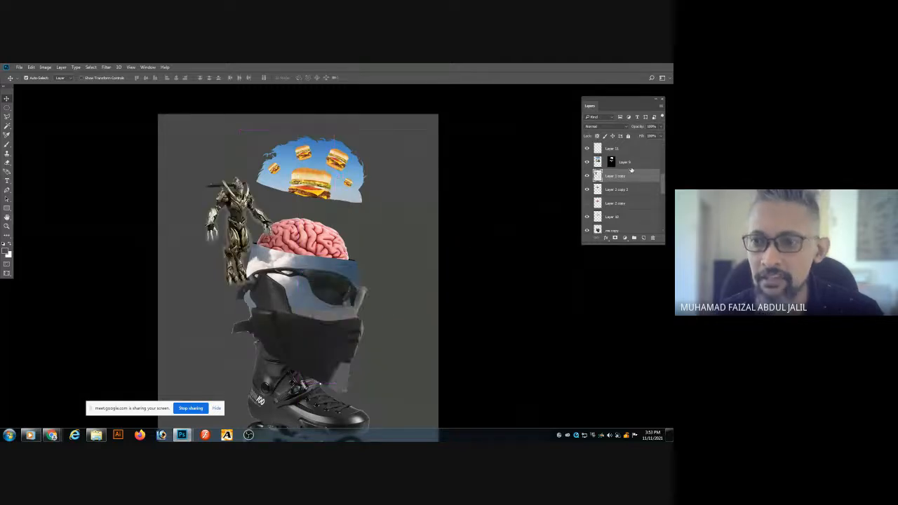
Load the robot layer's outline as a selection, hide the robot layer, and clear the selection.
ctrl+click(598, 178)
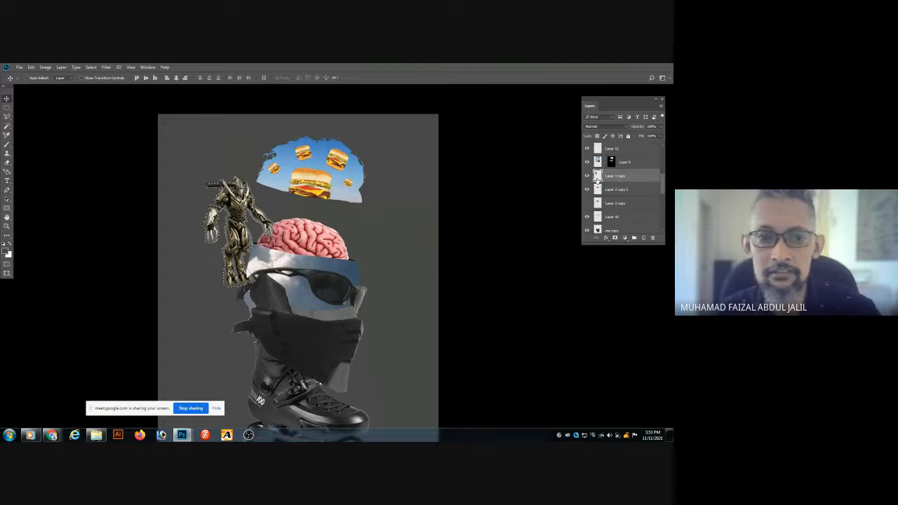
click(586, 175)
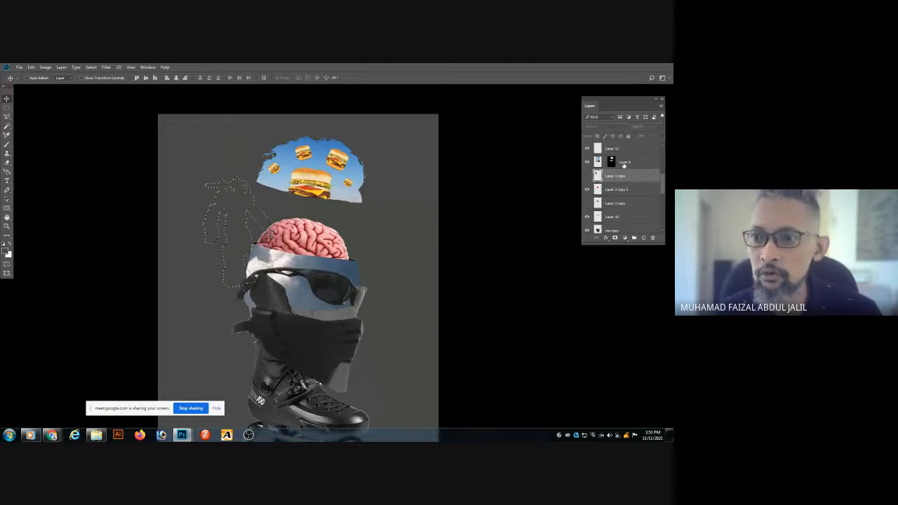
key(ctrl+d)
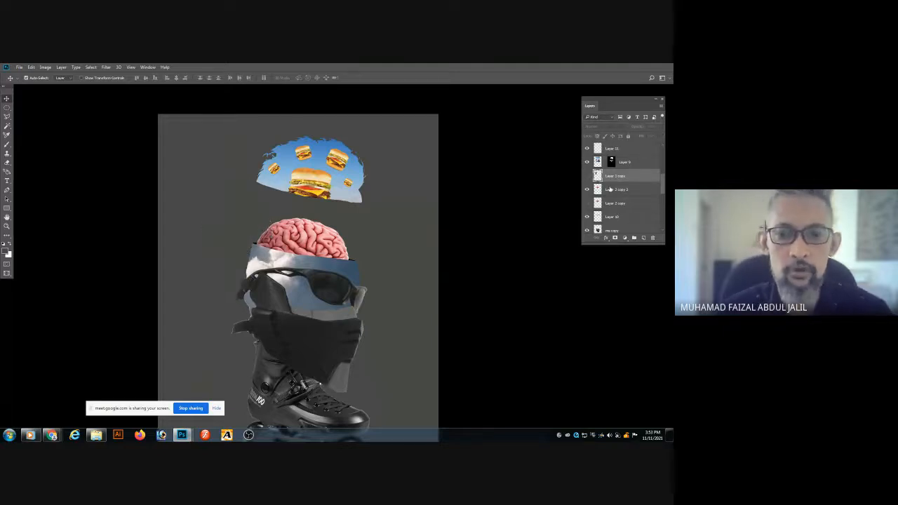
Outline the sunglasses' large right-hand lens as a selection with the freehand Lasso tool.
scroll(343, 251, up, 6)
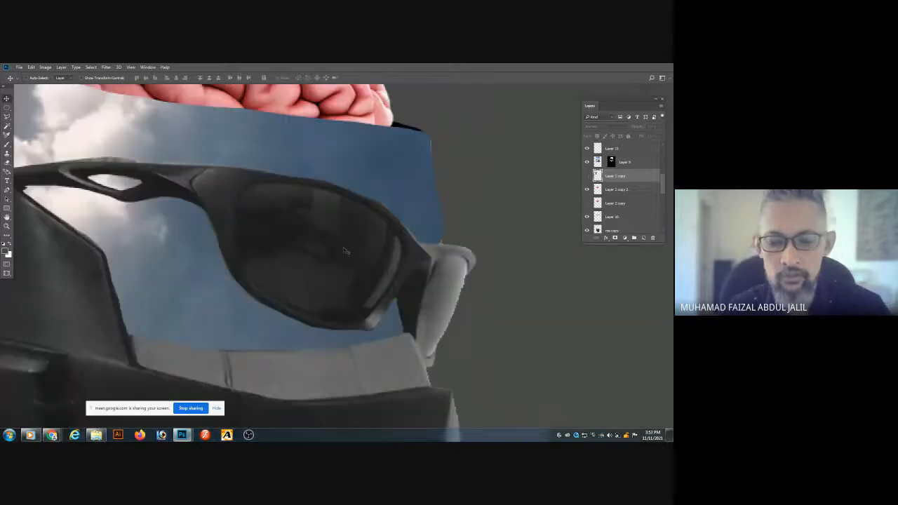
key(l)
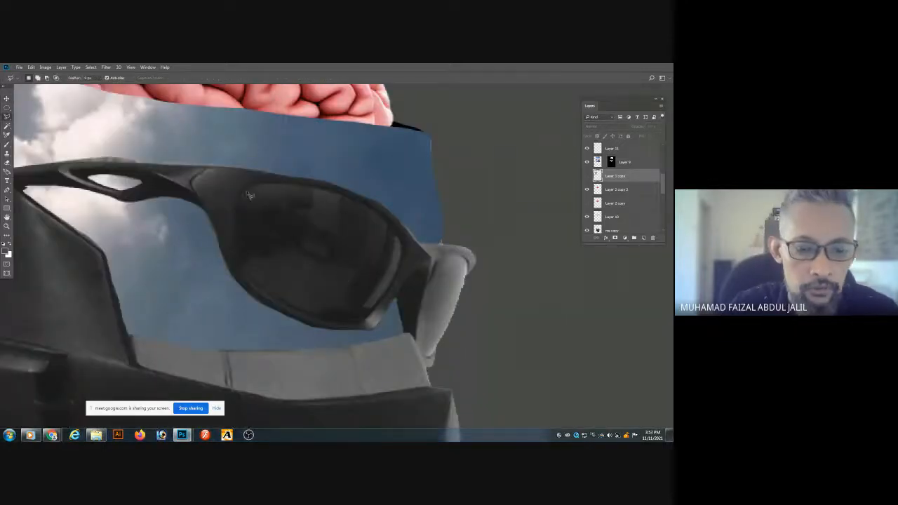
right_click(7, 116)
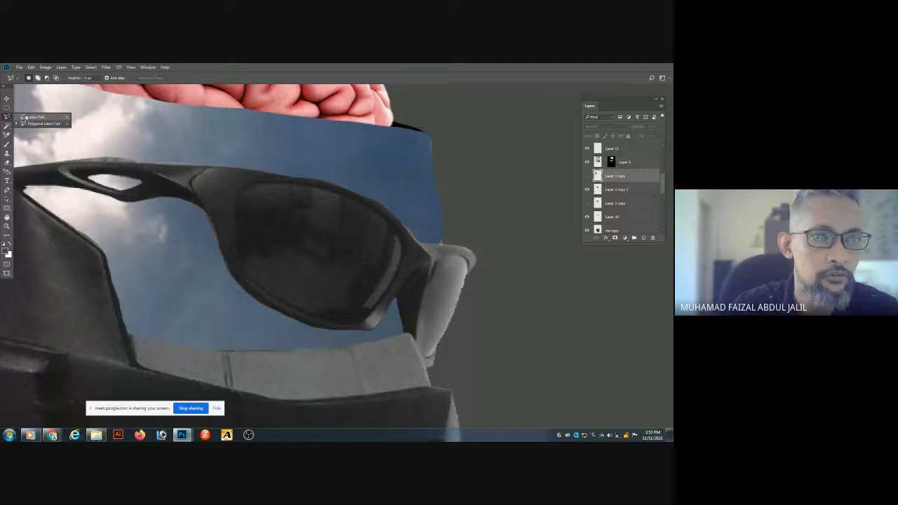
click(25, 116)
mouse_move(254, 185)
mouse_down()
mouse_move(244, 191)
mouse_move(237, 236)
mouse_move(284, 303)
mouse_move(347, 329)
mouse_move(386, 301)
mouse_move(404, 251)
mouse_move(384, 218)
mouse_move(347, 200)
mouse_move(251, 186)
mouse_up()
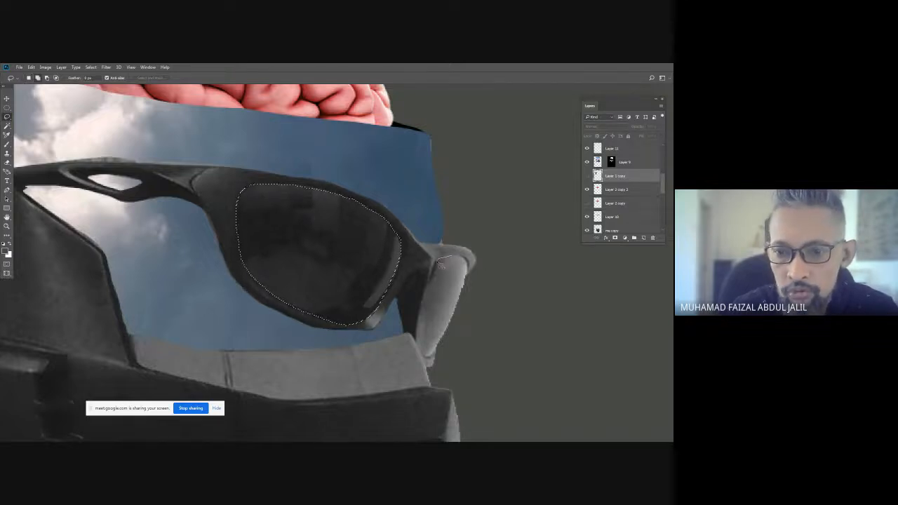
Add the light grey side area just right of the sunglasses' lens to the lasso selection.
mouse_move(440, 263)
mouse_down()
mouse_move(430, 298)
mouse_move(465, 265)
mouse_up()
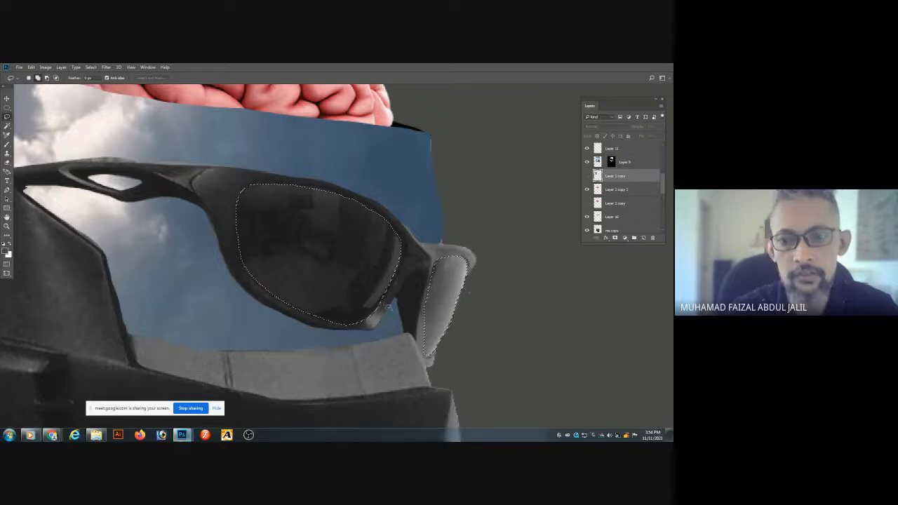
key(ctrl+minus)
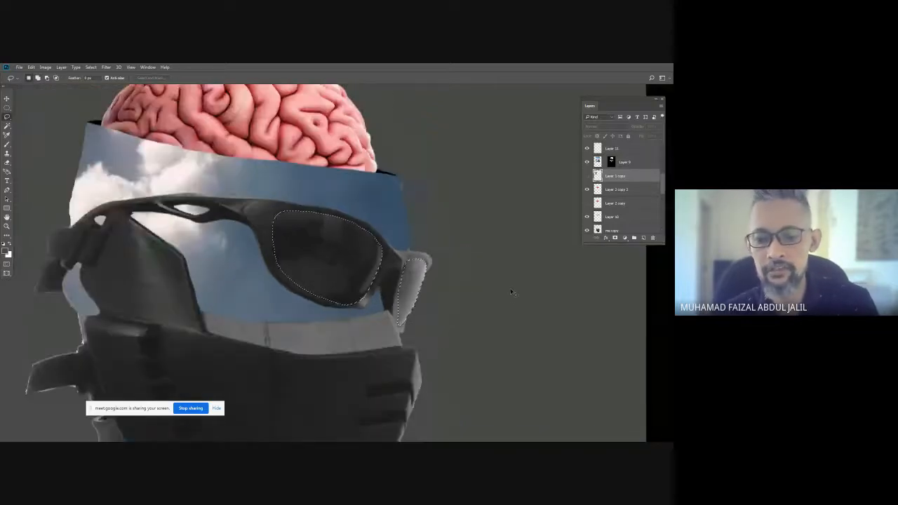
key(ctrl+minus)
key(ctrl+minus)
key(ctrl+minus)
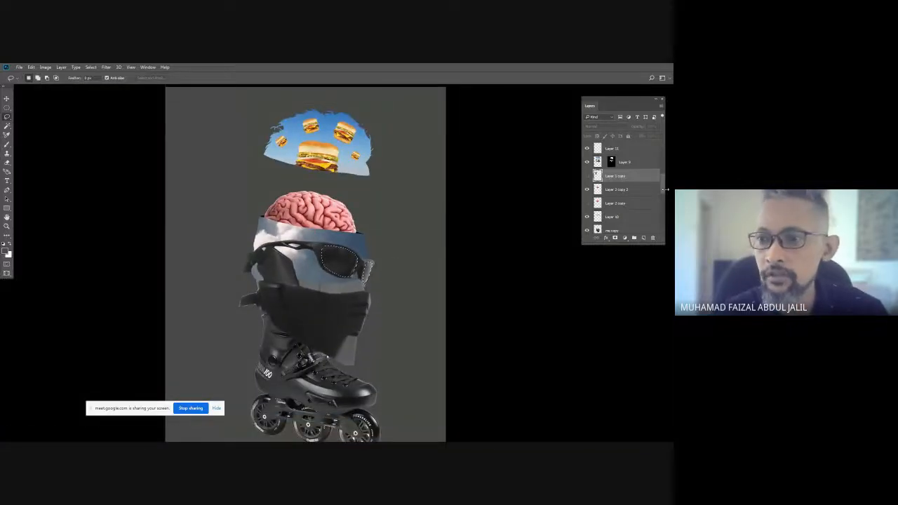
Check Layer 9 by hiding and showing it, and select the layer directly below Layer 10.
drag(662, 186, 661, 161)
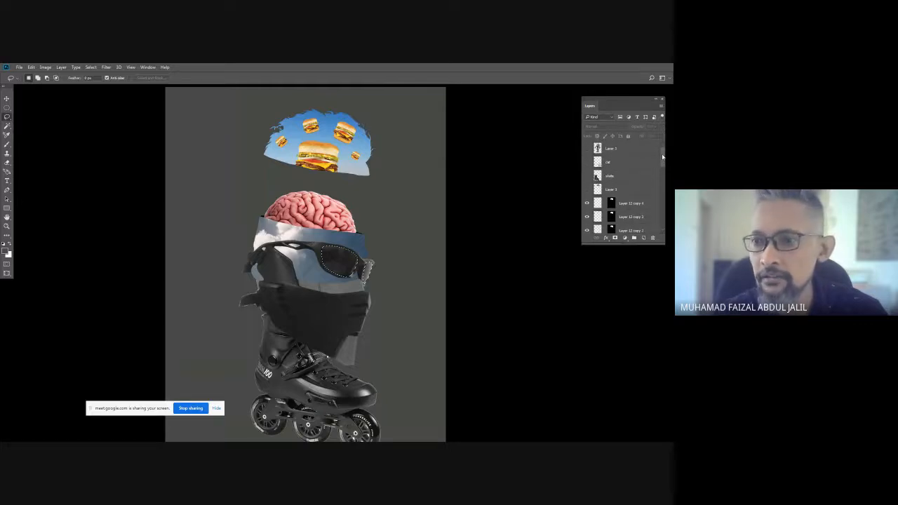
drag(664, 158, 655, 183)
click(631, 172)
click(586, 172)
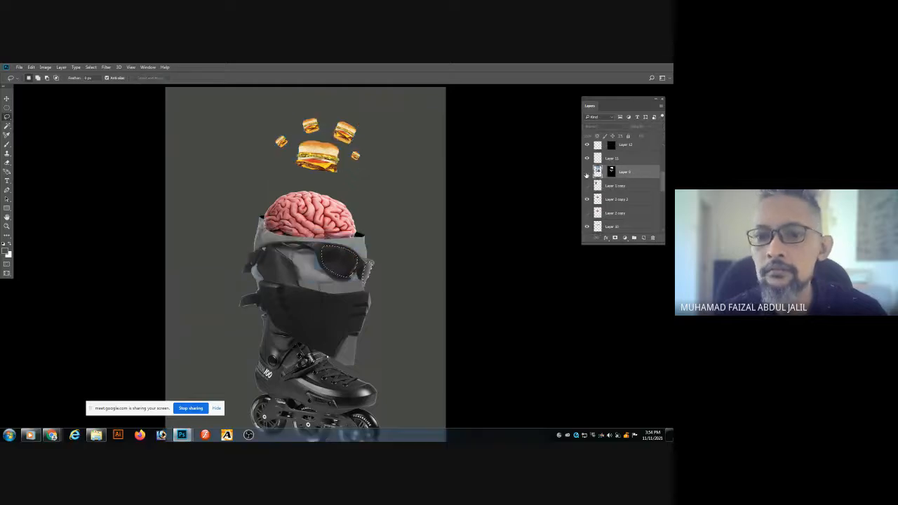
click(587, 172)
scroll(660, 187, down, 4)
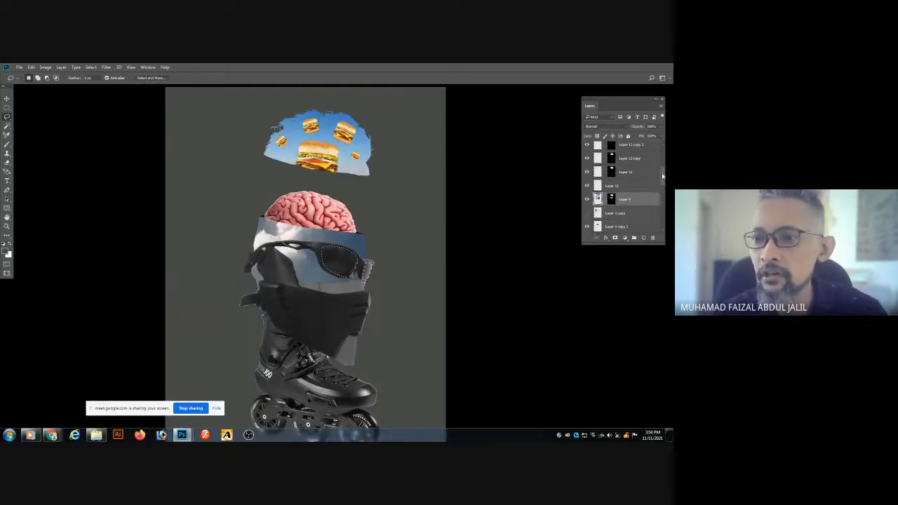
click(639, 184)
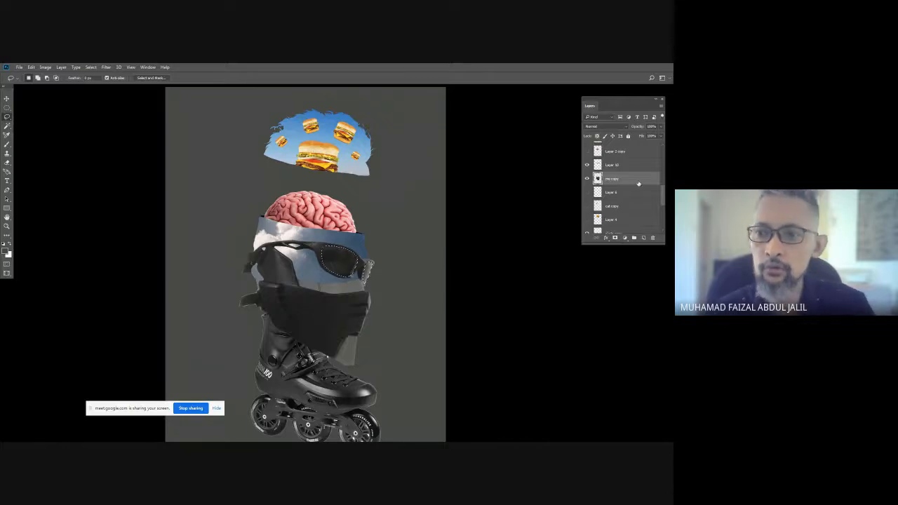
Open a picture of the purple armoured game character and paste it into the sunglasses' lens selection as a masked layer.
key(ctrl+o)
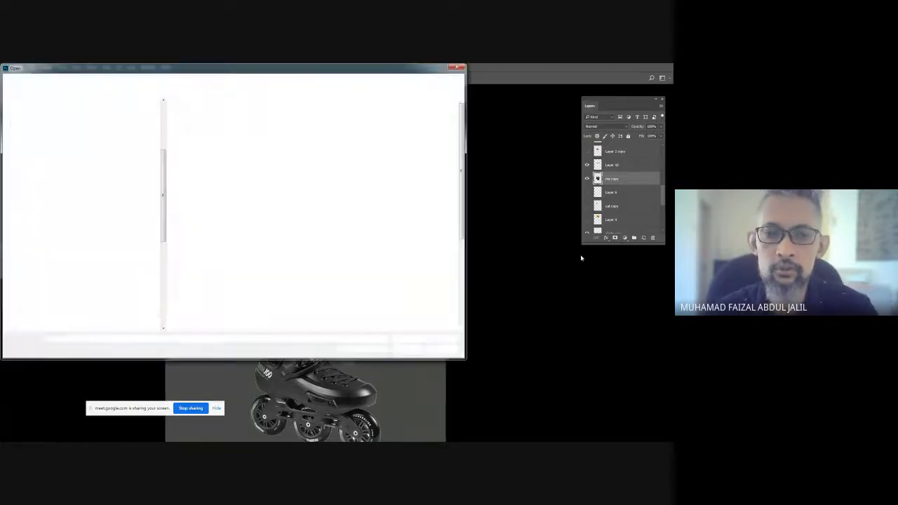
click(442, 349)
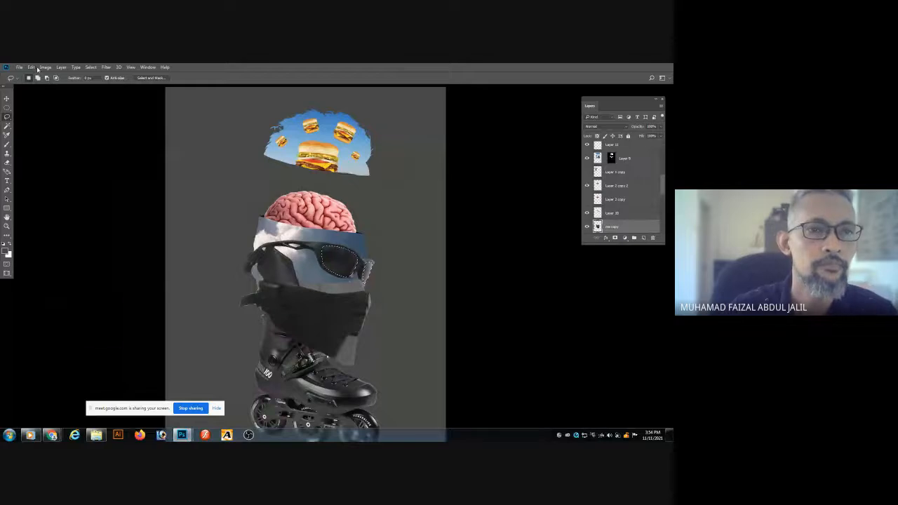
click(31, 67)
mouse_move(58, 133)
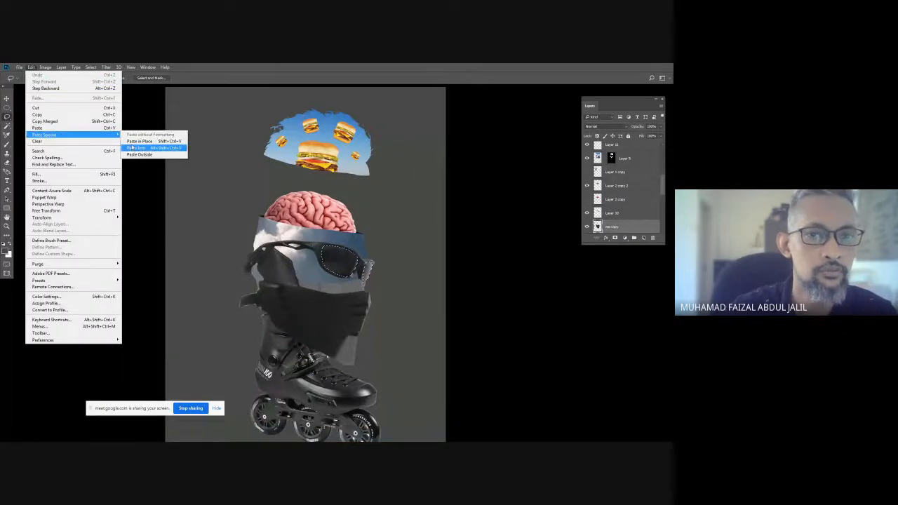
click(151, 143)
Free-transform the pasted character image, scaling it down and moving it so the figure sits behind the sunglasses' large lens.
key(ctrl+r)
key(ctrl+0)
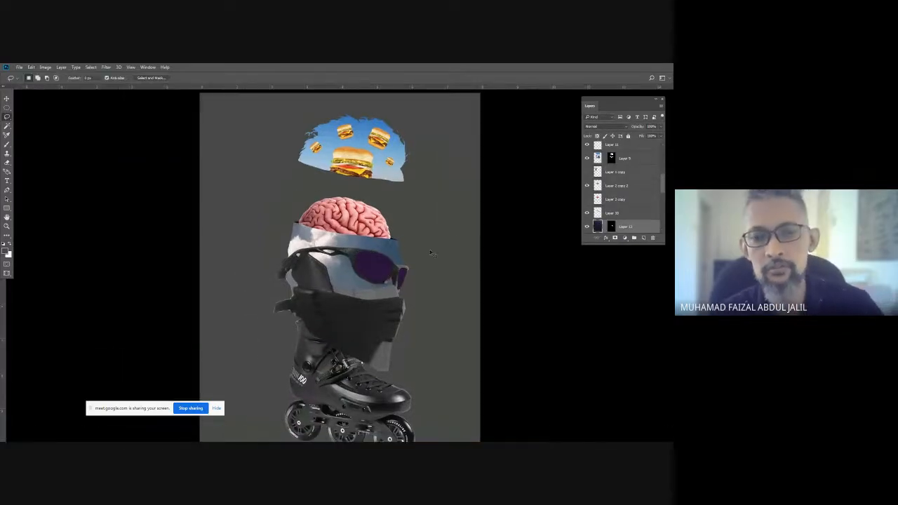
key(ctrl+minus)
key(ctrl+minus)
key(ctrl+minus)
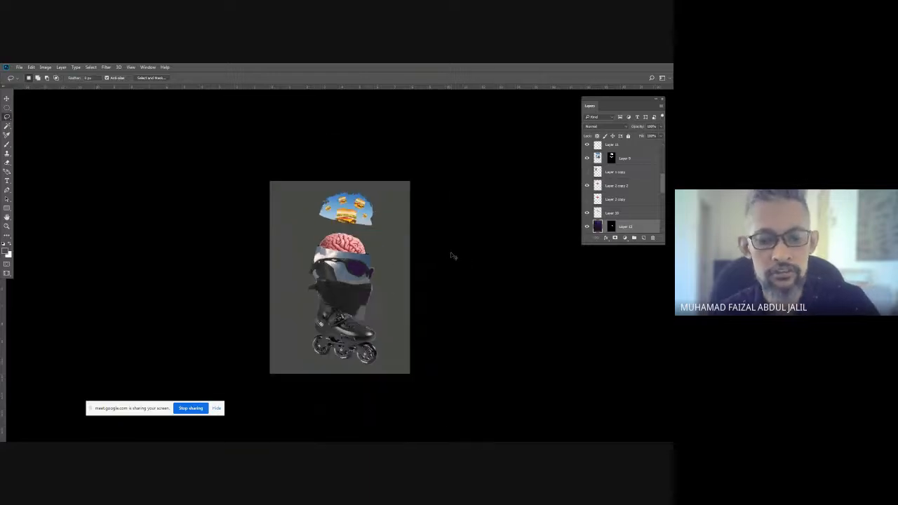
key(ctrl+r)
key(ctrl+t)
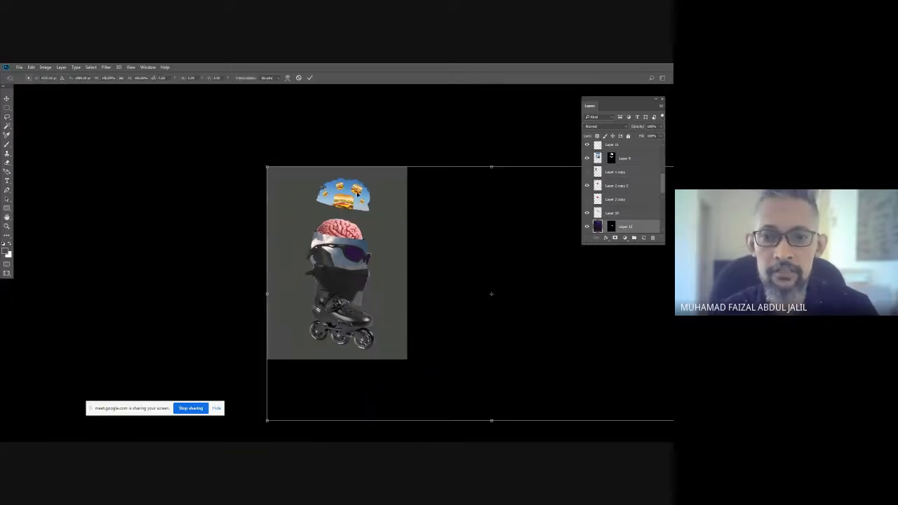
drag(500, 236, 391, 238)
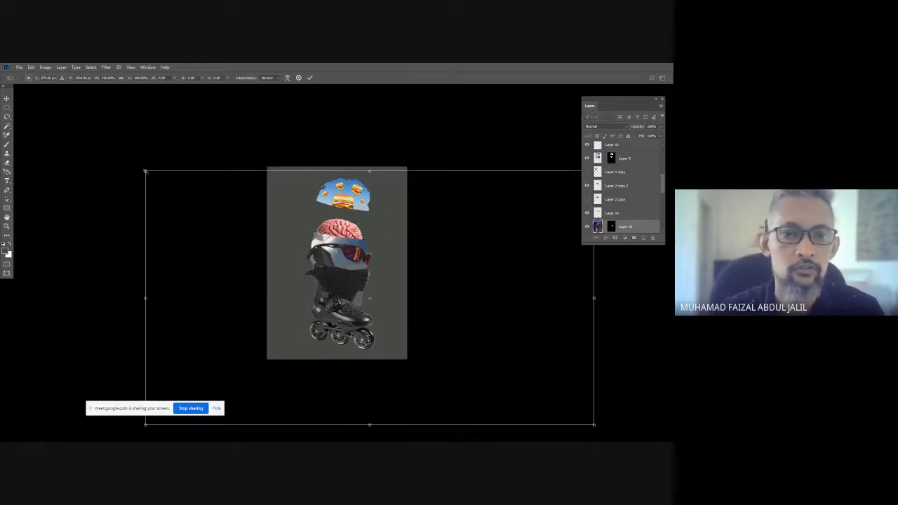
drag(145, 170, 383, 304)
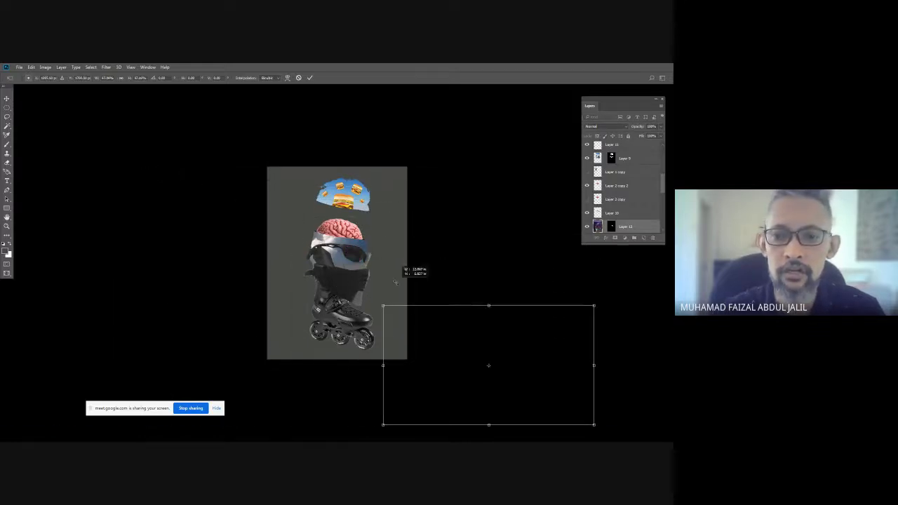
drag(416, 330, 292, 246)
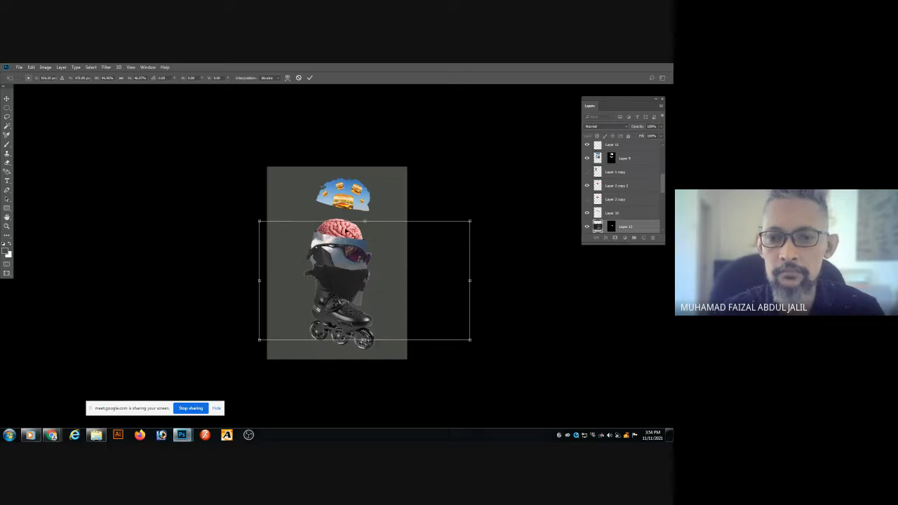
drag(470, 221, 378, 264)
Rotate the character image slightly counter-clockwise, shrink it a little more, and fit the figure inside the large lens.
scroll(379, 266, up, 5)
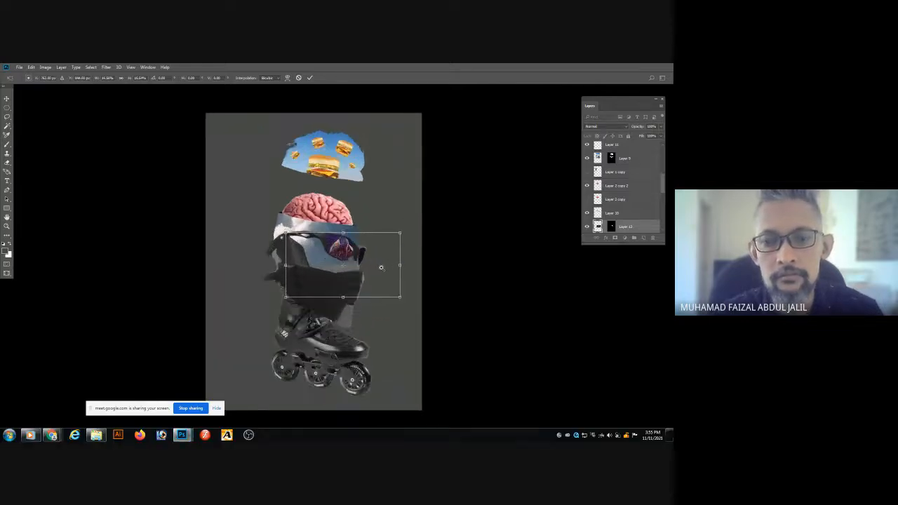
drag(479, 129, 402, 224)
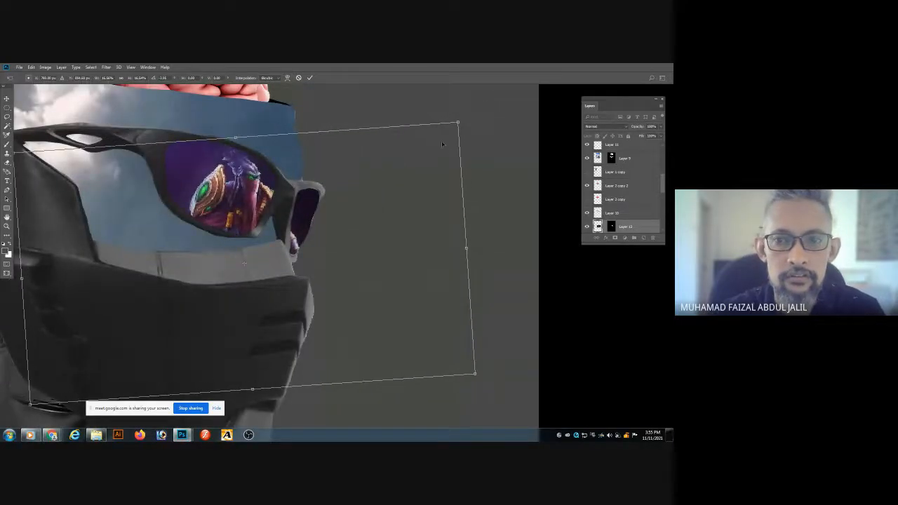
drag(458, 121, 387, 170)
drag(350, 256, 384, 205)
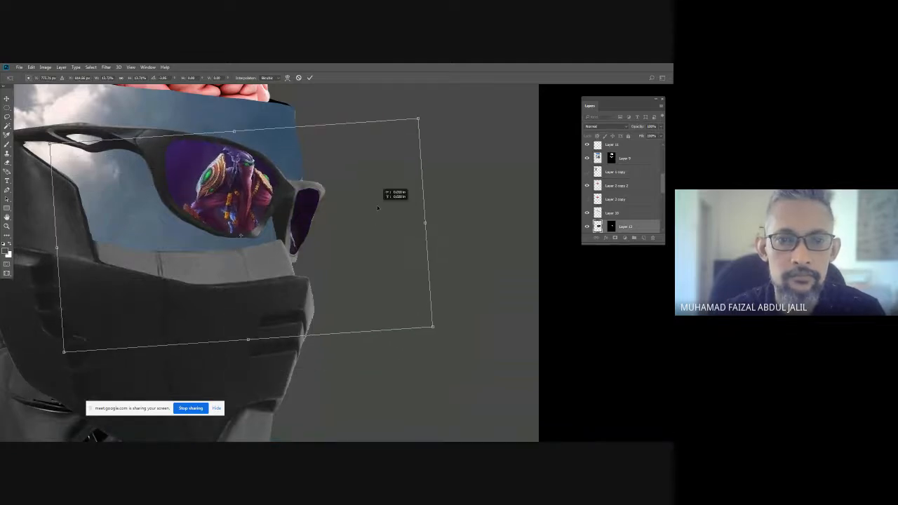
key(Return)
key(ctrl+0)
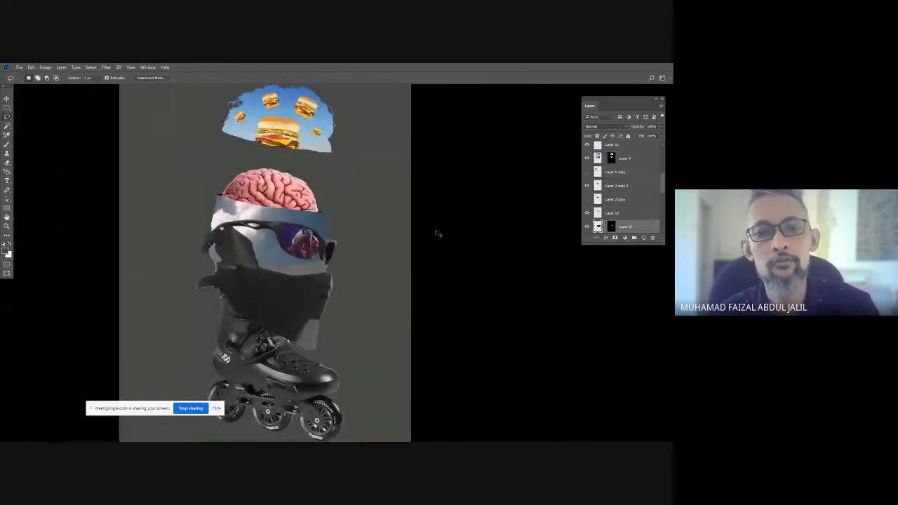
Lower the opacity of the character image, Layer 13, to about 30% so it blends into the dark lens.
click(660, 129)
drag(655, 136, 643, 138)
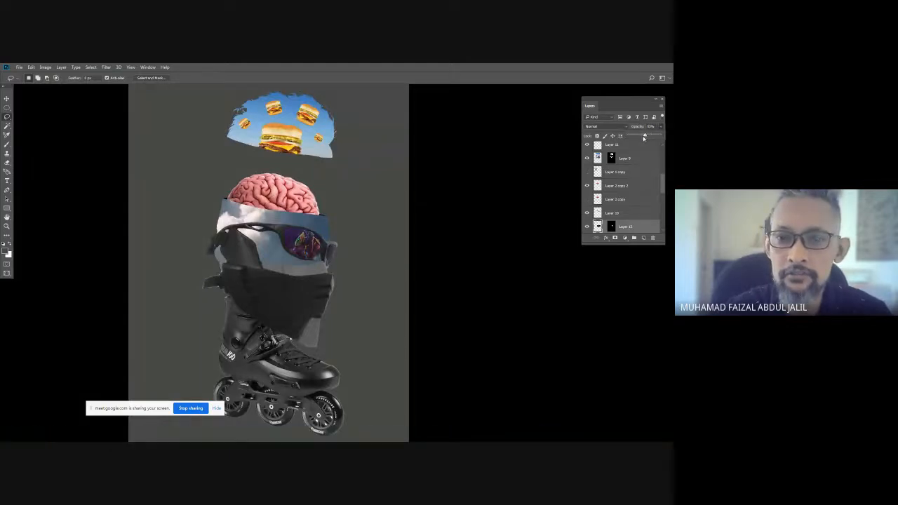
click(354, 264)
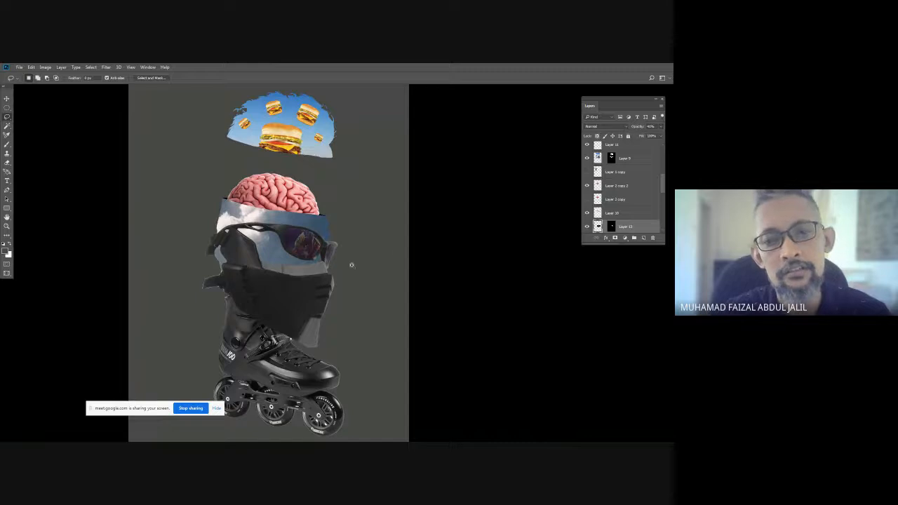
scroll(352, 264, up, 5)
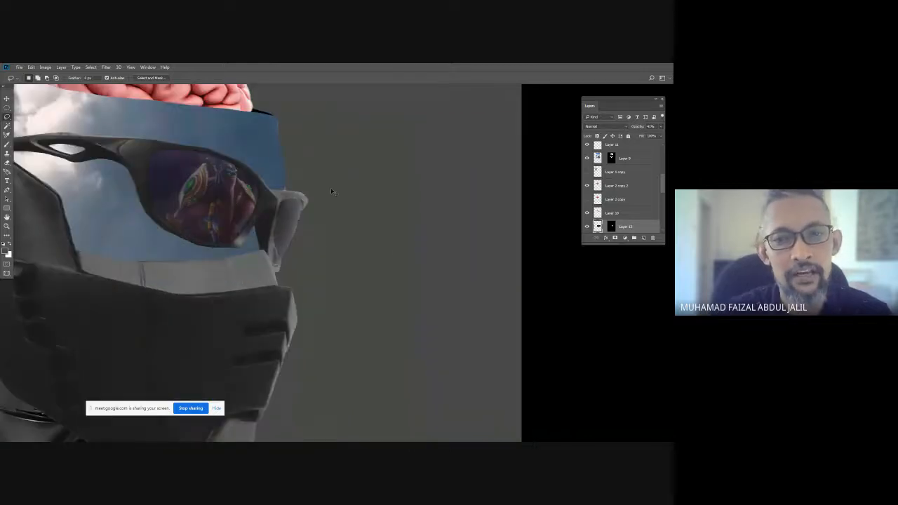
click(660, 129)
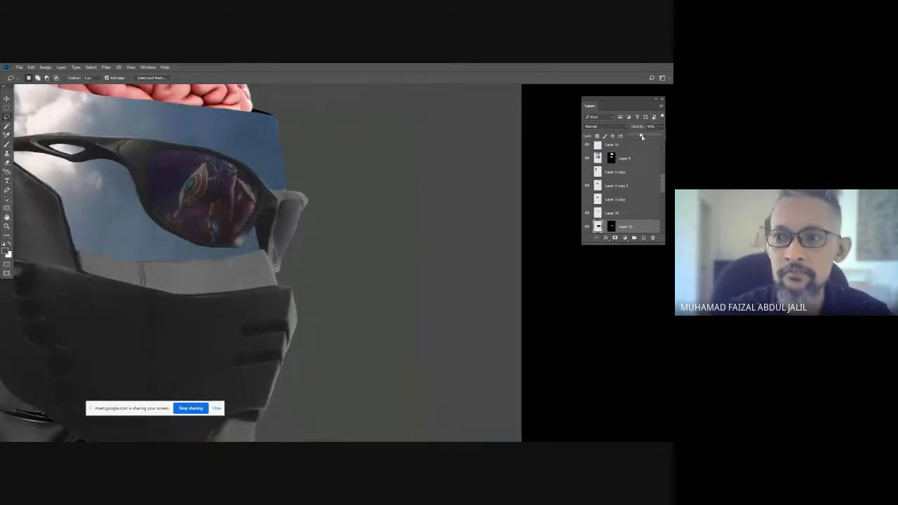
drag(636, 136, 636, 139)
click(410, 176)
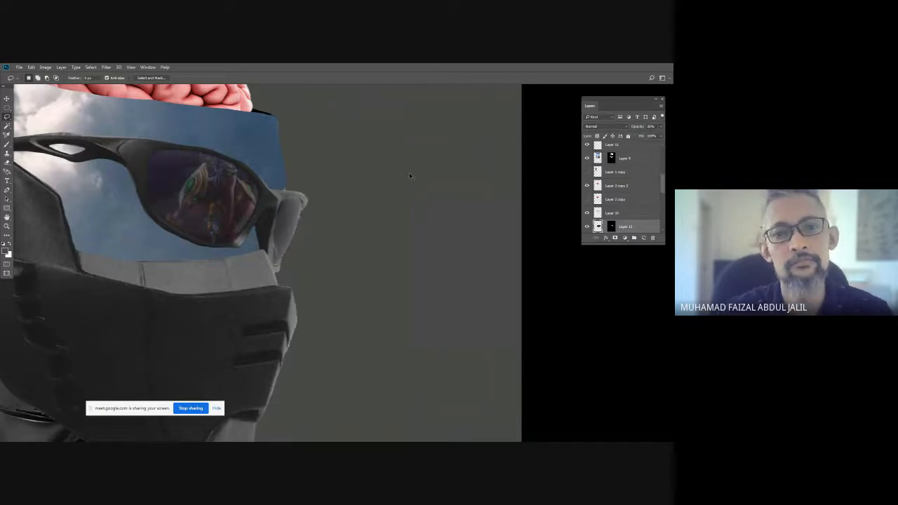
Load Layer 13's mask as a selection around the sunglasses' lens and side area.
key(ctrl+minus)
key(ctrl+minus)
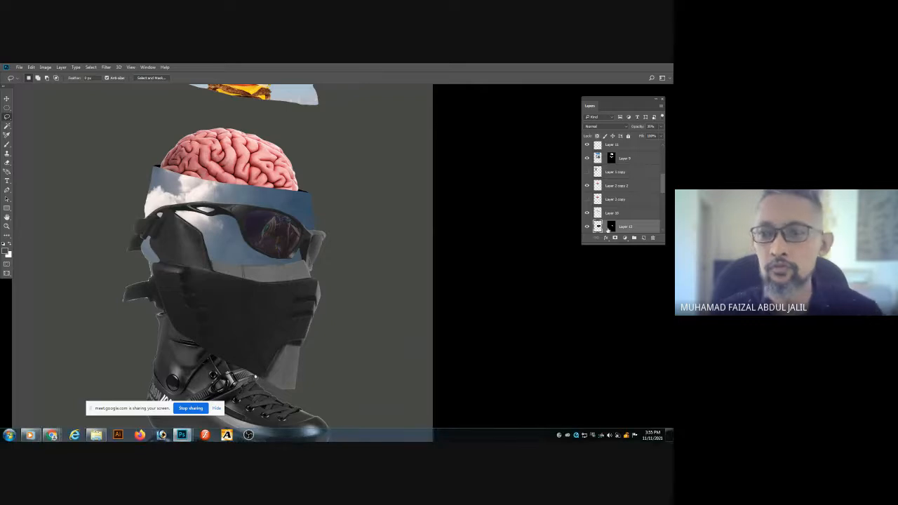
ctrl+click(608, 231)
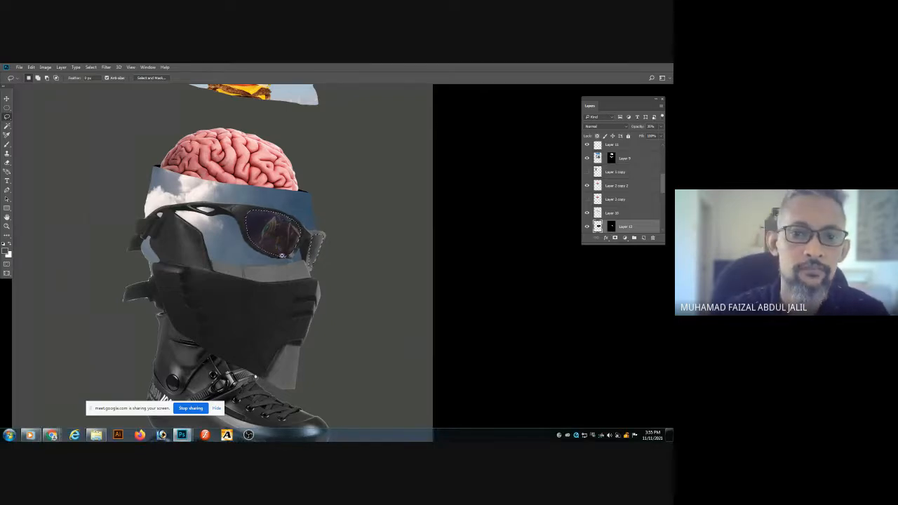
scroll(281, 254, up, 3)
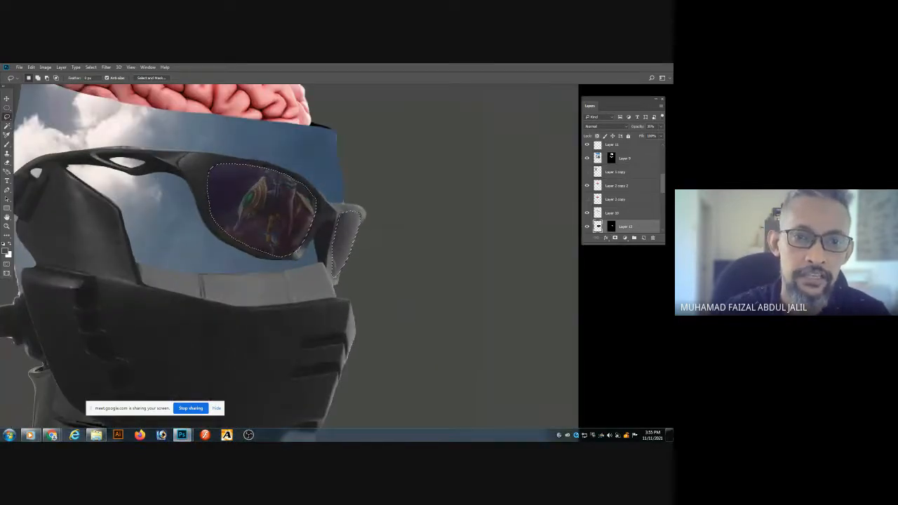
Set up the Brush tool with the Soft Round Pressure Opacity brush and reduce its flow to about 12%.
key(b)
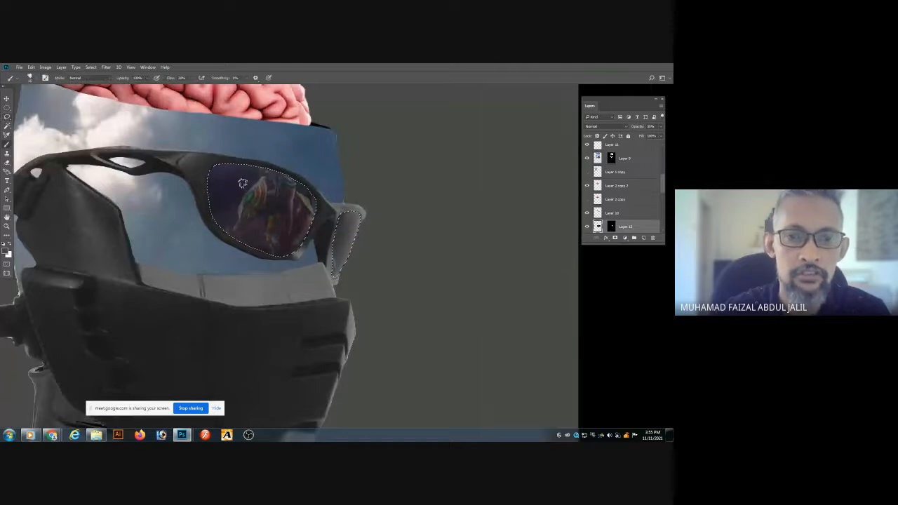
click(36, 79)
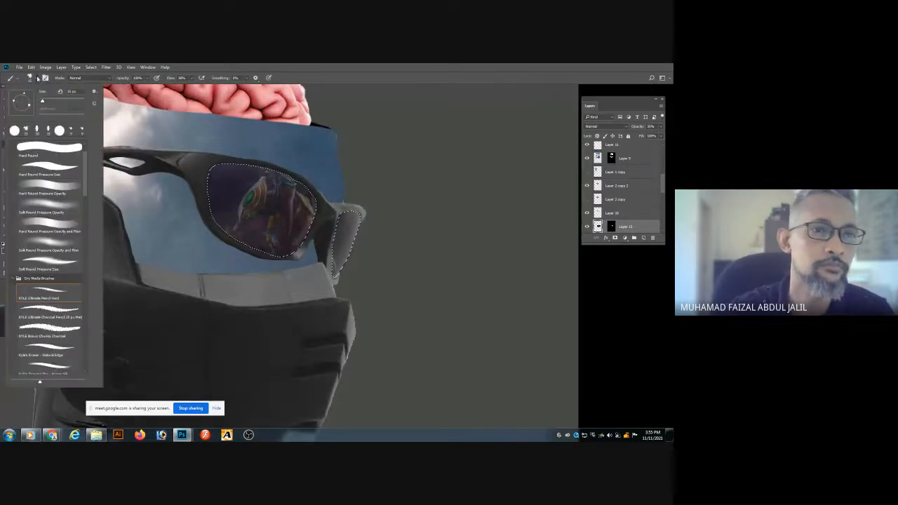
double_click(68, 209)
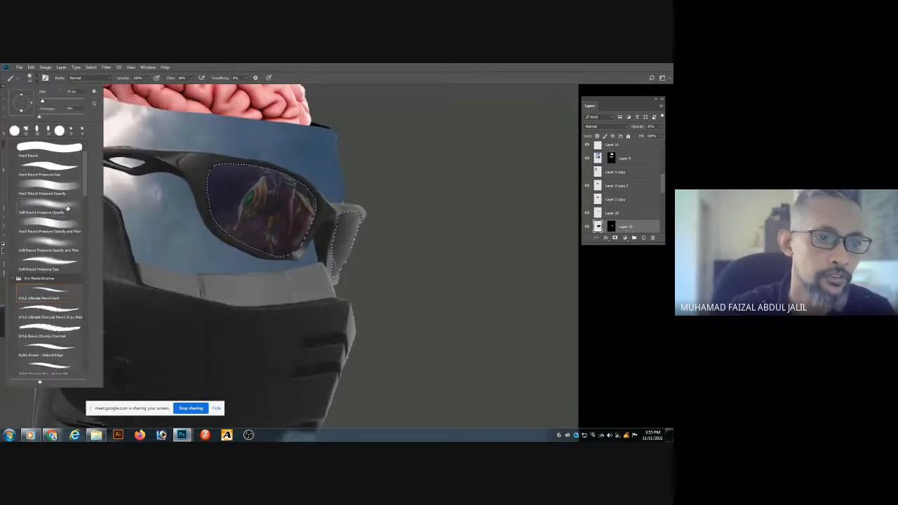
click(191, 78)
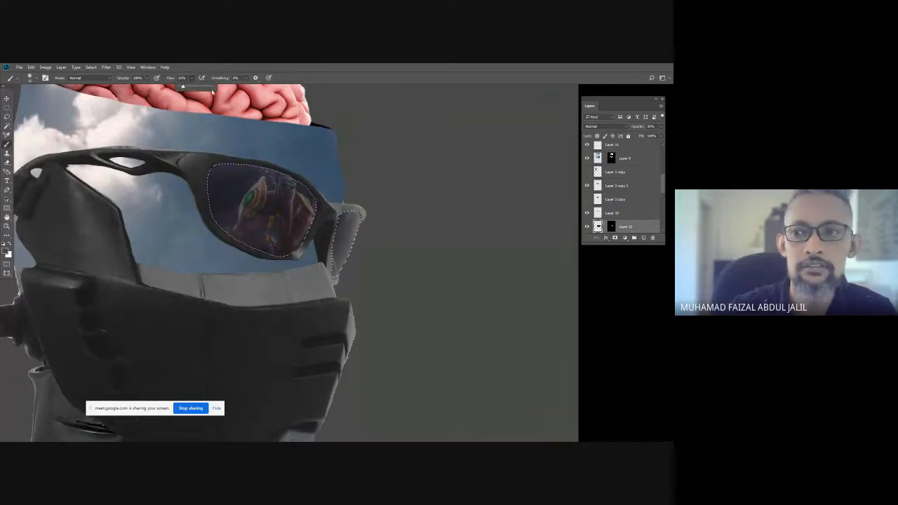
Brush soft white reflections inside the lens selection on a new layer above Layer 13, and clear the selection.
click(643, 239)
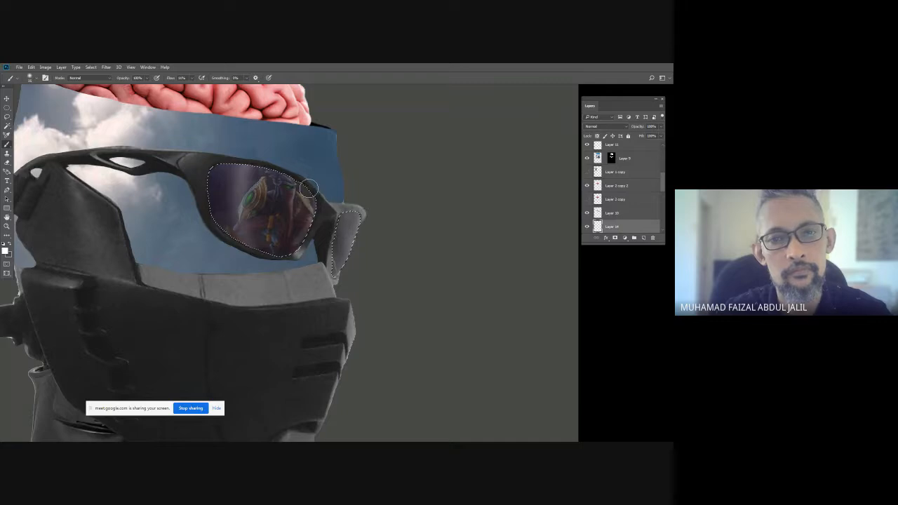
key(ctrl+d)
key(ctrl+minus)
key(ctrl+minus)
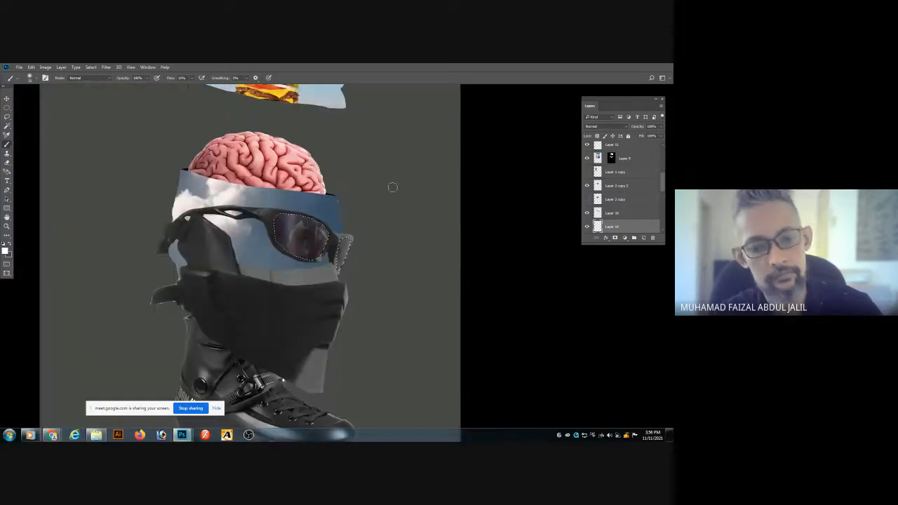
key(ctrl+0)
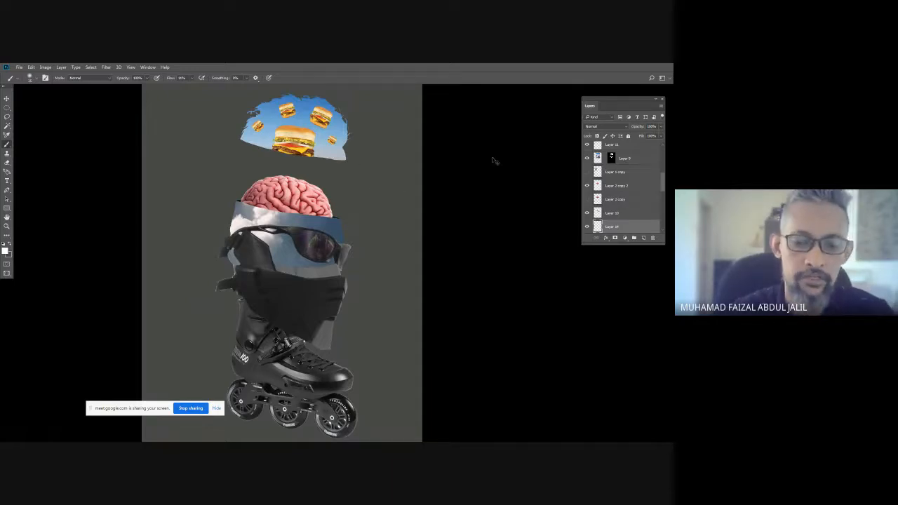
Save the document and preview the whole collage in the full-screen modes.
key(ctrl+s)
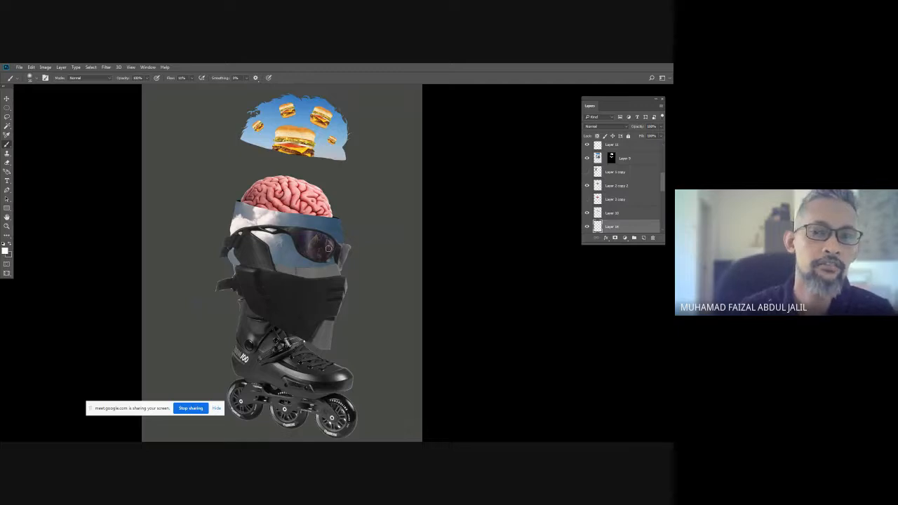
key(f)
key(f)
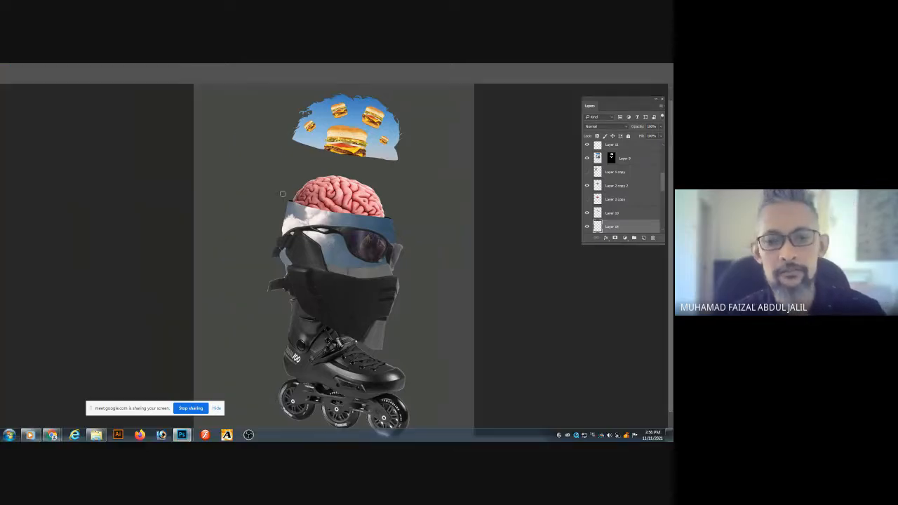
key(f)
key(f)
key(f)
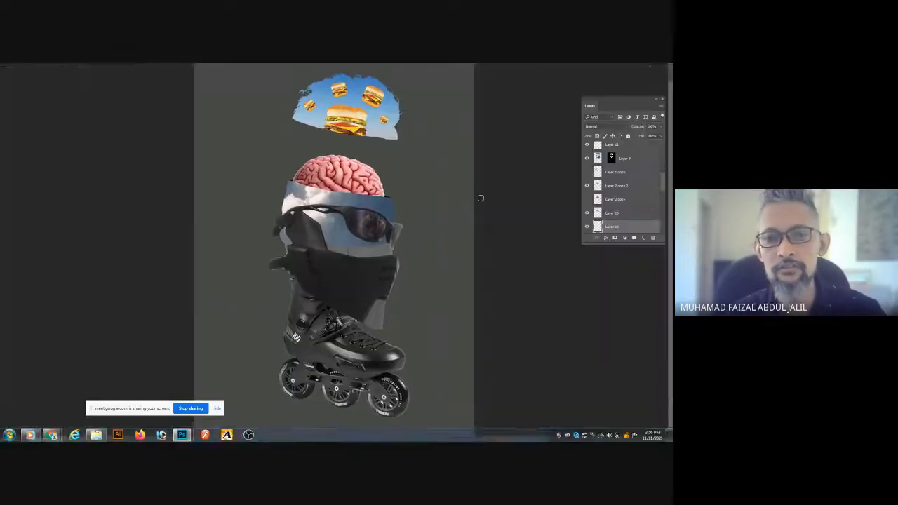
Load the mask of the circular cloudy sky layer as a selection and toggle that layer's visibility to check it.
drag(662, 187, 653, 215)
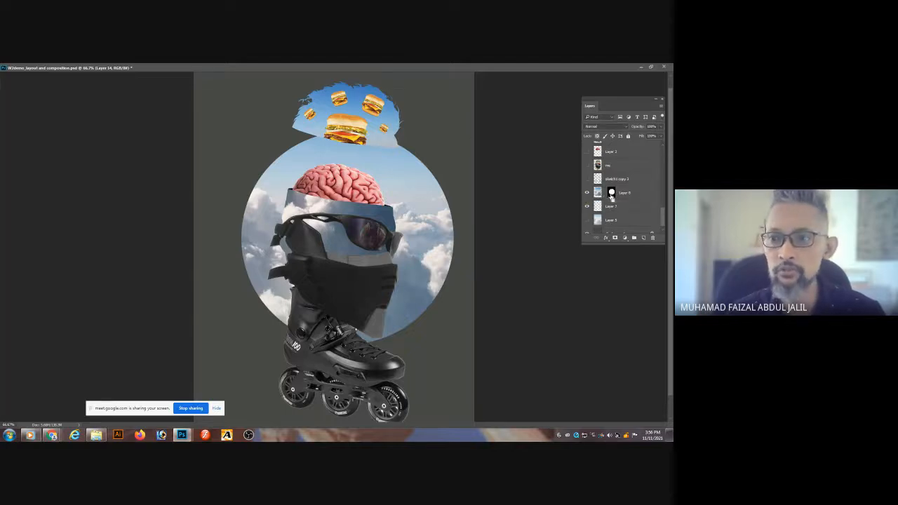
ctrl+click(611, 198)
click(589, 194)
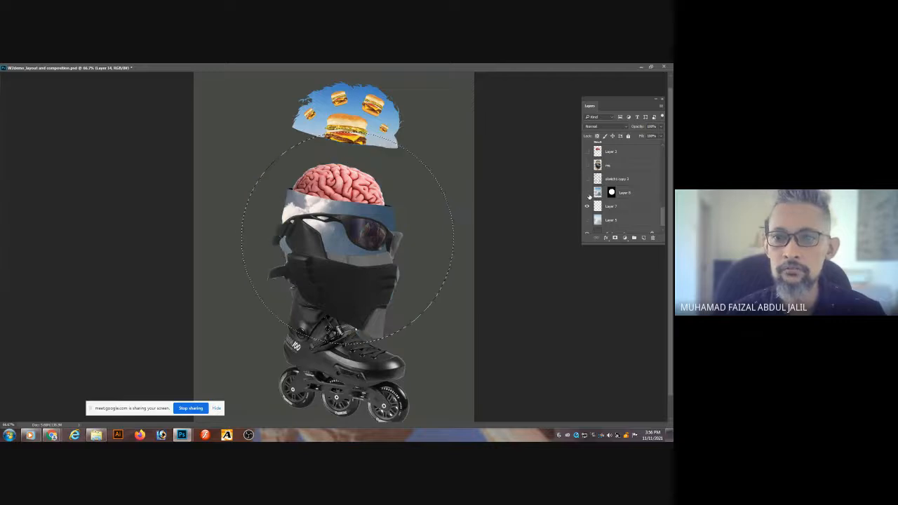
click(589, 195)
click(589, 195)
click(589, 195)
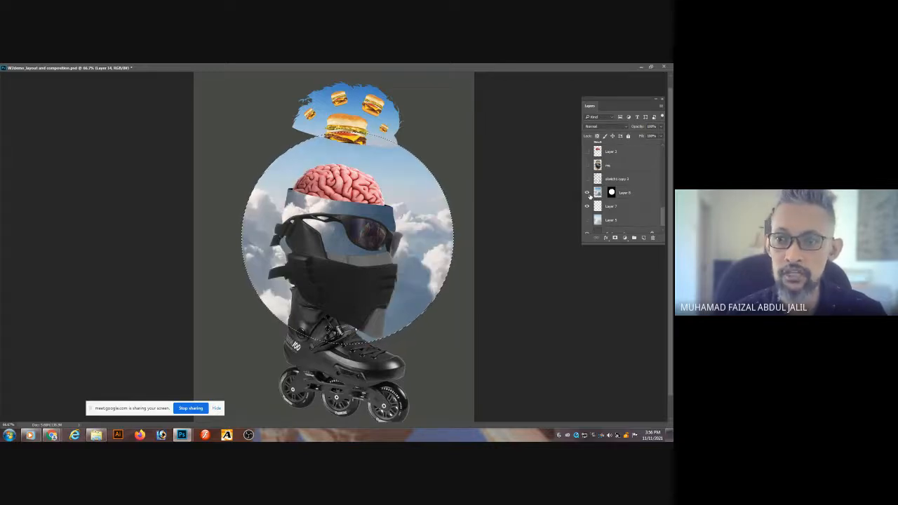
key(f)
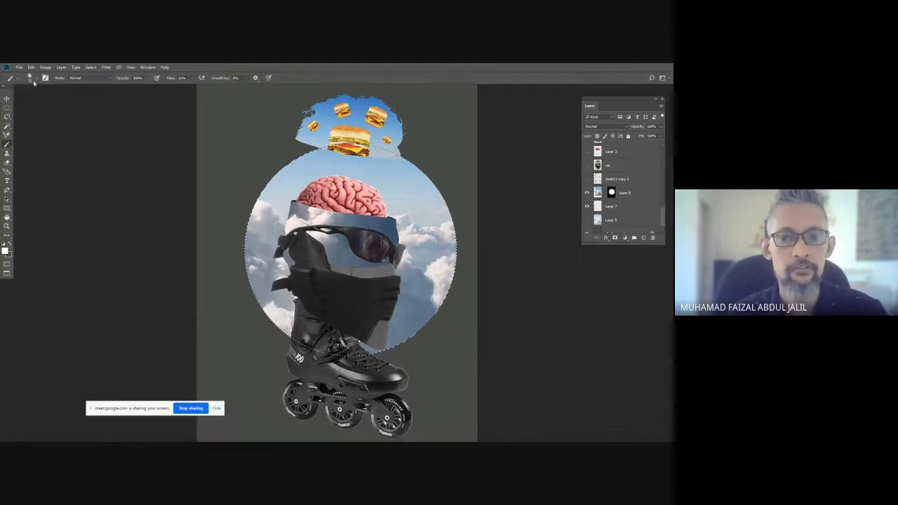
Try a Color Balance adjustment on Layer 14 within the circular selection.
click(45, 67)
mouse_move(54, 85)
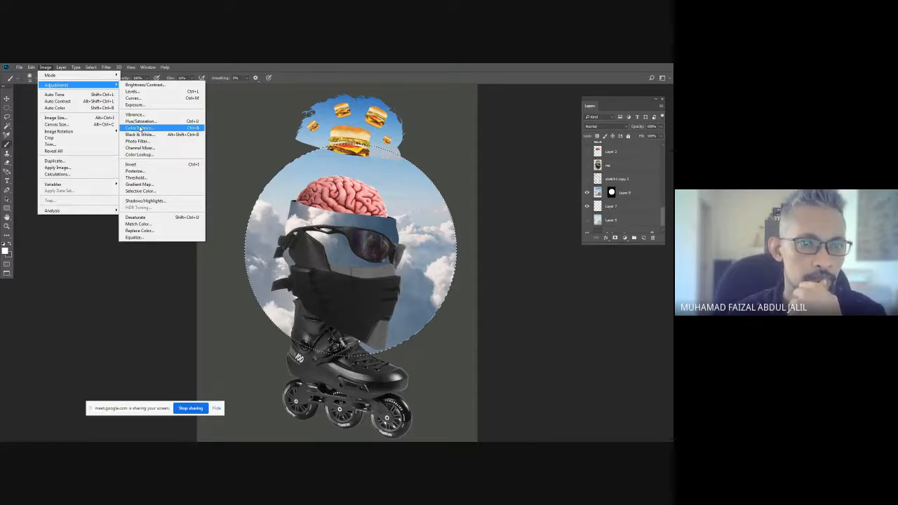
click(141, 129)
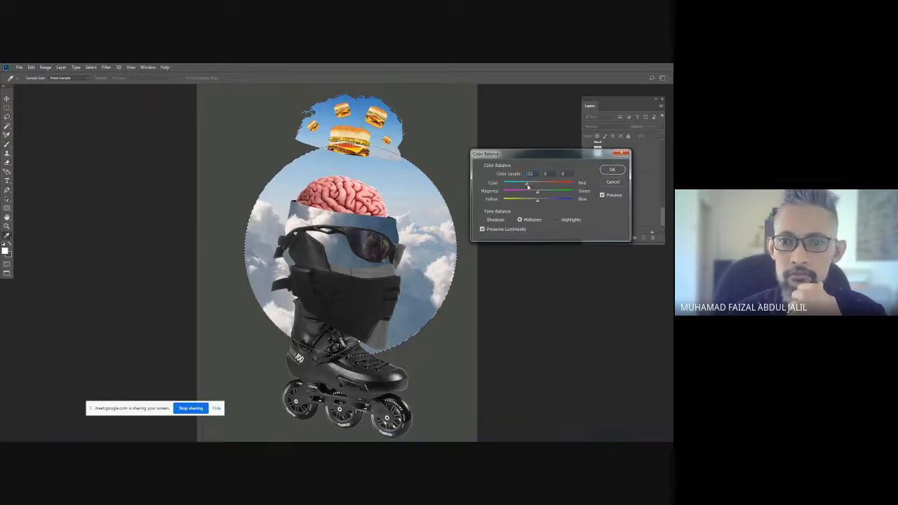
drag(537, 182, 558, 192)
click(611, 169)
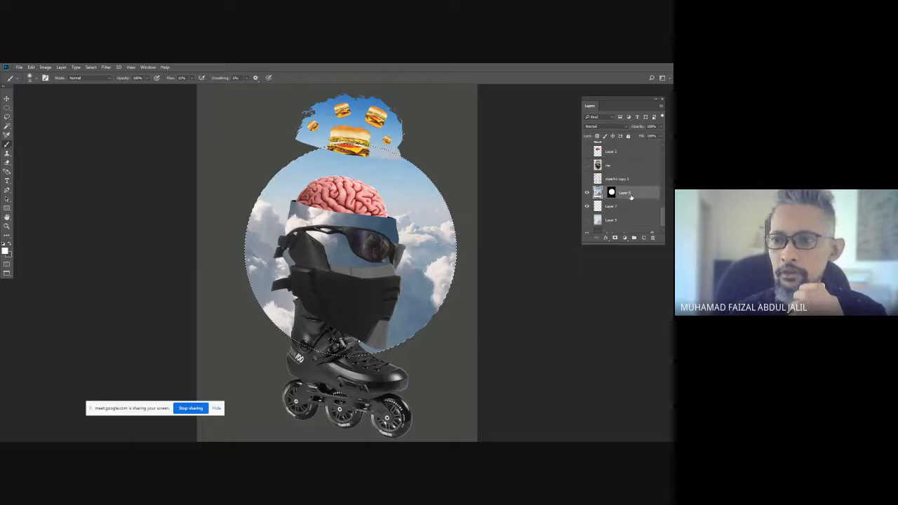
Apply Color Balance midtone levels of +74, +67 and -12 to the circular cloudy sky layer.
click(45, 67)
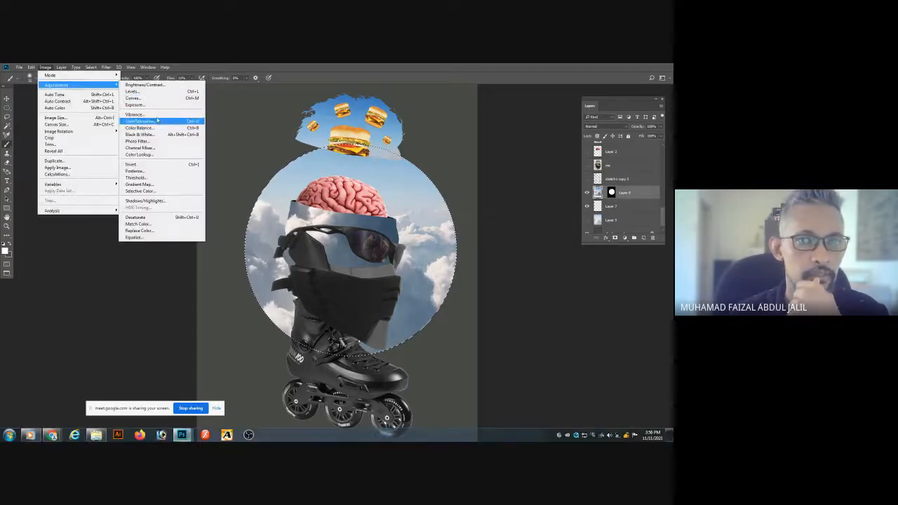
click(156, 128)
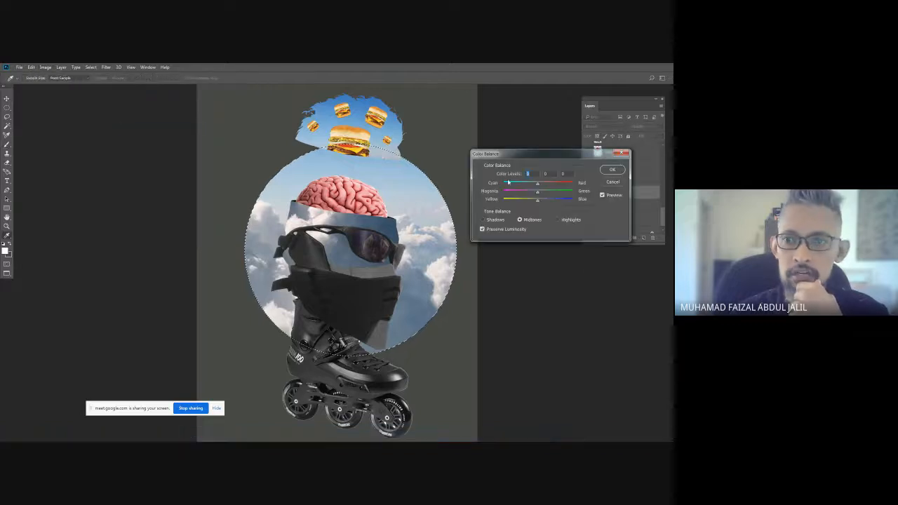
drag(550, 183, 533, 203)
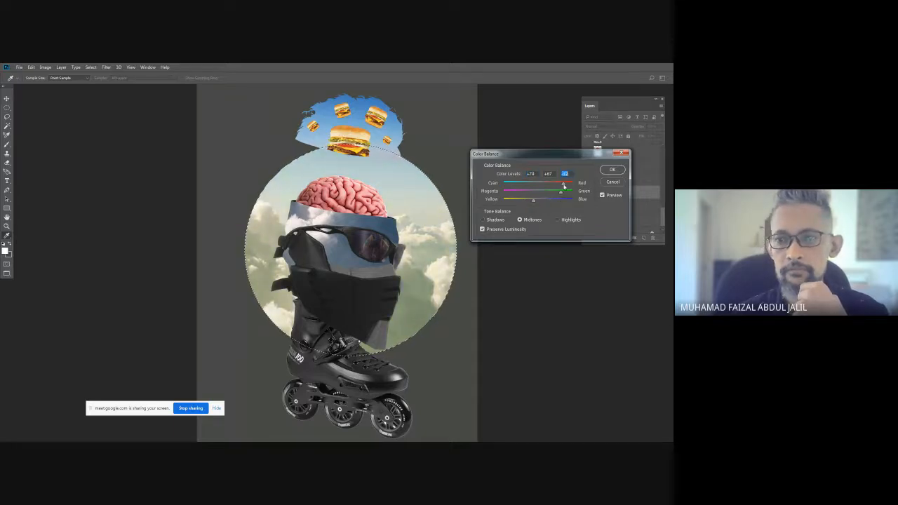
click(609, 169)
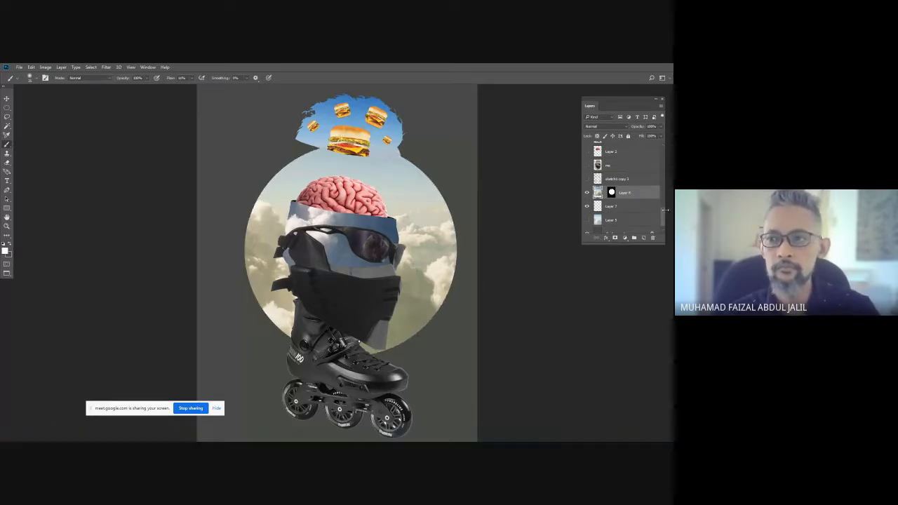
Toggle Layer 9's visibility repeatedly to compare the collage with and without its blue sky areas.
drag(663, 216, 660, 172)
click(595, 184)
click(586, 183)
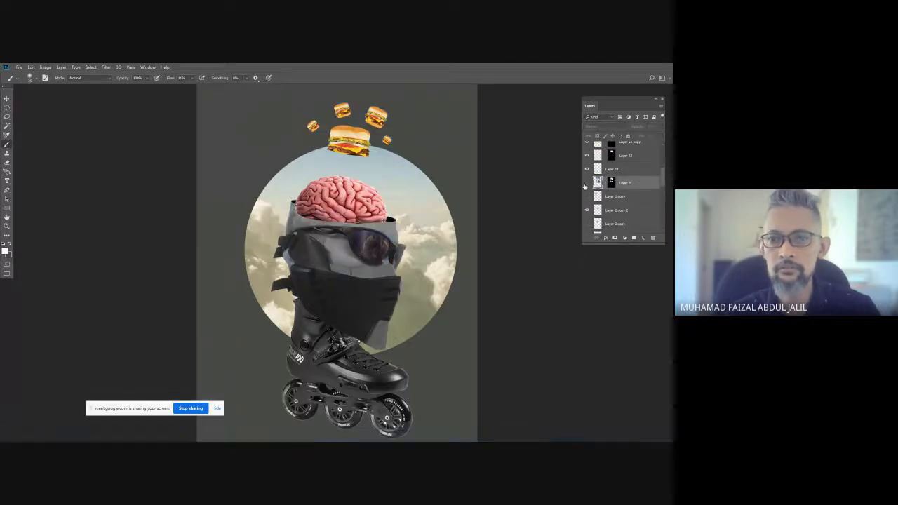
click(585, 185)
click(585, 185)
click(585, 184)
click(585, 184)
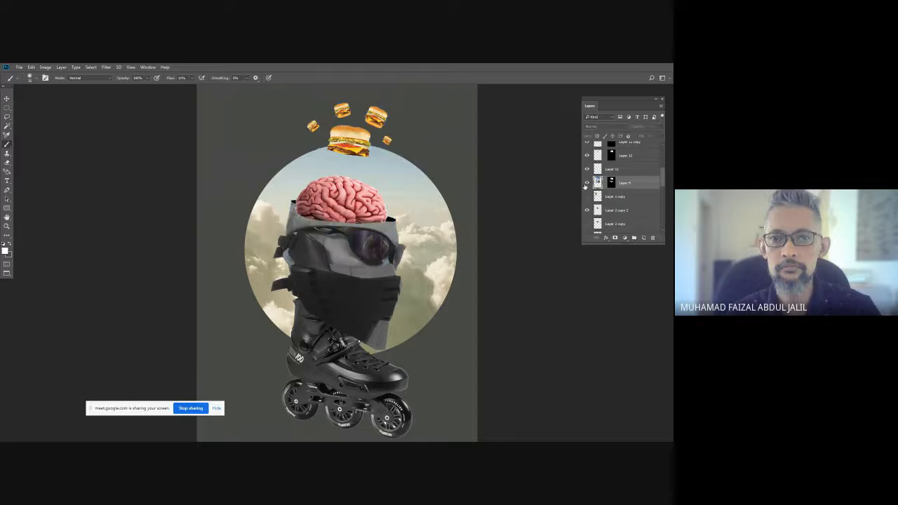
click(585, 184)
click(586, 185)
click(586, 185)
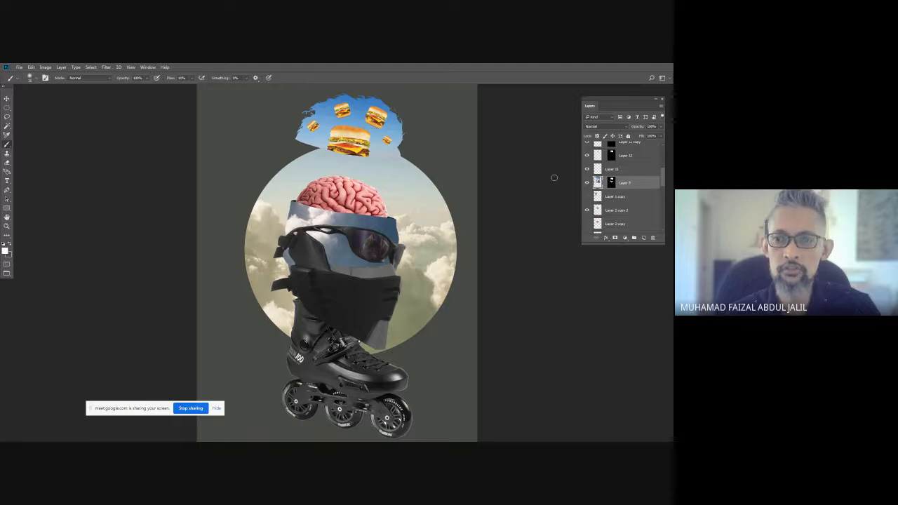
Load Layer 9's mask as a selection, raise the brush flow to about 60%, and brush soft white haze onto its sky.
ctrl+click(609, 188)
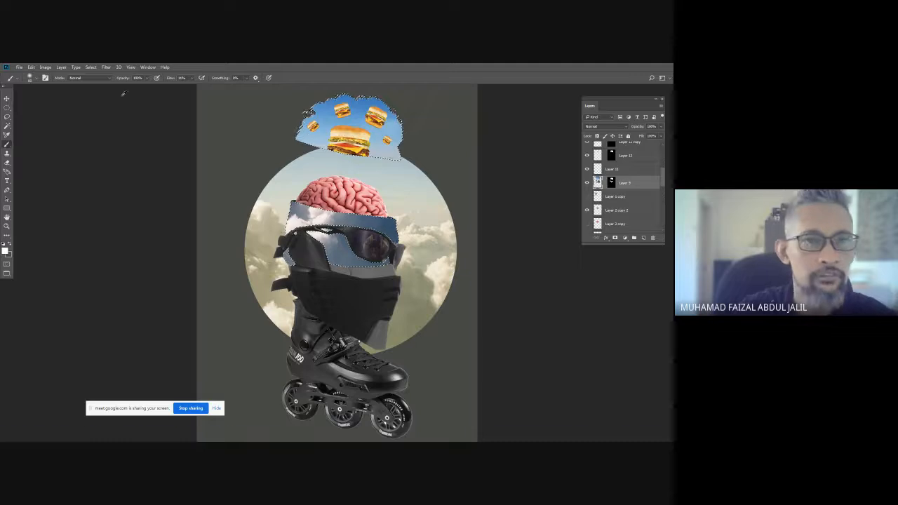
click(192, 79)
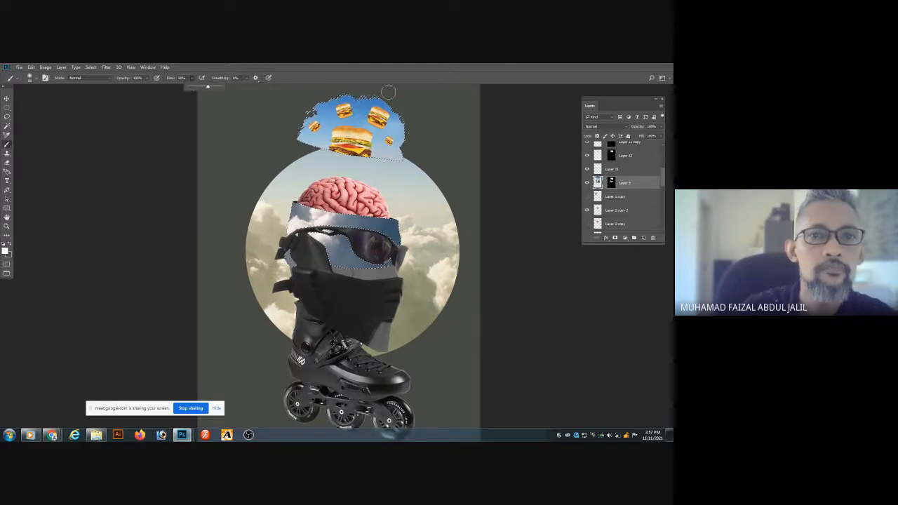
click(407, 119)
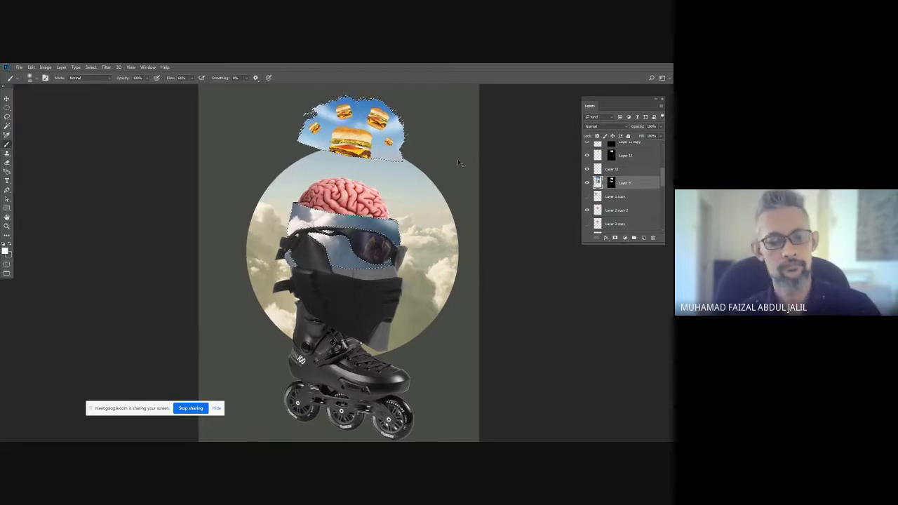
Examine the brushed sky around the burgers and brain up close, and compare it with the whole collage.
key(ctrl+minus)
key(ctrl+minus)
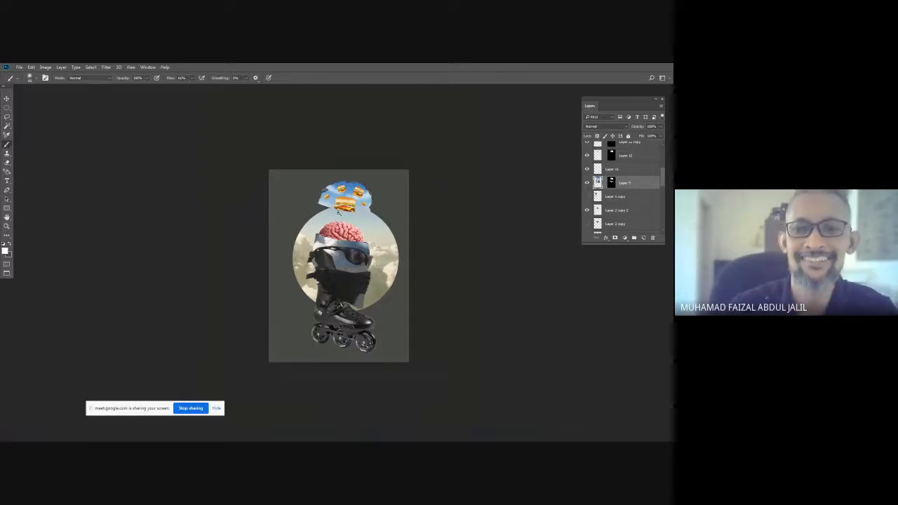
scroll(339, 212, up, 5)
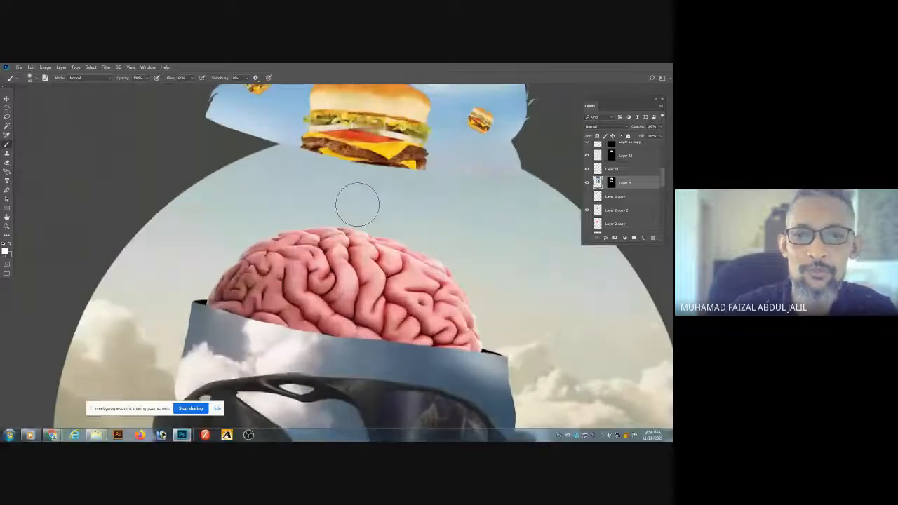
scroll(357, 204, up, 3)
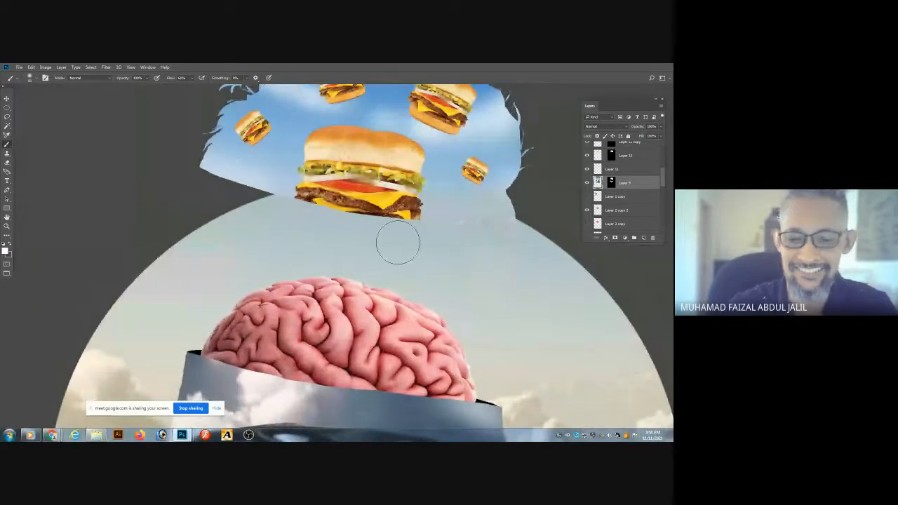
scroll(466, 270, down, 6)
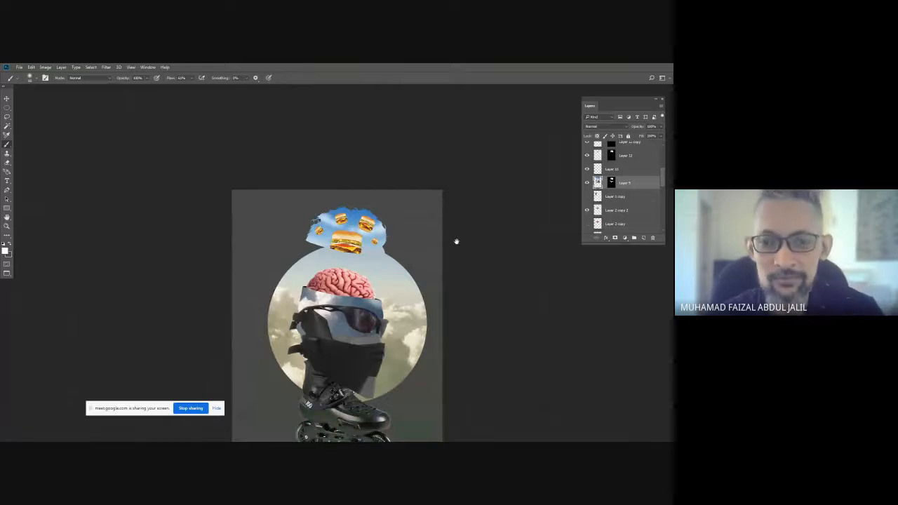
drag(415, 261, 390, 200)
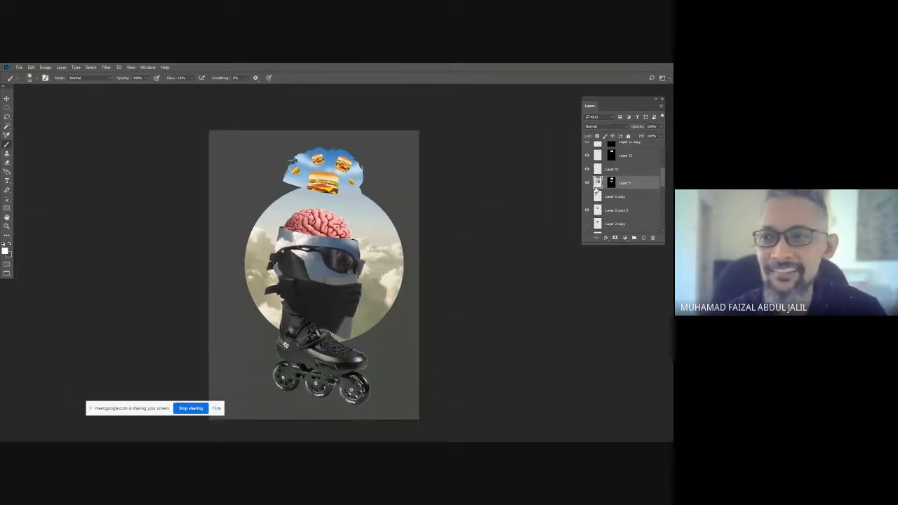
Preview the finished collage by cycling through the screen modes.
mouse_move(660, 176)
mouse_down()
mouse_move(664, 210)
mouse_move(659, 183)
mouse_up()
key(f)
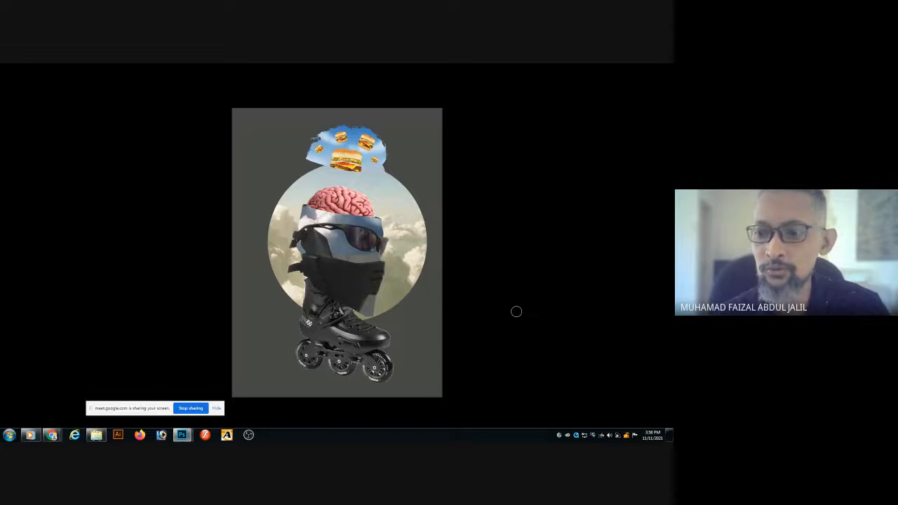
key(f)
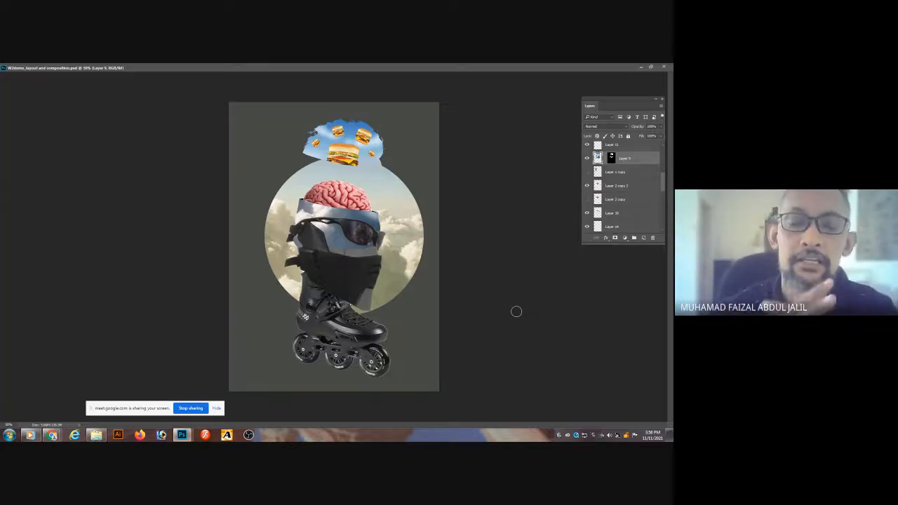
key(f)
key(f)
key(f)
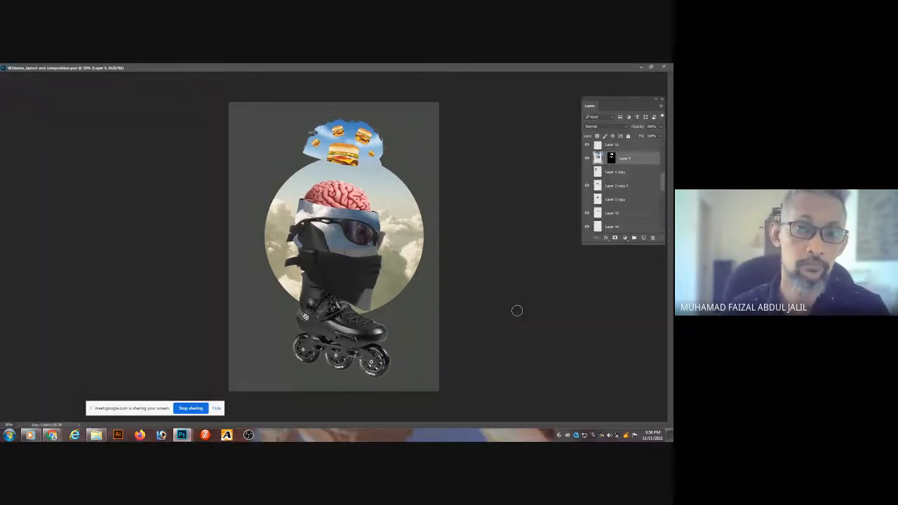
key(f)
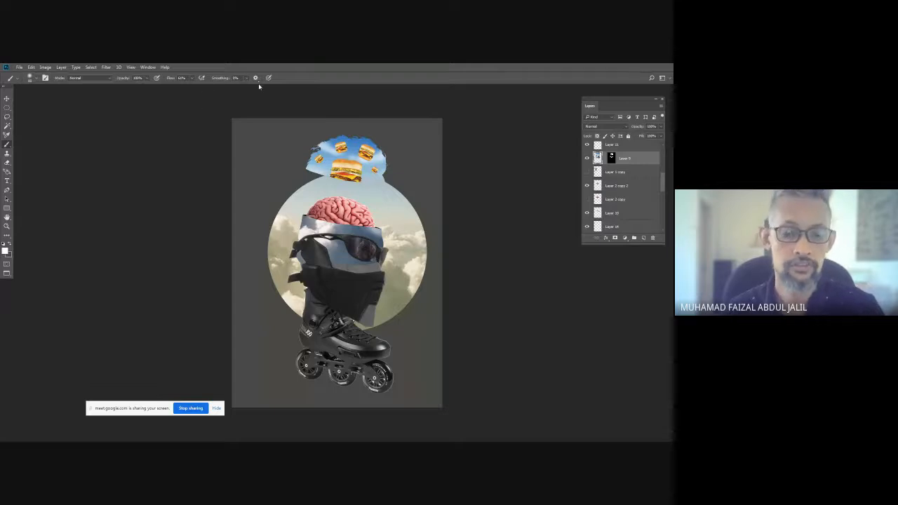
key(f)
key(f)
key(f)
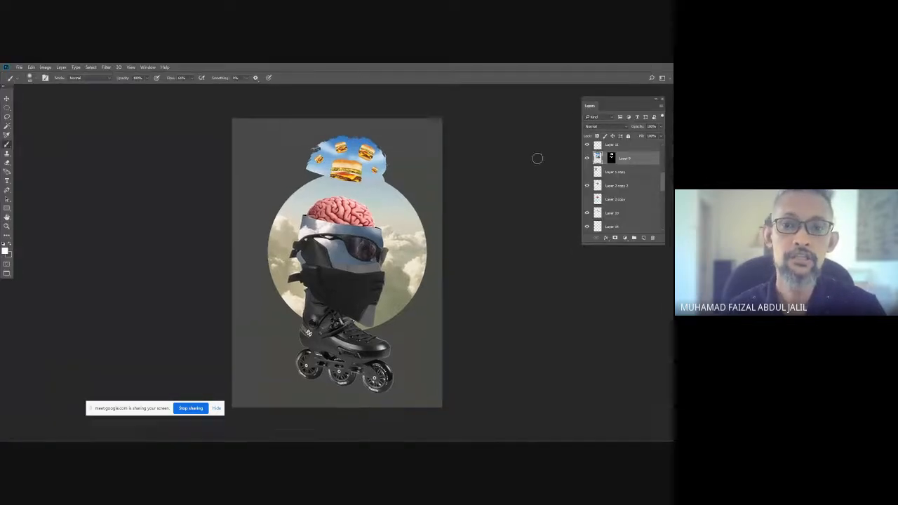
Open the W2demo_layout and composition_sketches file to review the thumbnail sketches, and return to the collage document.
key(ctrl+o)
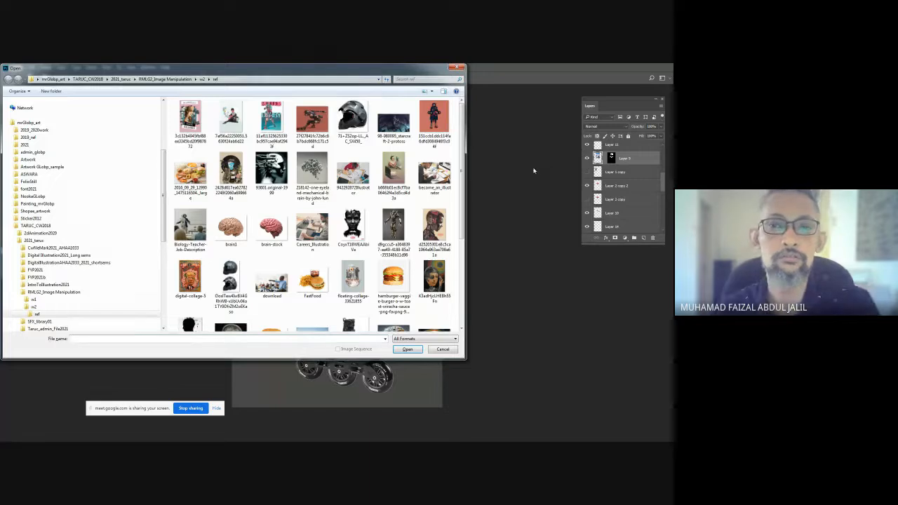
click(202, 79)
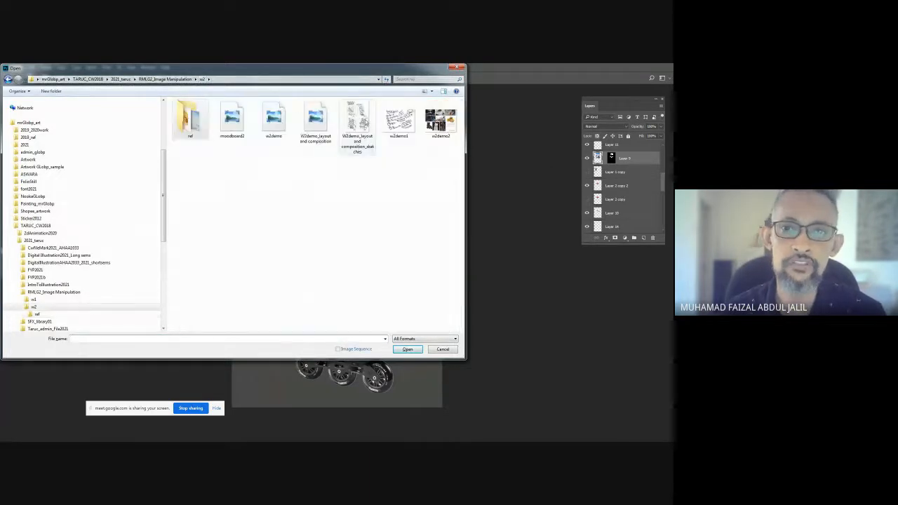
double_click(359, 122)
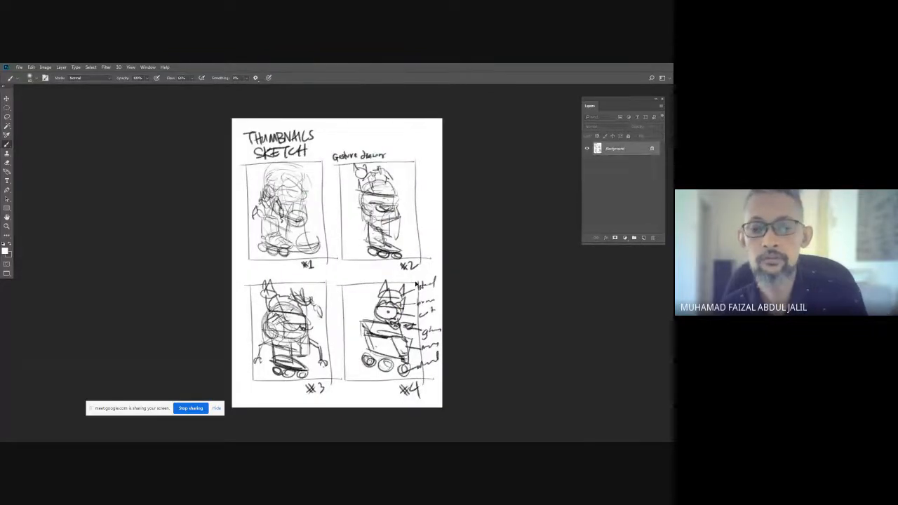
key(ctrl+o)
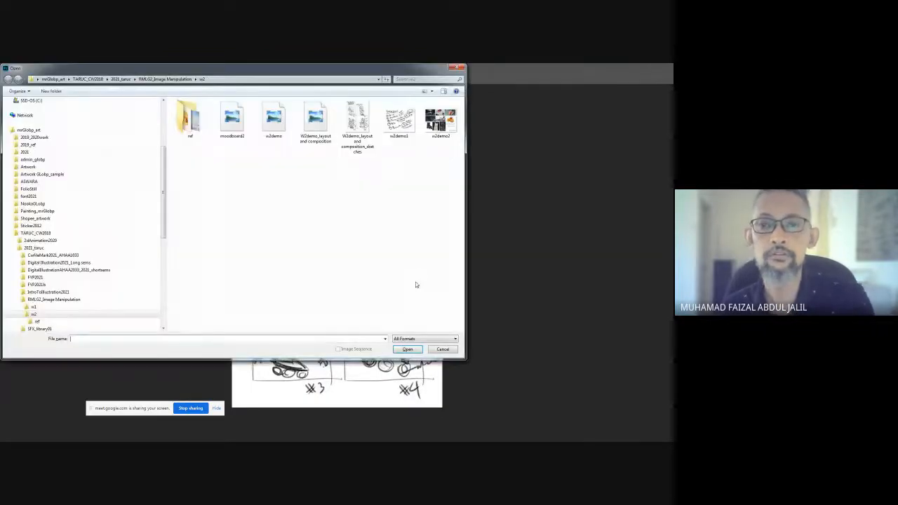
double_click(315, 120)
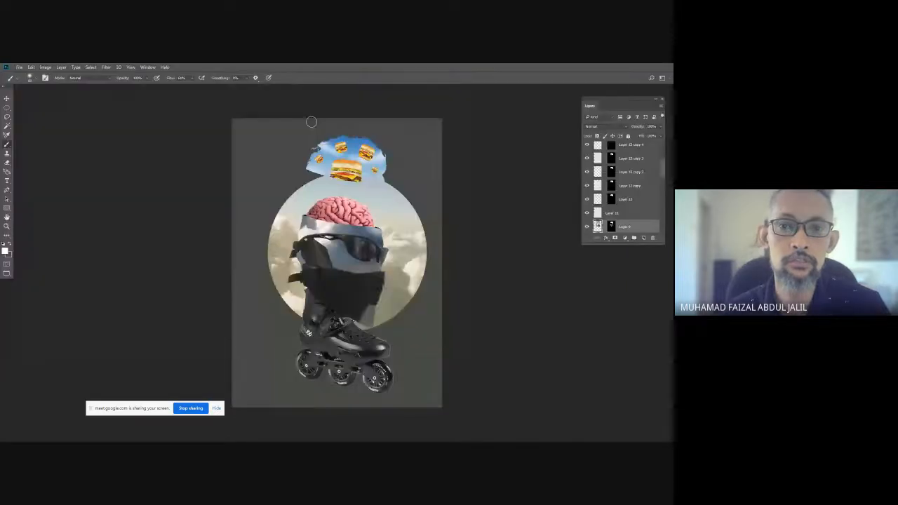
Open the moodboard2 document and save a copy of it in JPEG format in the w2 folder.
key(ctrl+o)
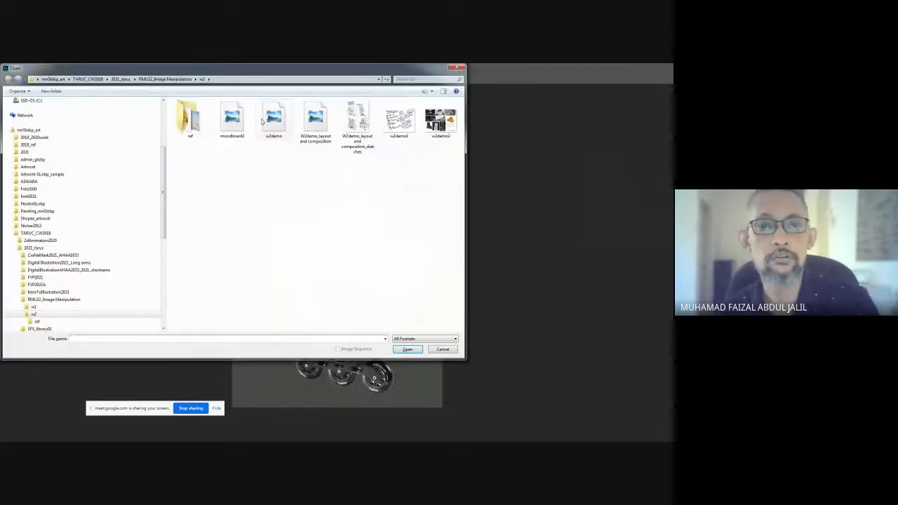
double_click(233, 123)
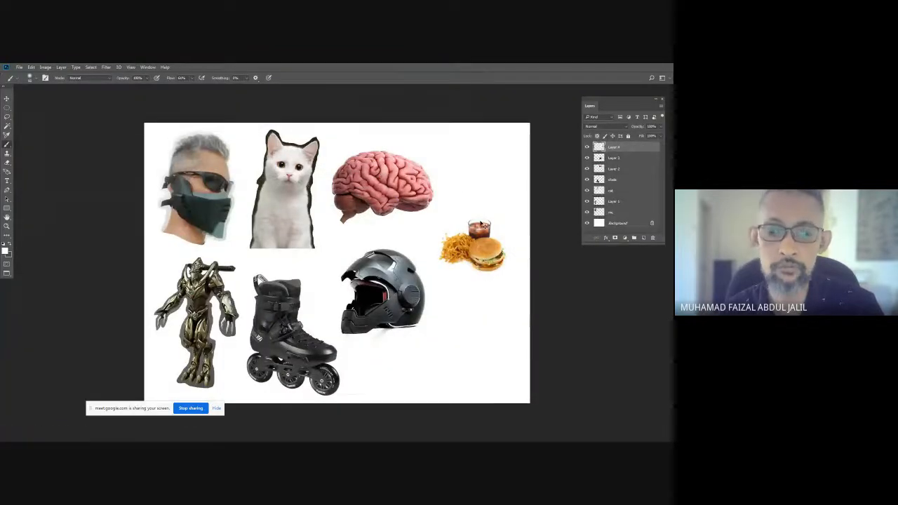
key(ctrl+shift+s)
click(299, 325)
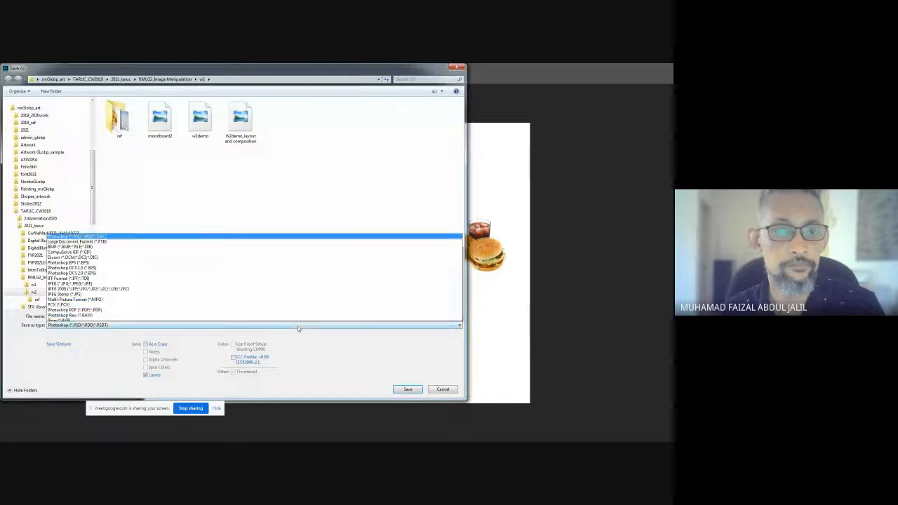
click(103, 255)
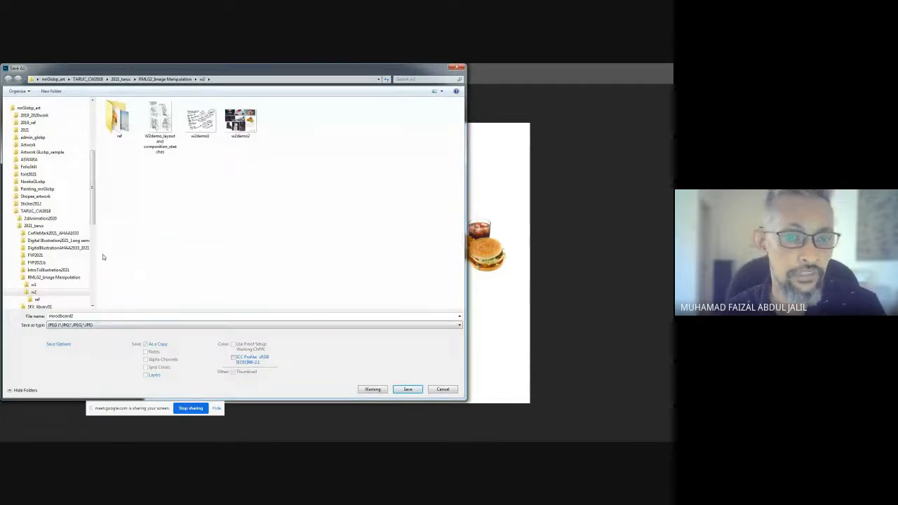
click(409, 389)
click(385, 161)
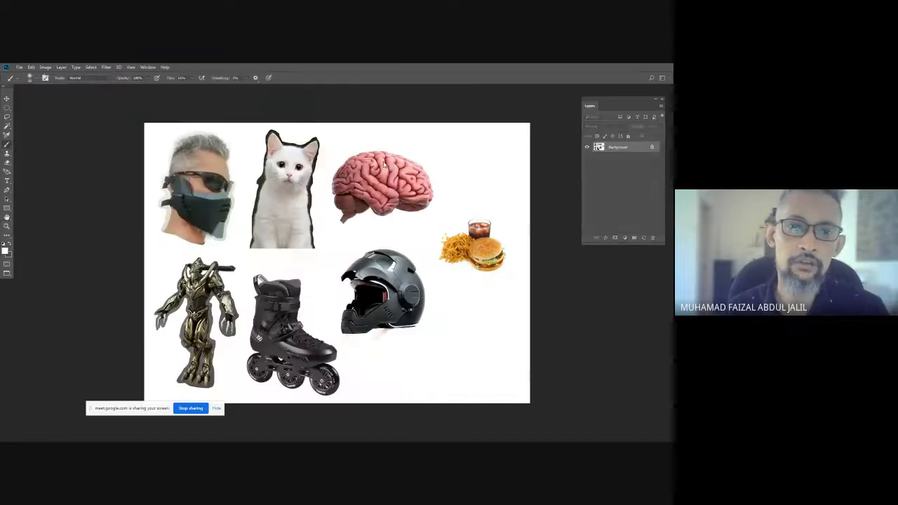
Switch to the tabbed view to review the thumbnail sketches, and return to the collage document.
key(f)
key(f)
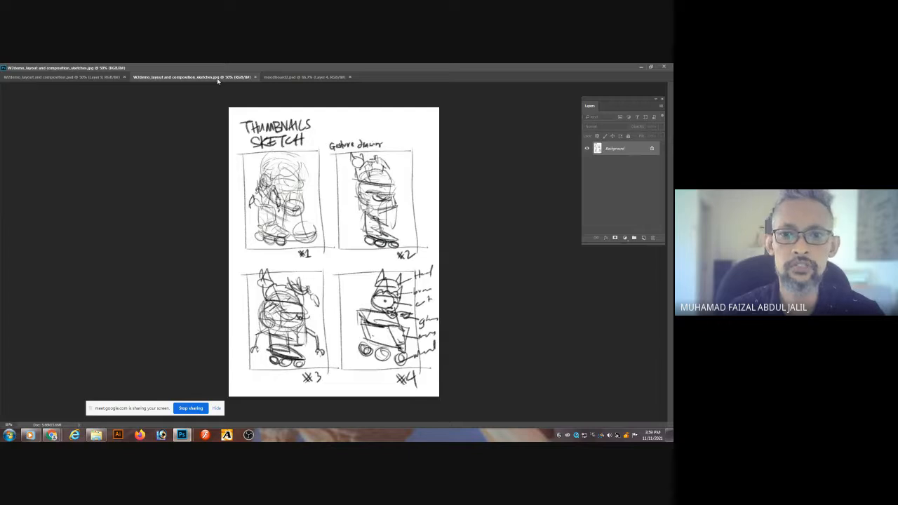
click(83, 79)
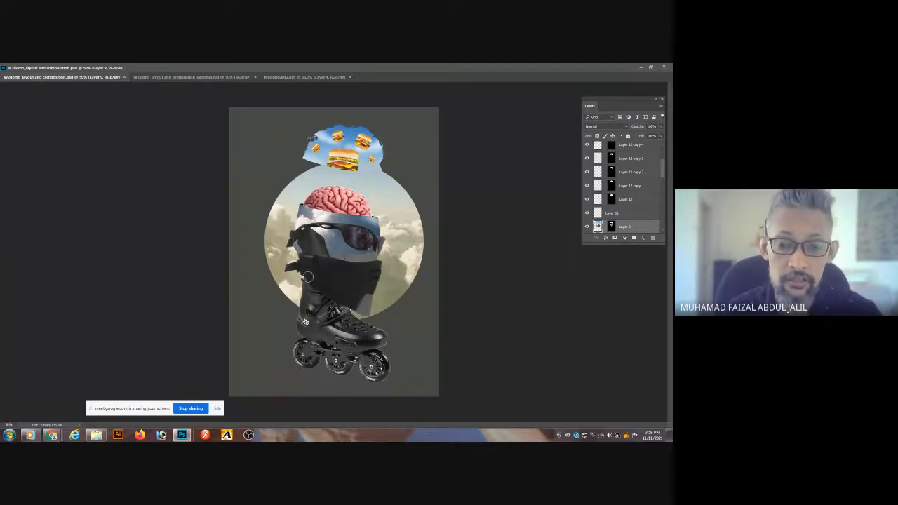
Open the mechanical head reference image from the ref folder to look at it, and close it.
key(ctrl+o)
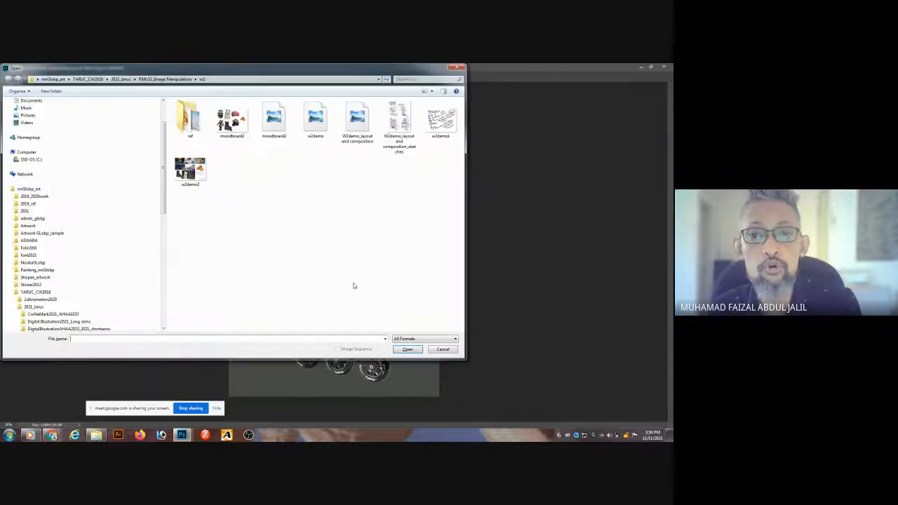
double_click(188, 119)
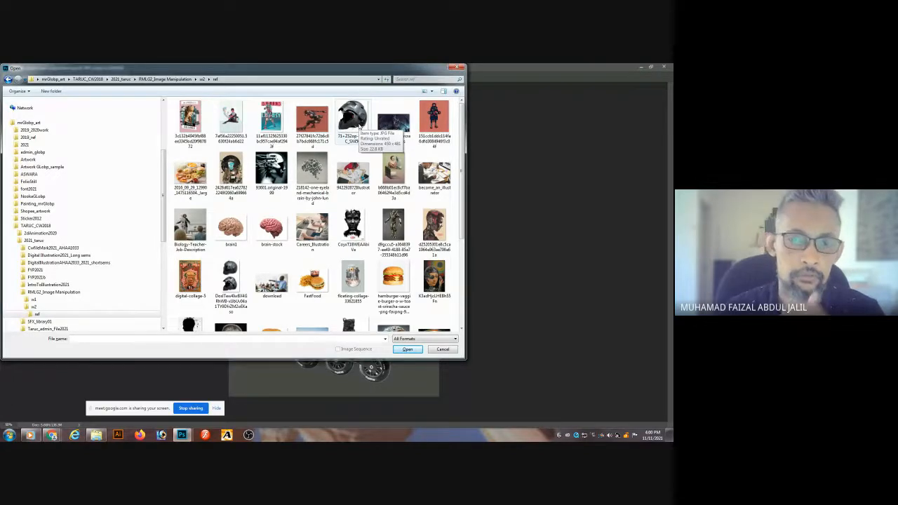
double_click(272, 170)
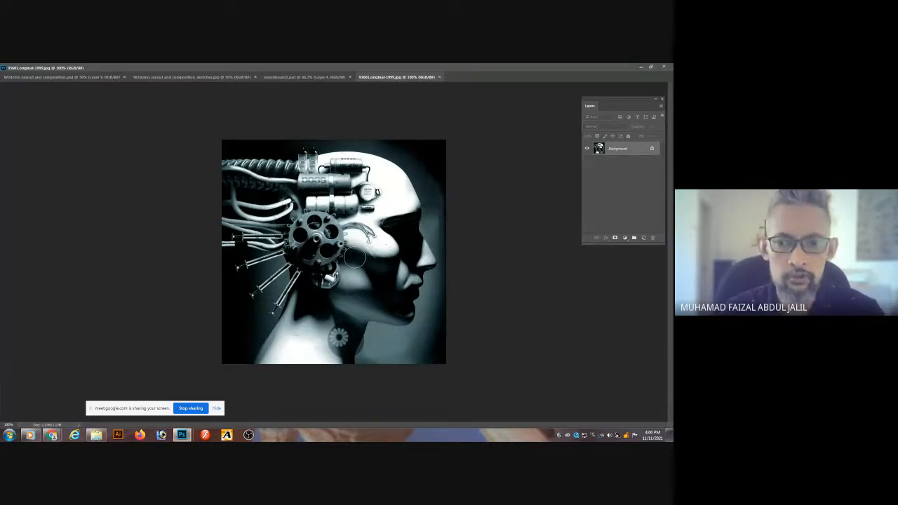
key(ctrl+w)
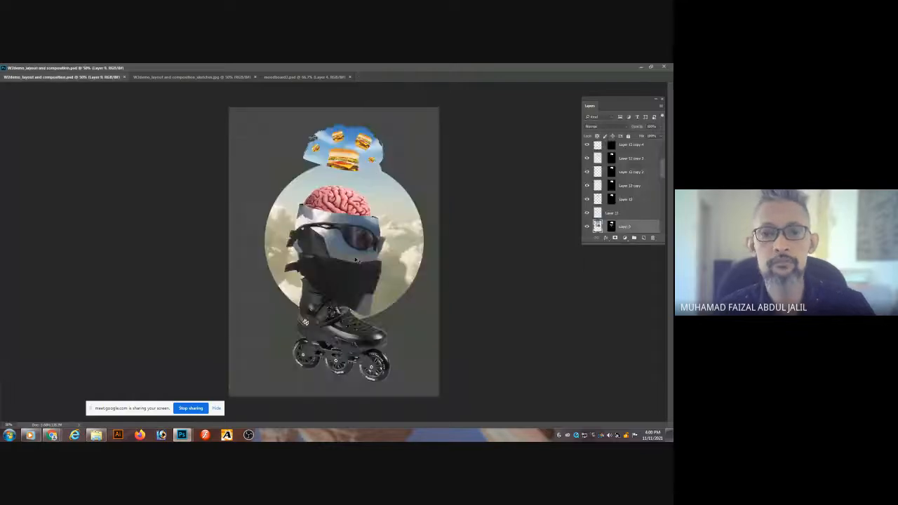
Open the black open-visor helmet image from the ref folder.
key(ctrl+o)
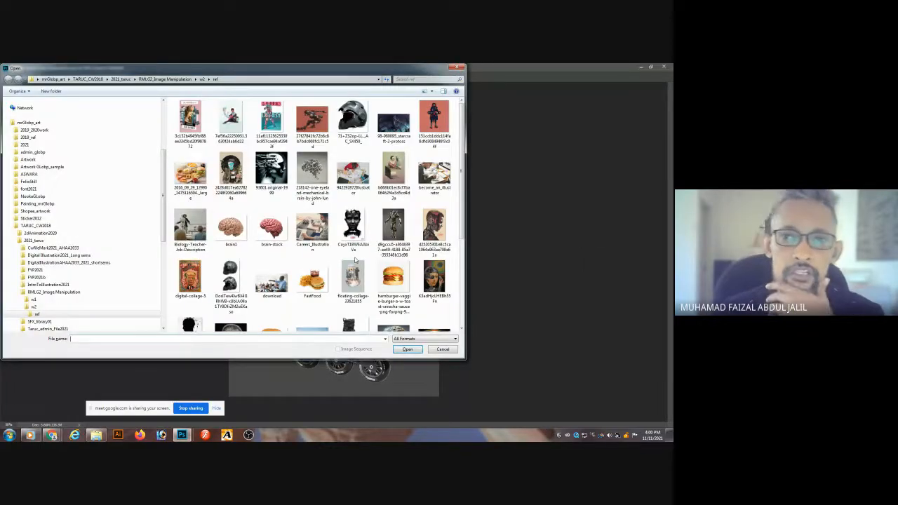
click(364, 125)
double_click(361, 128)
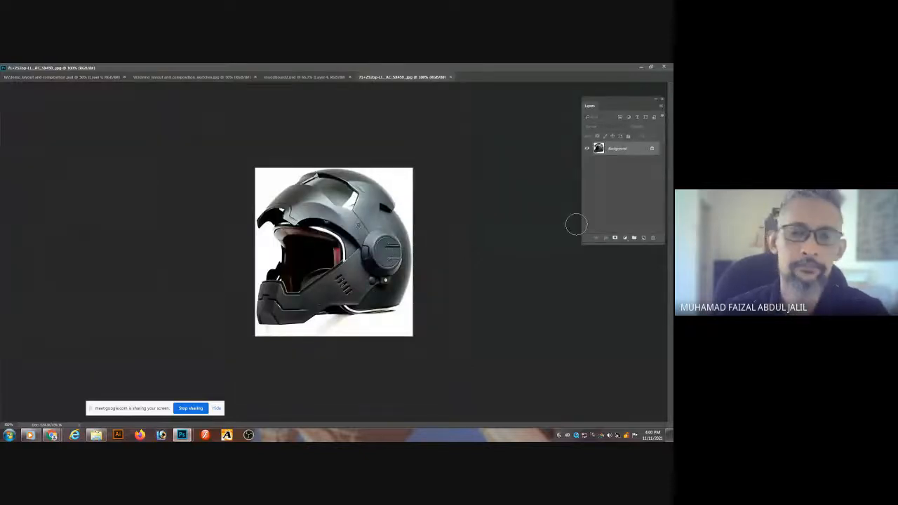
Lasso the helmet's round side disc and add the small knob and screw bracket beneath it to the selection.
key(ctrl+plus)
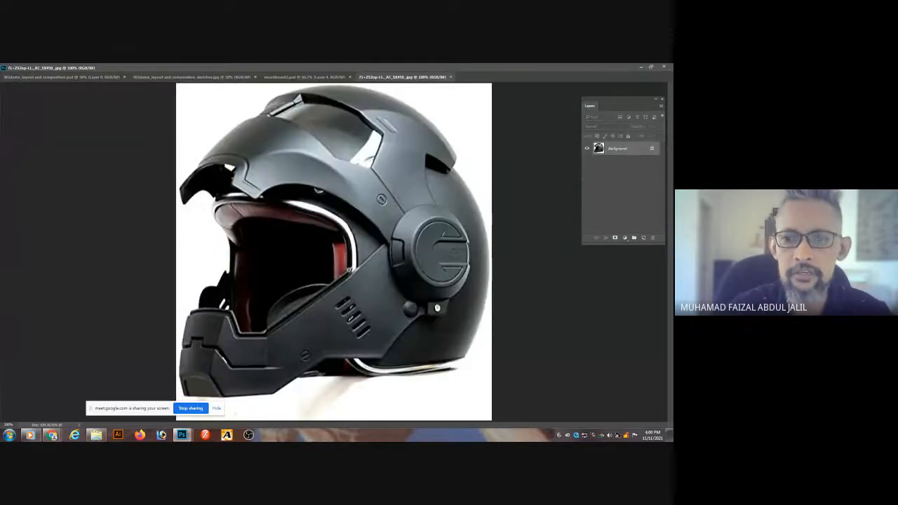
key(ctrl+plus)
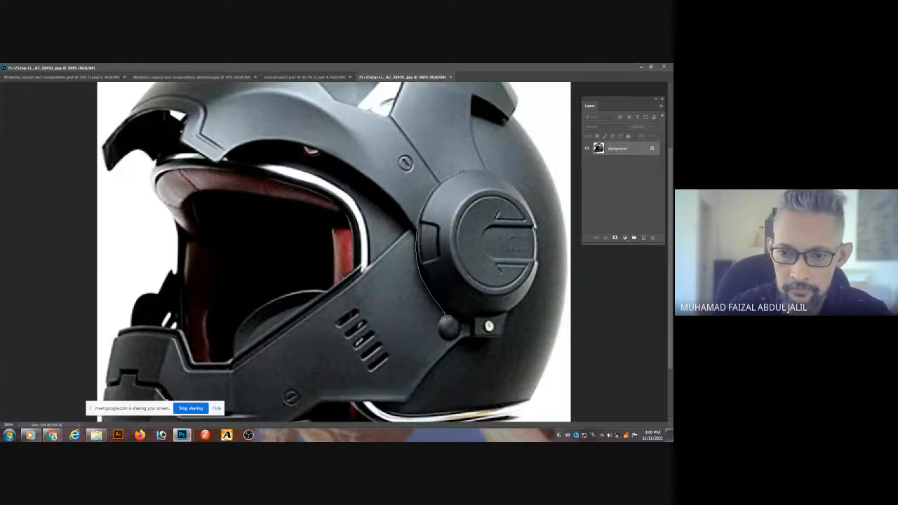
mouse_move(446, 317)
mouse_down()
mouse_move(503, 321)
mouse_move(536, 291)
mouse_up()
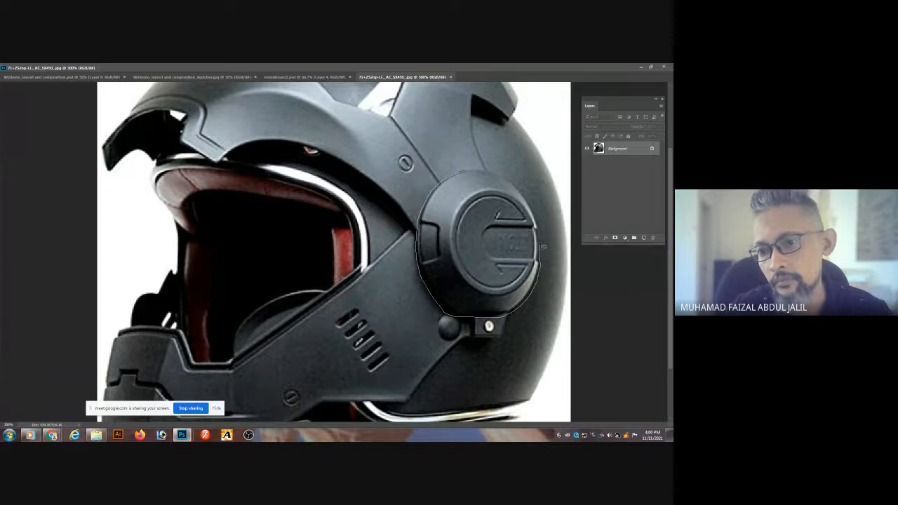
drag(542, 246, 533, 205)
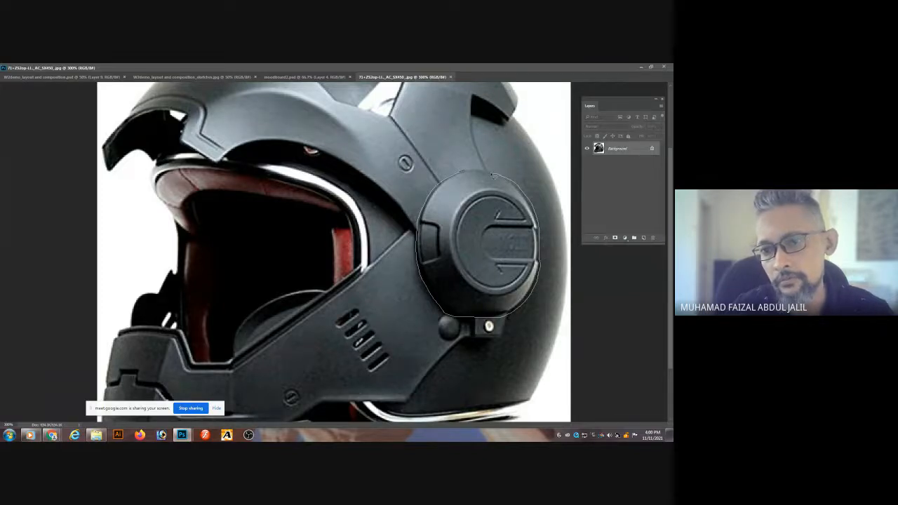
drag(465, 171, 463, 173)
scroll(443, 186, down, 3)
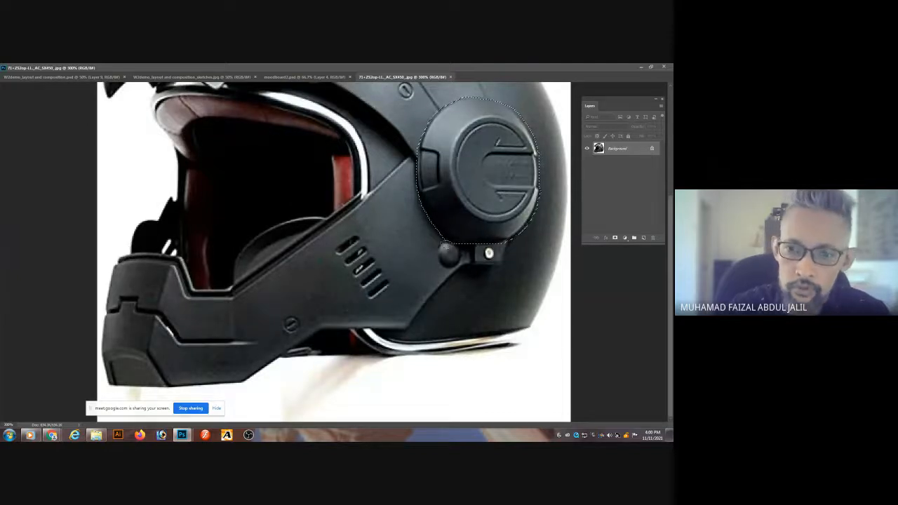
mouse_move(443, 266)
mouse_down()
mouse_move(460, 261)
mouse_move(447, 244)
mouse_up()
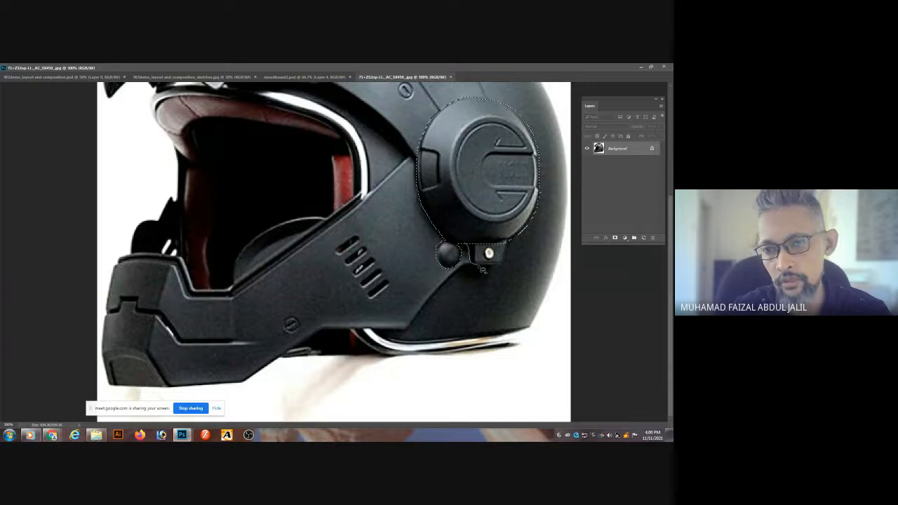
drag(503, 266, 504, 237)
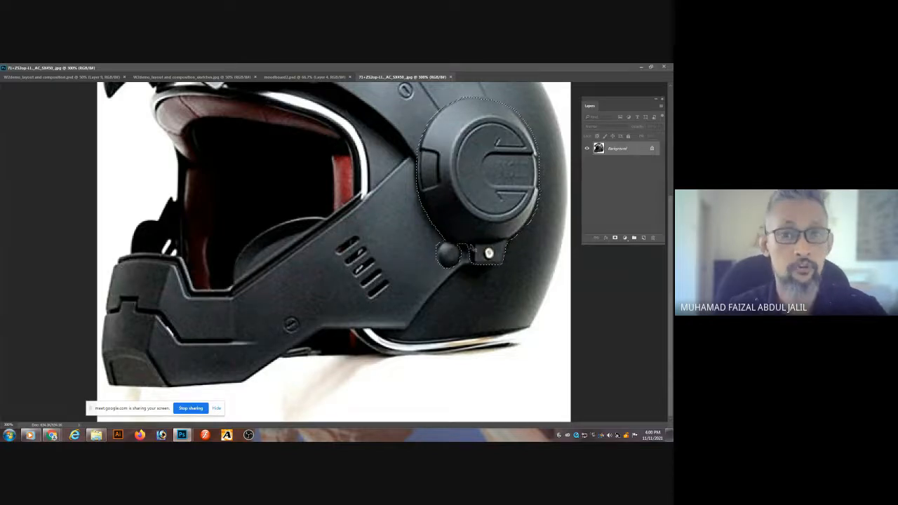
Paste the helmet disc into the collage document and place it over the mask's lower strap.
click(151, 79)
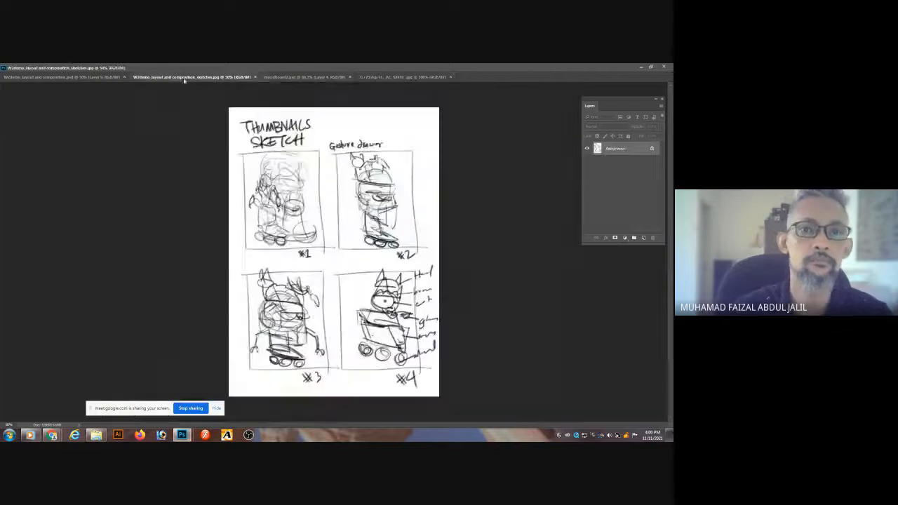
click(306, 77)
click(83, 74)
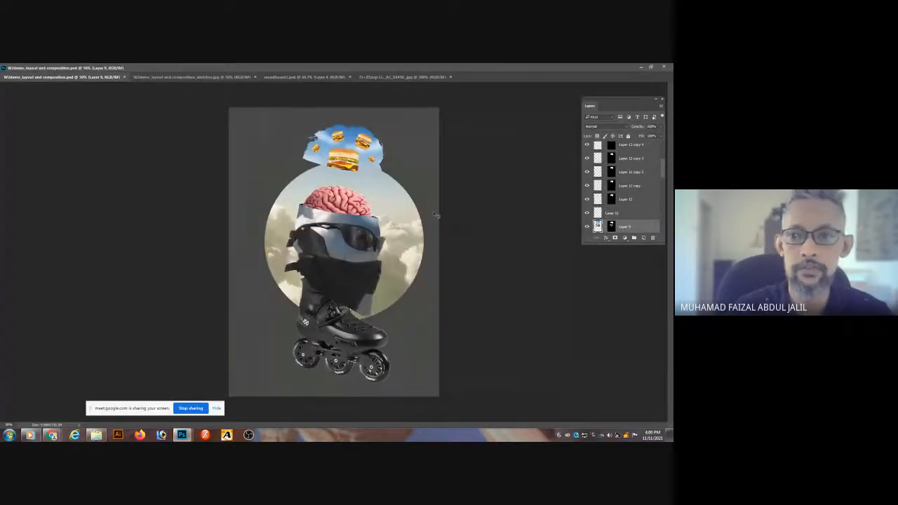
key(ctrl+v)
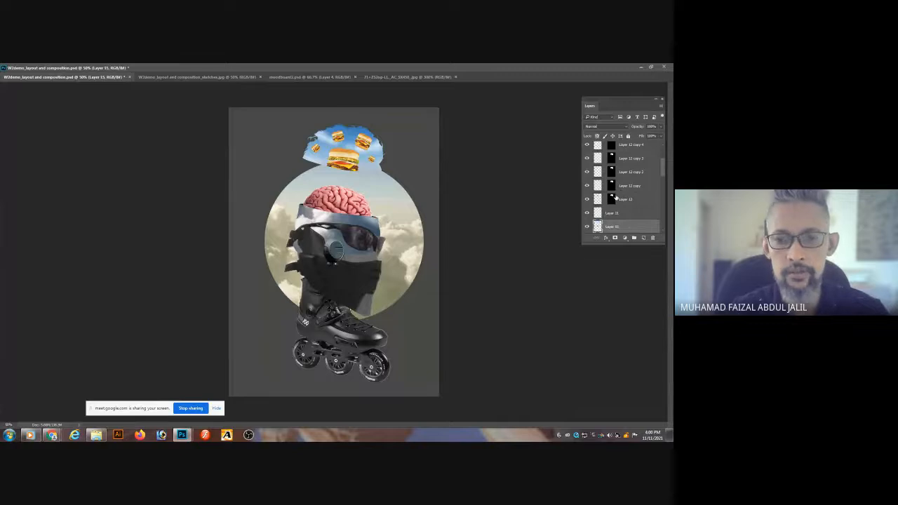
drag(340, 253, 312, 272)
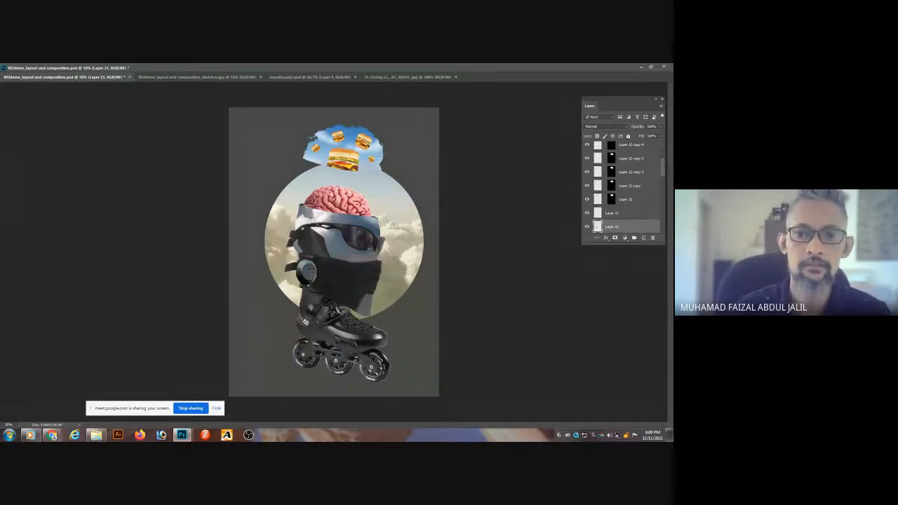
Flip the helmet disc horizontally and move it up to the ear, where the sunglasses meet the mask.
key(f)
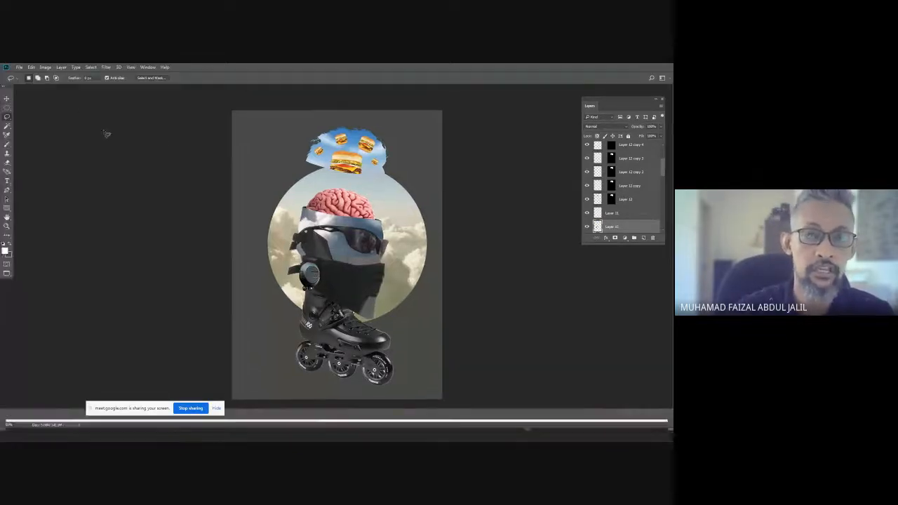
click(45, 66)
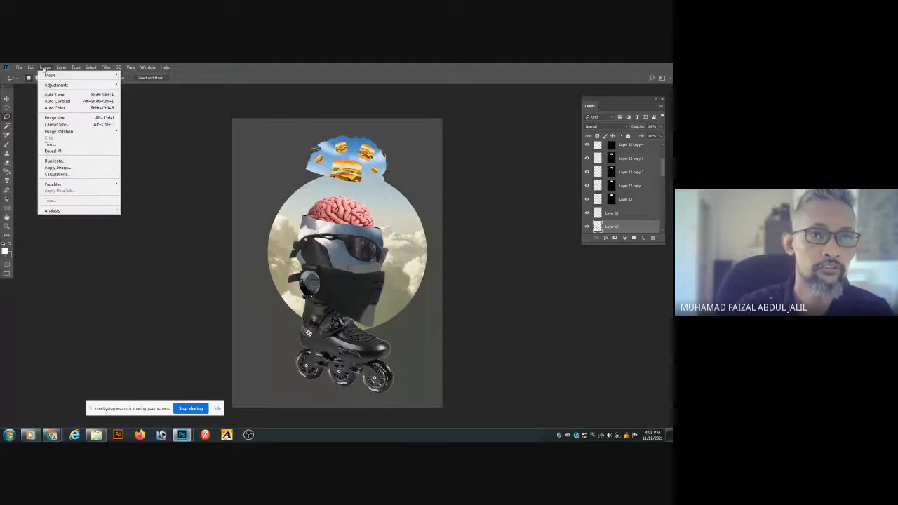
mouse_move(31, 68)
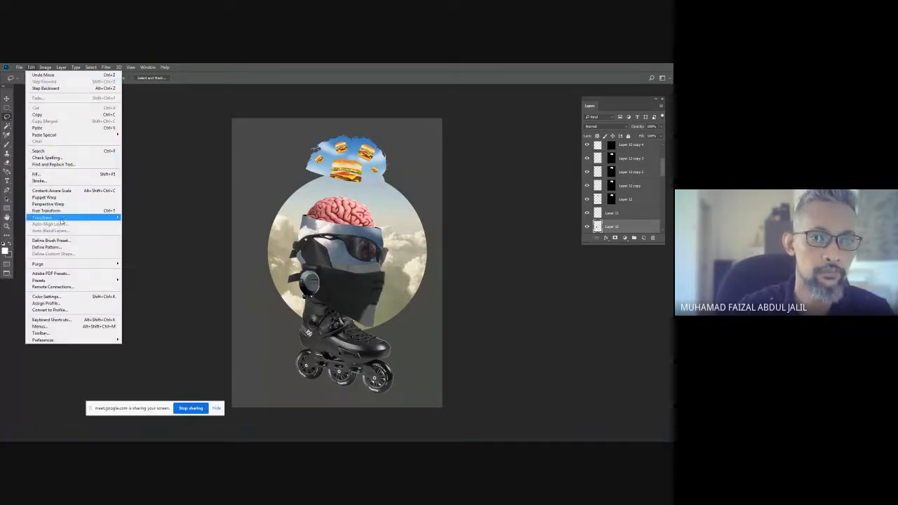
mouse_move(62, 219)
click(140, 293)
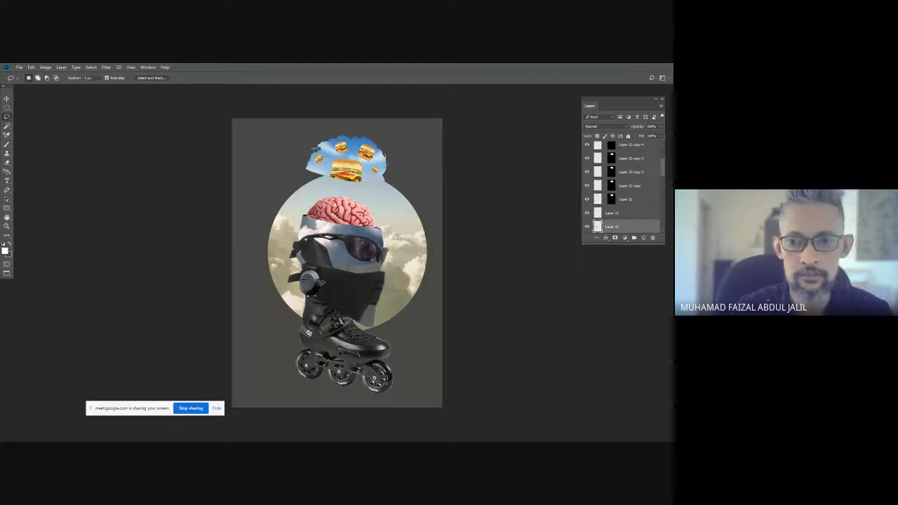
ctrl+click(327, 299)
drag(265, 230, 273, 209)
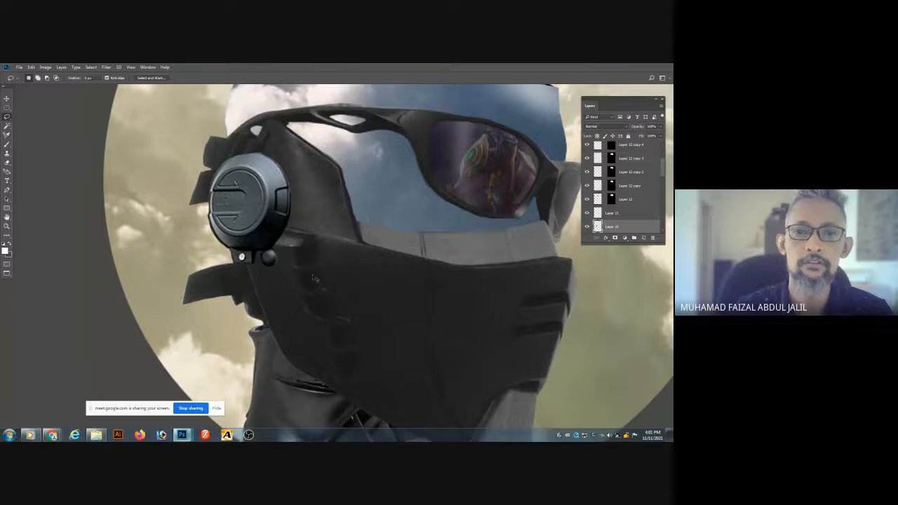
View the whole collage with the added ear disc and preview it in the different screen modes.
key(ctrl+minus)
key(ctrl+minus)
key(ctrl+minus)
key(ctrl+minus)
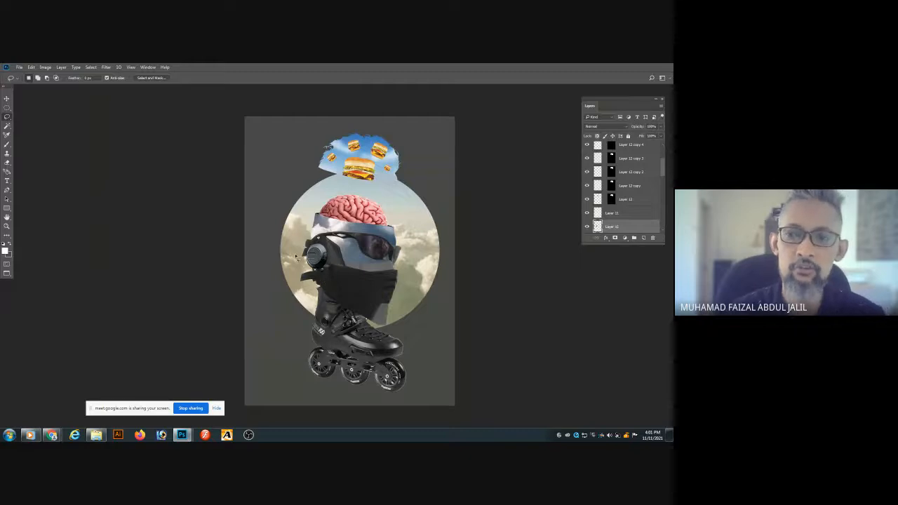
key(f)
key(f)
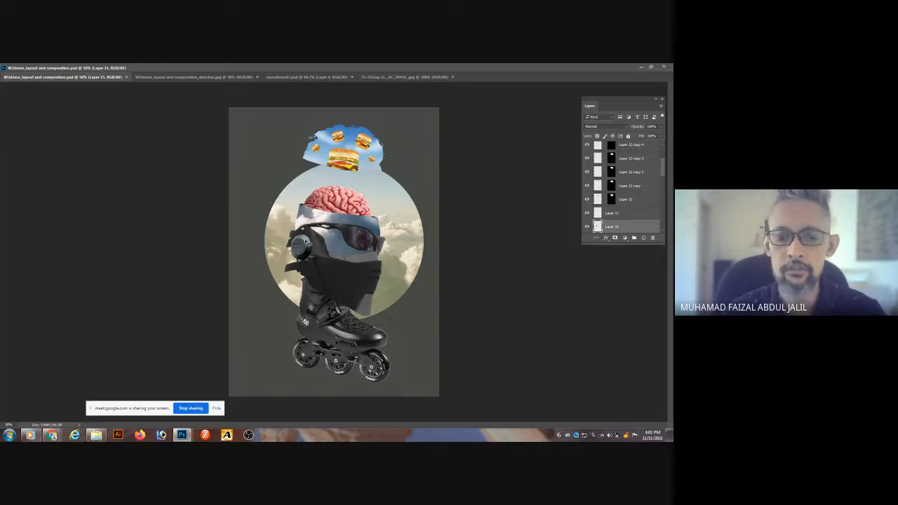
key(f)
key(f)
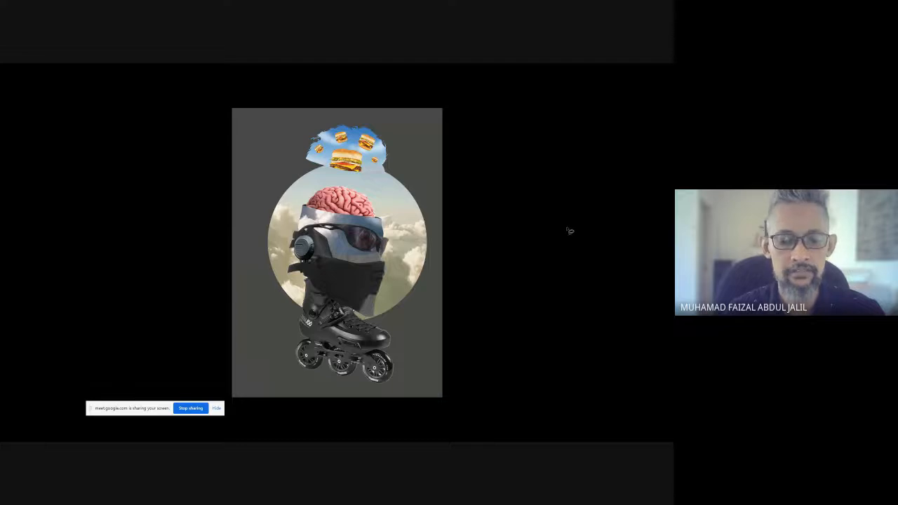
key(f)
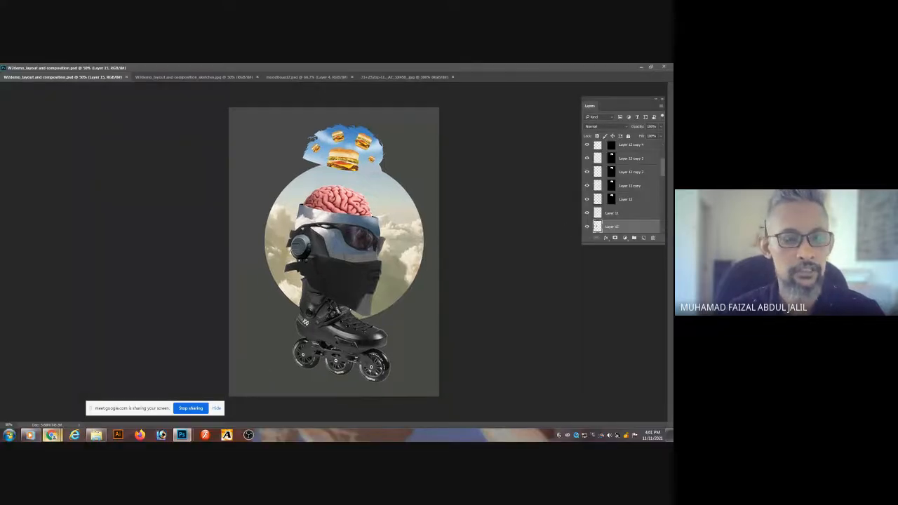
Switch to Chrome, close the clouds image search, and stop the Google Meet recording.
mouse_move(53, 435)
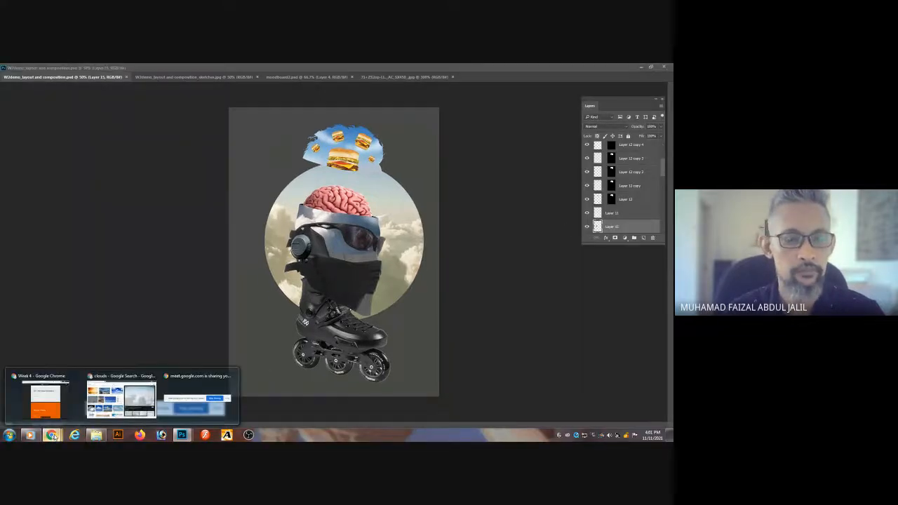
click(140, 400)
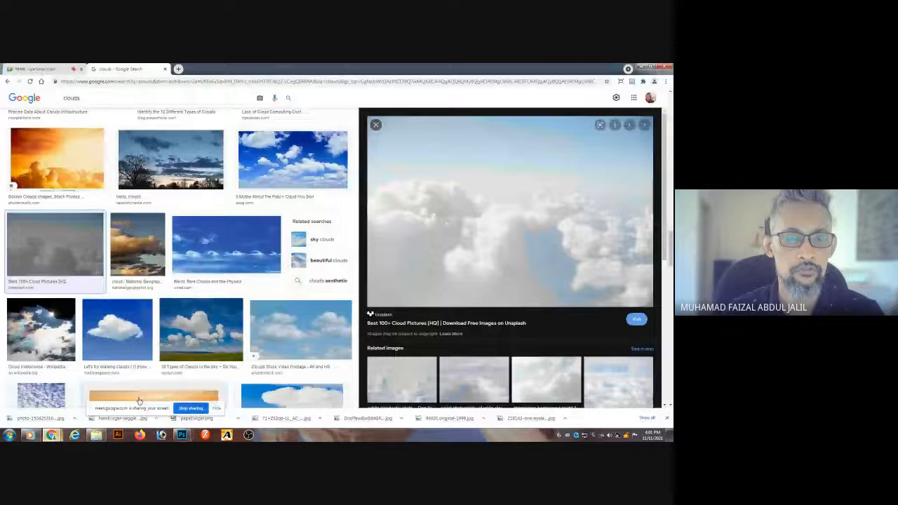
click(165, 68)
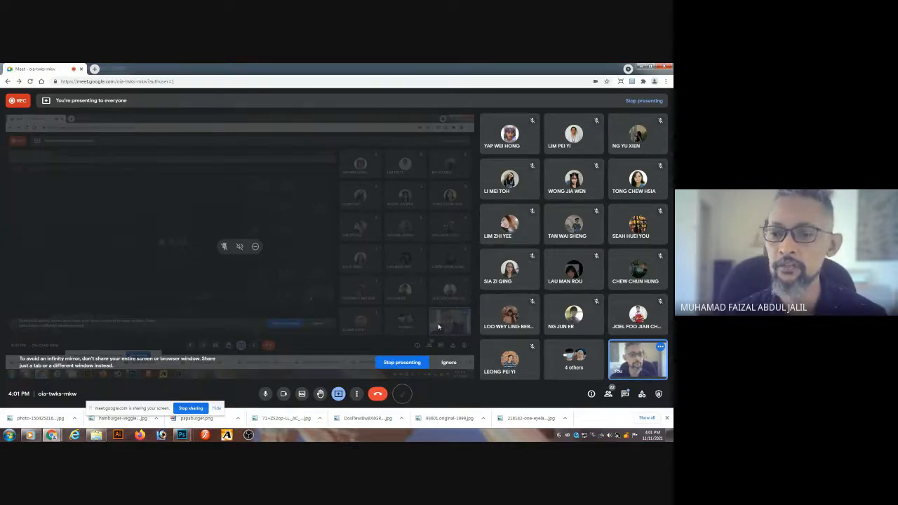
click(356, 393)
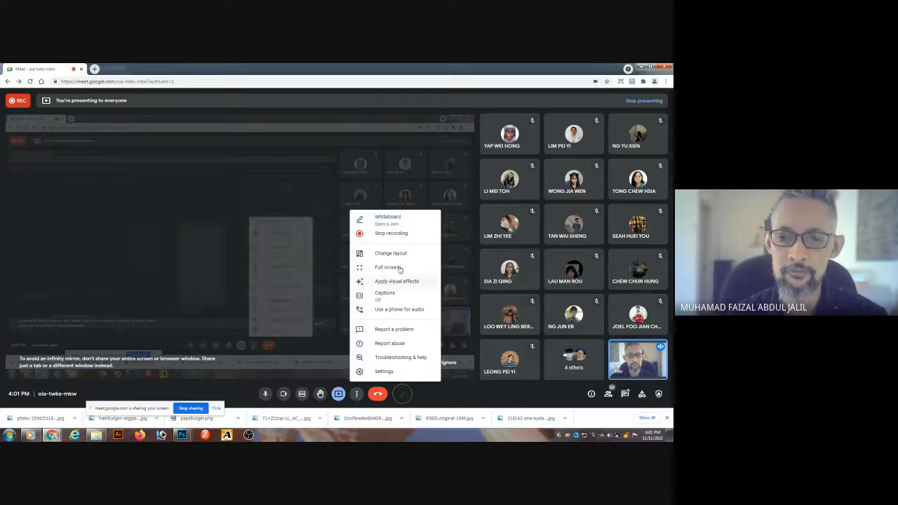
click(390, 233)
click(604, 299)
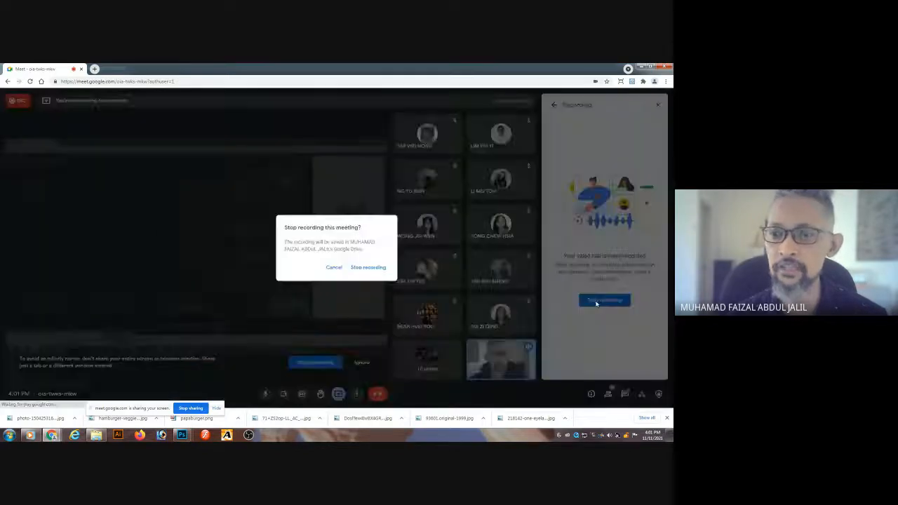